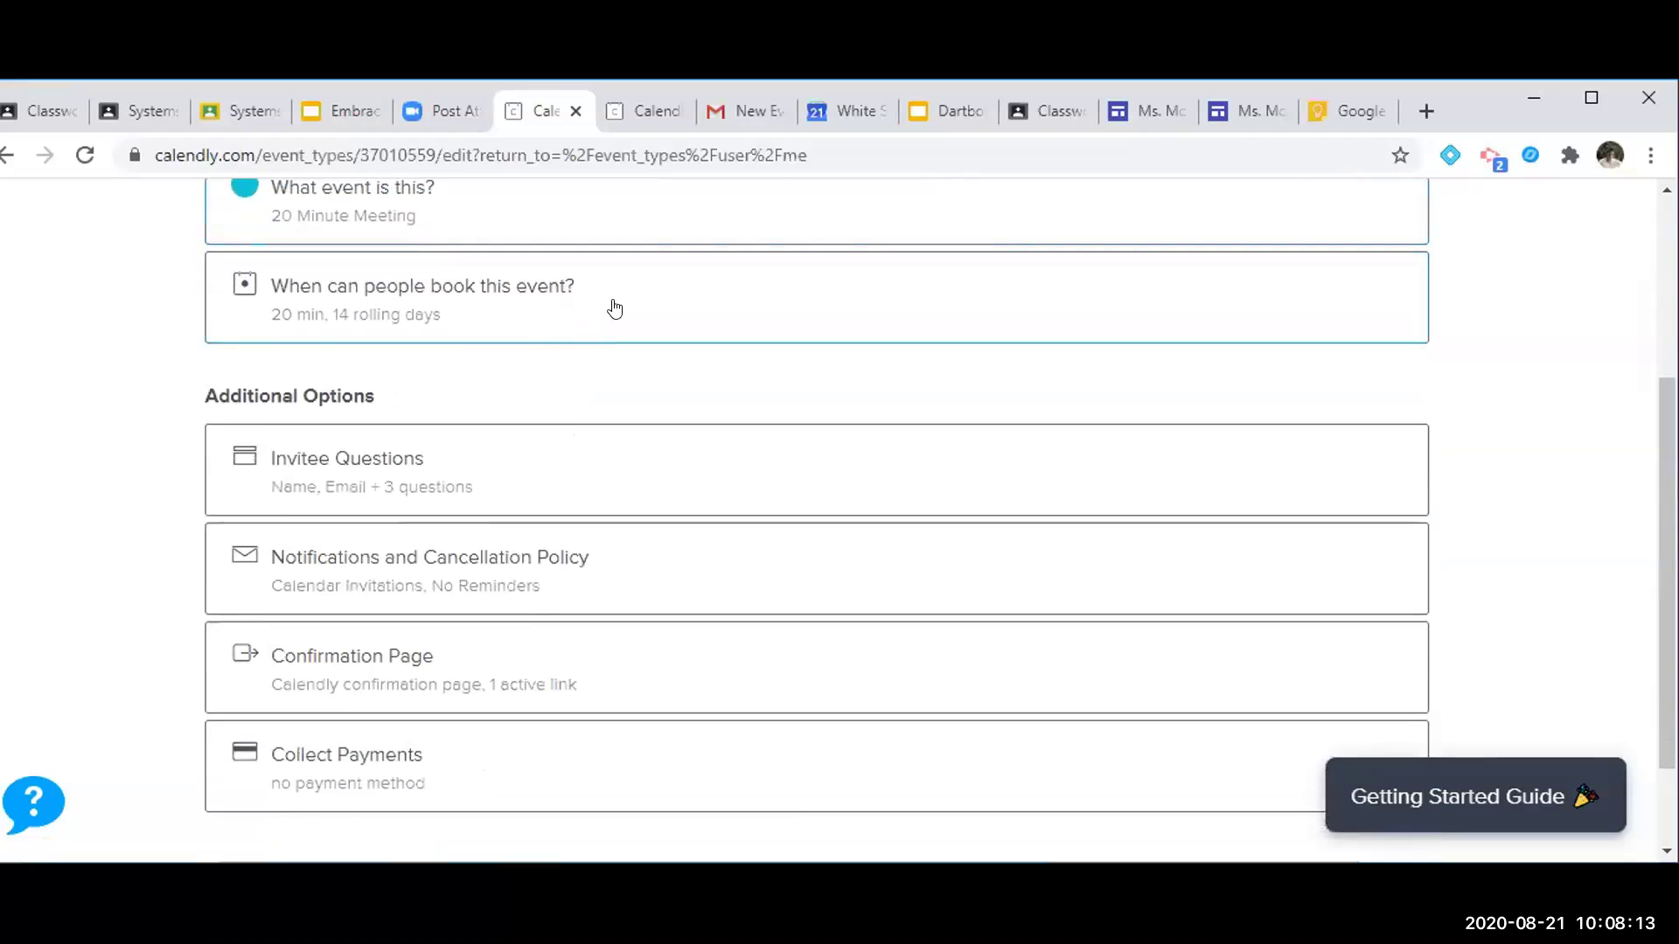
# Review the Thursday–Friday and Tuesday–Wednesday availability hours, then open the Invitee Questions editor
pyautogui.scroll(-6, 578, 535)
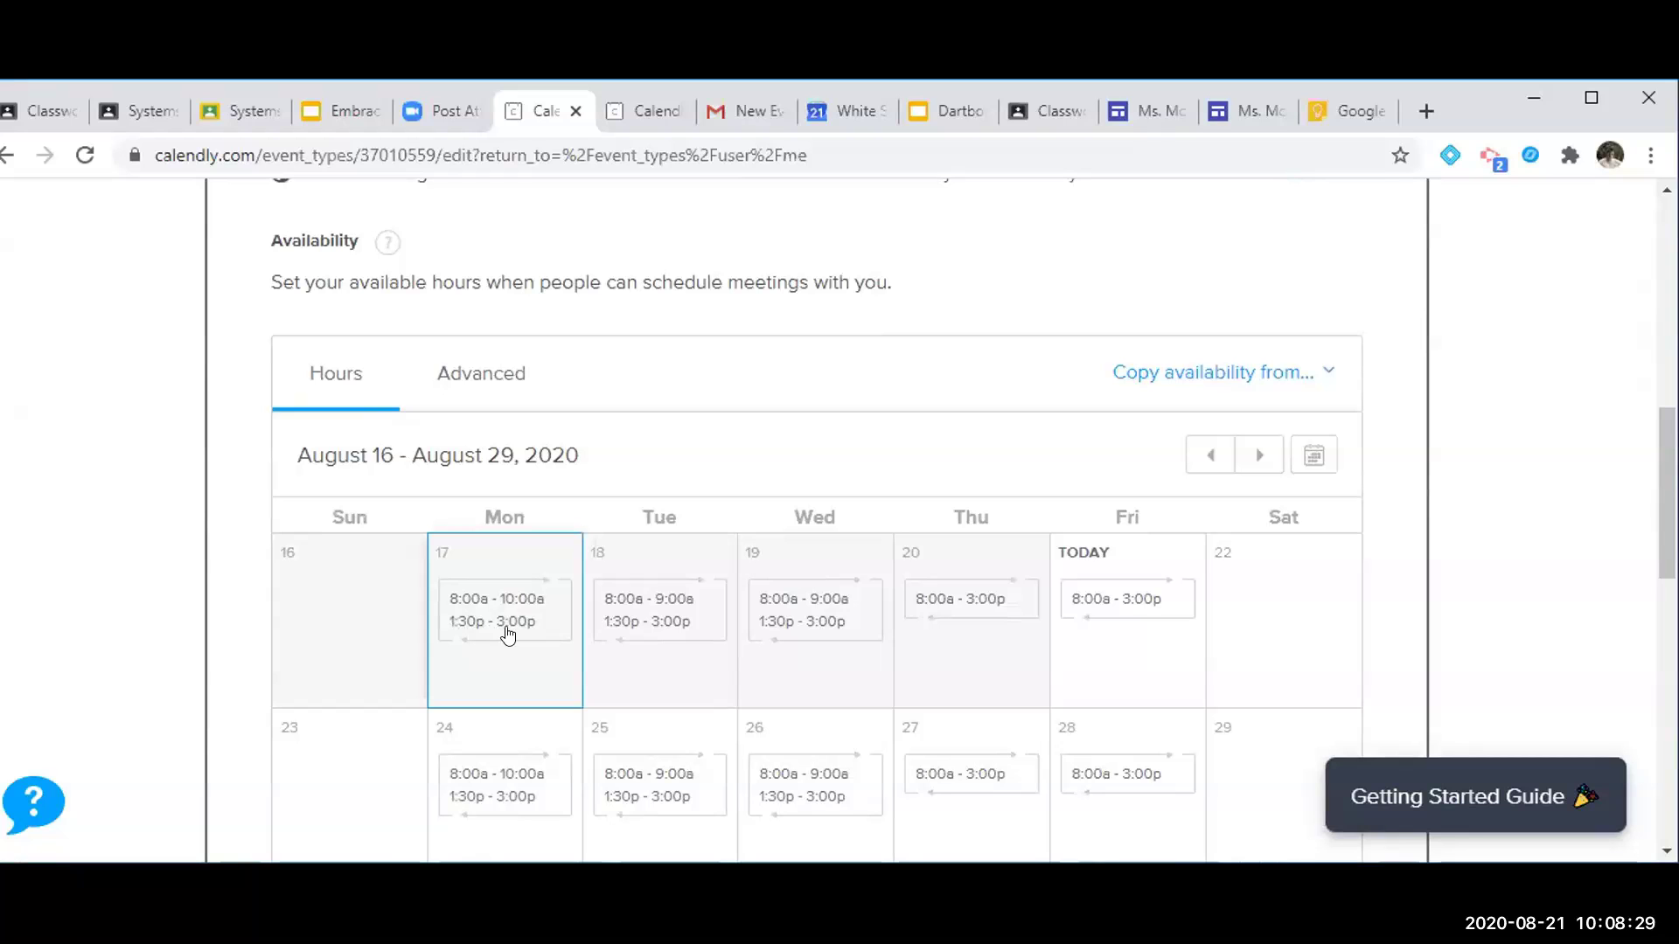
pyautogui.scroll(-1, 554, 629)
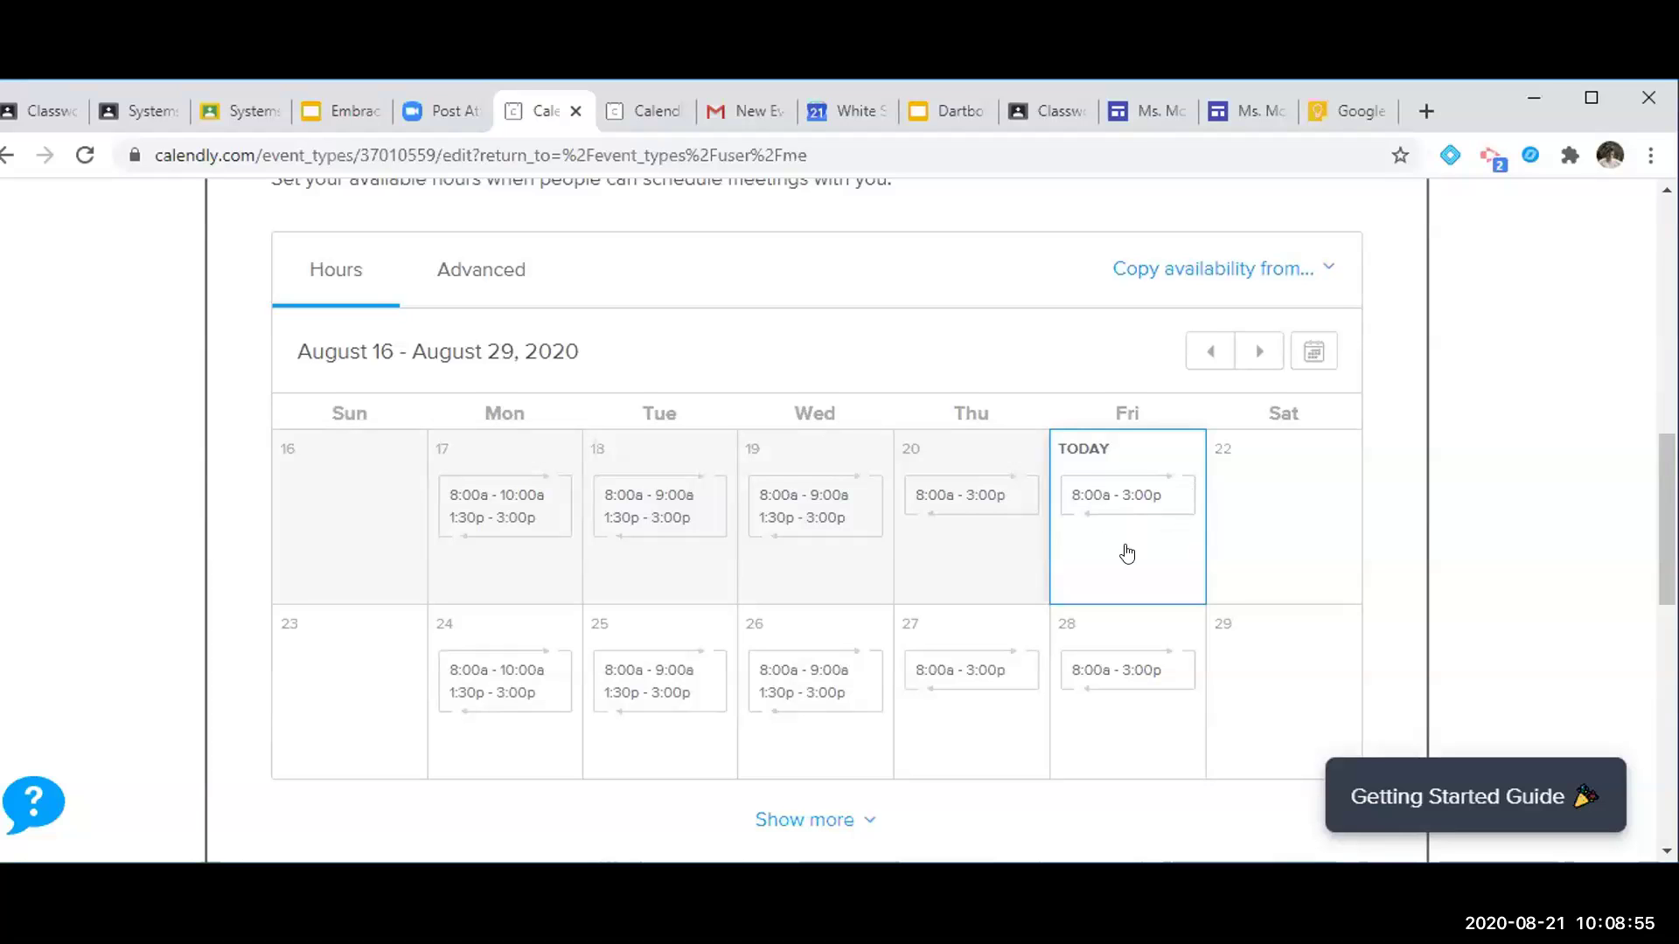
pyautogui.scroll(-3, 1127, 554)
pyautogui.scroll(3, 1126, 551)
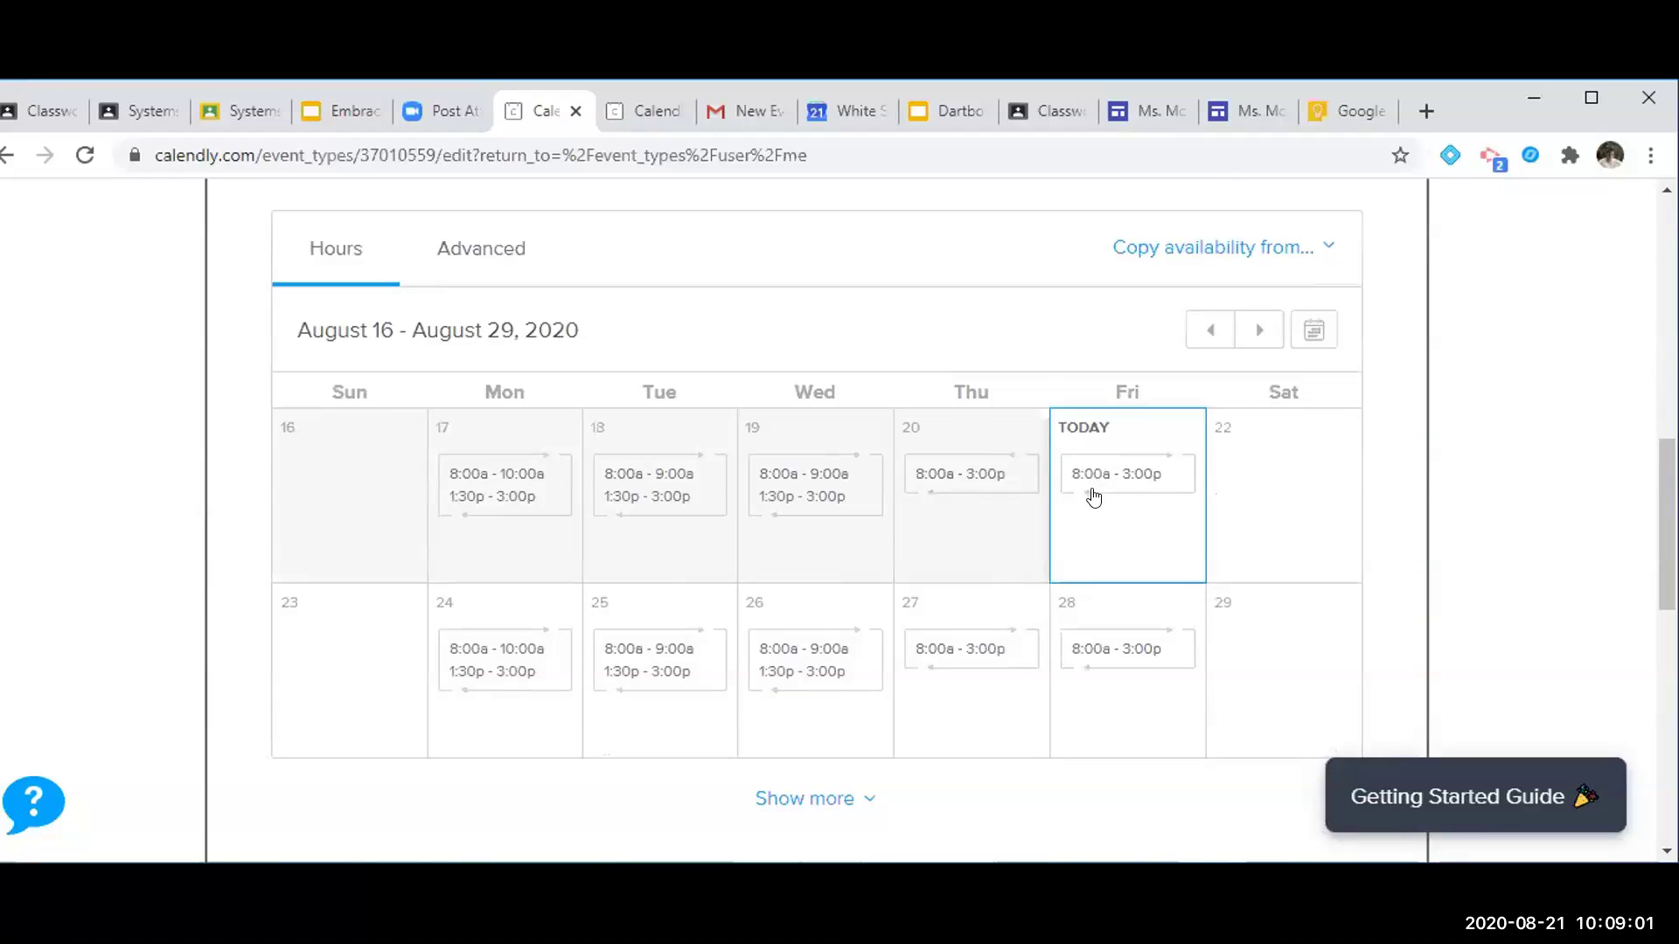
pyautogui.scroll(-1, 1094, 498)
pyautogui.scroll(-9, 1094, 497)
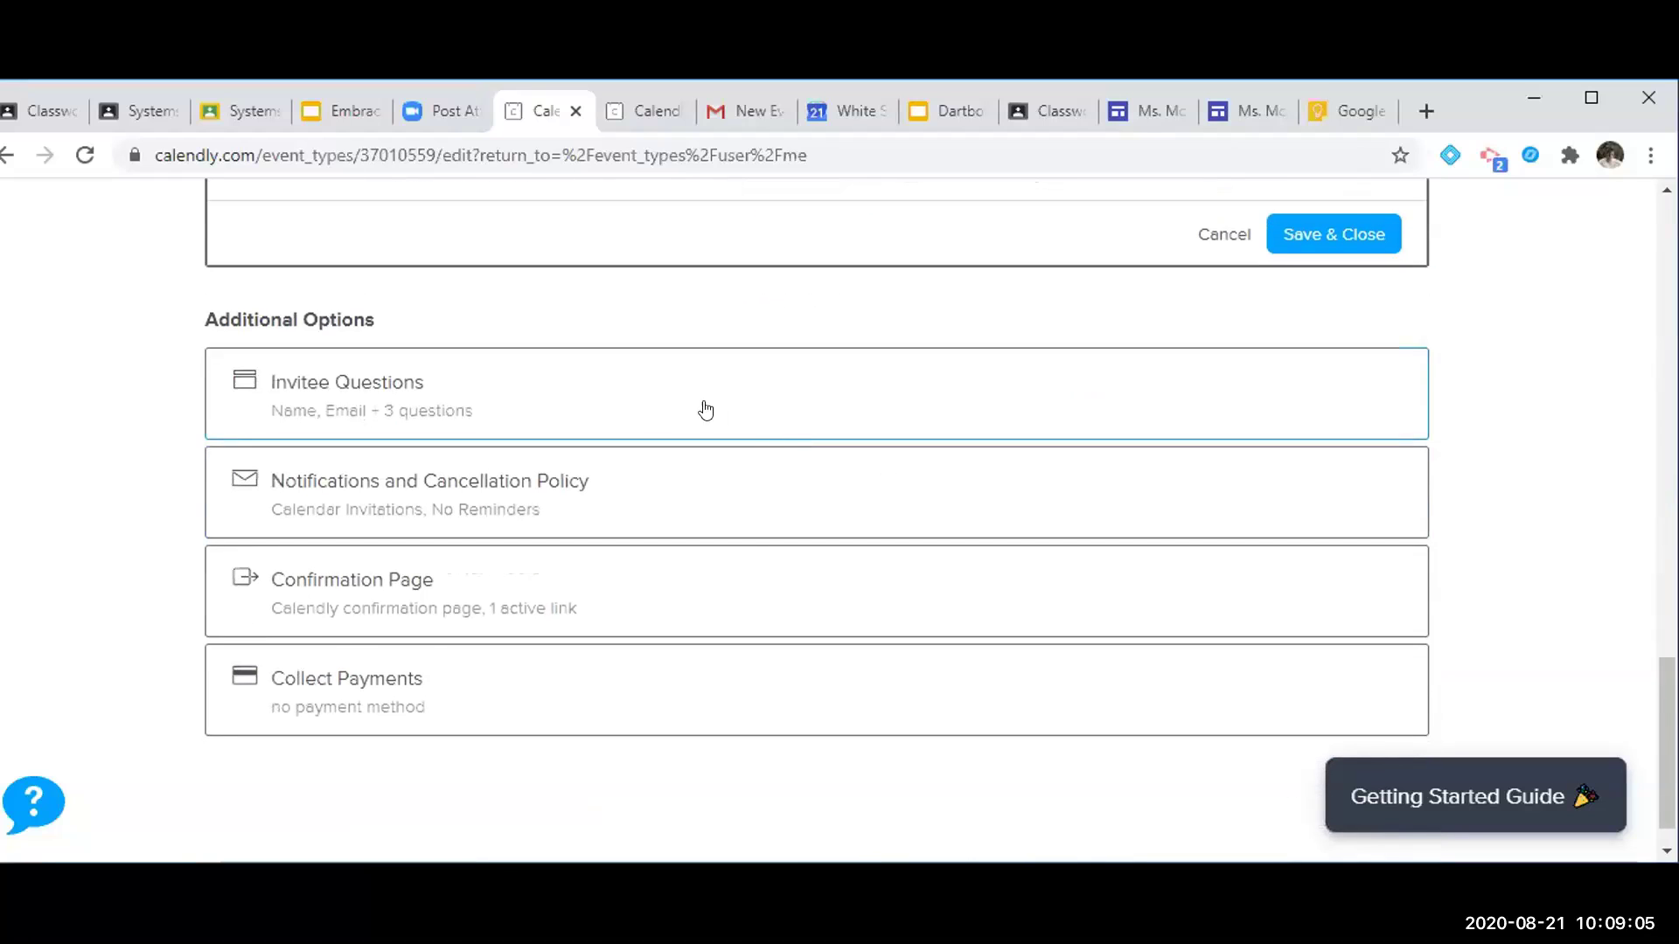
pyautogui.click(699, 409)
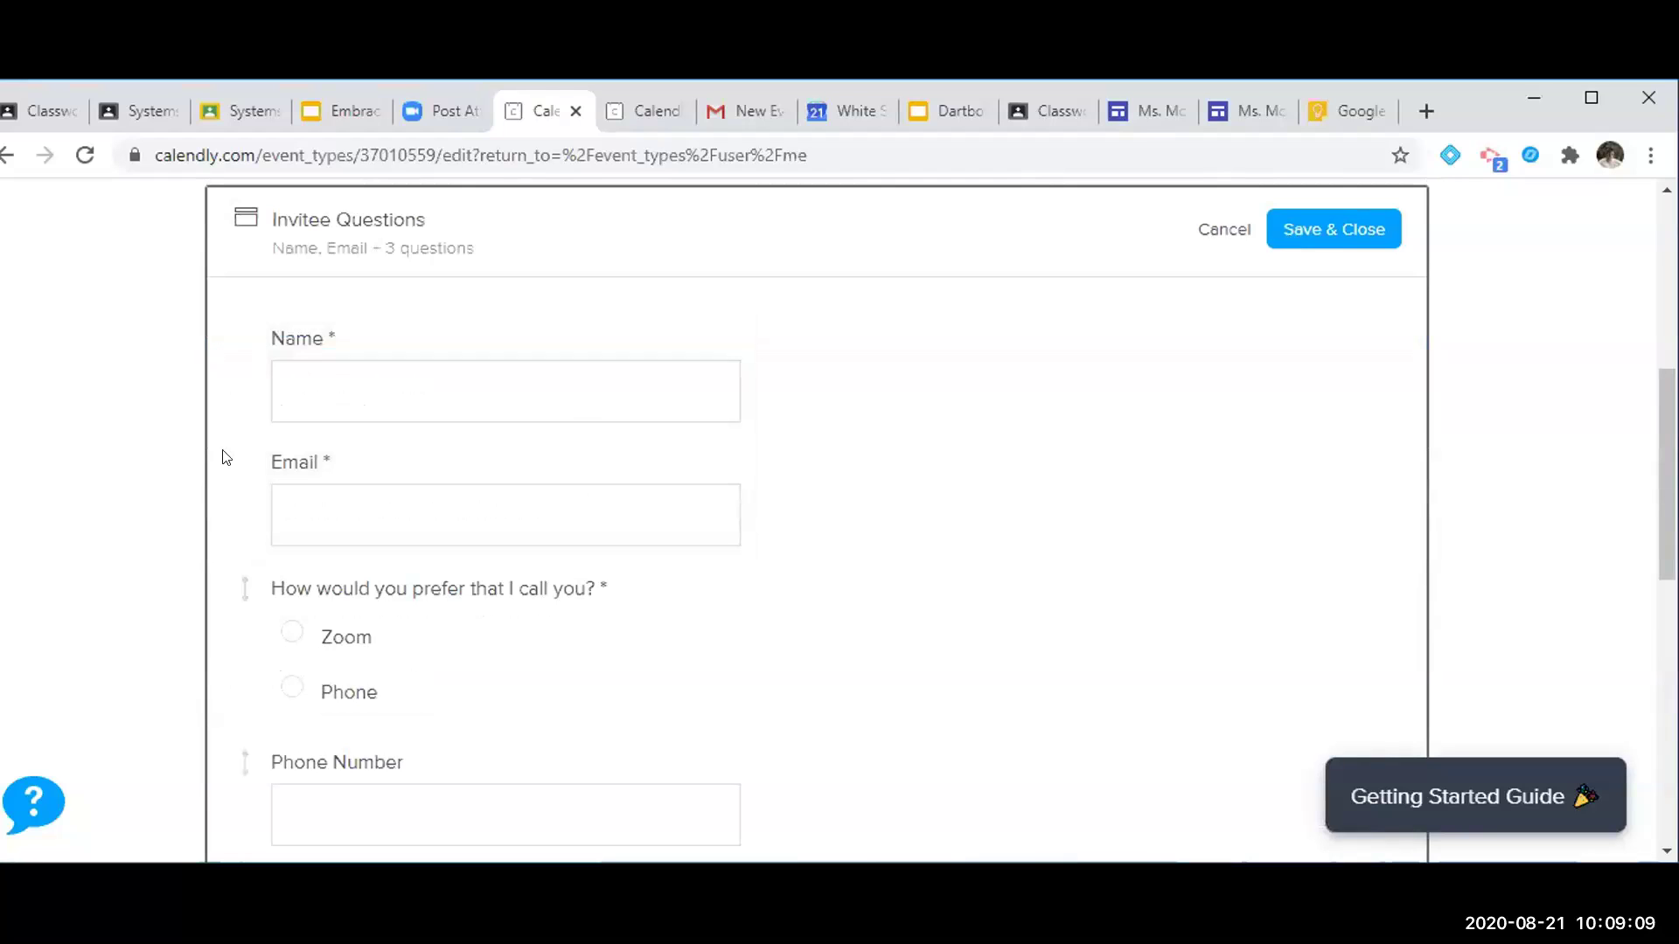
pyautogui.scroll(-1, 225, 457)
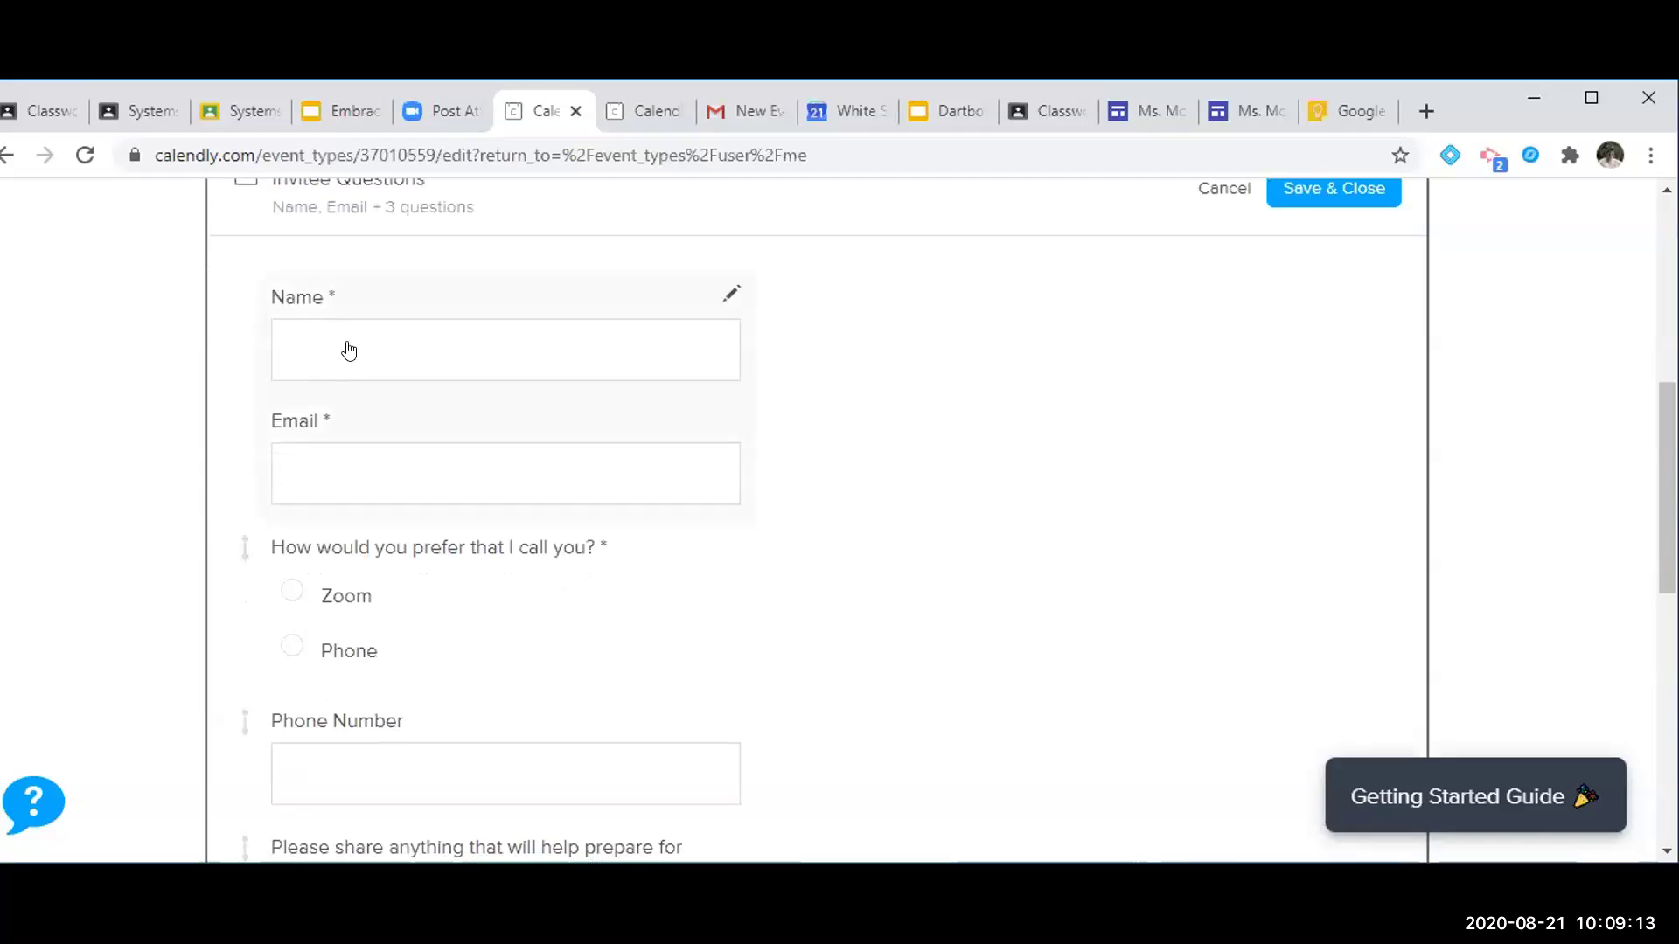
pyautogui.scroll(-3, 243, 536)
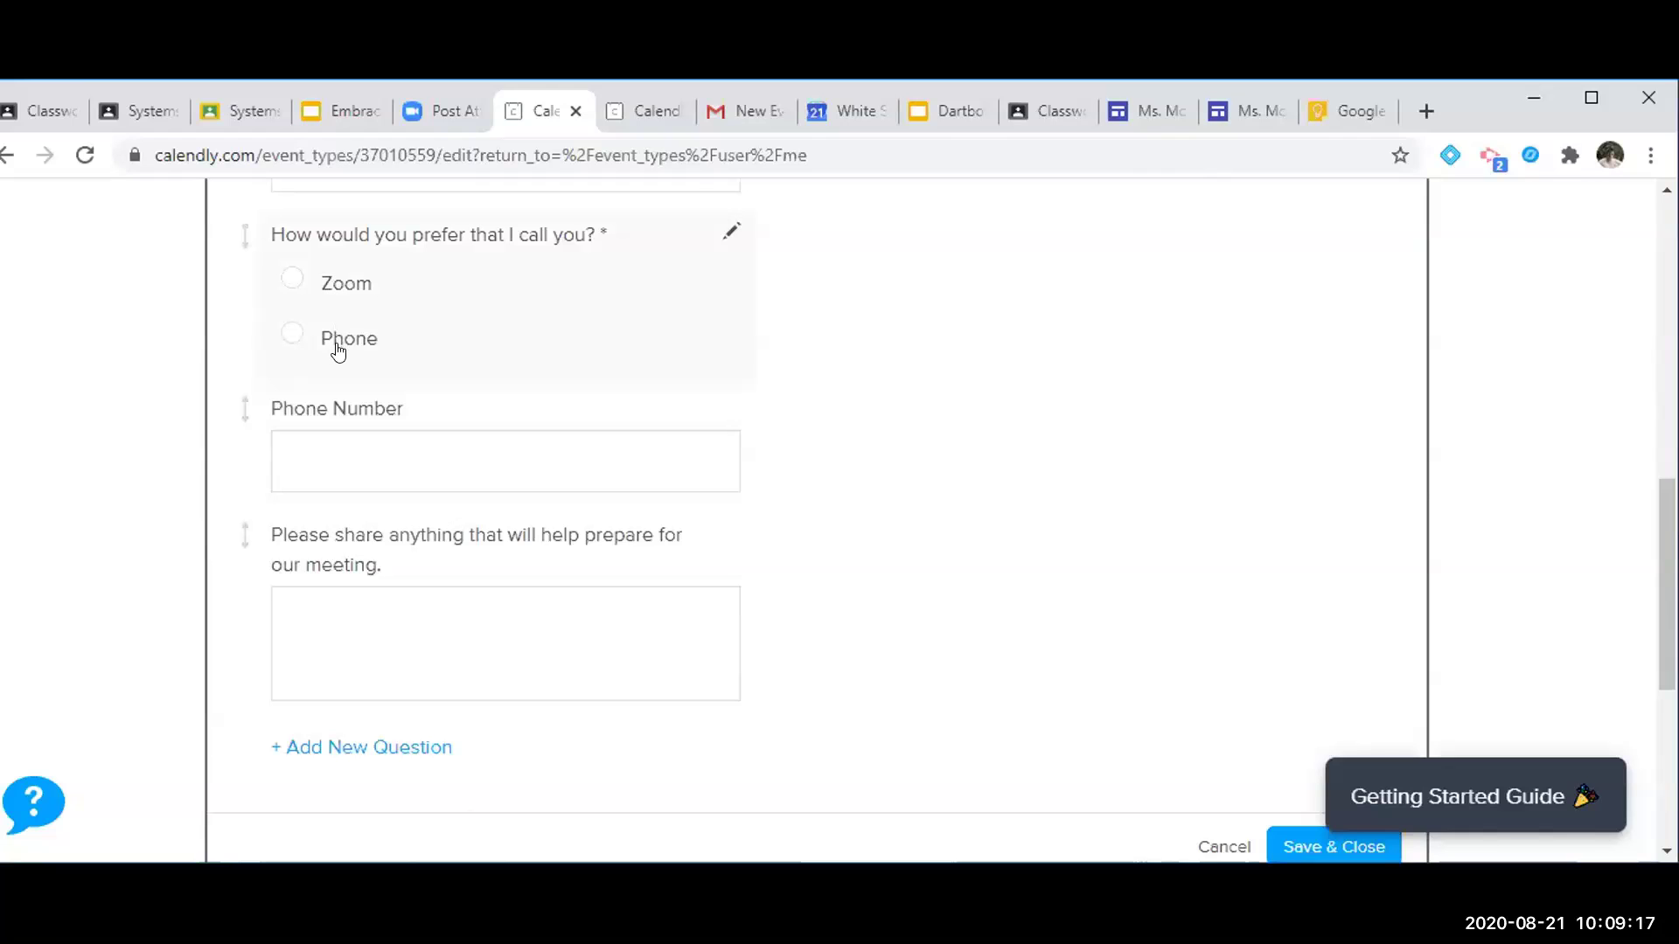
pyautogui.scroll(-1, 370, 589)
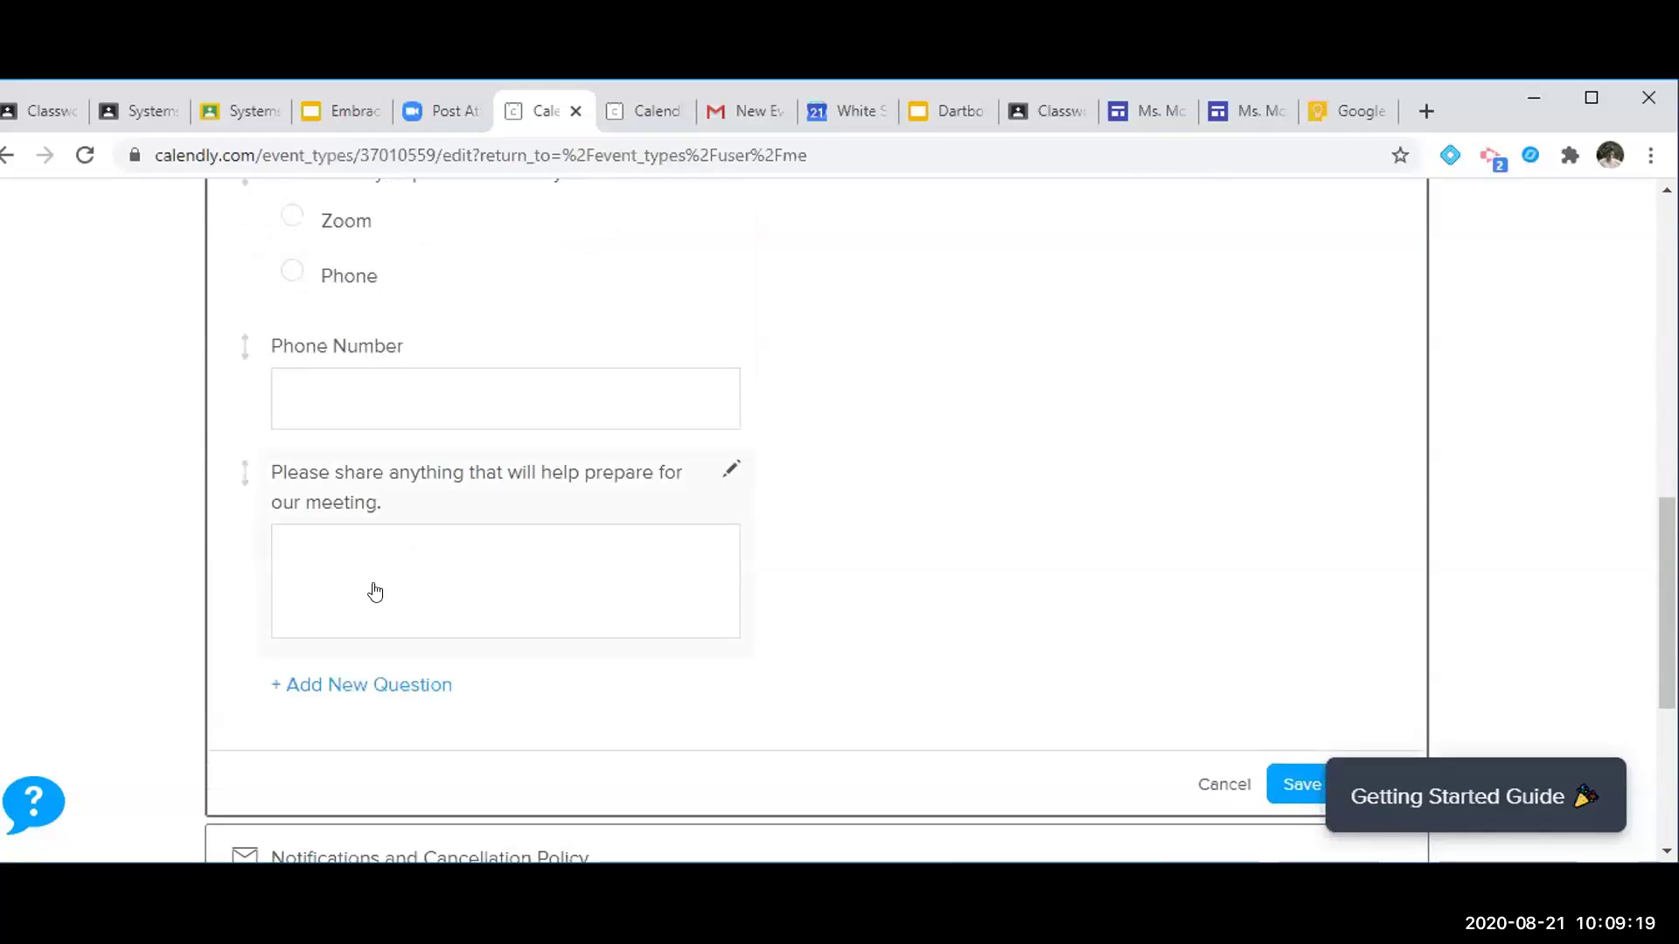
pyautogui.scroll(-4, 218, 659)
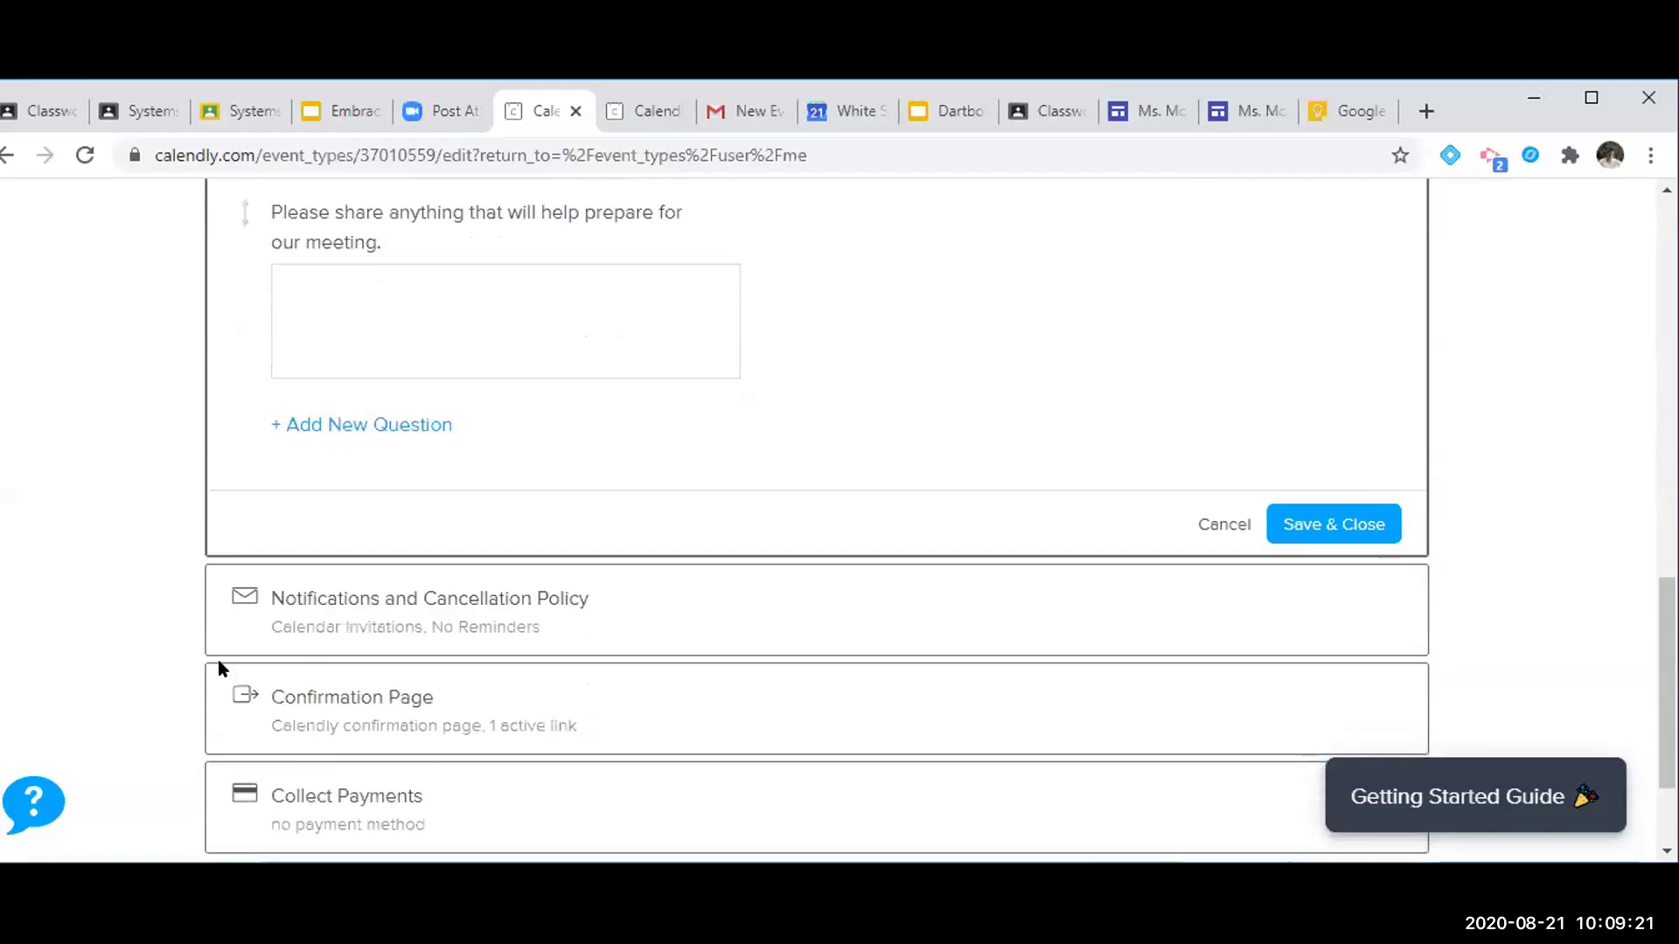
# Review Notifications and Cancellation Policy: calendar invitations on, email and text reminders off
pyautogui.click(634, 475)
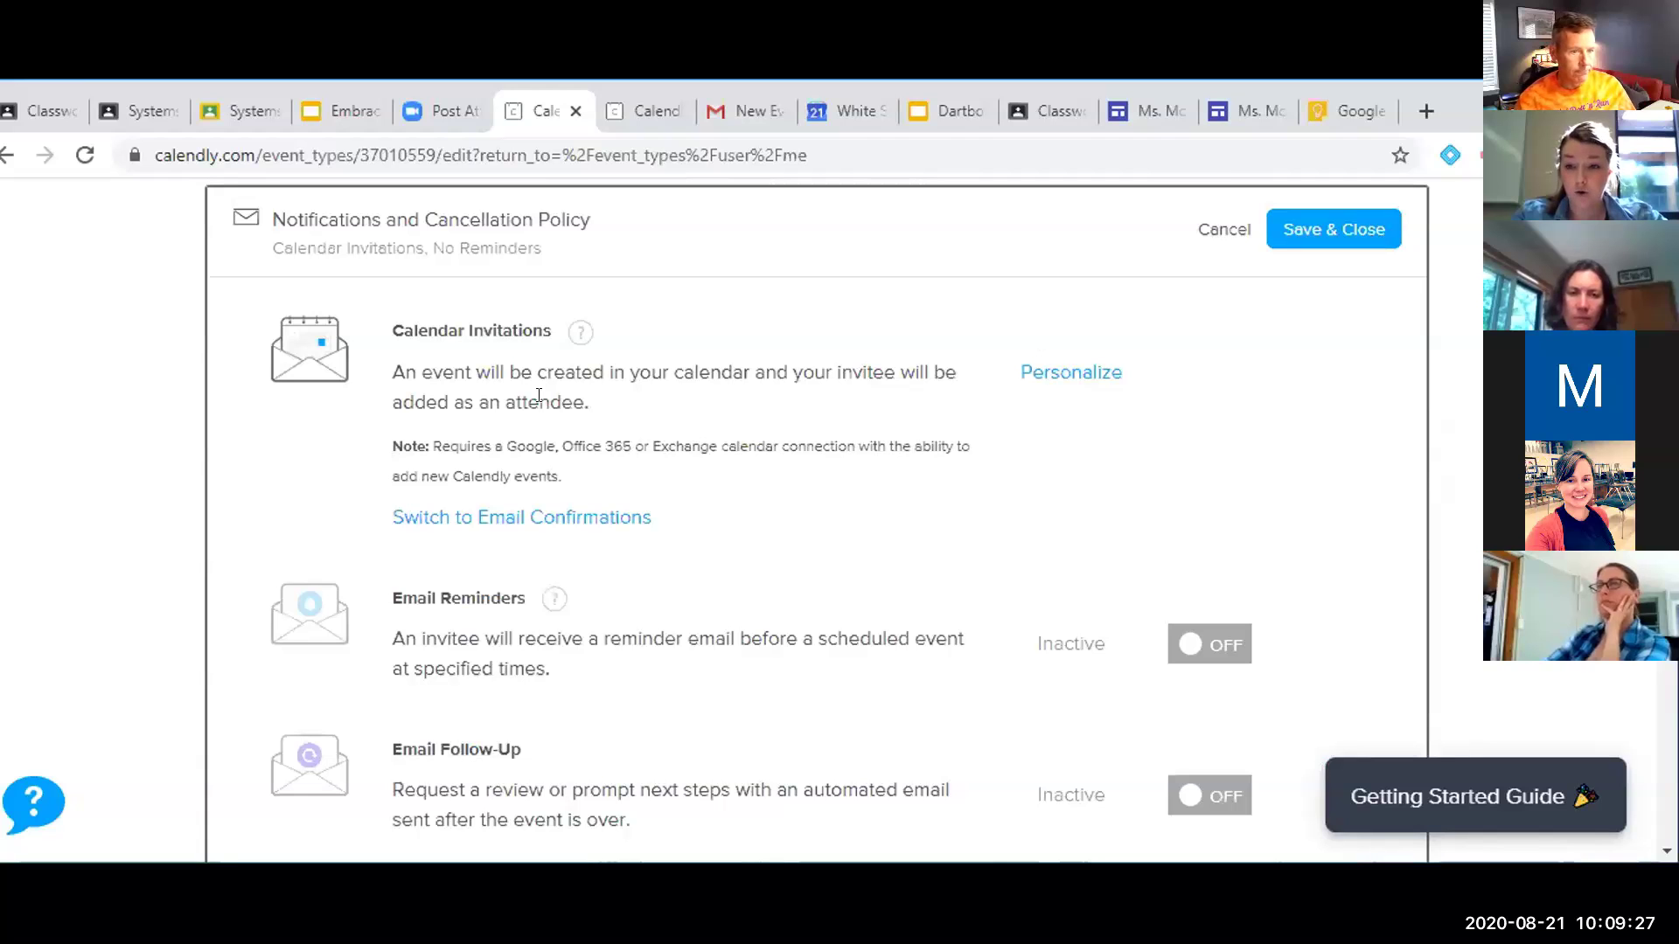
pyautogui.scroll(8, 892, 430)
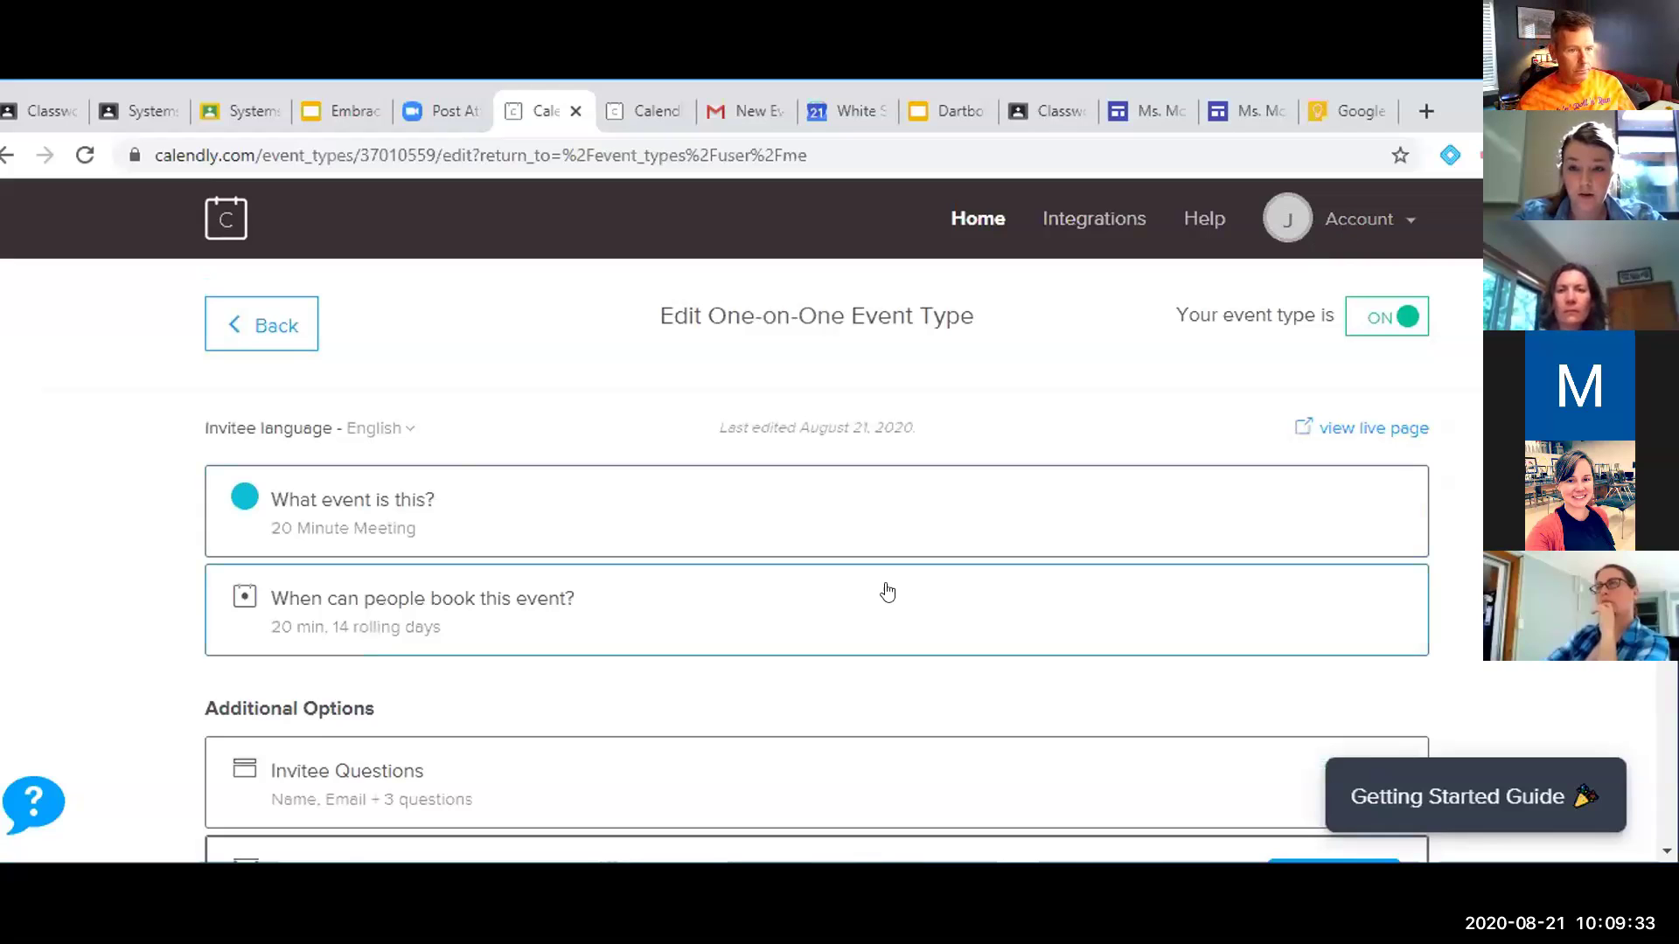
pyautogui.scroll(-9, 884, 588)
pyautogui.scroll(9, 888, 593)
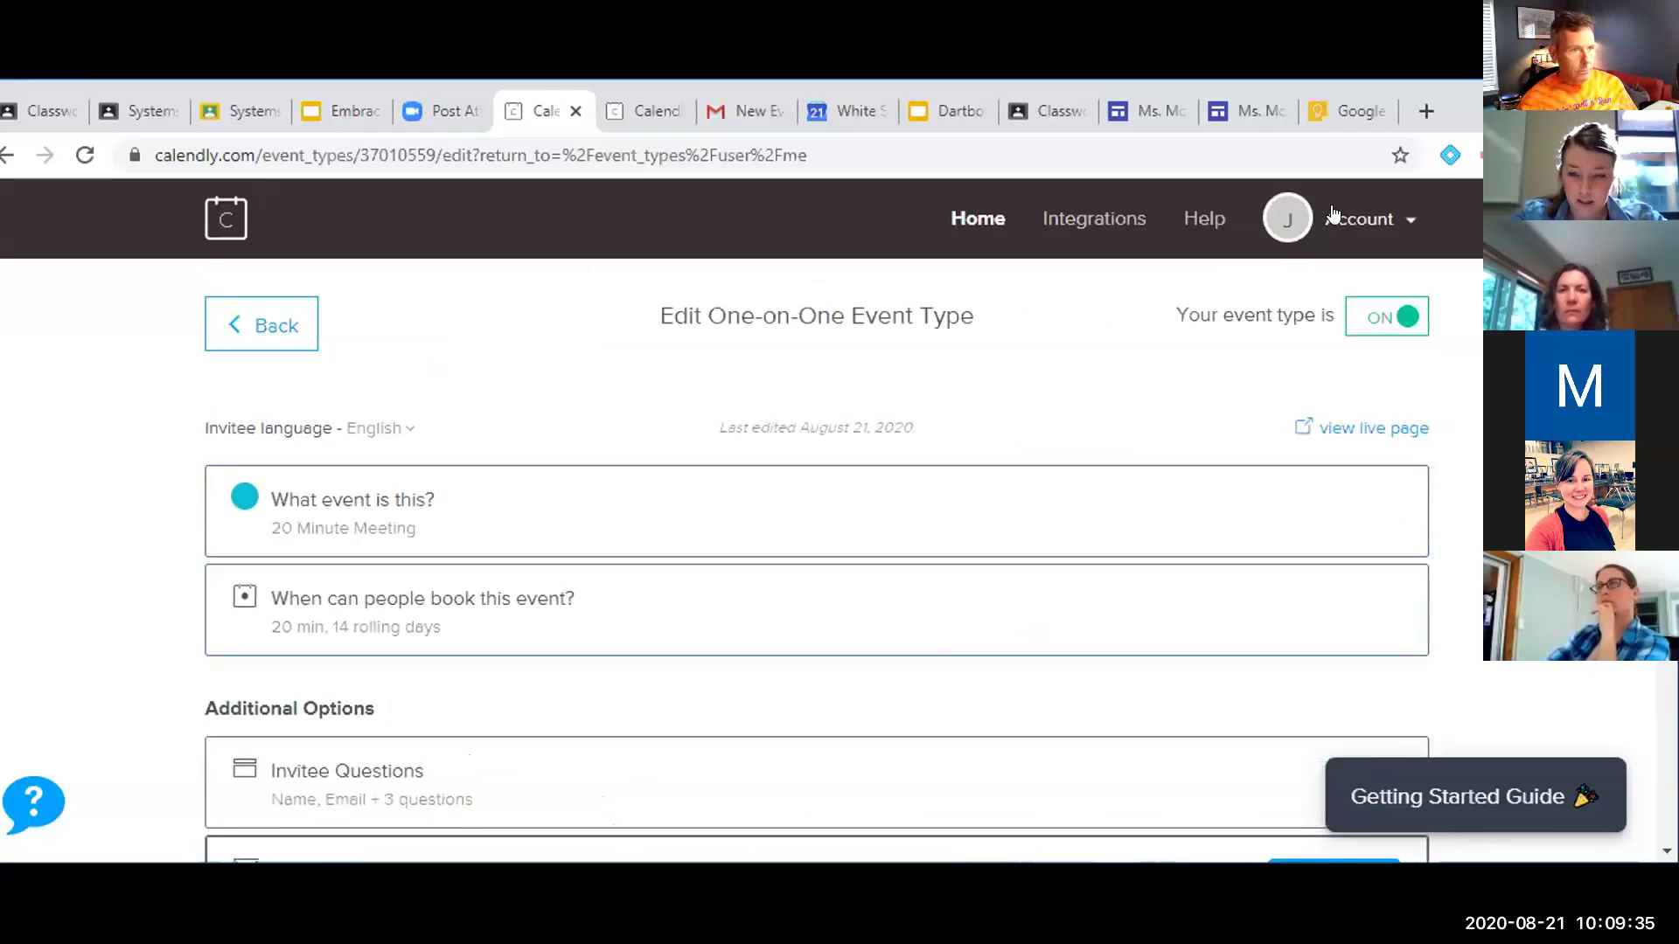
# Glance at the account menu, then bring up the Confirmation Page settings
pyautogui.click(1289, 220)
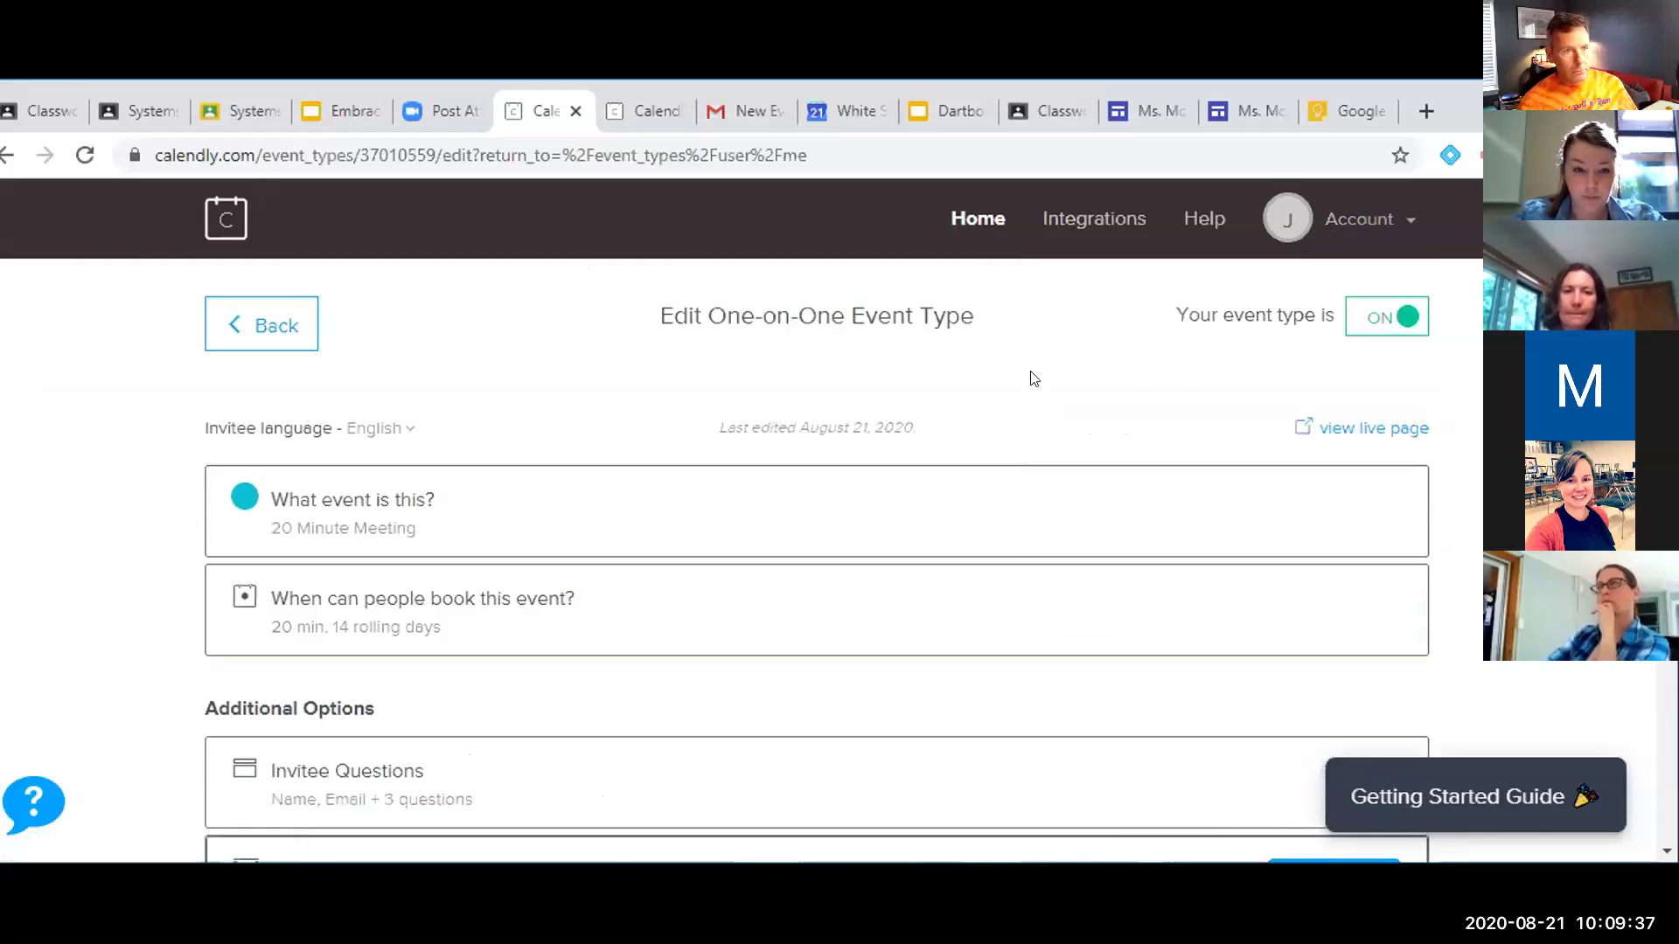
pyautogui.scroll(-9, 905, 515)
pyautogui.scroll(-6, 908, 517)
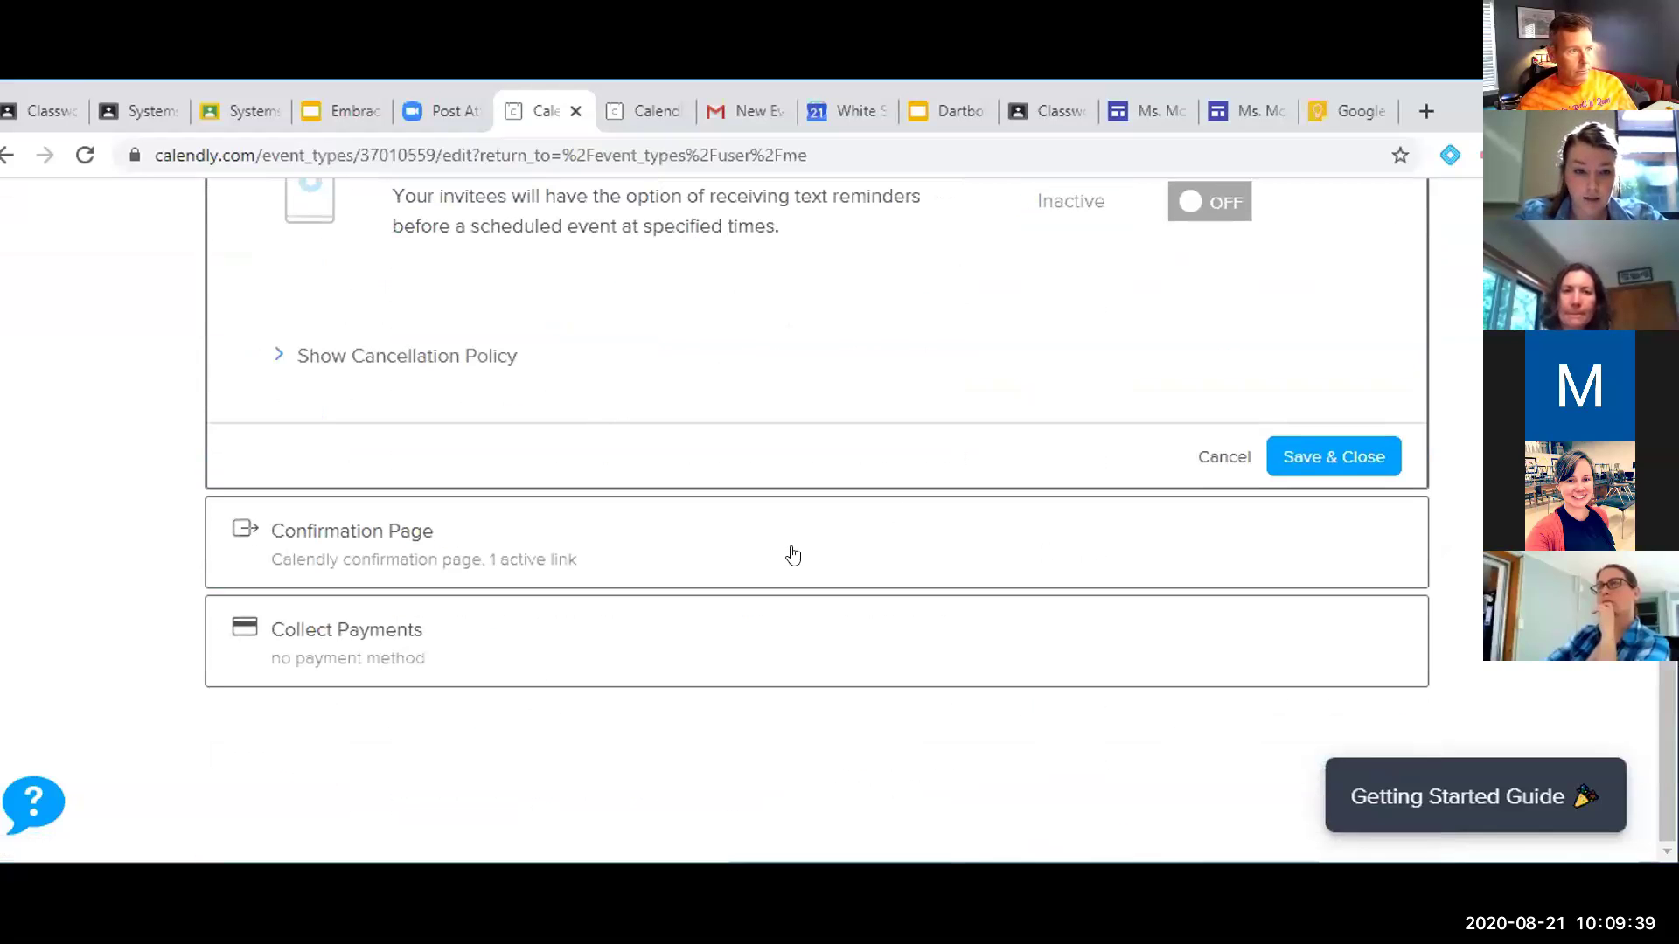
pyautogui.click(769, 533)
# Check the Zoom Meeting custom link, then view the confirmed August 21 test booking
pyautogui.scroll(-2, 613, 551)
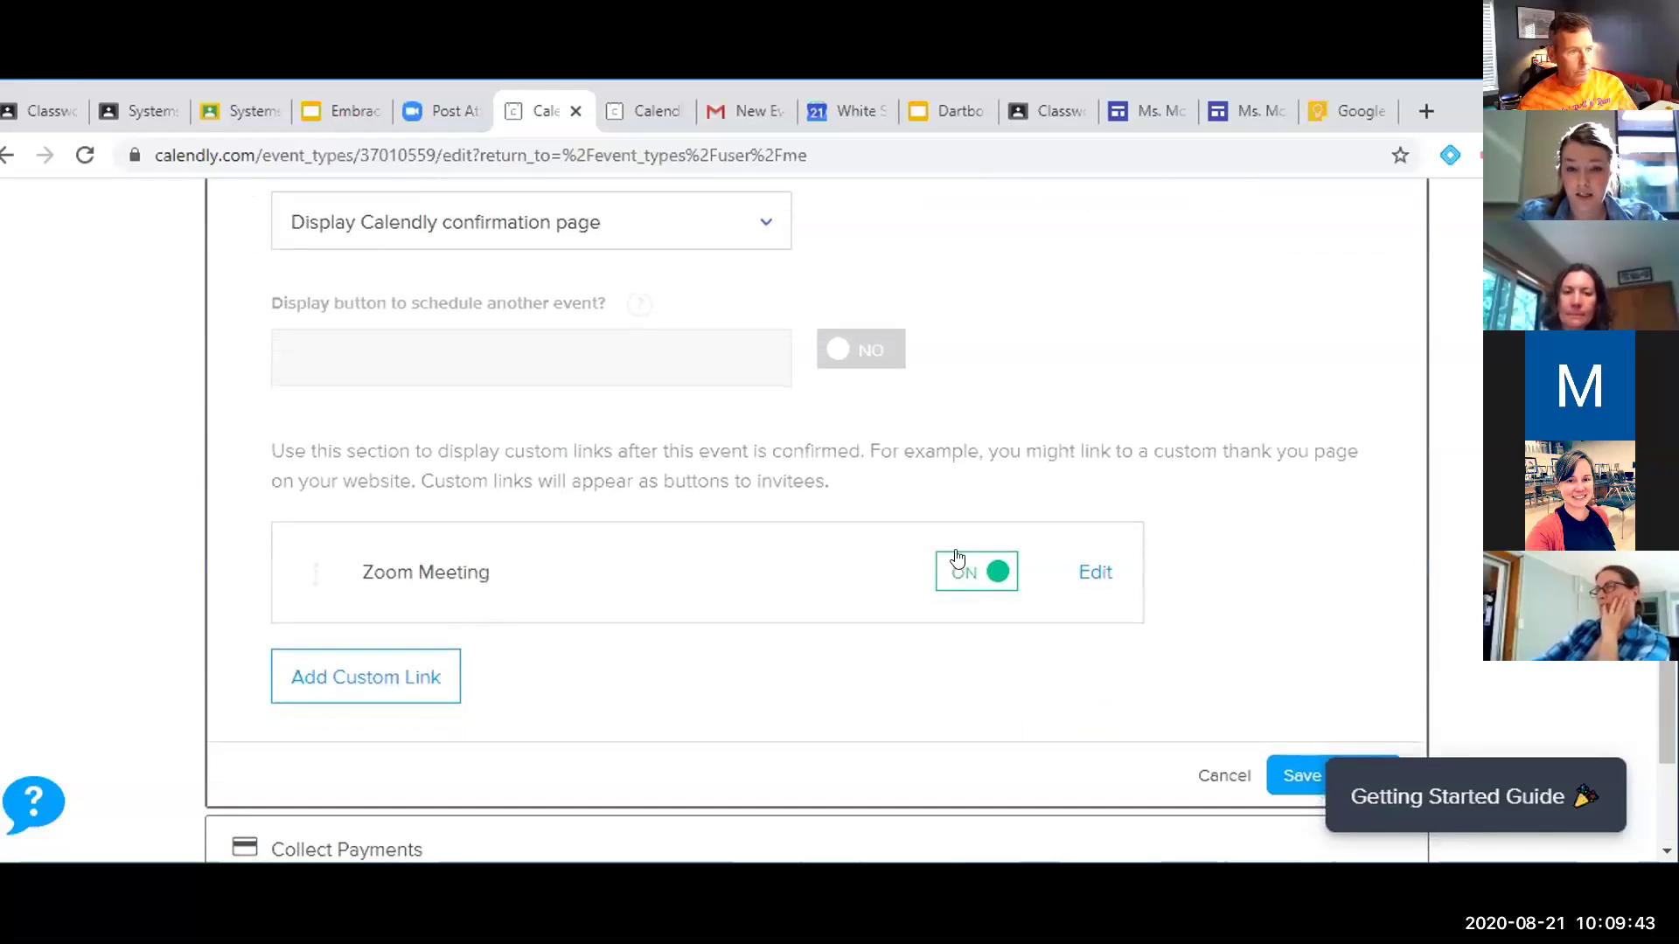
pyautogui.scroll(-3, 790, 595)
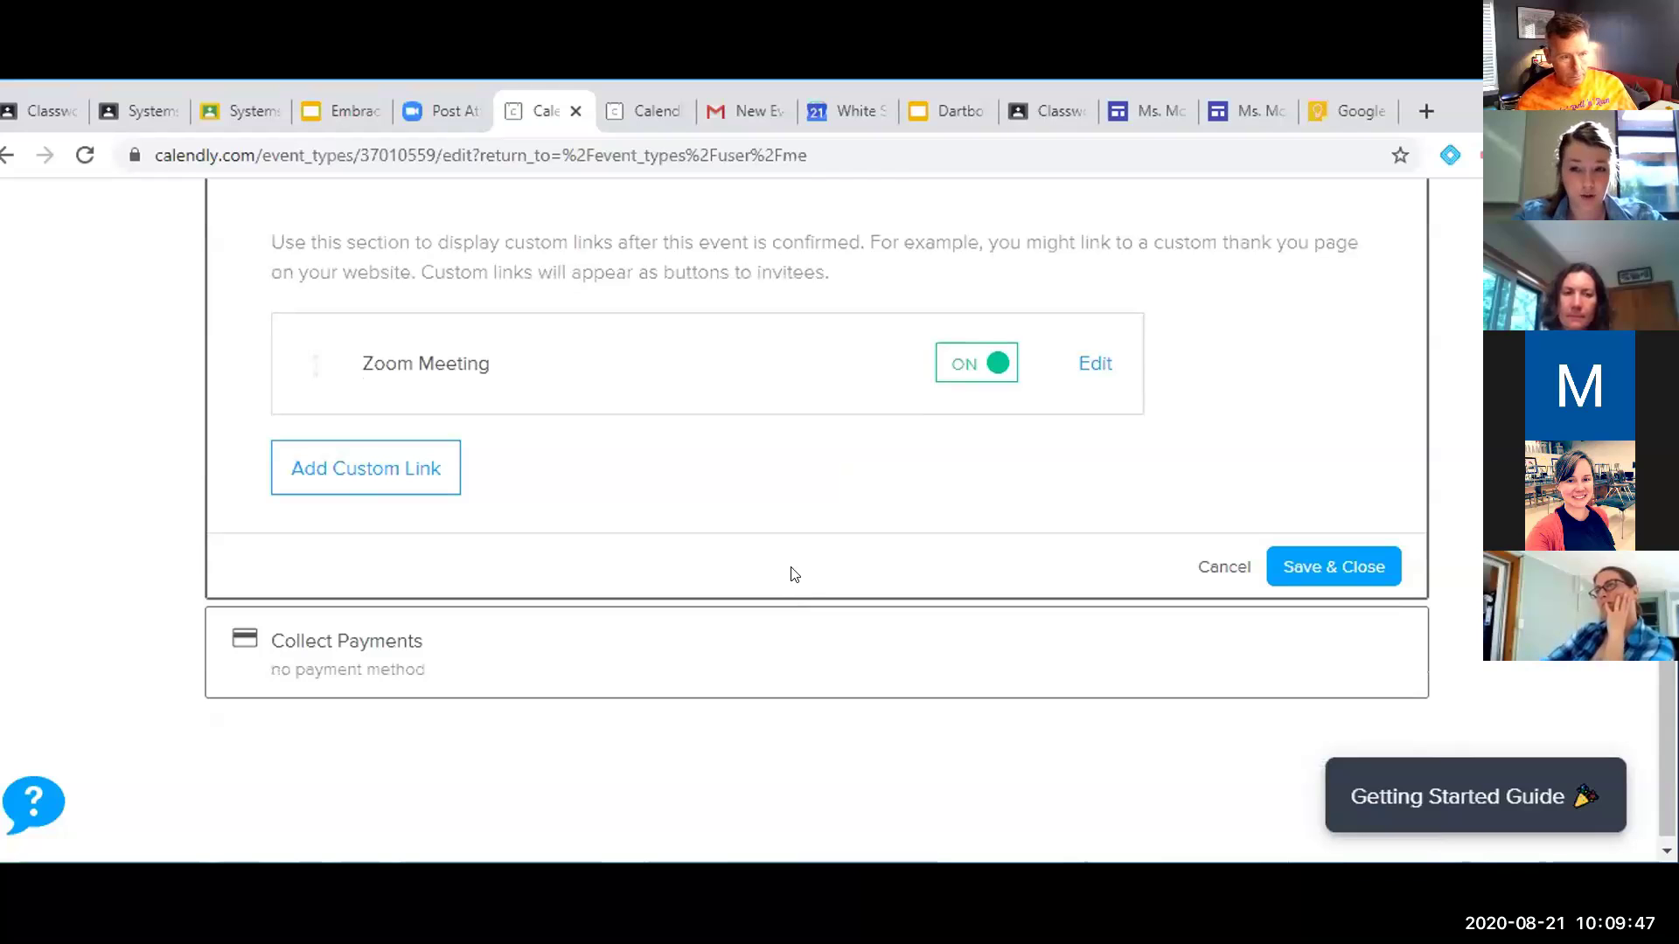
pyautogui.click(643, 114)
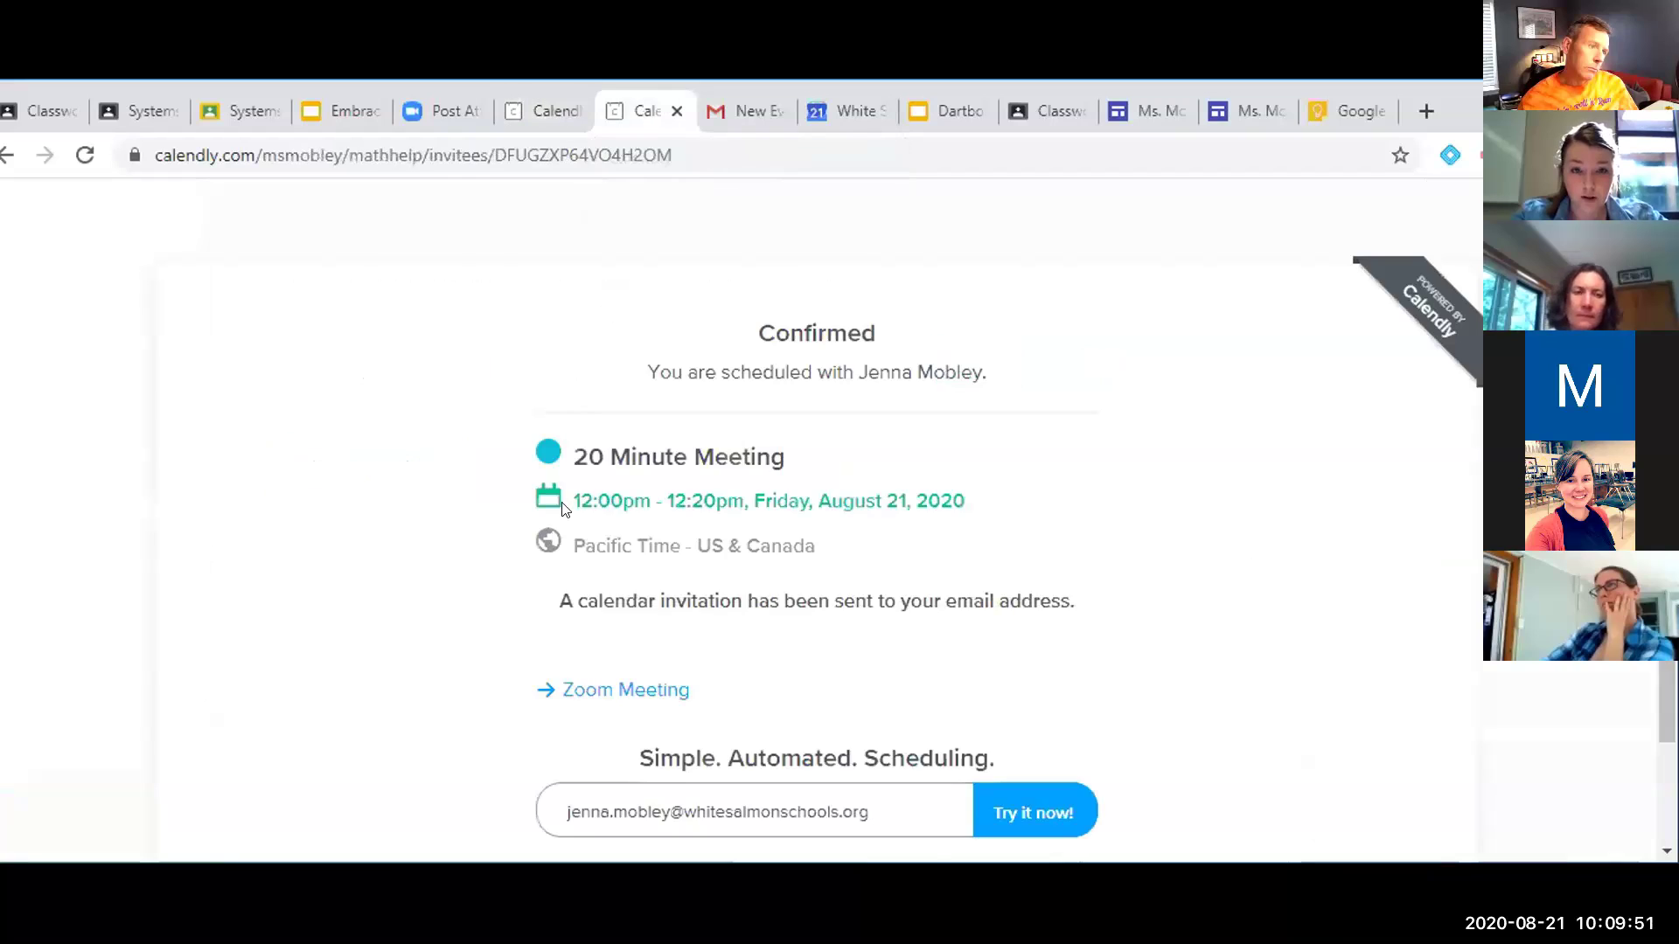
# Return to the August 2020 date picker and reload it, showing August 21 fully booked
pyautogui.click(5, 154)
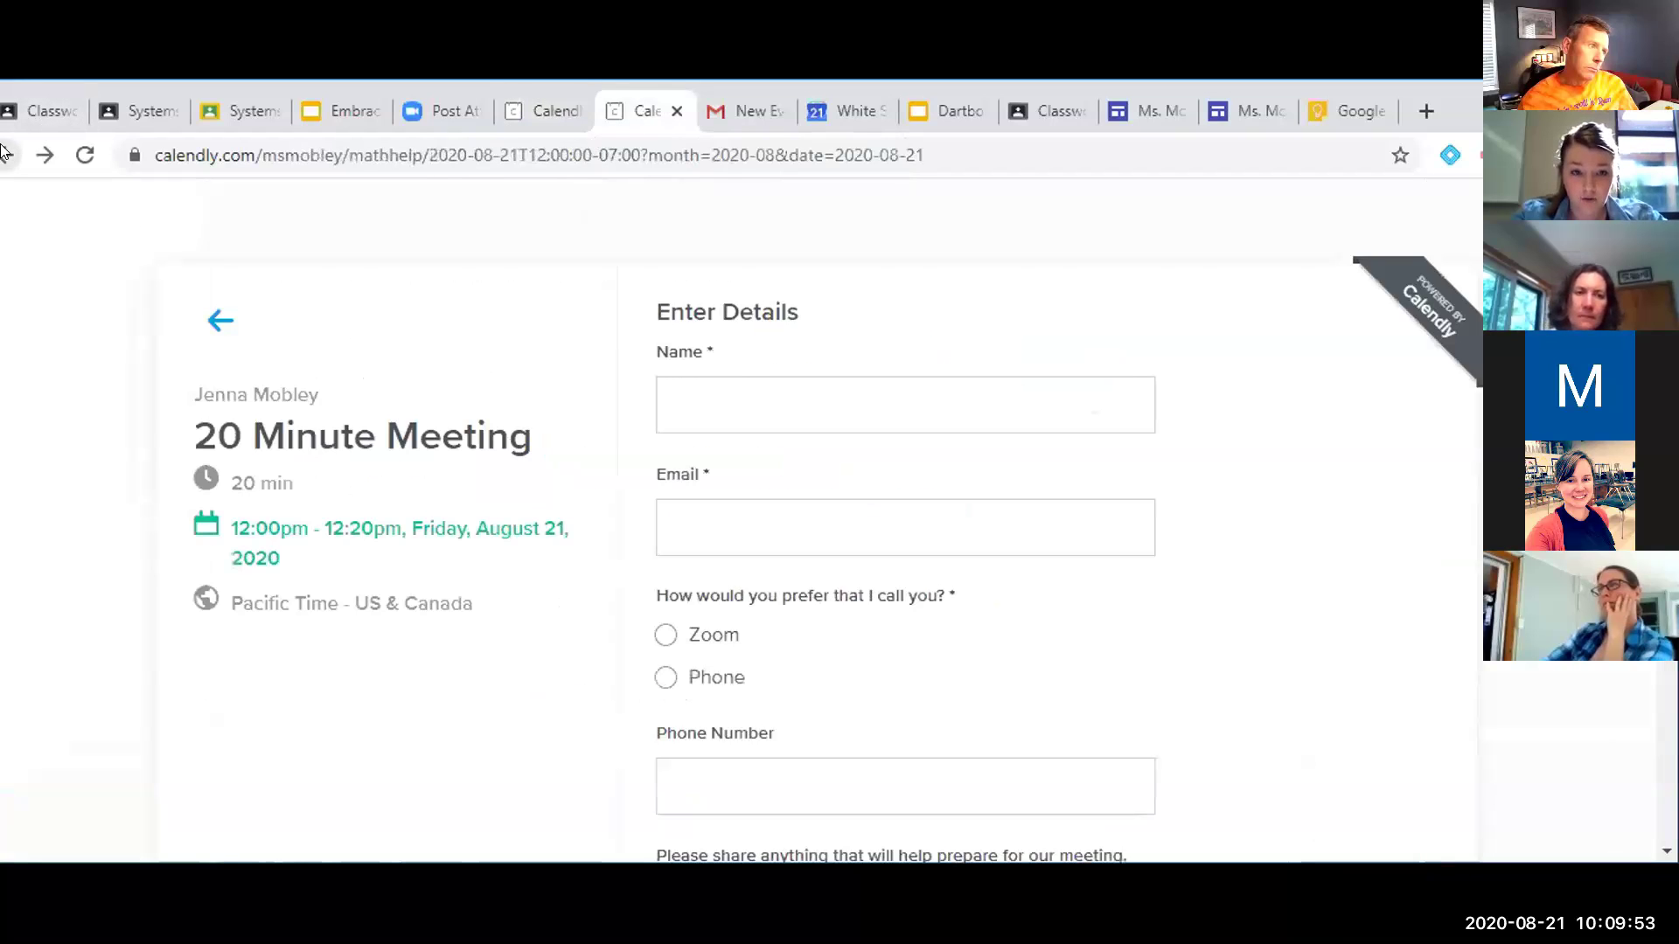
pyautogui.click(5, 154)
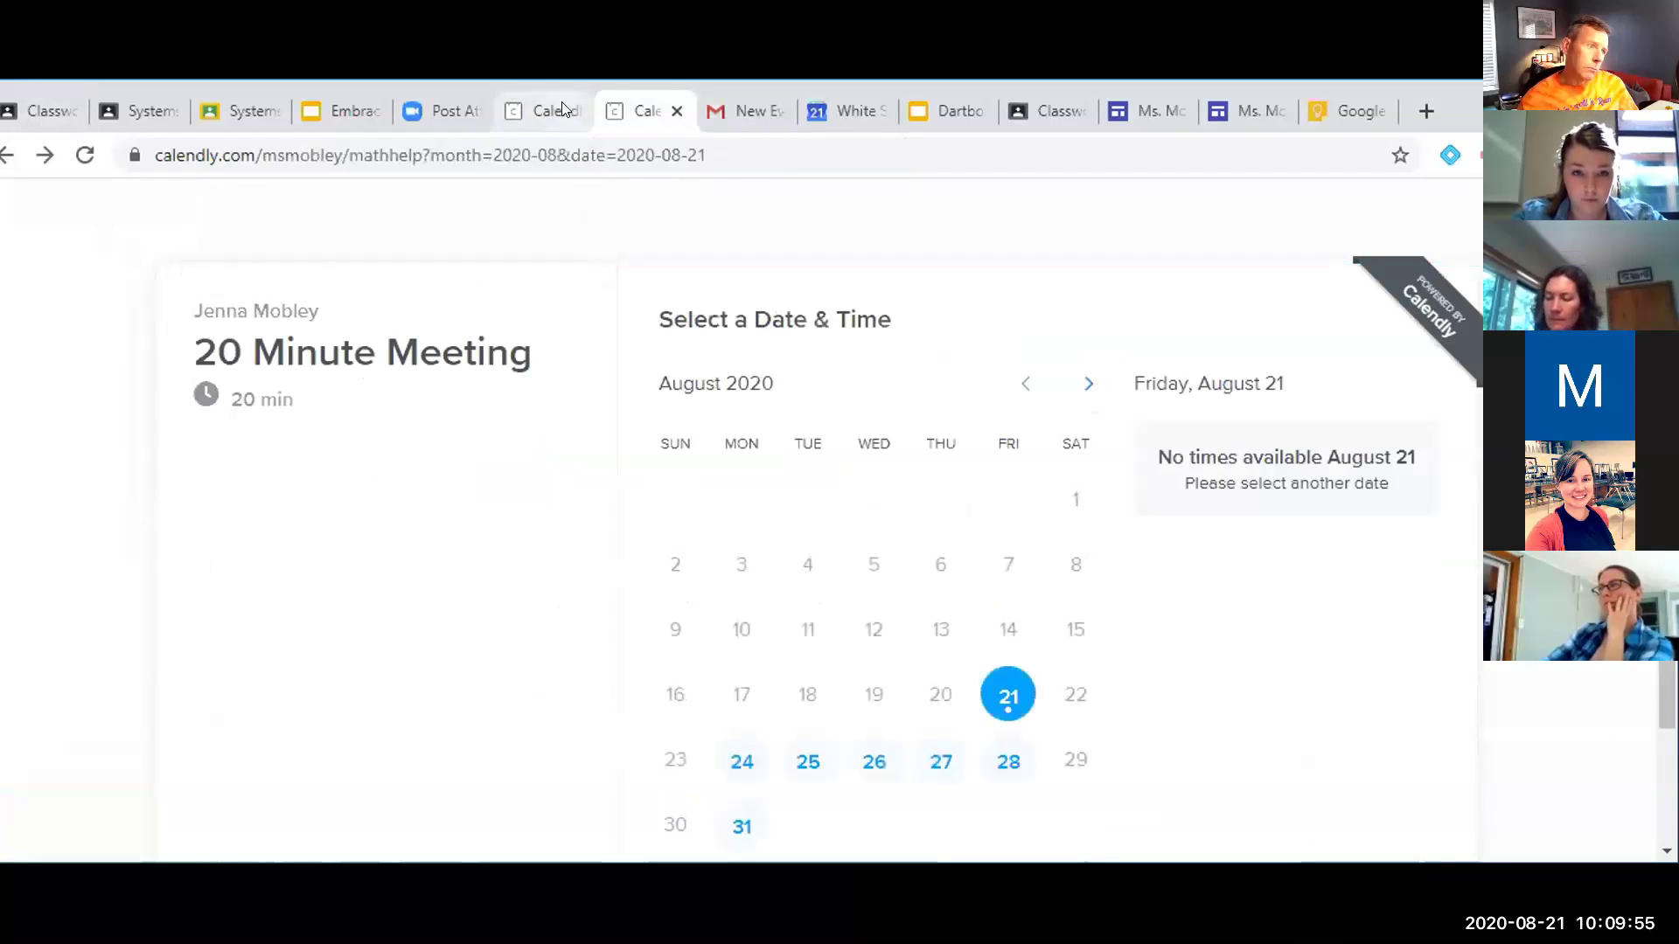
pyautogui.click(7, 155)
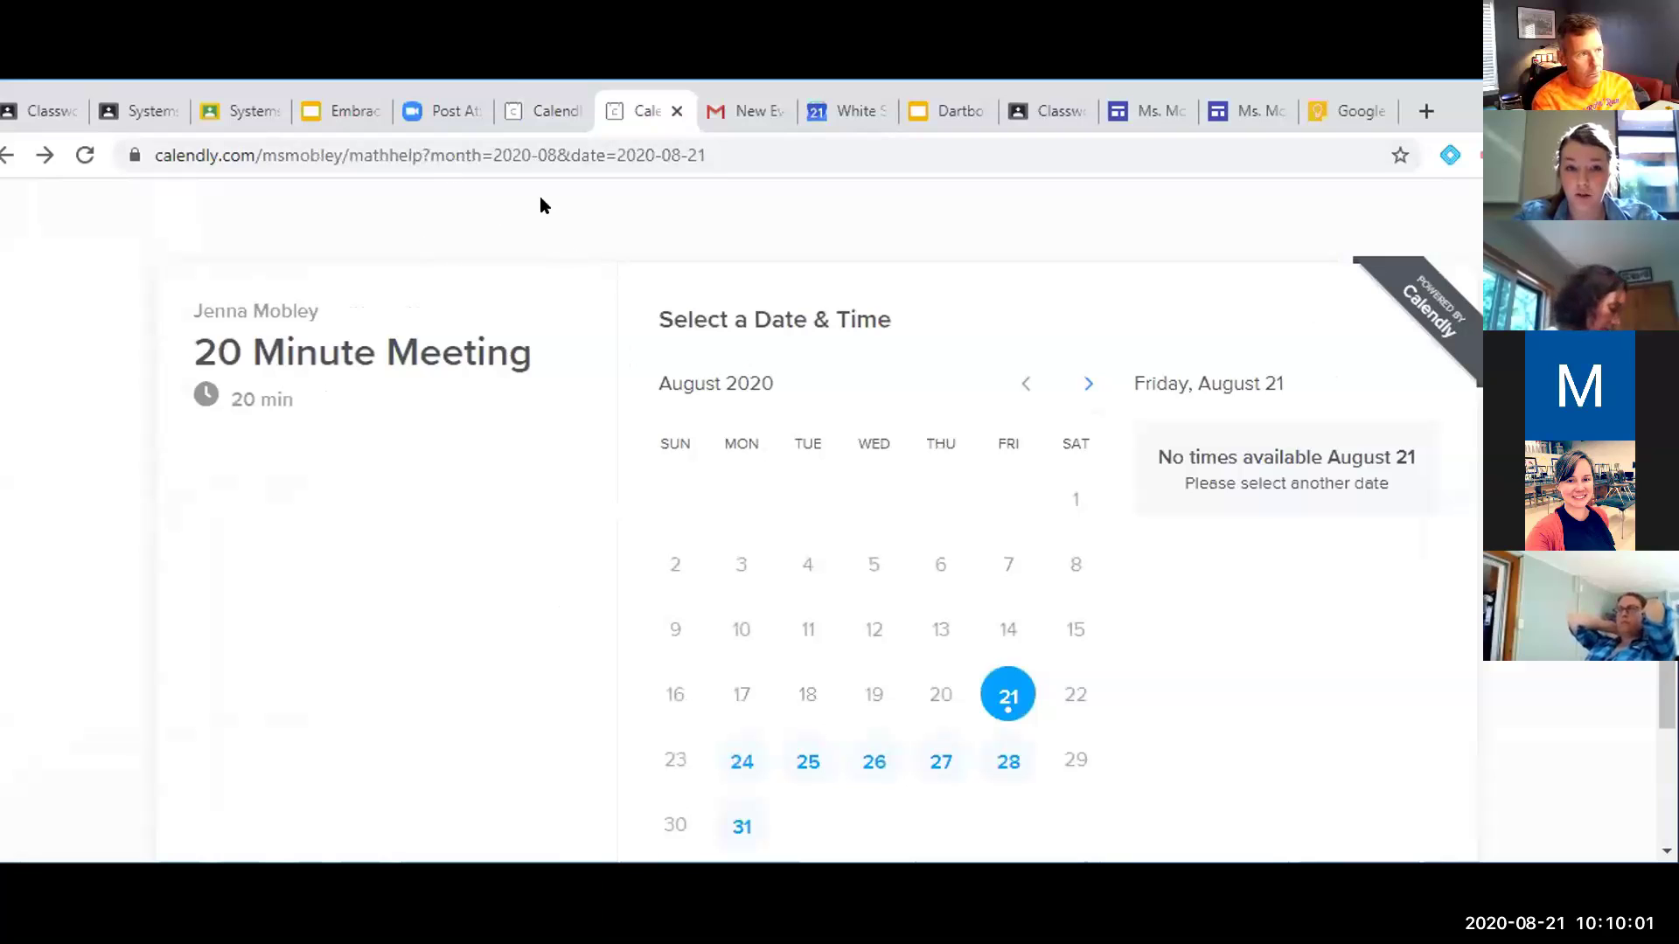
pyautogui.scroll(-2, 491, 645)
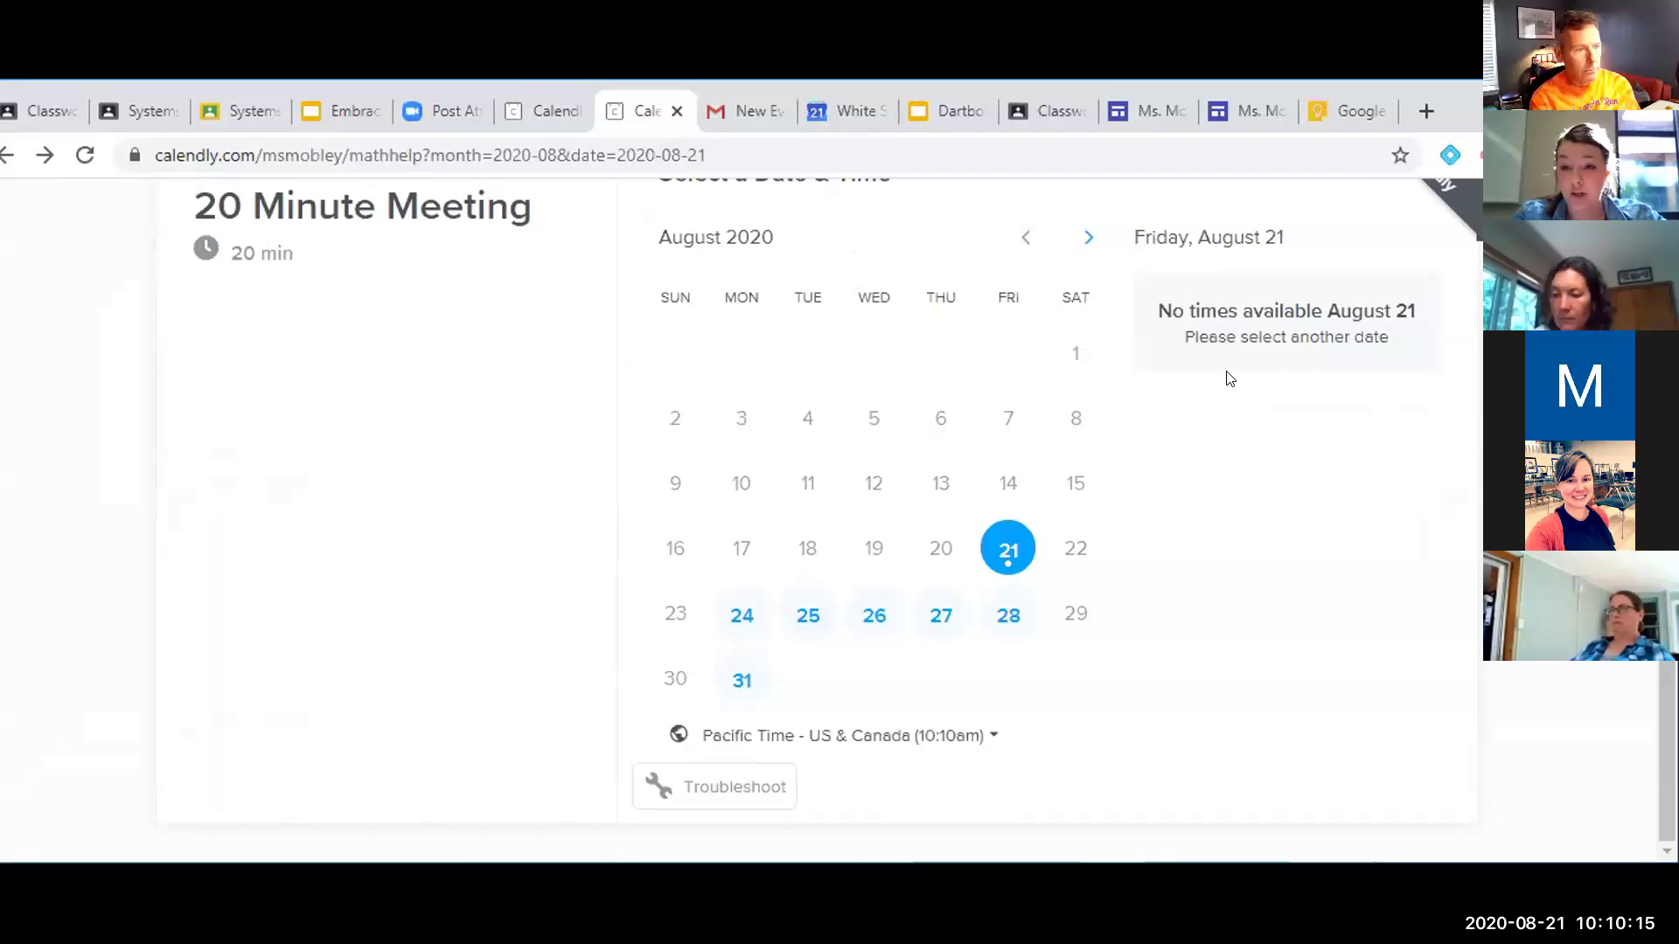
# Pick the 9:00am slot on Monday, August 24, 2020 for the 20 Minute Meeting
pyautogui.click(742, 616)
pyautogui.scroll(2, 1067, 542)
pyautogui.scroll(-2, 1067, 550)
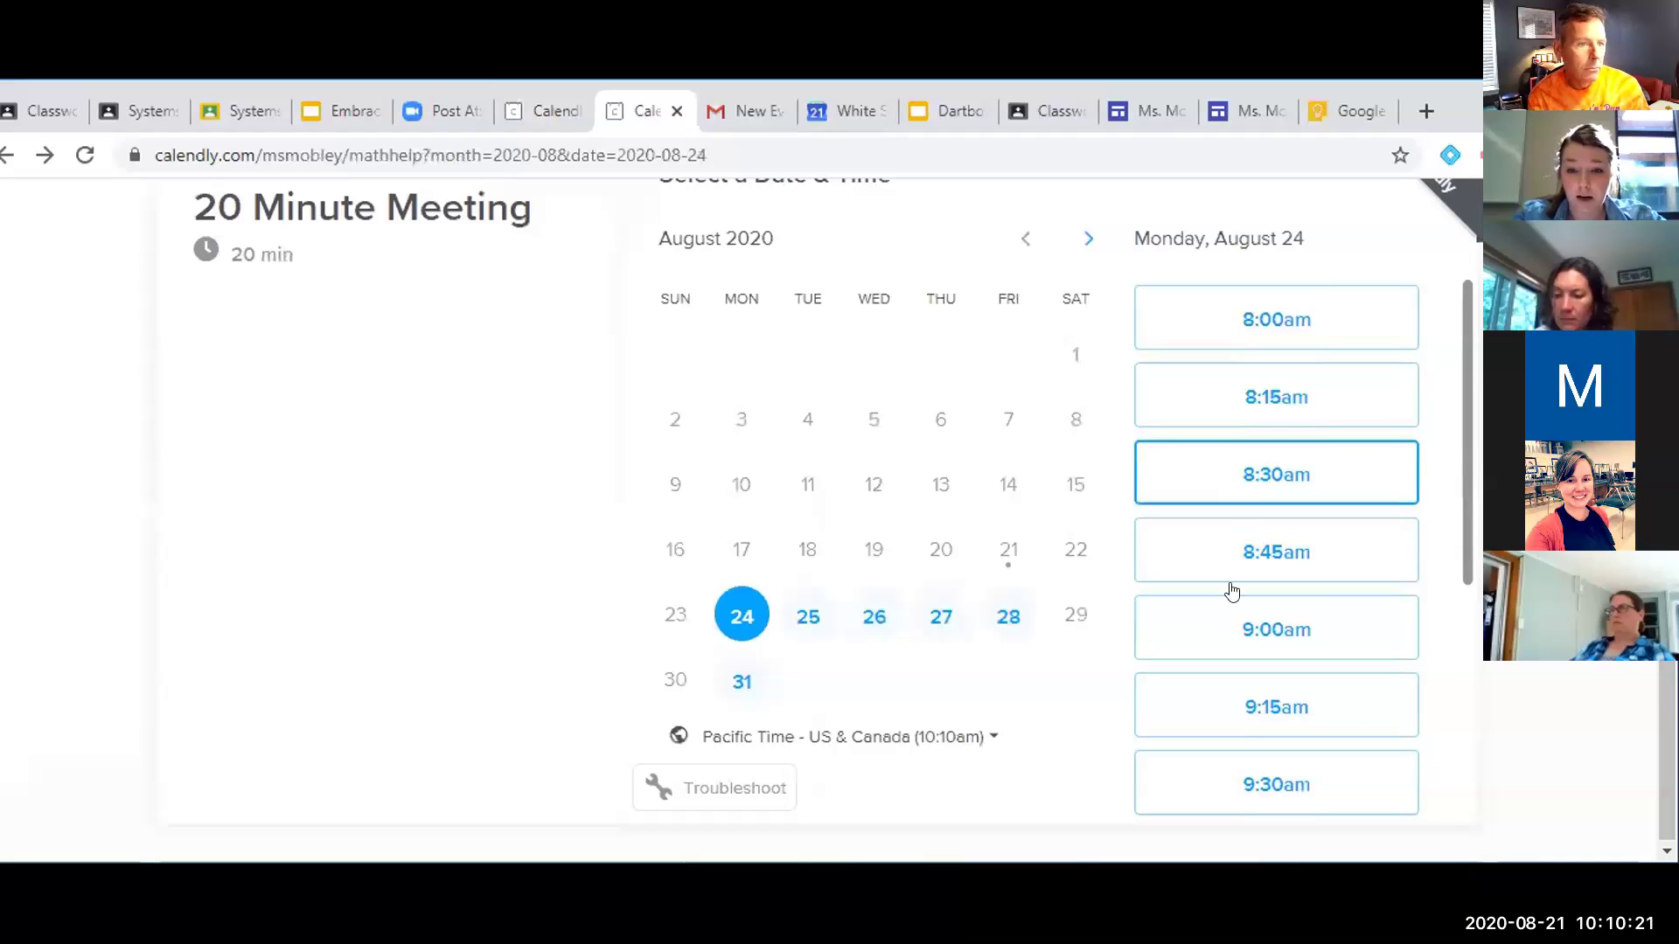
pyautogui.click(1233, 627)
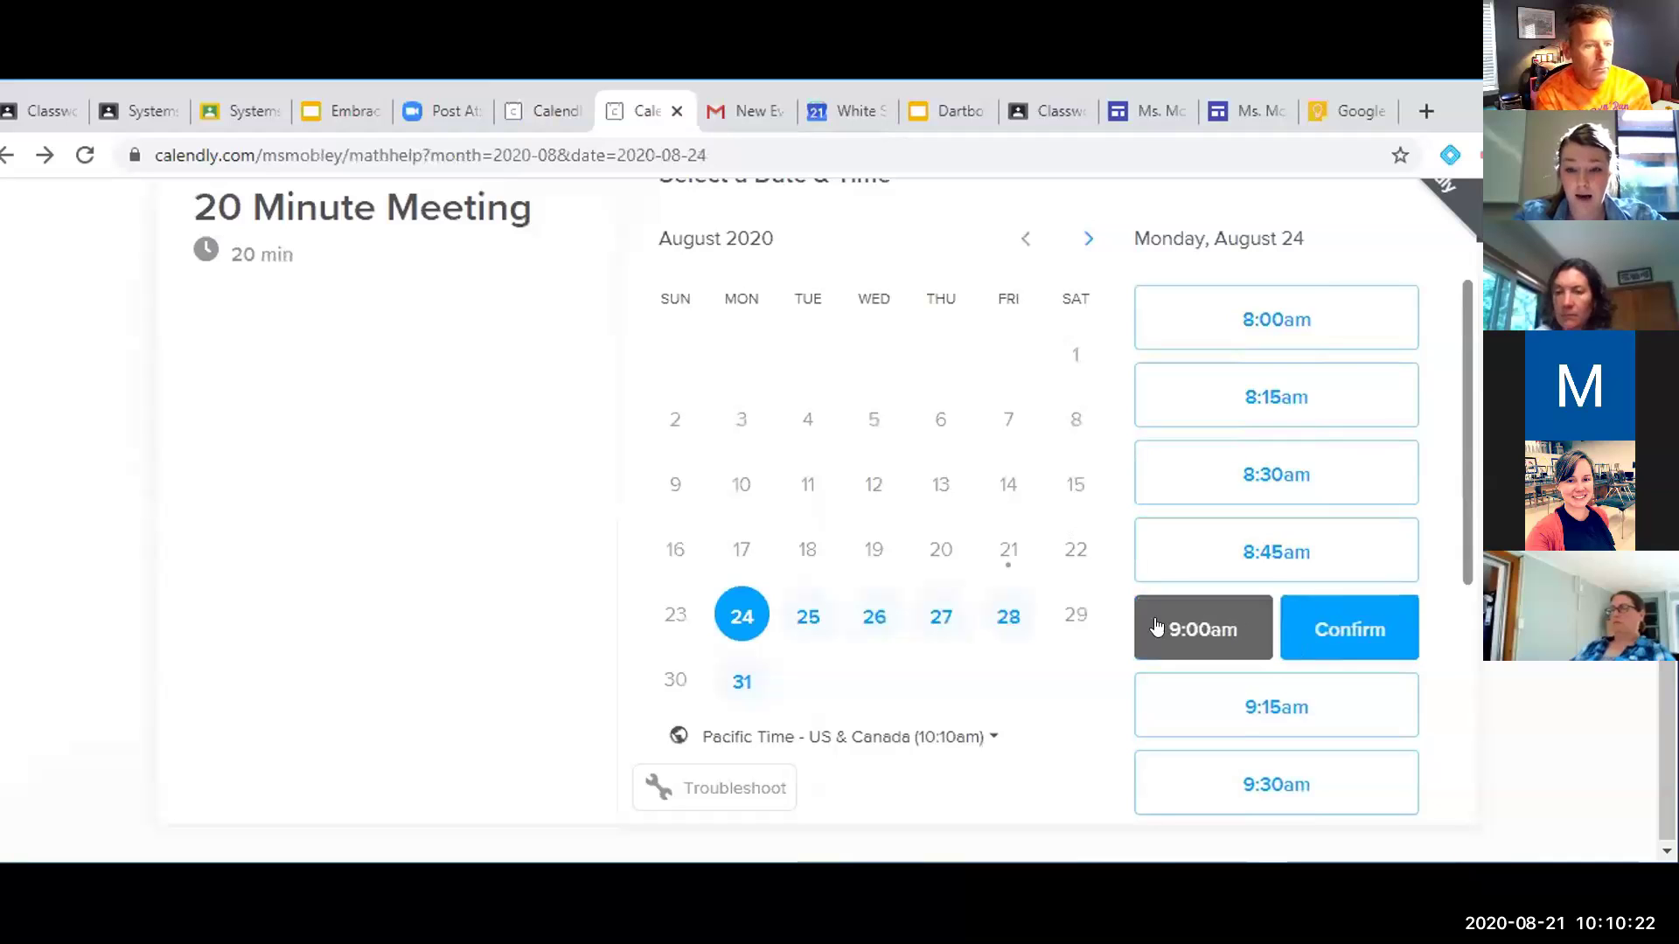
pyautogui.click(1332, 629)
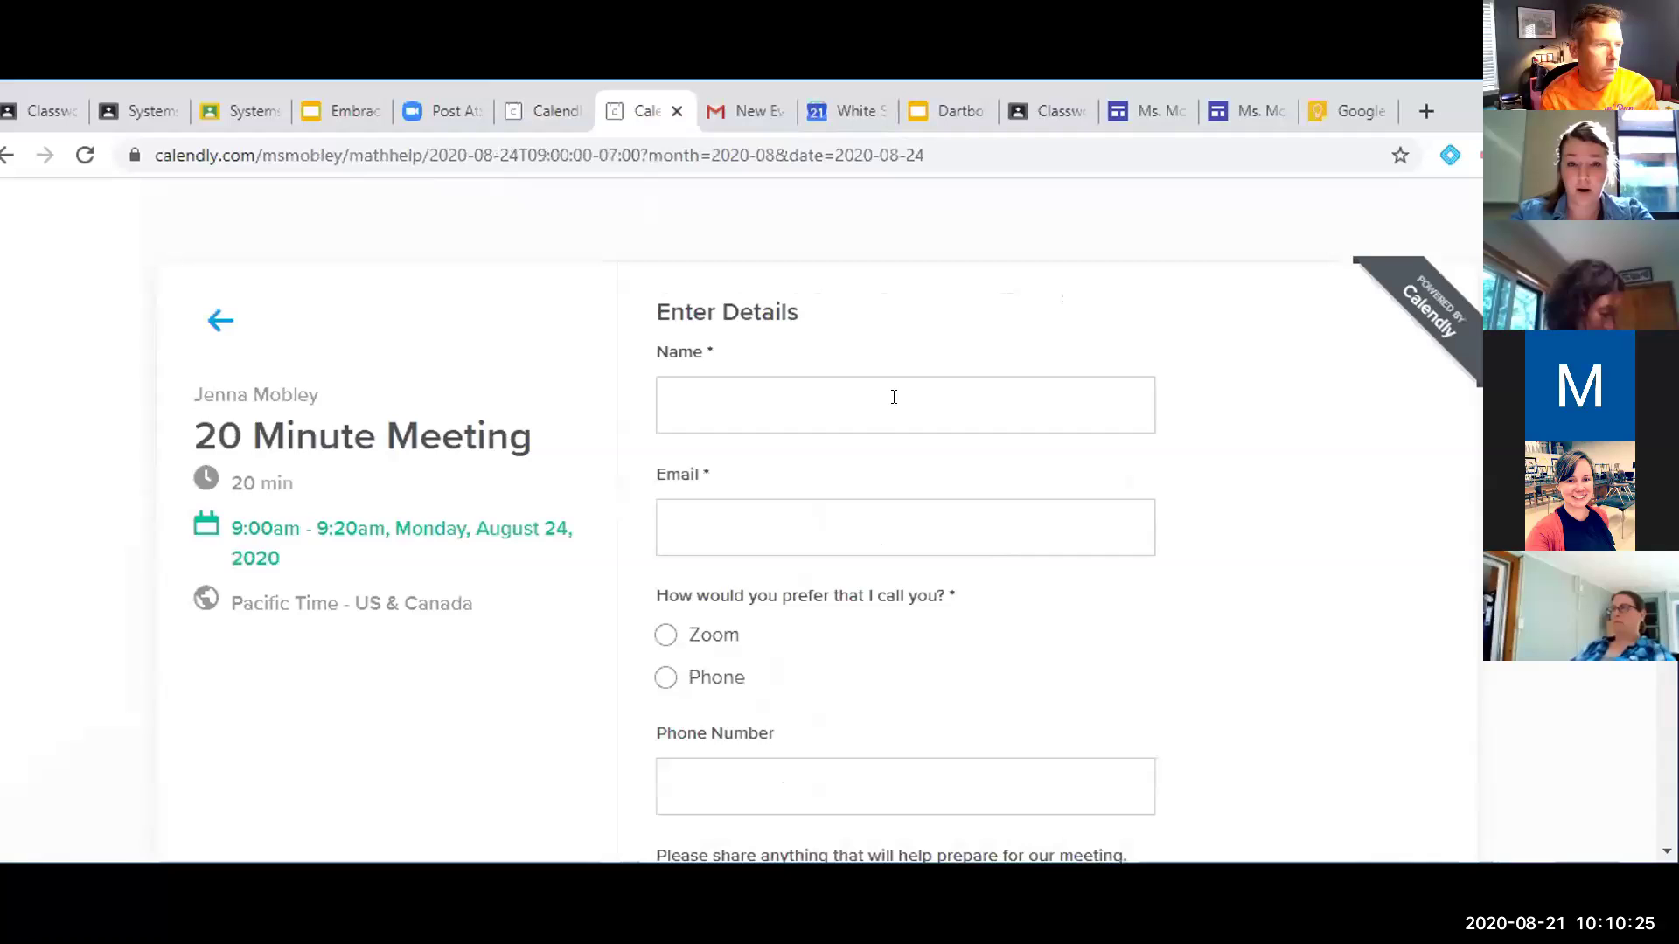
pyautogui.scroll(-2, 852, 514)
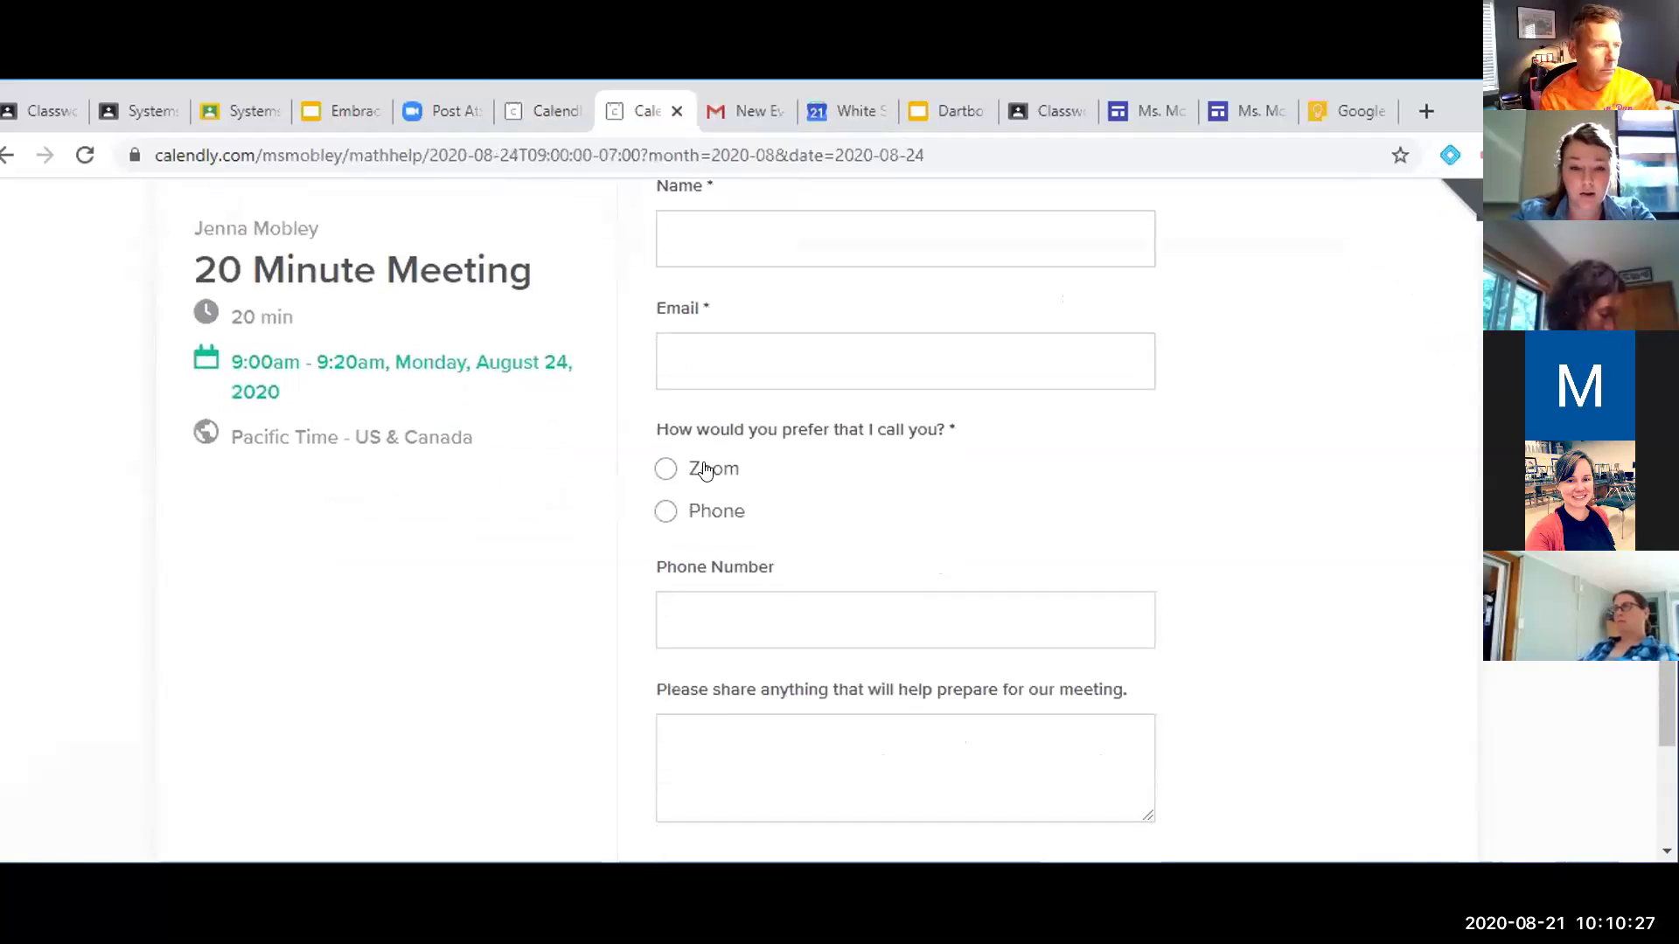
pyautogui.scroll(-1, 708, 589)
pyautogui.scroll(3, 735, 490)
# Enter the invitee's full name and e-mail address in the booking form
pyautogui.click(768, 377)
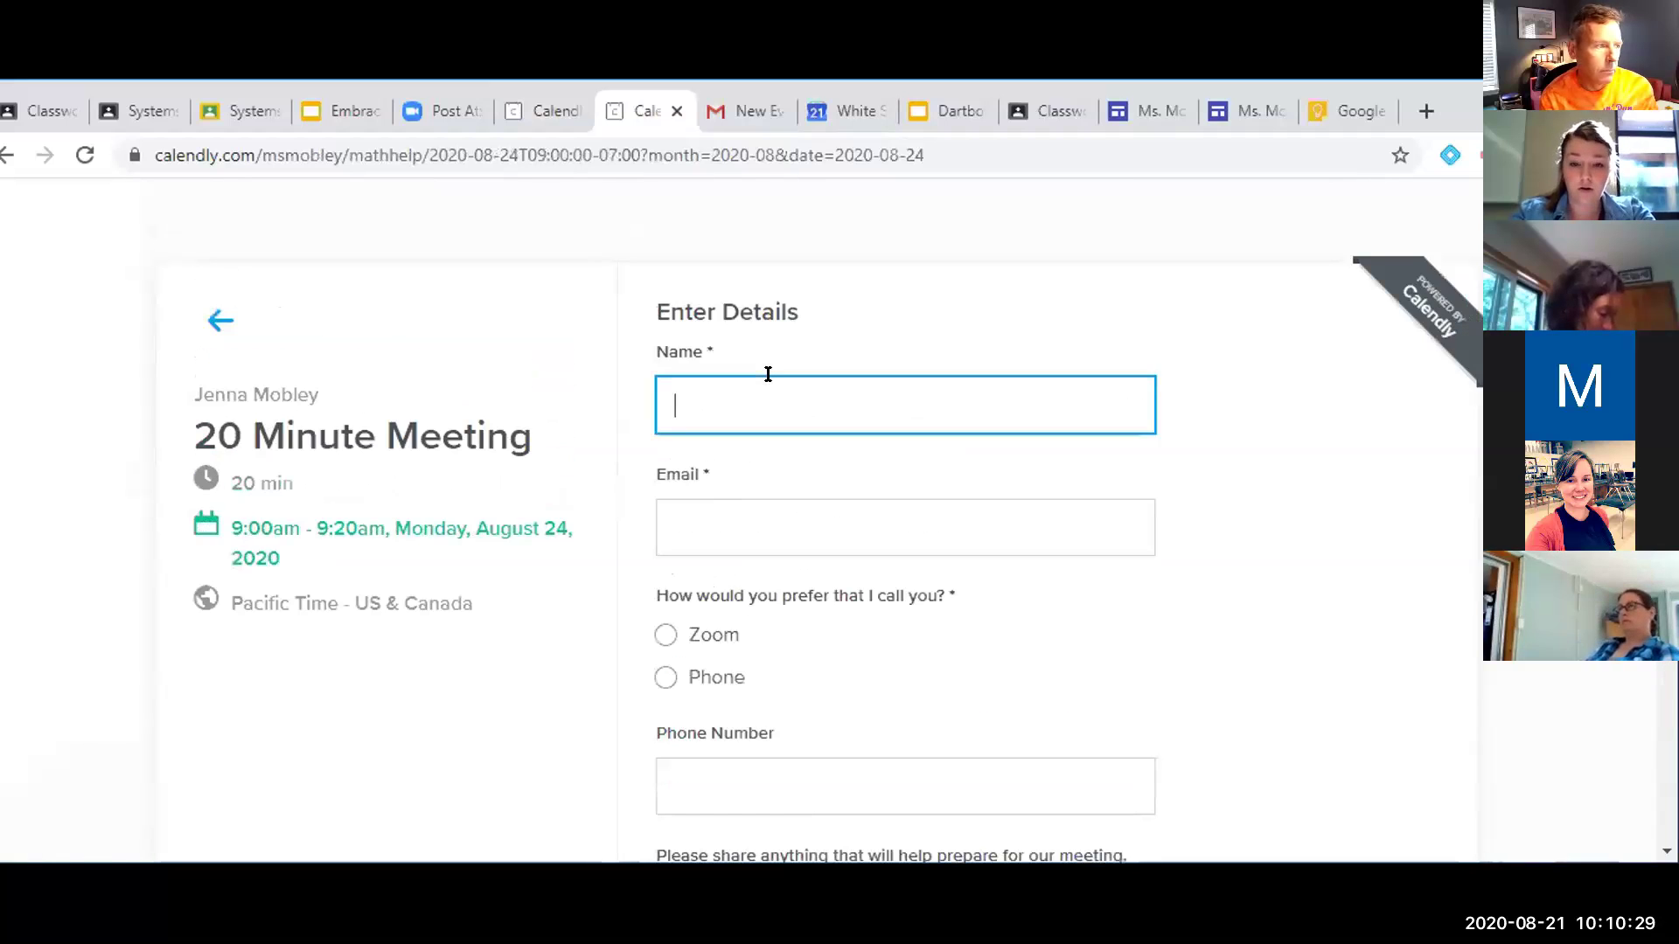
pyautogui.press('Tab')
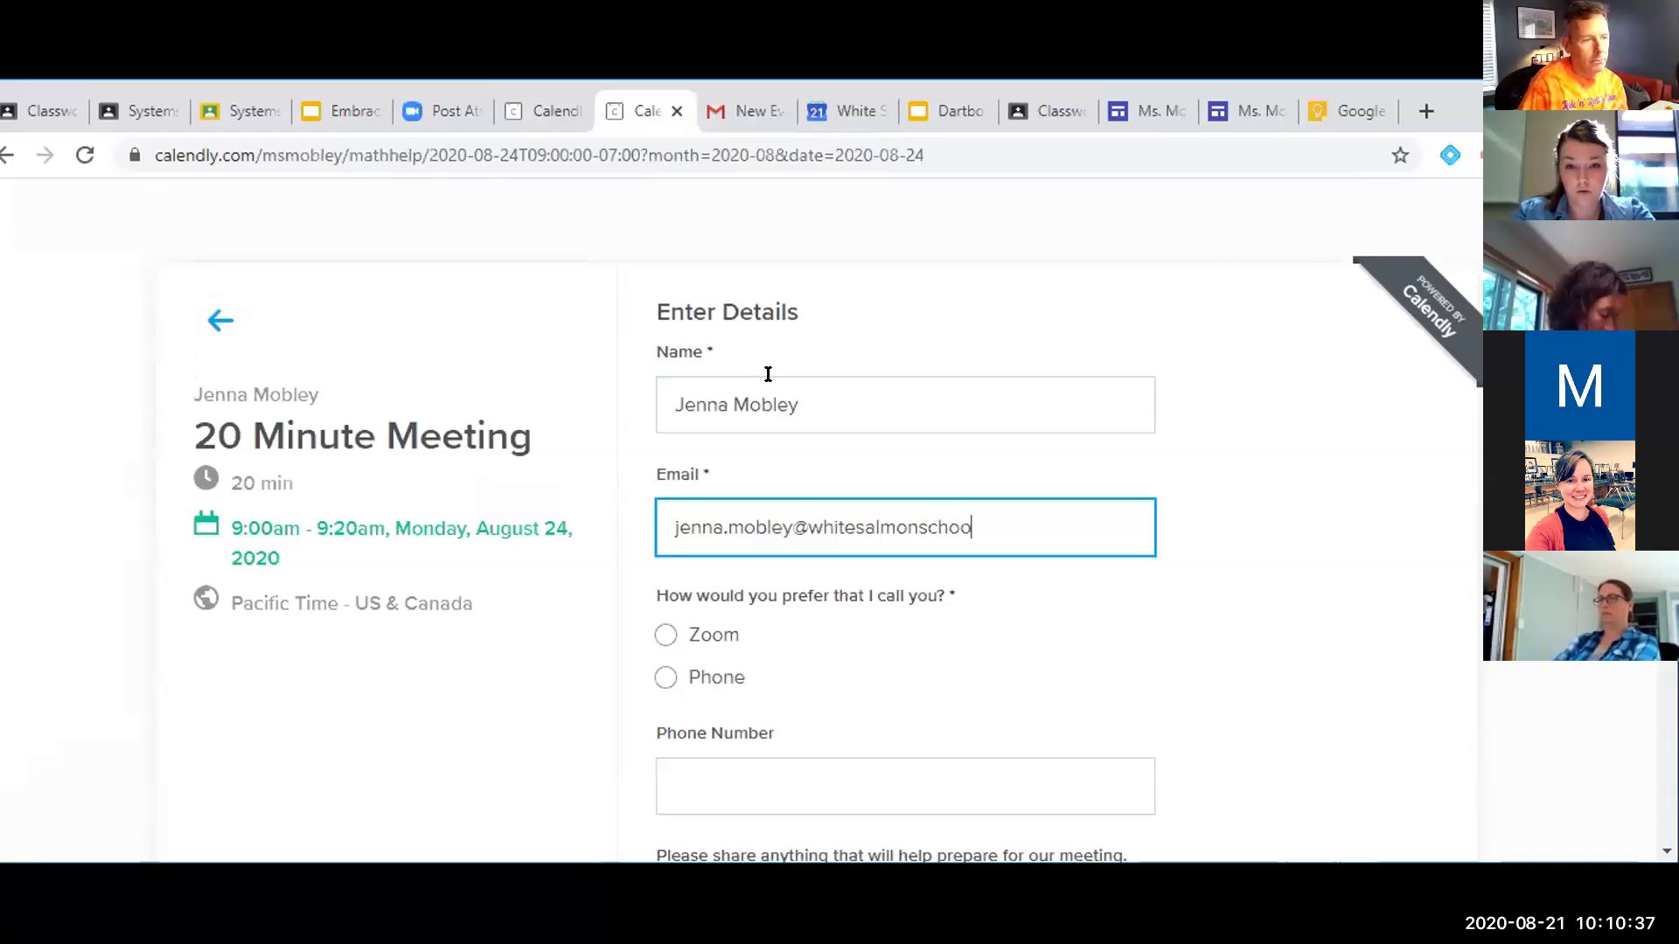
# Choose the phone-call preference and schedule the meeting, viewing the Confirmed page
pyautogui.scroll(-3, 738, 386)
pyautogui.click(665, 449)
pyautogui.scroll(-1, 767, 671)
pyautogui.click(747, 753)
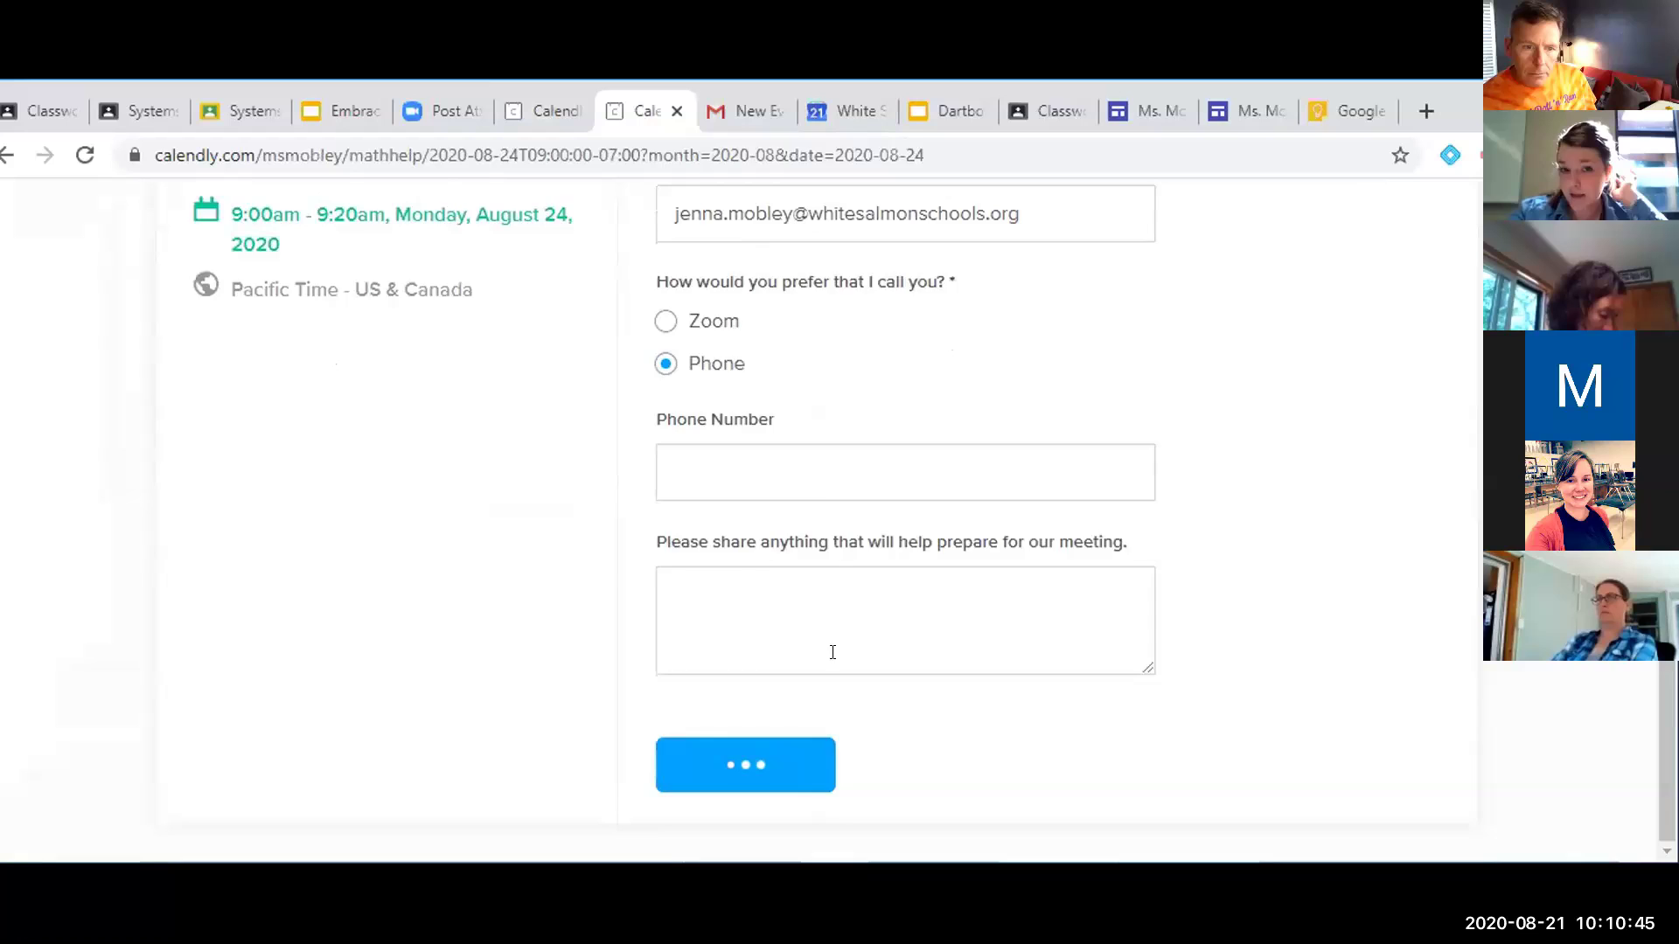
pyautogui.scroll(-2, 829, 585)
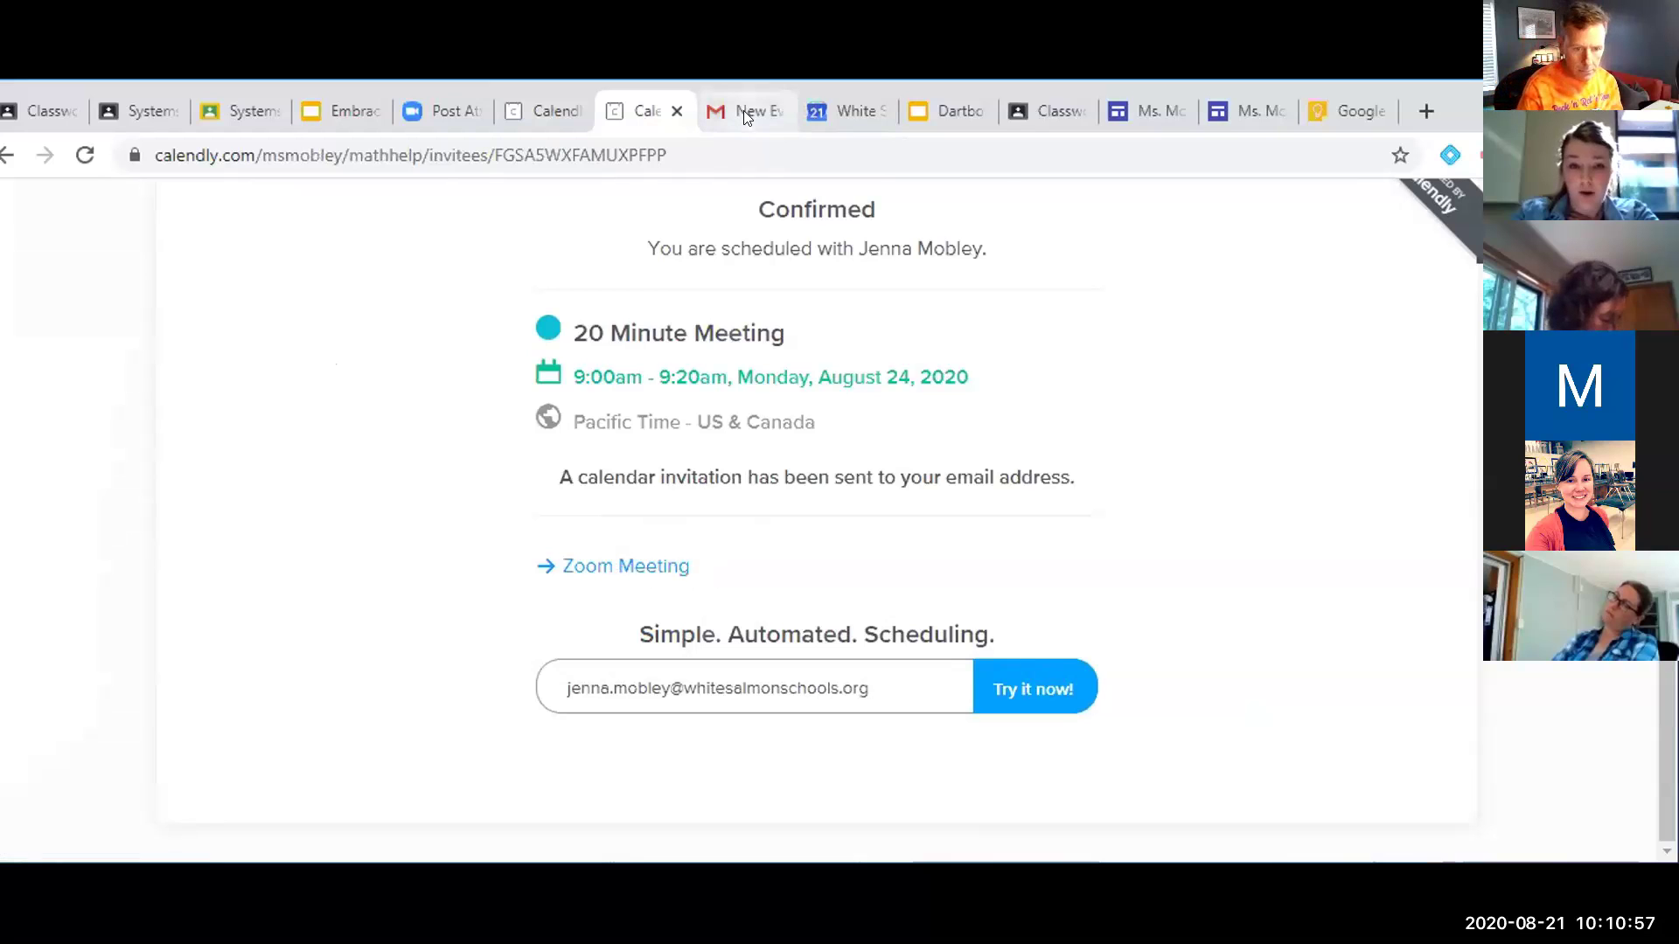
pyautogui.click(822, 113)
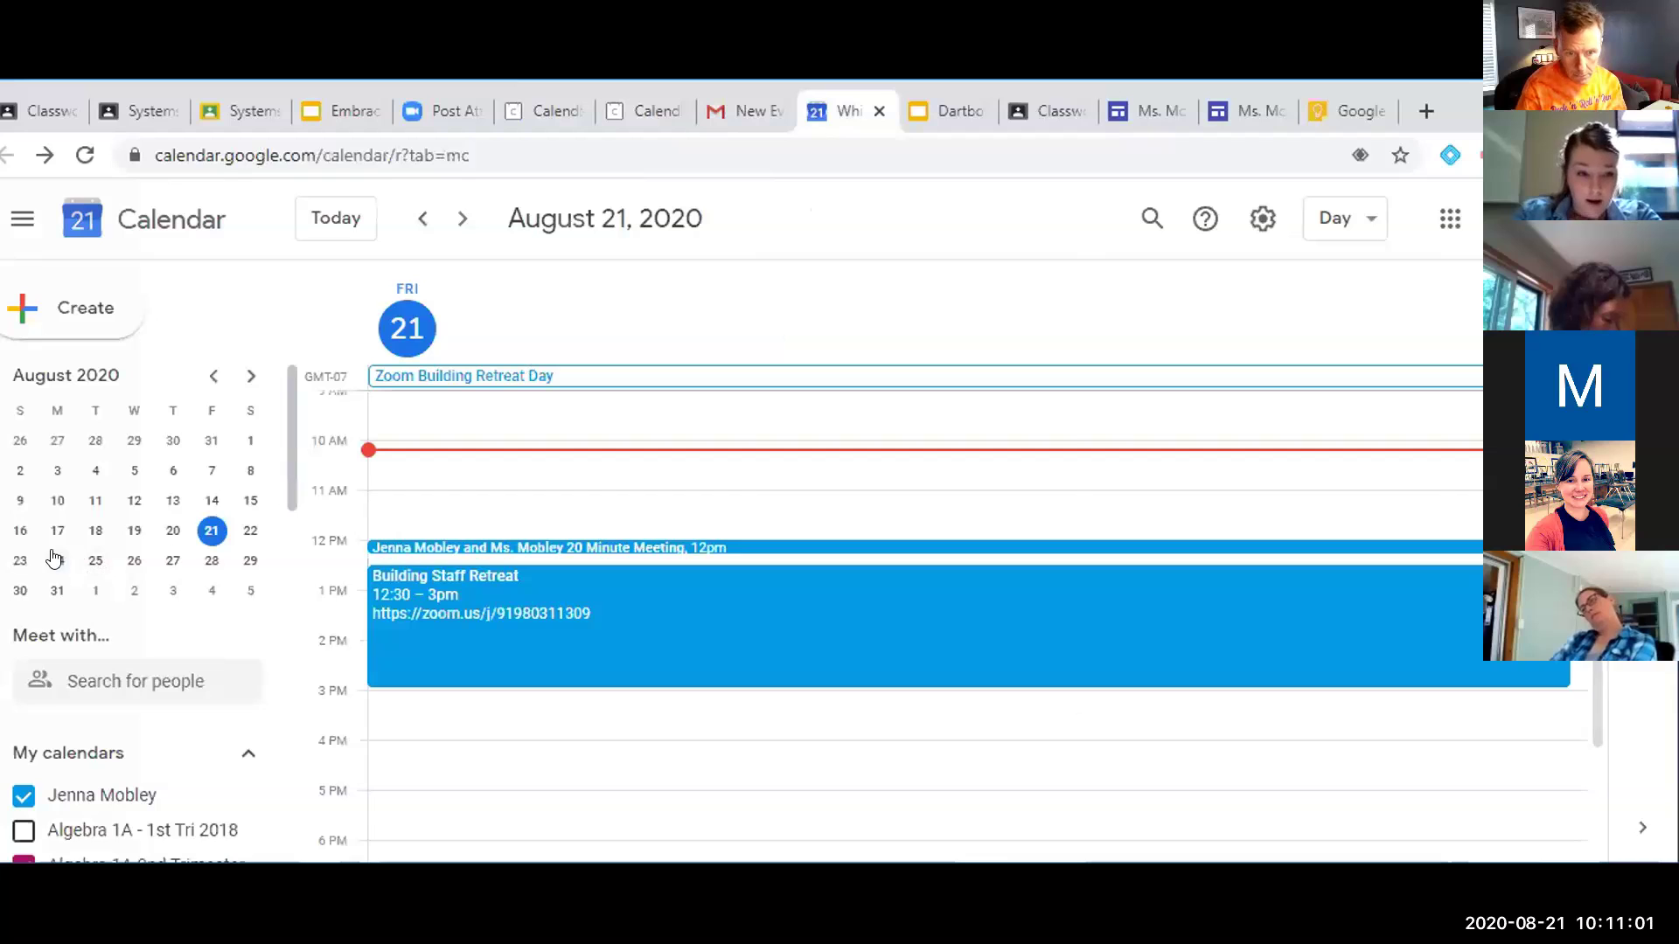
# Show Monday, August 24 in Google Calendar to see the 9am 20 Minute Meeting
pyautogui.click(57, 560)
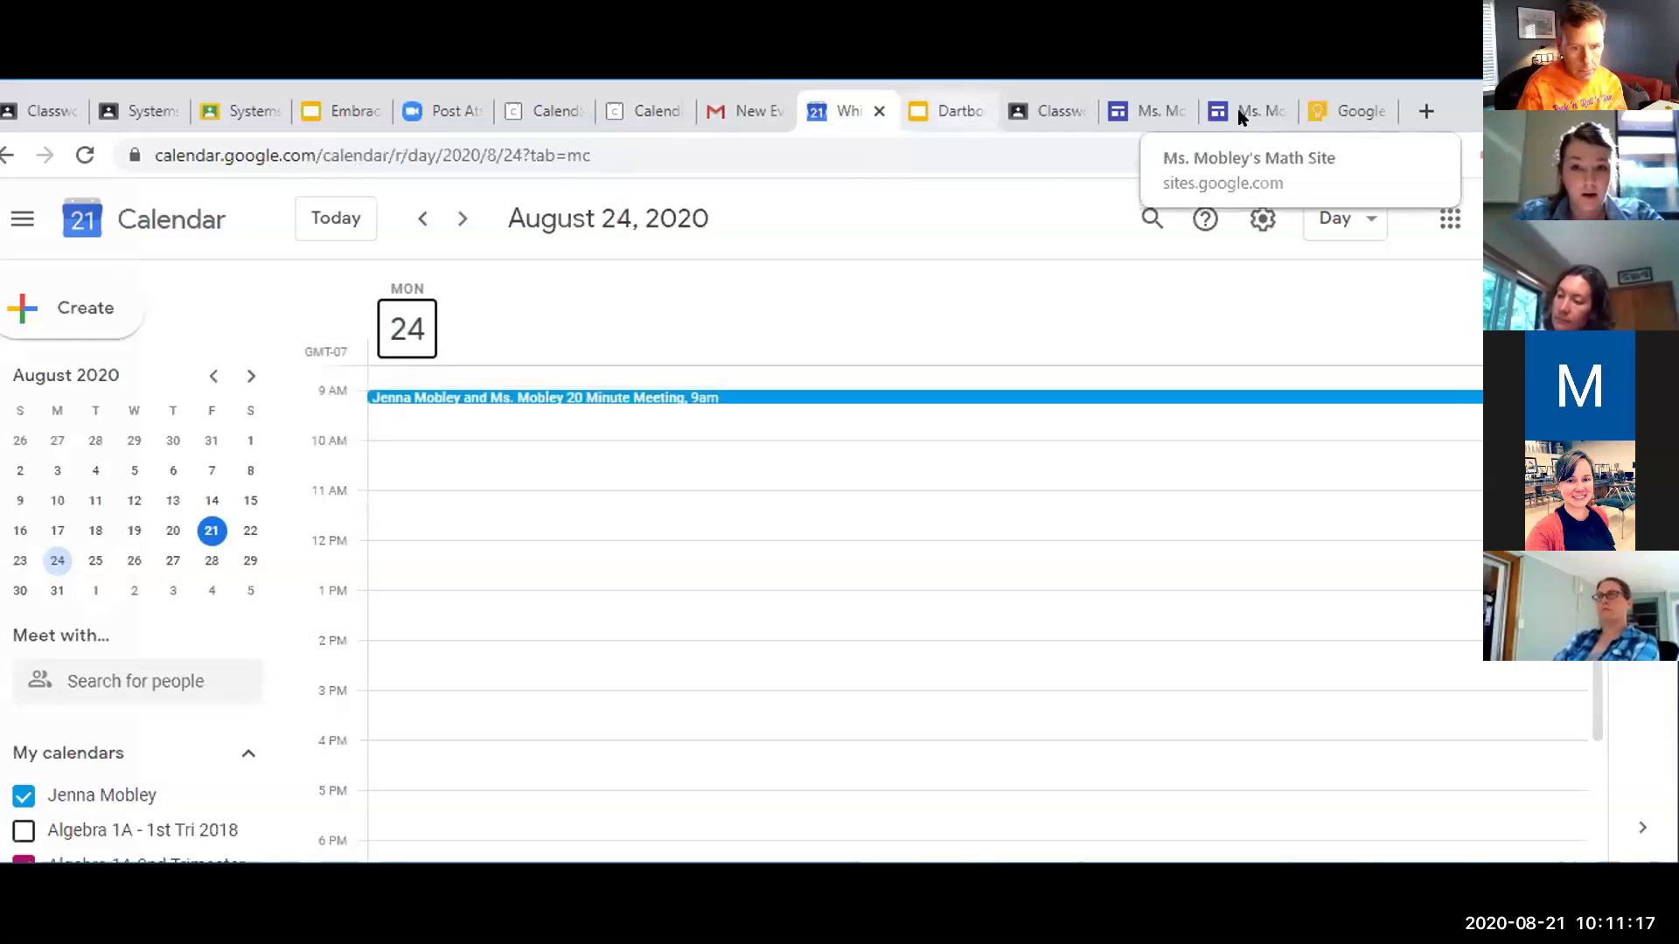
pyautogui.click(1344, 110)
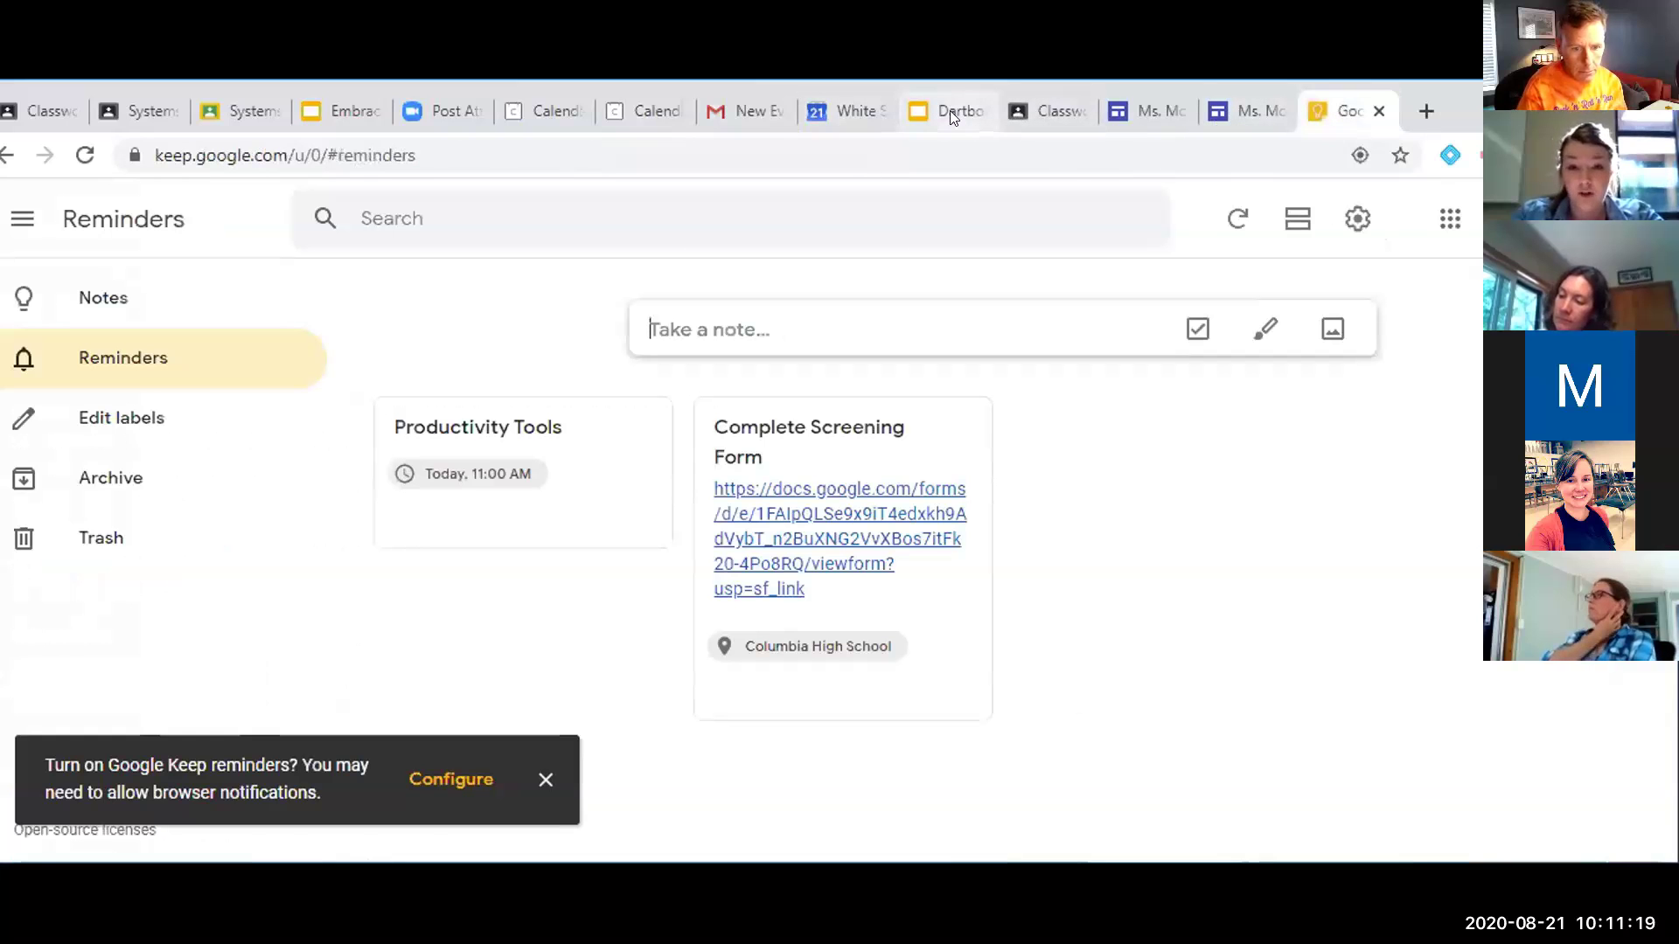
# Open the Dartboard presentation in Google Slides to its slide 3 Calendly dartboard
pyautogui.click(949, 110)
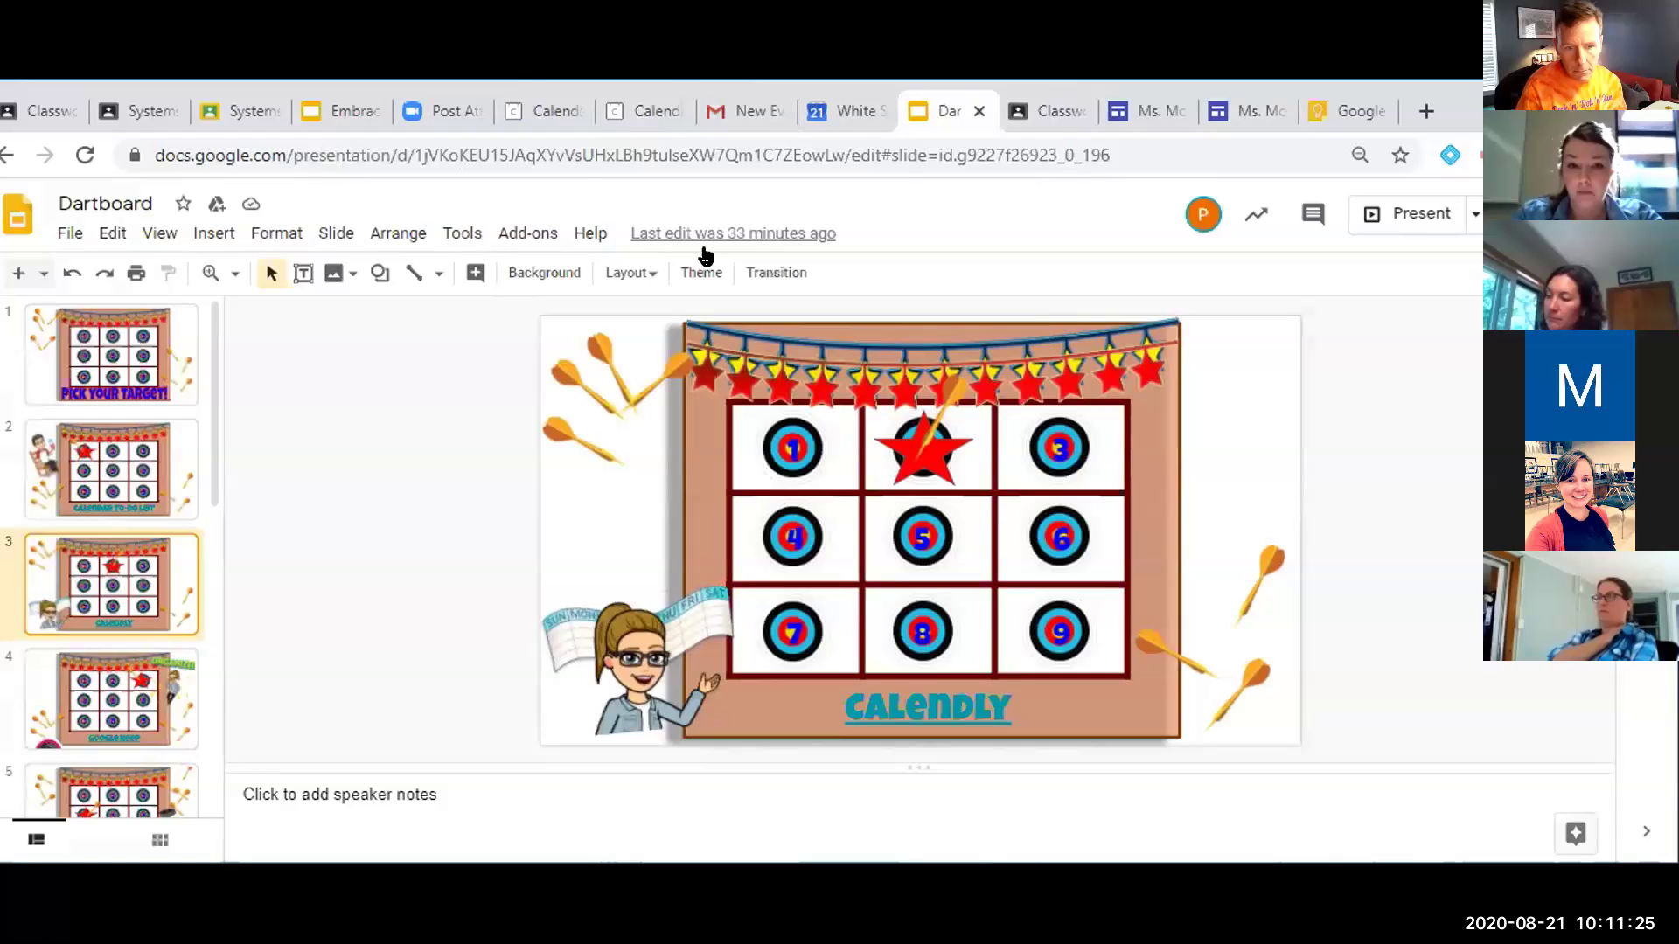
pyautogui.click(90, 710)
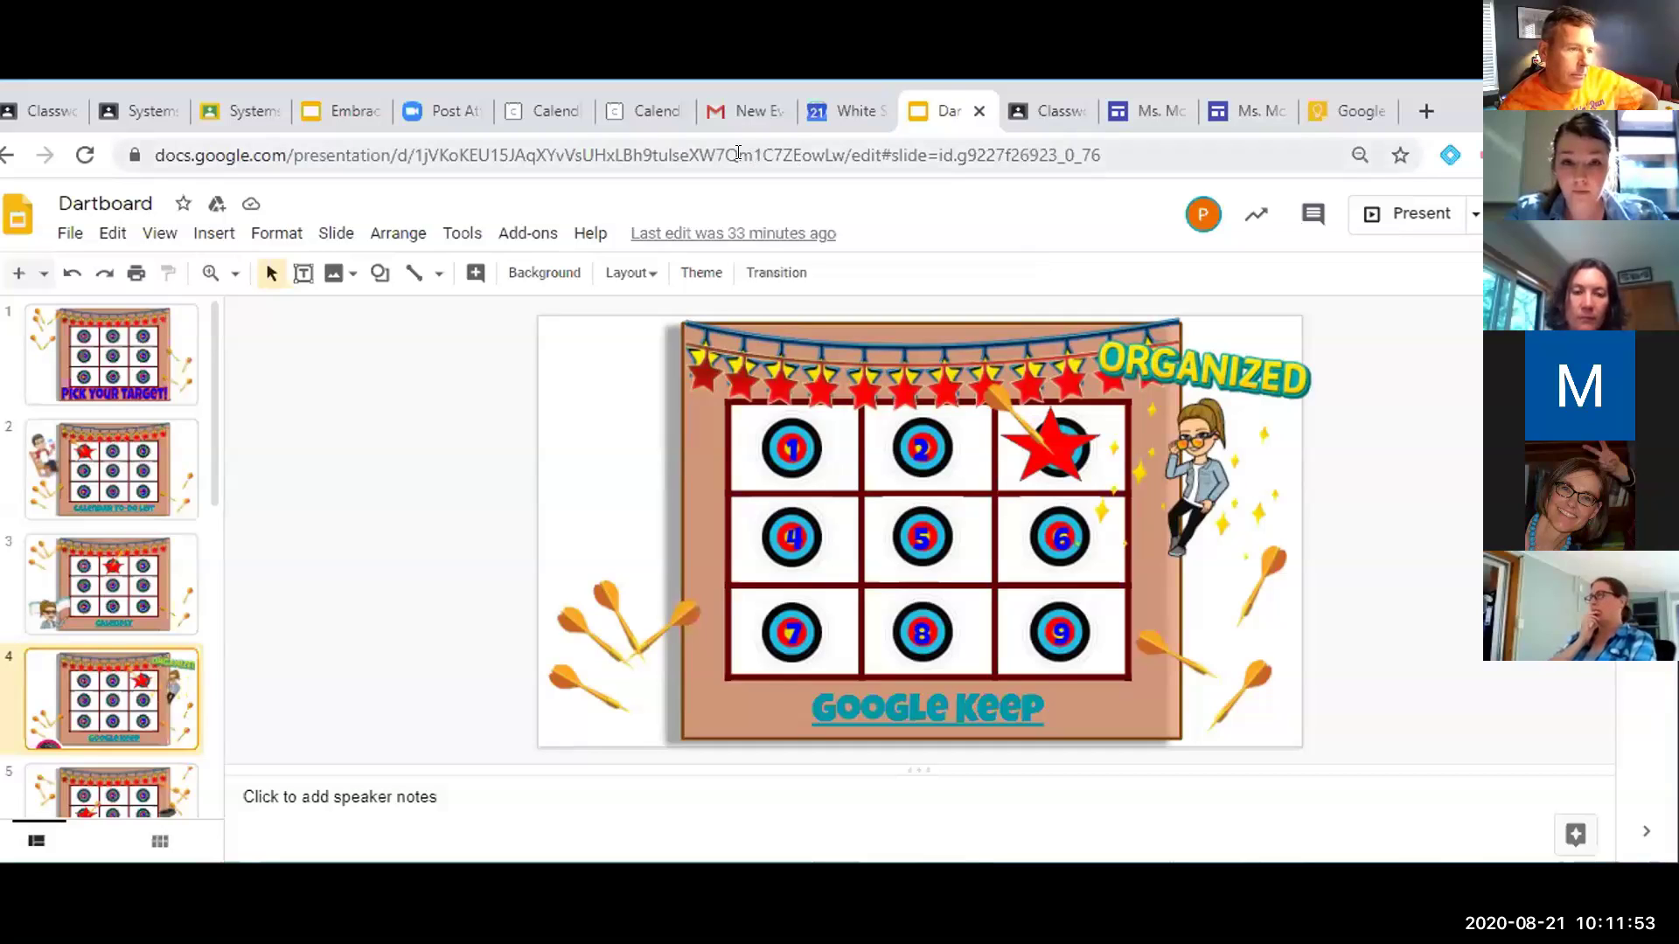
# Return to the Calendly confirmation for the 9:00–9:20am Monday, August 24 booking
pyautogui.click(649, 111)
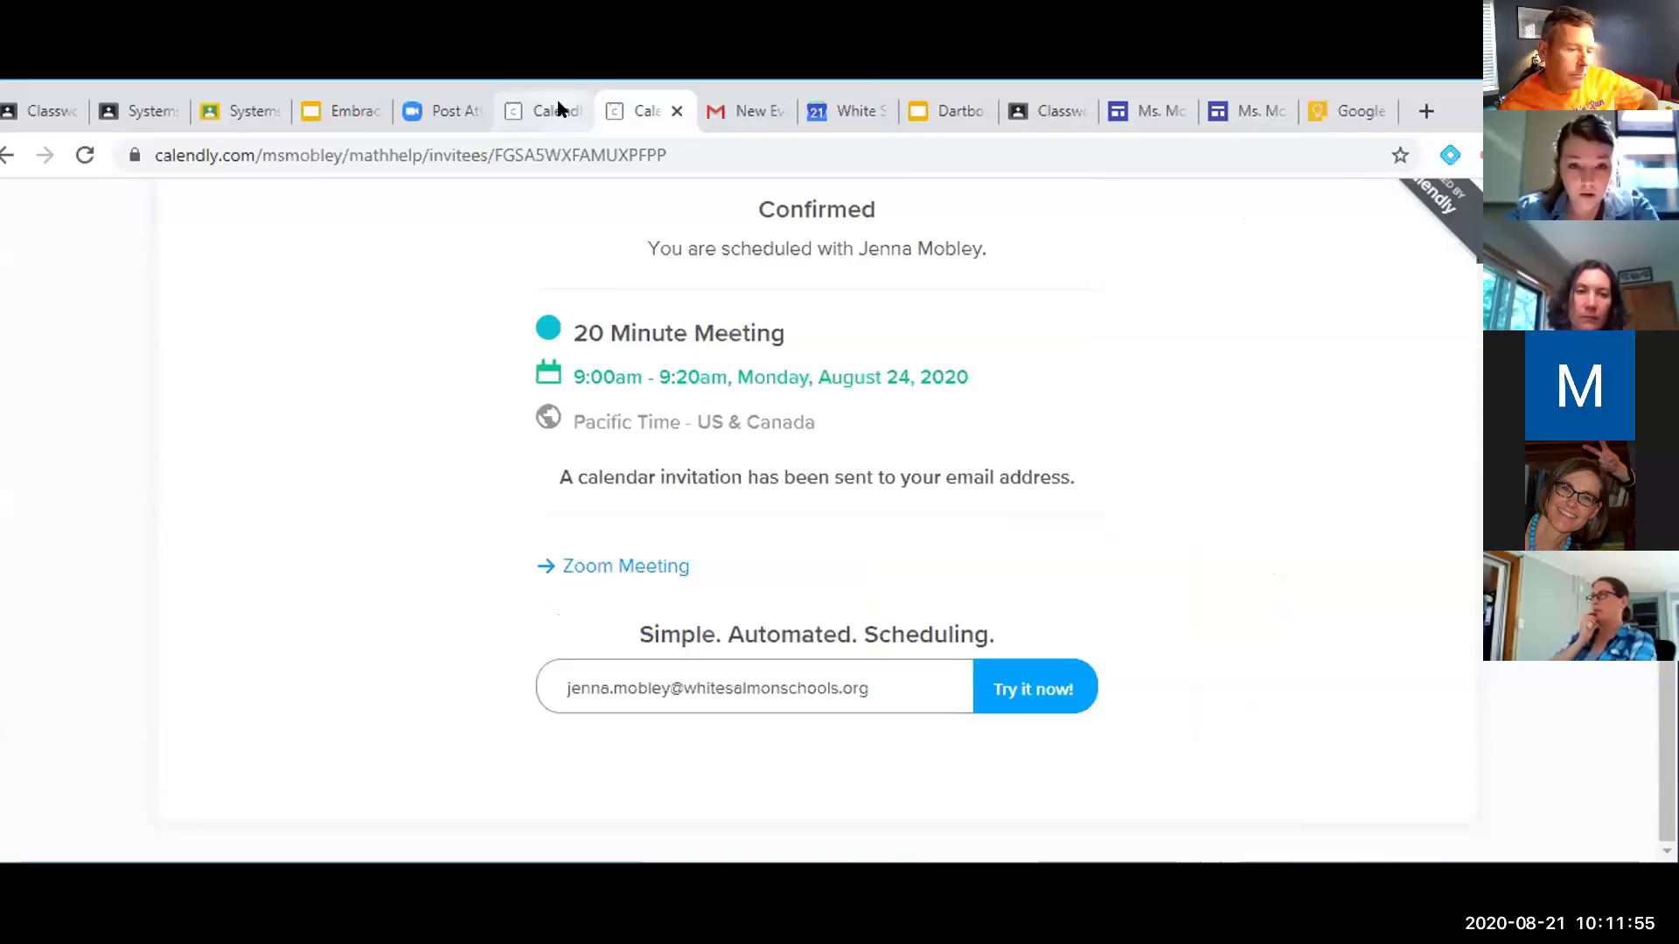
pyautogui.click(546, 110)
# Start adding a second Confirmation Page custom link, then cancel, leaving only Zoom Meeting
pyautogui.scroll(6, 612, 517)
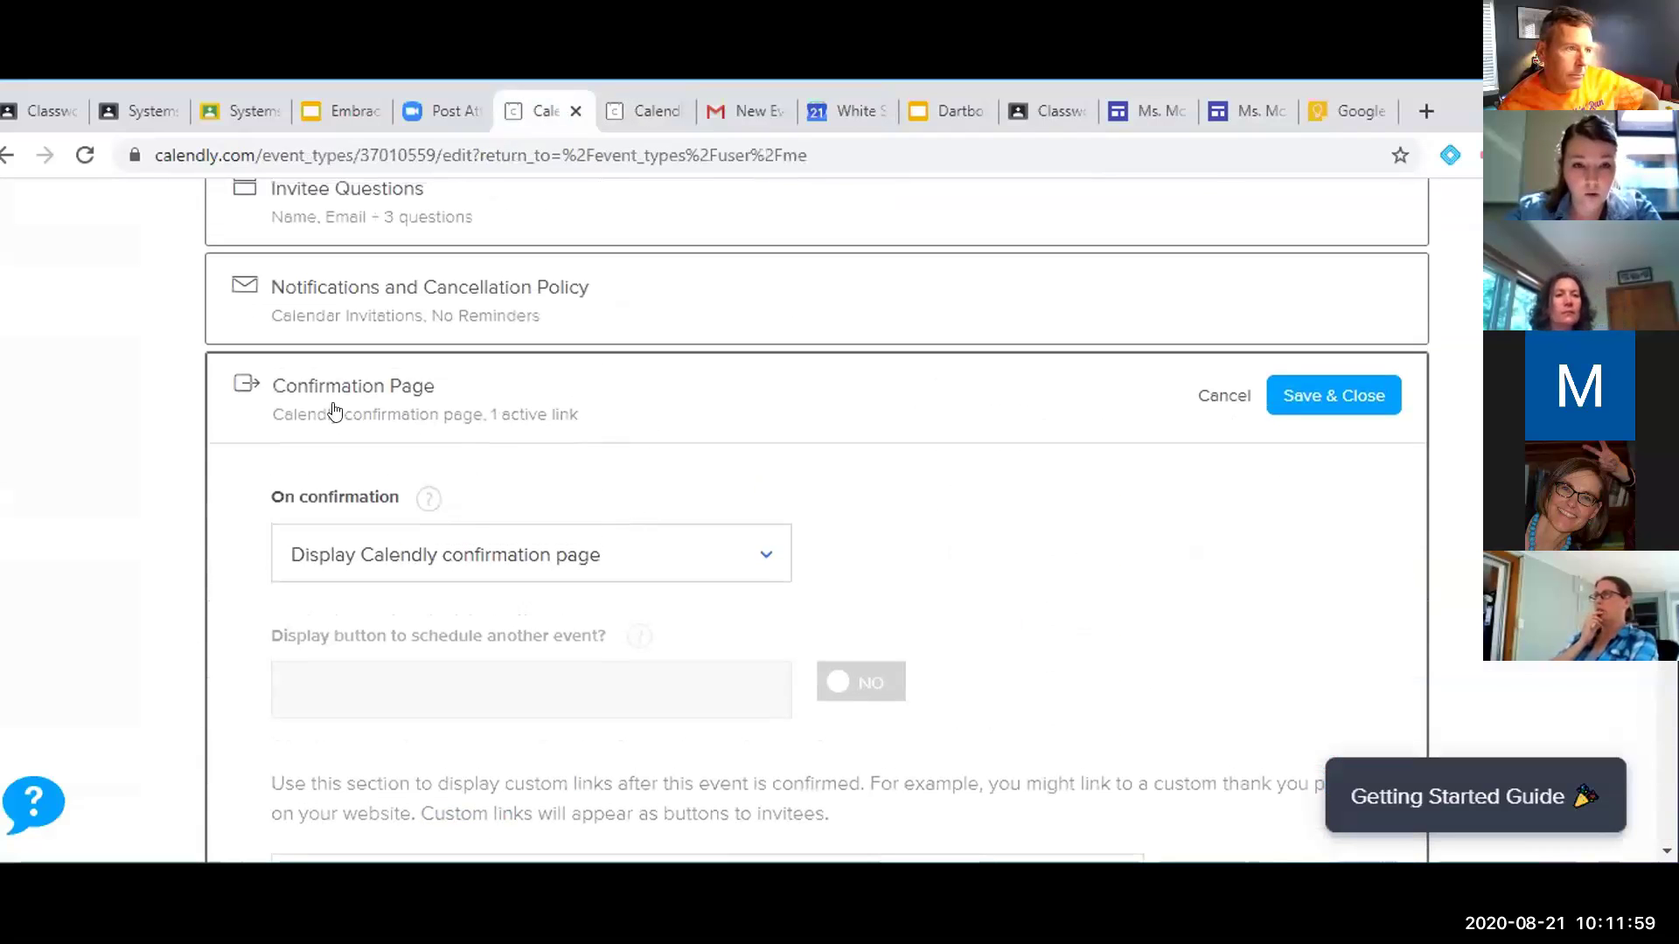
pyautogui.scroll(-6, 529, 448)
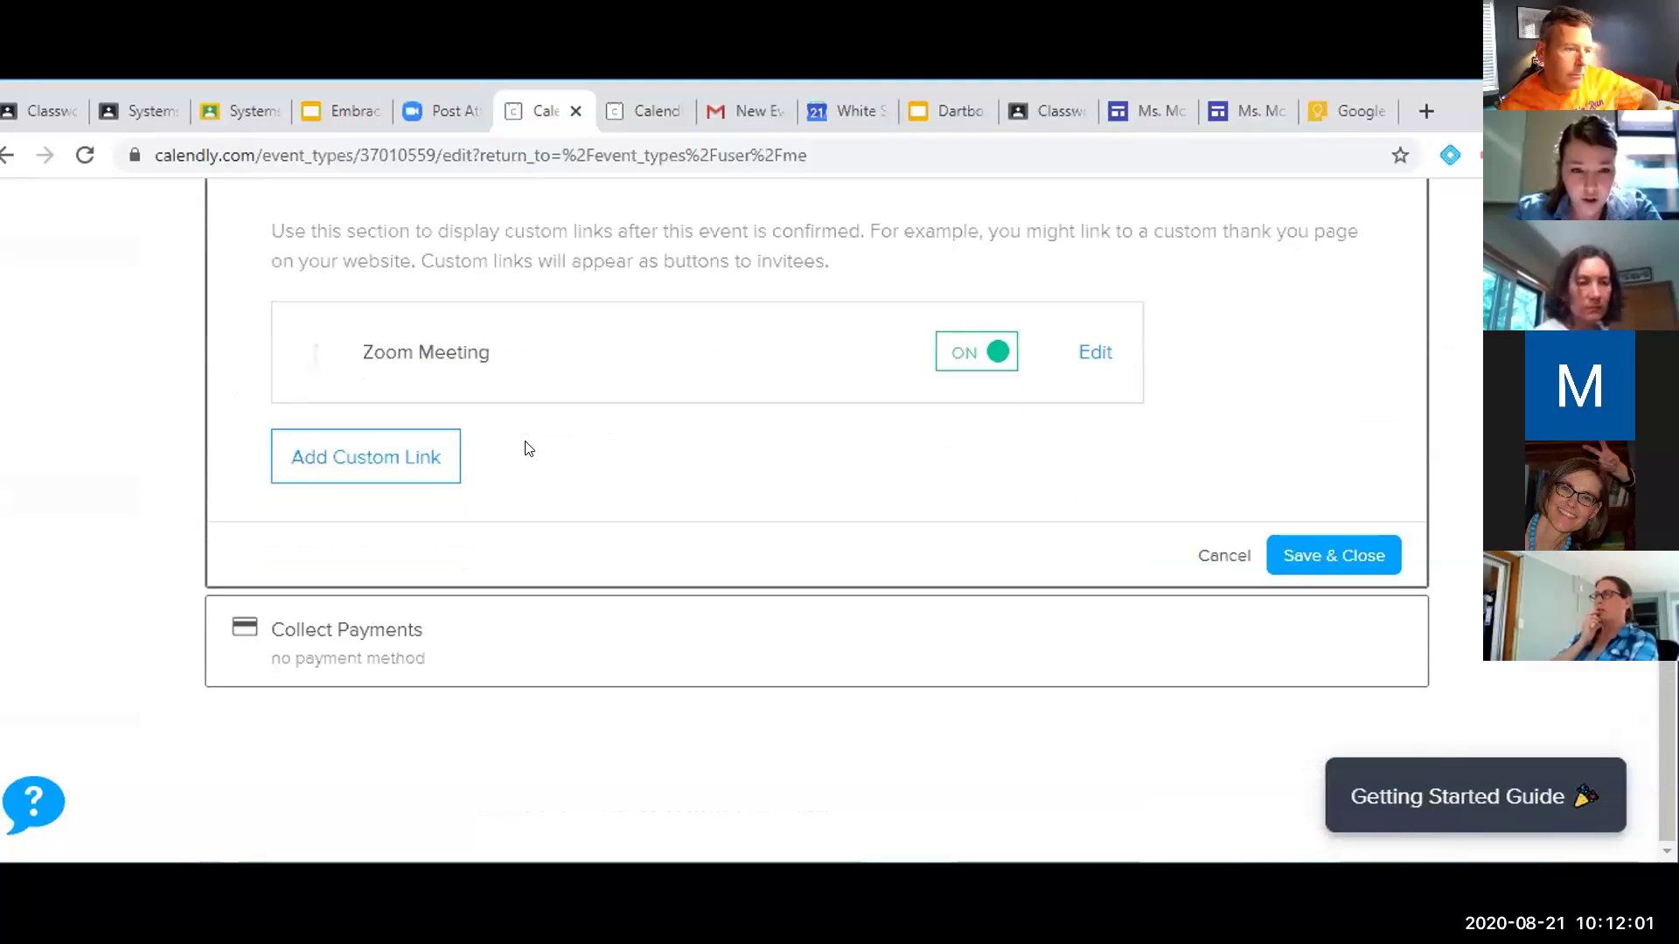
pyautogui.scroll(2, 566, 347)
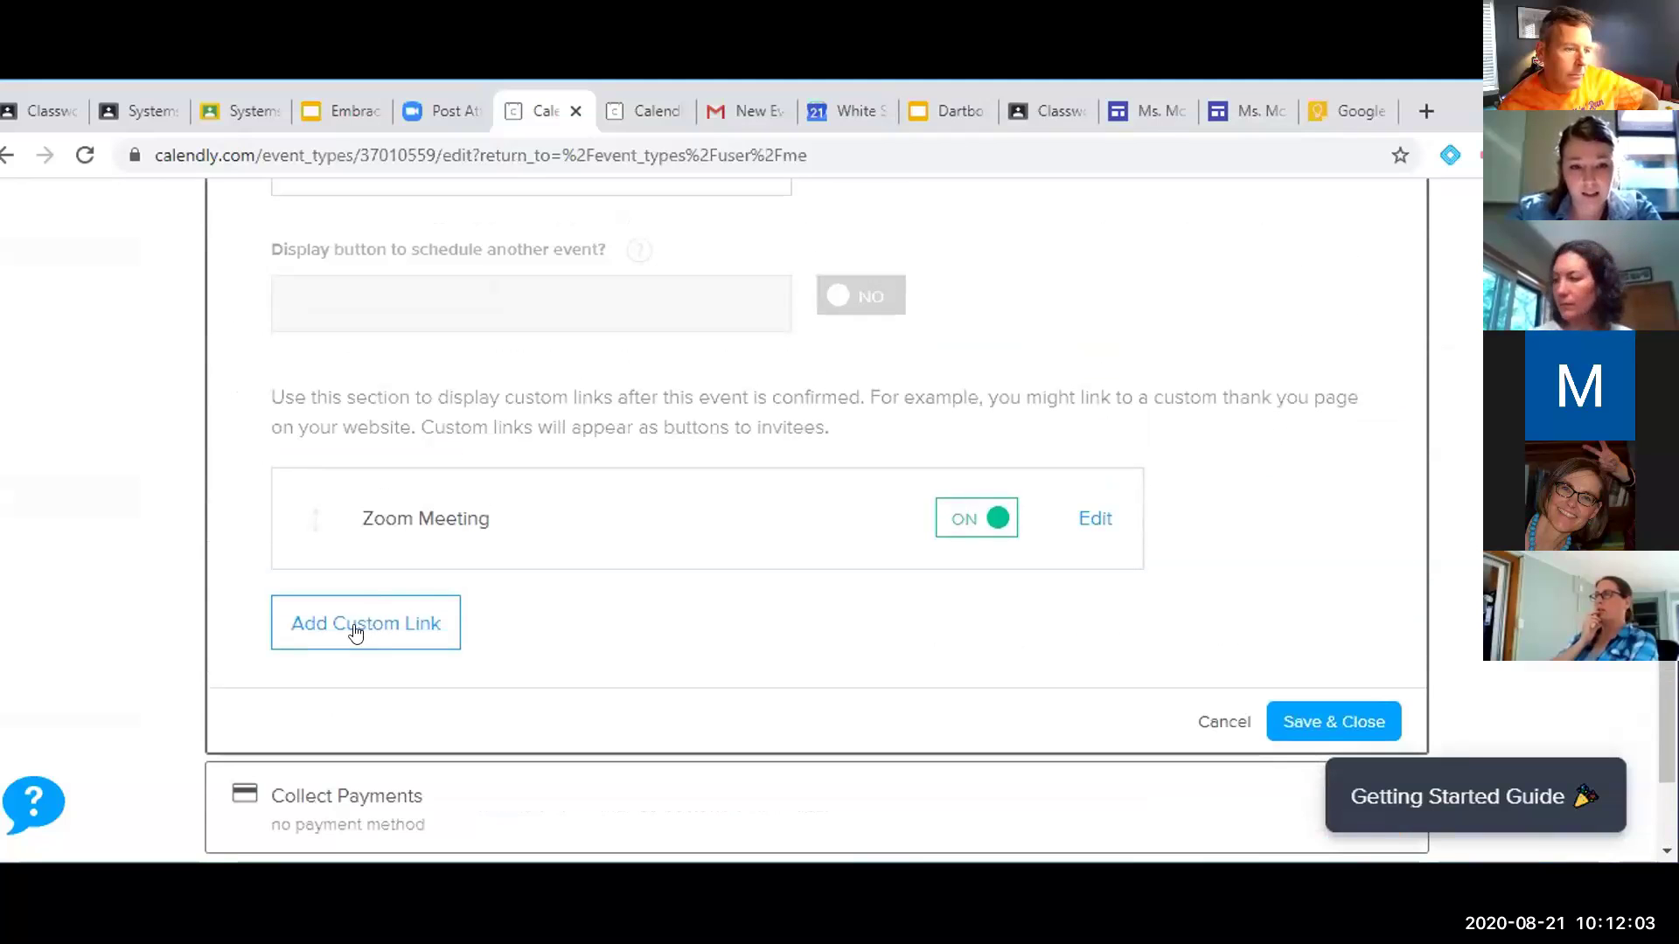
pyautogui.click(357, 628)
pyautogui.scroll(-1, 416, 633)
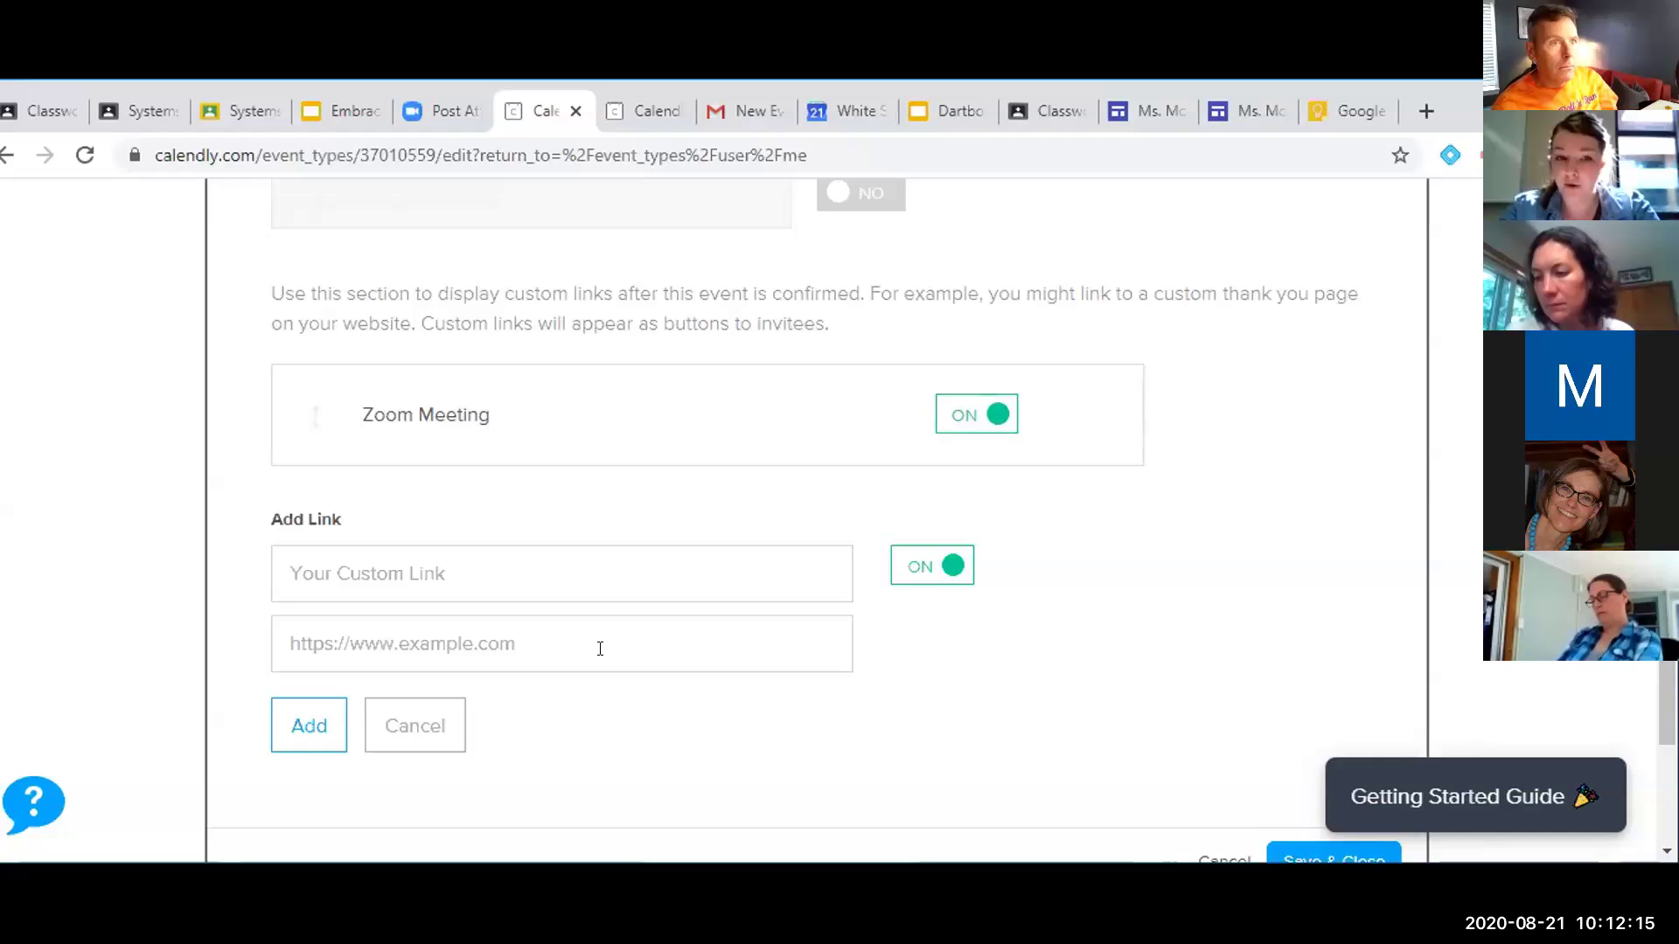
pyautogui.scroll(-2, 600, 647)
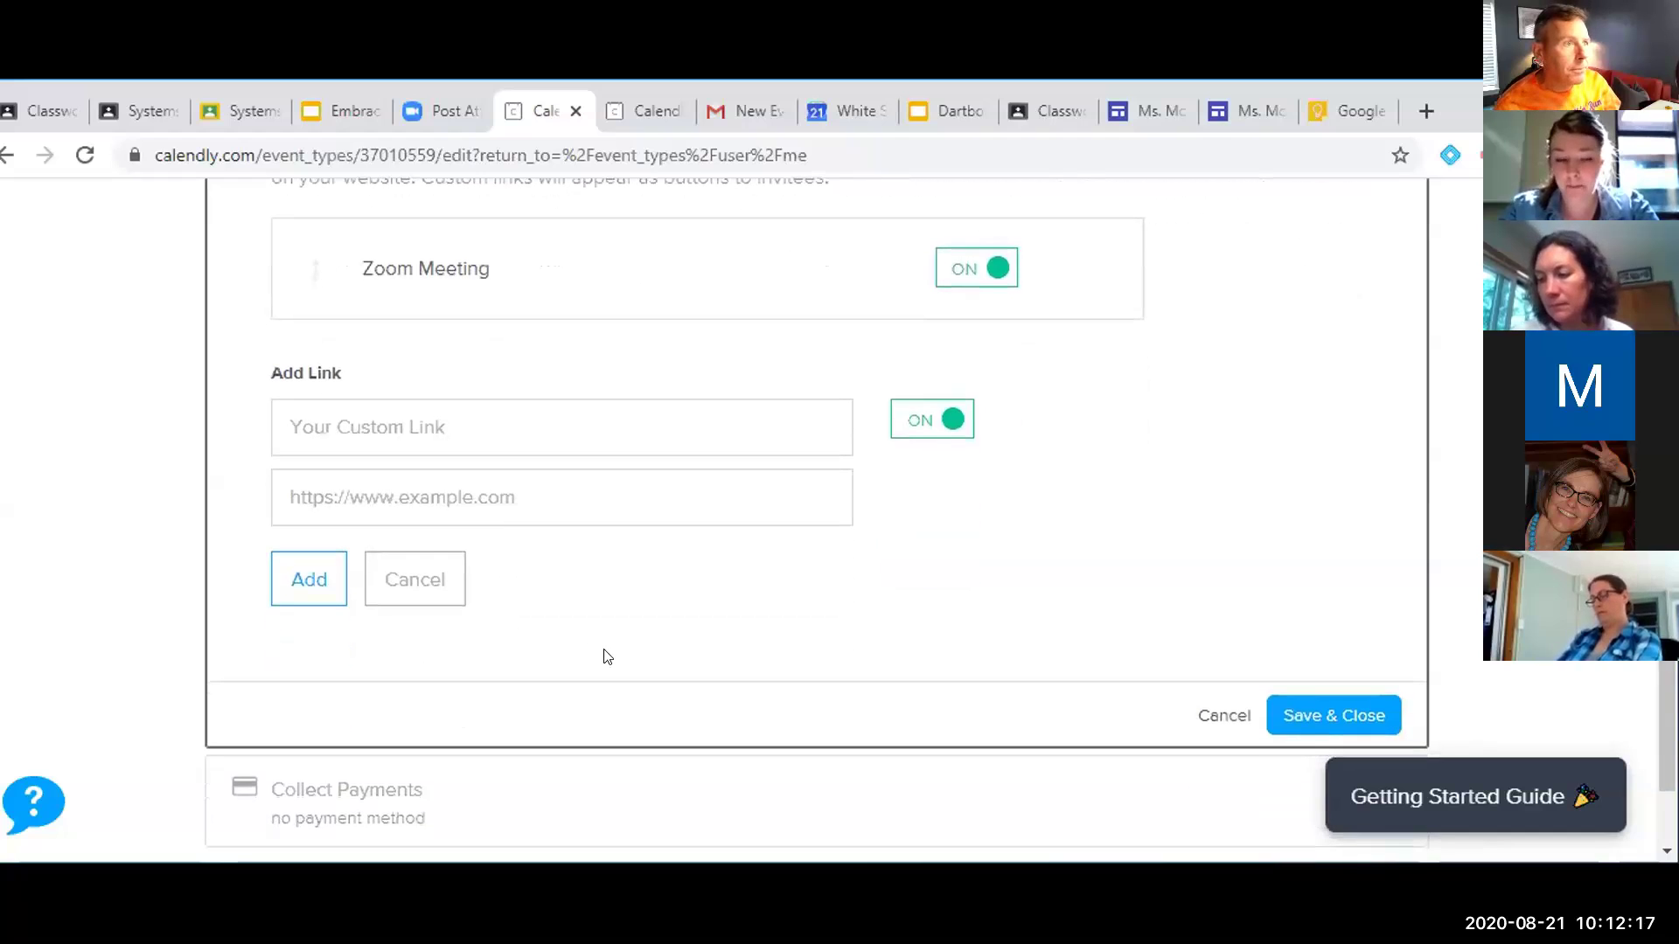
pyautogui.scroll(1, 526, 498)
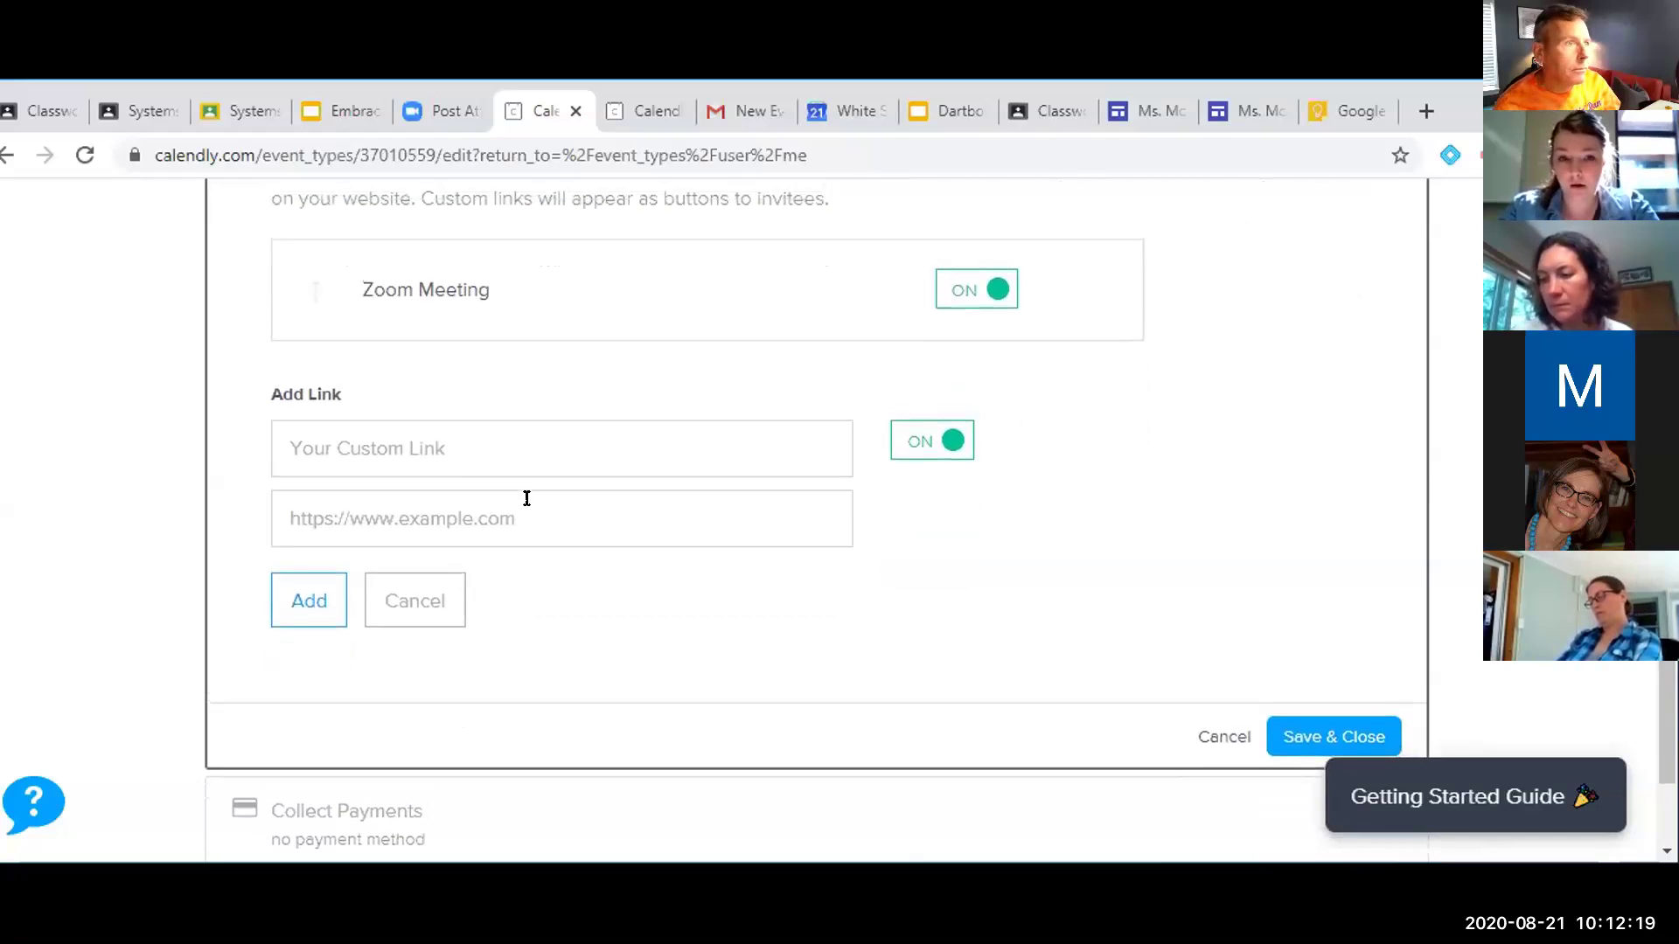
pyautogui.click(444, 605)
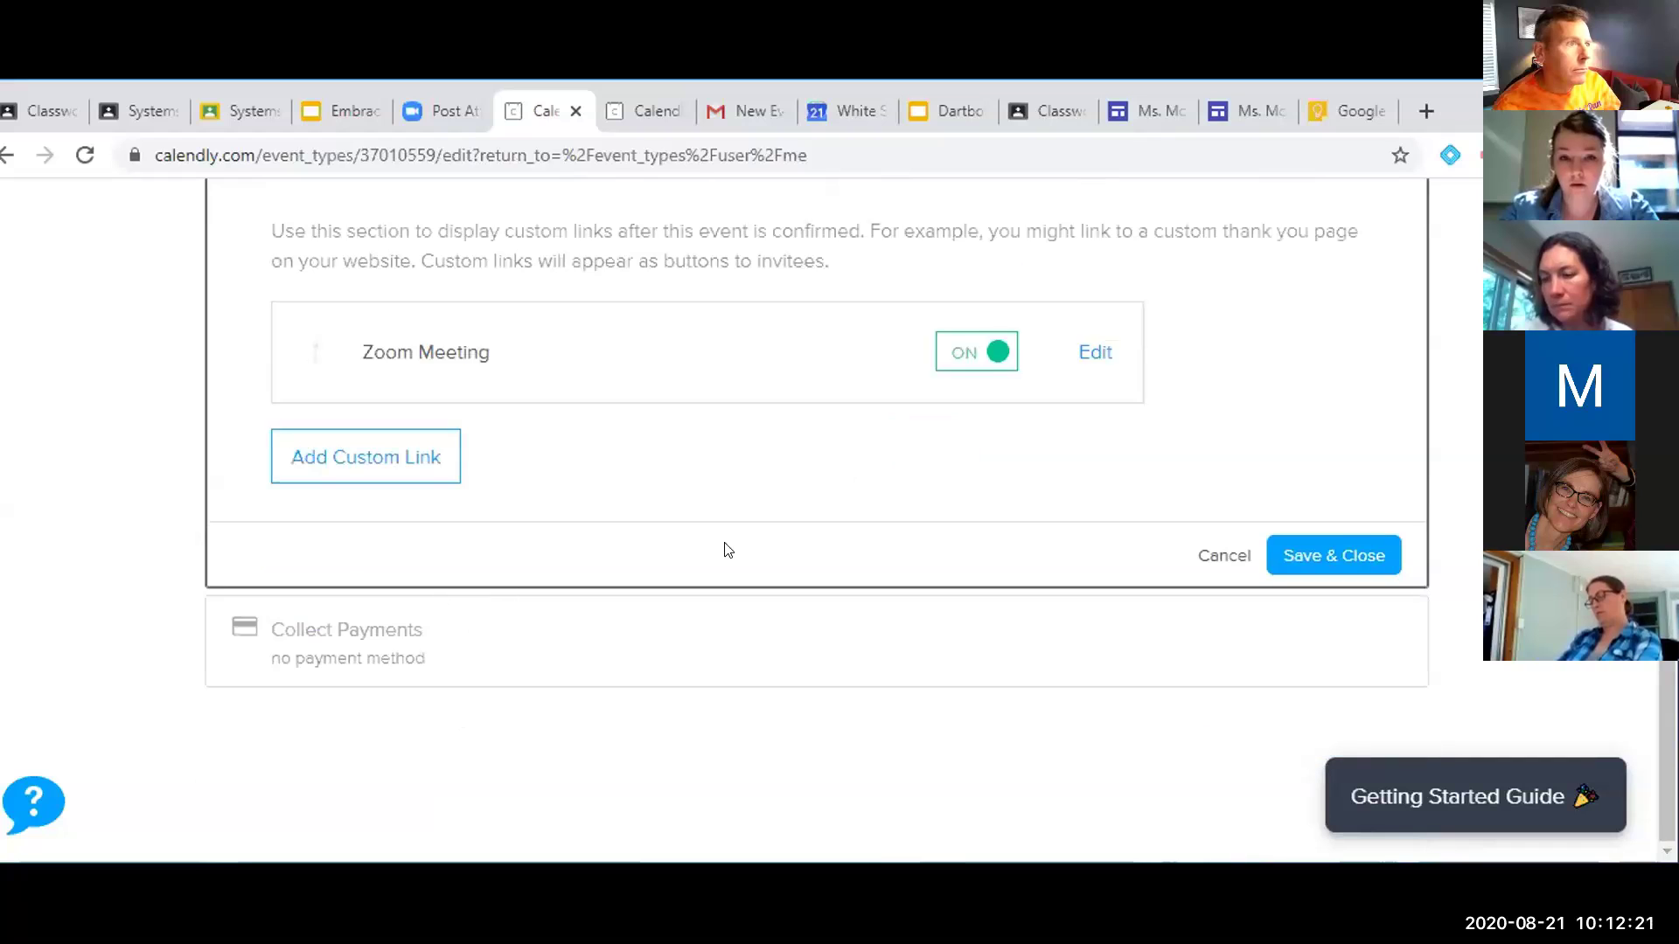
pyautogui.scroll(1, 727, 550)
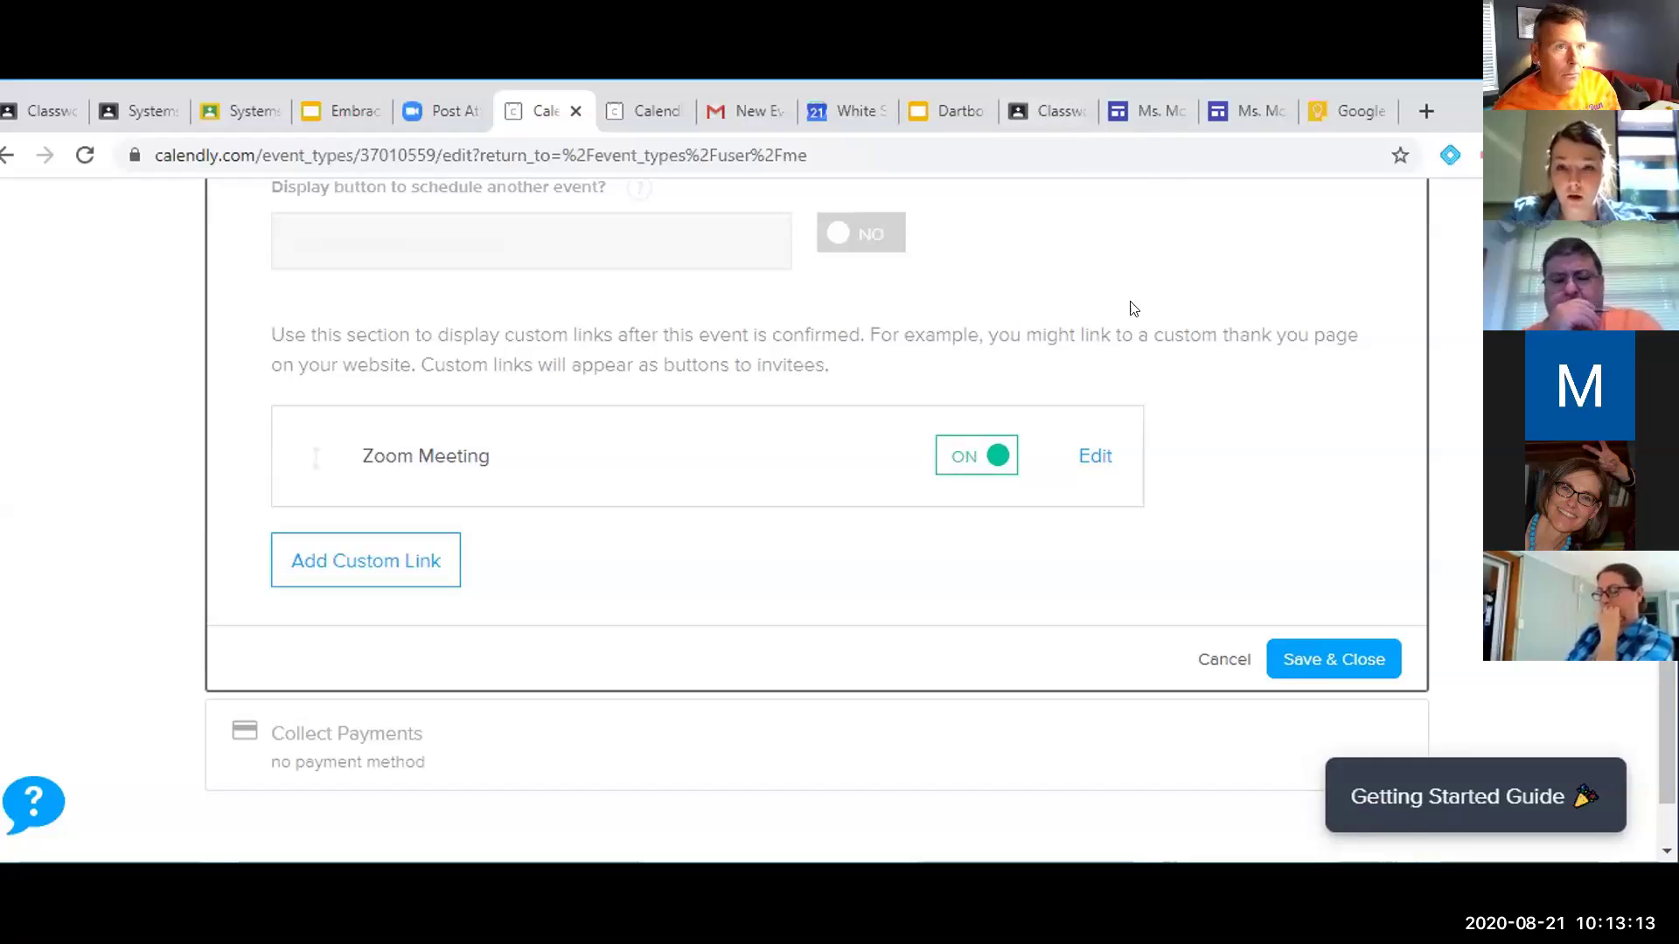
pyautogui.click(1342, 110)
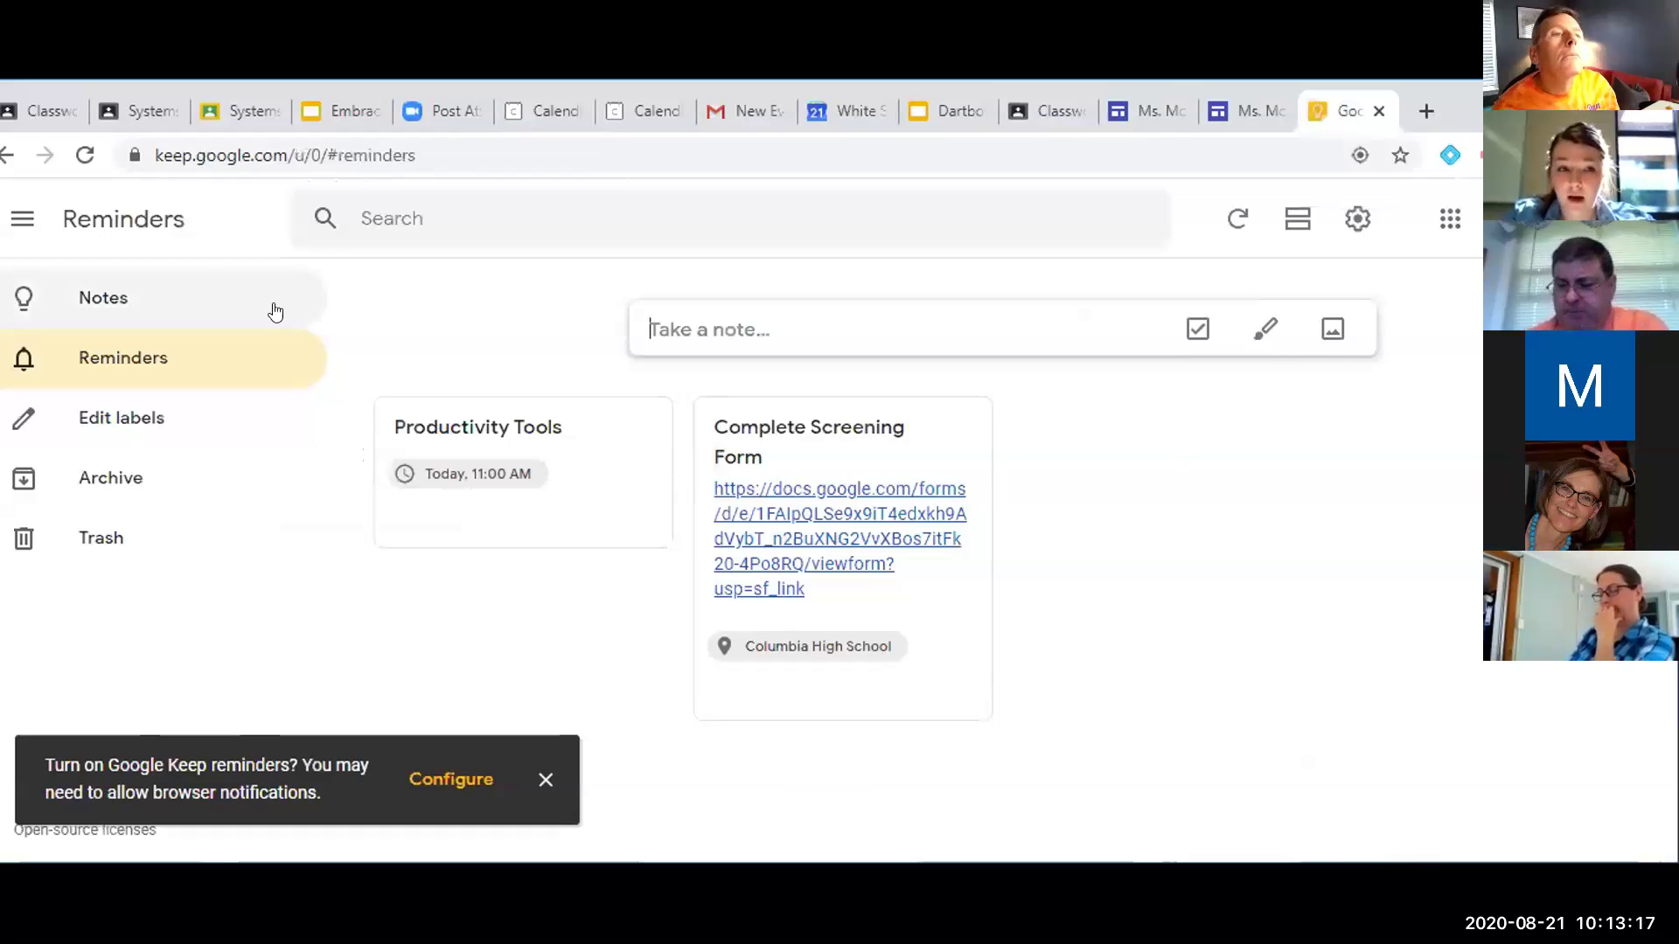
# Show all Keep notes and reload Keep from the Google apps grid to browse pinned to-do lists
pyautogui.click(174, 293)
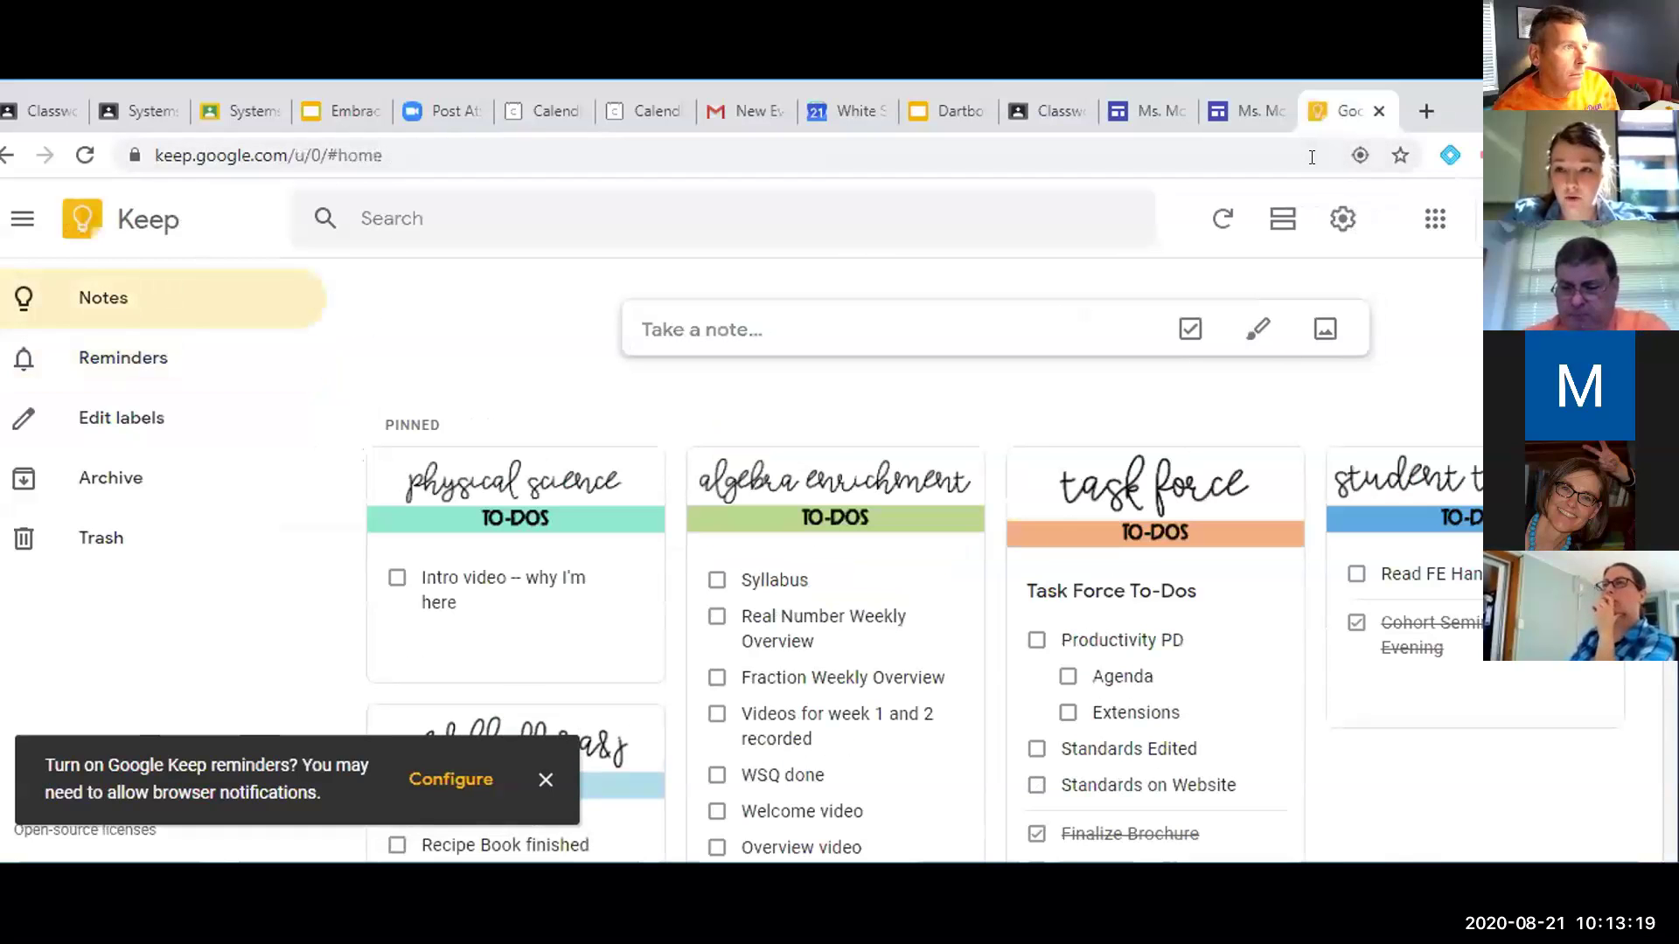
pyautogui.click(1430, 218)
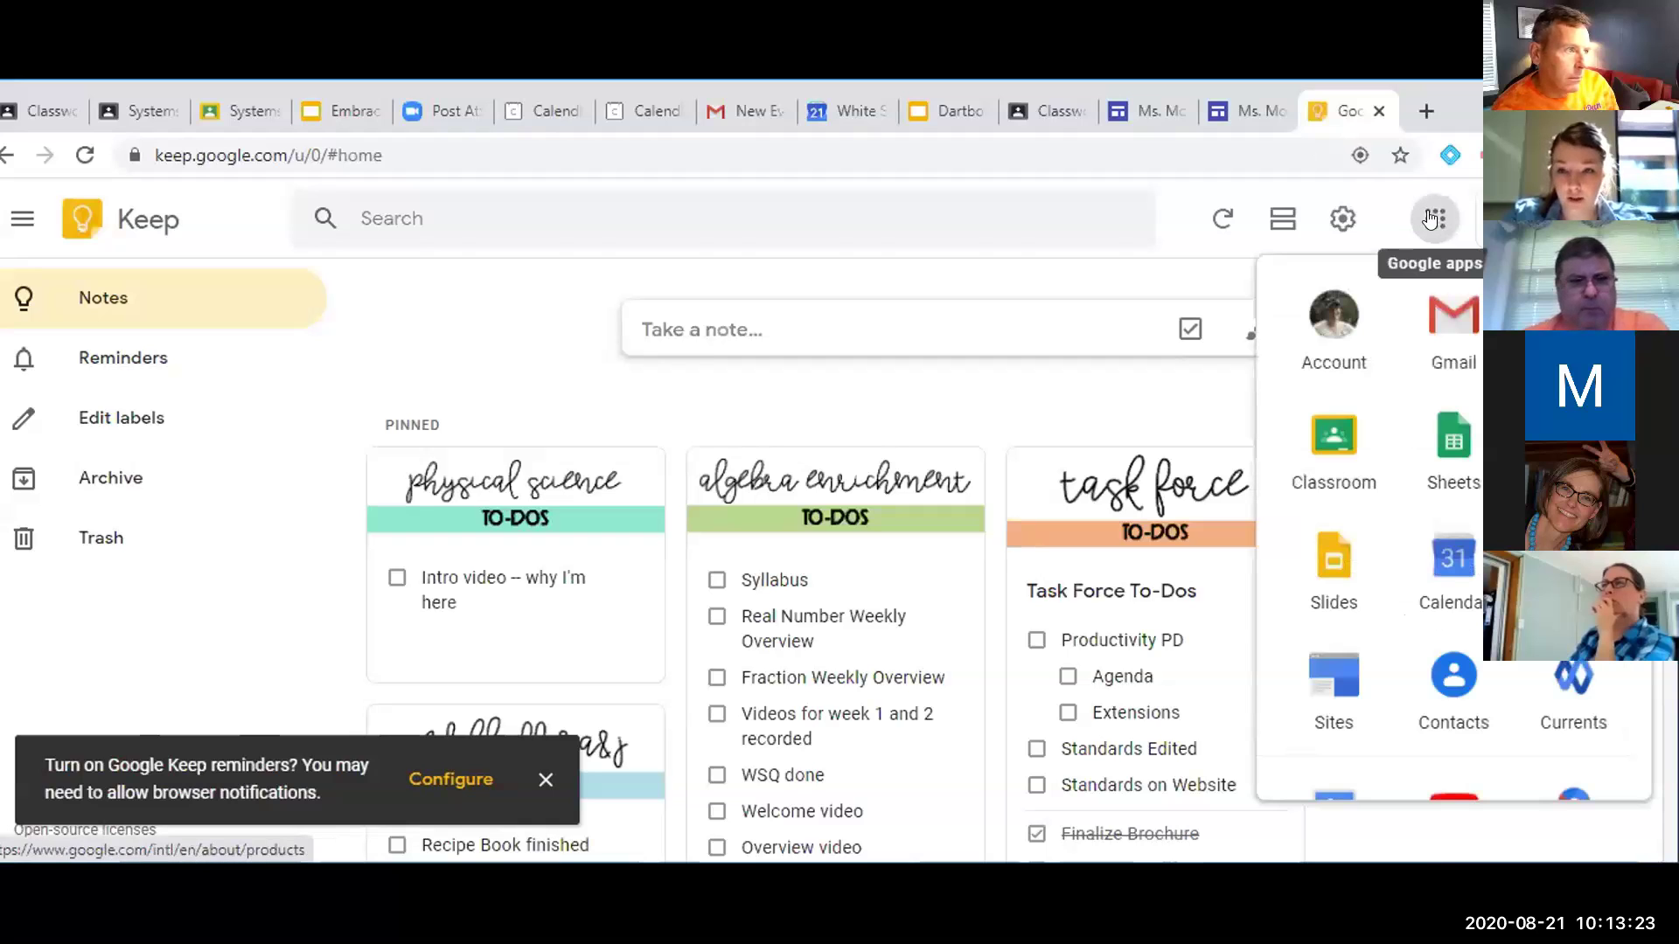
pyautogui.scroll(-4, 1452, 455)
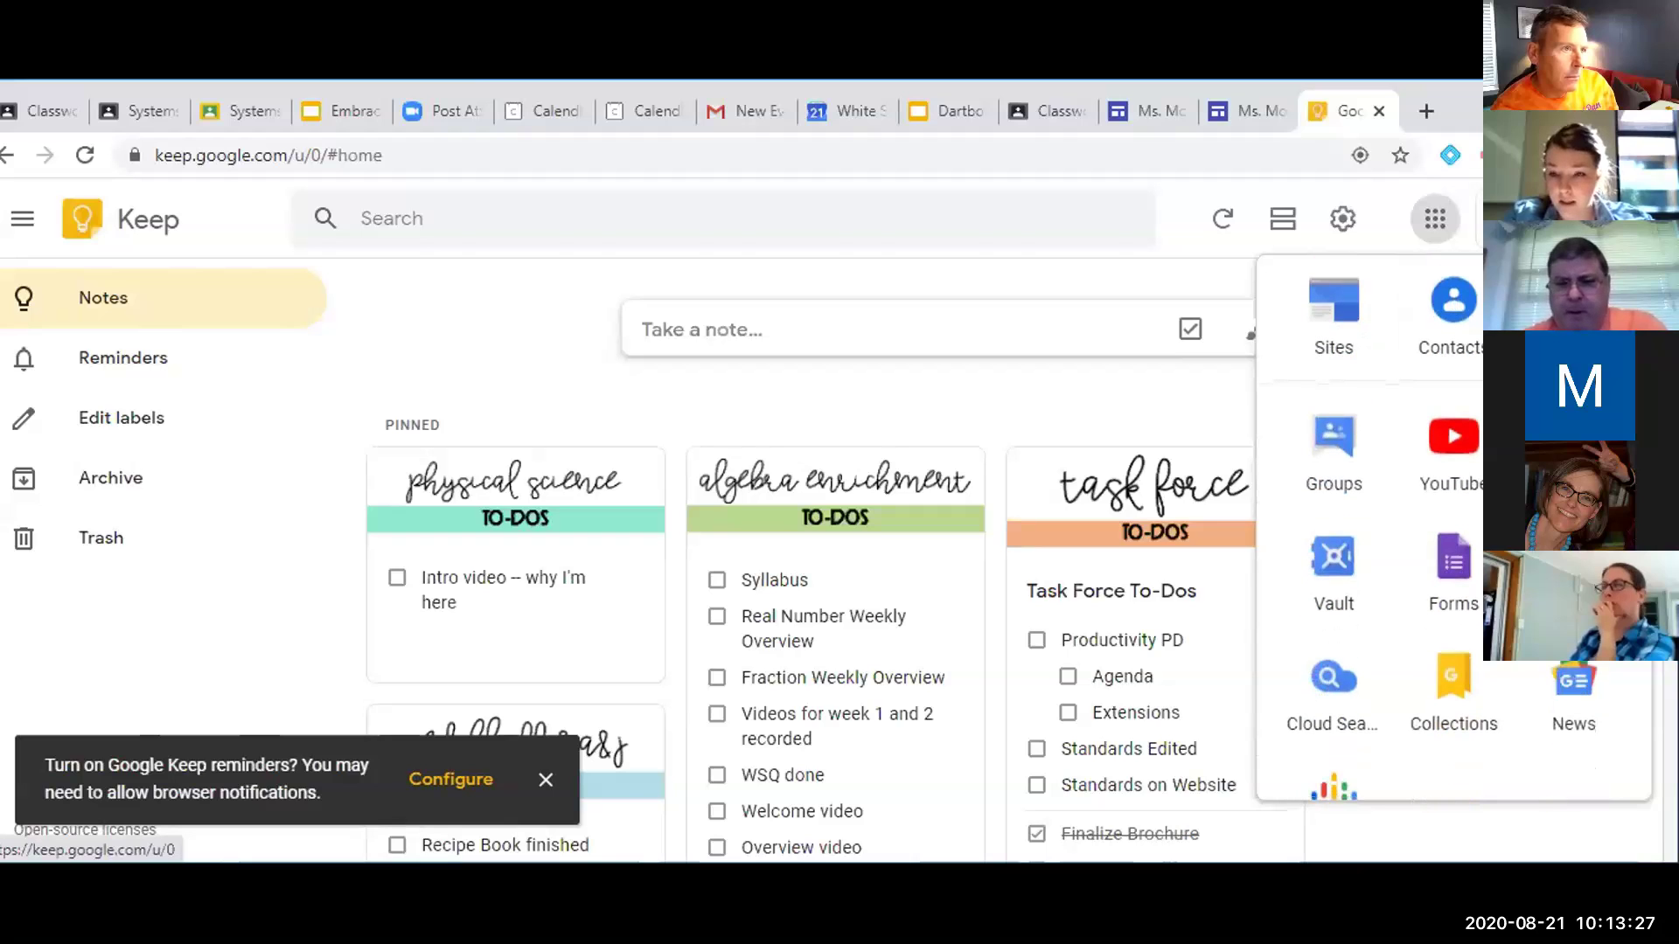
pyautogui.click(105, 218)
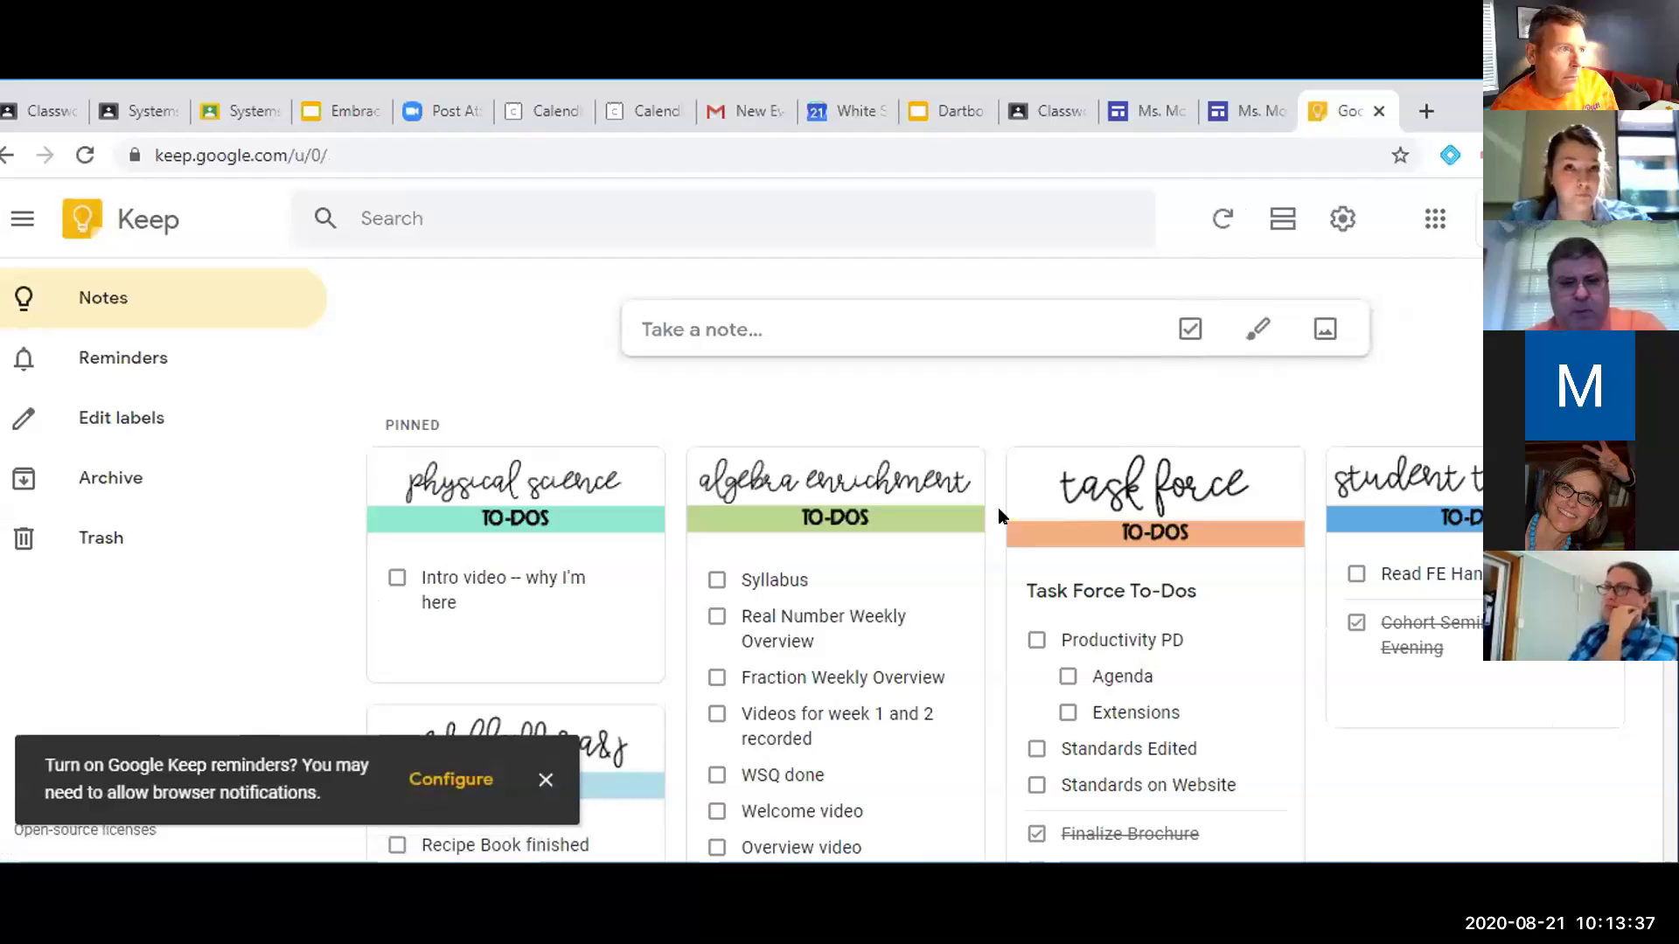
pyautogui.scroll(-1, 984, 551)
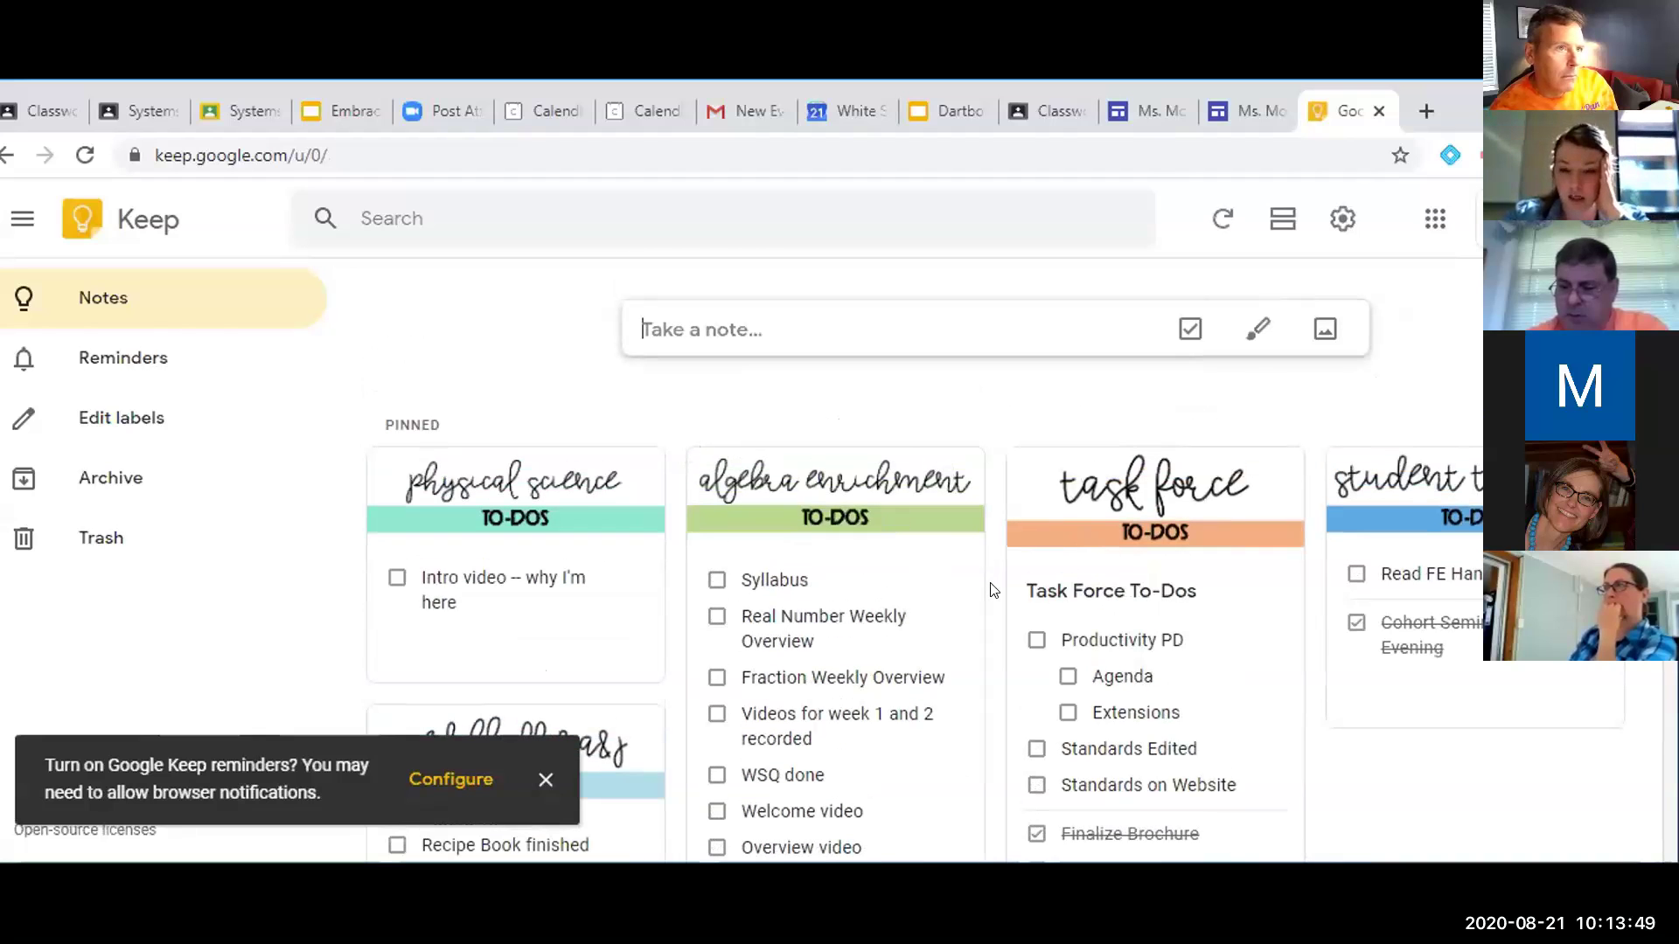
pyautogui.scroll(-4, 992, 647)
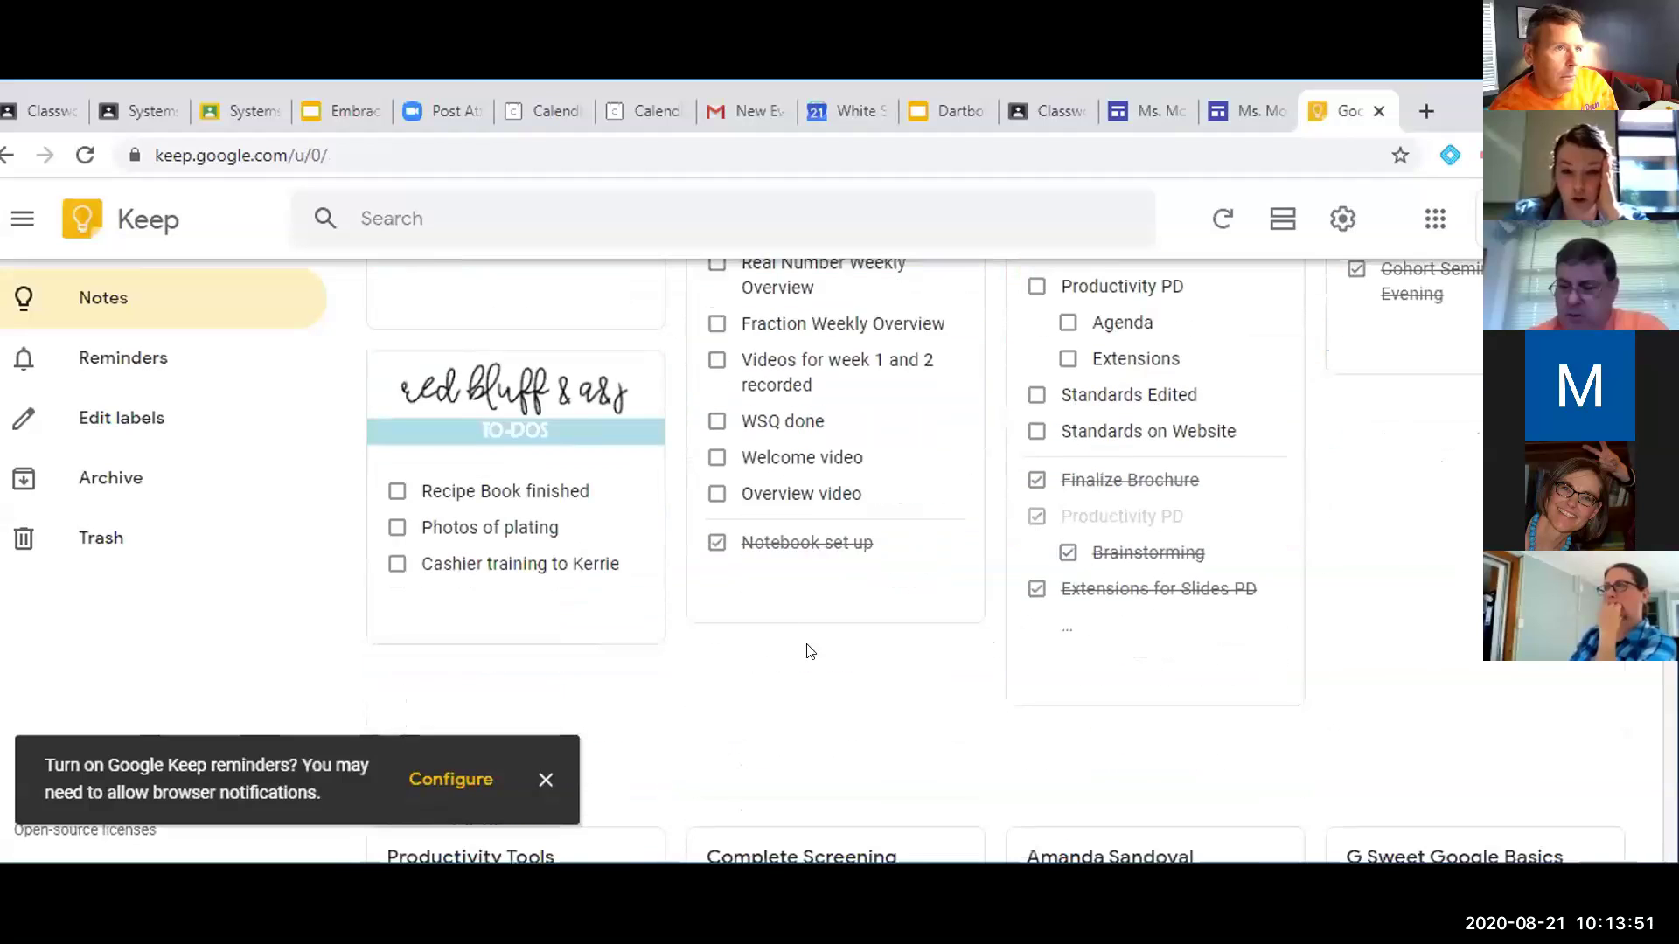
pyautogui.scroll(-1, 822, 671)
pyautogui.scroll(-4, 822, 671)
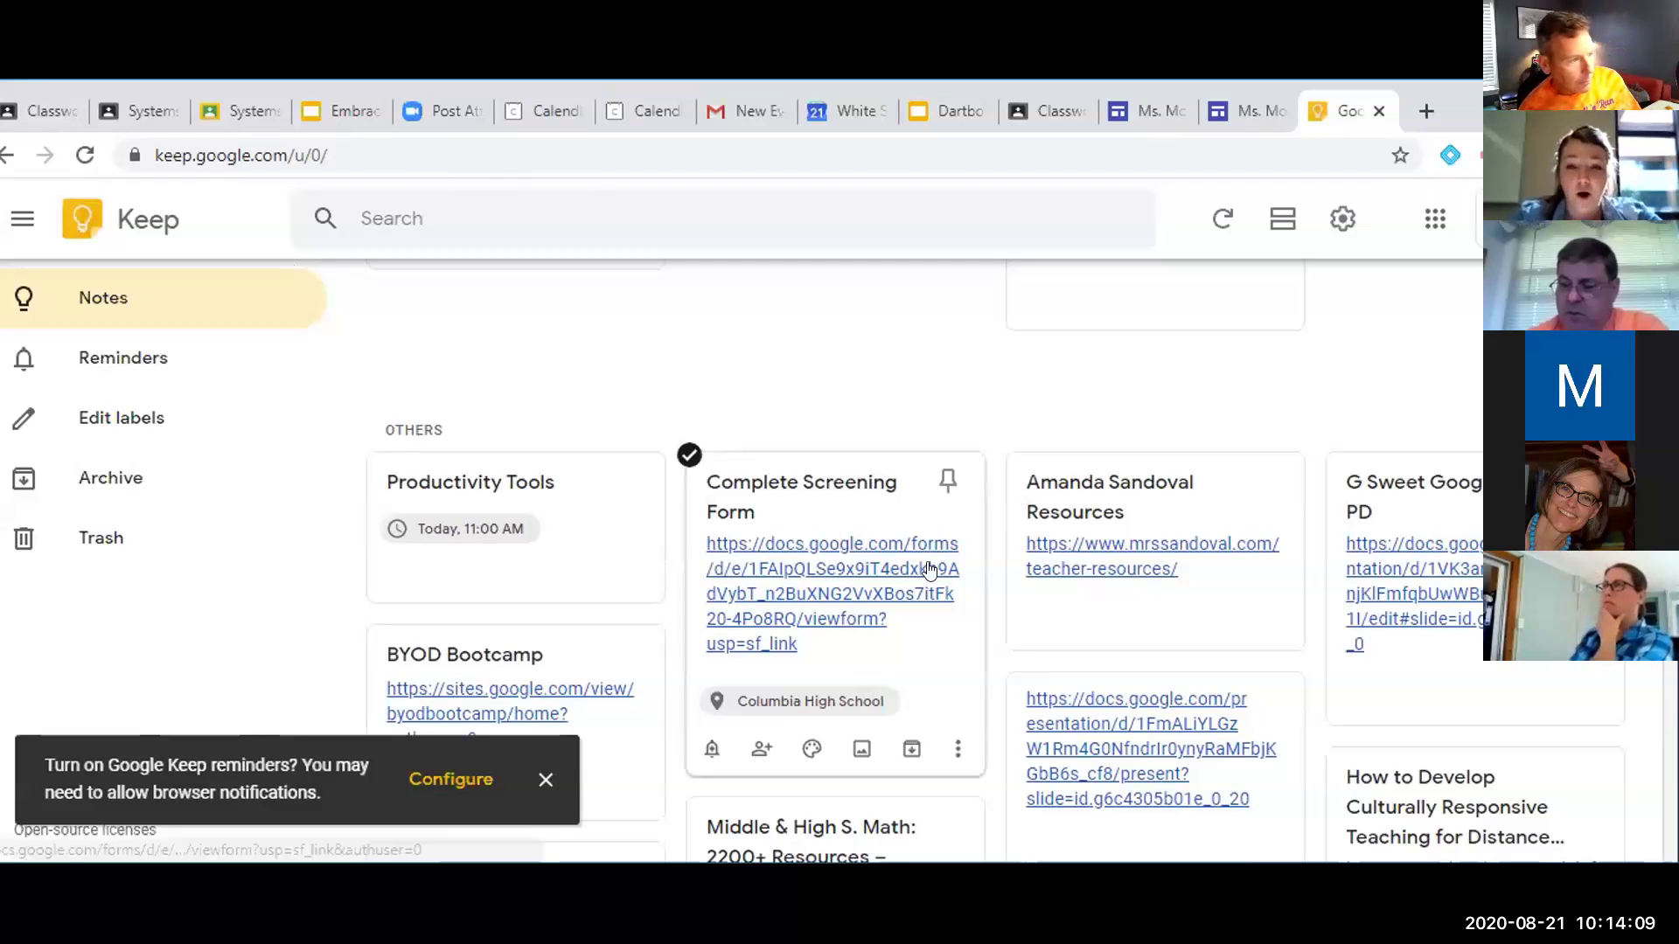
pyautogui.scroll(-5, 927, 568)
pyautogui.scroll(-2, 931, 569)
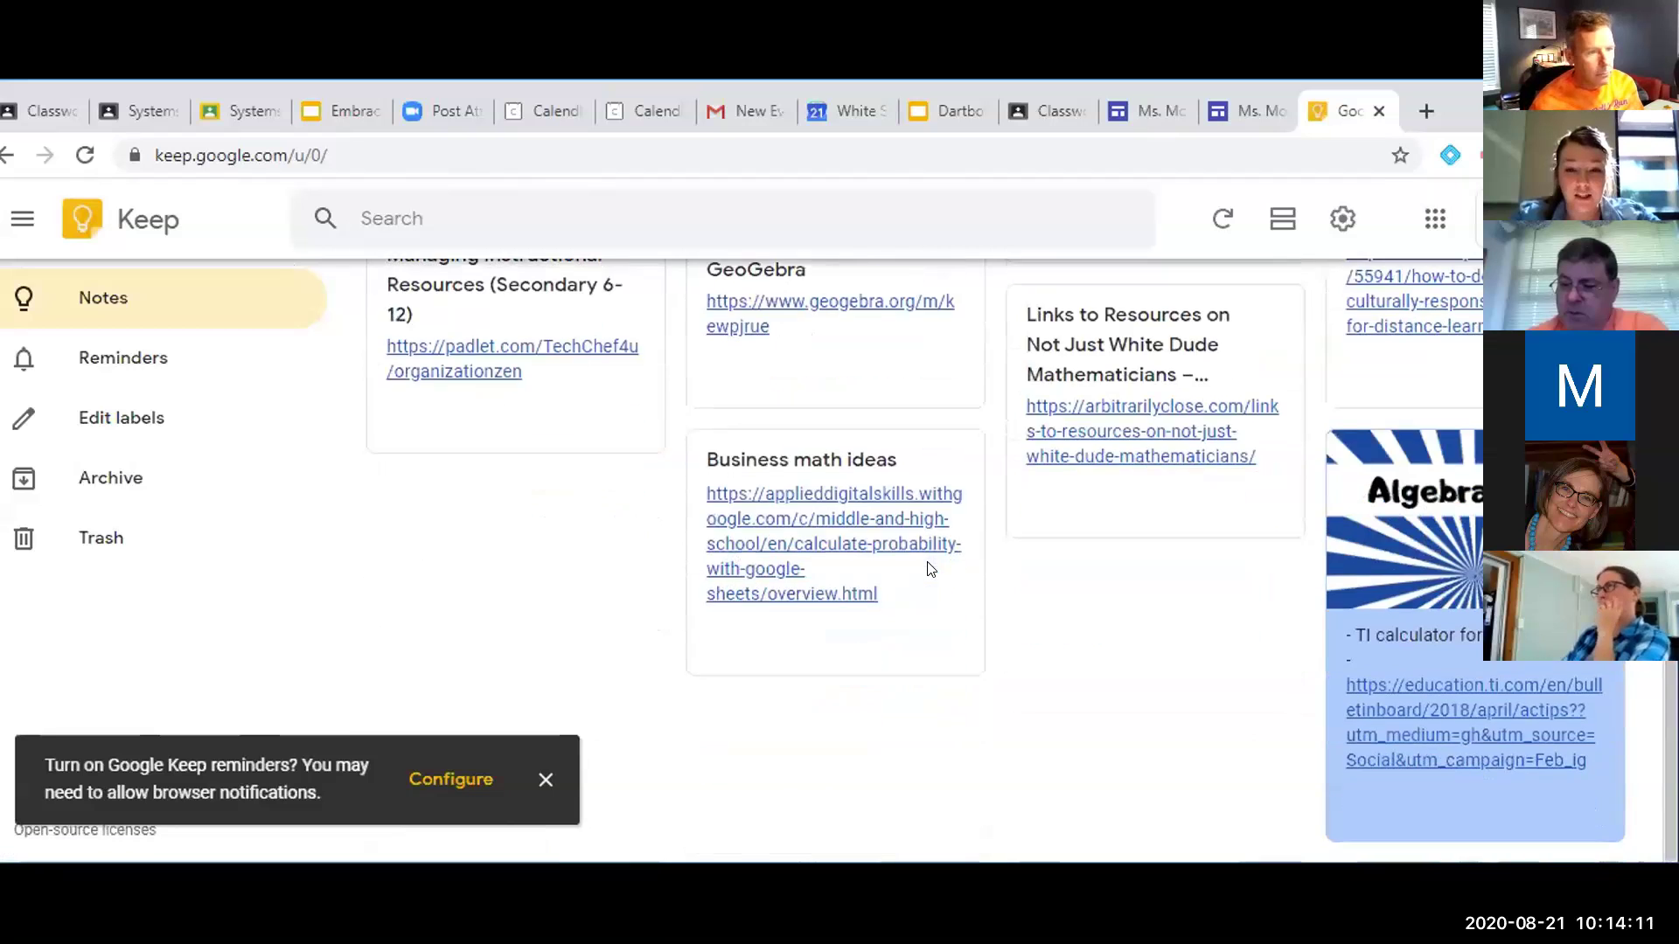
pyautogui.scroll(8, 932, 570)
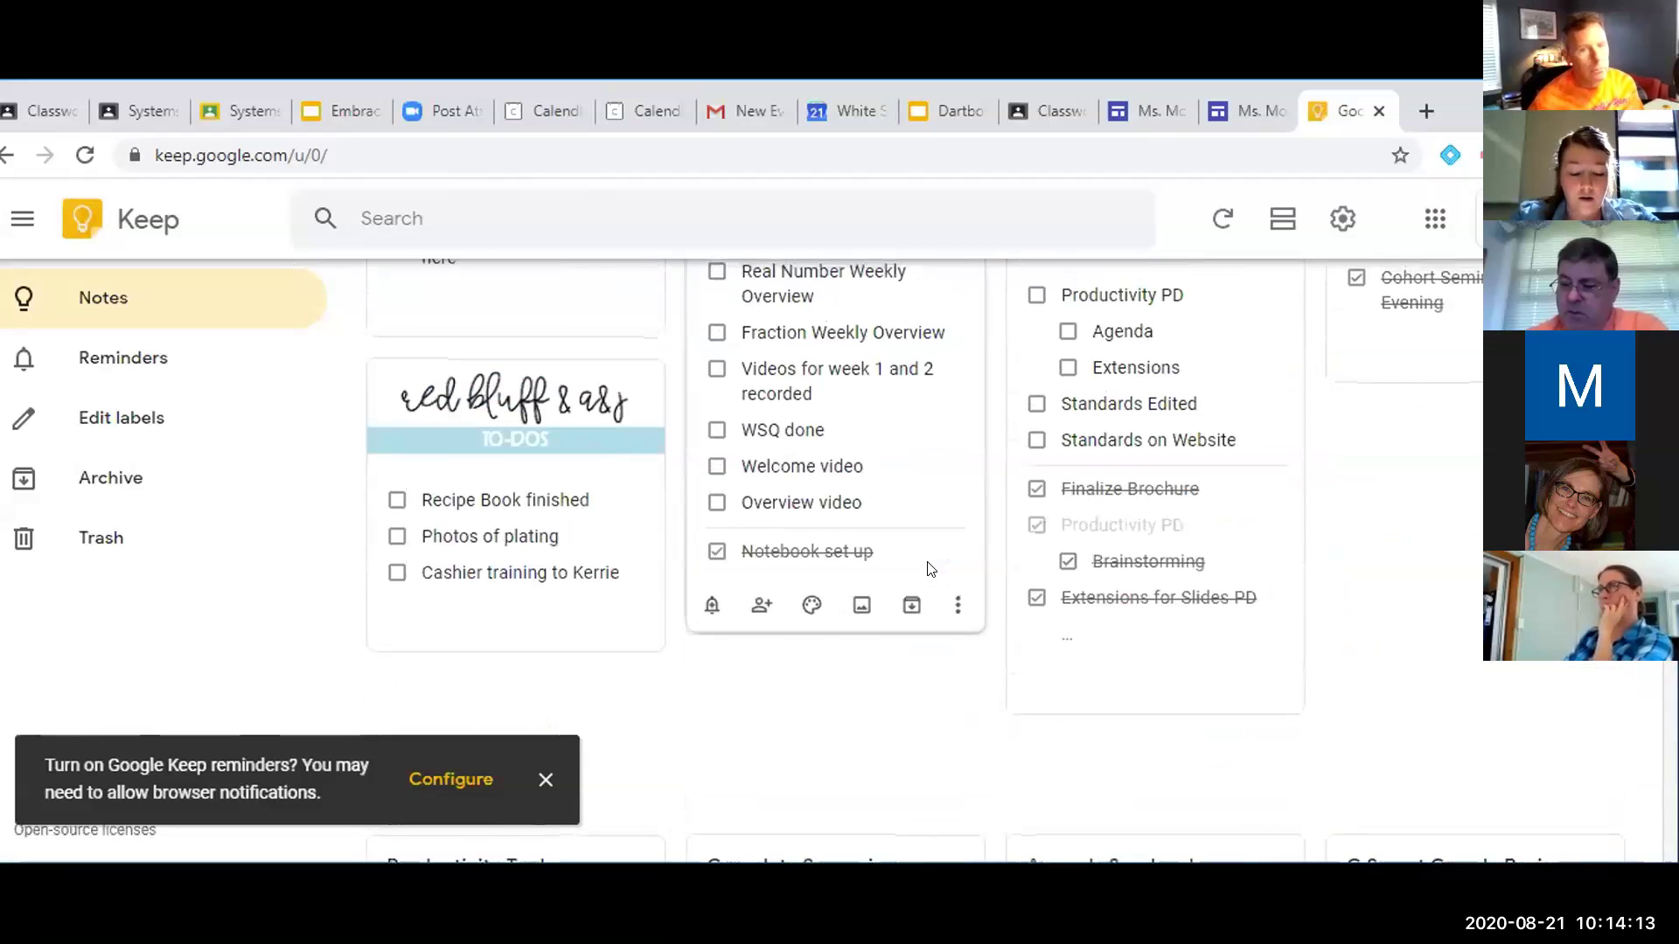
pyautogui.scroll(4, 931, 569)
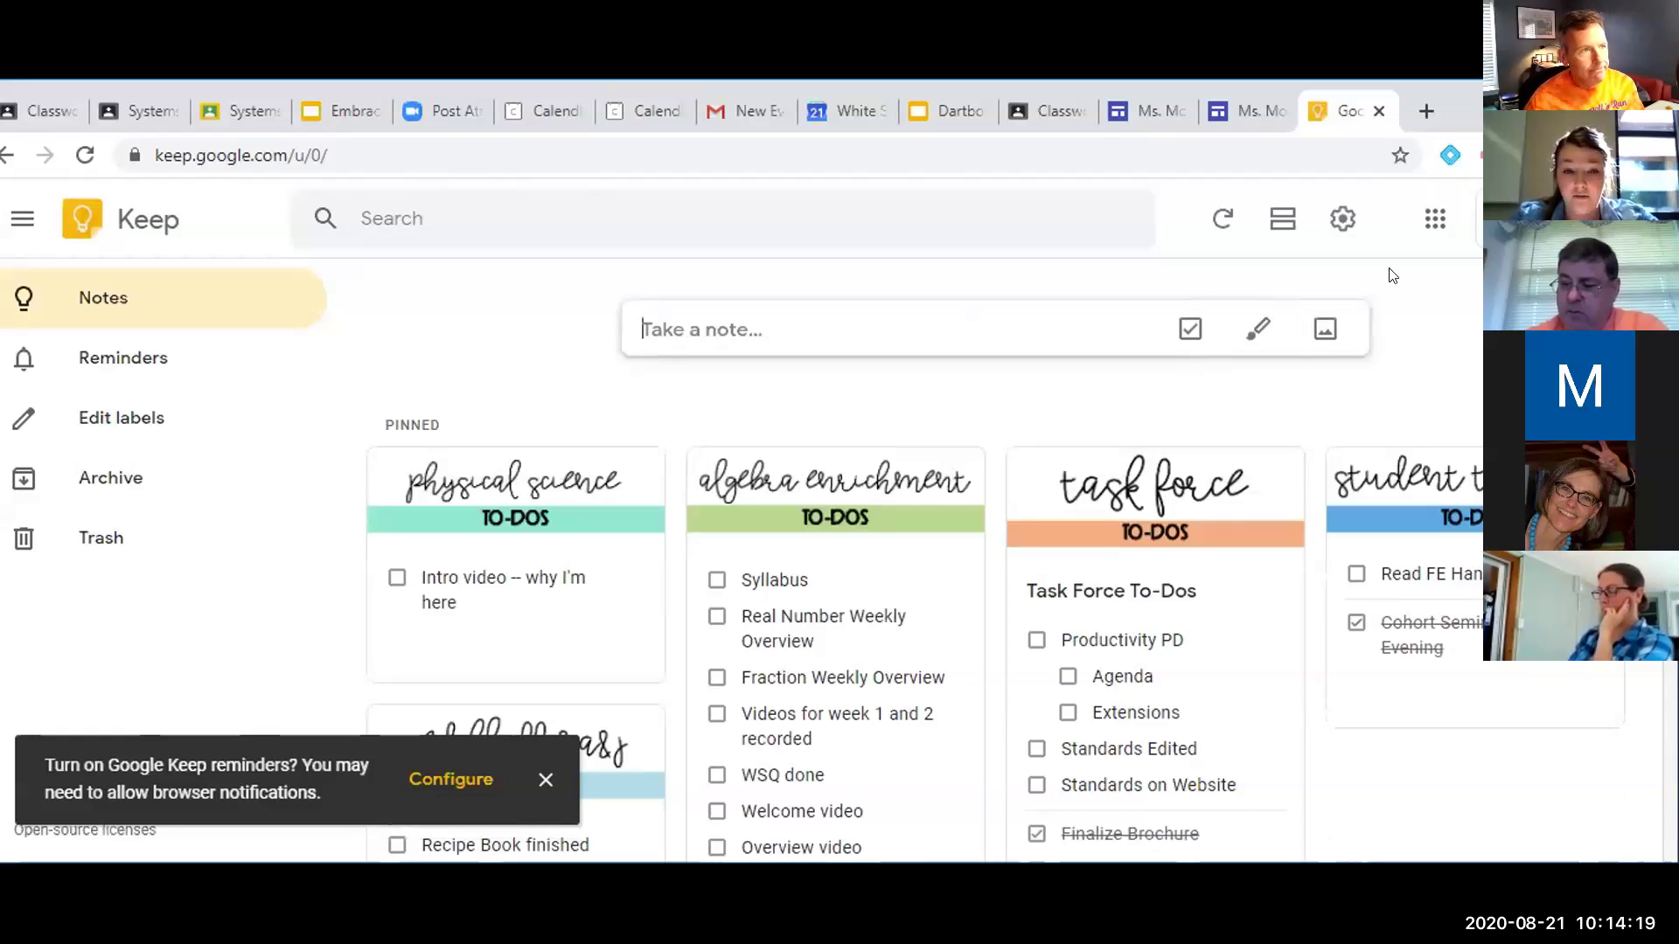
pyautogui.scroll(-6, 1170, 776)
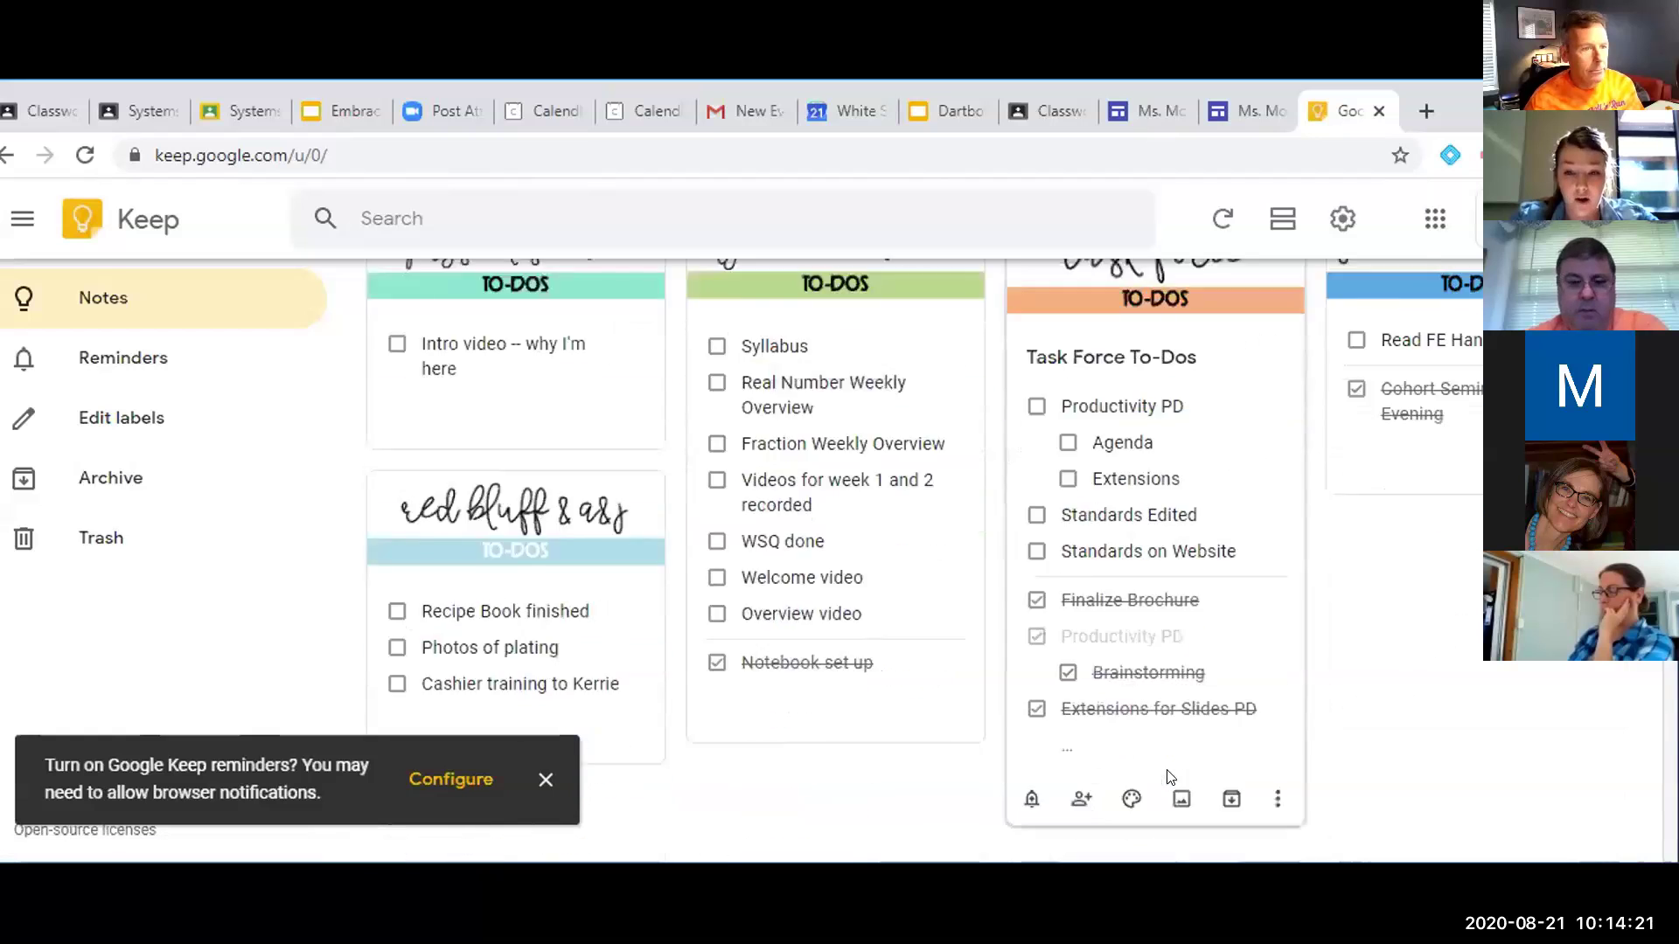
pyautogui.scroll(-4, 1170, 776)
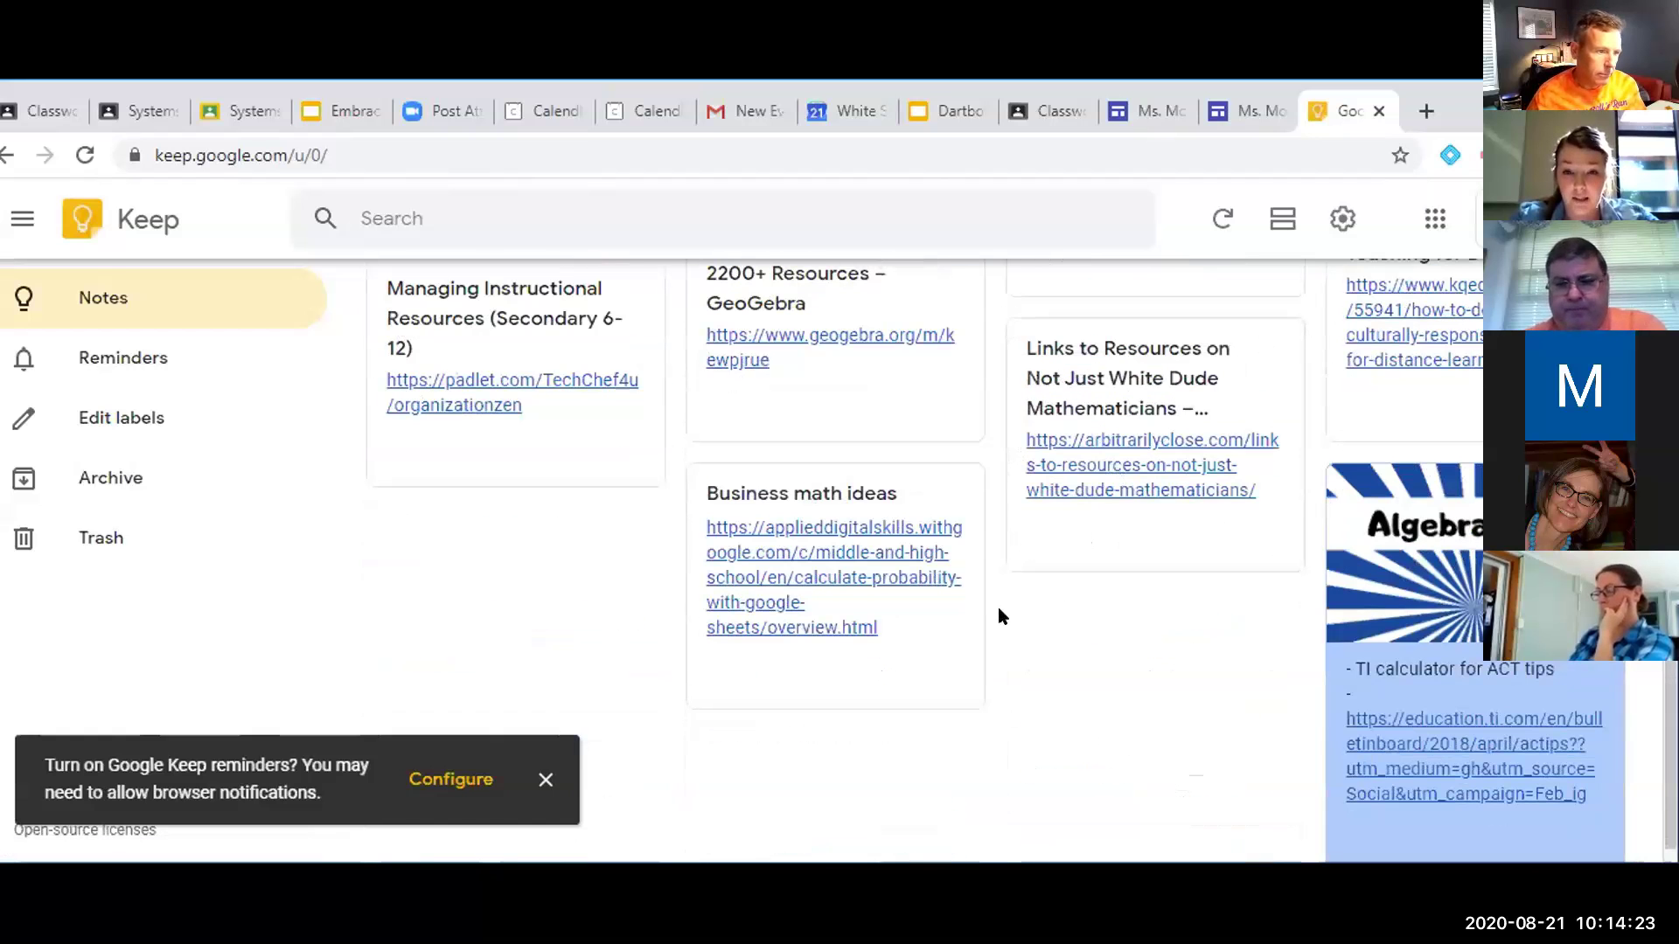
pyautogui.scroll(8, 998, 612)
pyautogui.scroll(3, 998, 607)
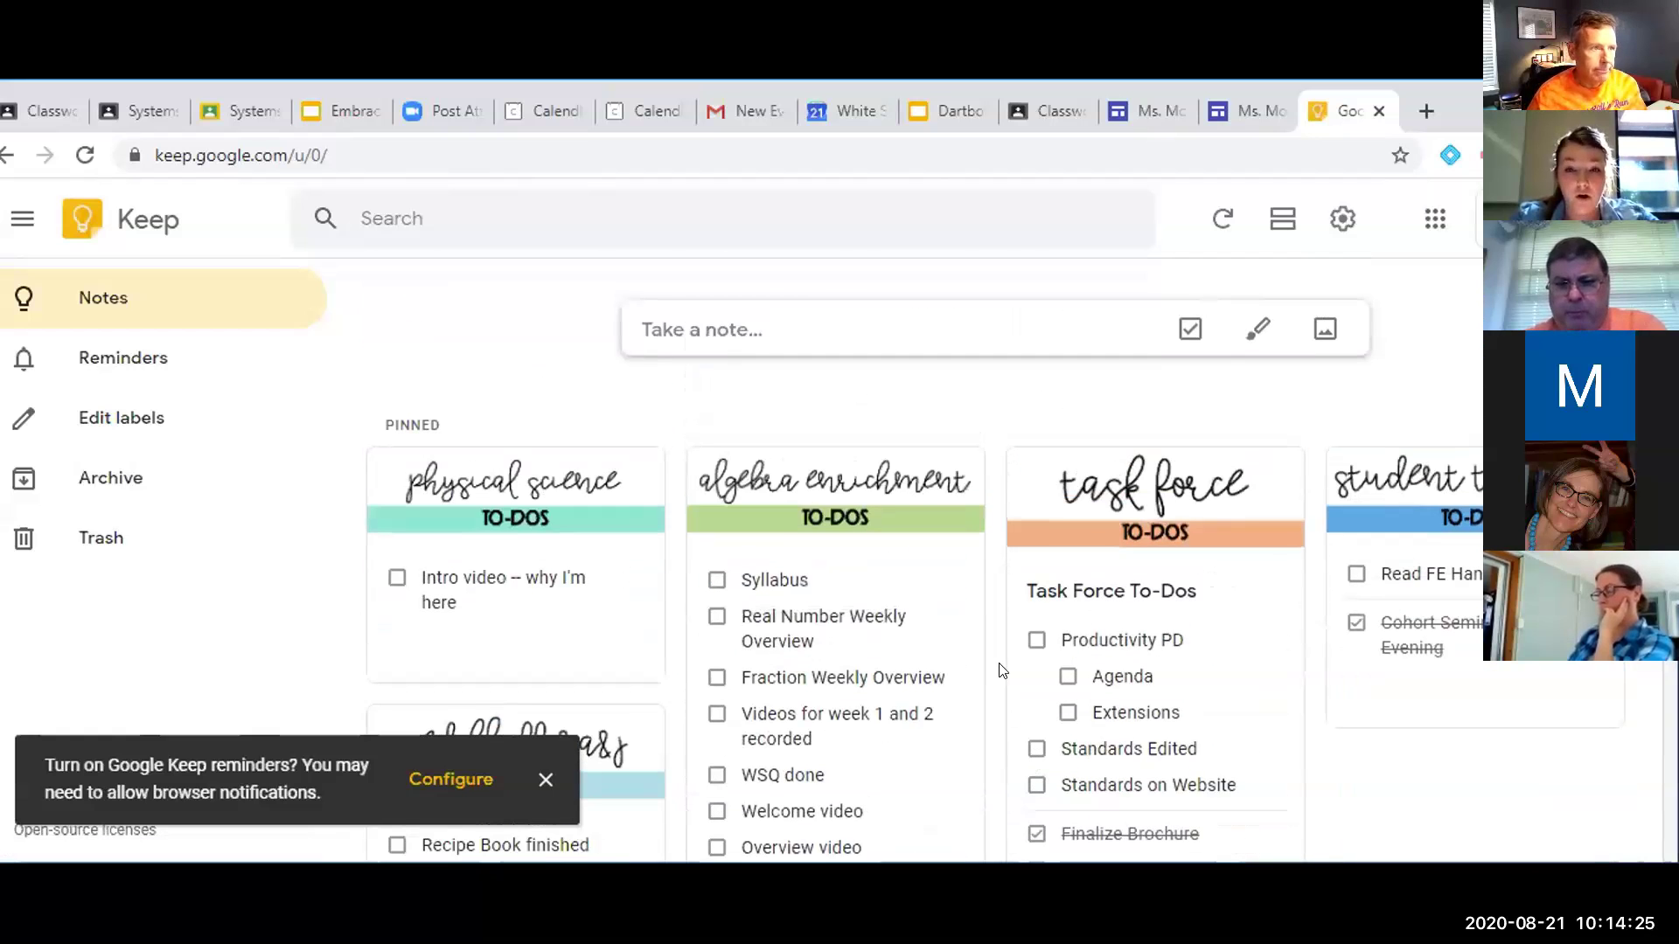
pyautogui.scroll(-2, 1002, 670)
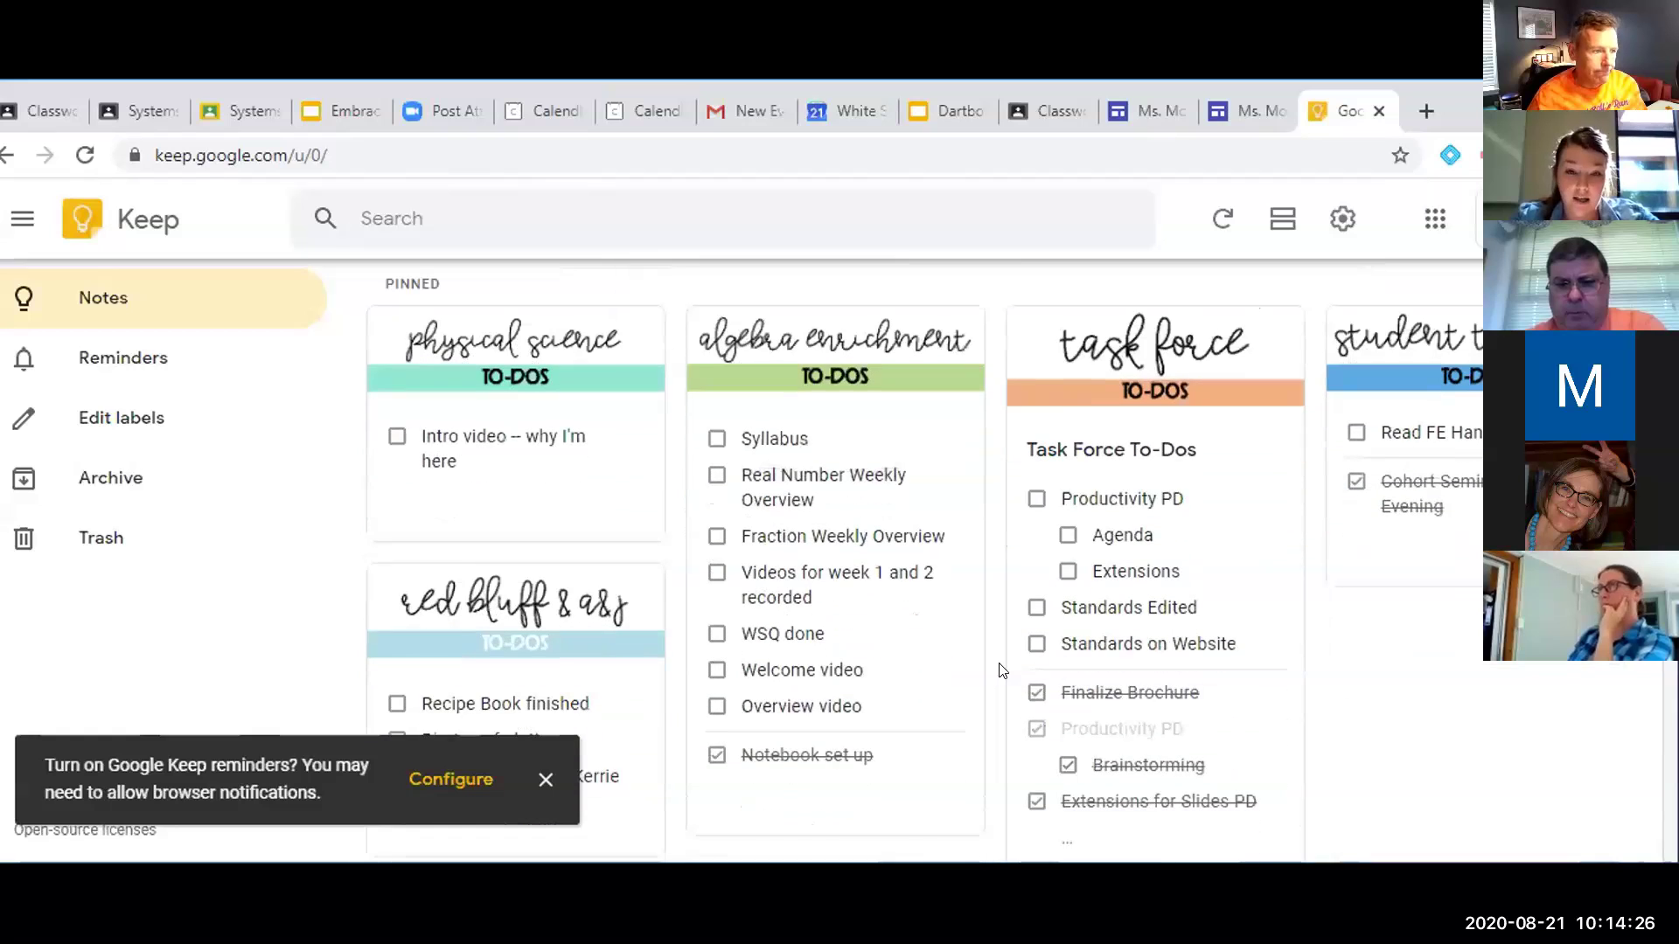
pyautogui.click(155, 368)
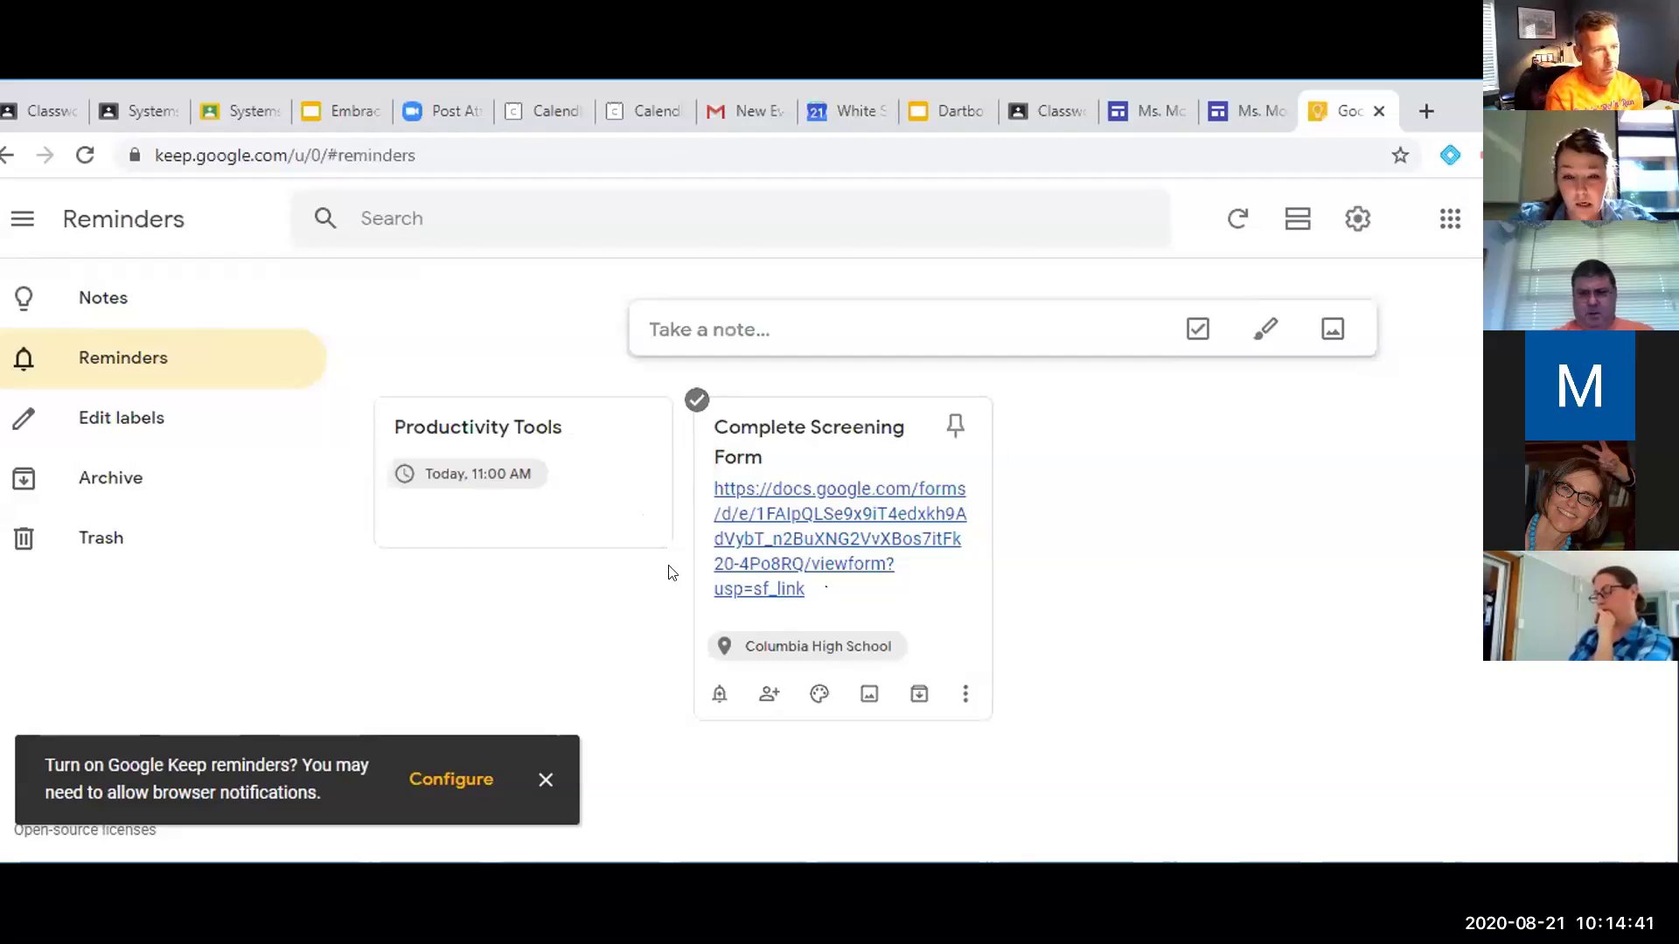
pyautogui.click(147, 317)
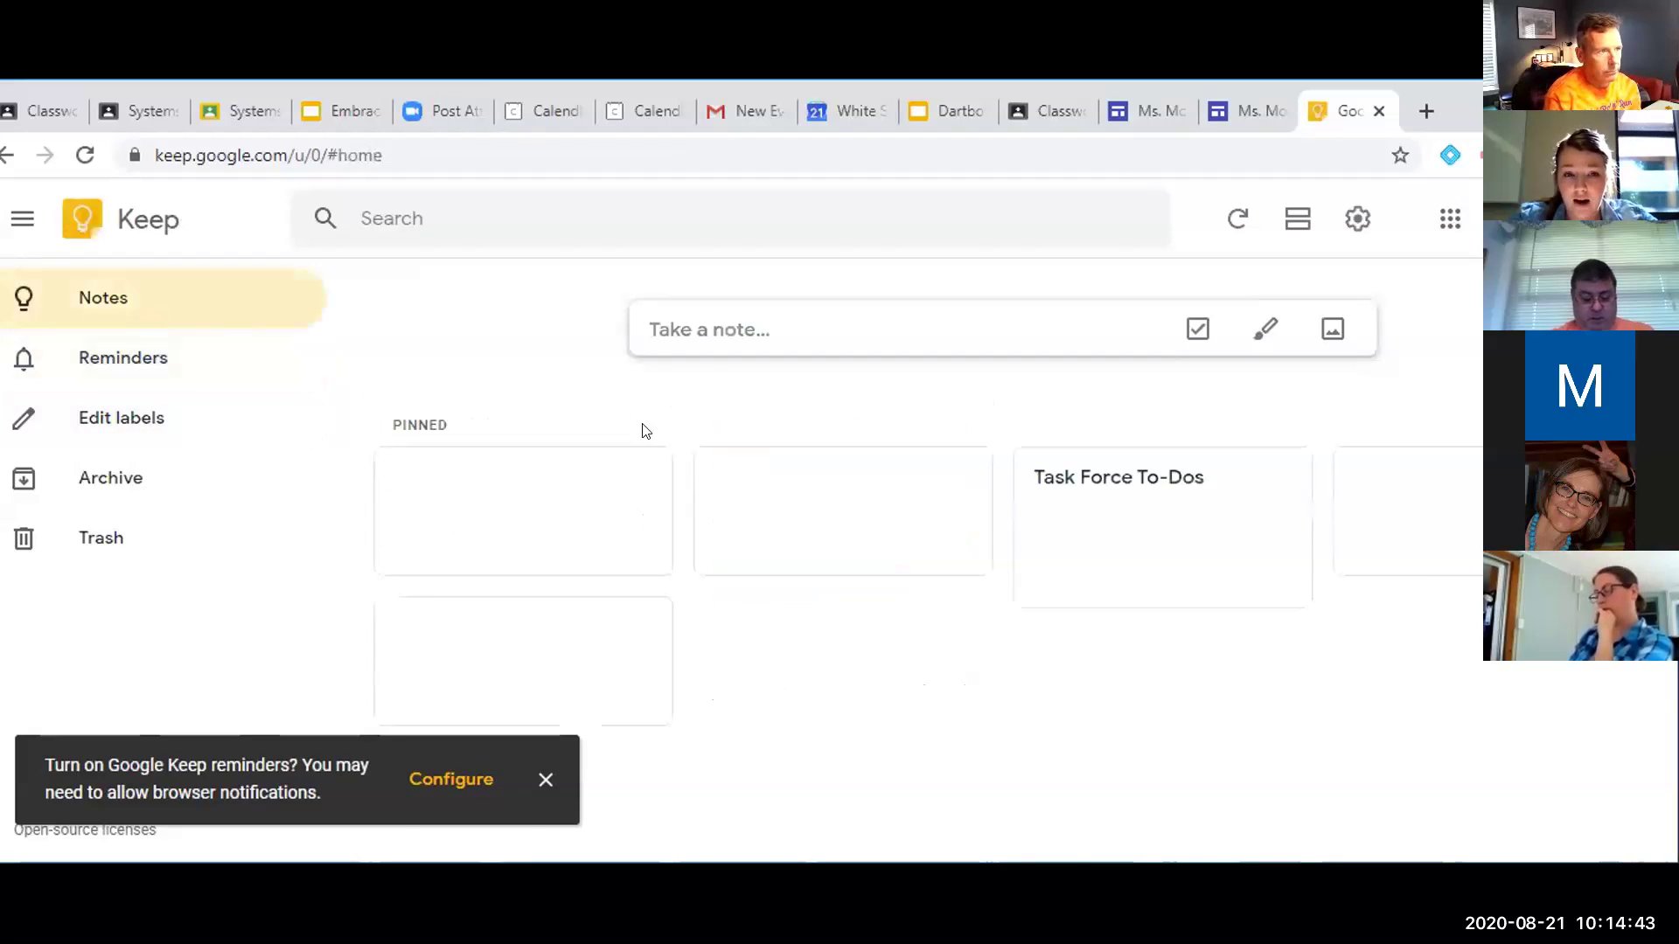
pyautogui.click(992, 315)
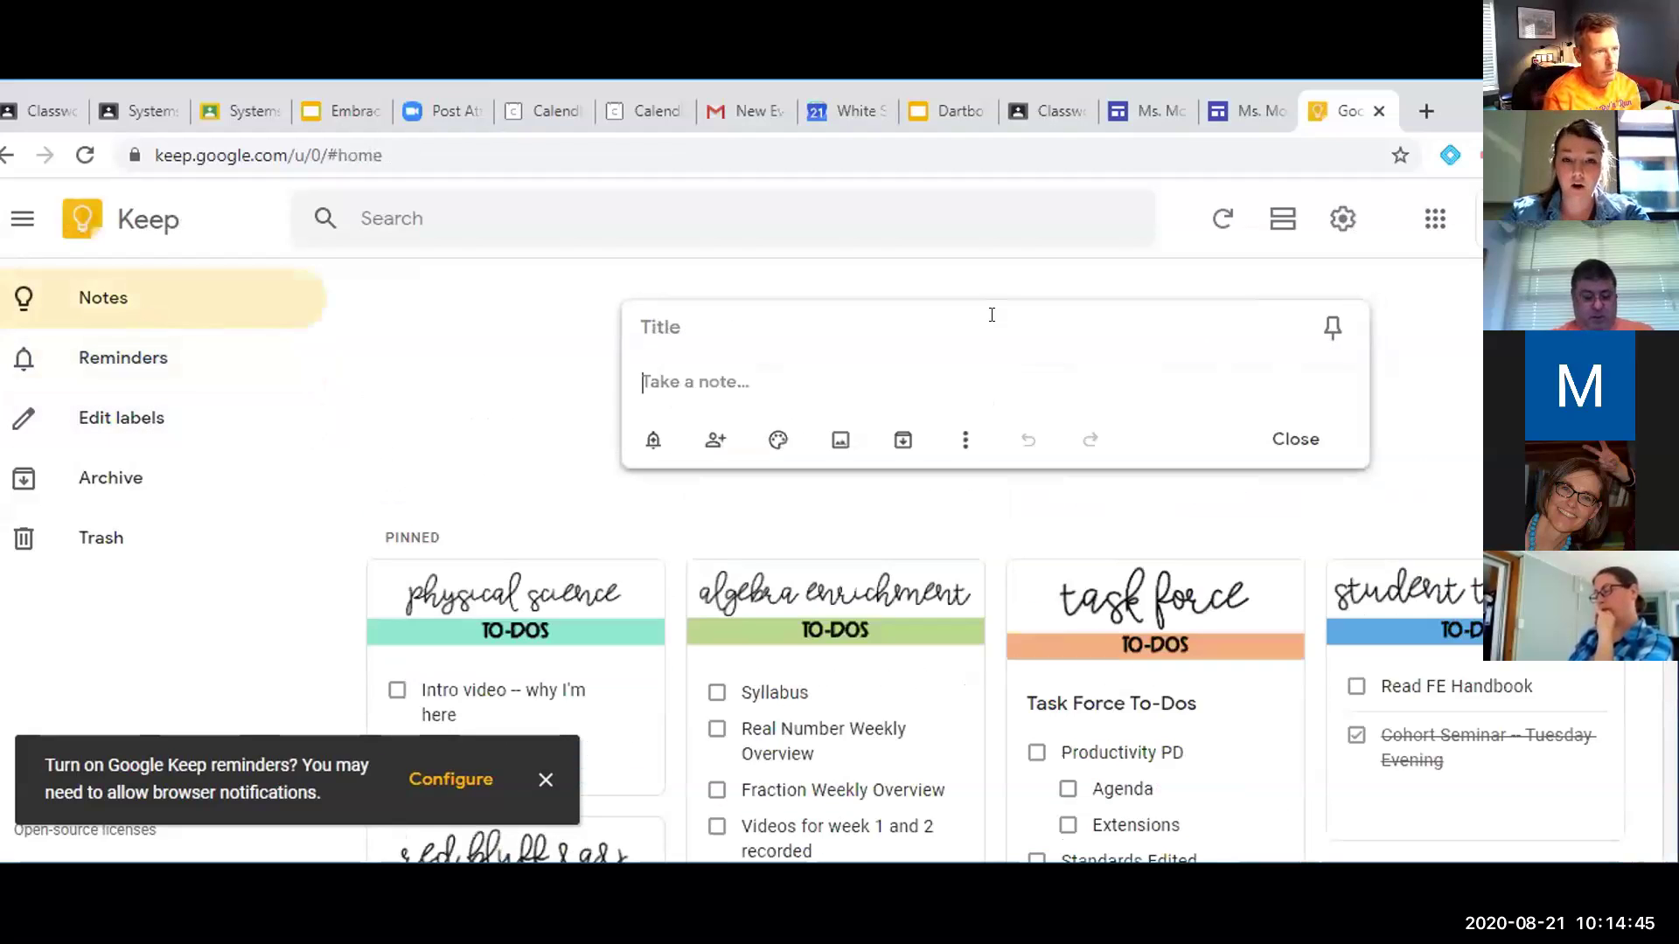
pyautogui.click(707, 439)
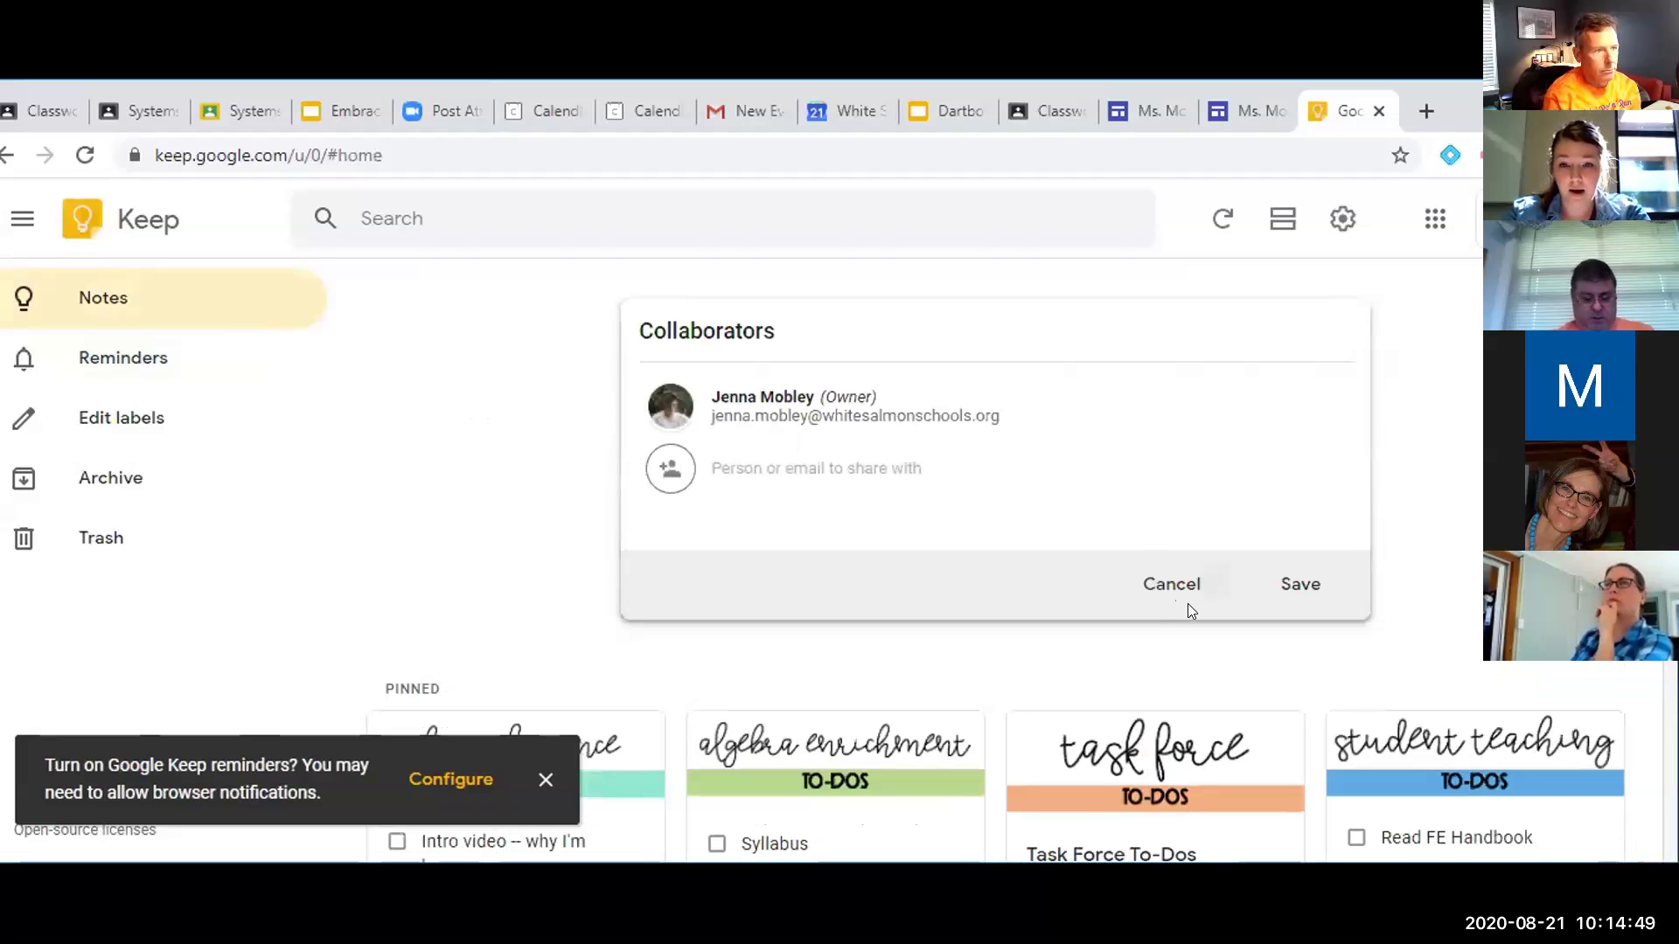
pyautogui.click(1188, 603)
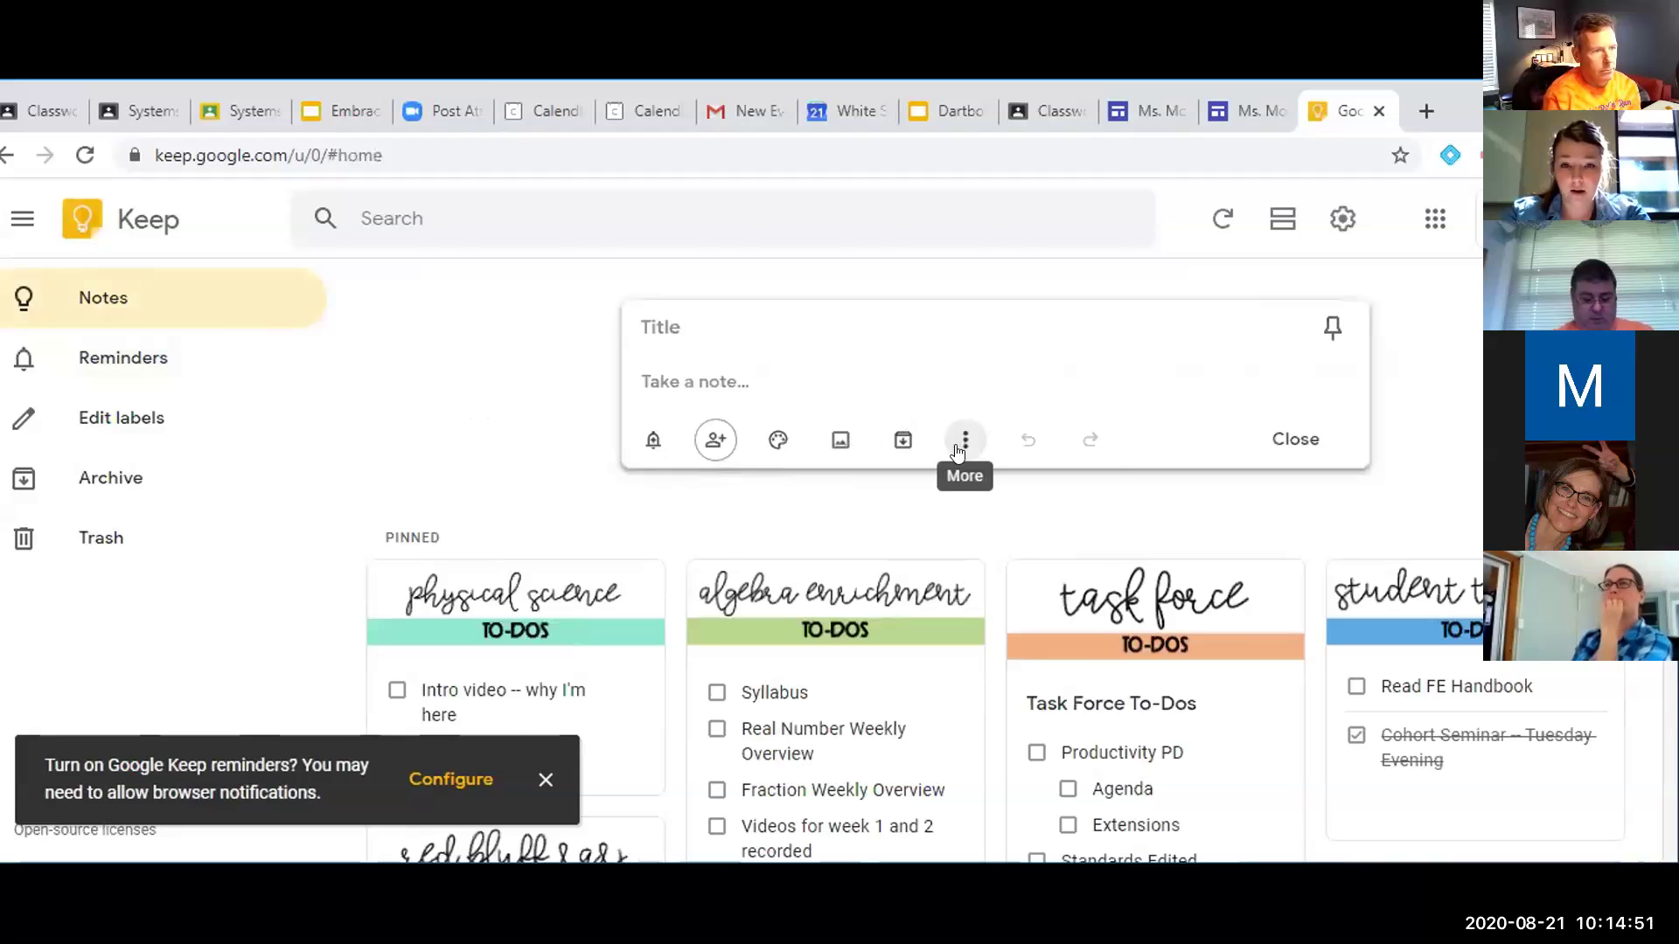
pyautogui.click(960, 446)
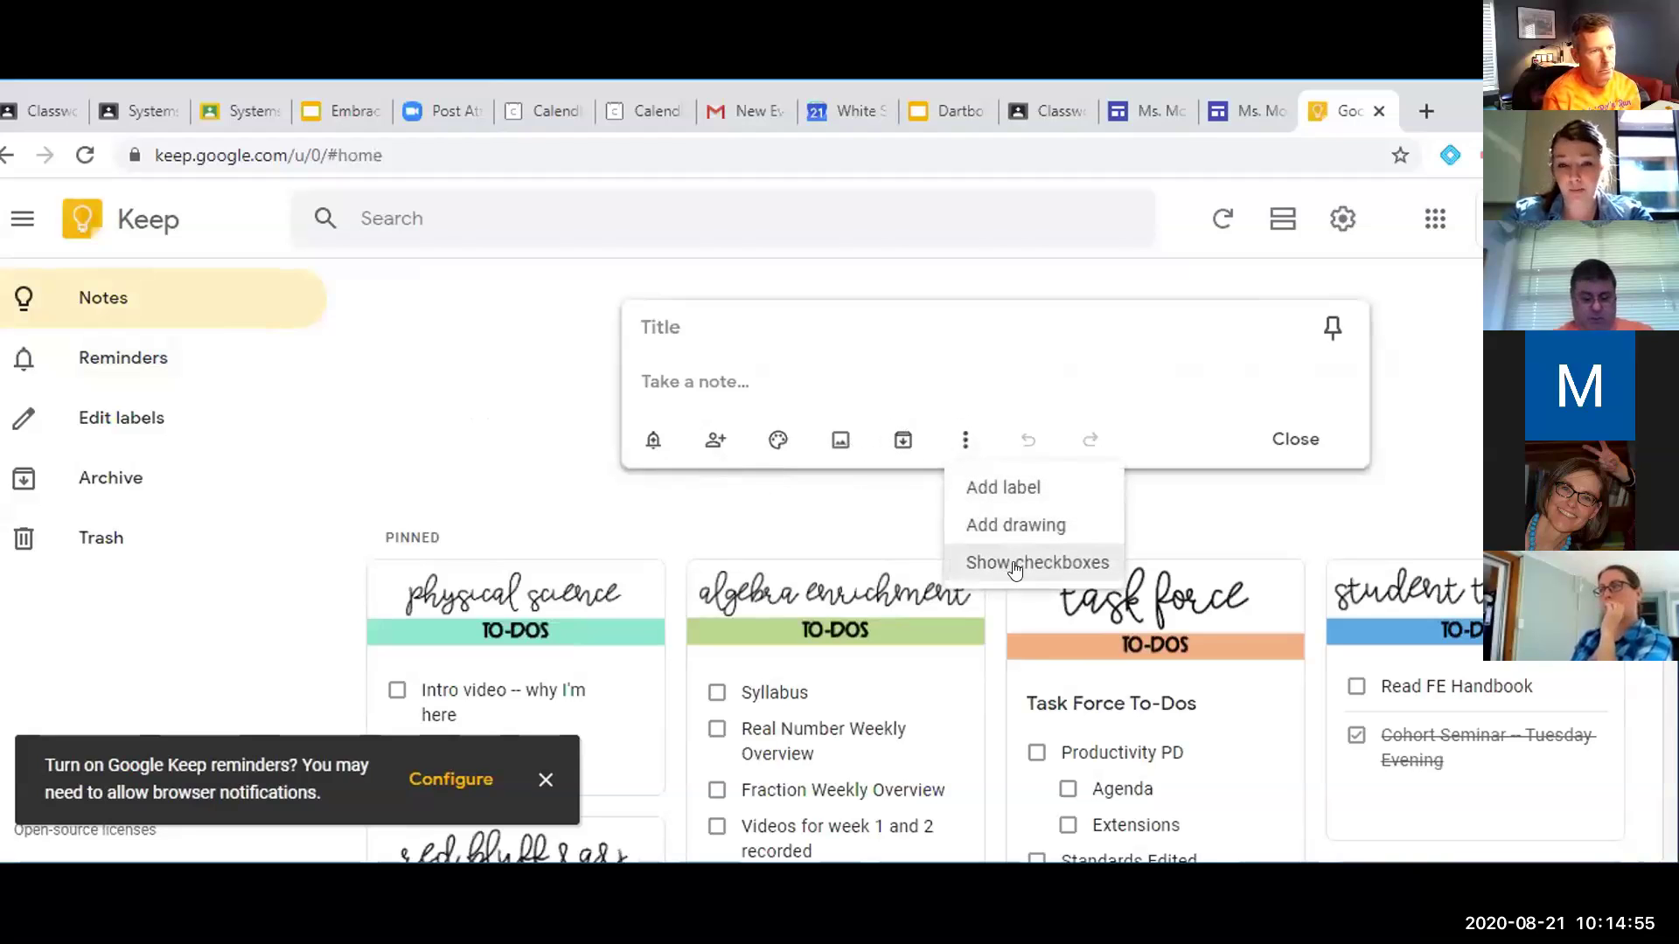
pyautogui.click(1015, 570)
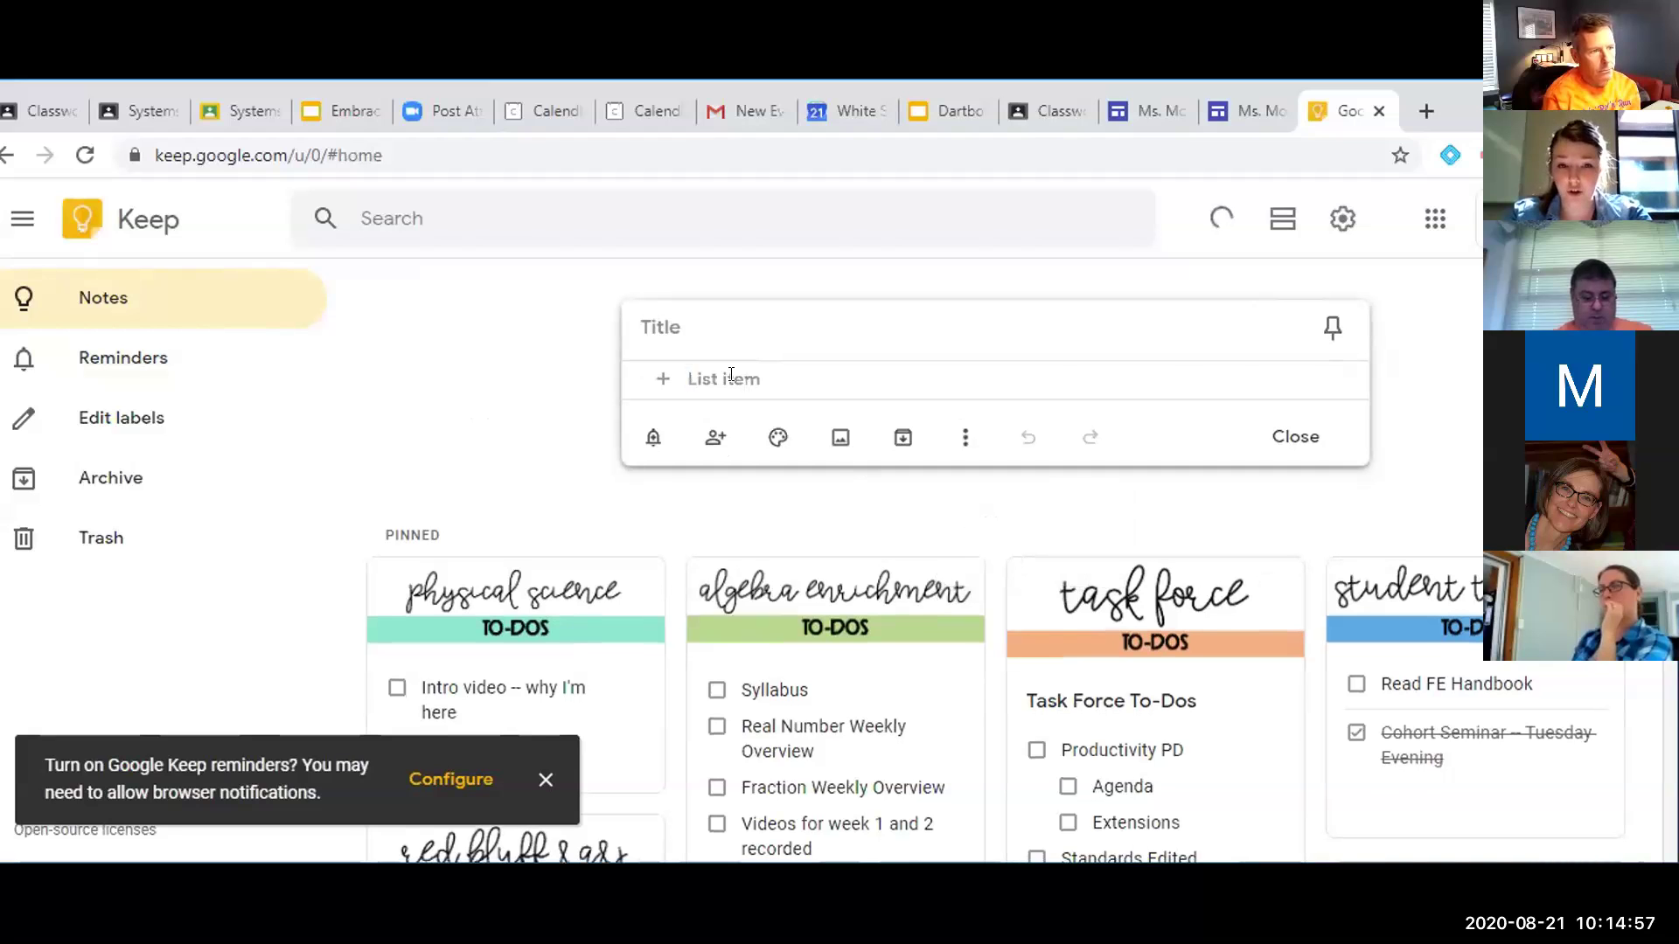
pyautogui.click(958, 443)
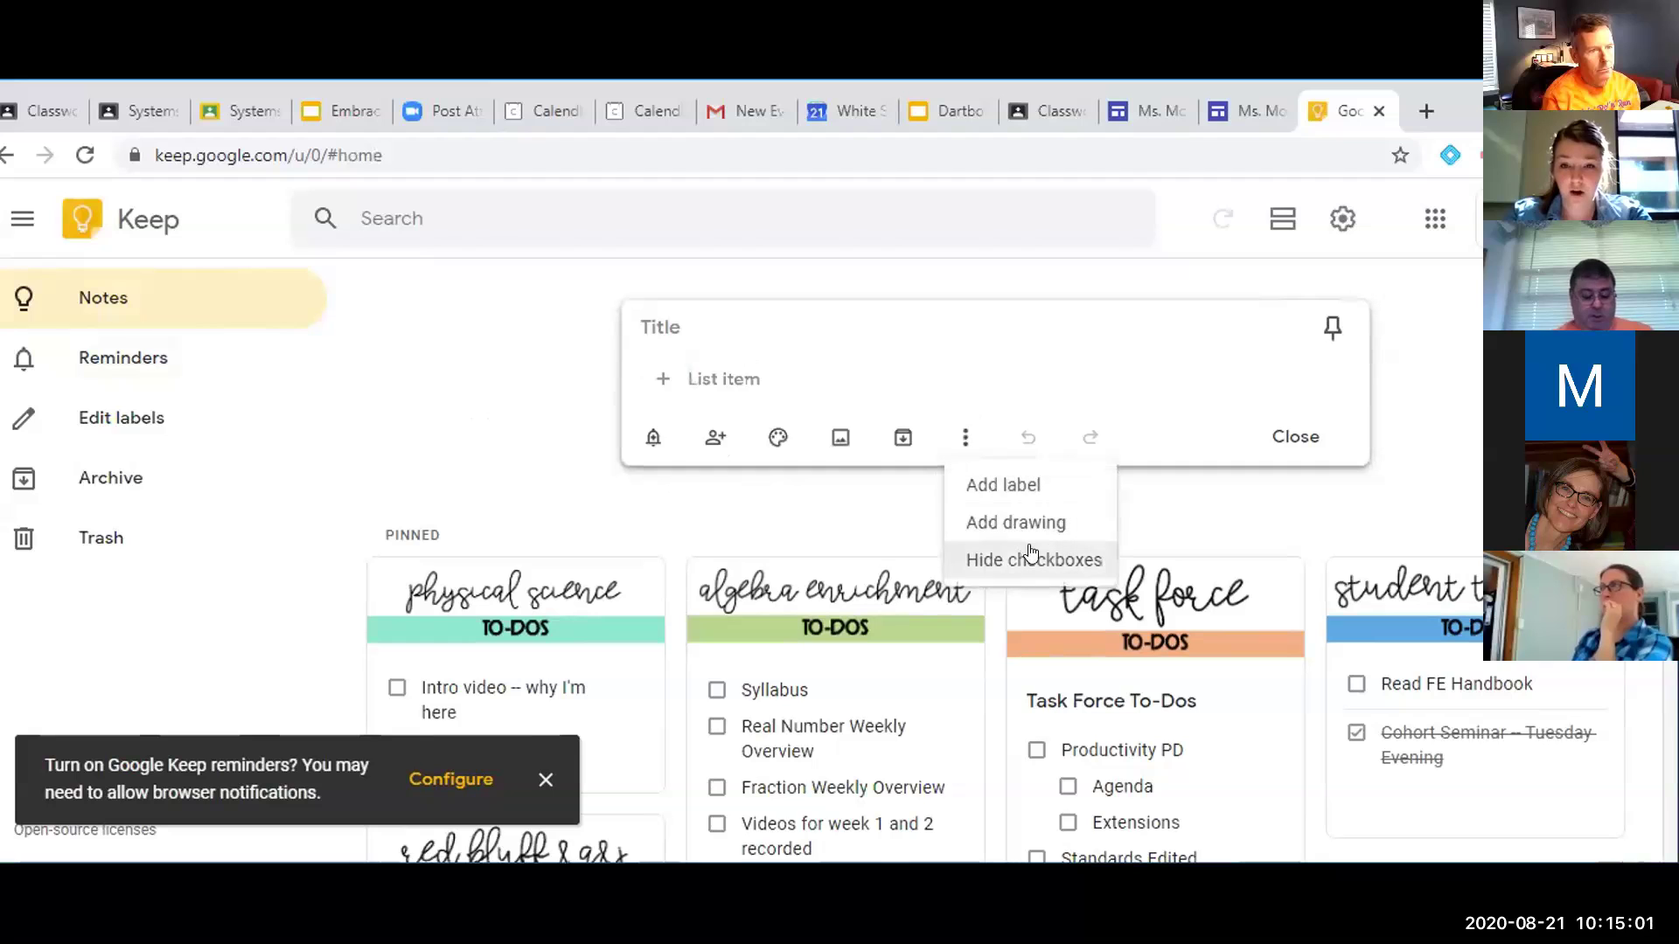
pyautogui.click(878, 331)
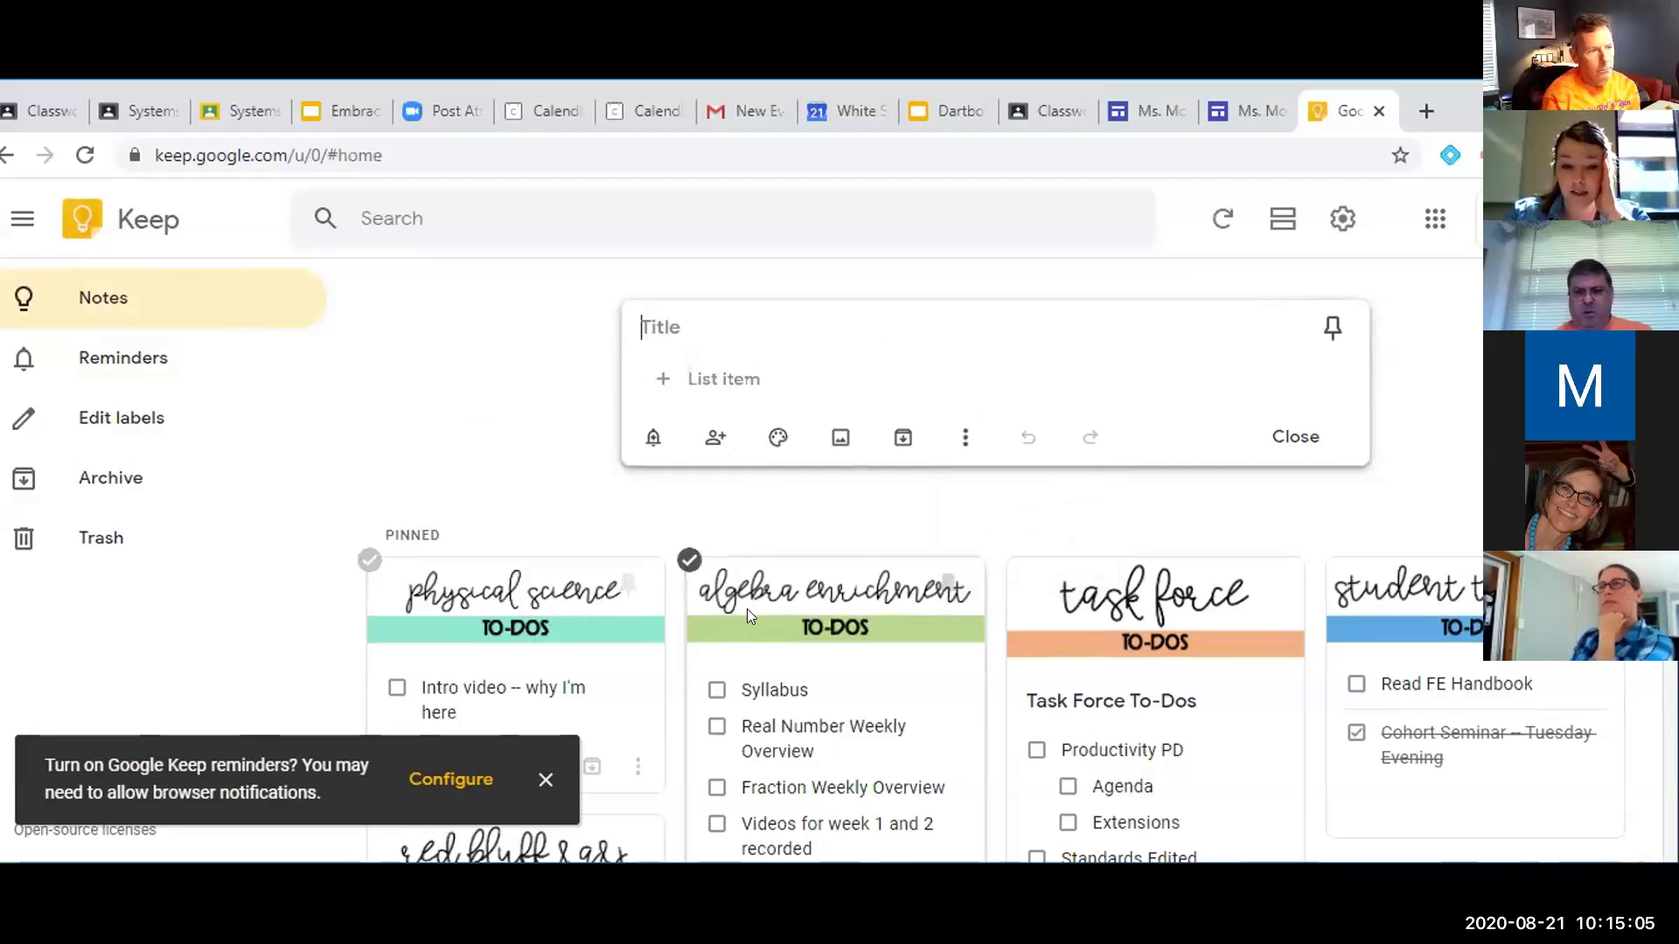
pyautogui.scroll(-3, 747, 608)
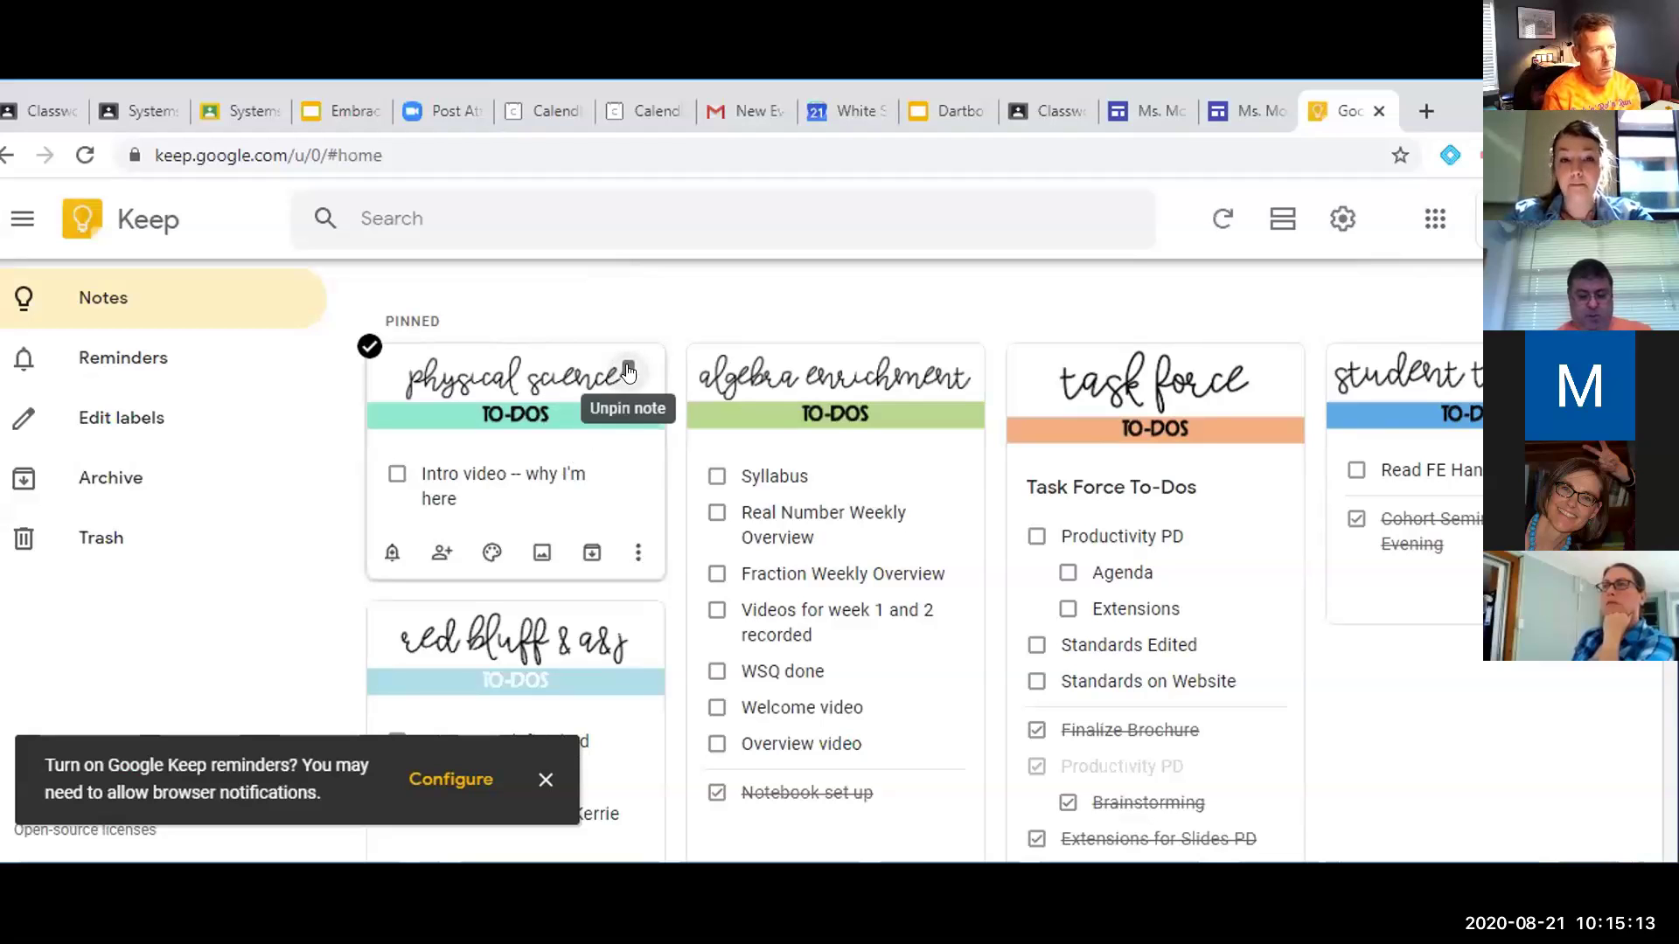
pyautogui.scroll(-8, 627, 371)
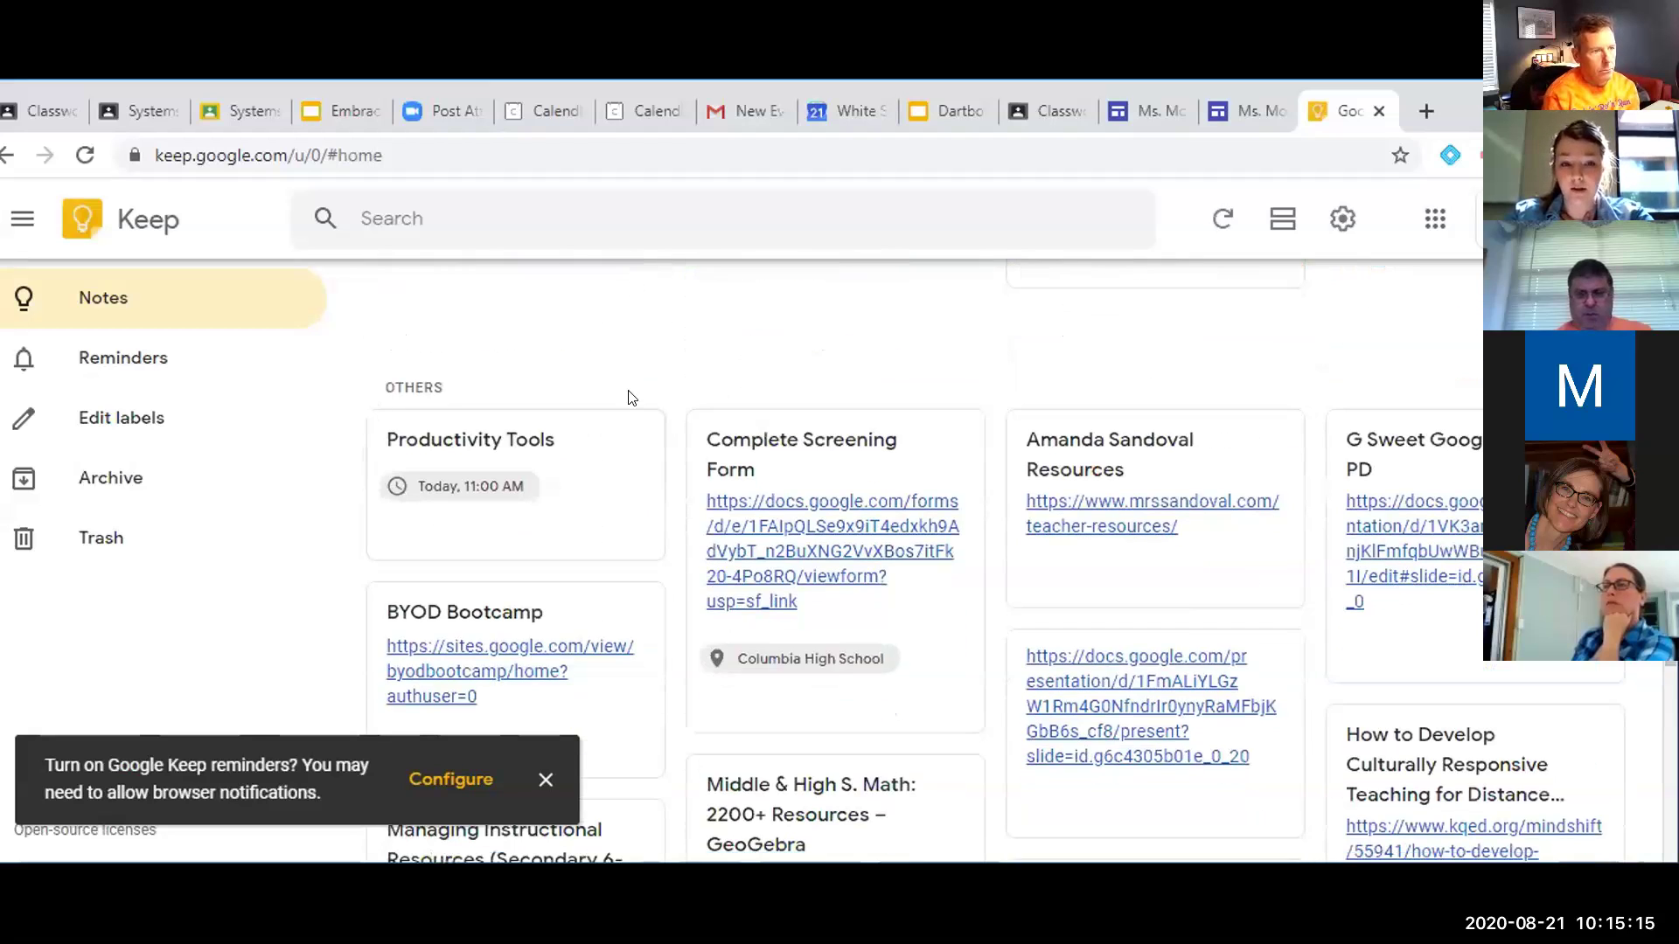
pyautogui.scroll(5, 632, 490)
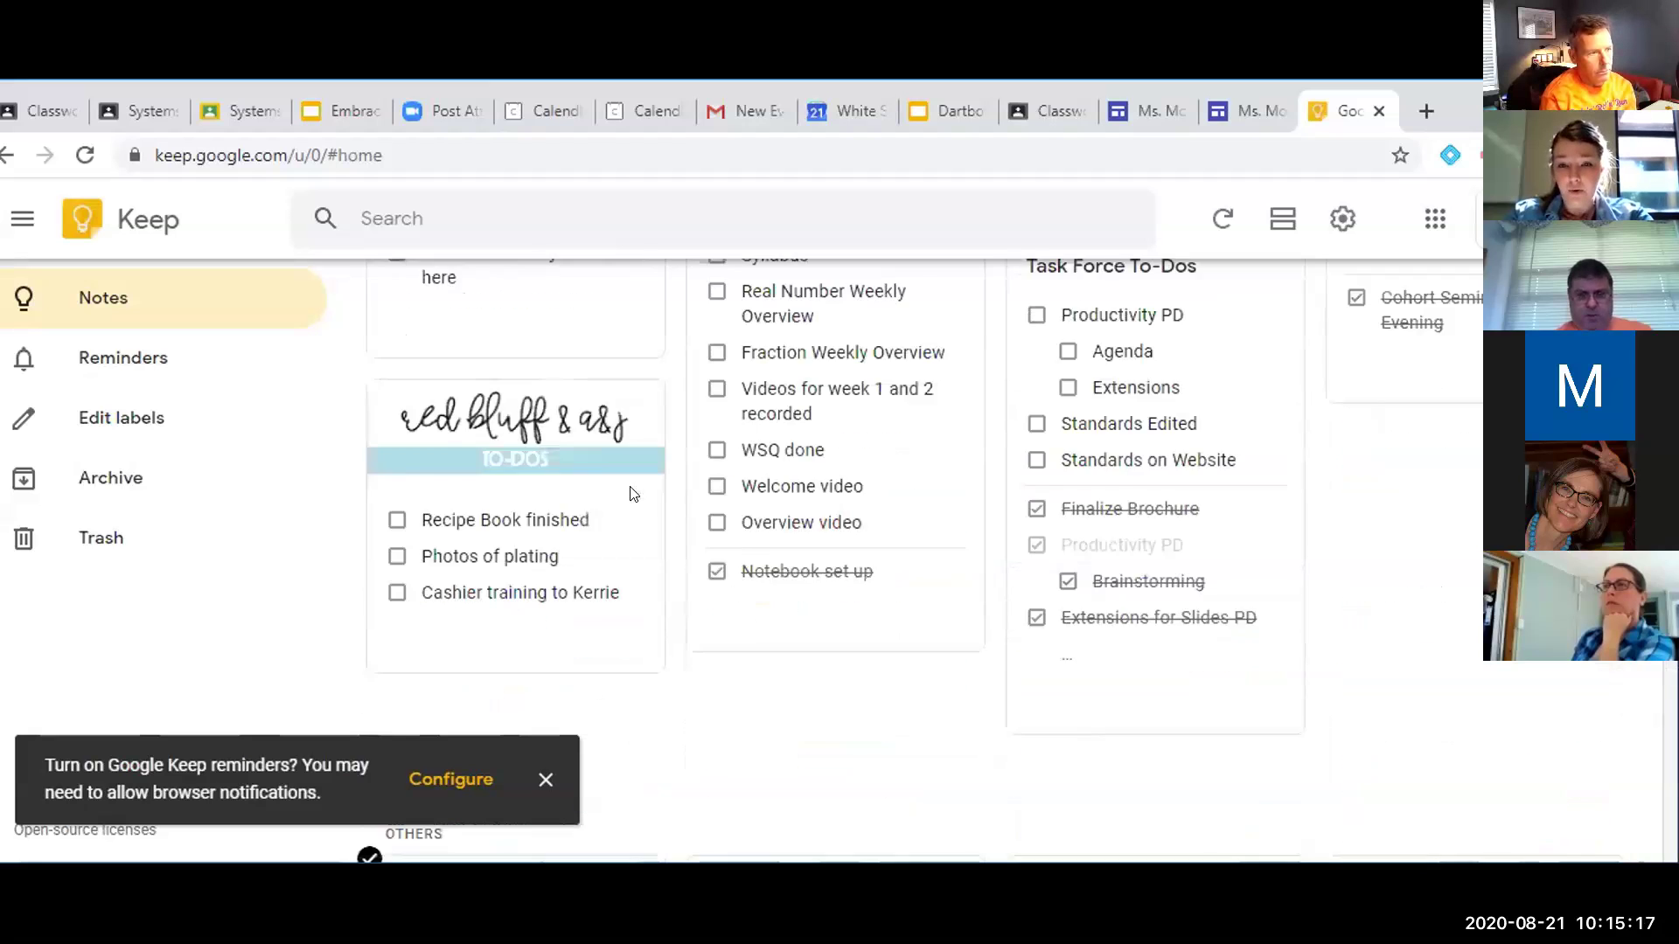
pyautogui.scroll(4, 634, 494)
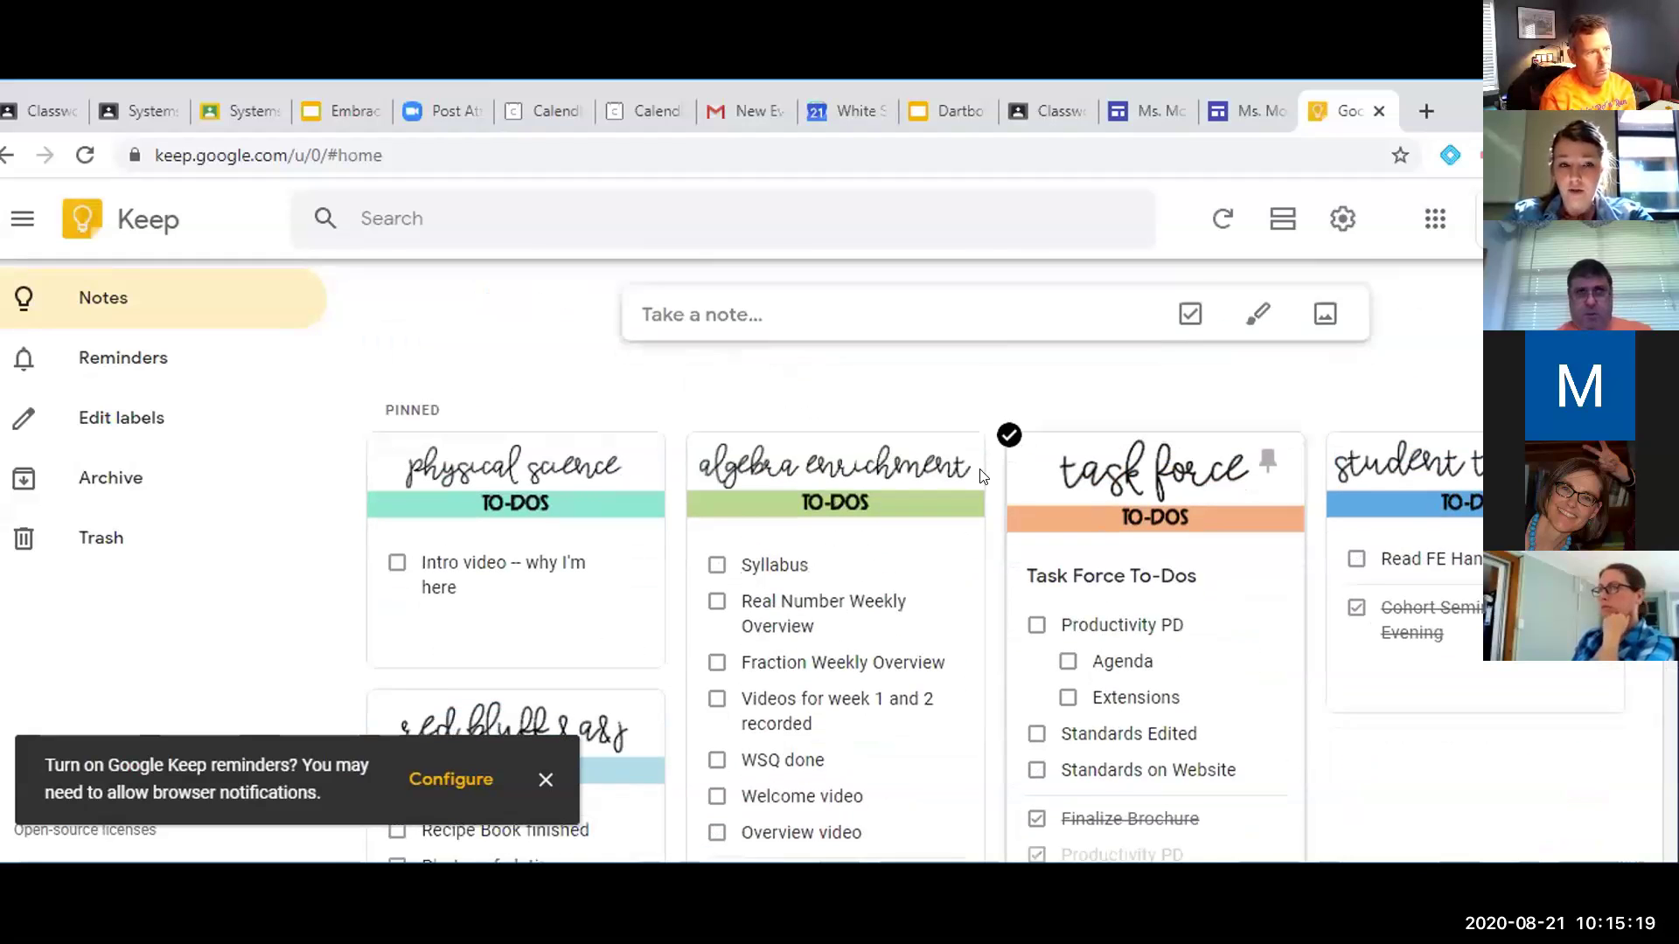
pyautogui.scroll(-1, 980, 476)
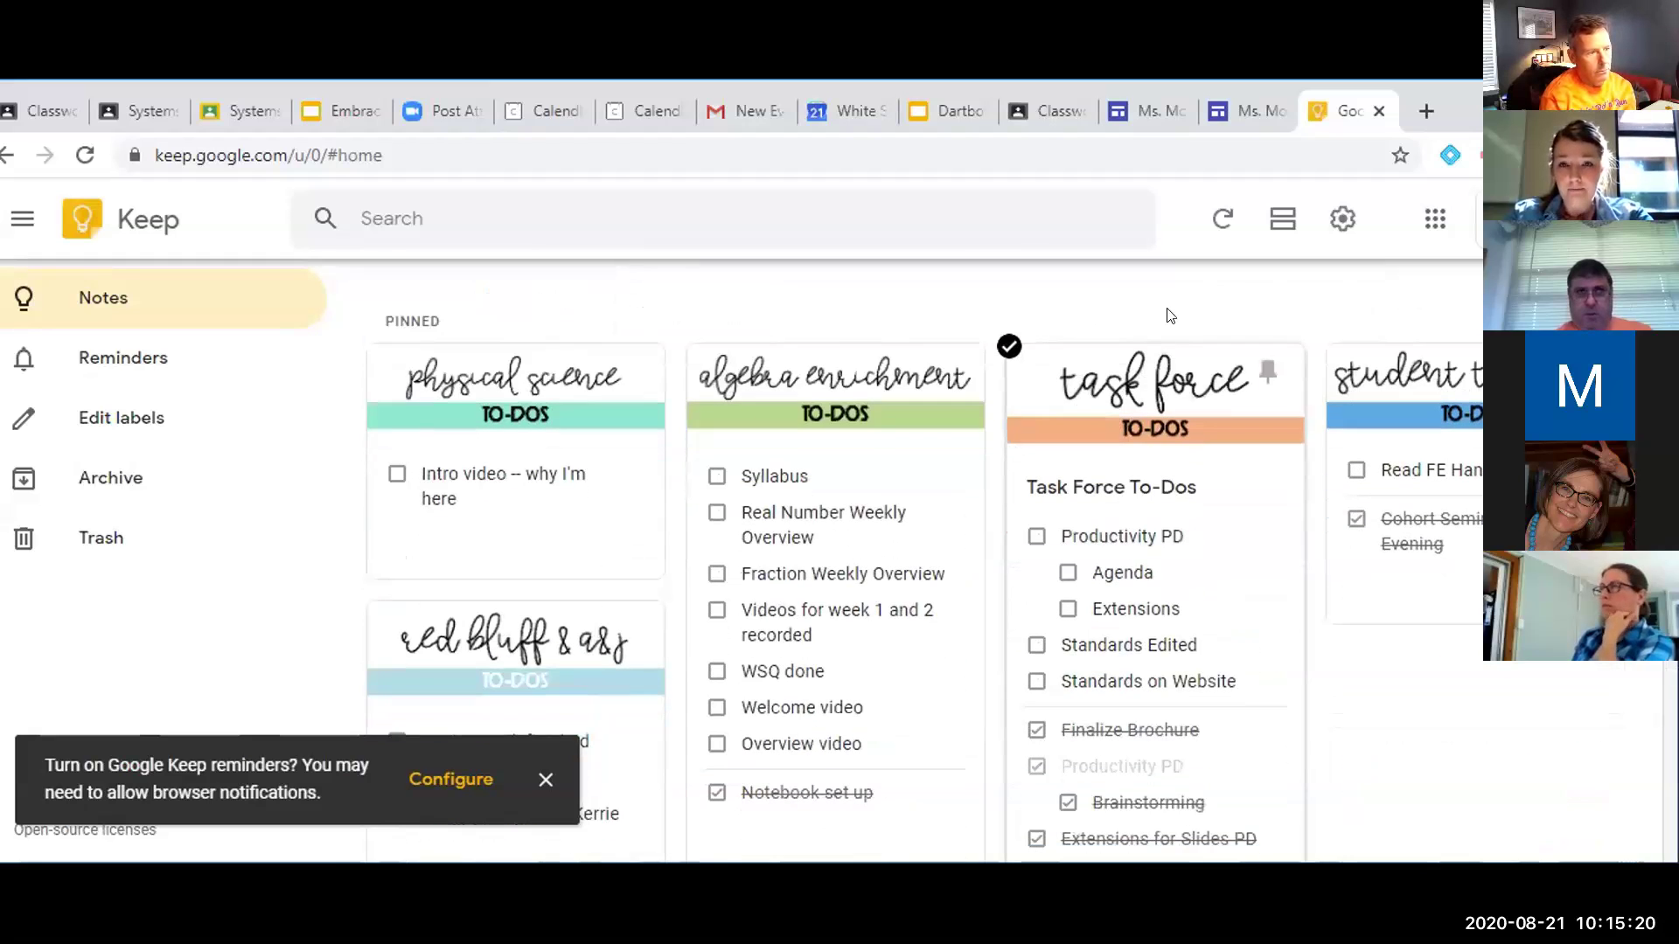
pyautogui.click(951, 111)
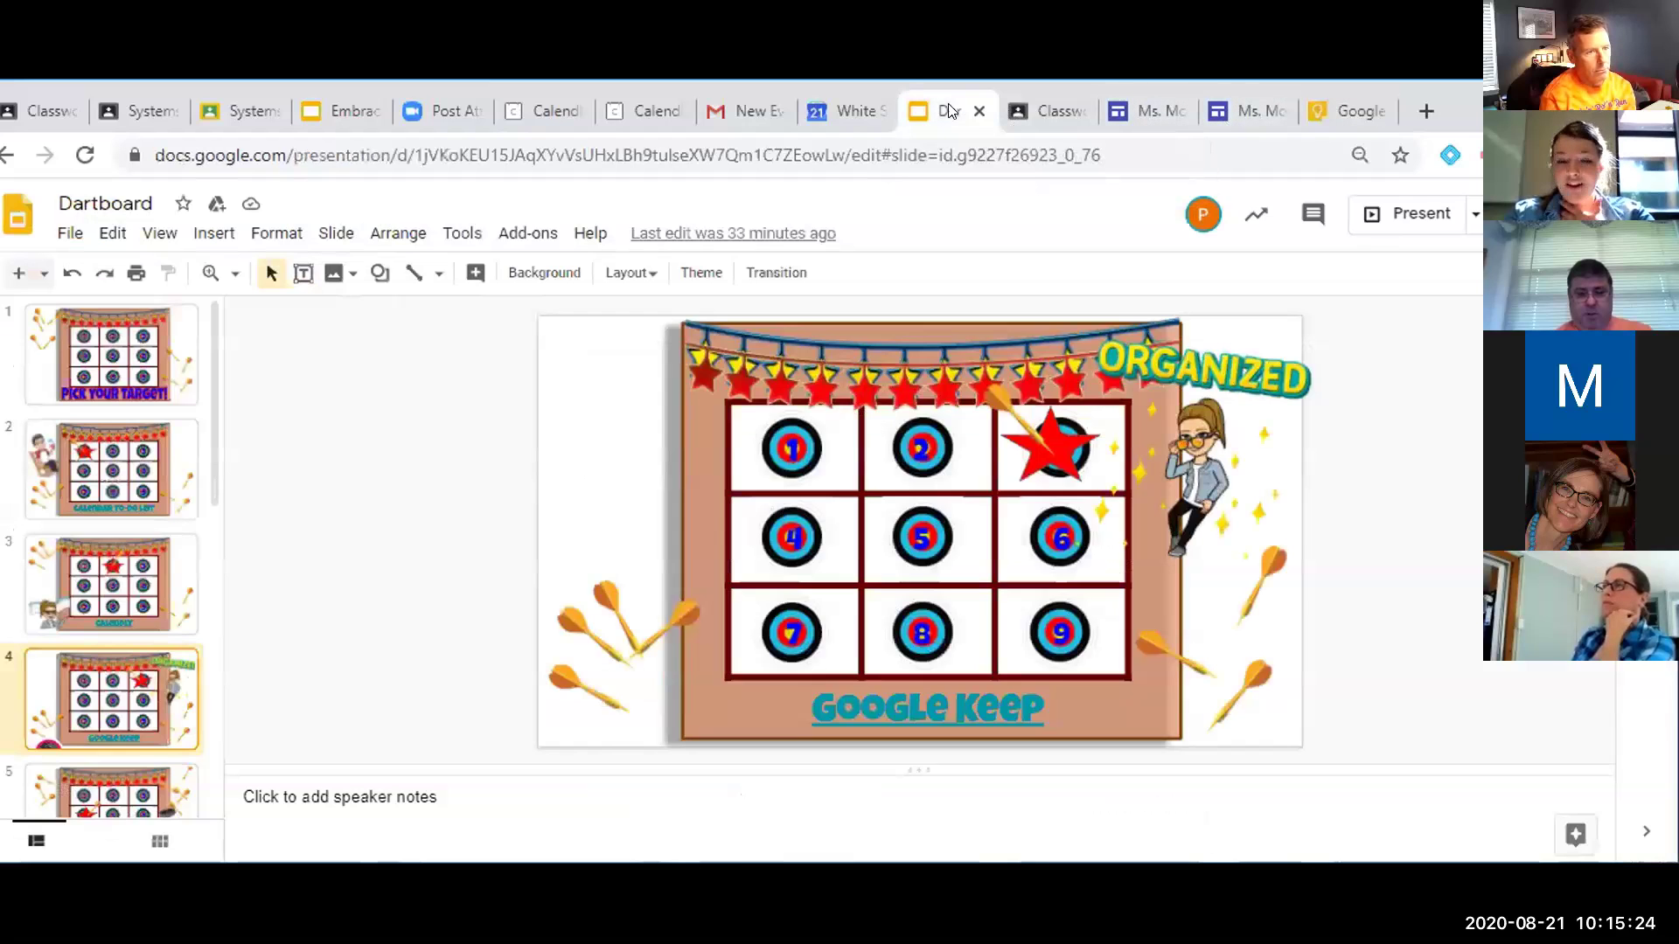
pyautogui.scroll(-2, 93, 715)
pyautogui.click(93, 715)
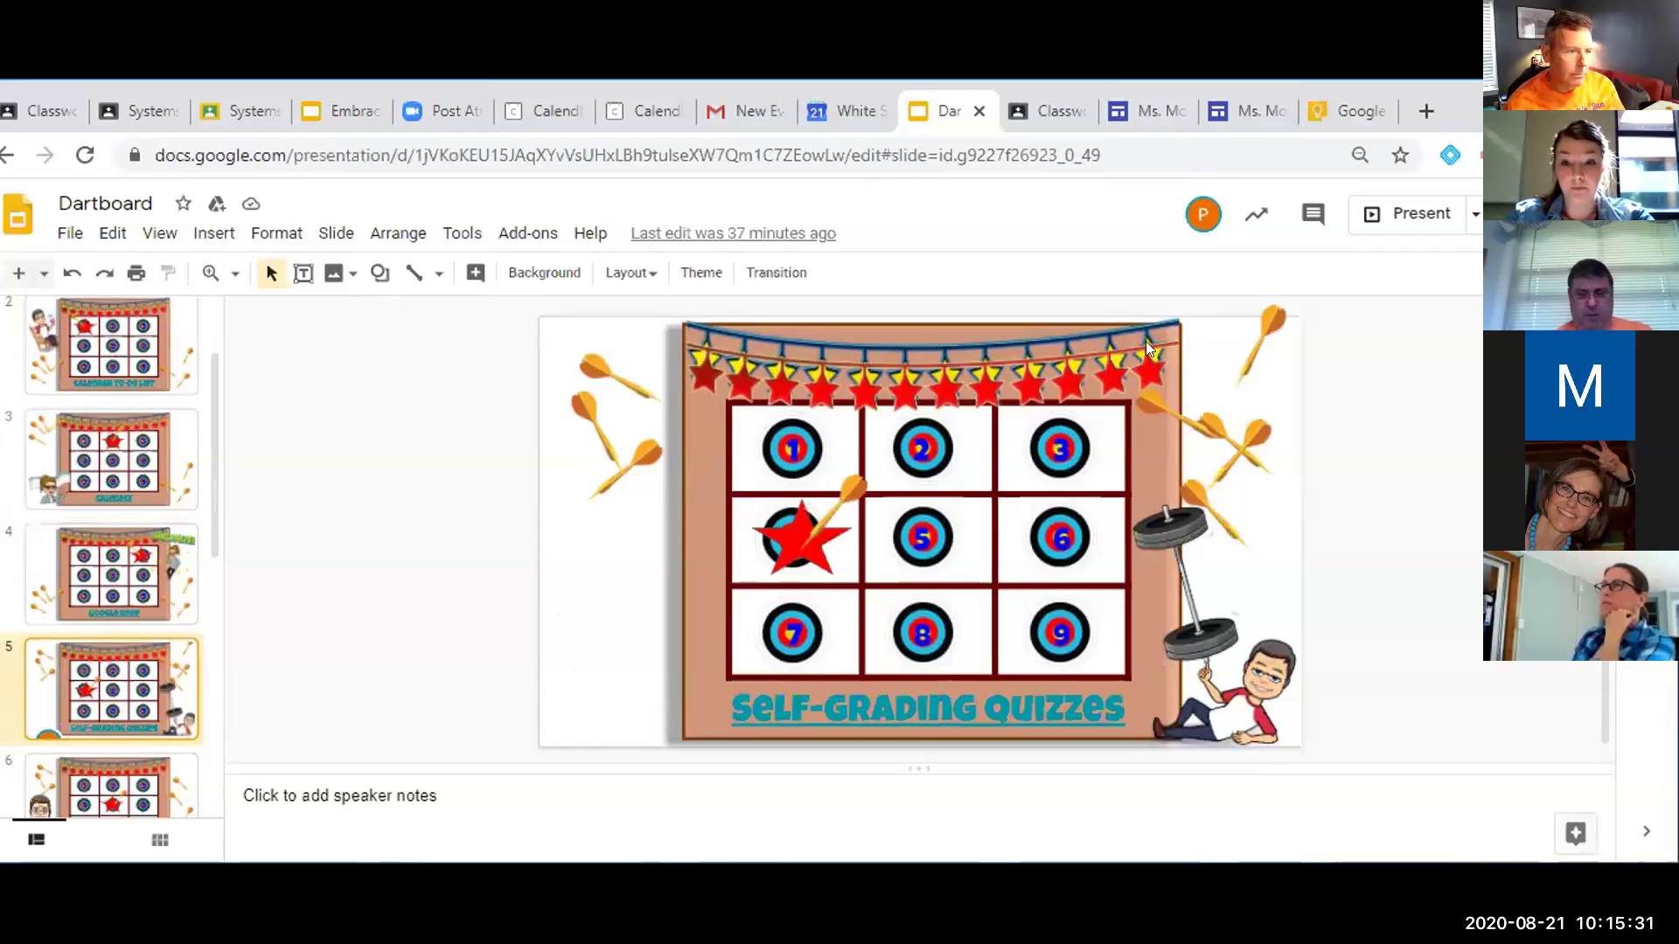
pyautogui.click(1346, 109)
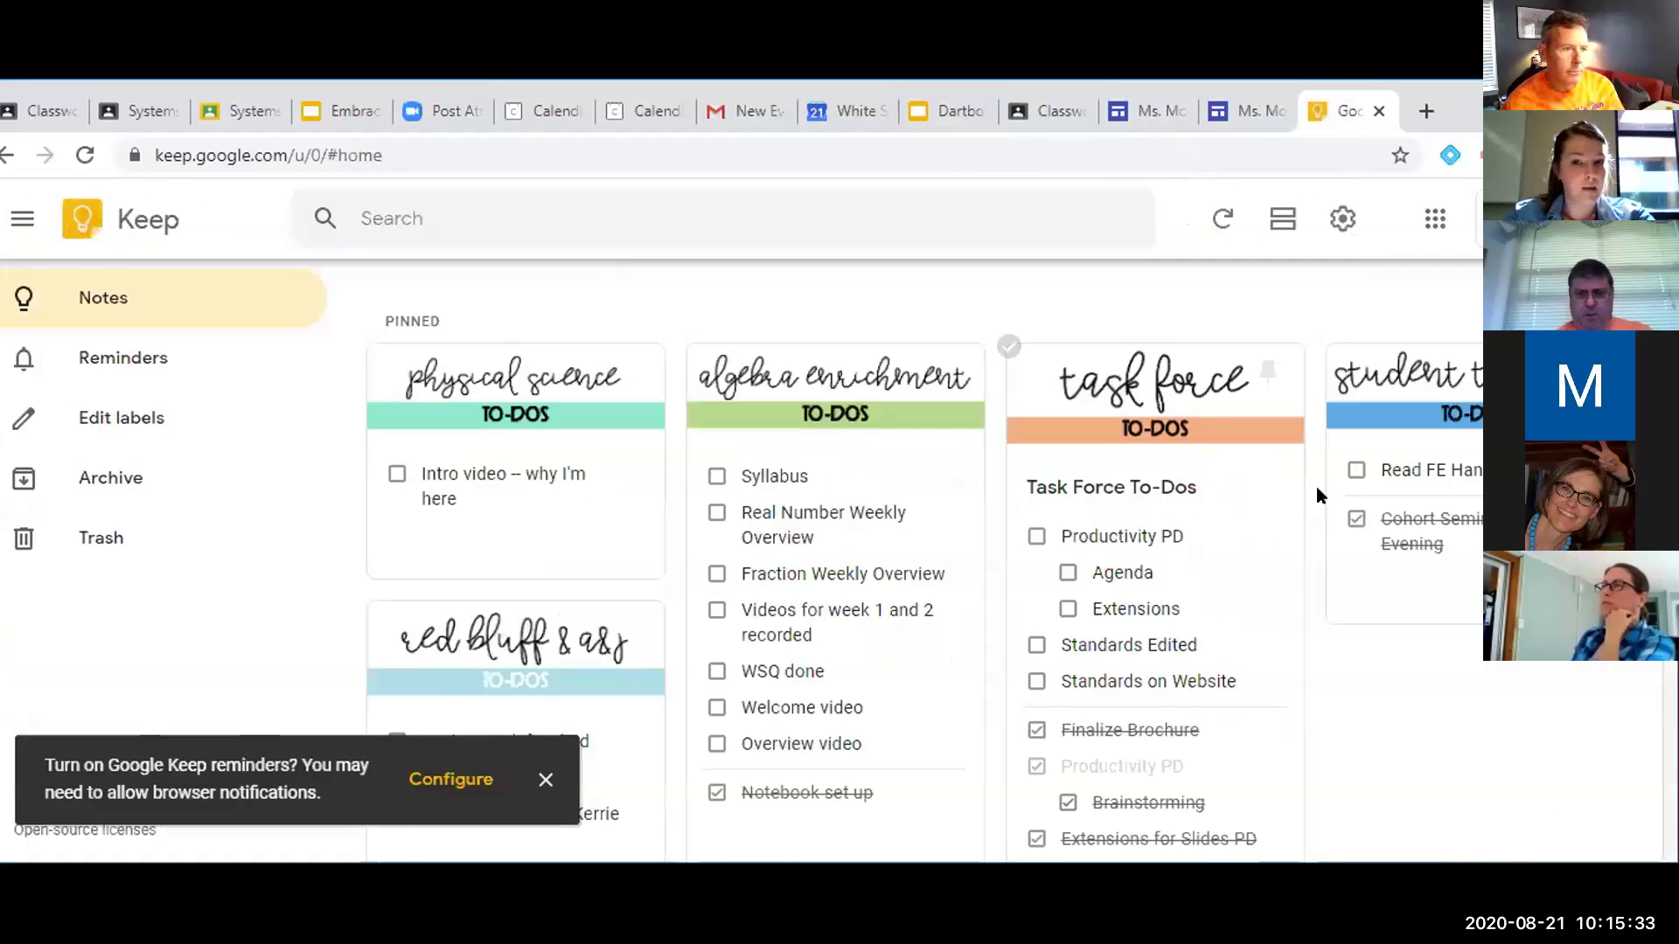
pyautogui.scroll(1, 1315, 486)
pyautogui.scroll(1, 1315, 486)
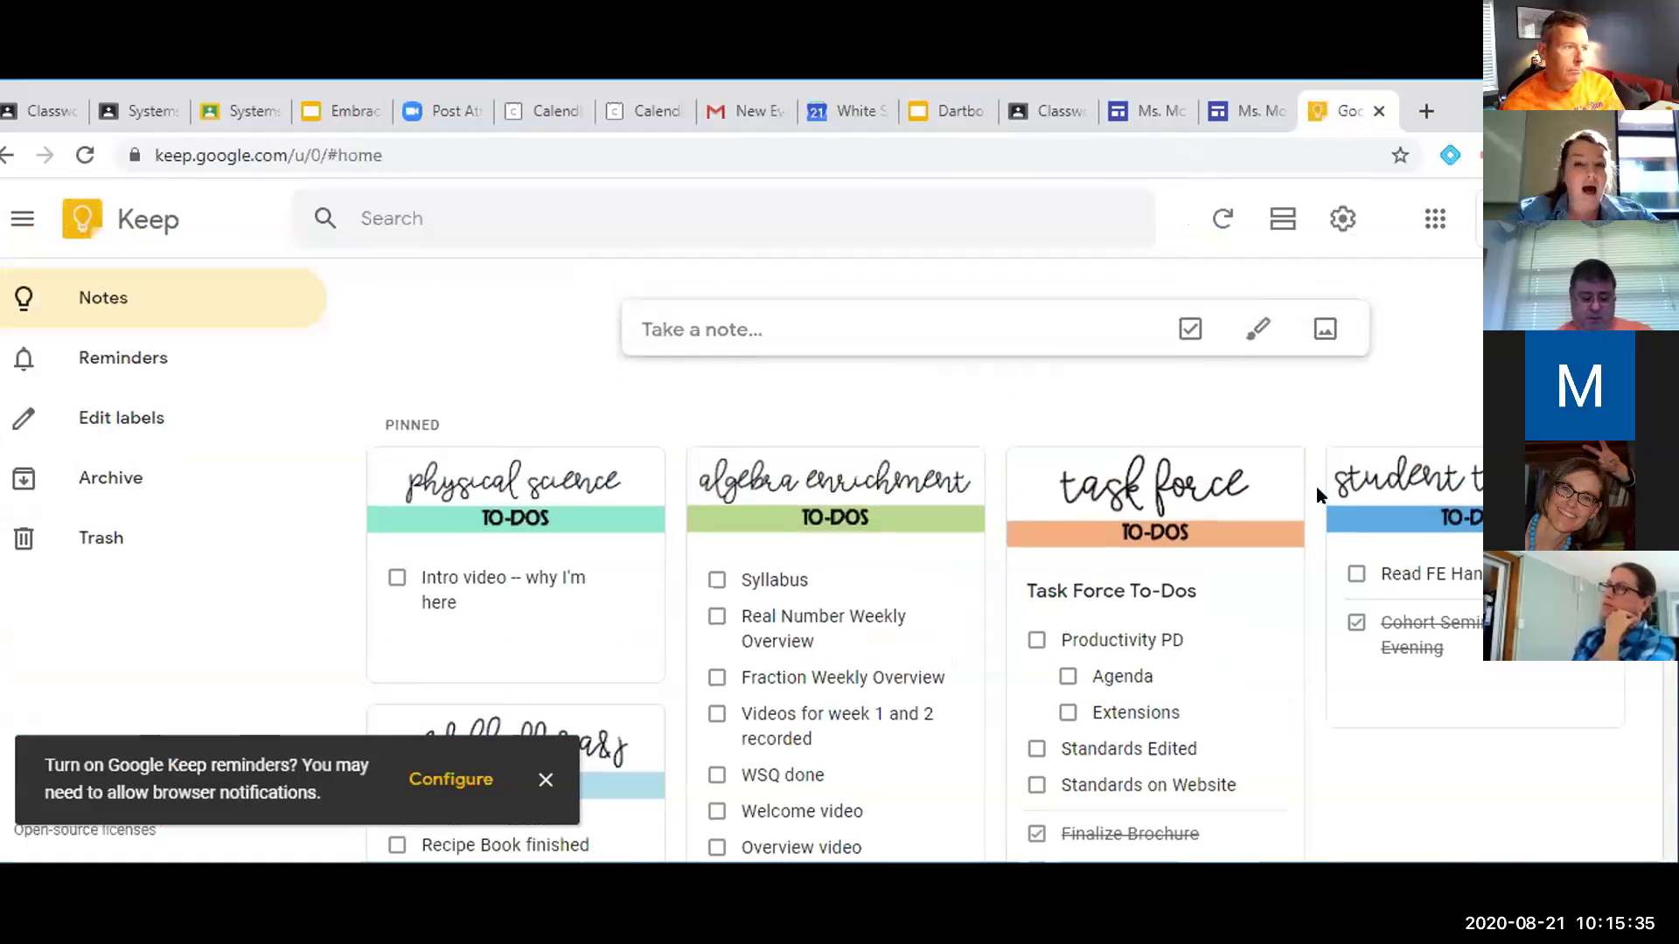
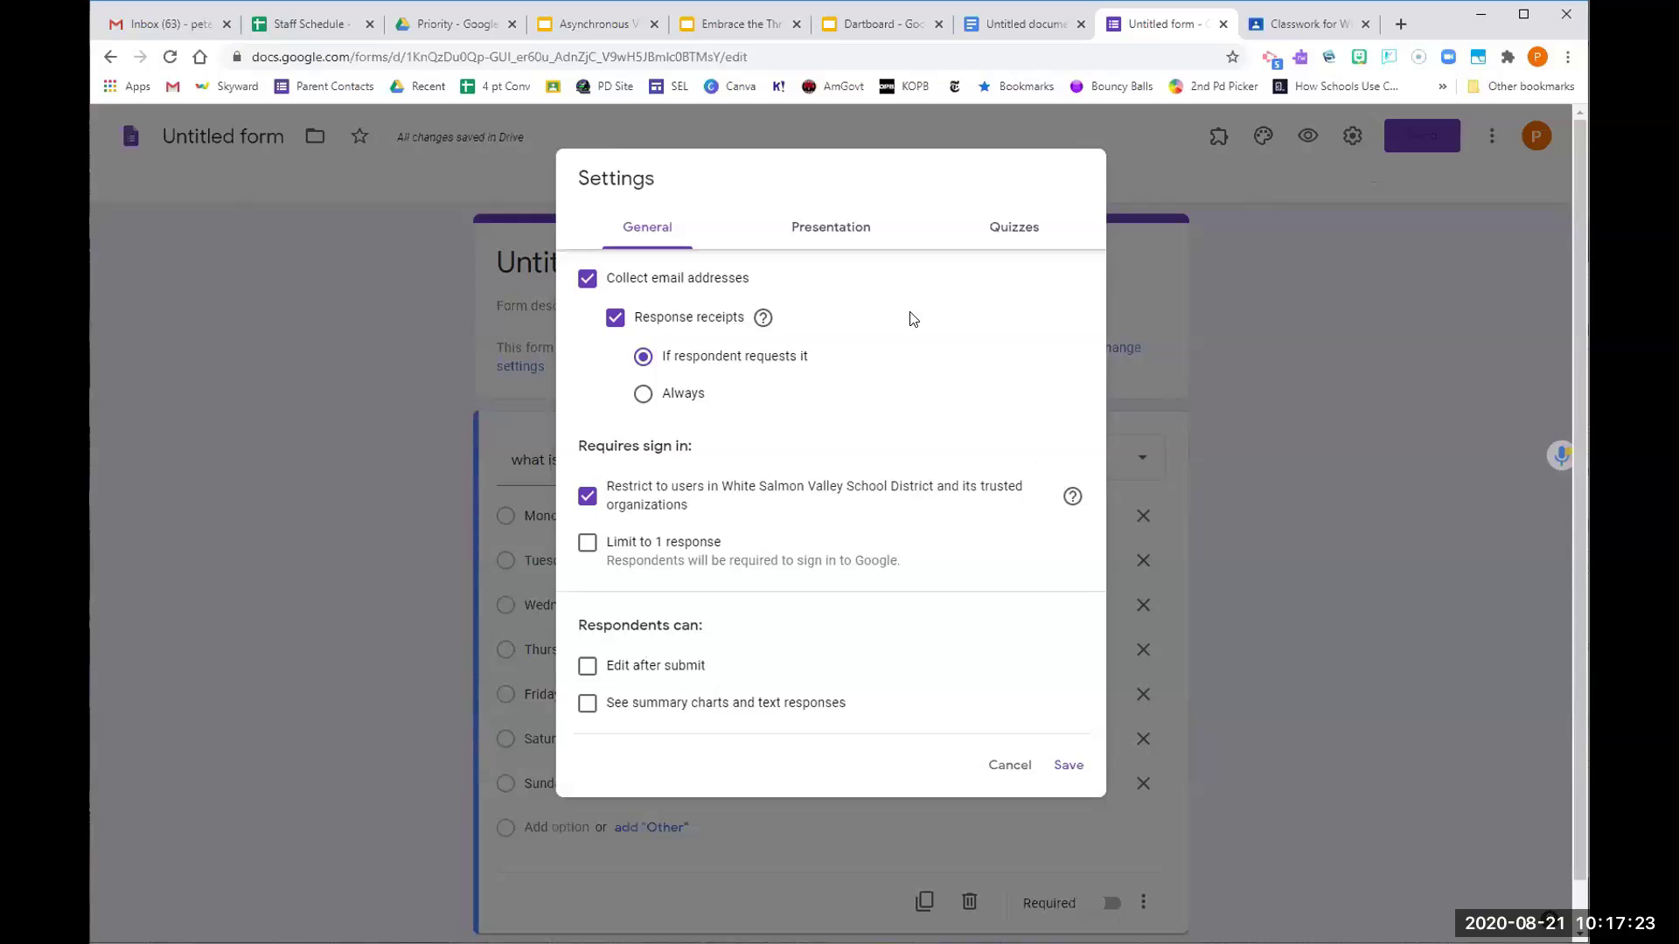
# Make the form a quiz with grades released immediately after each submission, then save
pyautogui.click(1019, 236)
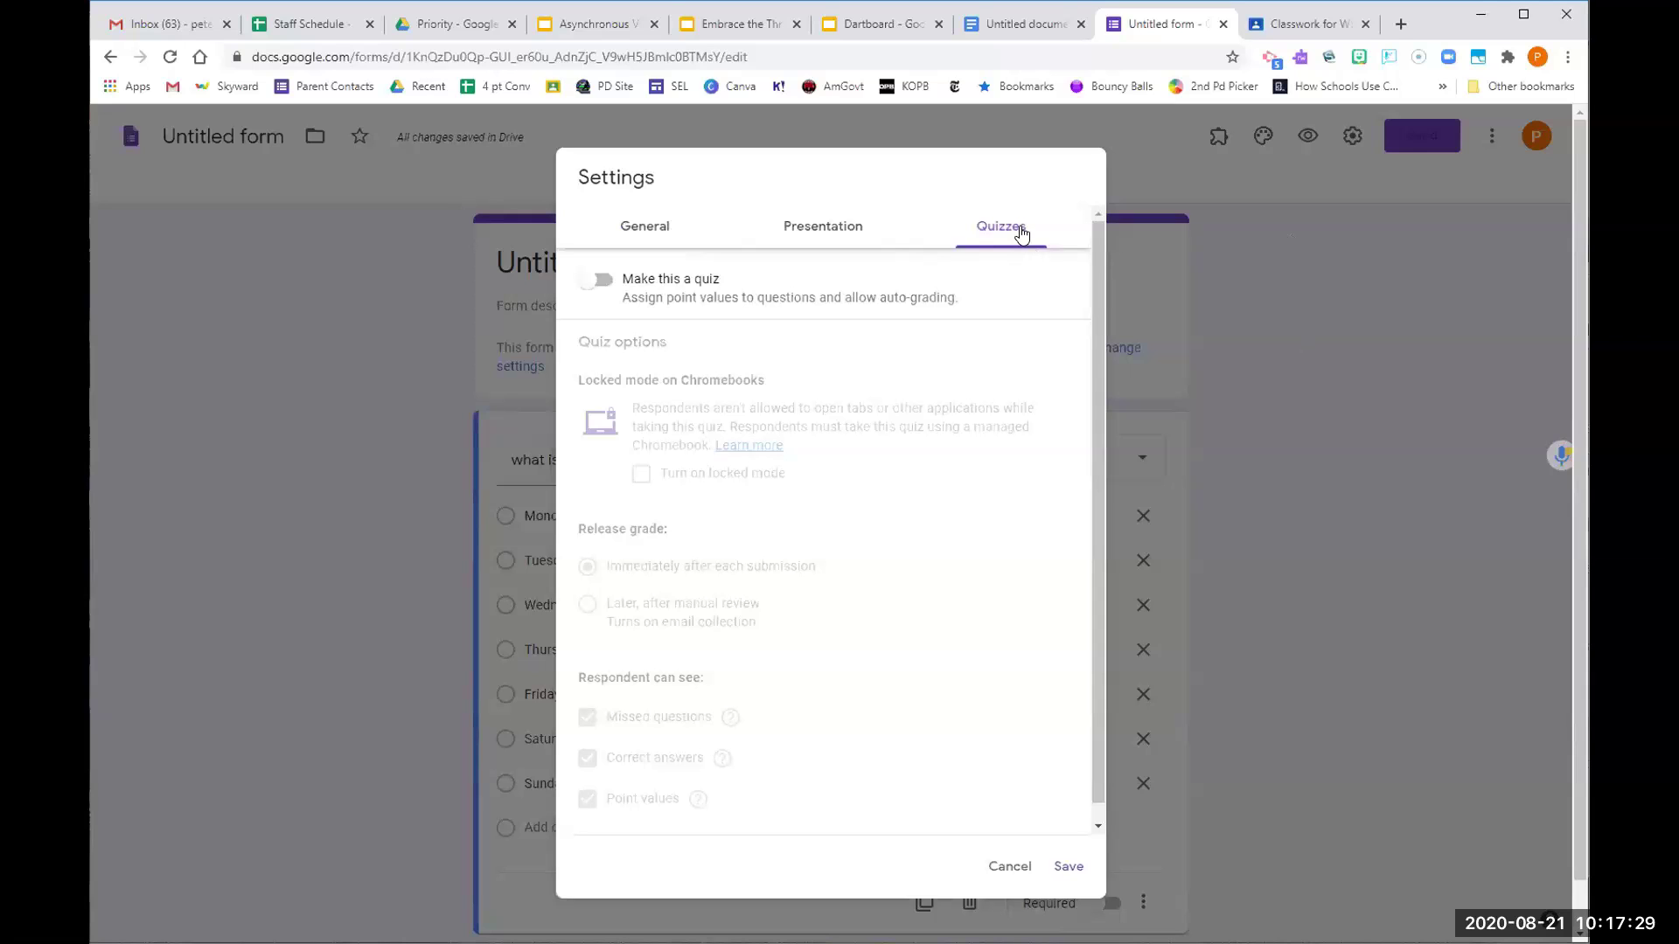
pyautogui.click(599, 283)
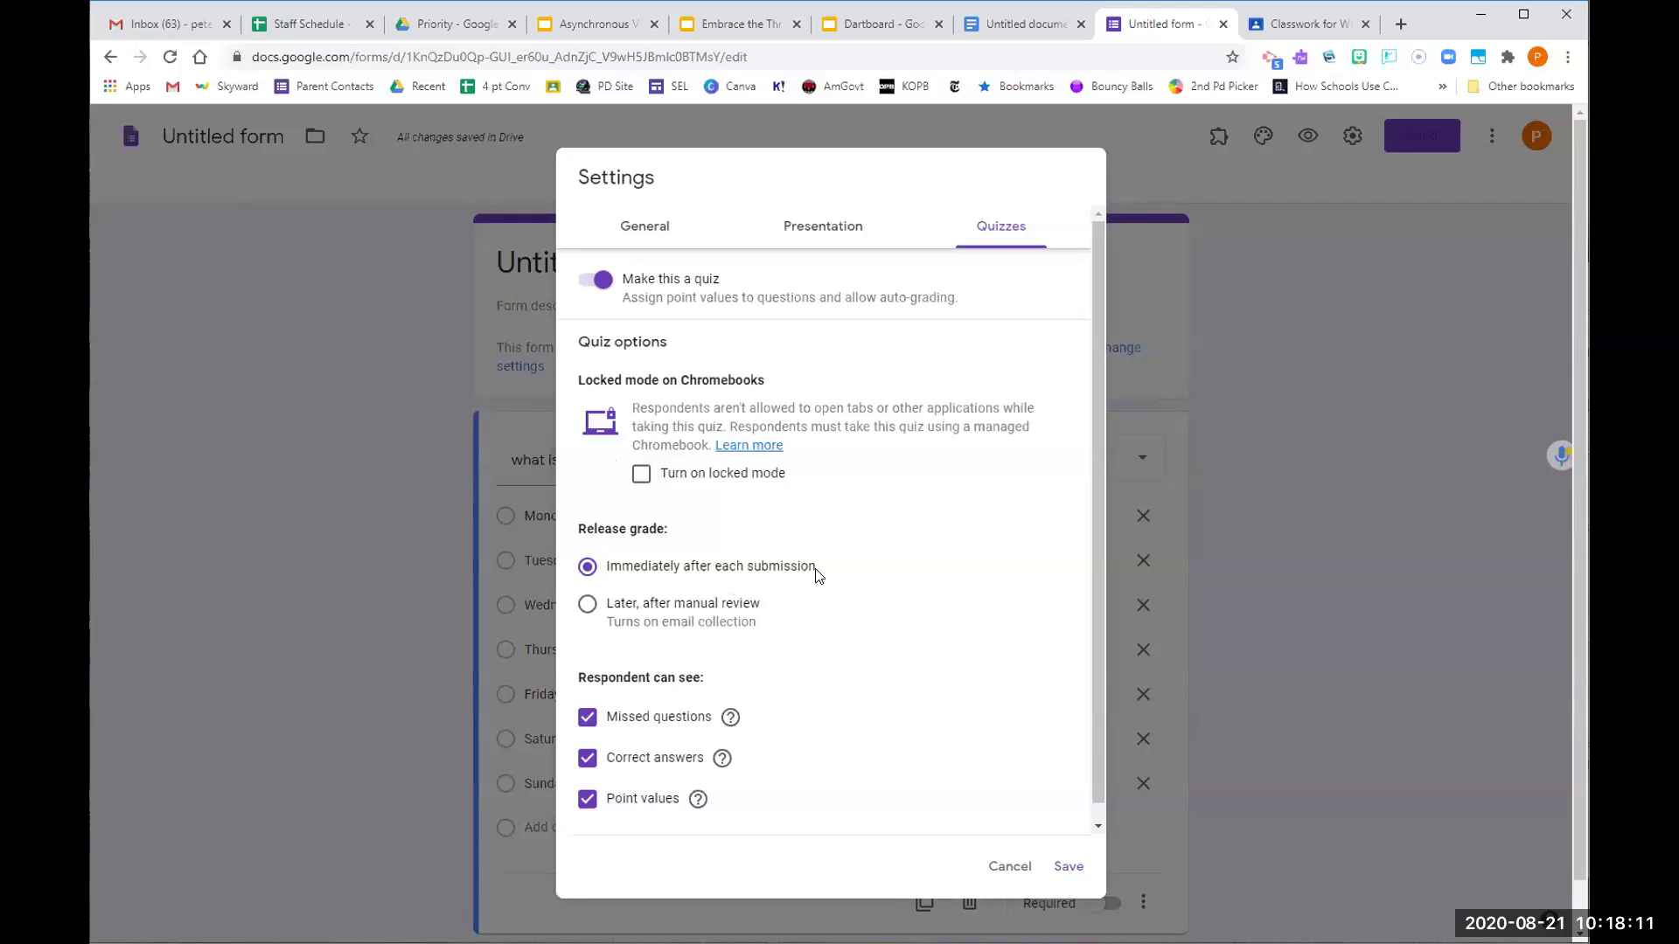
pyautogui.click(593, 604)
pyautogui.click(590, 570)
pyautogui.click(1068, 866)
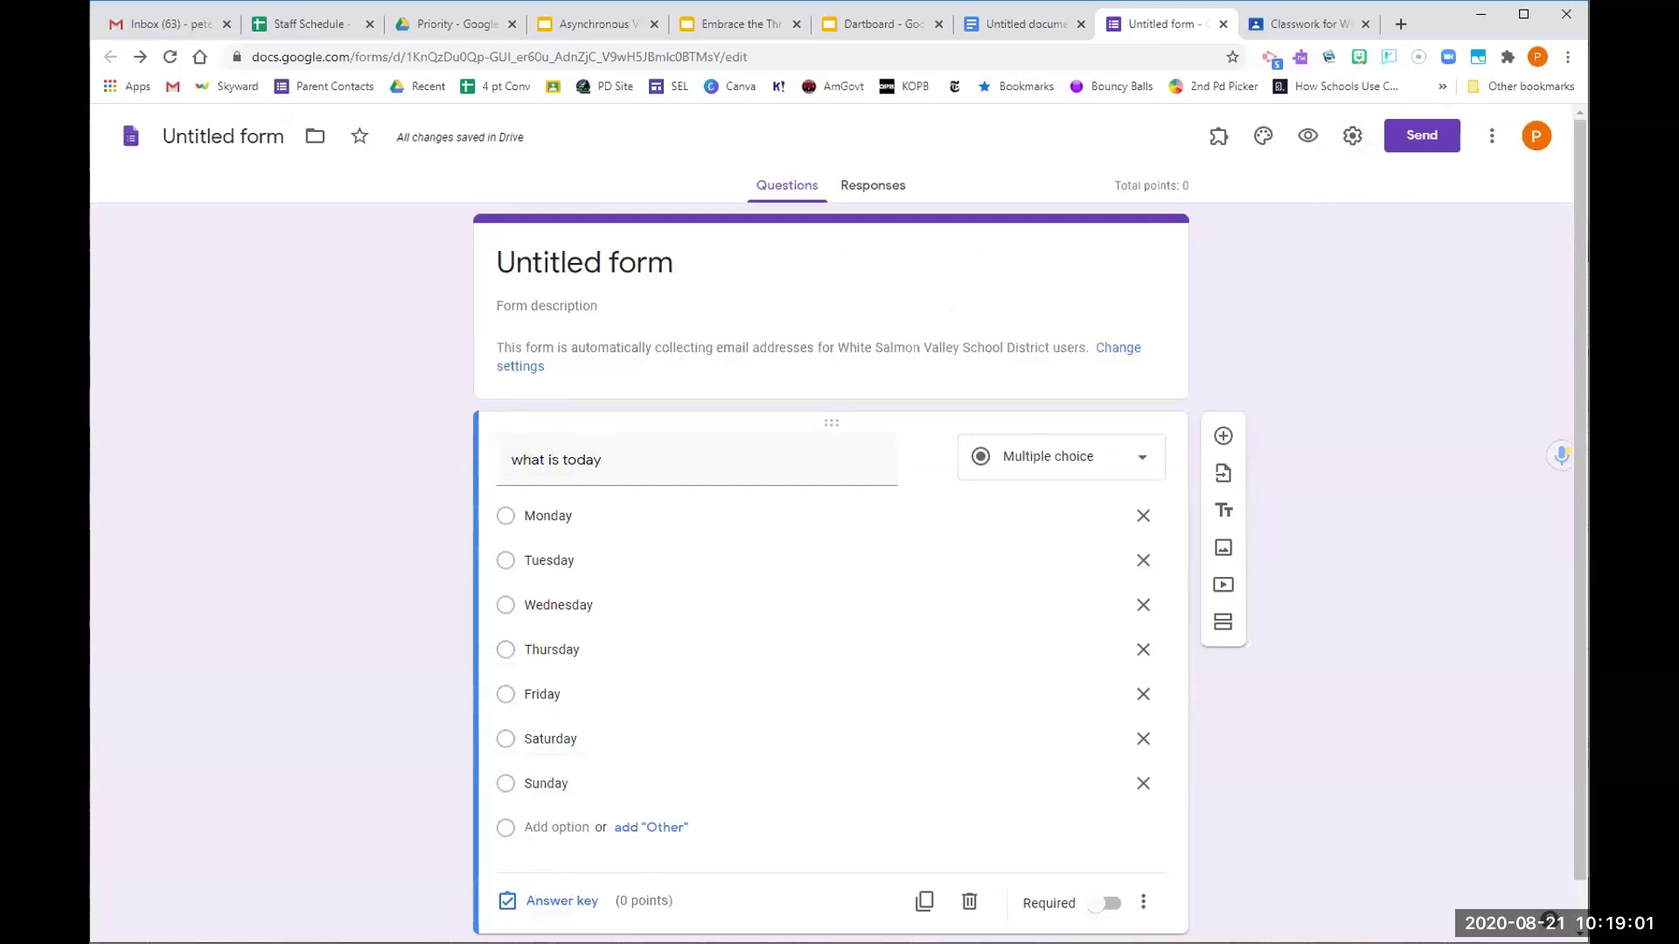
# In the answer key, make Friday correct for 'what is today', worth 6 points
pyautogui.click(544, 908)
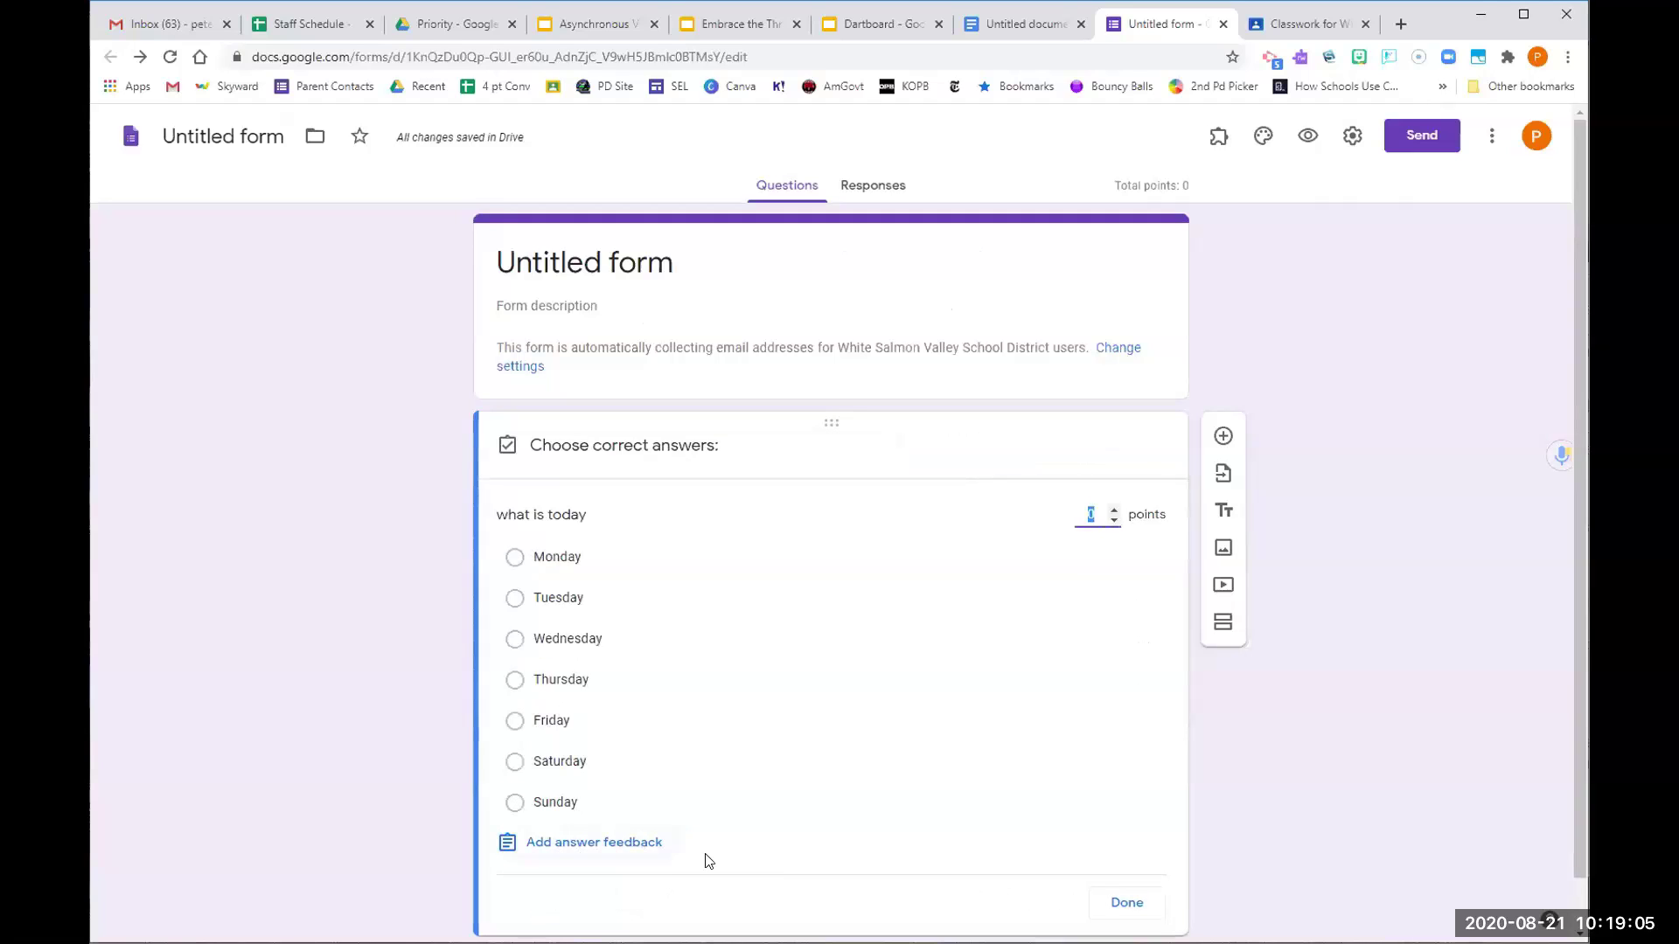
pyautogui.click(1113, 510)
pyautogui.click(1113, 510)
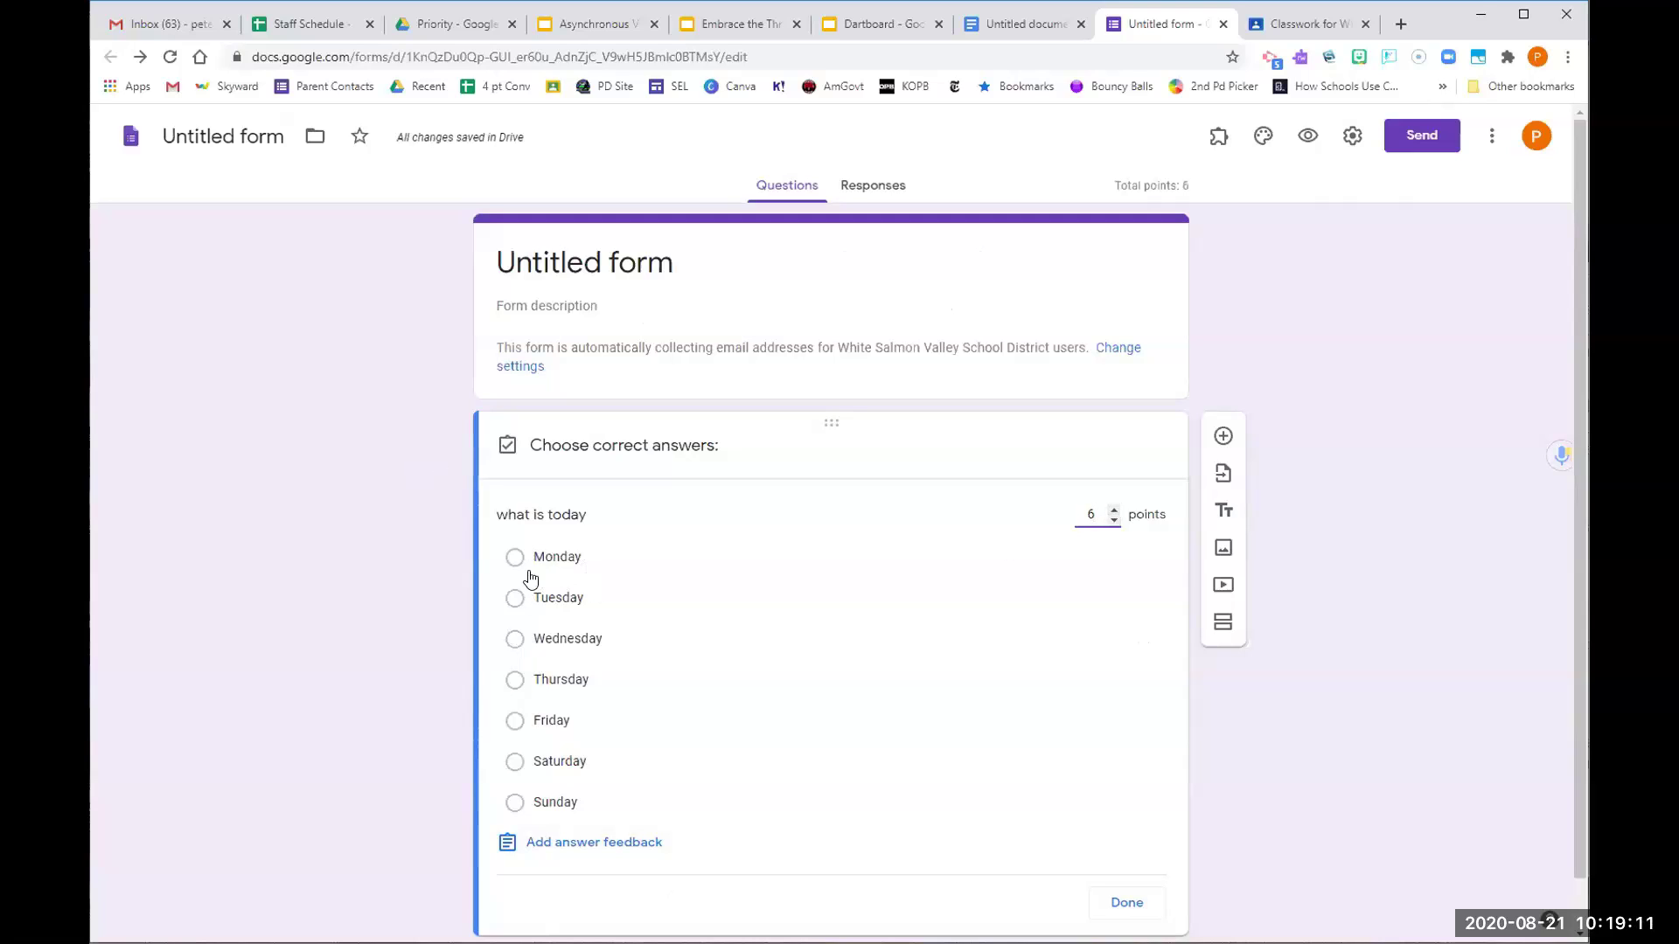
pyautogui.click(510, 728)
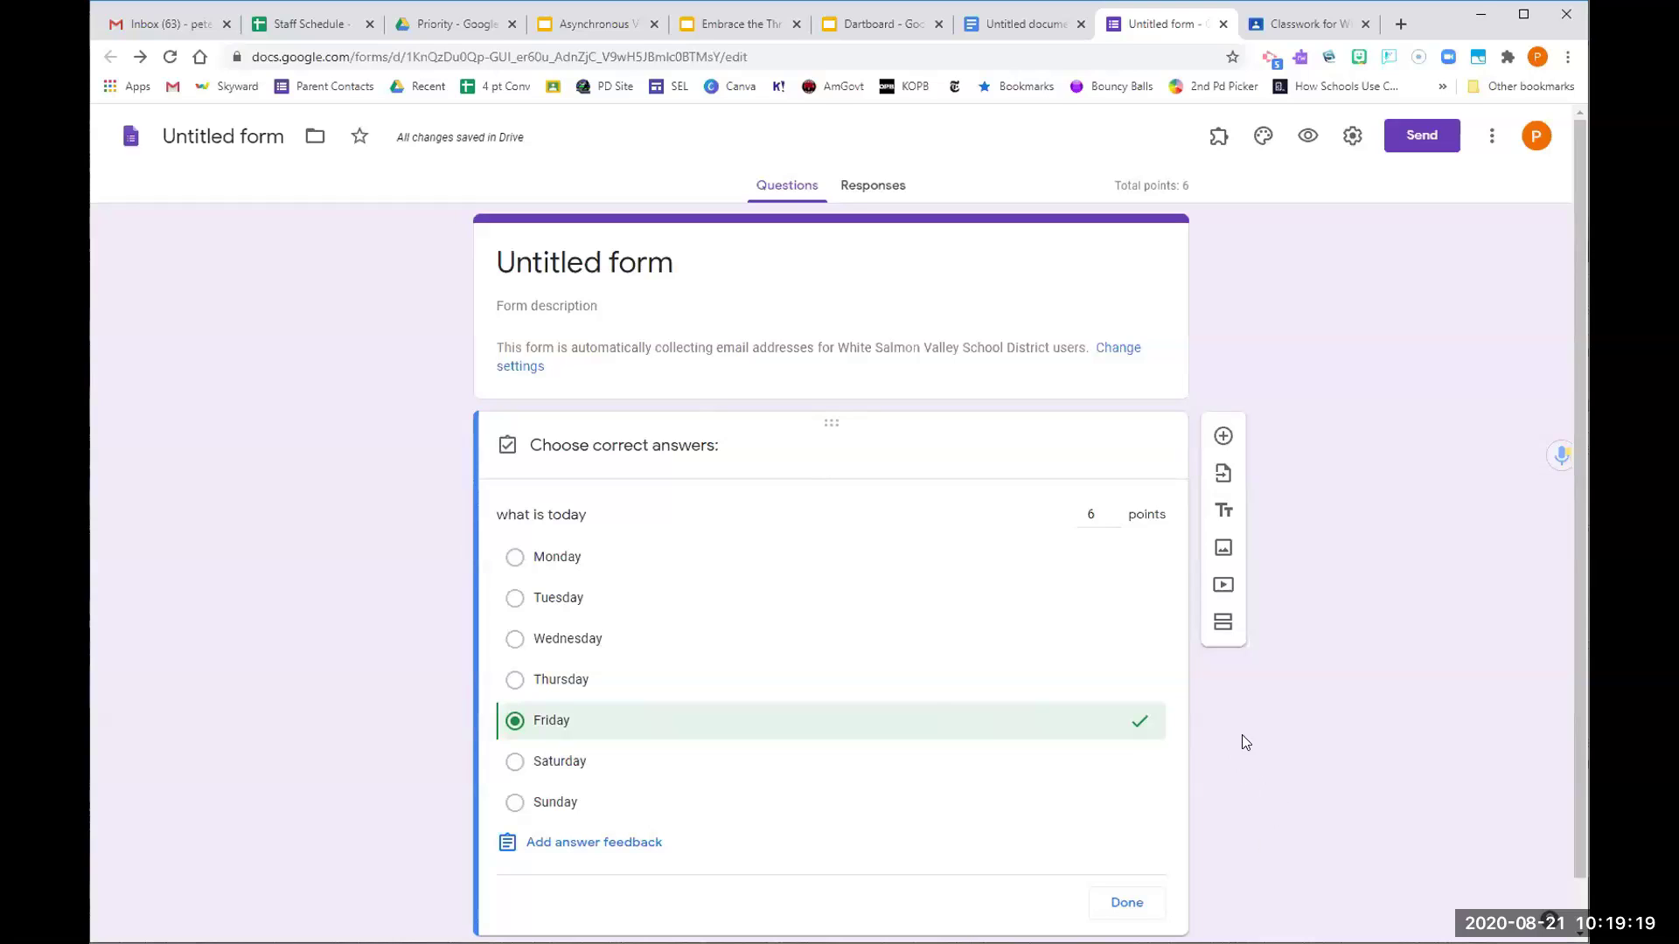
pyautogui.click(1127, 902)
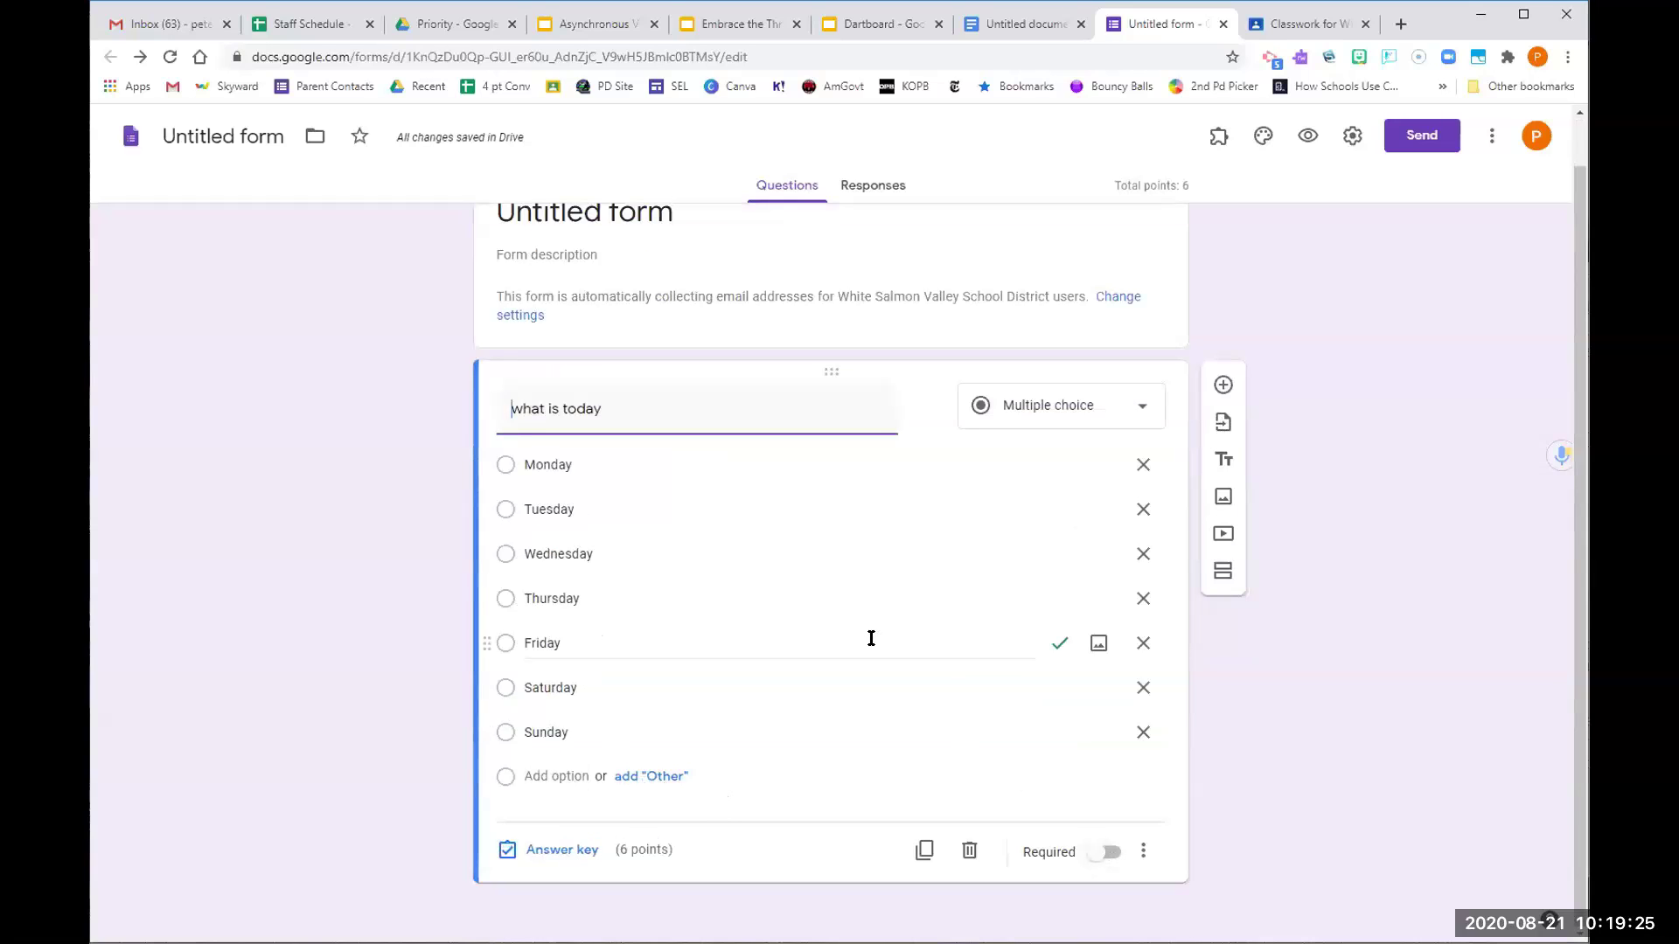
# Submit a Friday test response, confirm the 6/6 score, and return to the editor
pyautogui.click(1307, 136)
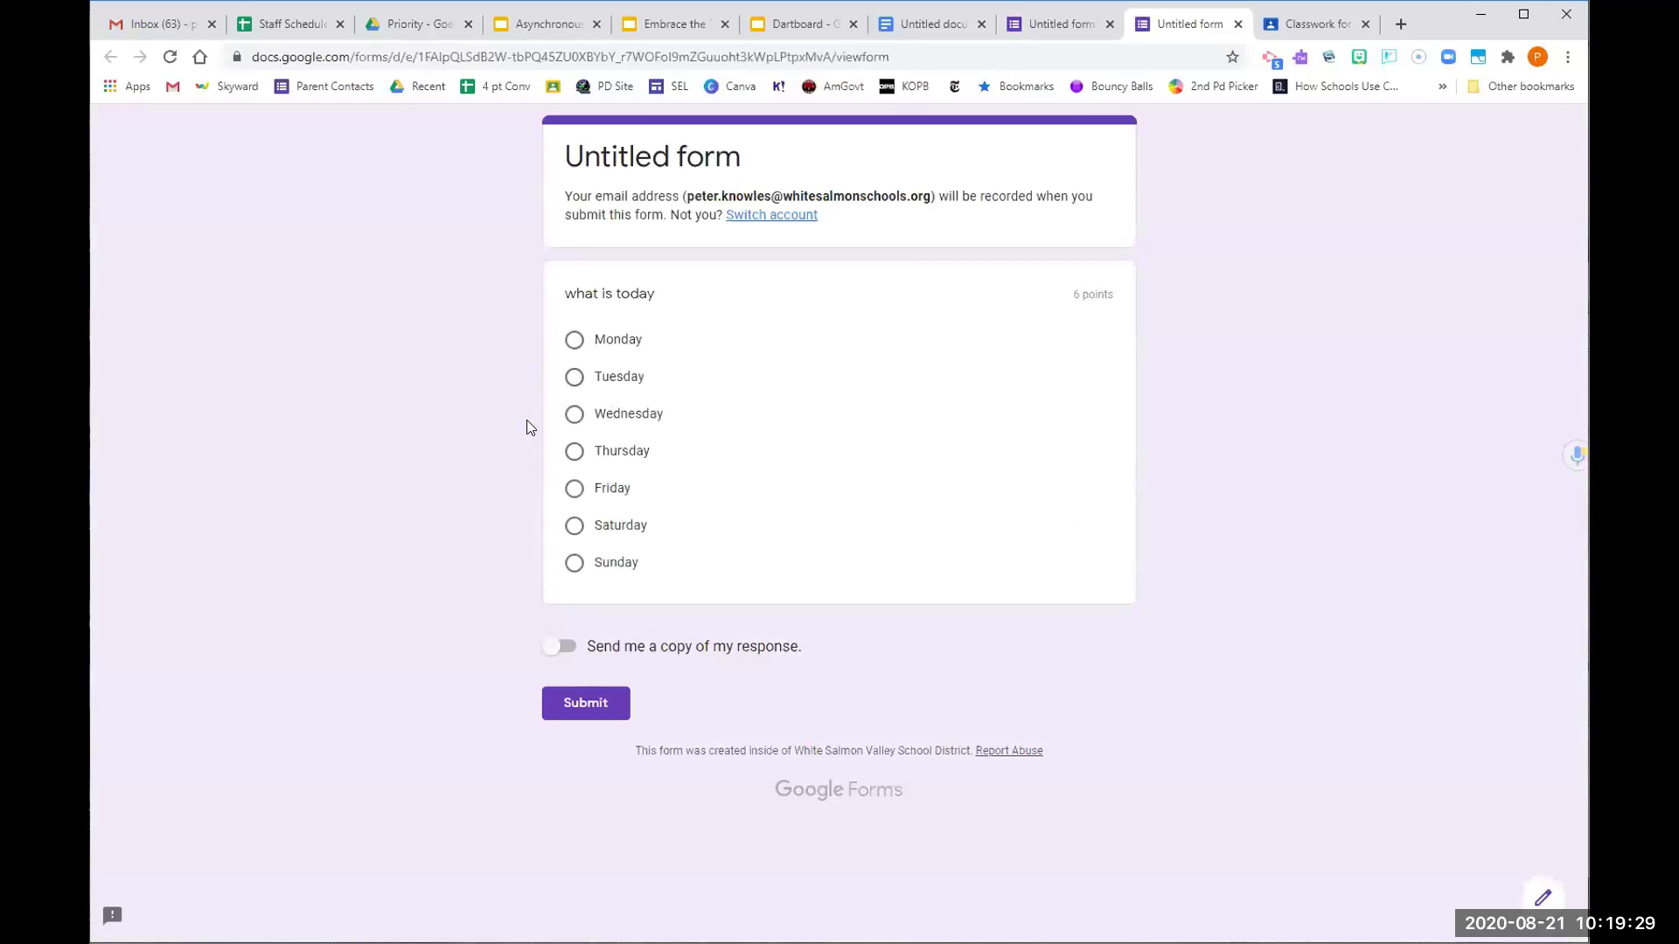
pyautogui.click(574, 489)
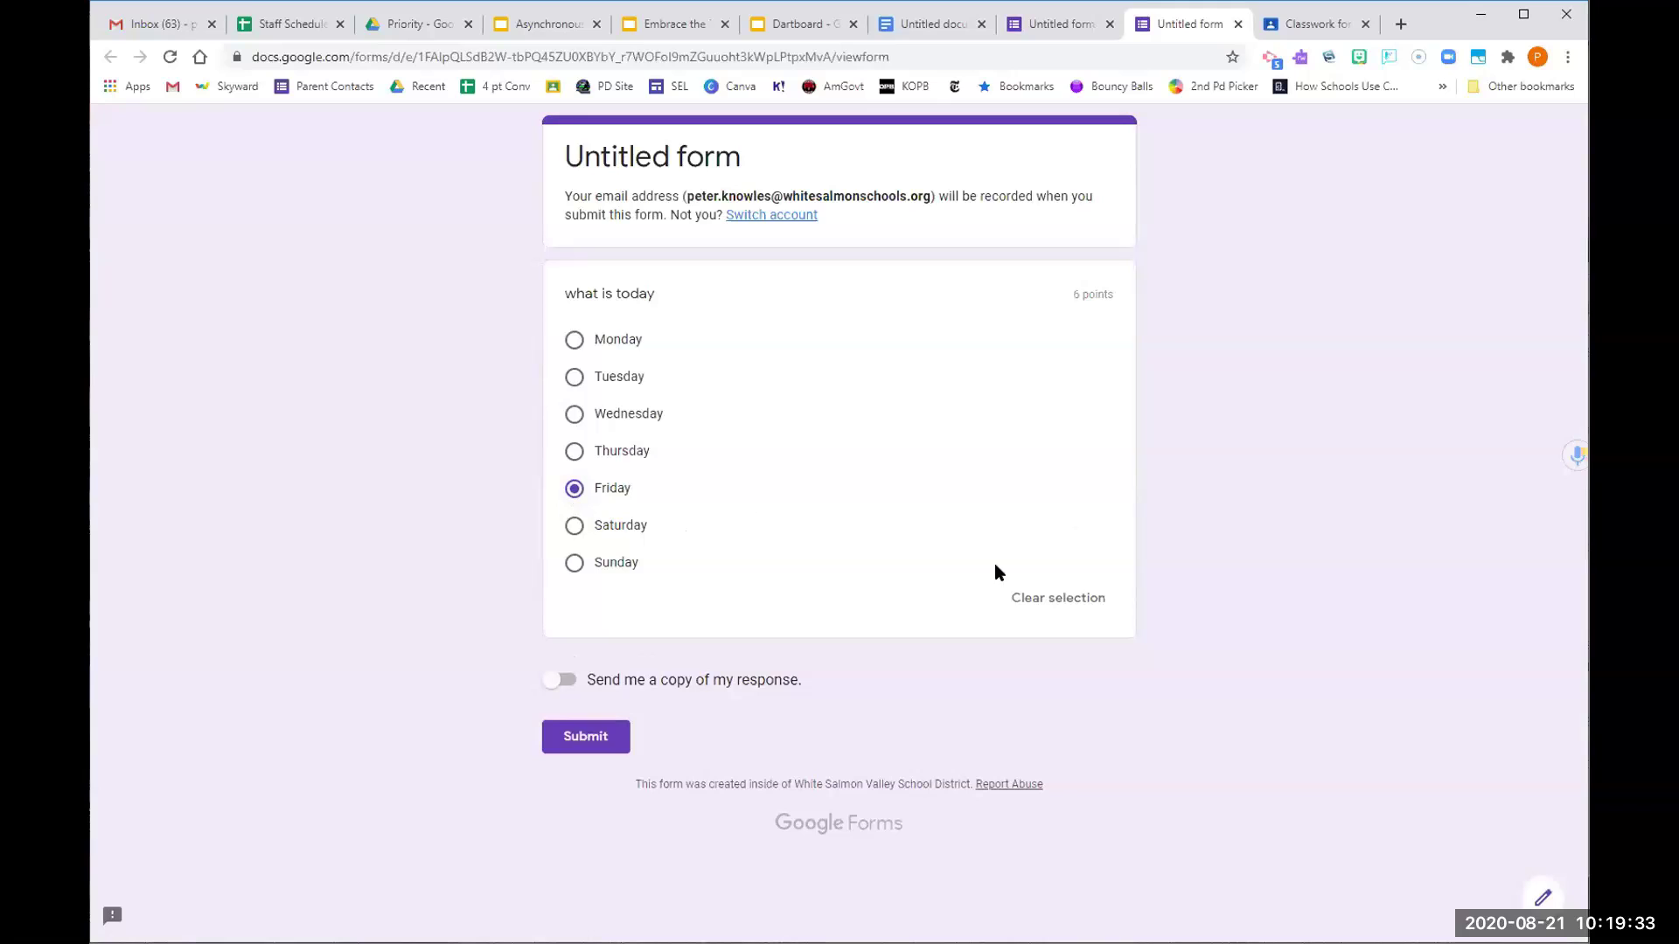
pyautogui.click(589, 737)
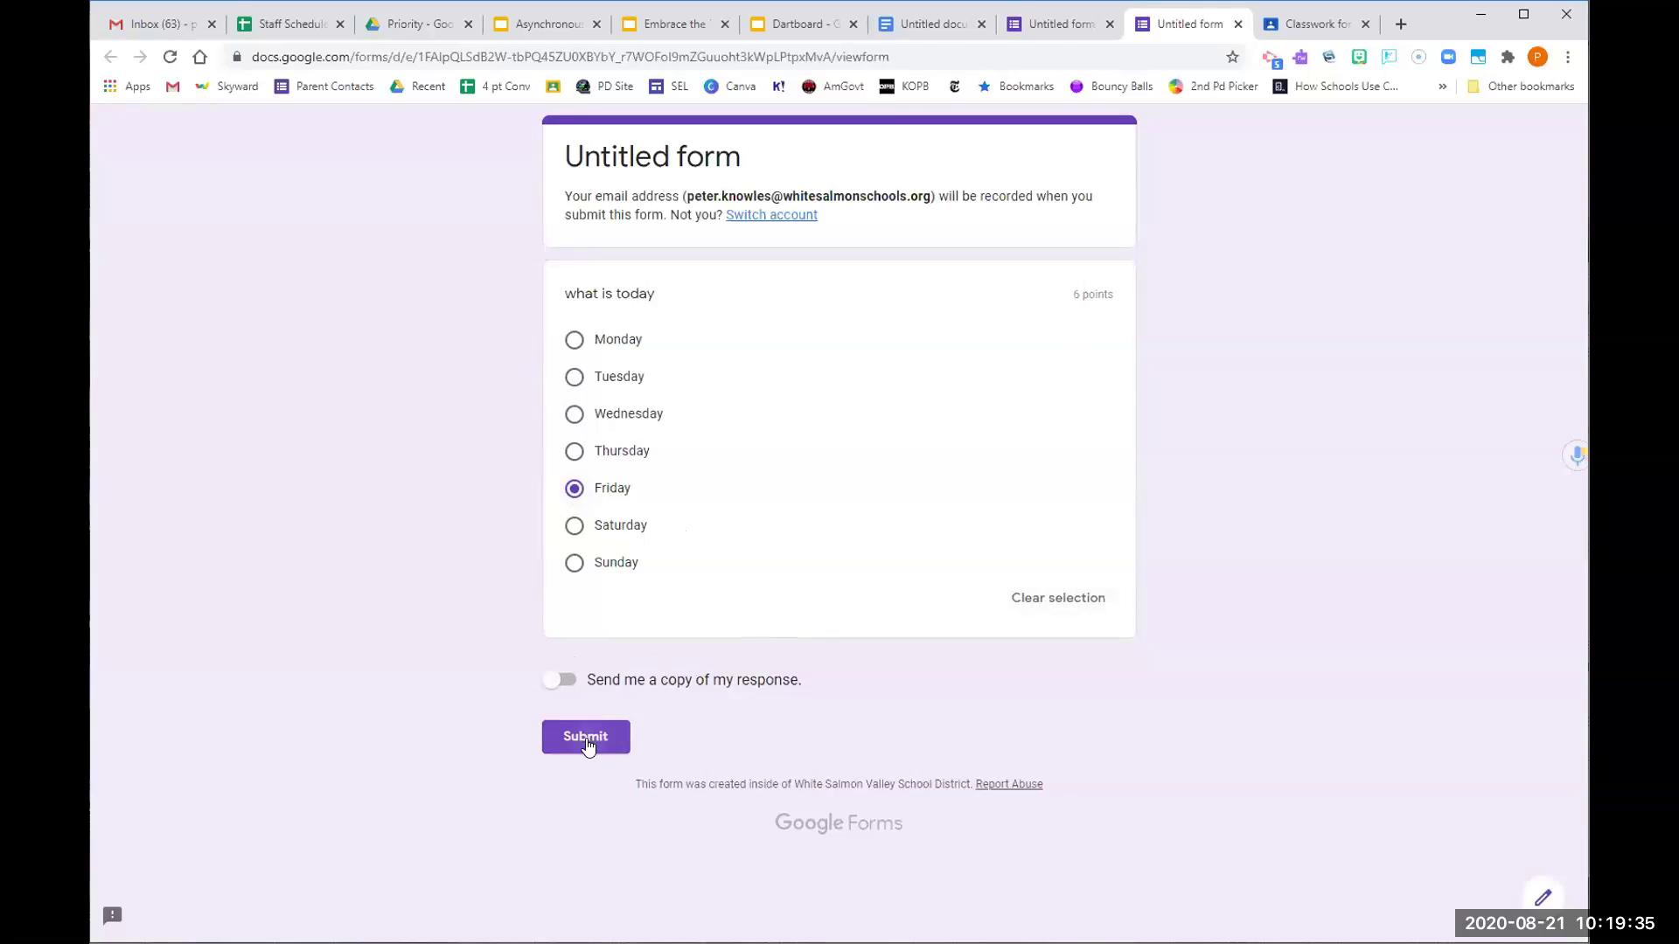
pyautogui.click(645, 259)
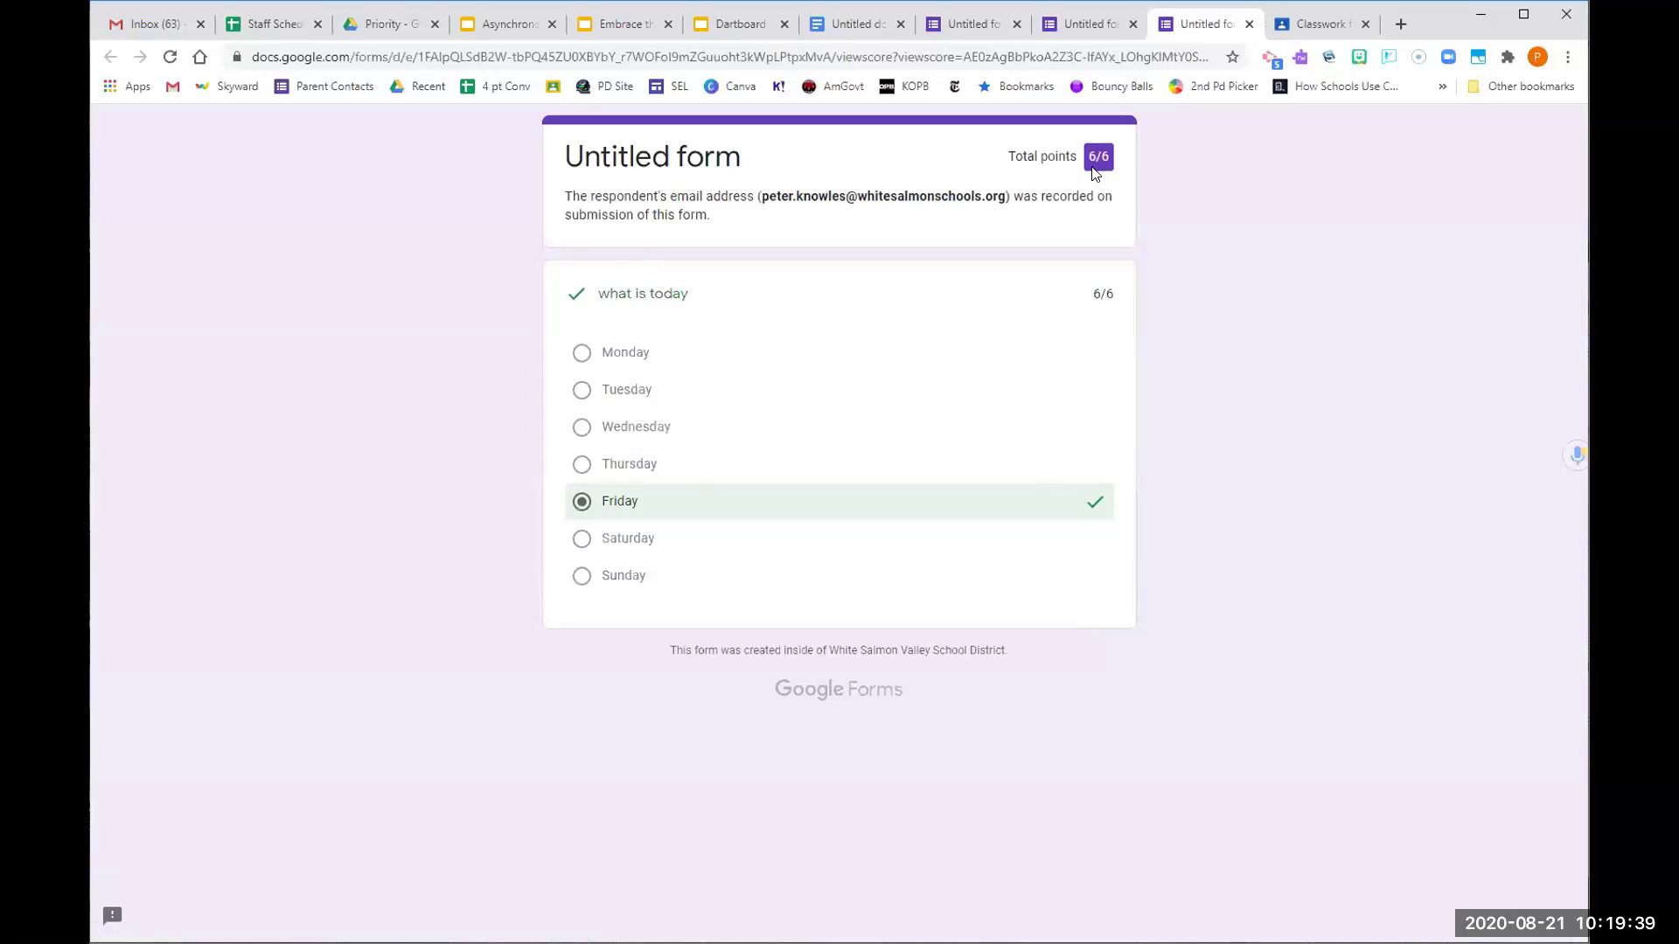
pyautogui.click(1090, 24)
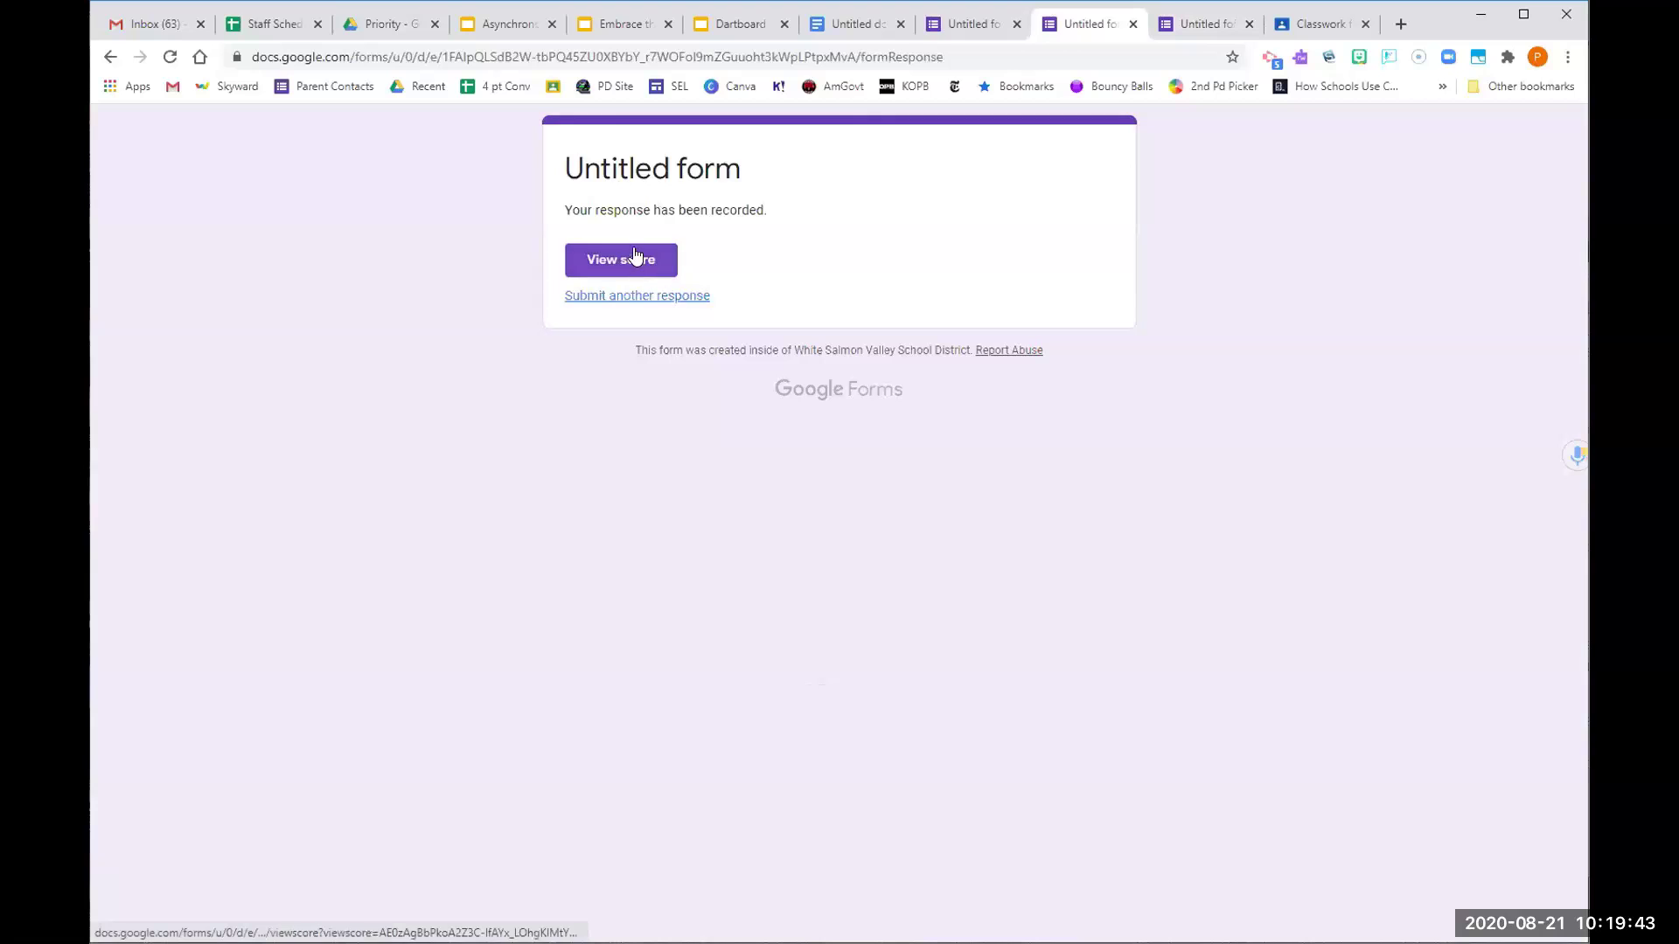
pyautogui.click(978, 23)
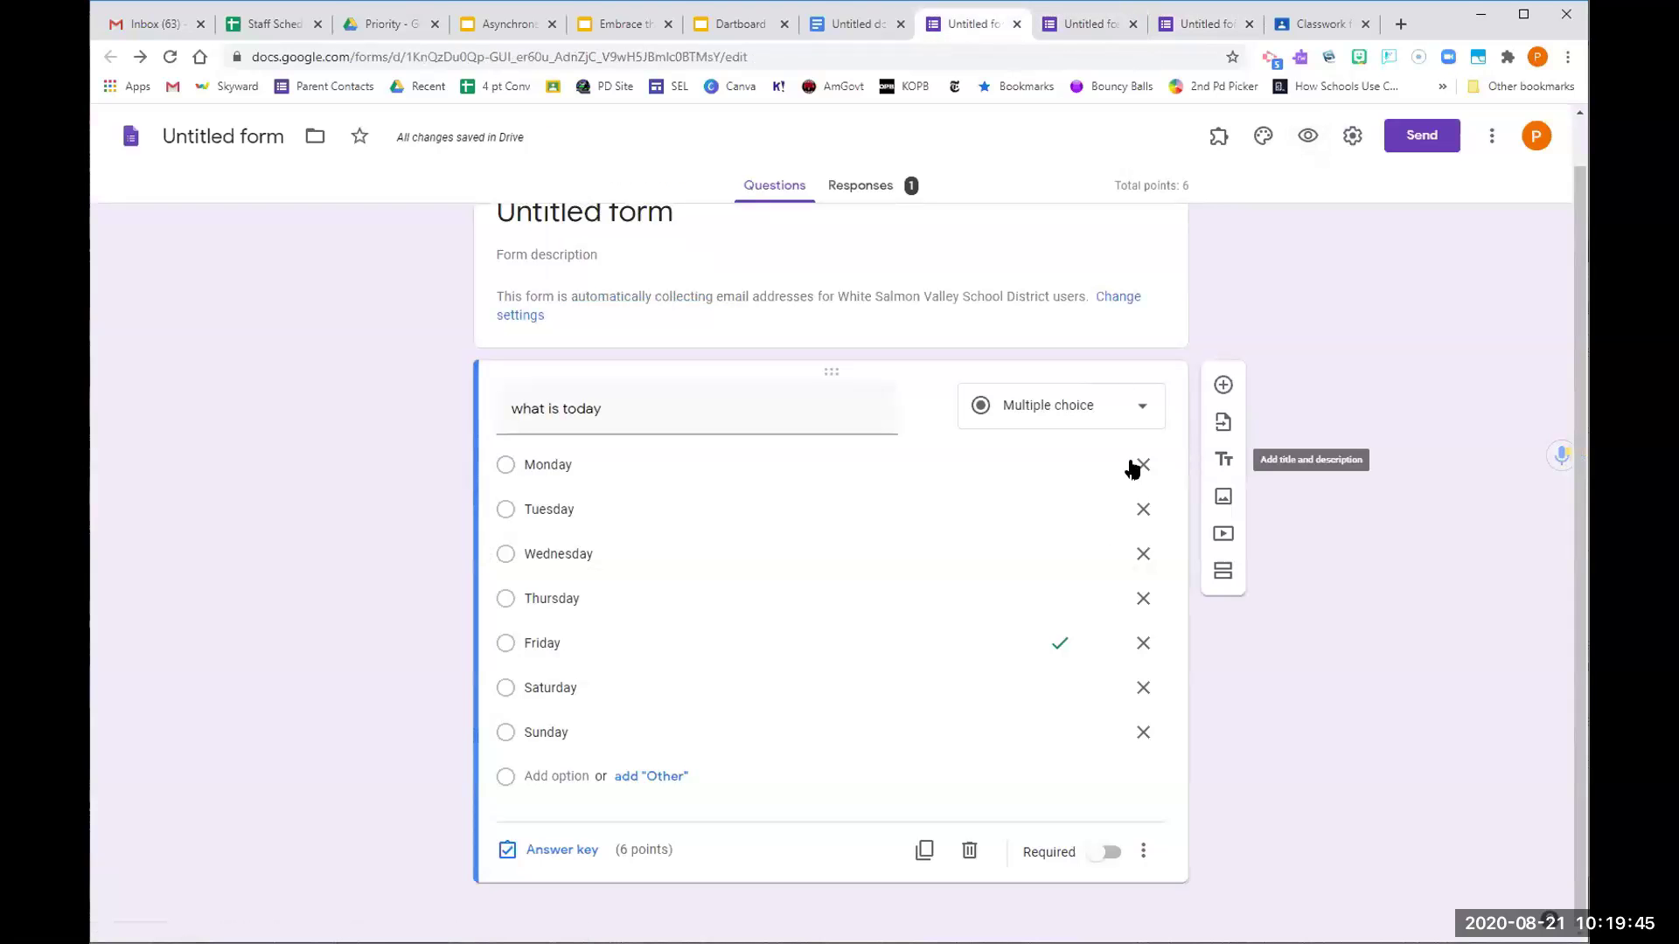
# Change the quiz grade release to Later, after manual review, and save
pyautogui.click(1351, 140)
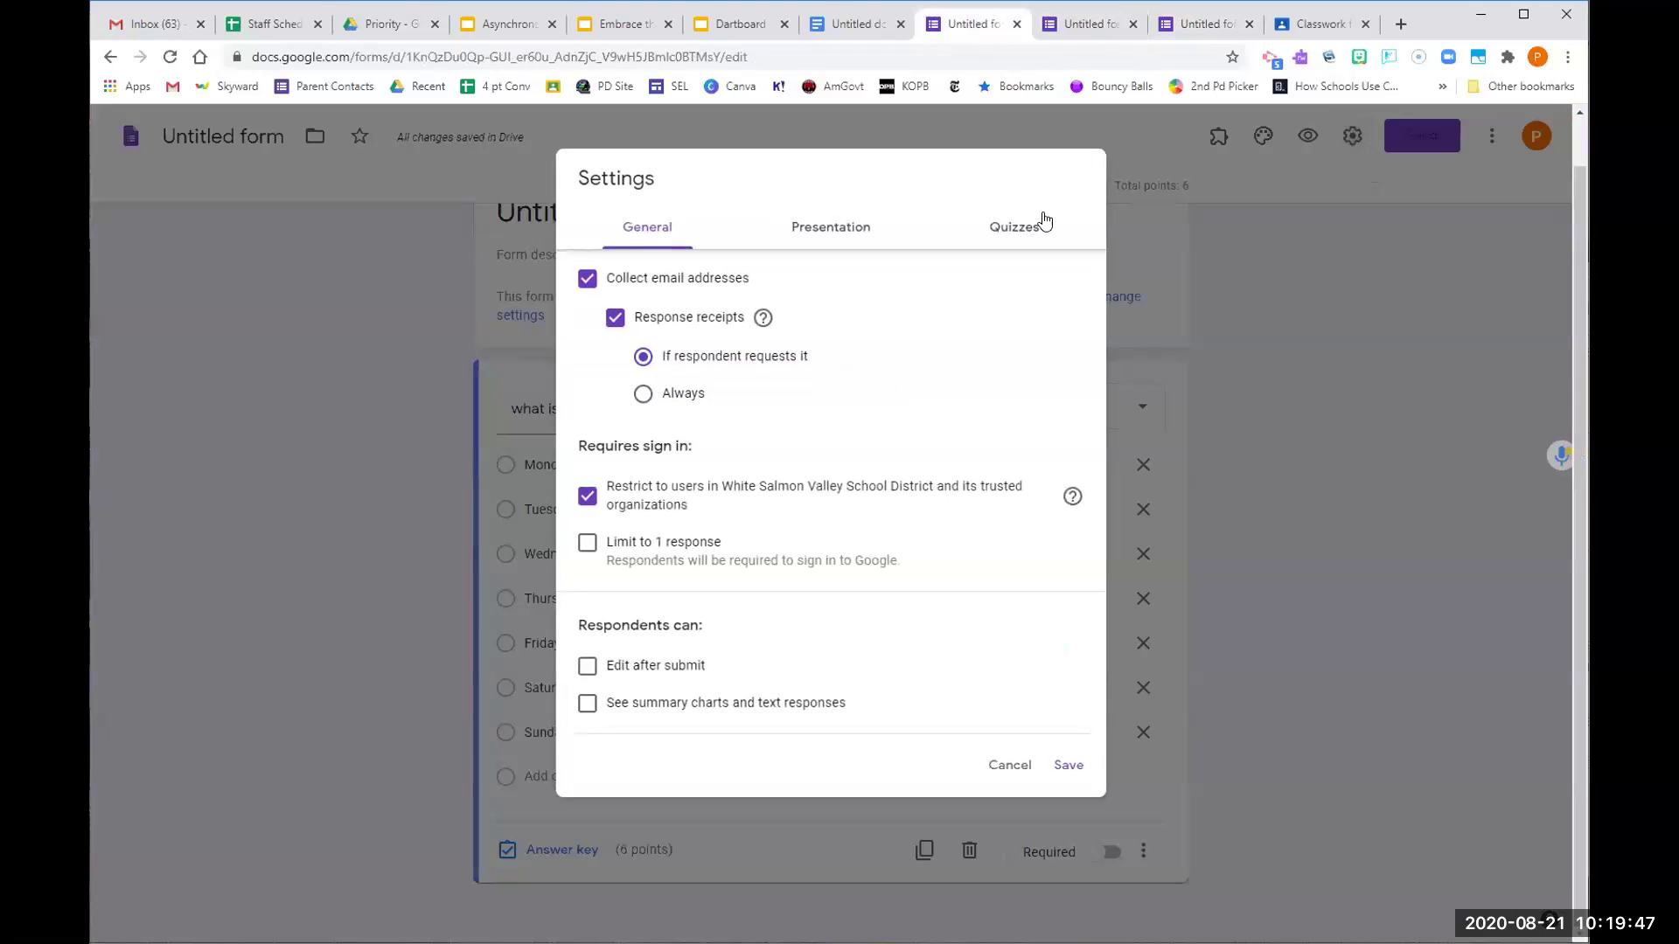
pyautogui.click(1005, 238)
pyautogui.click(623, 605)
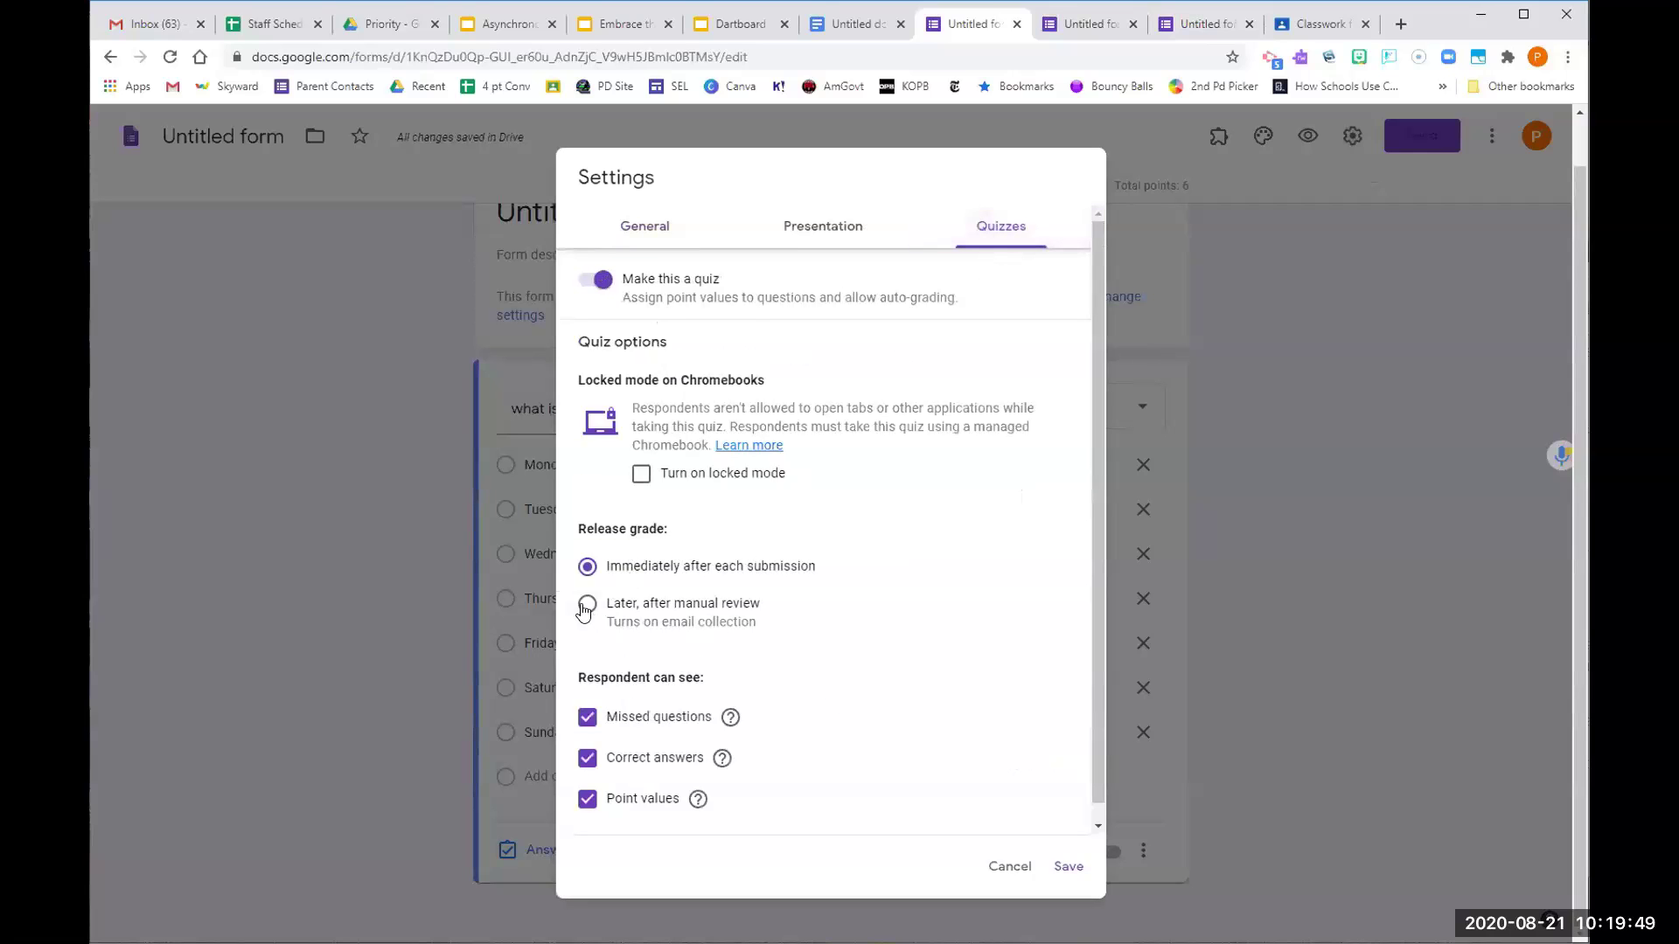
pyautogui.click(1069, 868)
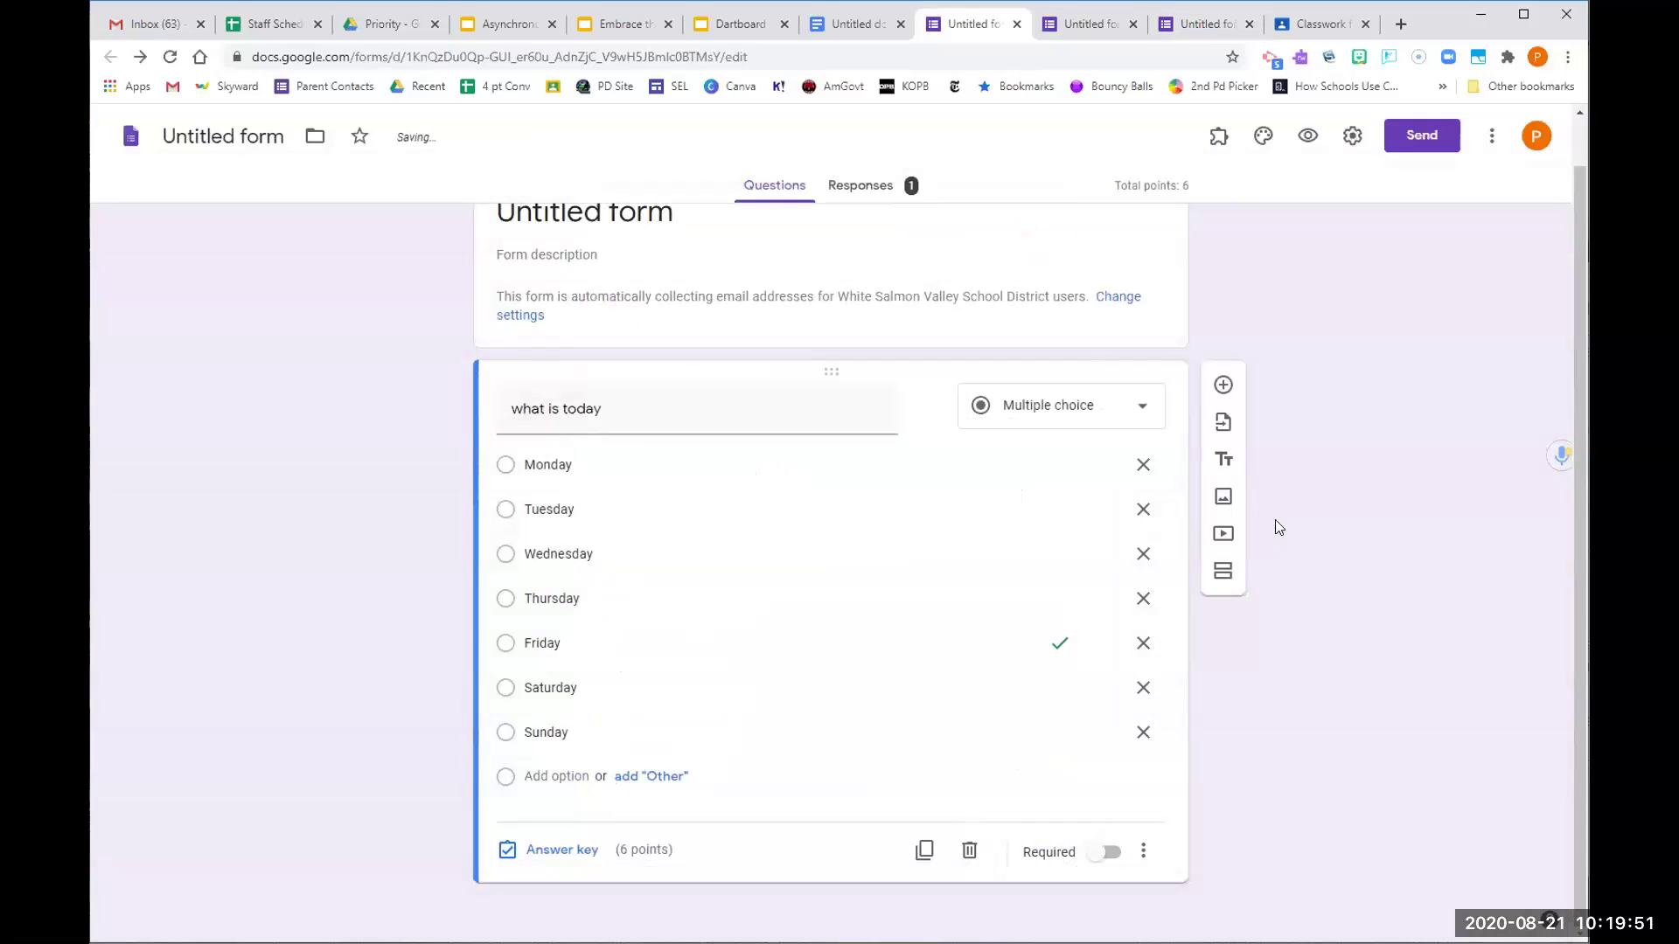
# Submit a Wednesday test response, then switch to the Dartboard slides
pyautogui.click(1306, 135)
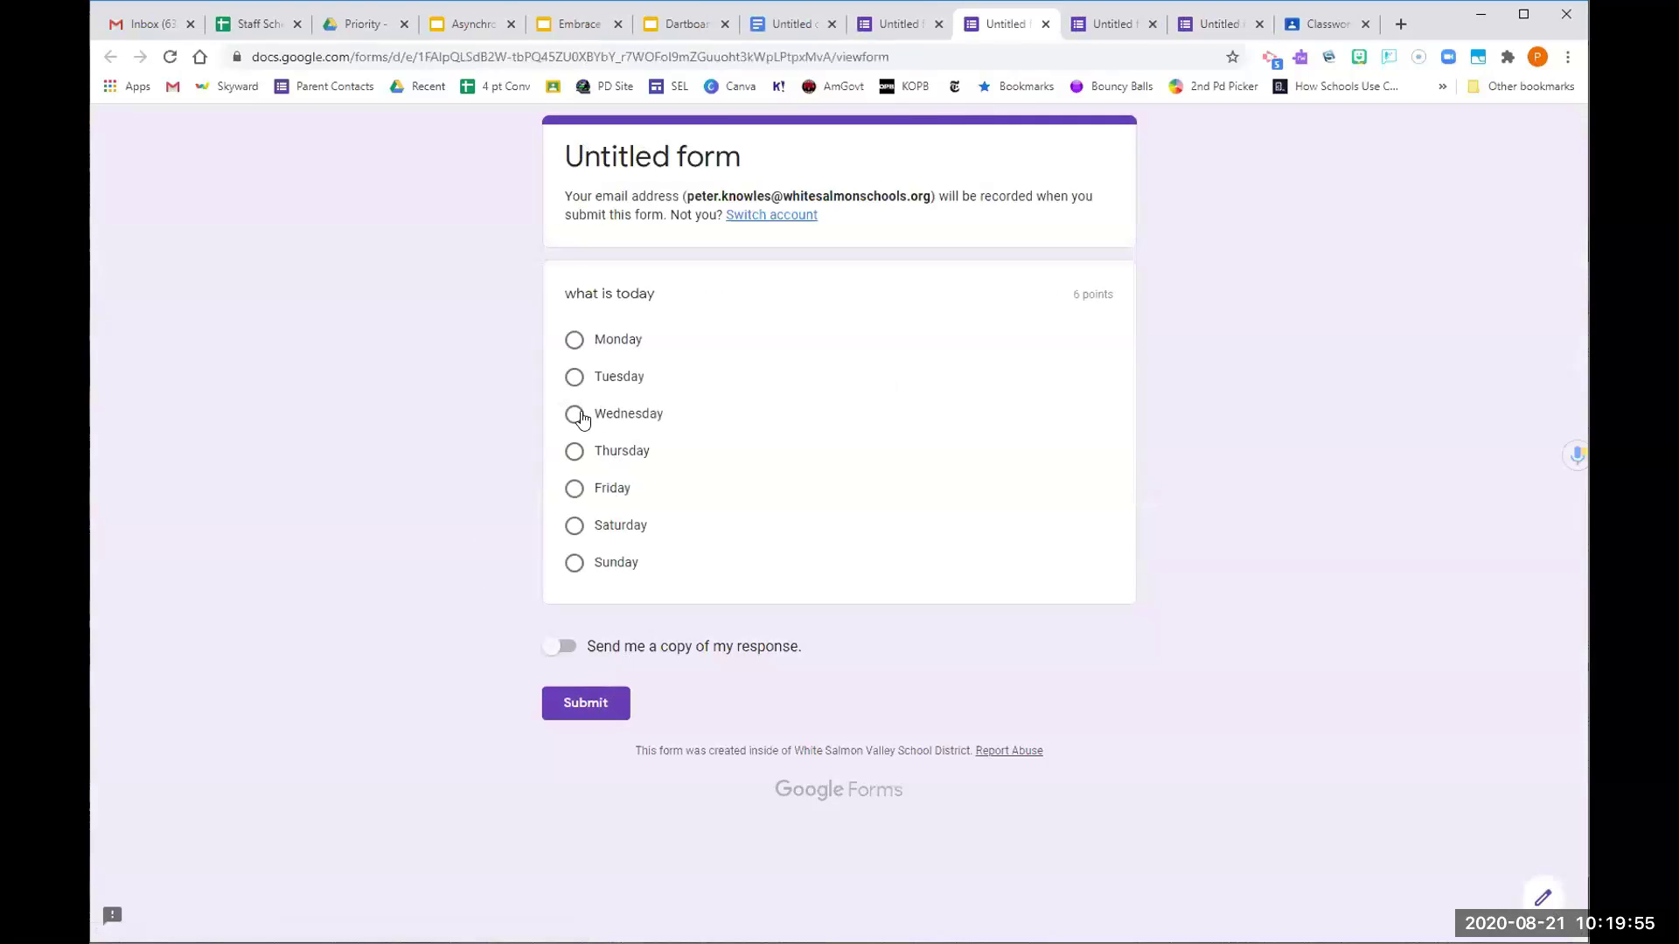
pyautogui.click(575, 413)
pyautogui.click(592, 735)
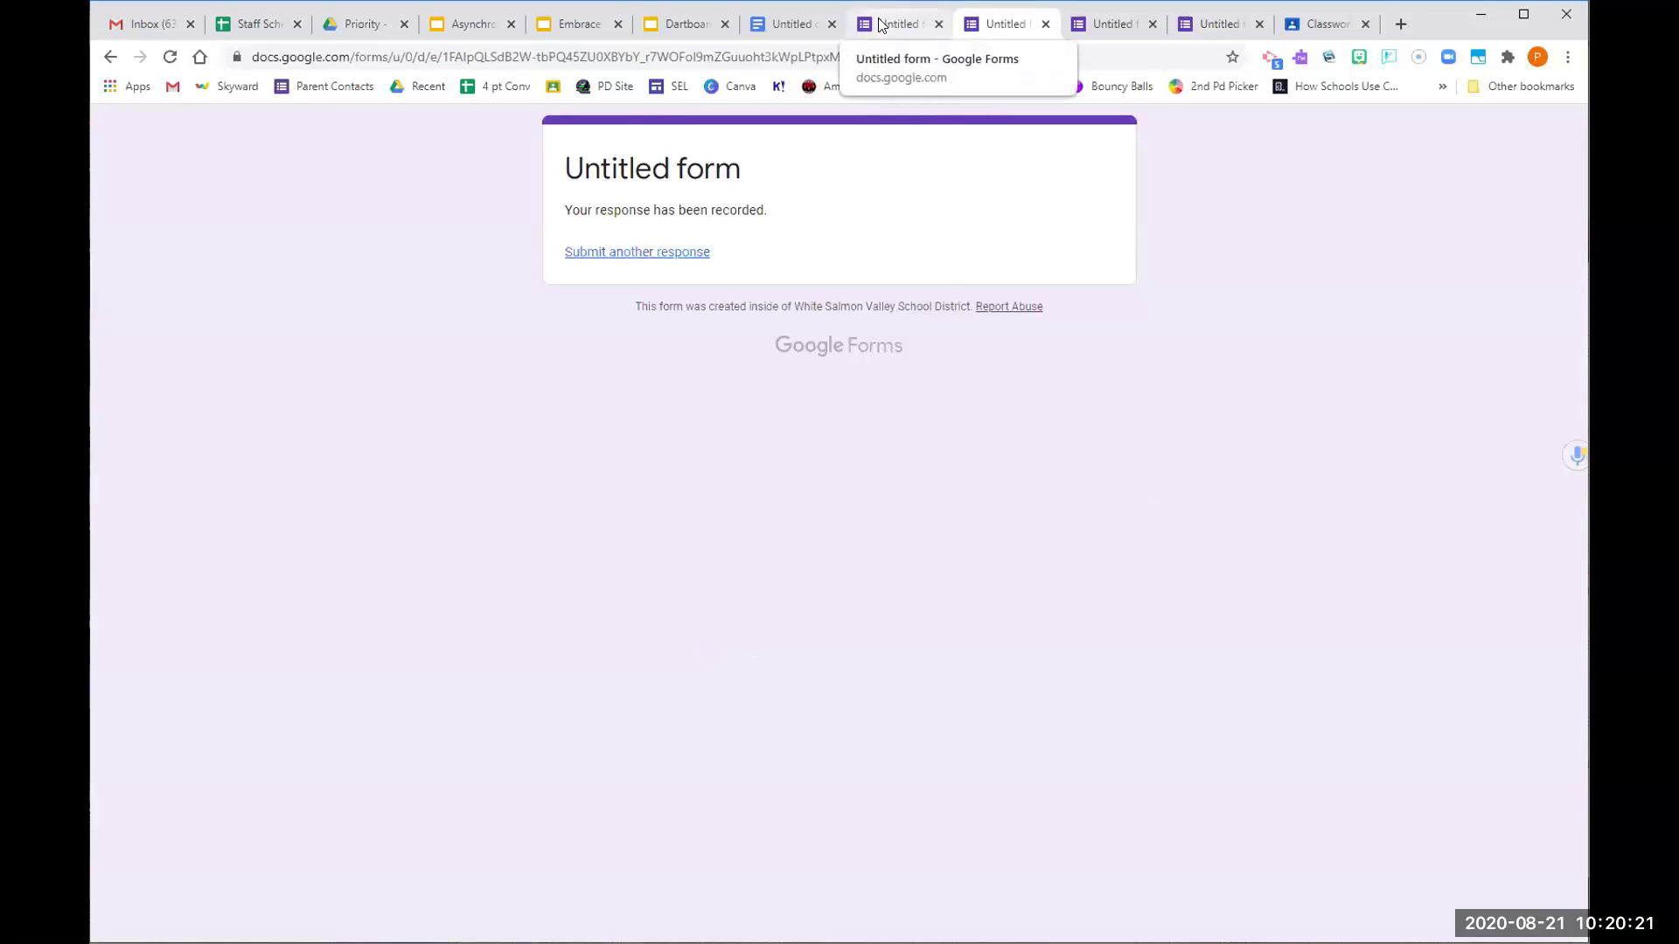
pyautogui.click(682, 25)
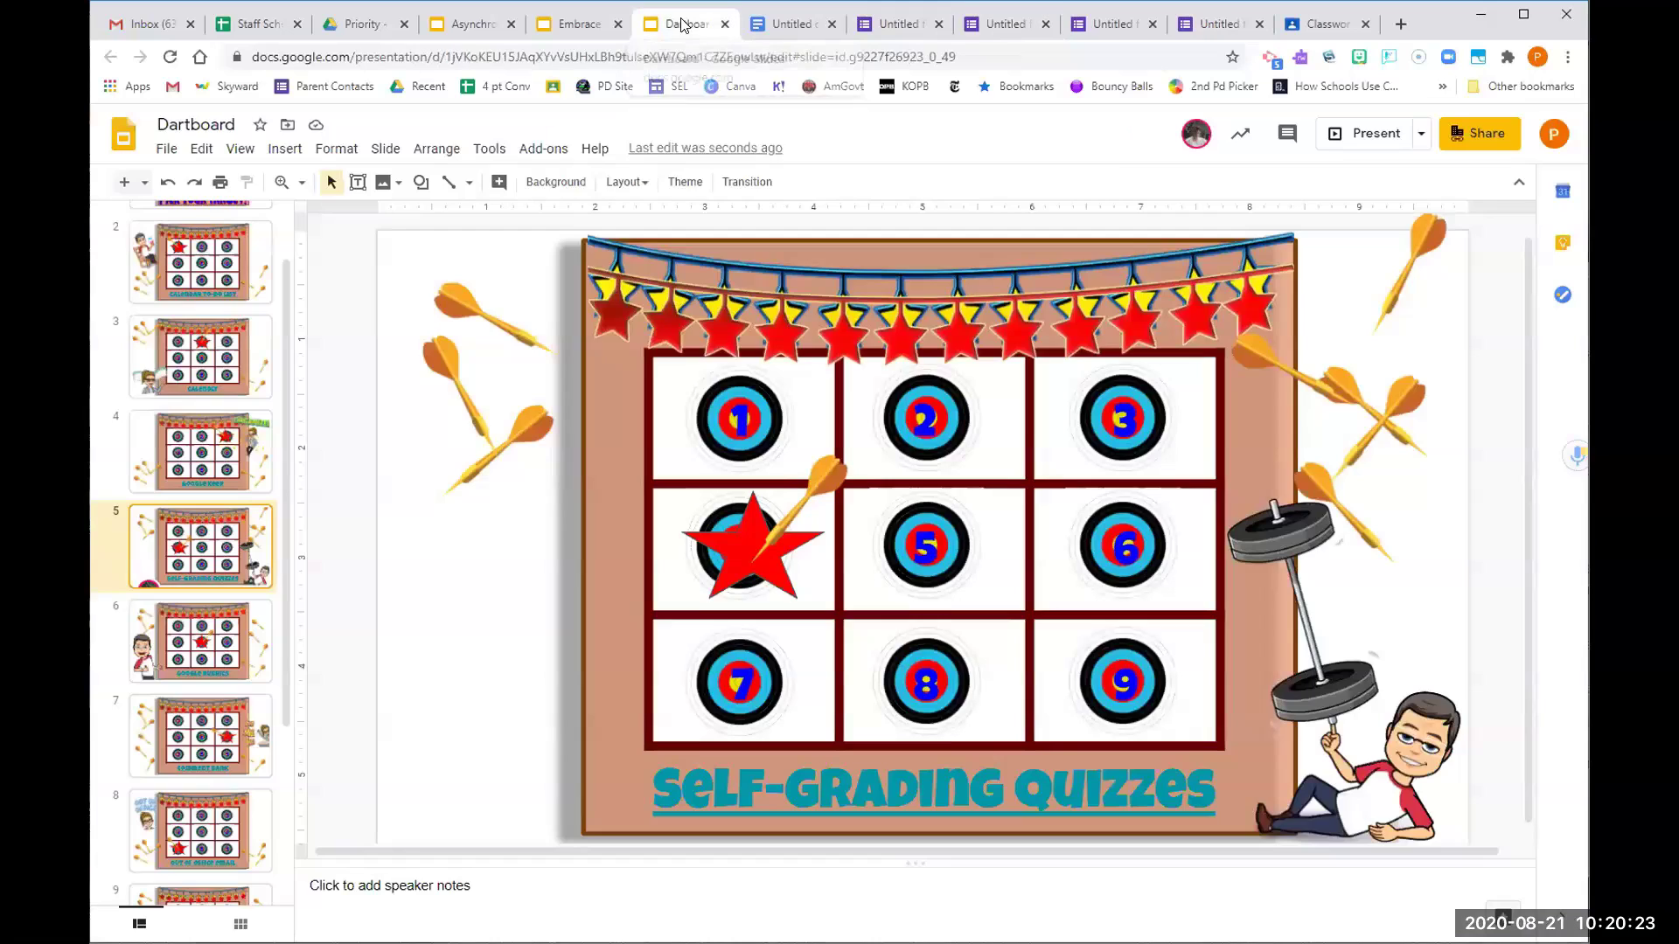
# Go to slide 6, Google Rubrics, then switch to the Classroom assignment page
pyautogui.click(256, 628)
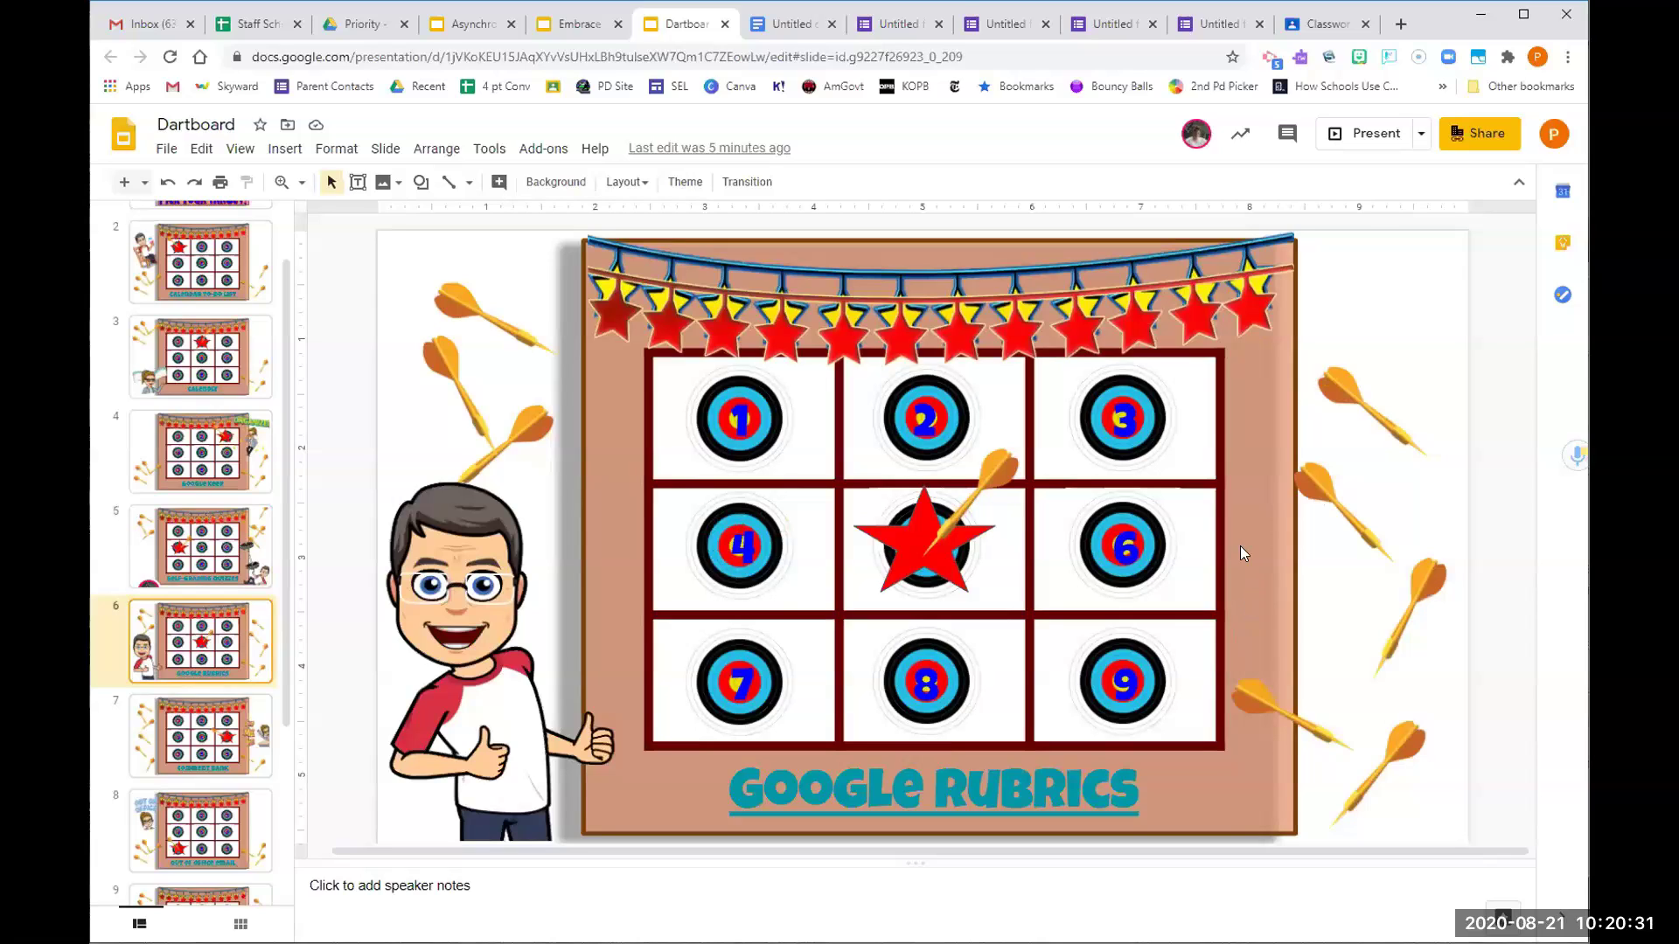
pyautogui.click(1309, 31)
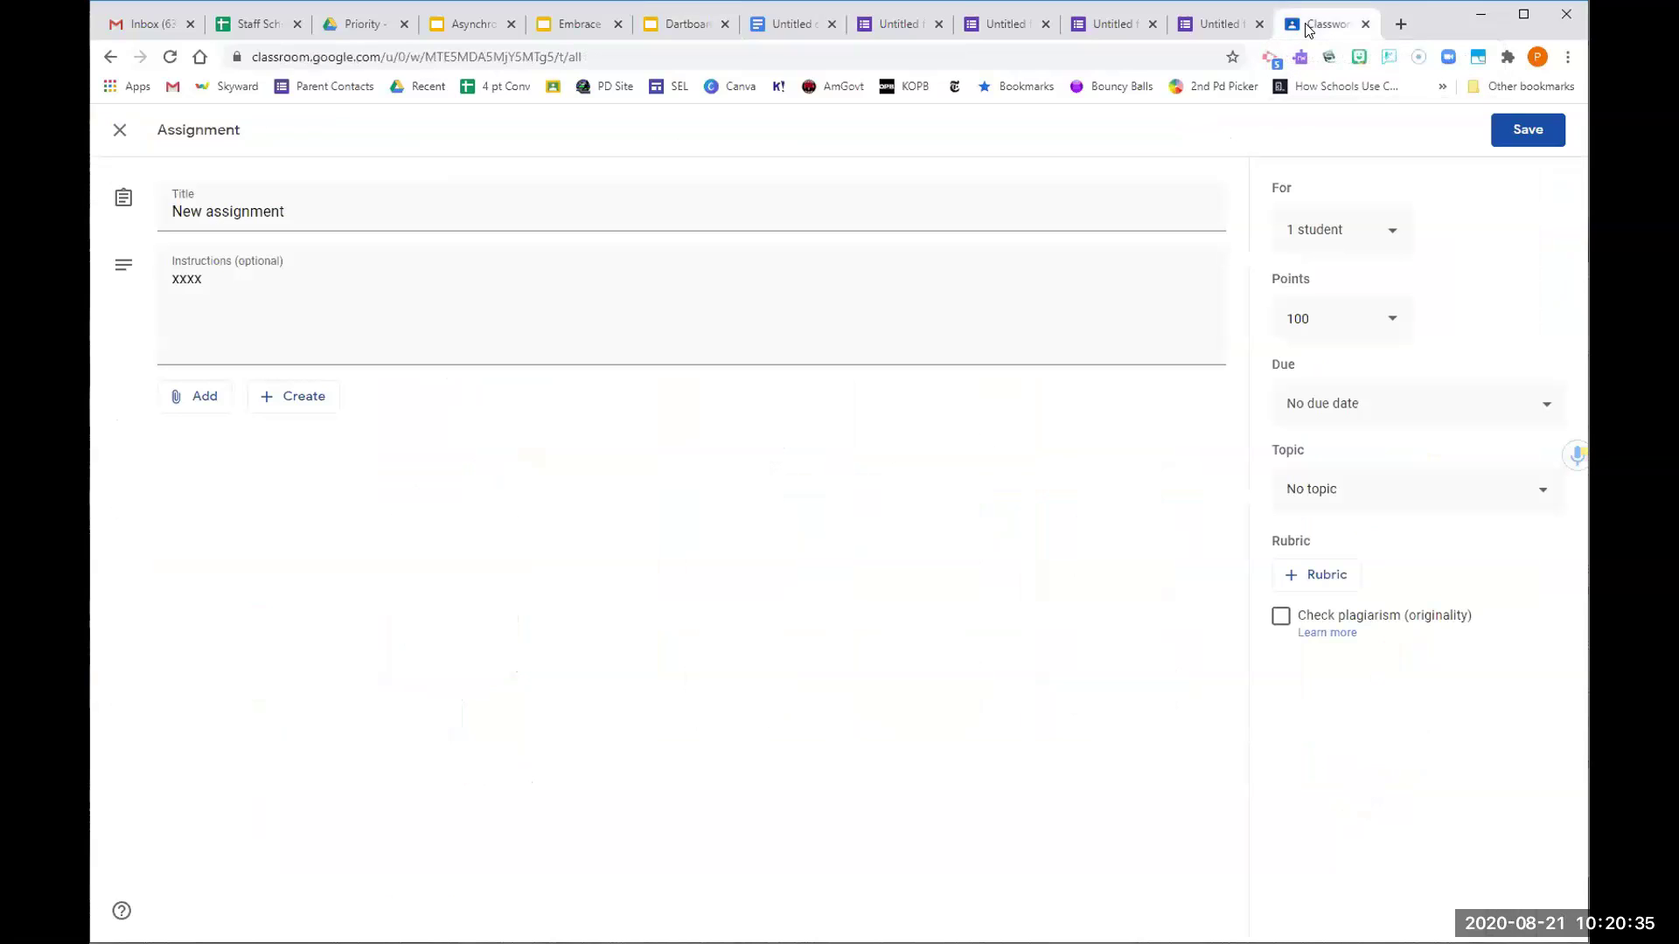
# Reopen 'New assignment' for editing and bring up its Create, Reuse and Import rubric options
pyautogui.click(120, 133)
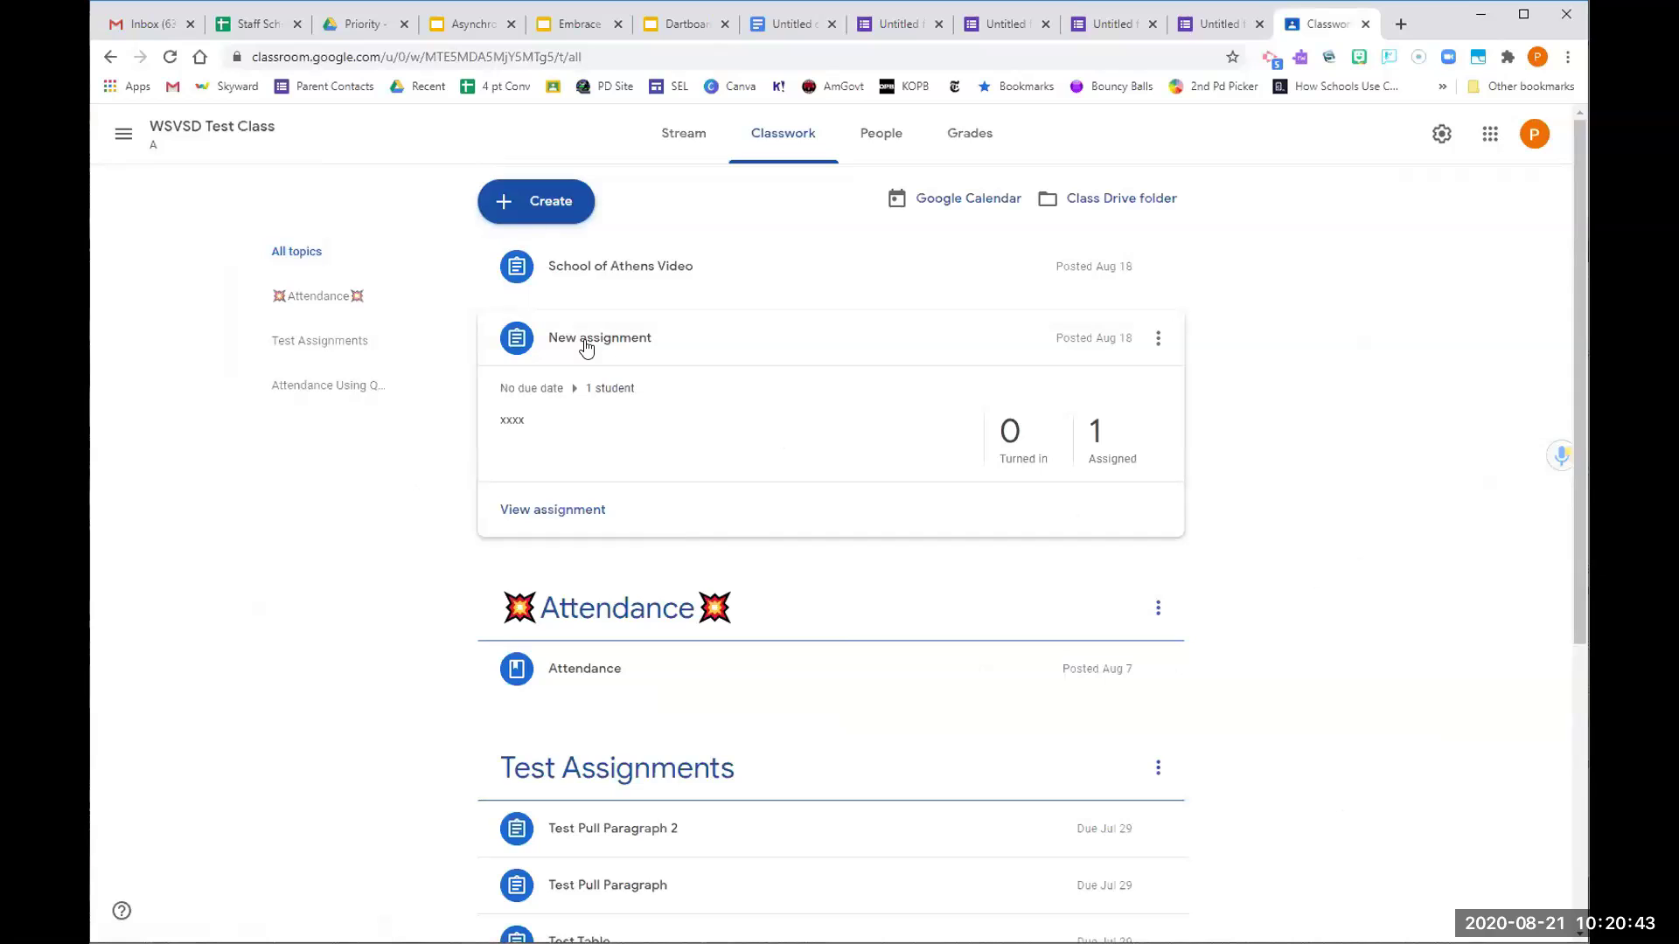
pyautogui.click(1158, 341)
pyautogui.click(1097, 377)
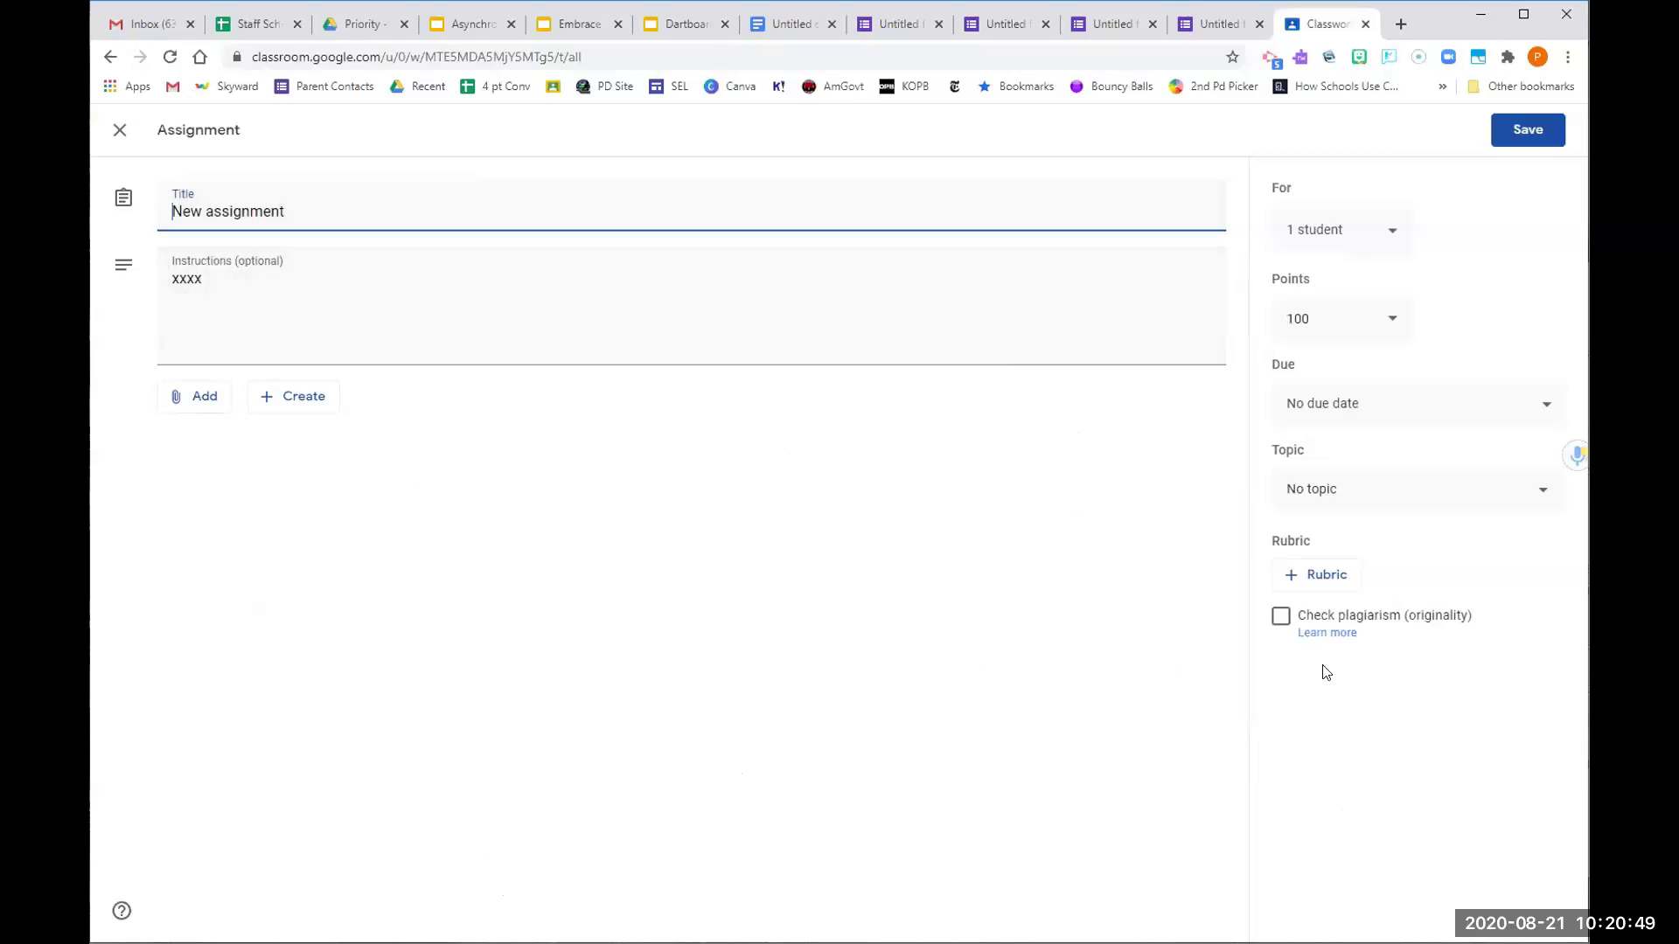
pyautogui.click(1325, 578)
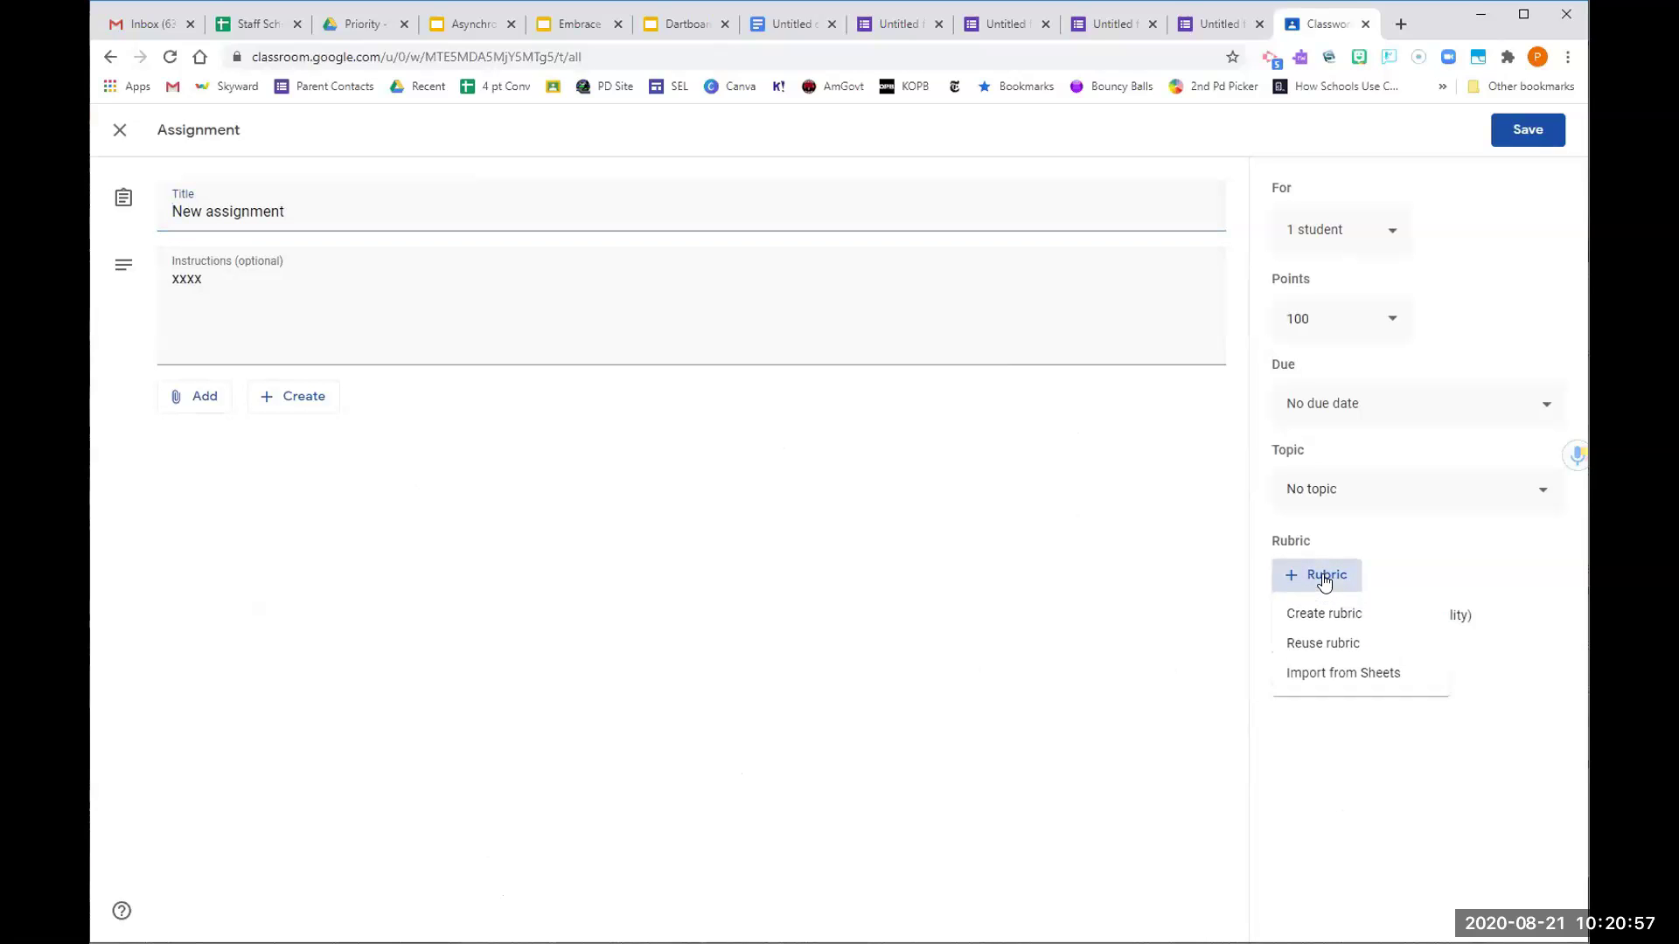
# Create a rubric whose Correct answers criterion has 3-point Excellent, needs work and 0 levels
pyautogui.click(1320, 615)
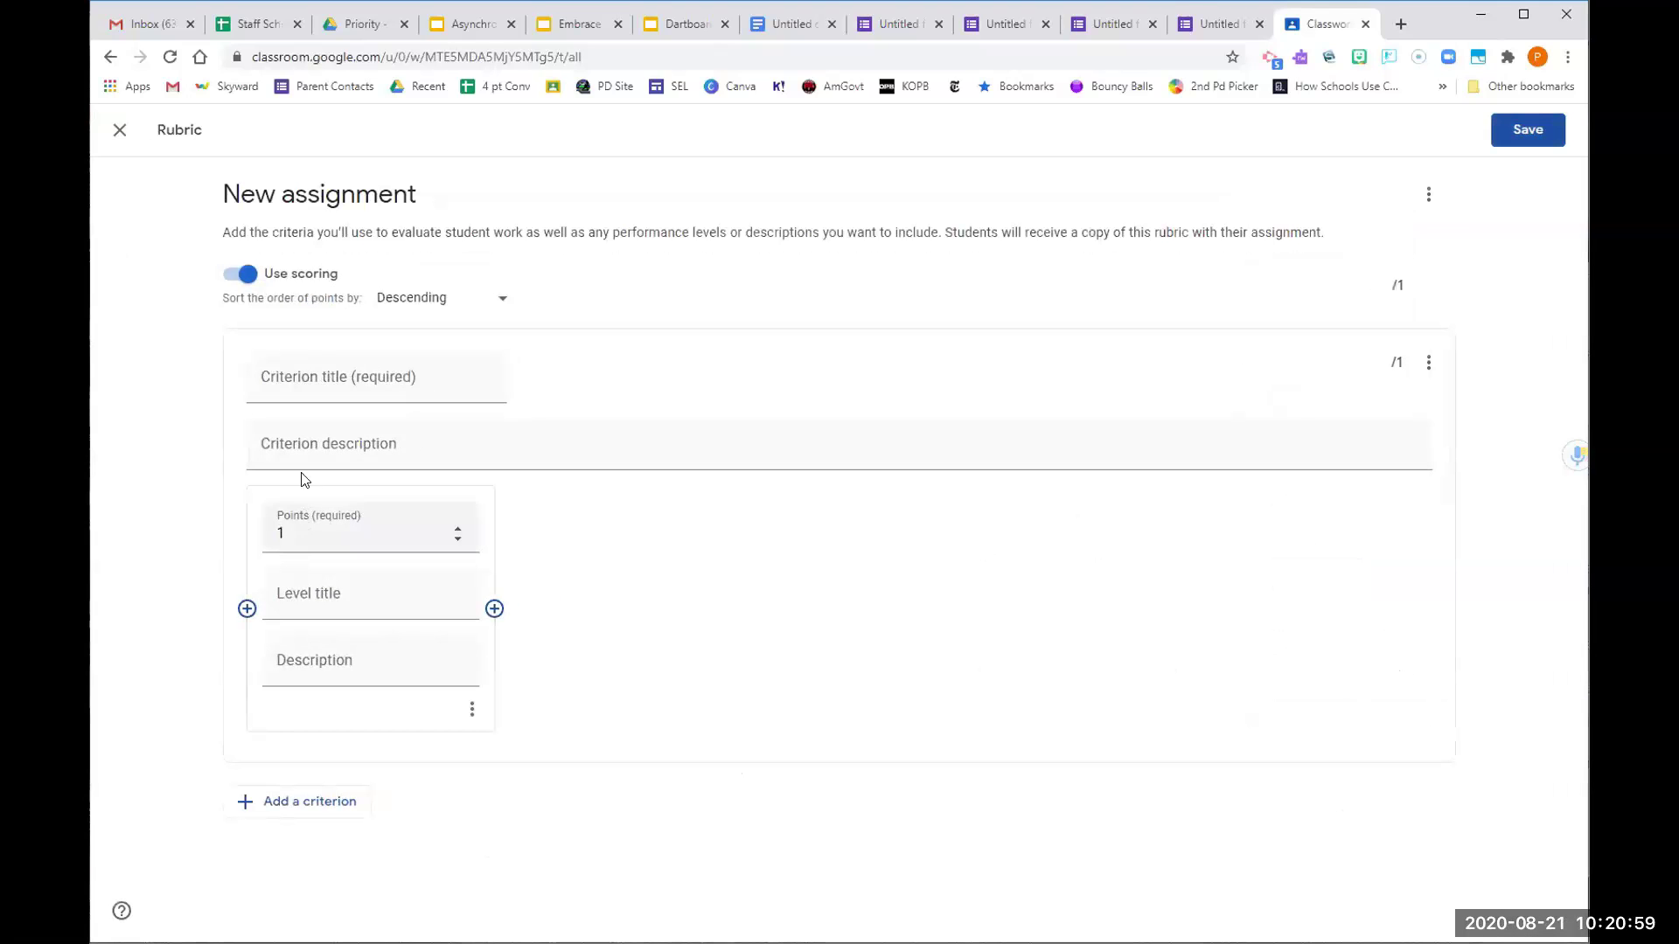
pyautogui.click(346, 378)
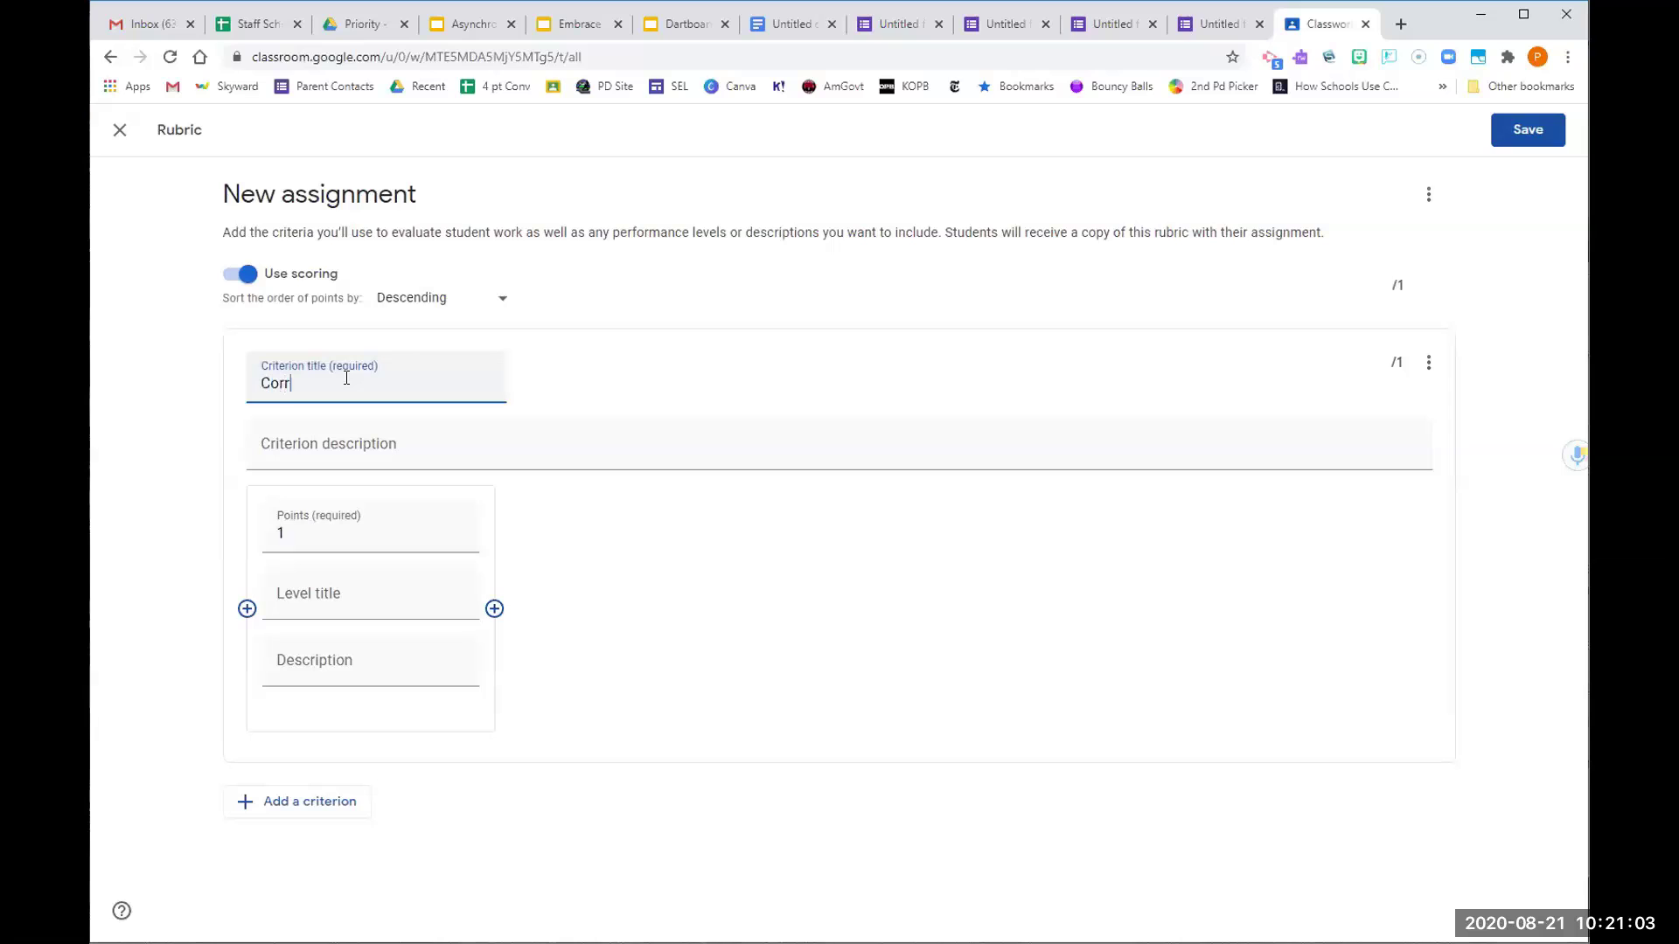
pyautogui.write('Correct answers')
pyautogui.click(400, 443)
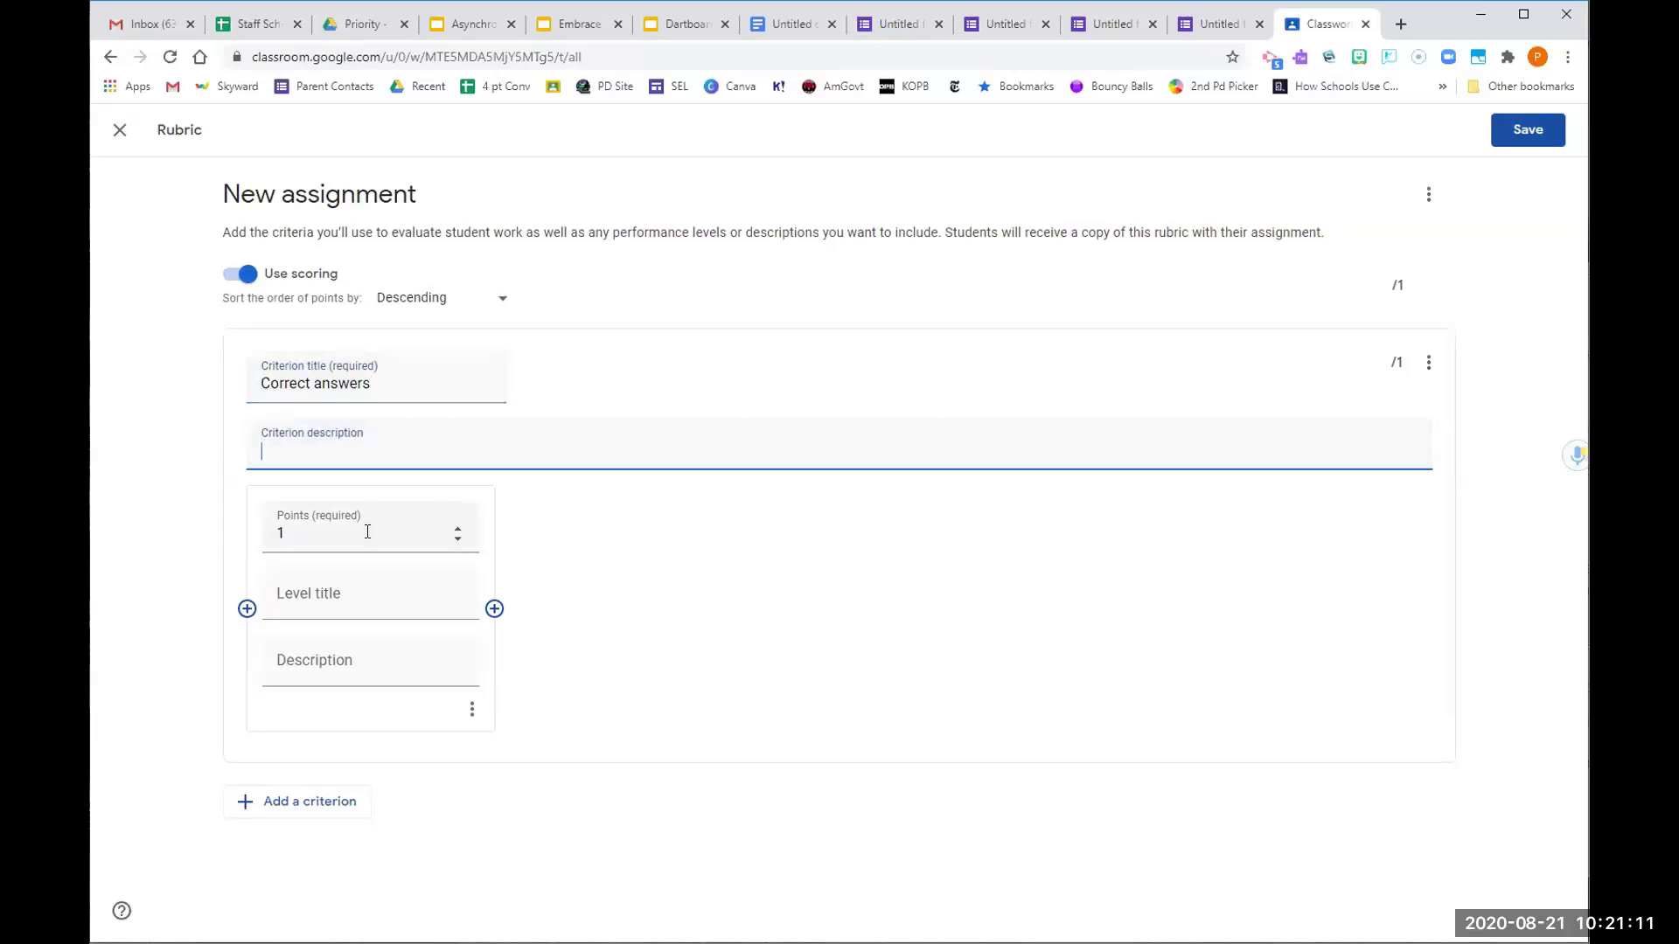
pyautogui.doubleClick(457, 529)
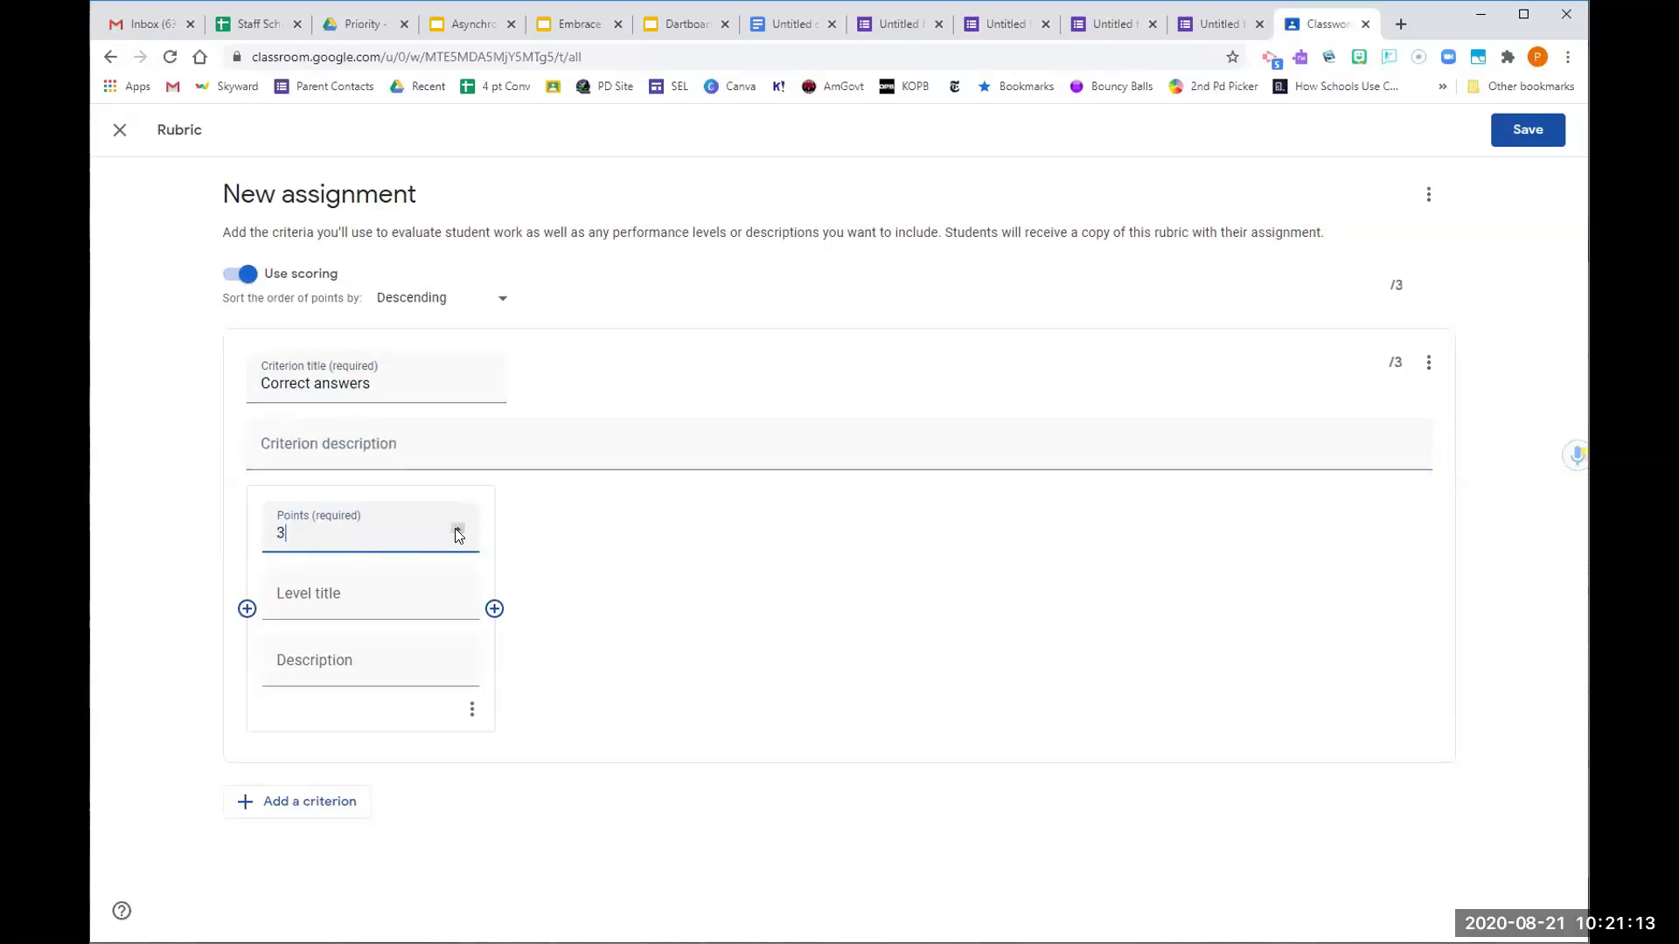
pyautogui.click(353, 605)
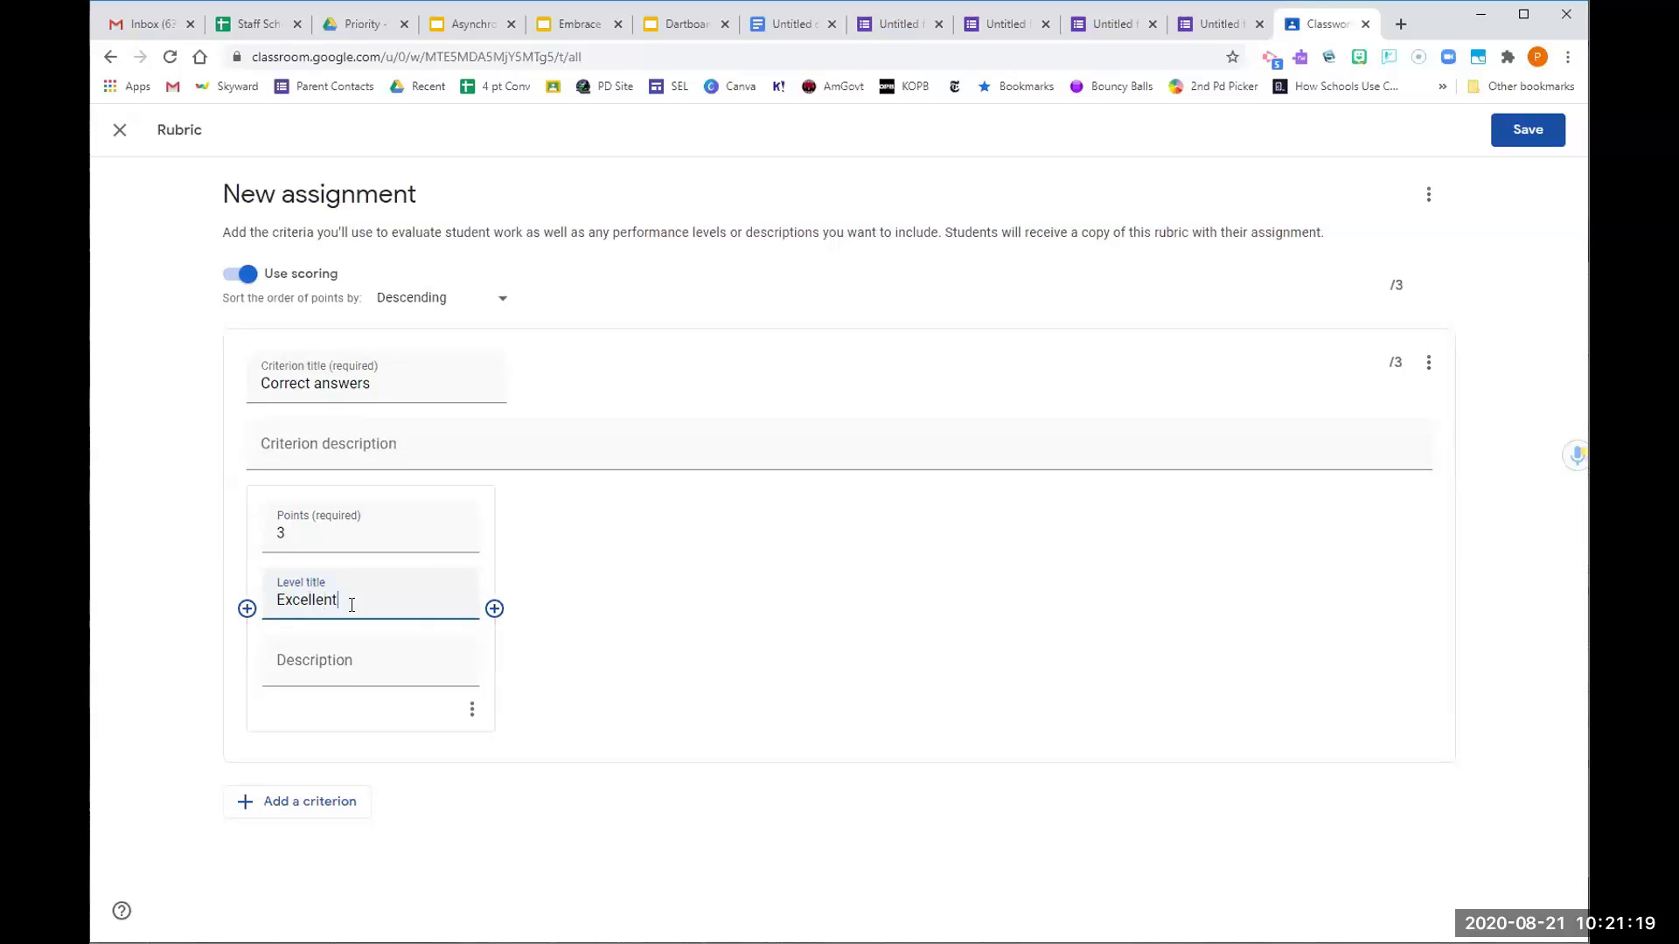
pyautogui.click(495, 610)
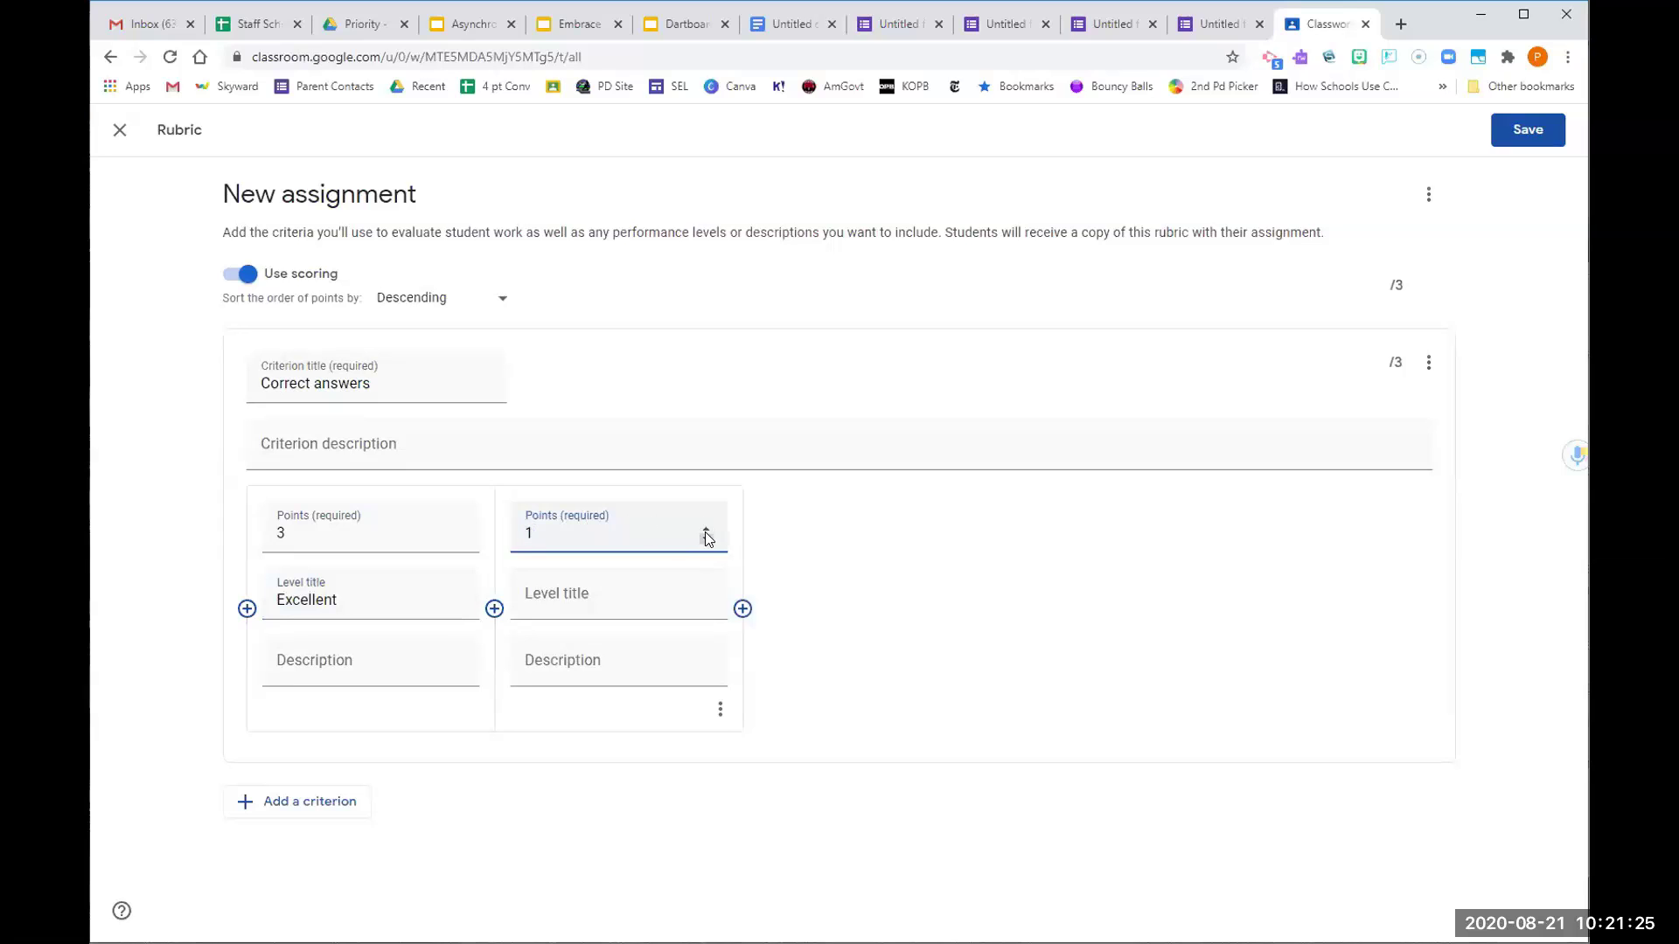
pyautogui.click(653, 590)
pyautogui.write('needs work')
pyautogui.click(742, 609)
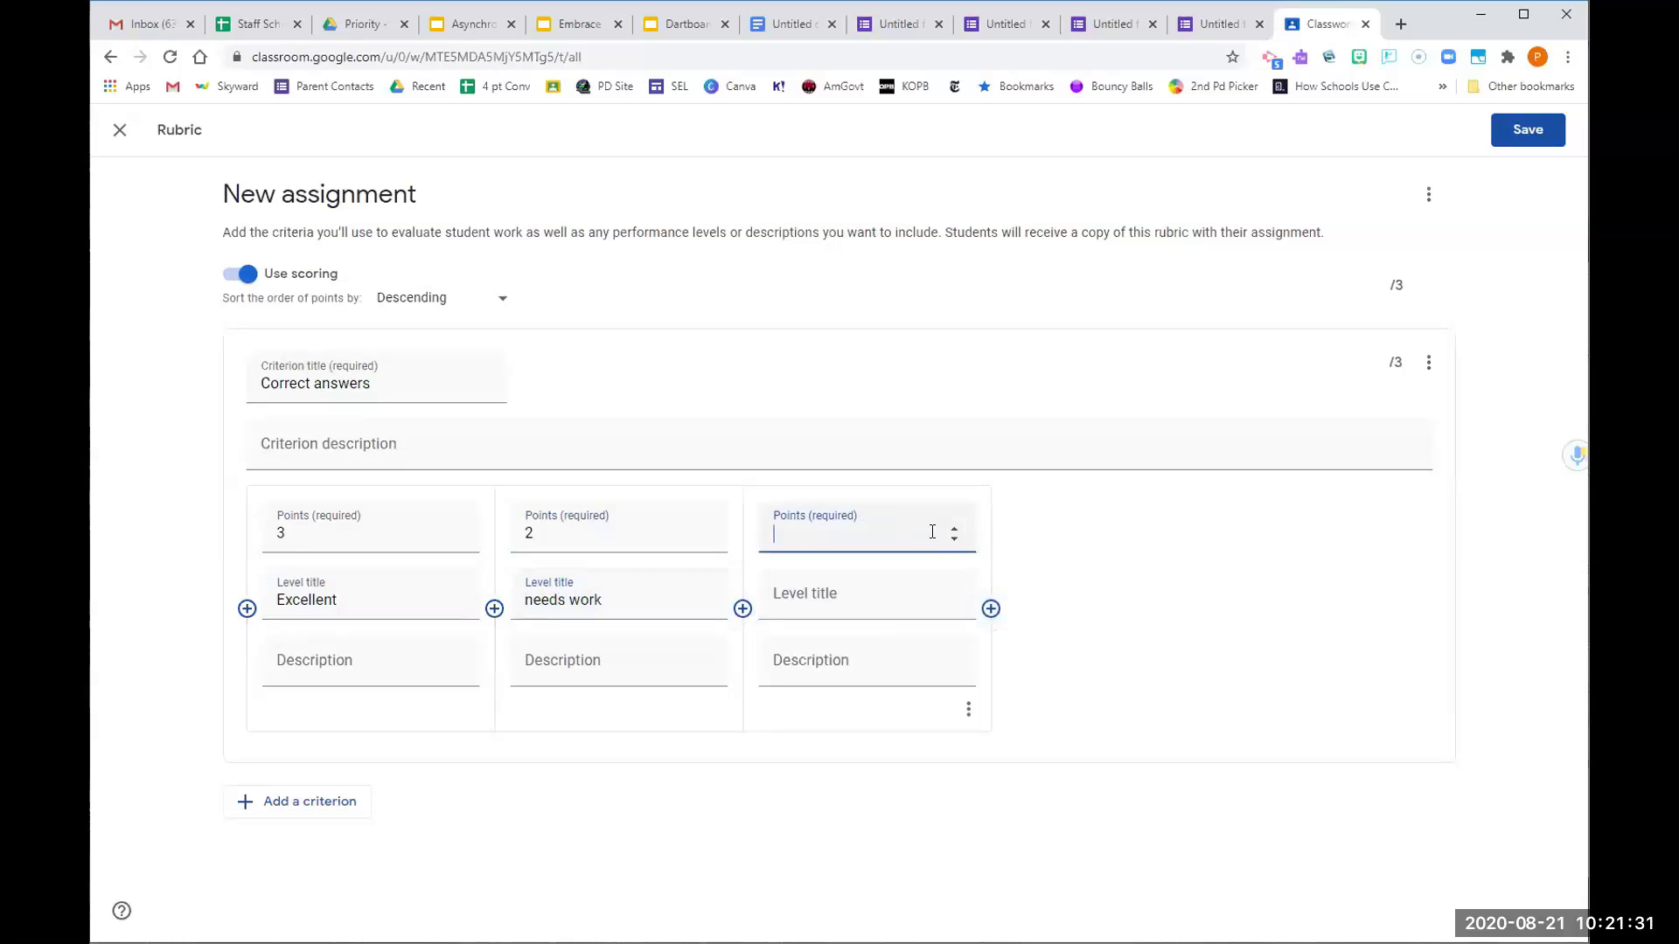
pyautogui.click(783, 595)
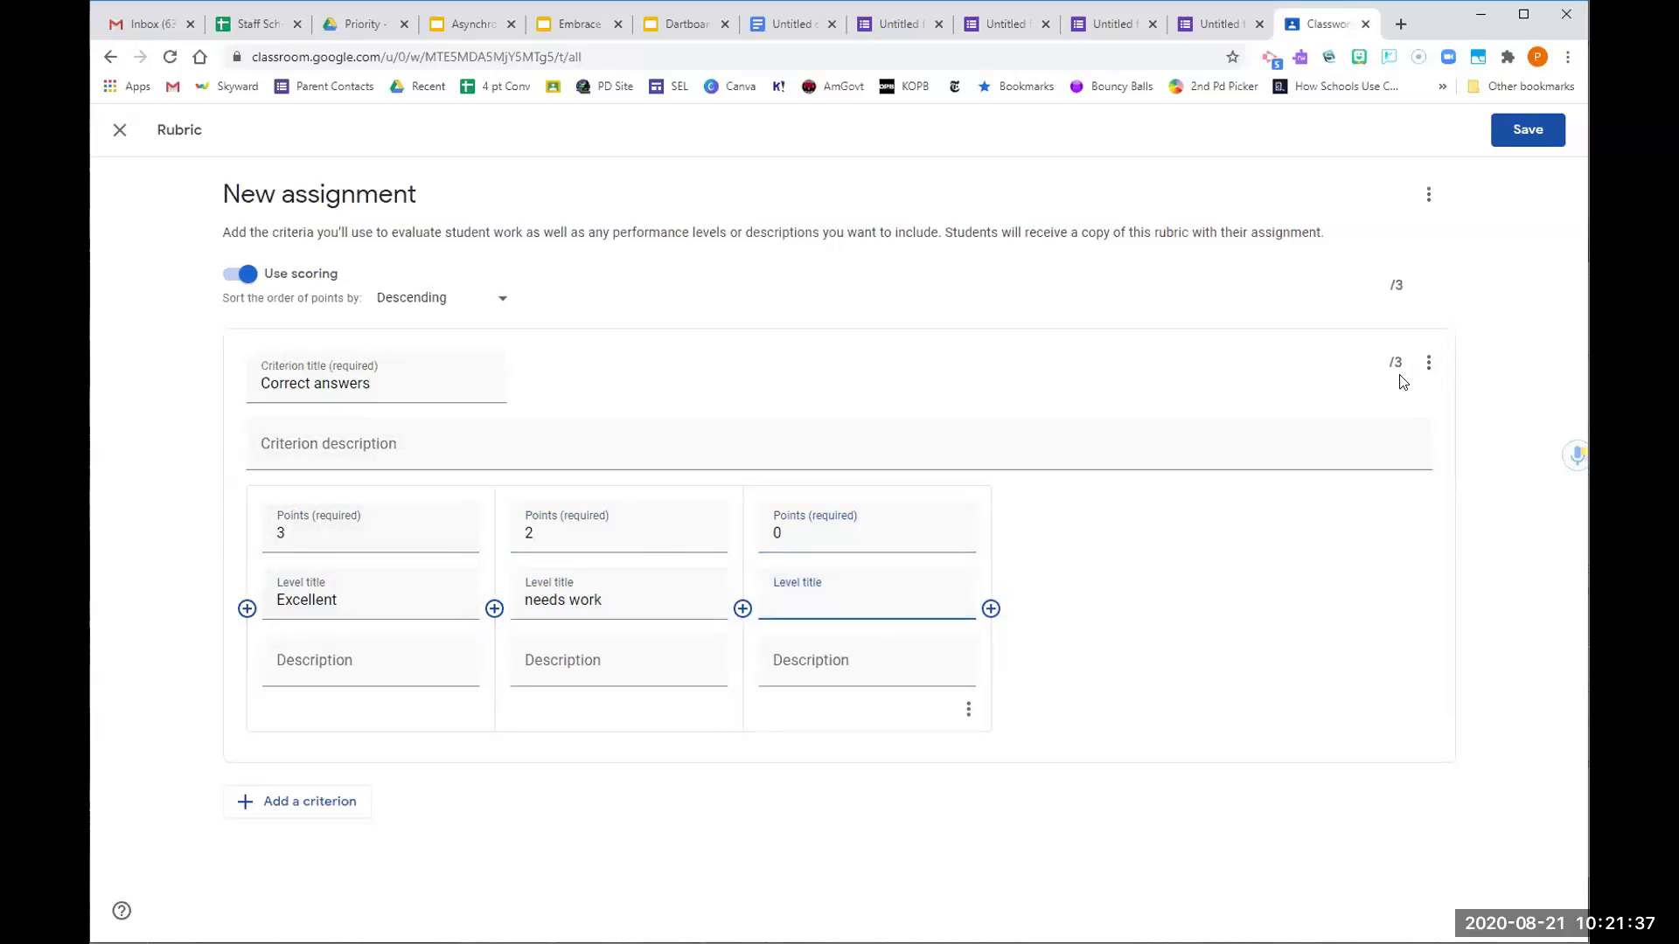
# Add a second criterion with 6-point and 2-point levels, then save the rubric
pyautogui.click(278, 799)
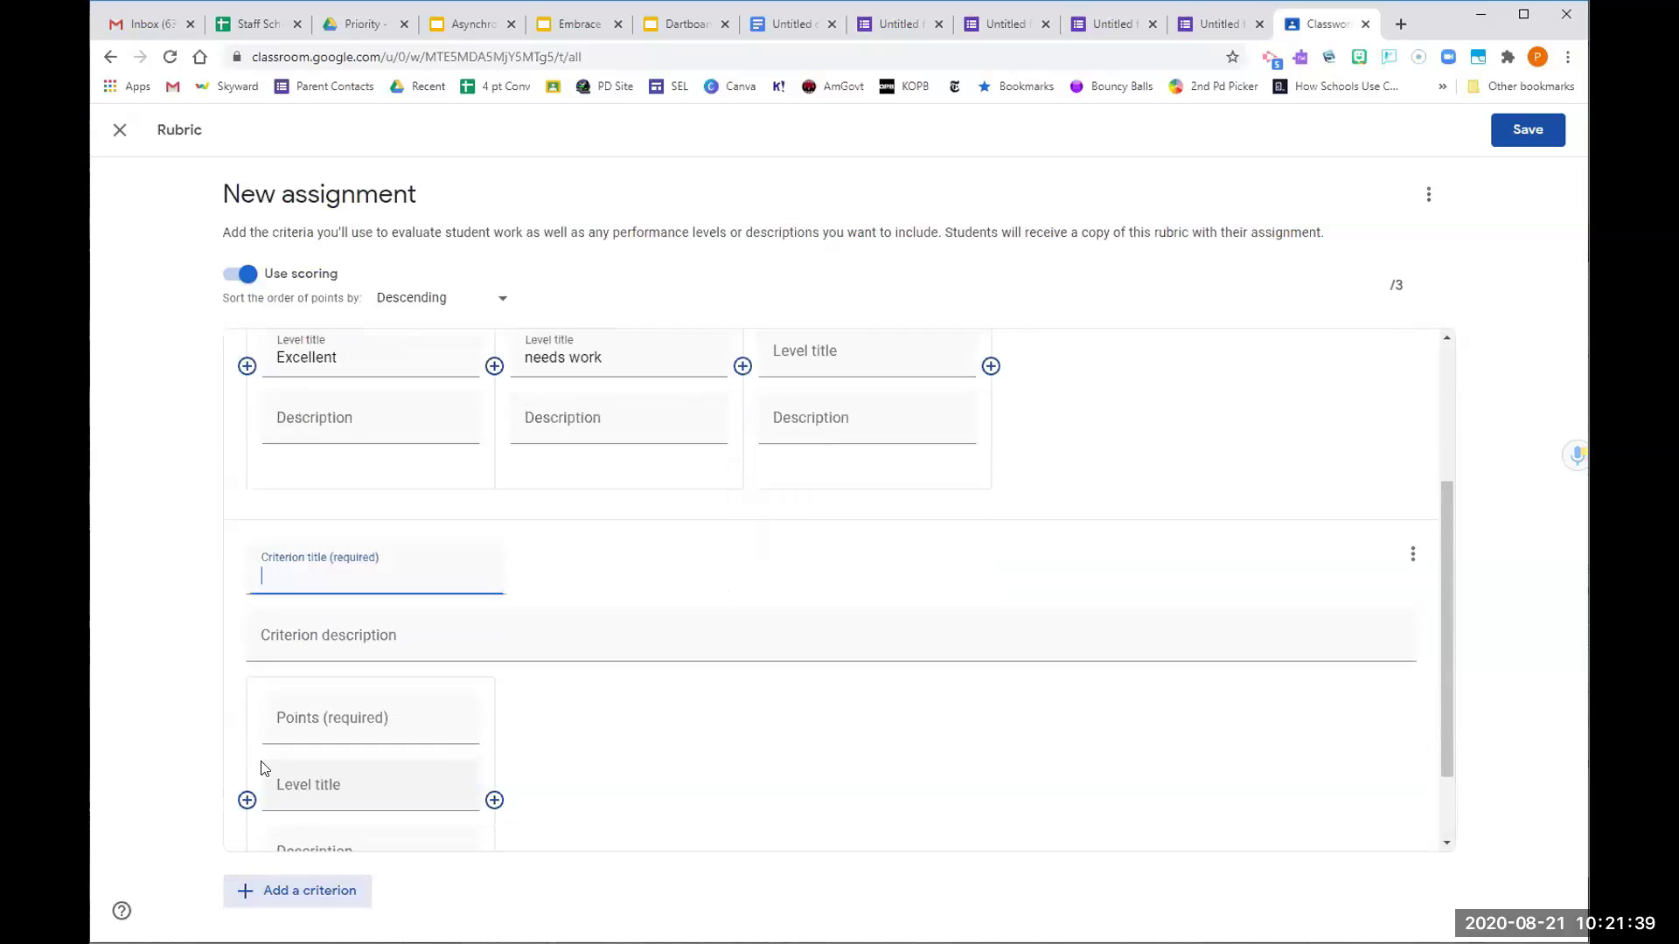
pyautogui.write('att')
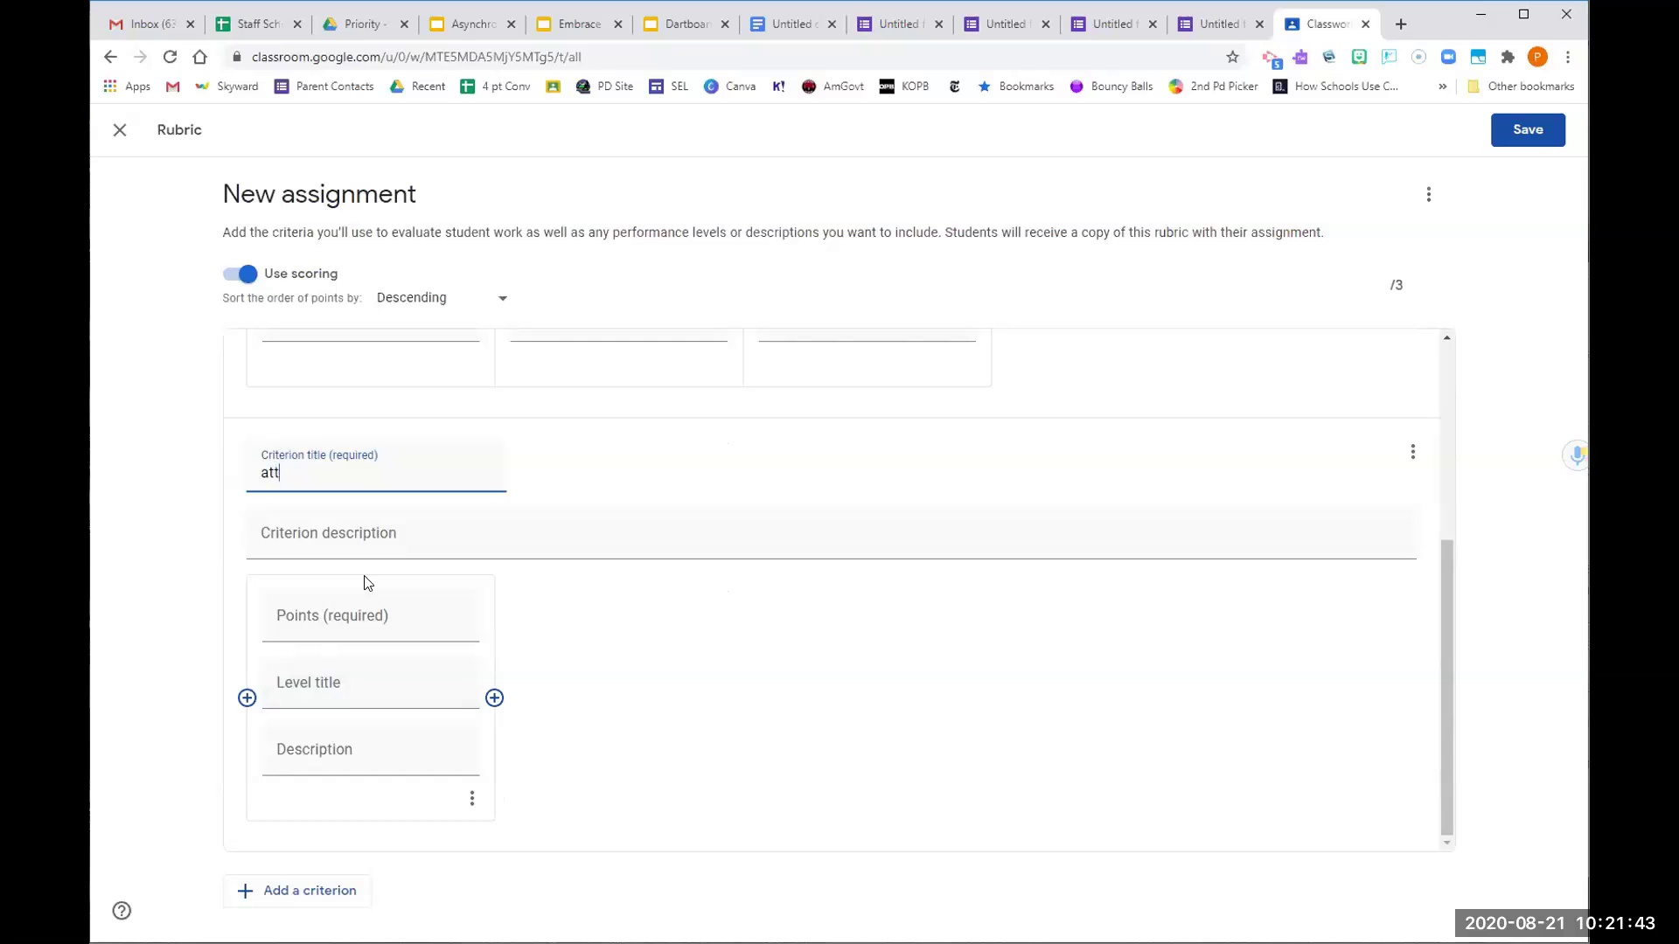
pyautogui.write('rcatinver lhja')
pyautogui.click(404, 524)
pyautogui.write('adfga')
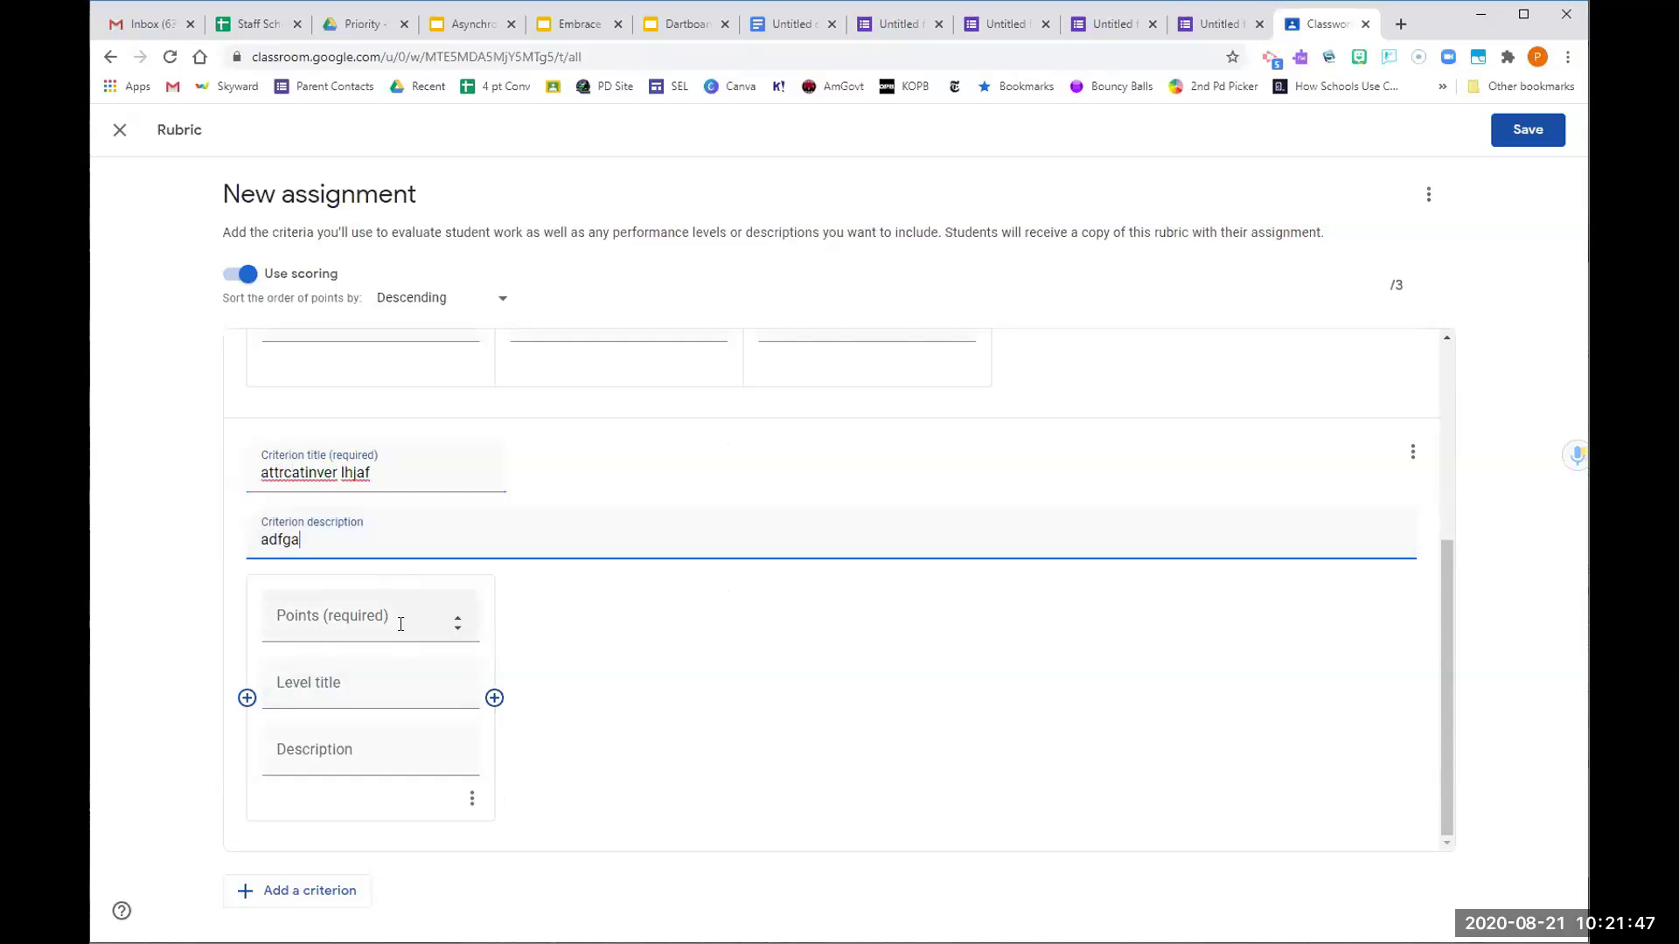
pyautogui.click(446, 621)
pyautogui.write('5')
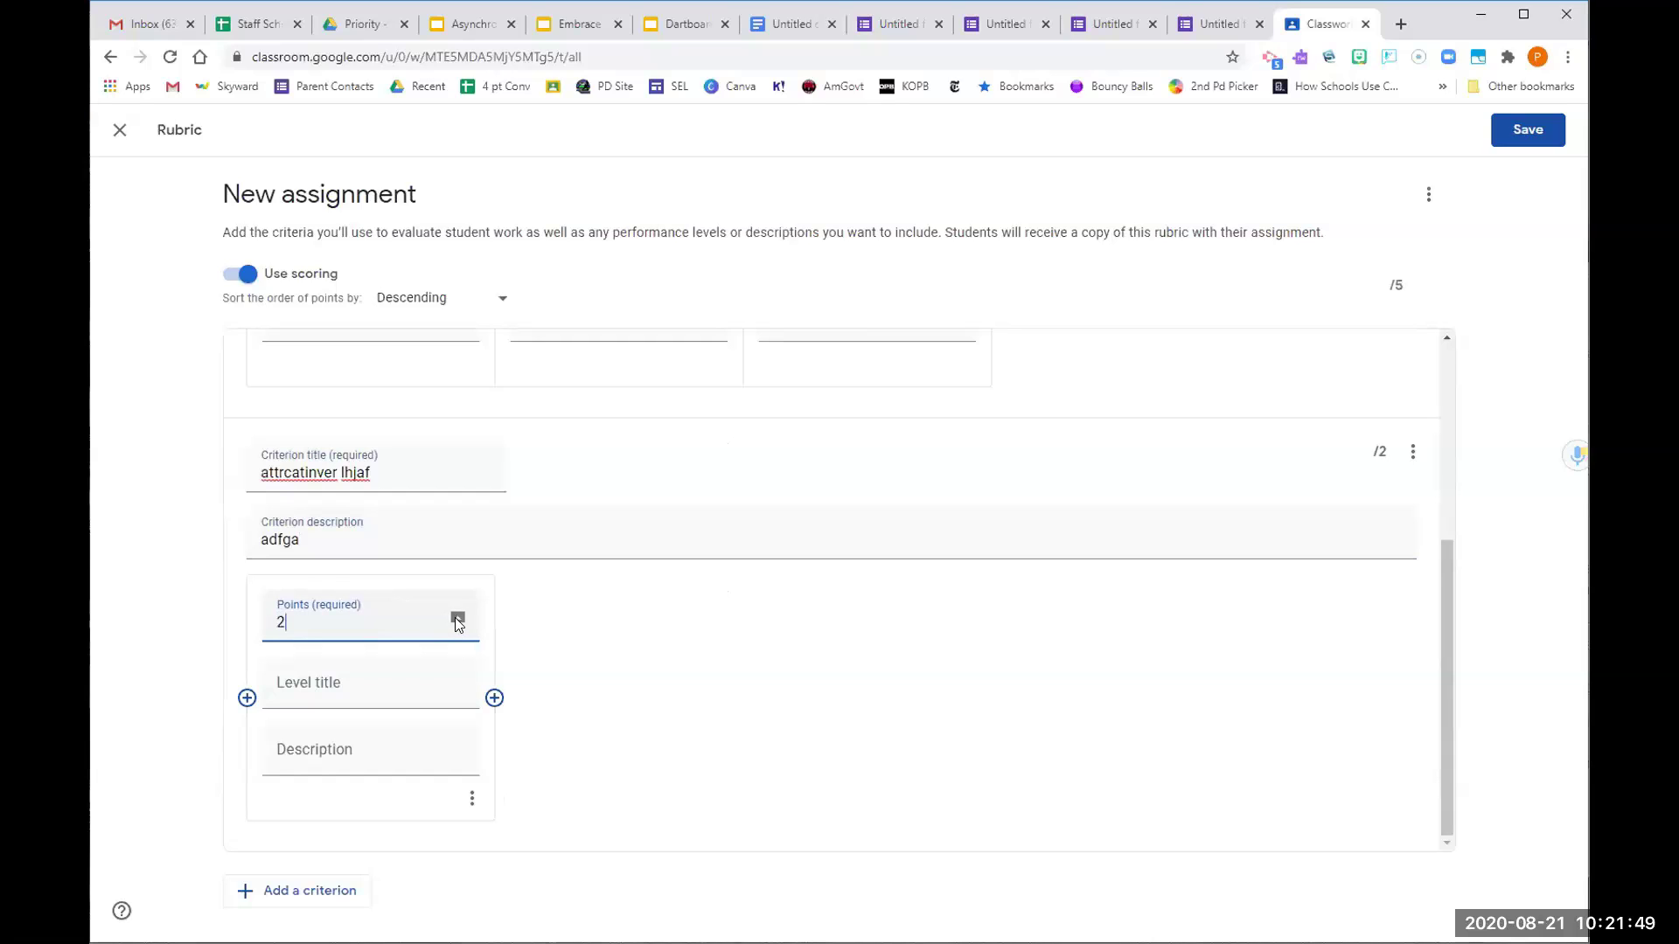
pyautogui.click(455, 620)
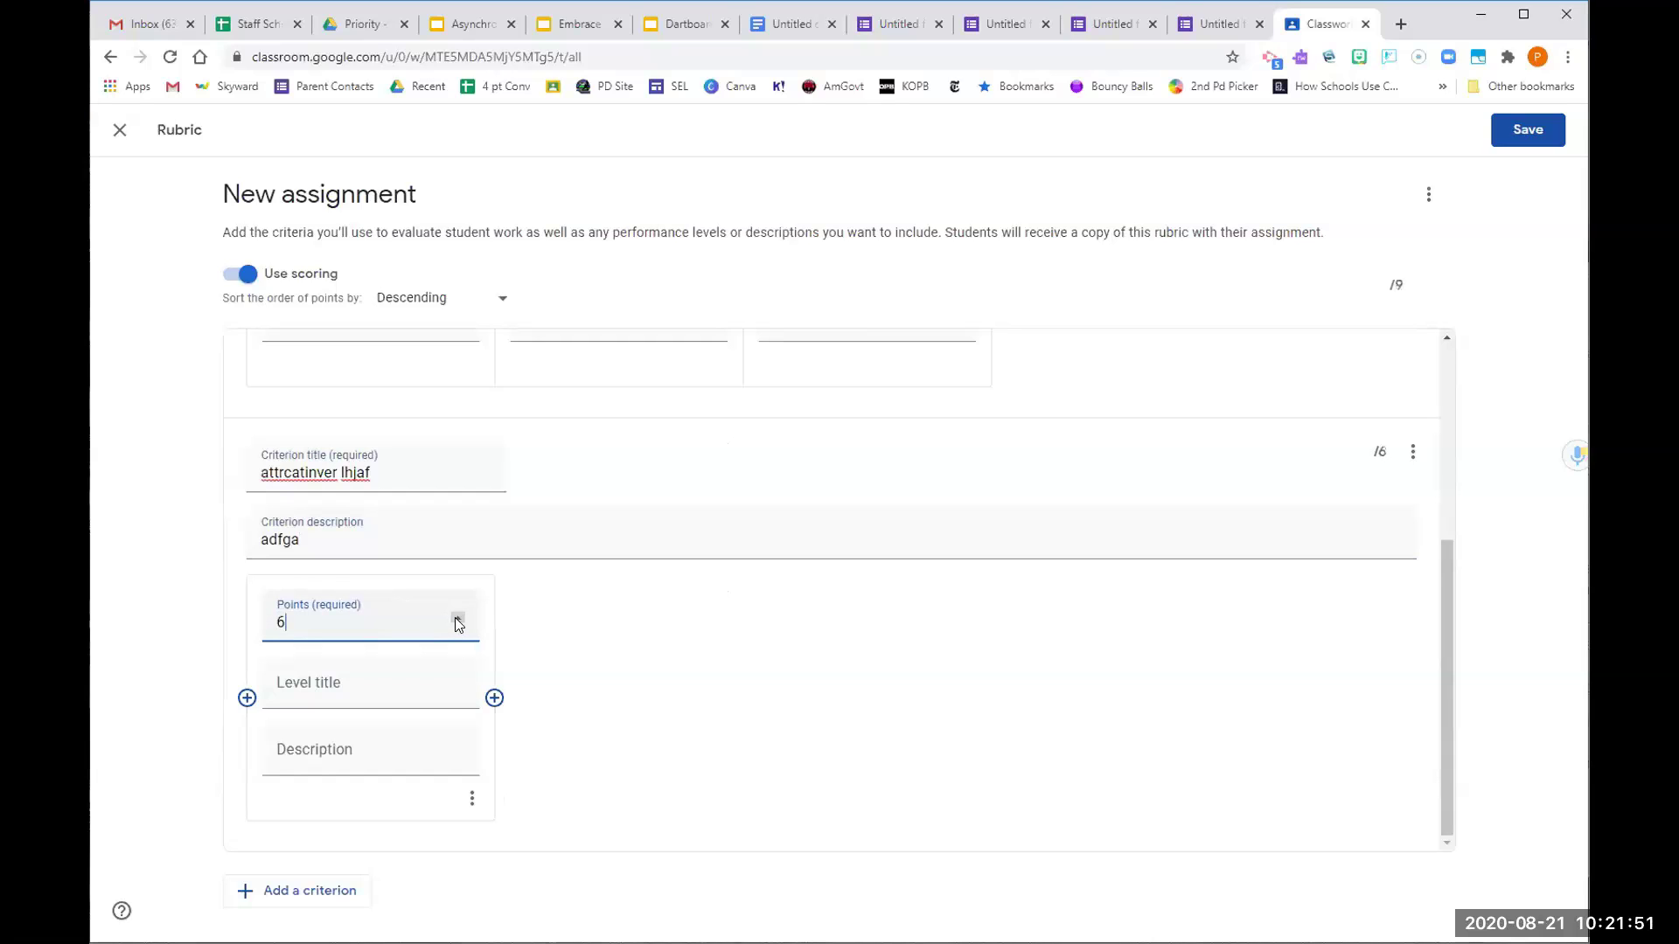
pyautogui.click(494, 698)
pyautogui.doubleClick(706, 617)
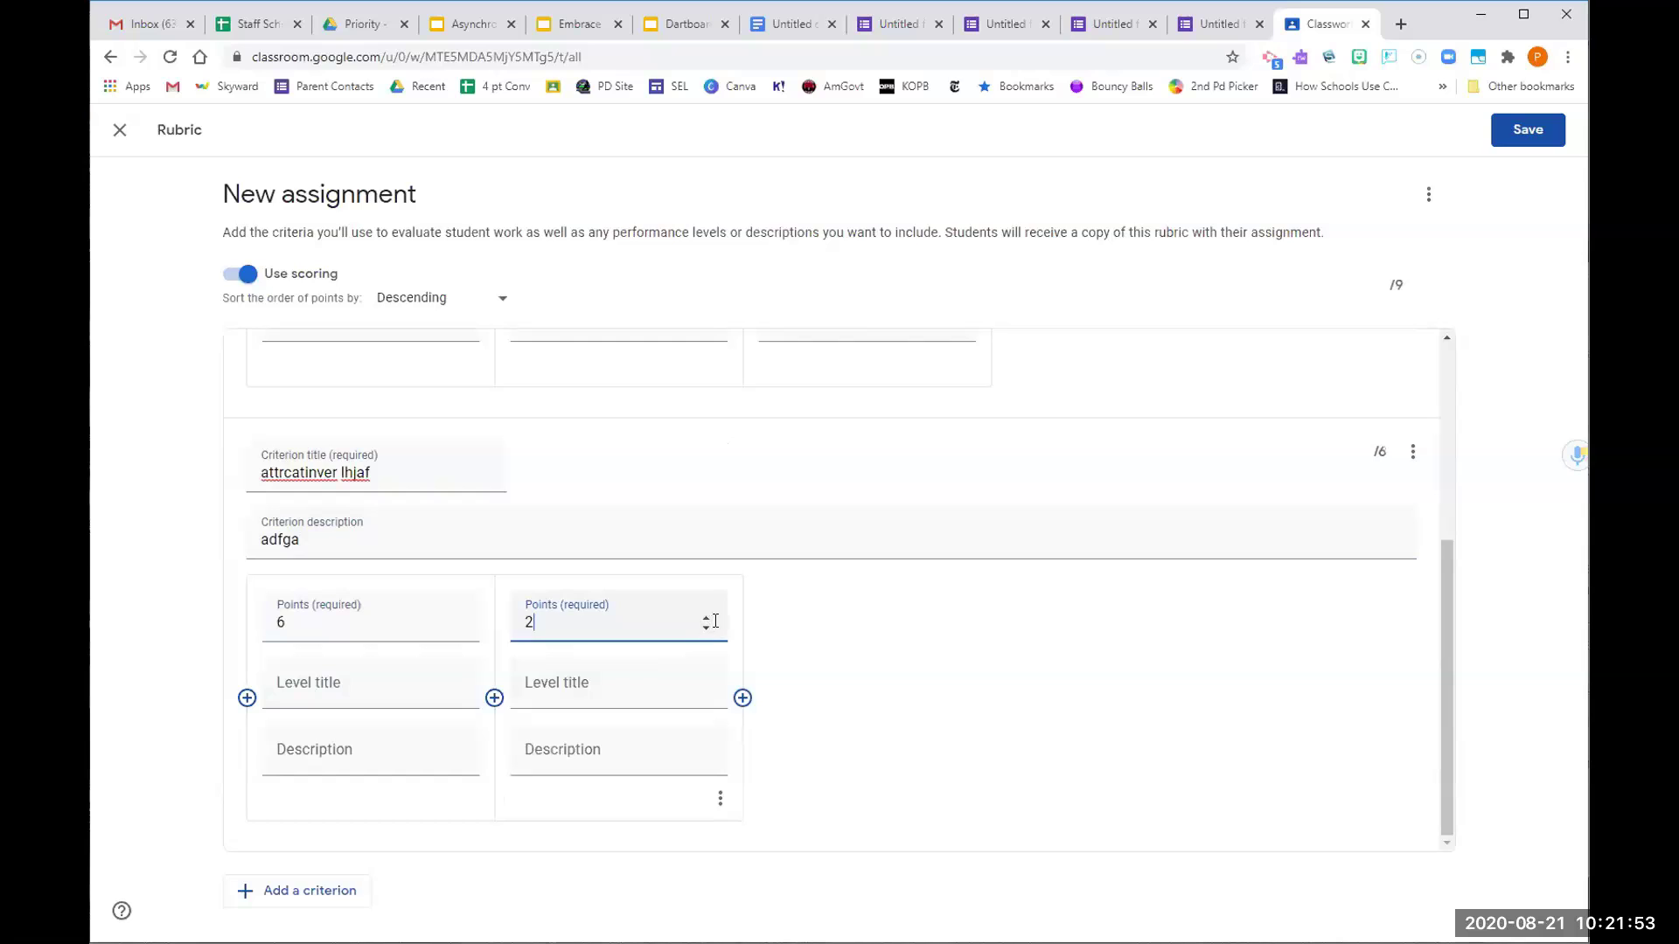
pyautogui.click(1093, 628)
pyautogui.click(1527, 131)
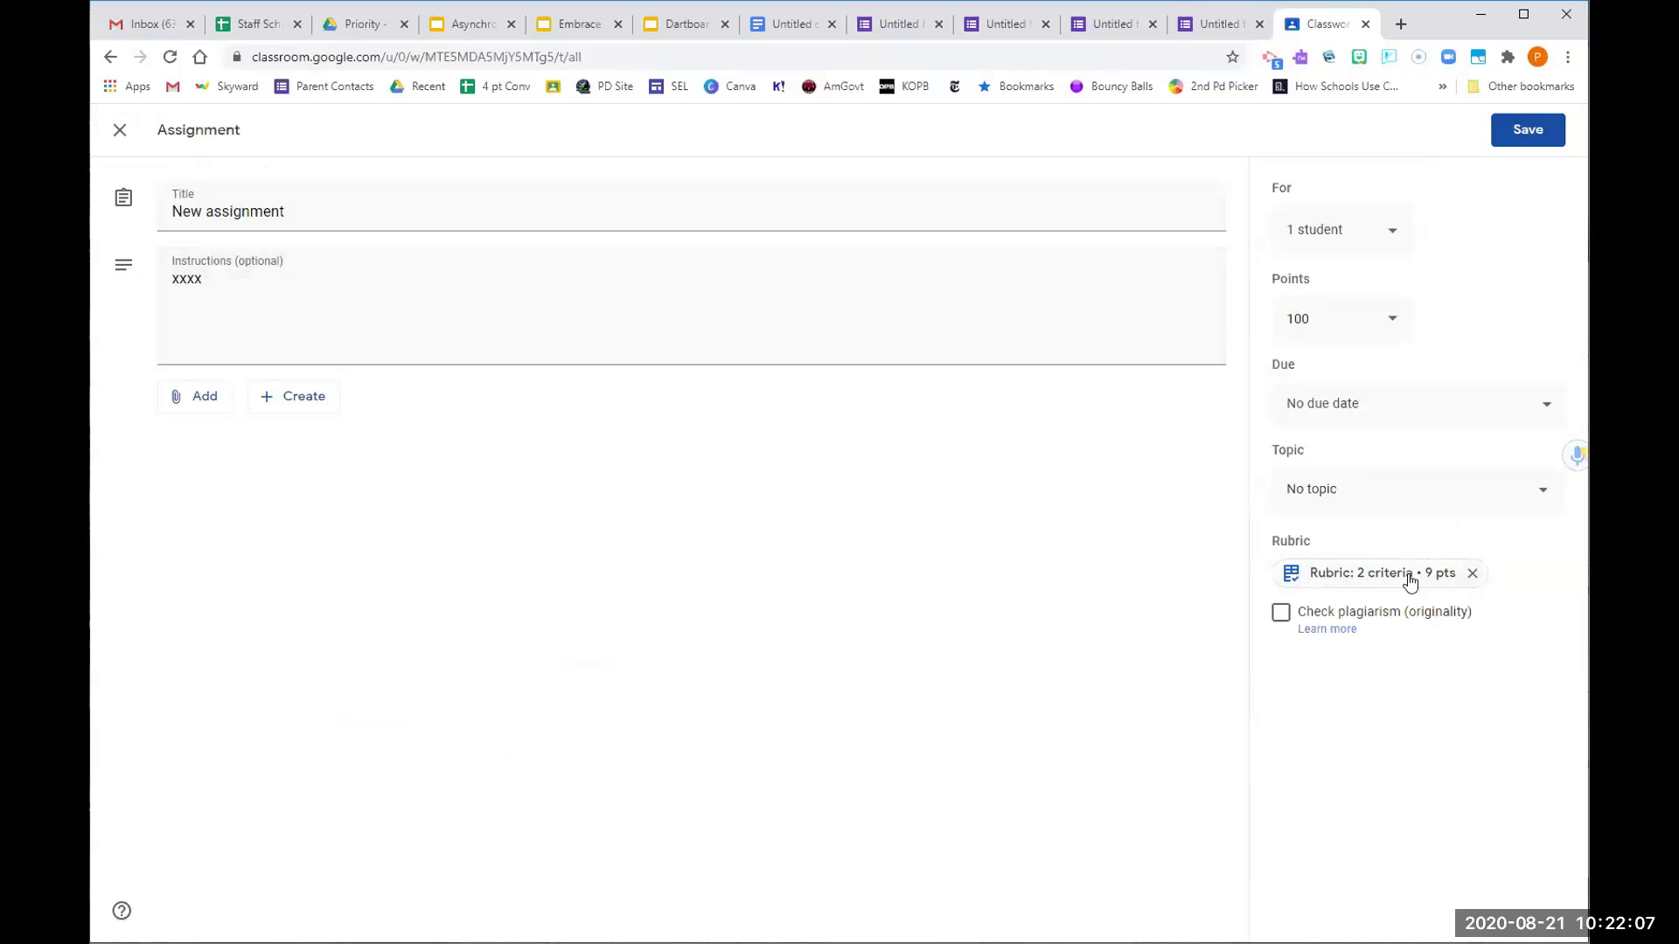
# Preview the 2-criteria, 9-point rubric, then close it and the assignment editor
pyautogui.click(1445, 581)
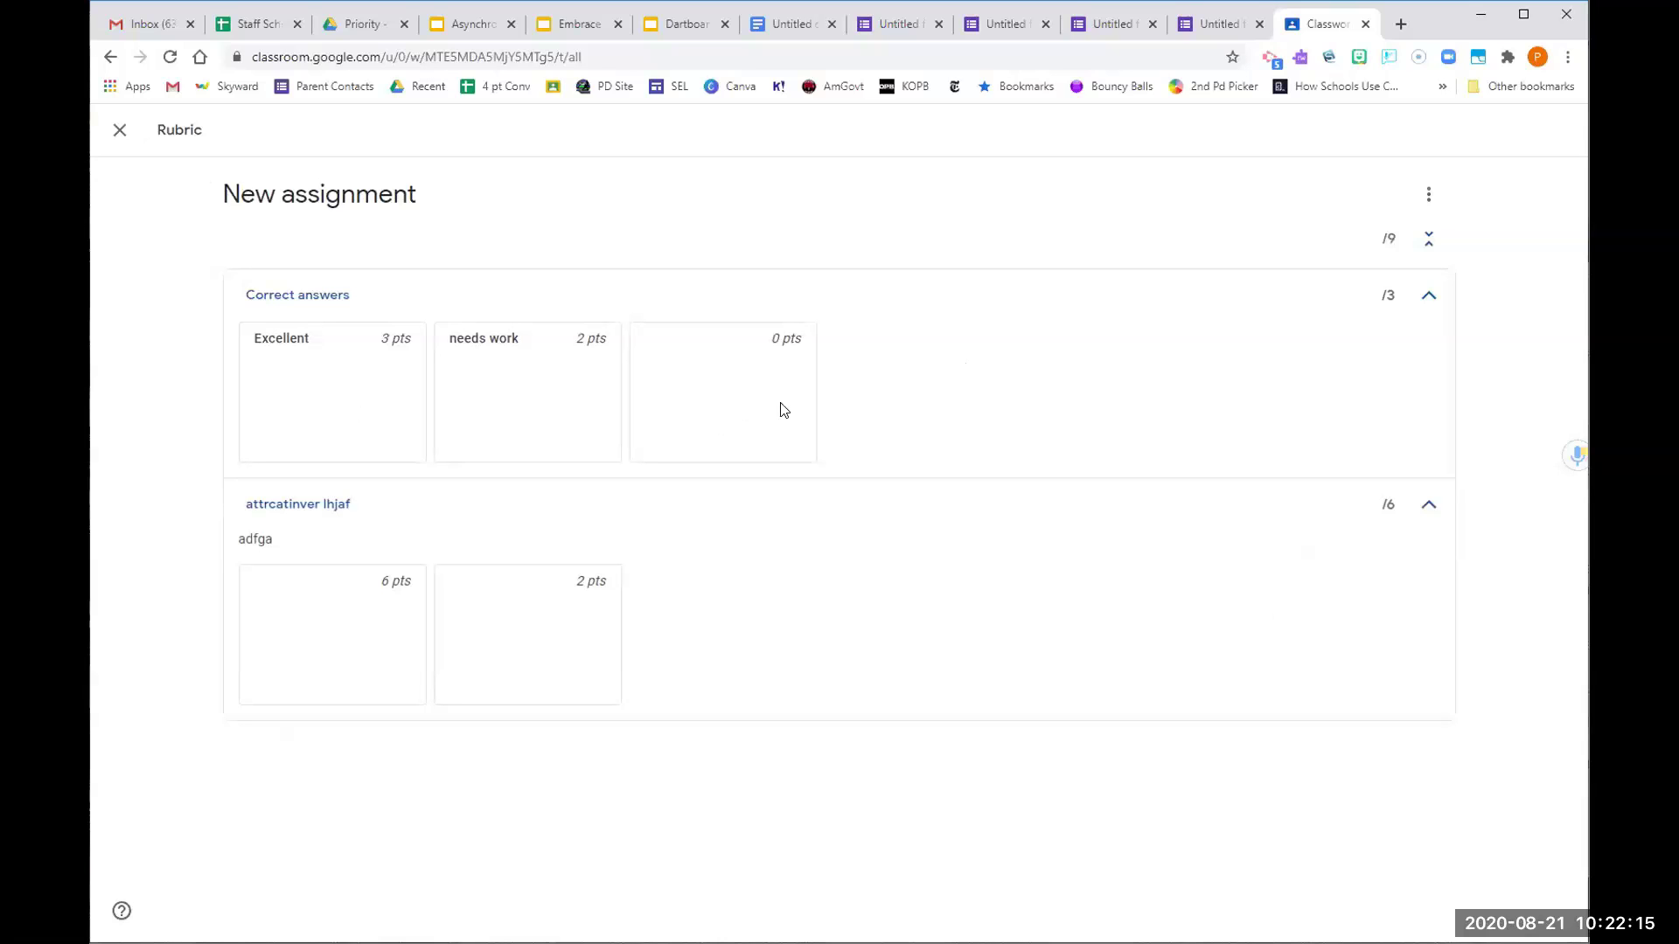
pyautogui.click(119, 130)
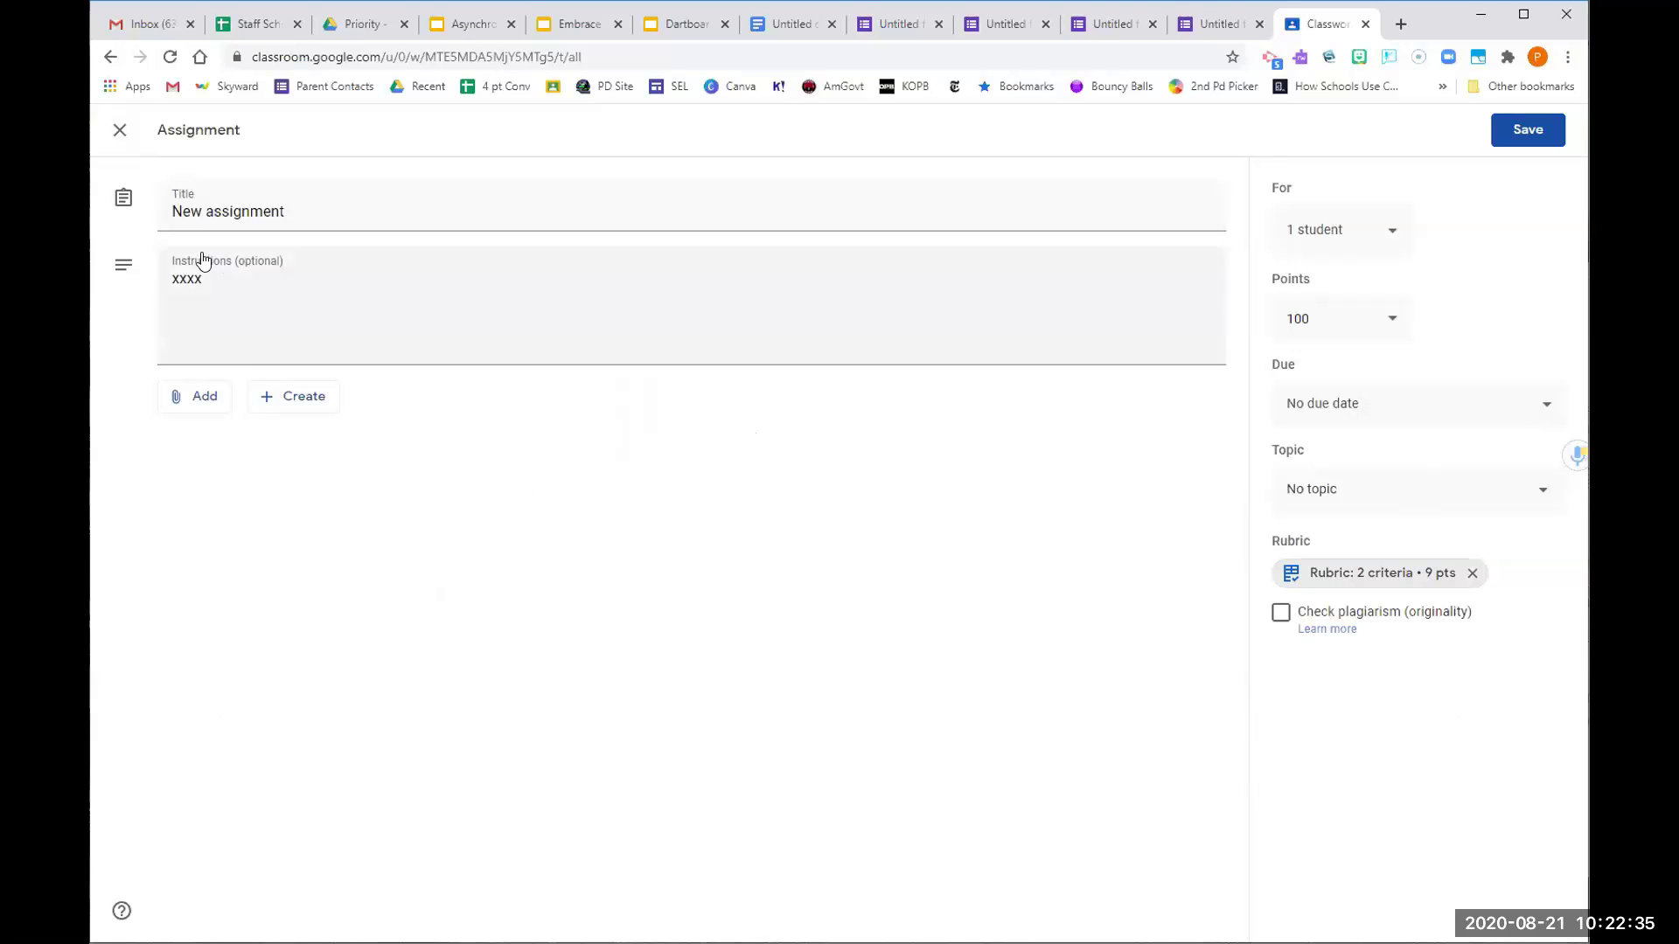
pyautogui.click(120, 129)
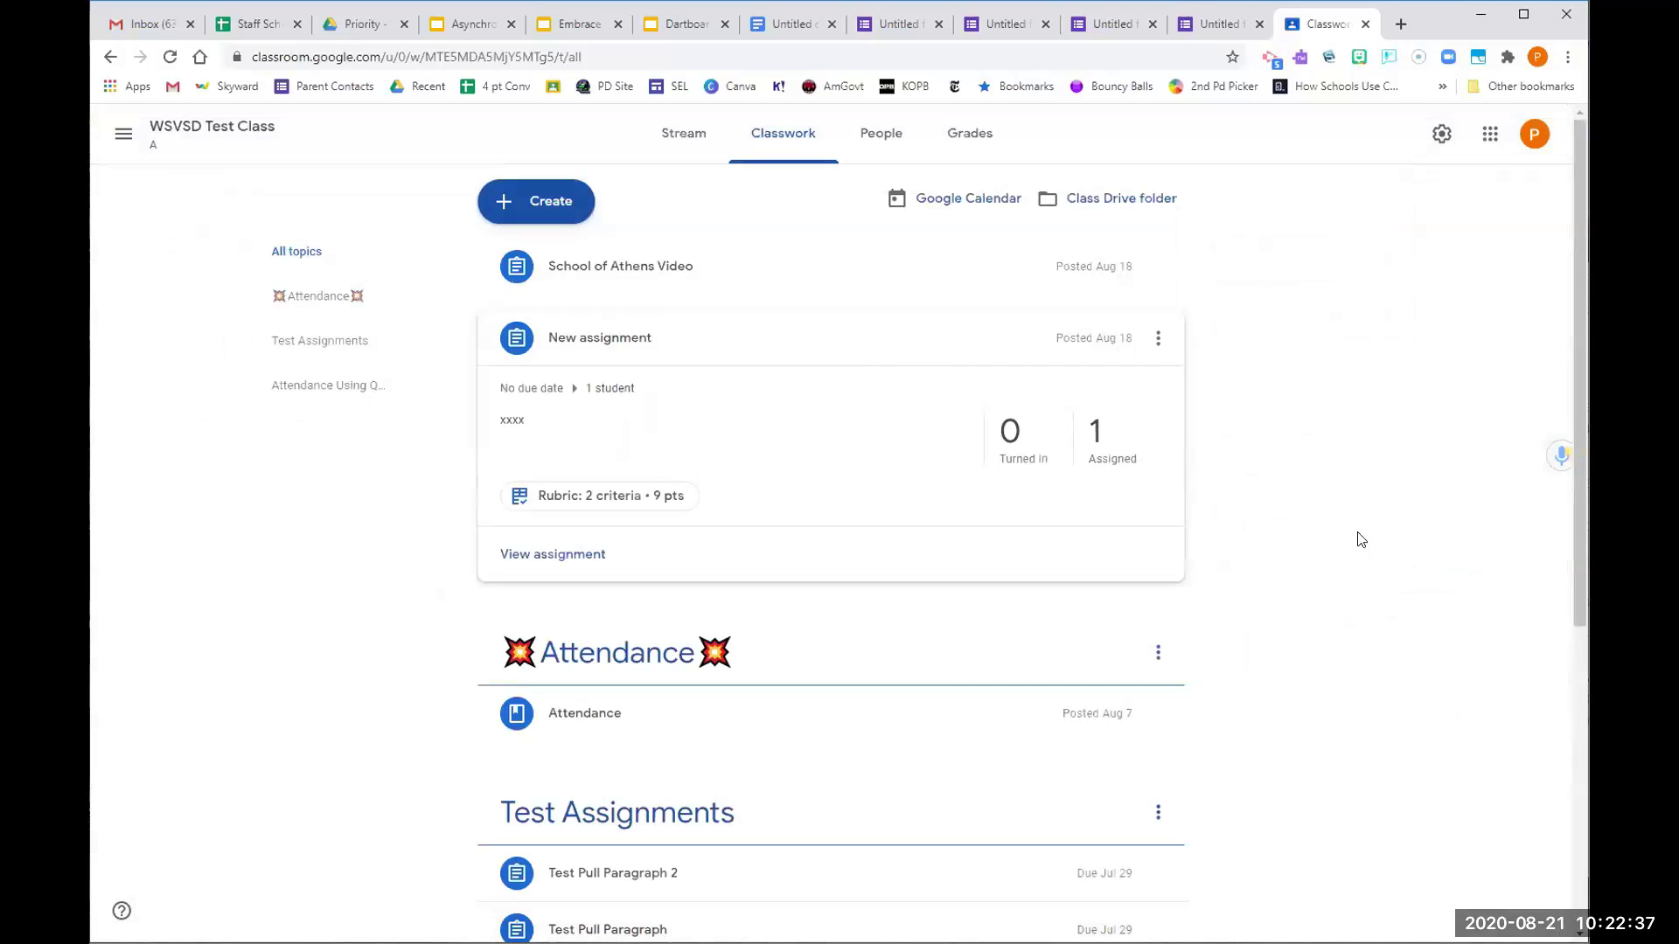
# Switch to the Dartboard deck and scroll the filmstrip down to the Comment Bank slide
pyautogui.click(686, 26)
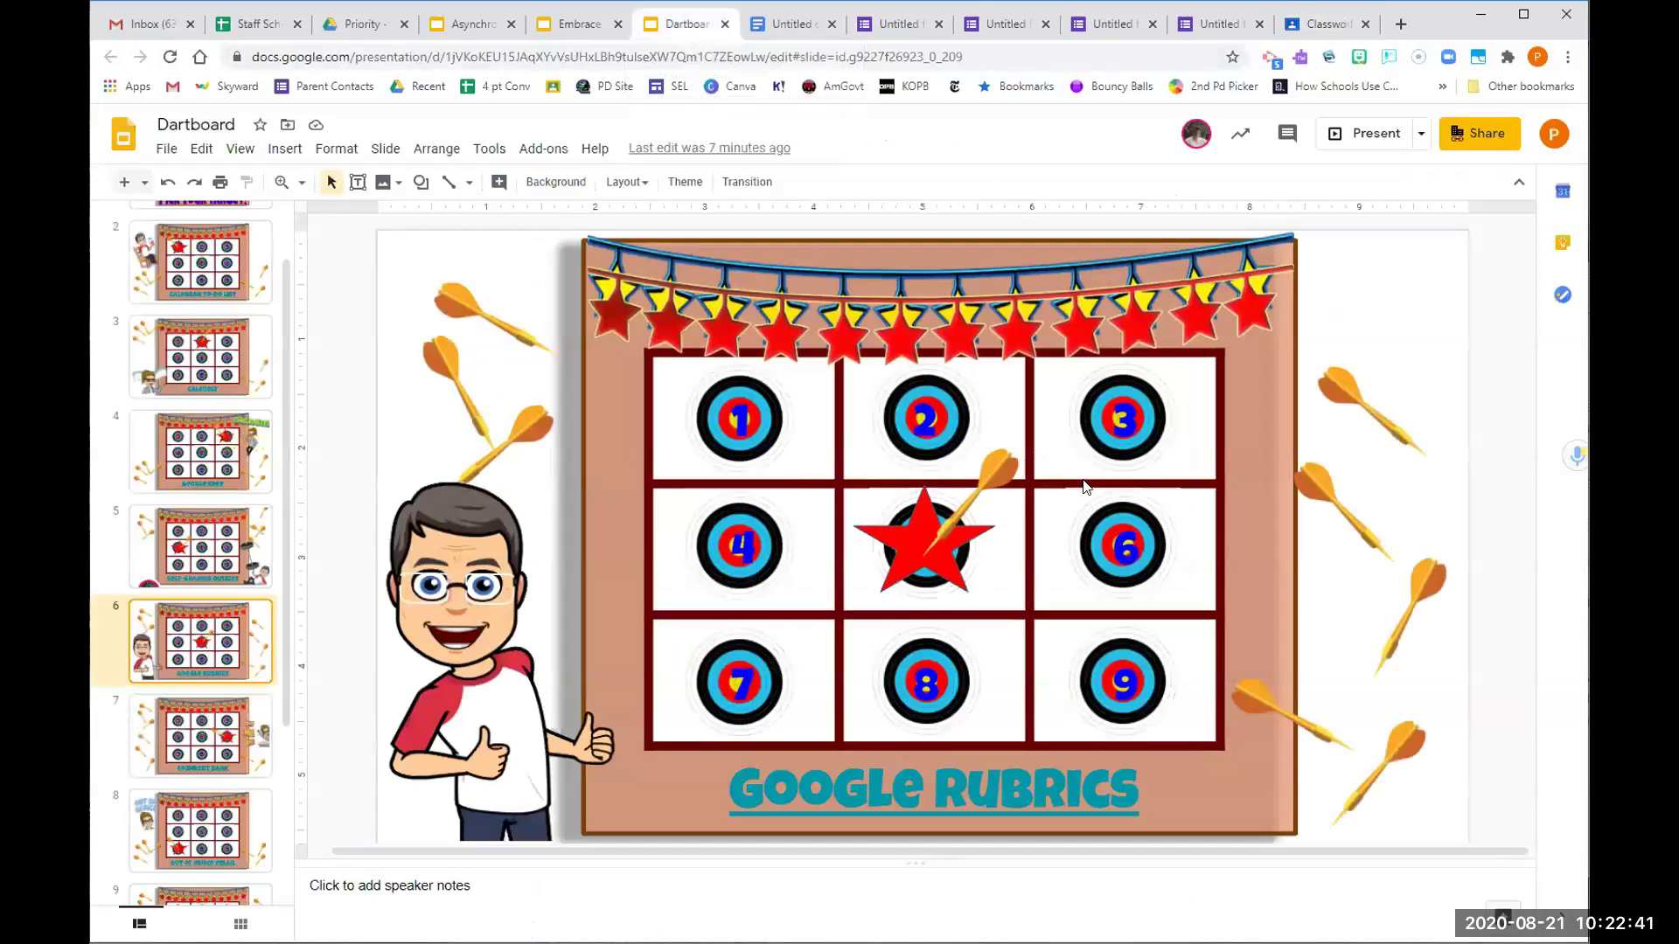
pyautogui.scroll(-1, 1235, 695)
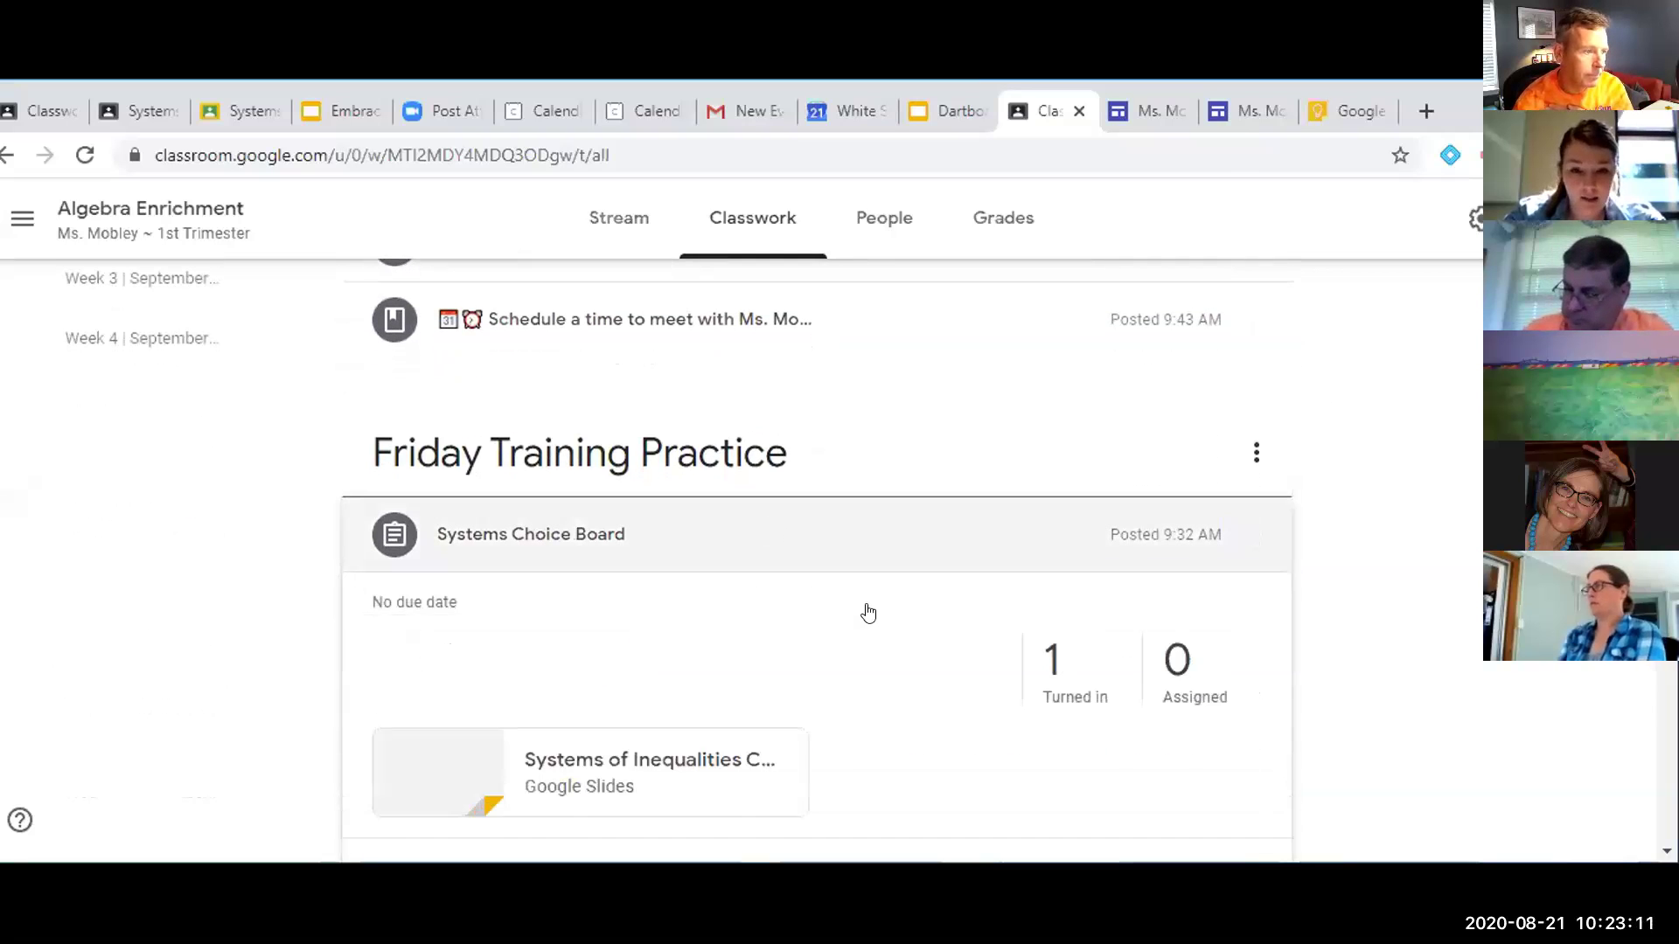
# Open the student's turned-in Systems of Inequalities Choice Board in the grading view and scroll its slides
pyautogui.click(725, 471)
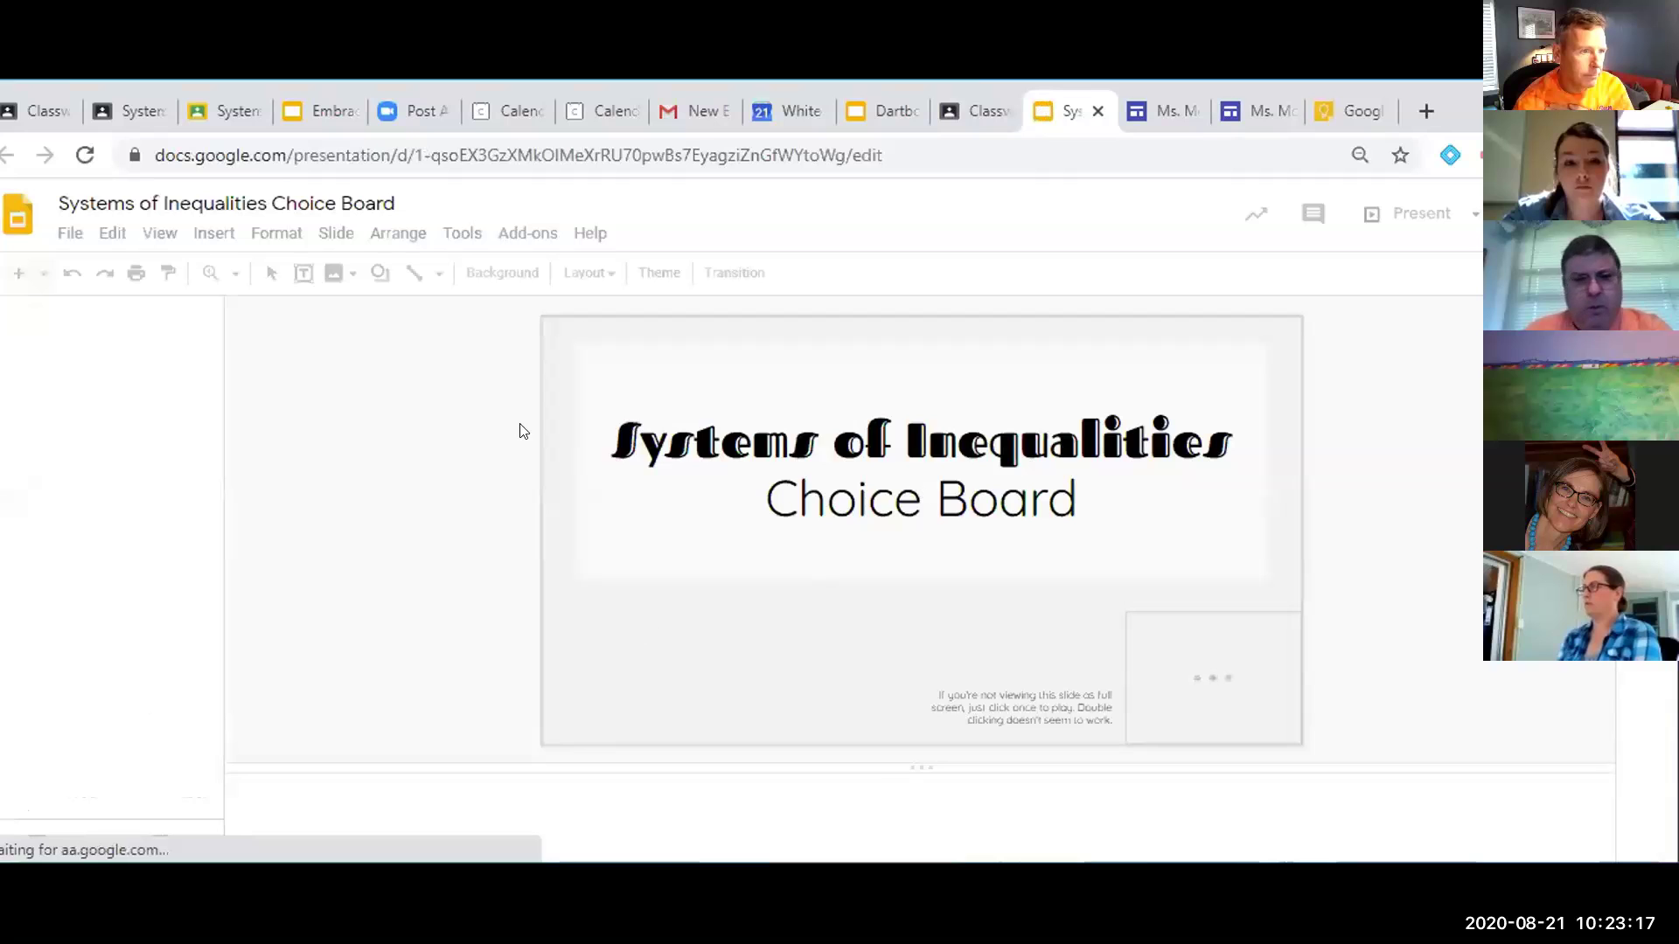
pyautogui.click(983, 113)
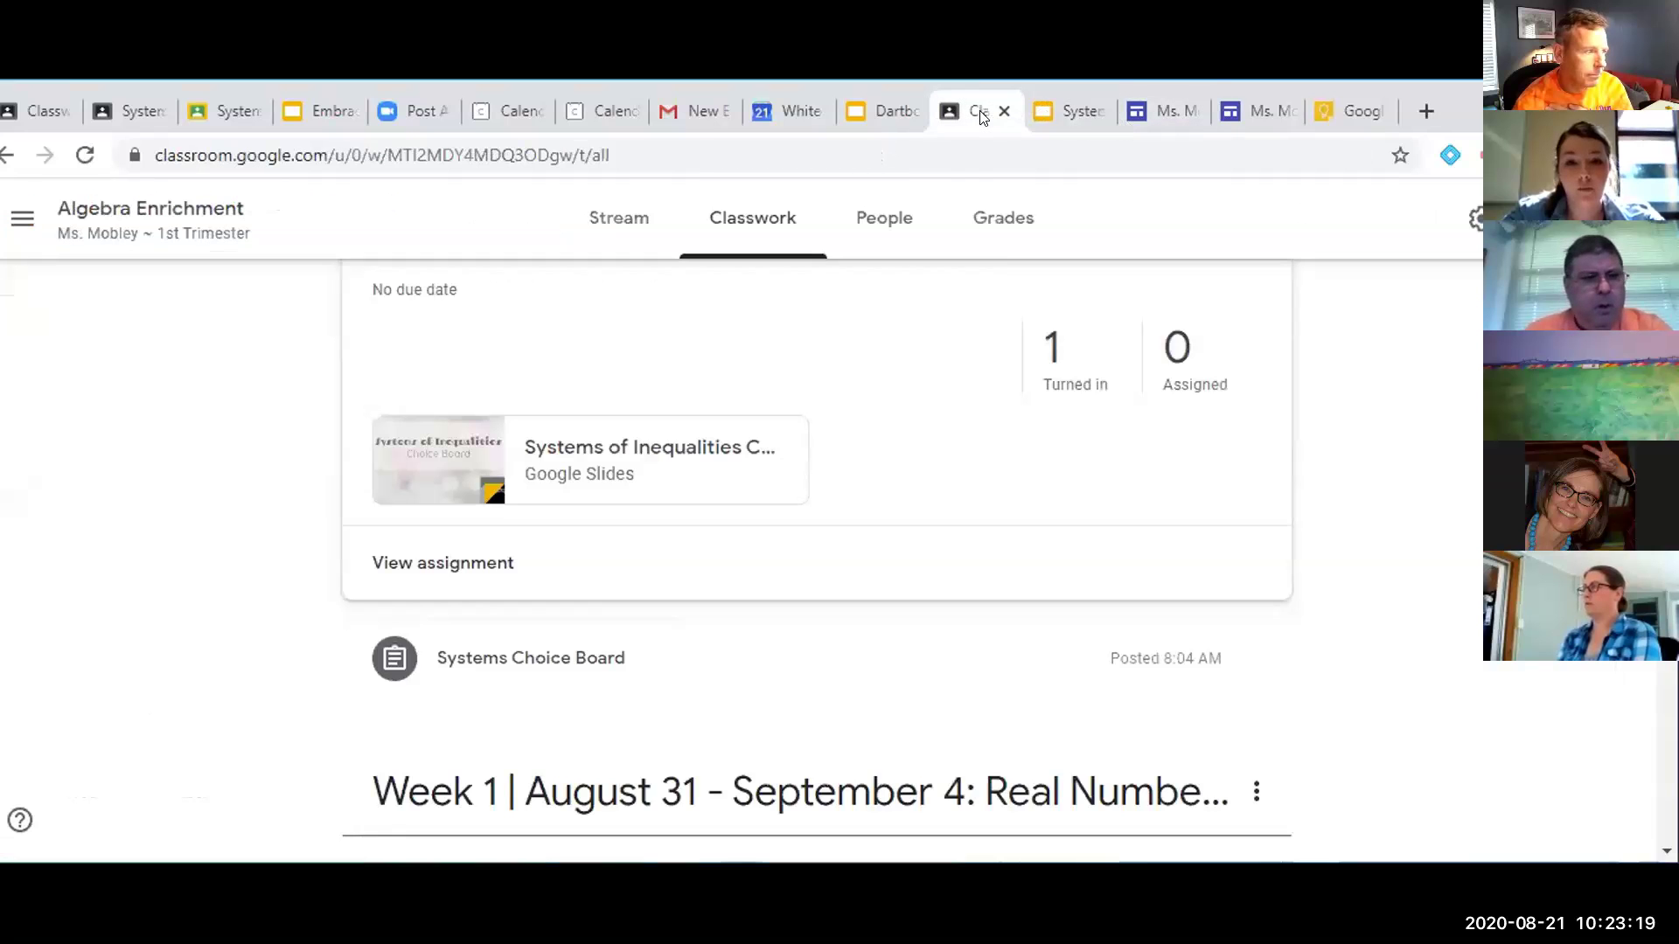
pyautogui.click(433, 564)
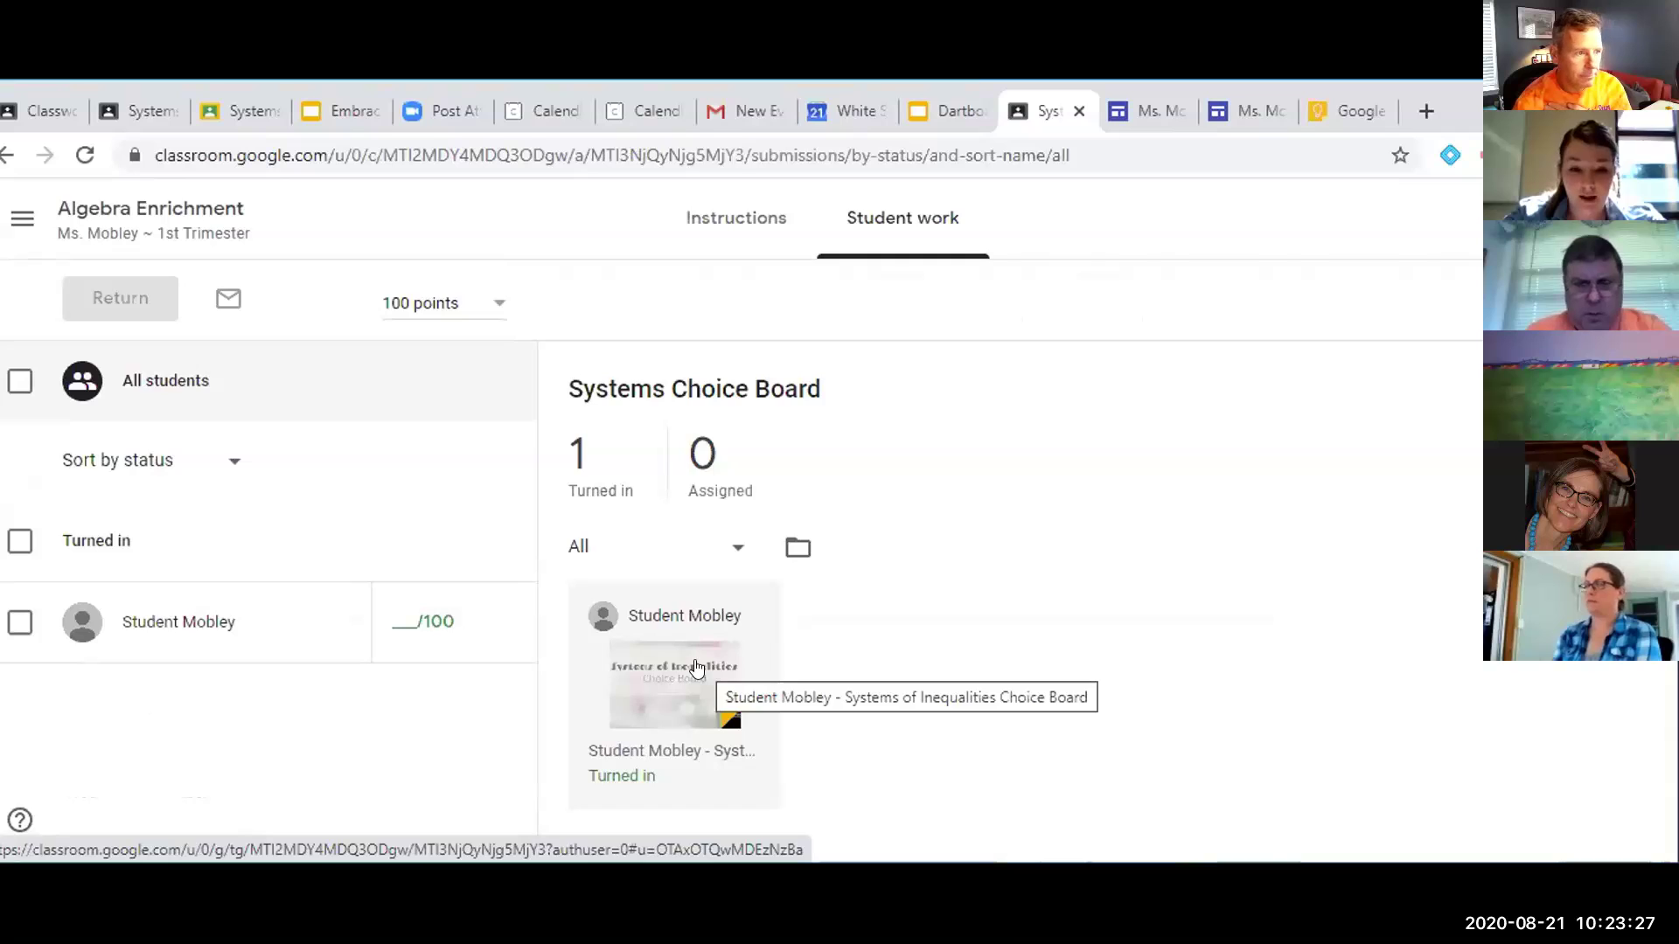
pyautogui.click(696, 667)
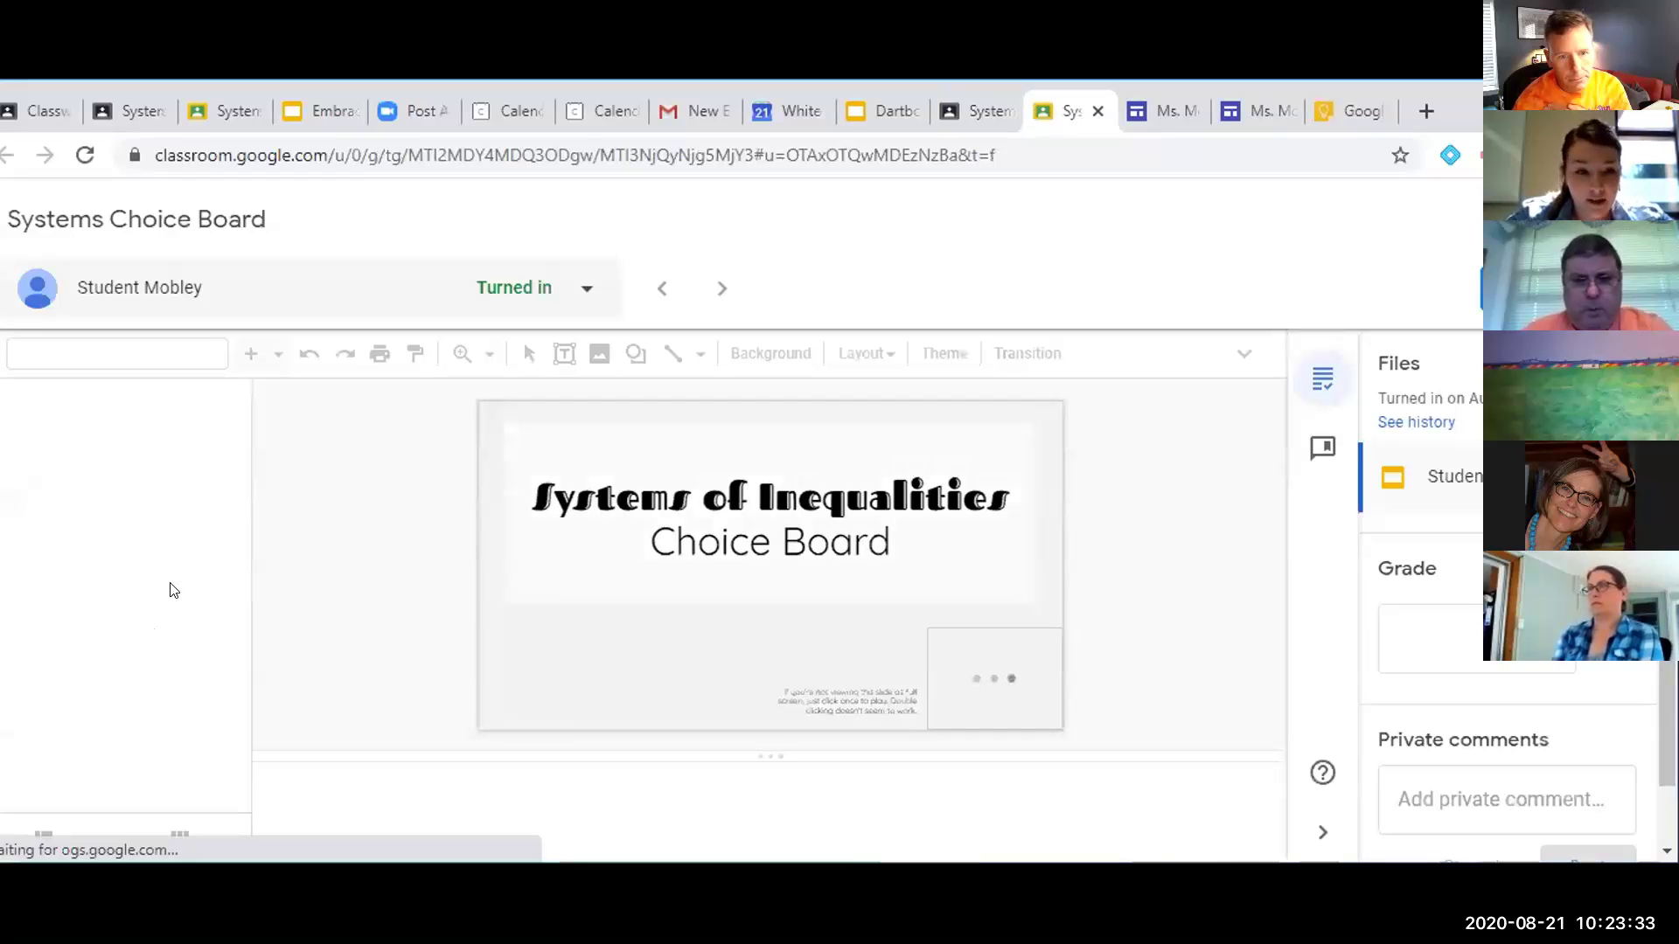
pyautogui.scroll(-6, 131, 717)
pyautogui.scroll(-3, 149, 696)
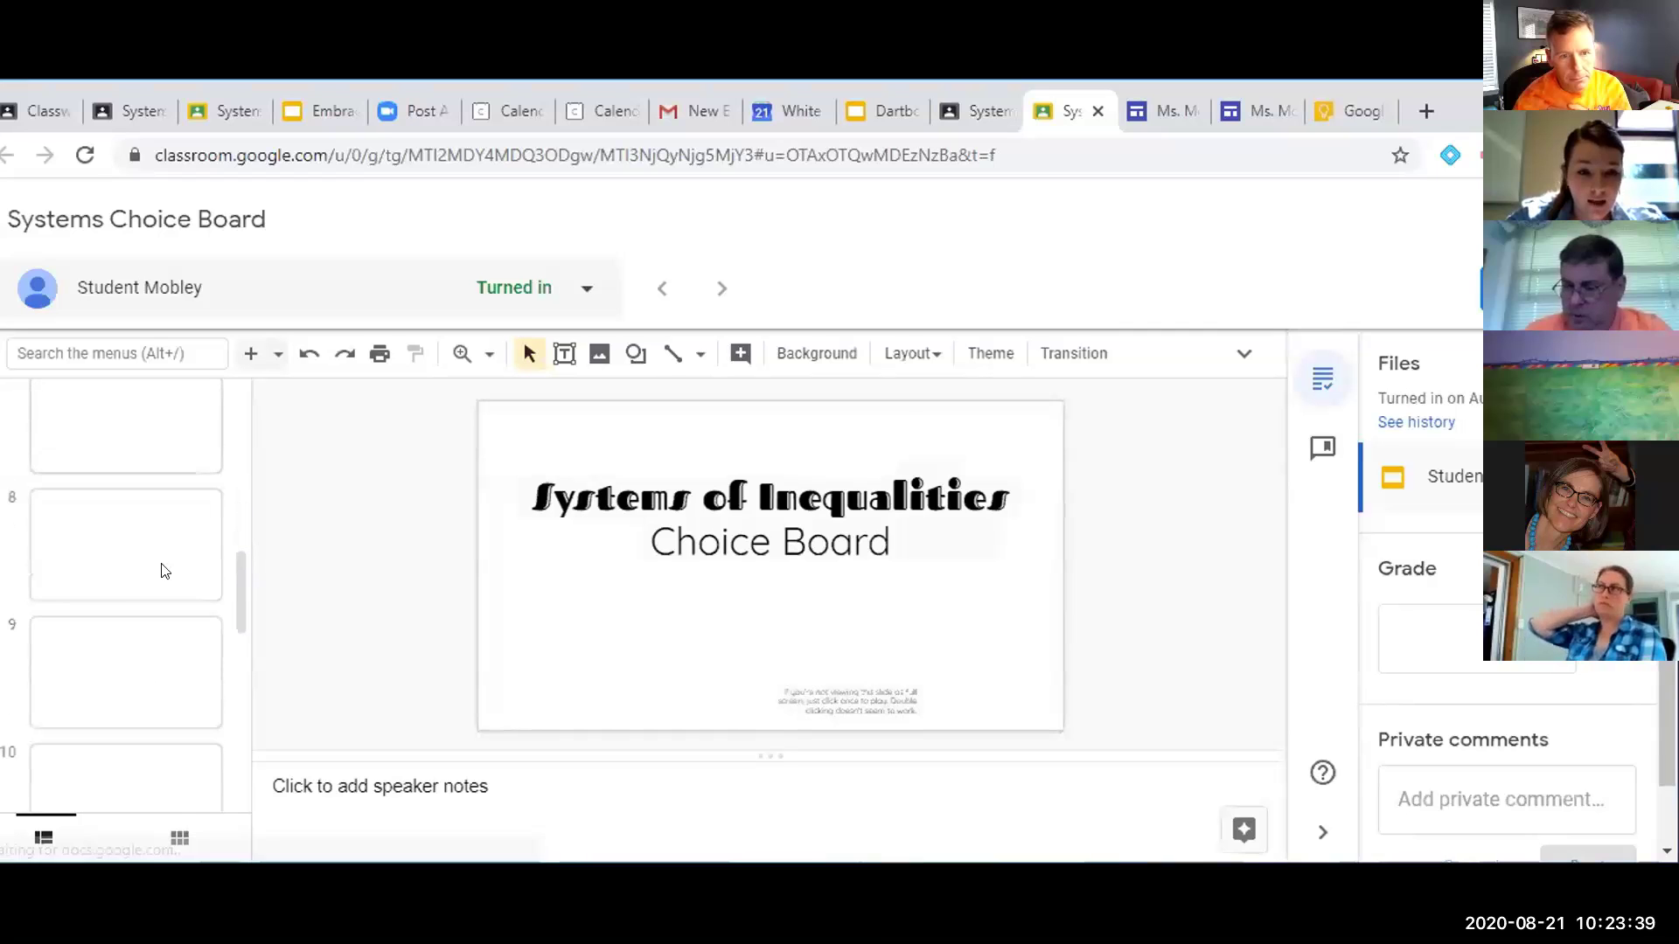
# Select the placeholder box on slide 5, 'Your Work', and show the comment bank beside it
pyautogui.click(168, 547)
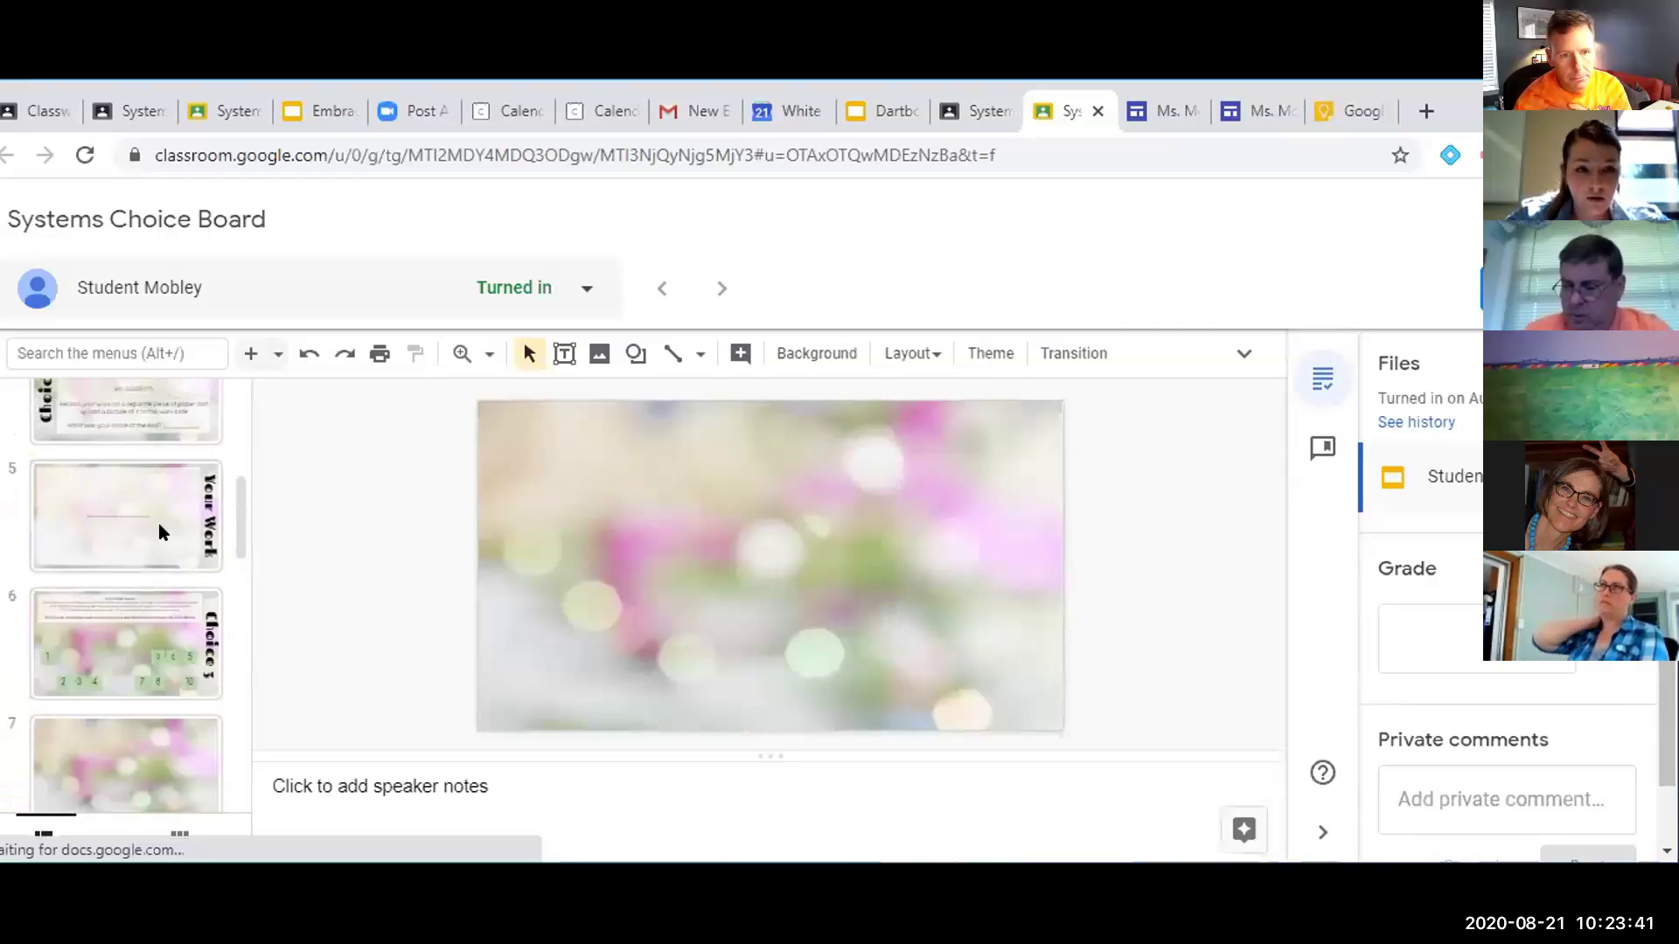
pyautogui.click(160, 524)
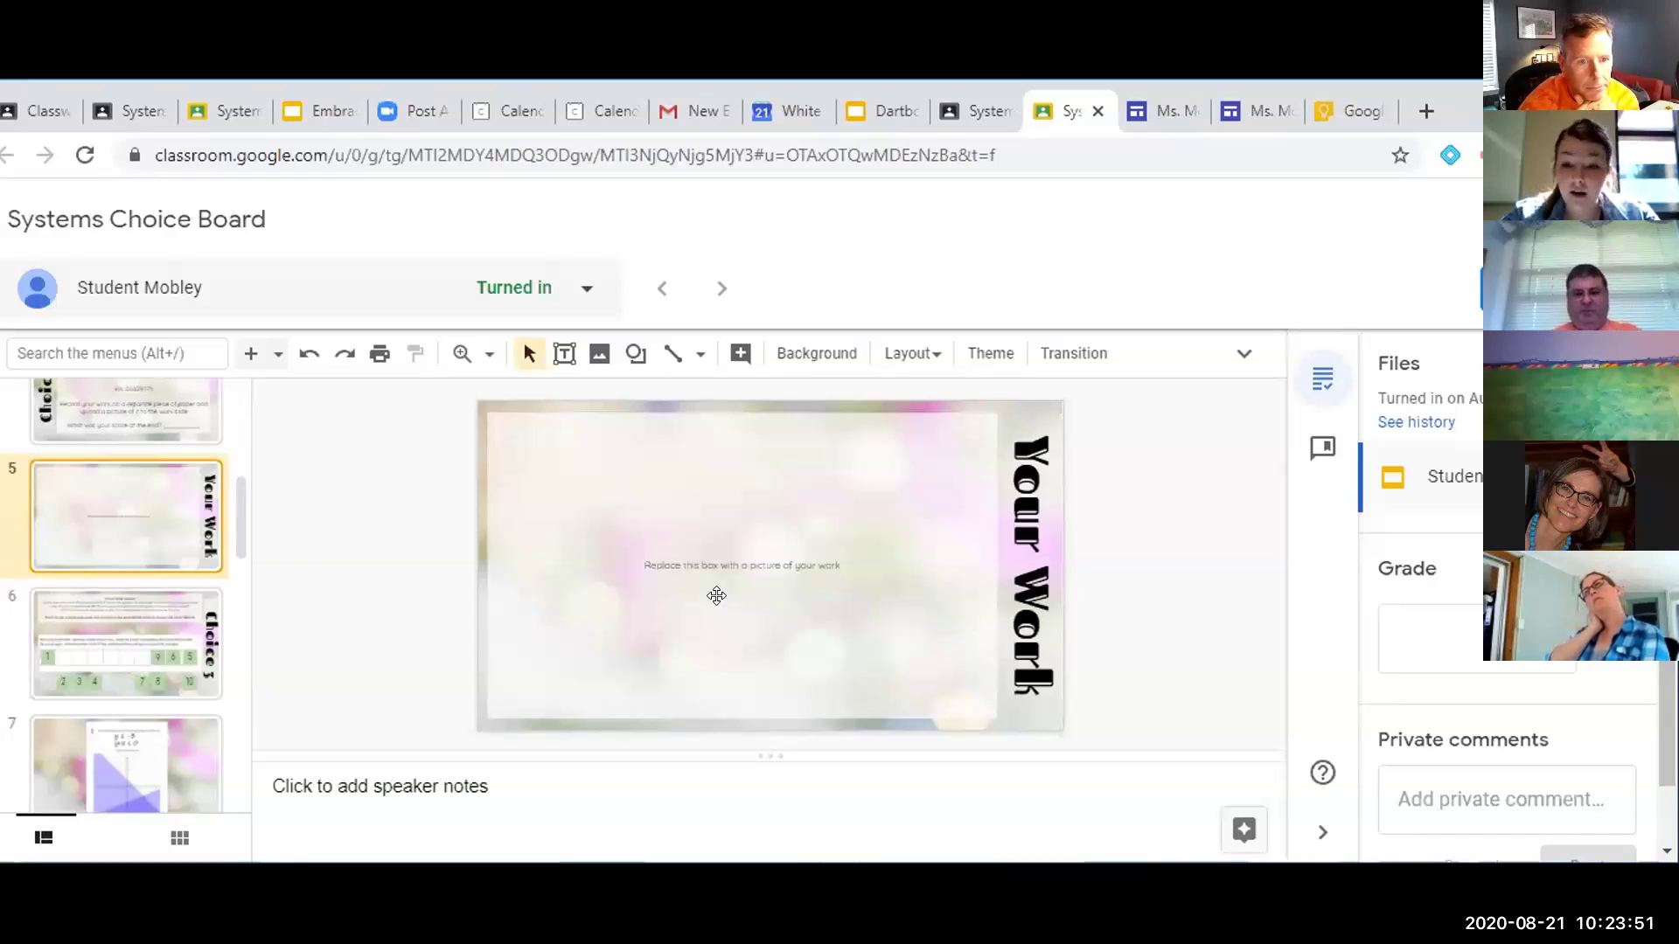
pyautogui.click(811, 510)
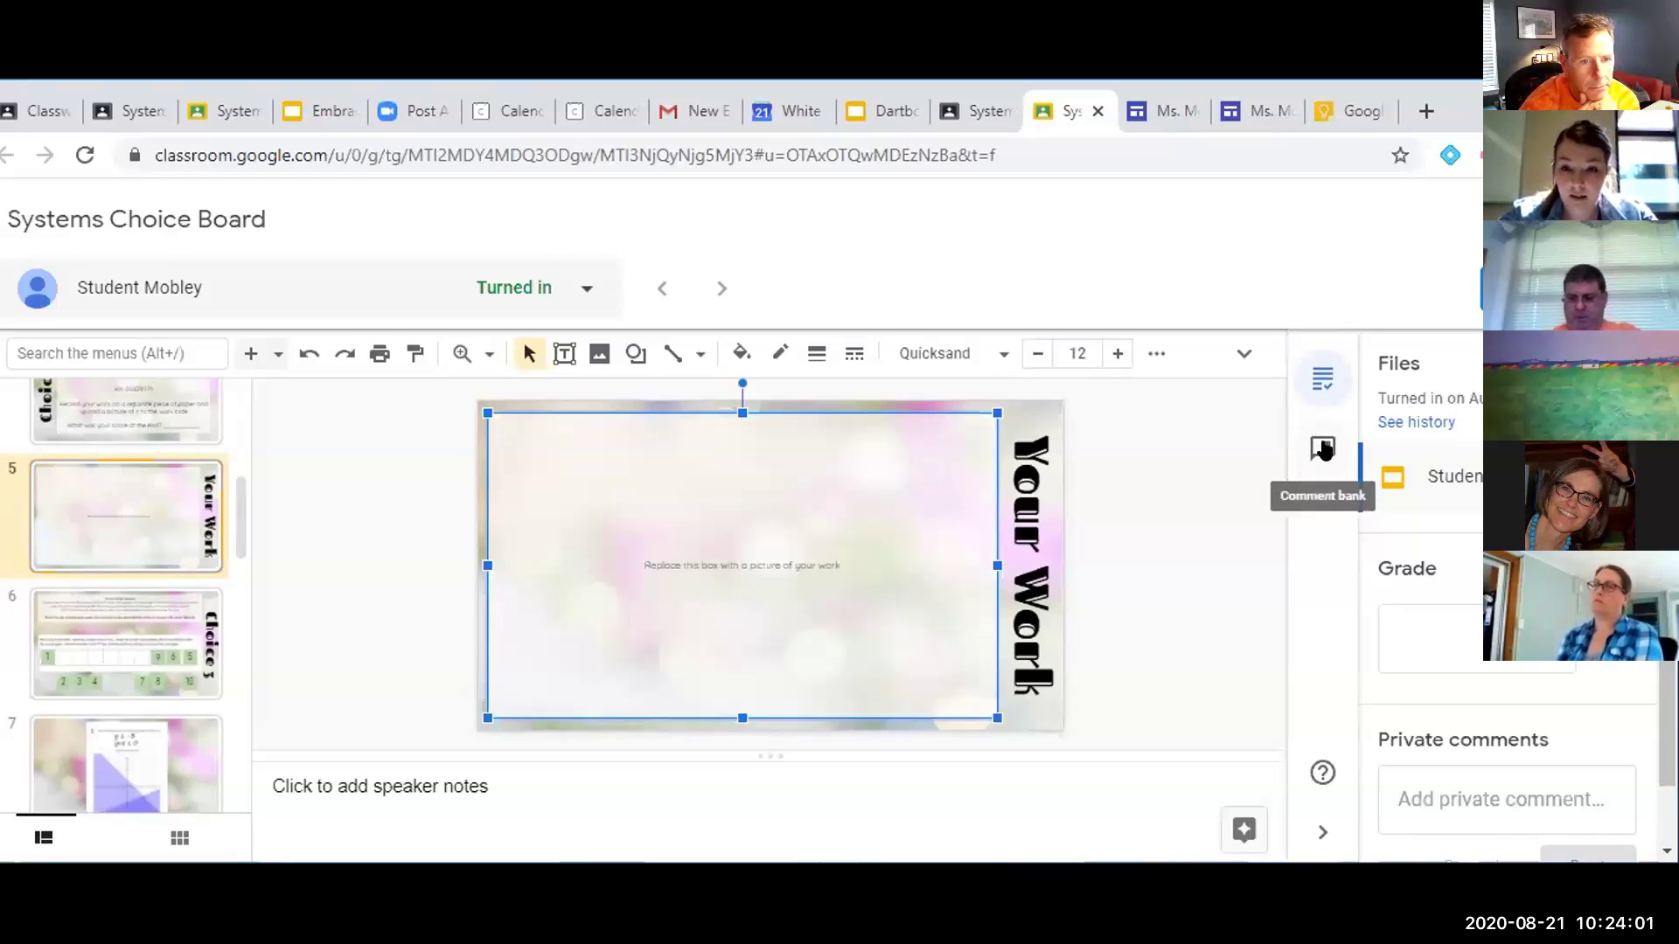
pyautogui.click(1323, 448)
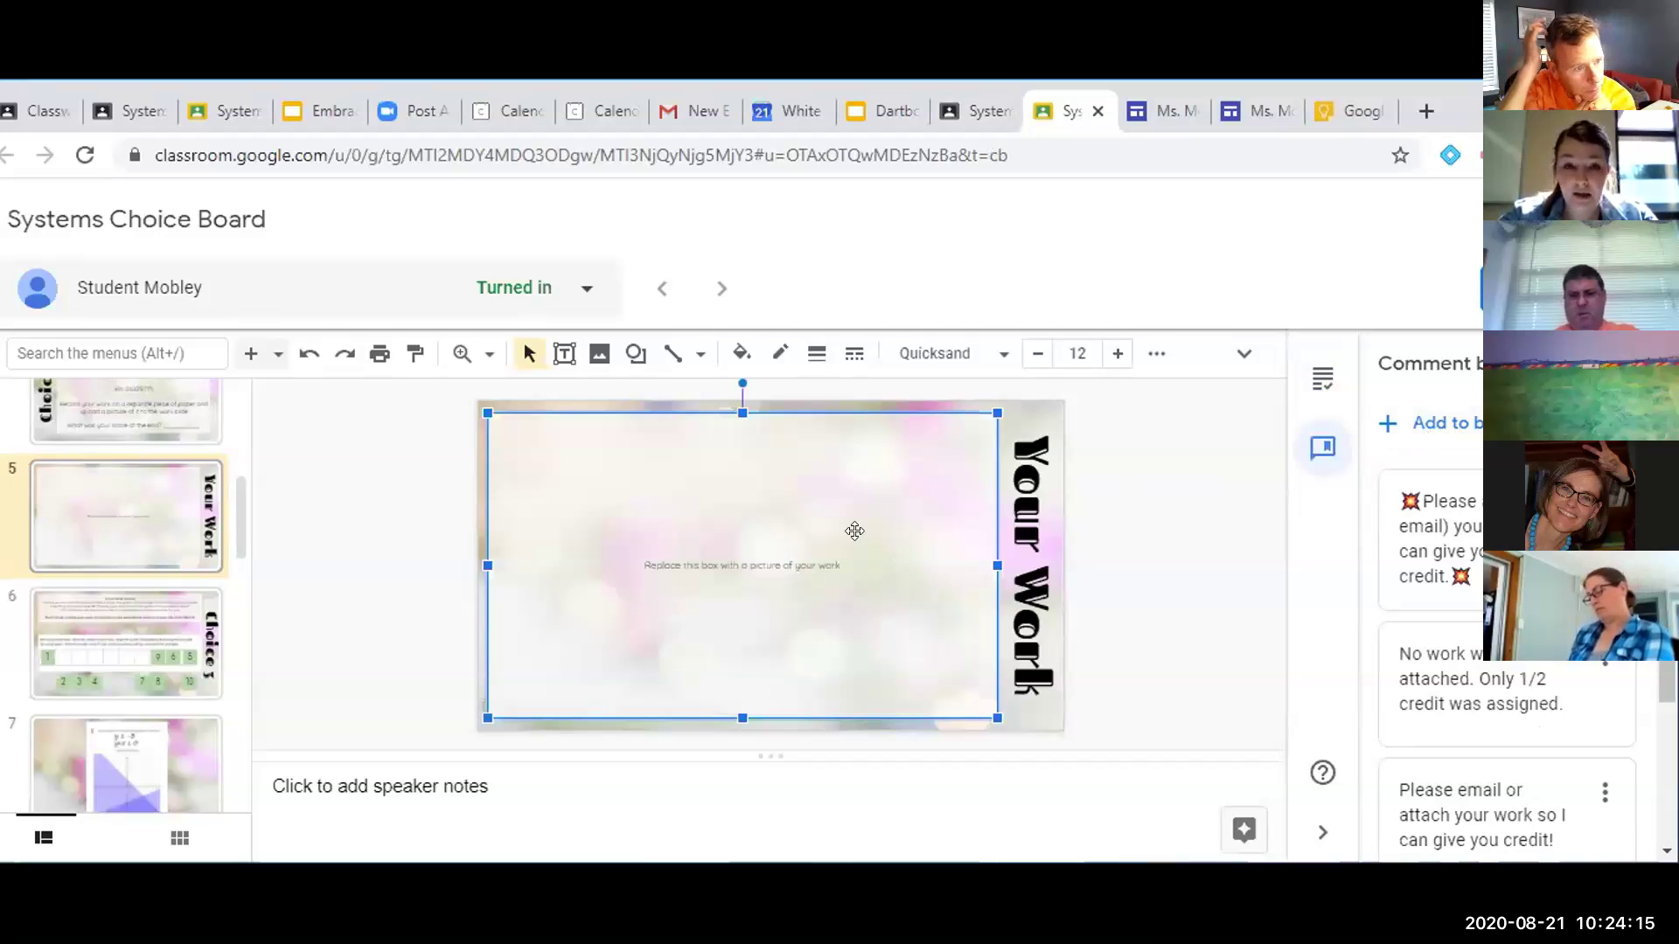
# Post the comment "Full work was not shown. Email for credit." on the Your Work box
pyautogui.click(1155, 353)
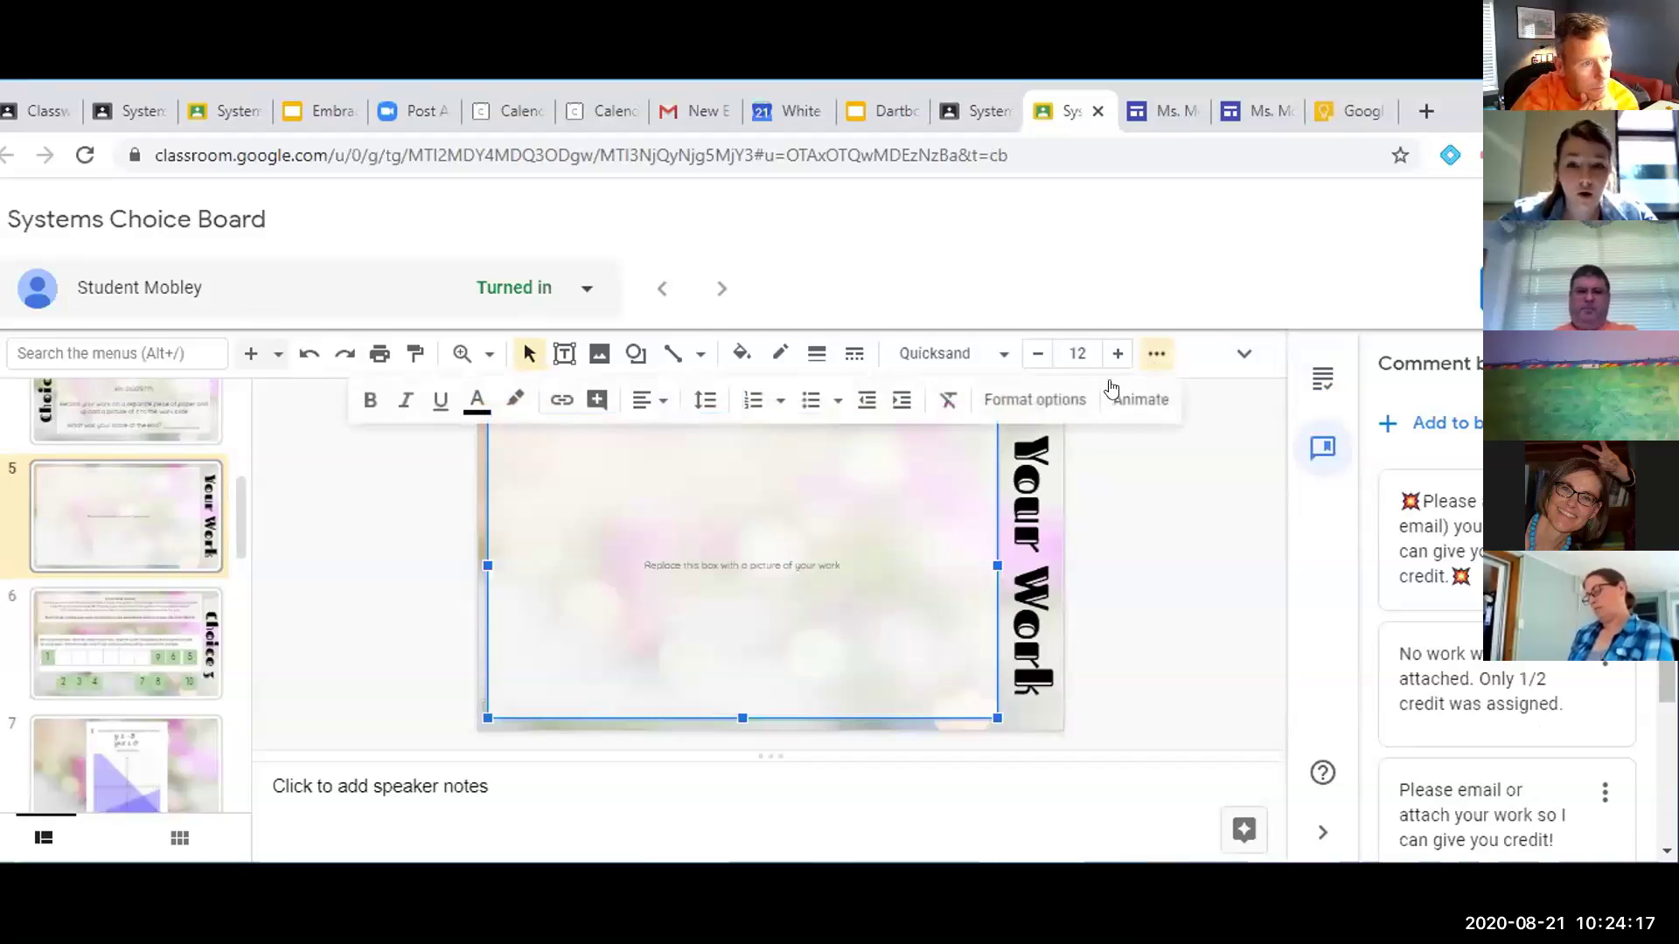
pyautogui.click(600, 404)
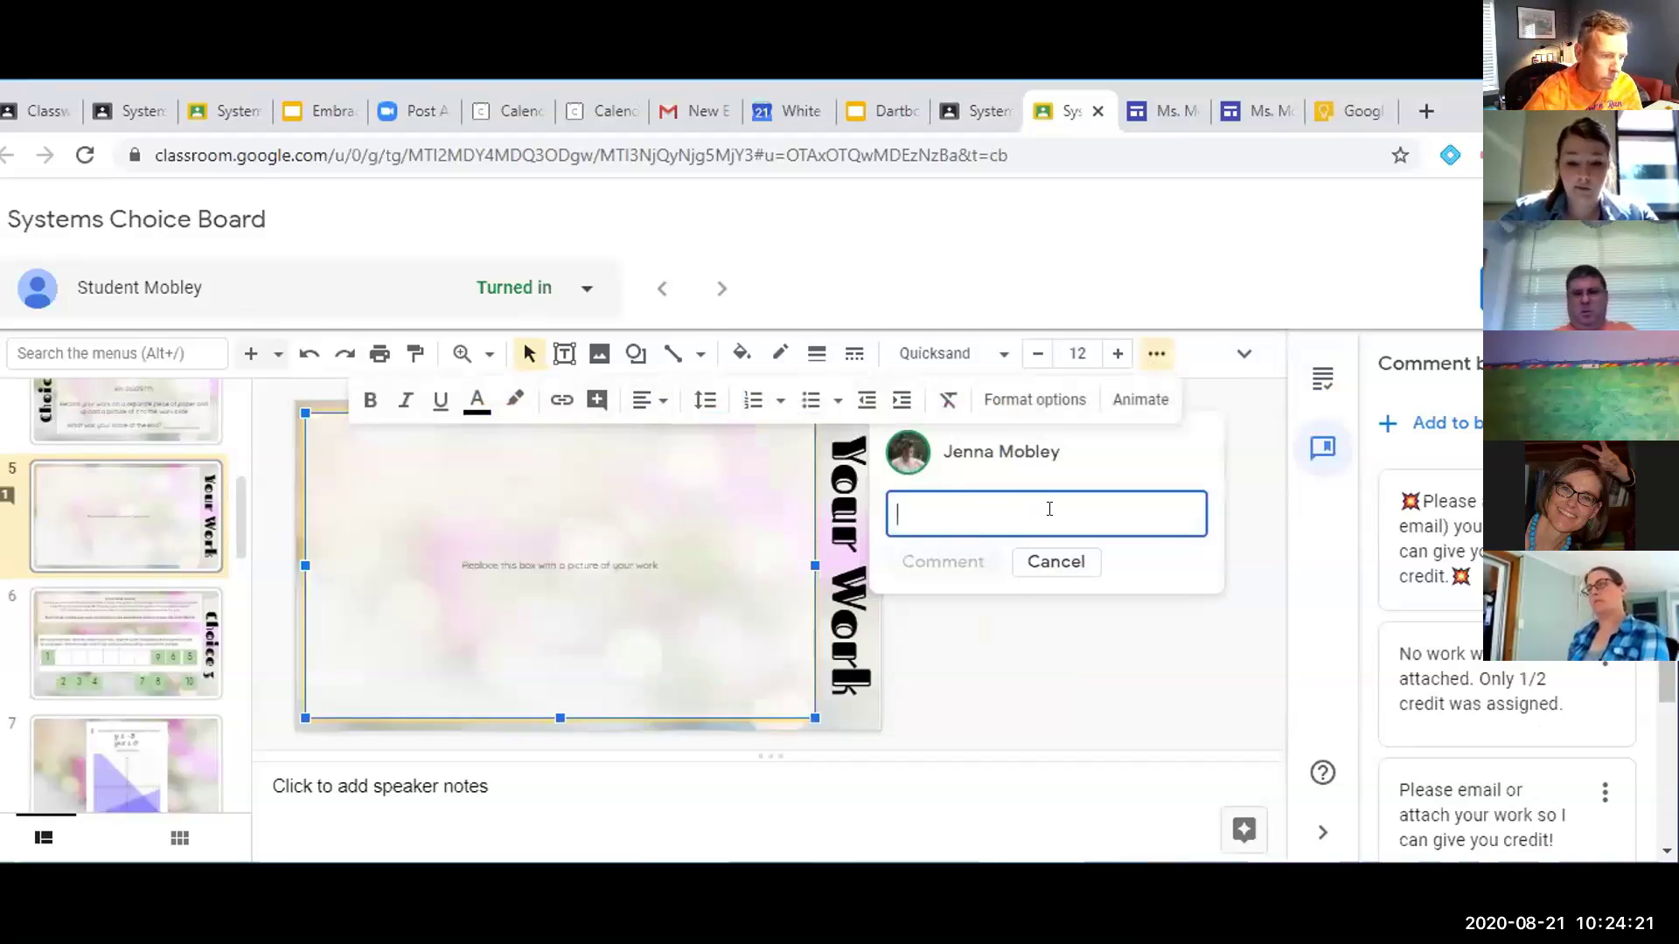
pyautogui.write('Full work was not su')
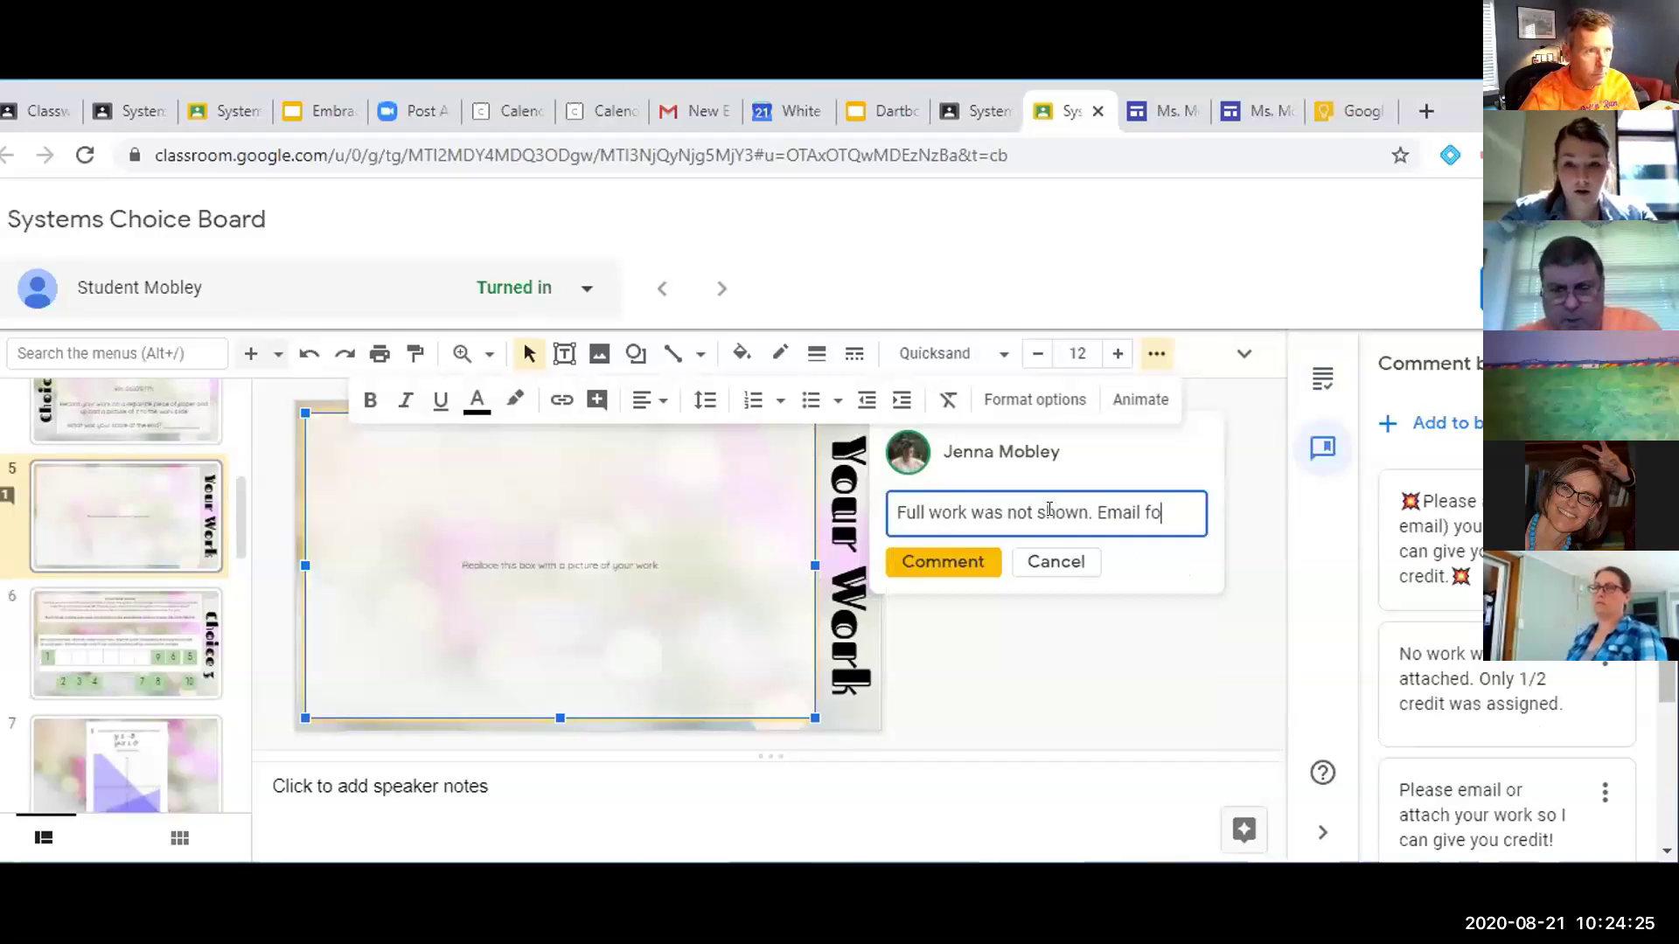
pyautogui.write('own. Email for credit.')
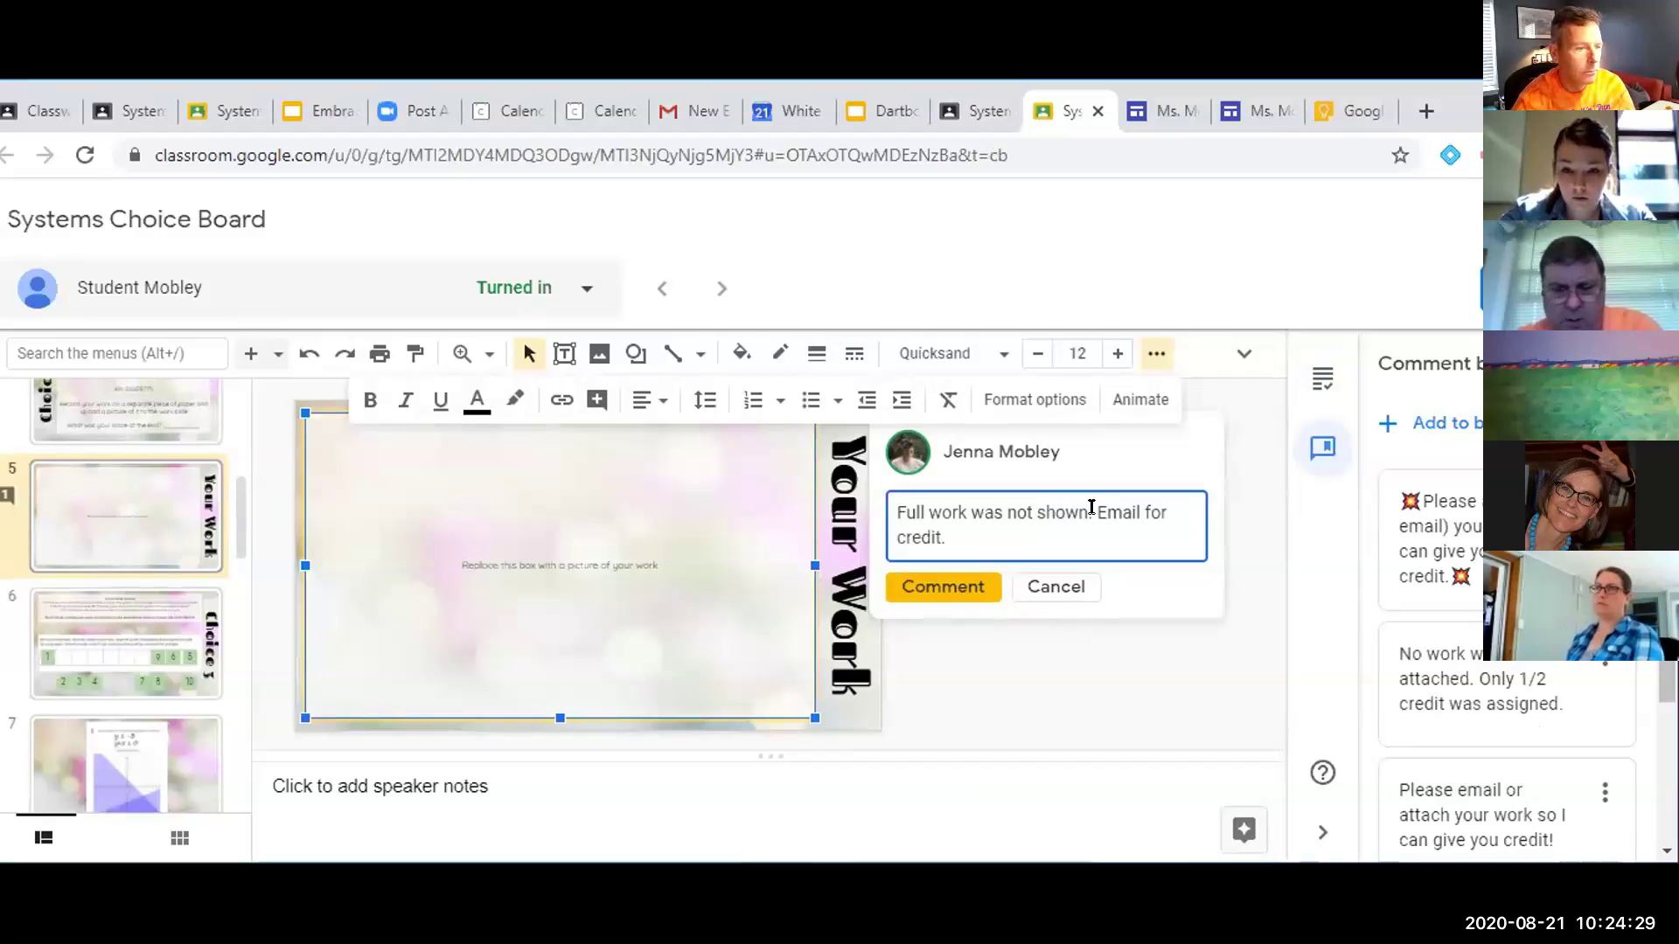
pyautogui.click(962, 583)
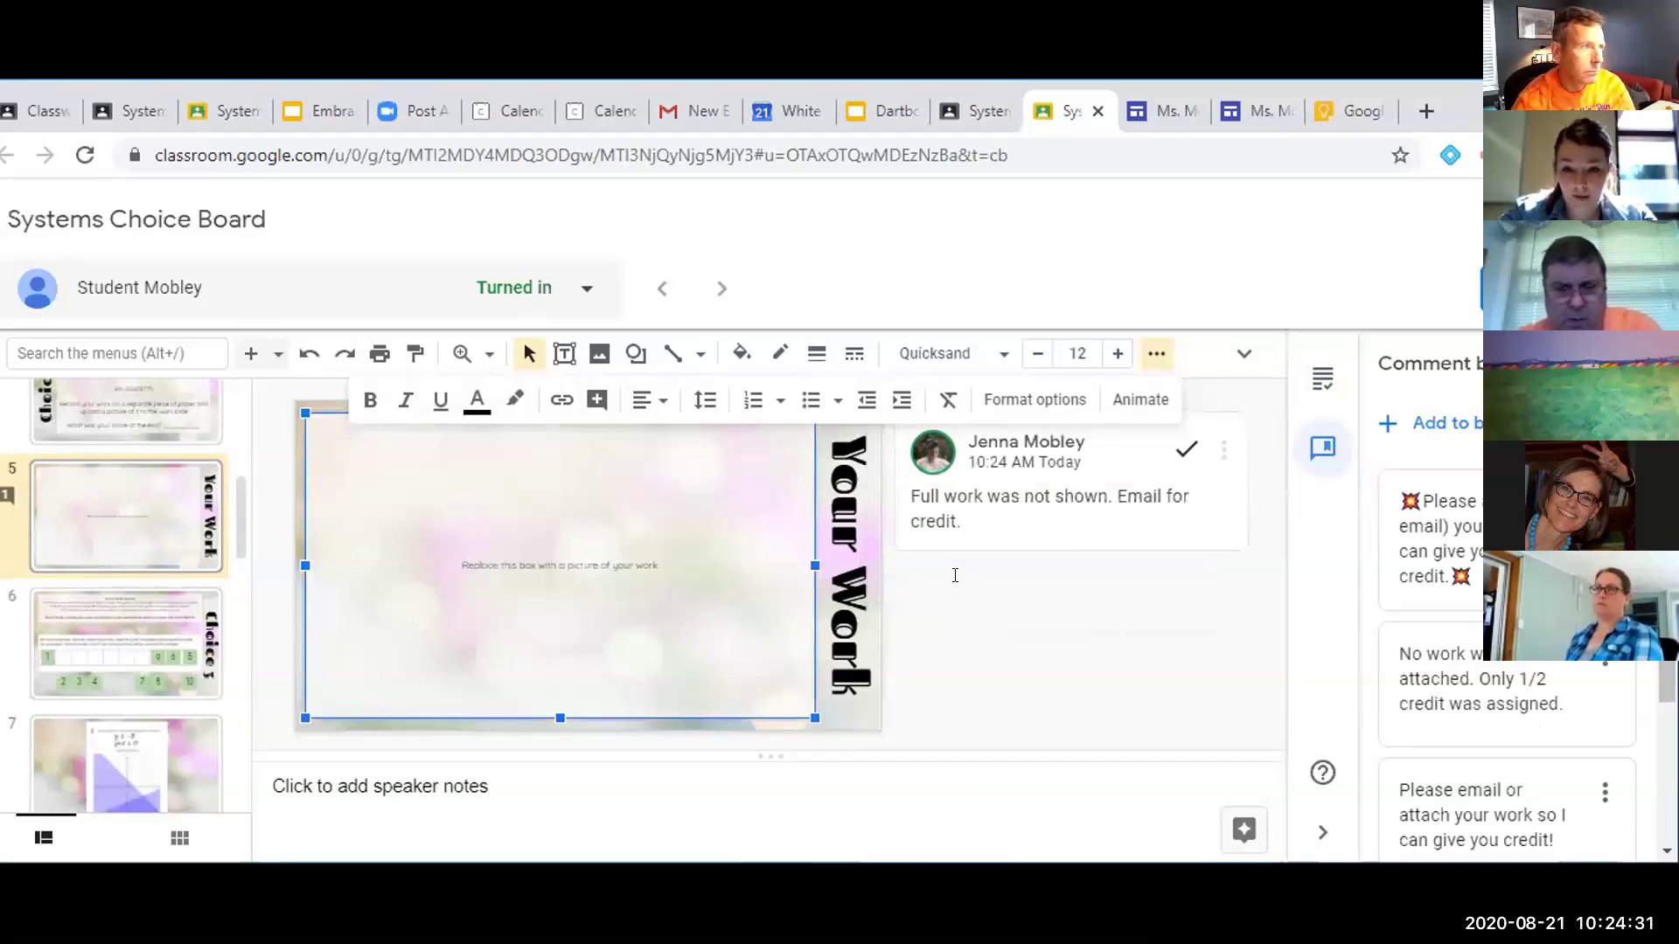
# Save that comment to the comment bank and return to the Student work page
pyautogui.click(1224, 450)
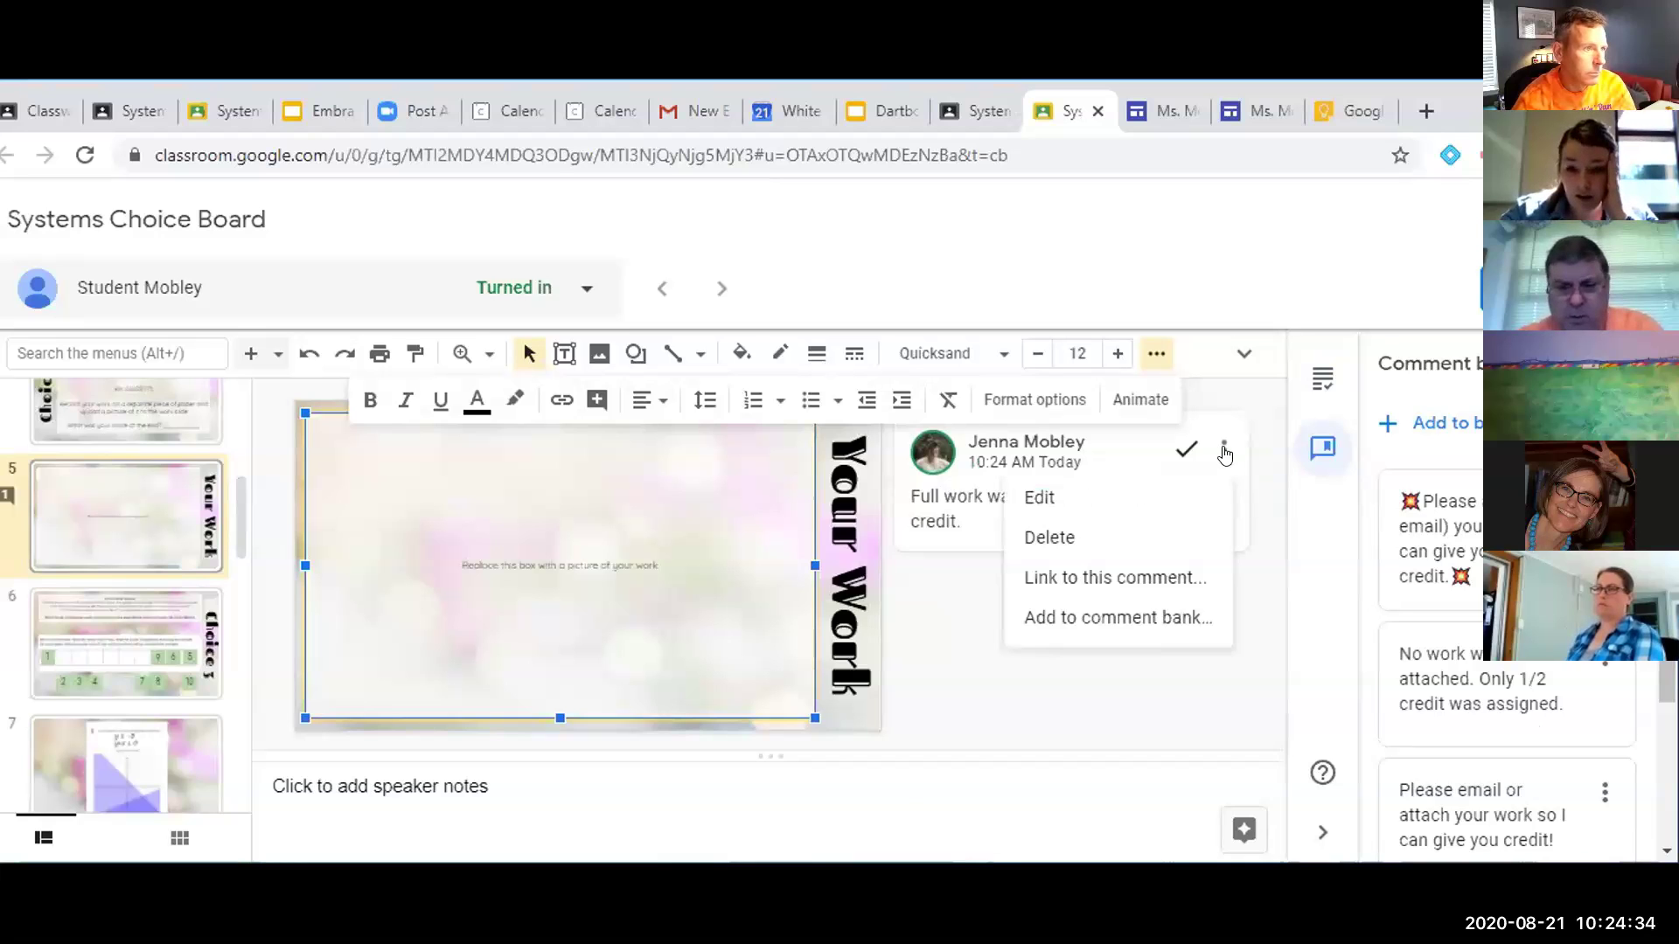
pyautogui.click(1147, 606)
pyautogui.click(1042, 610)
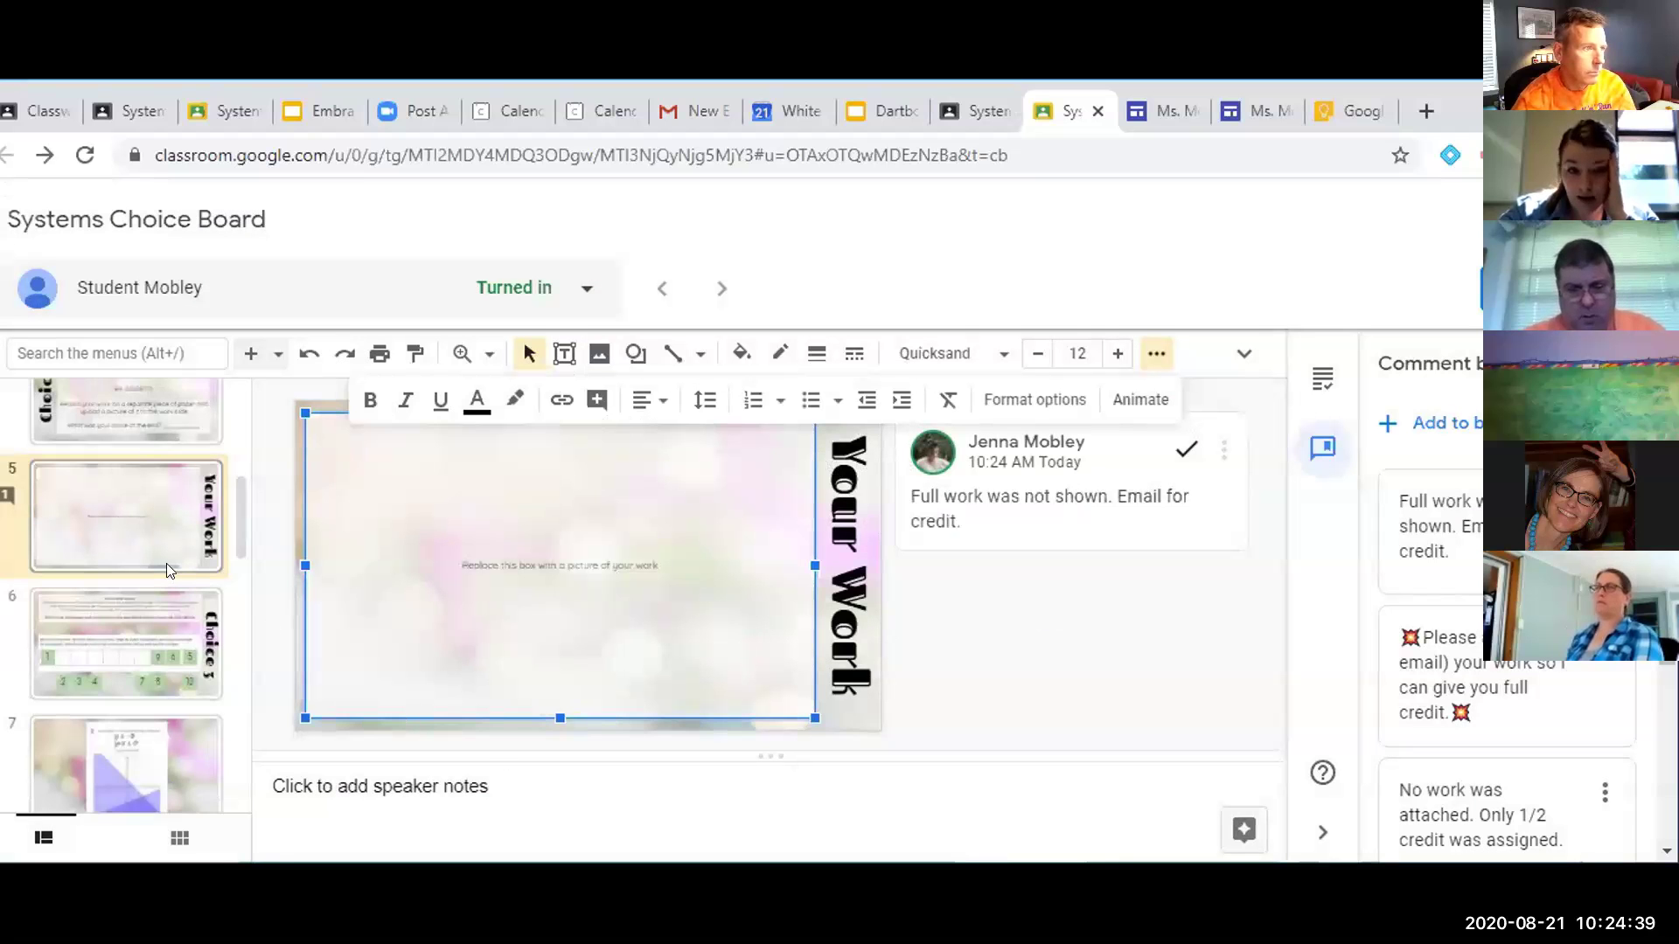
pyautogui.click(979, 112)
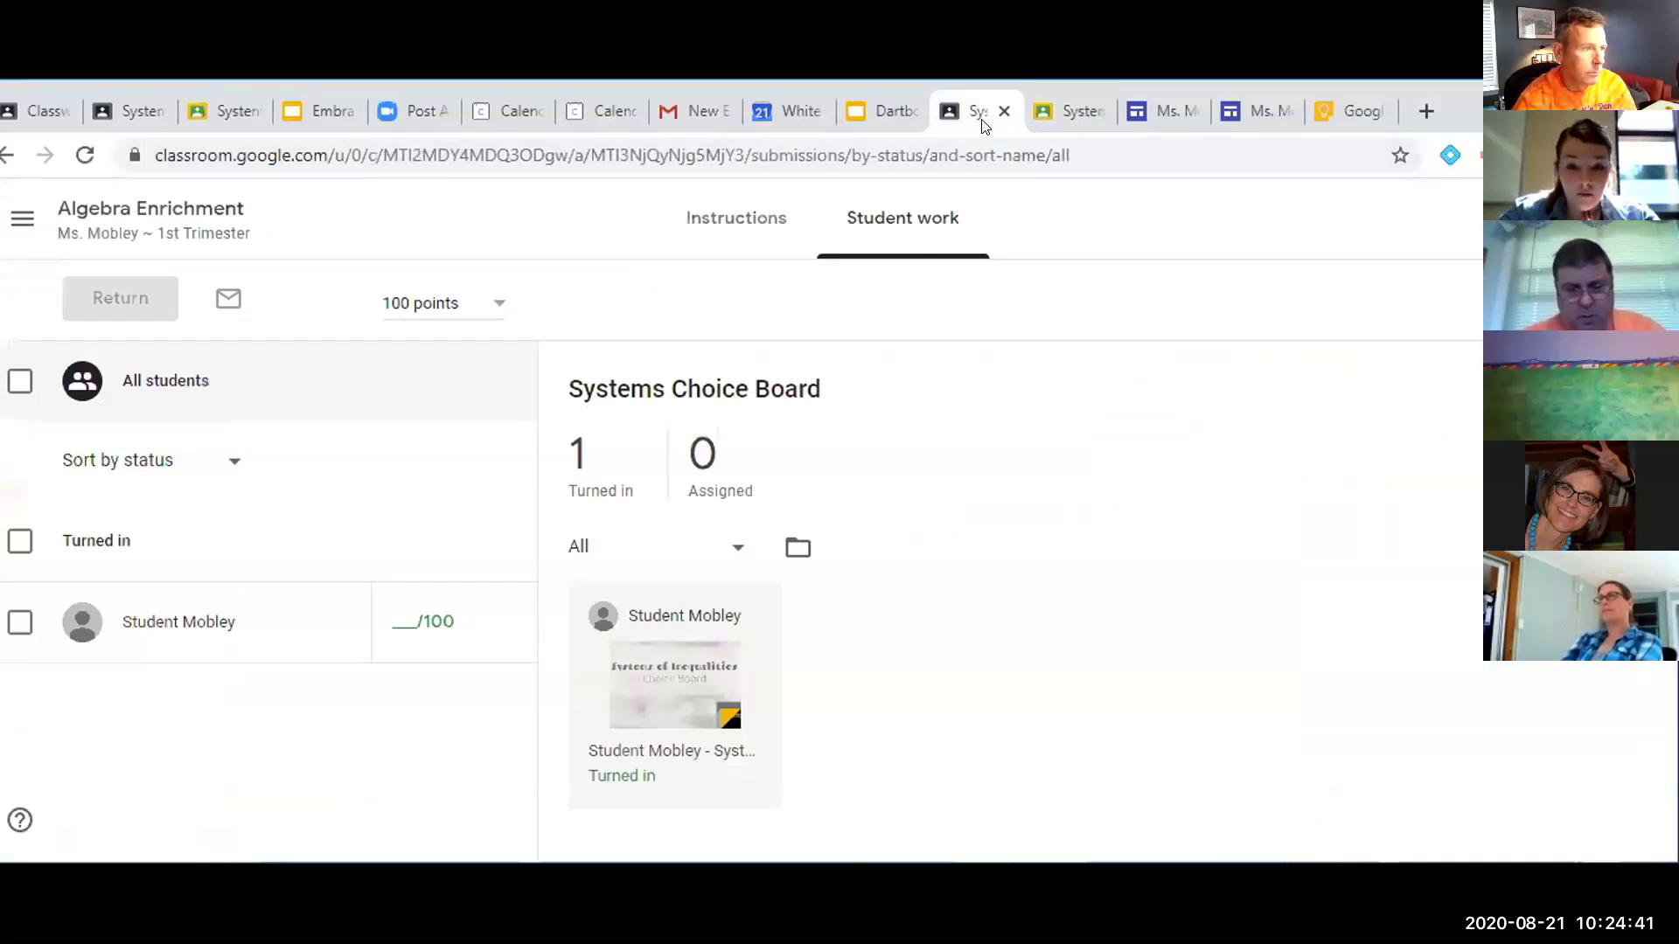
# From Classwork, open the student's turned-in Solving Systems of Equations Choice Board submission
pyautogui.click(7, 155)
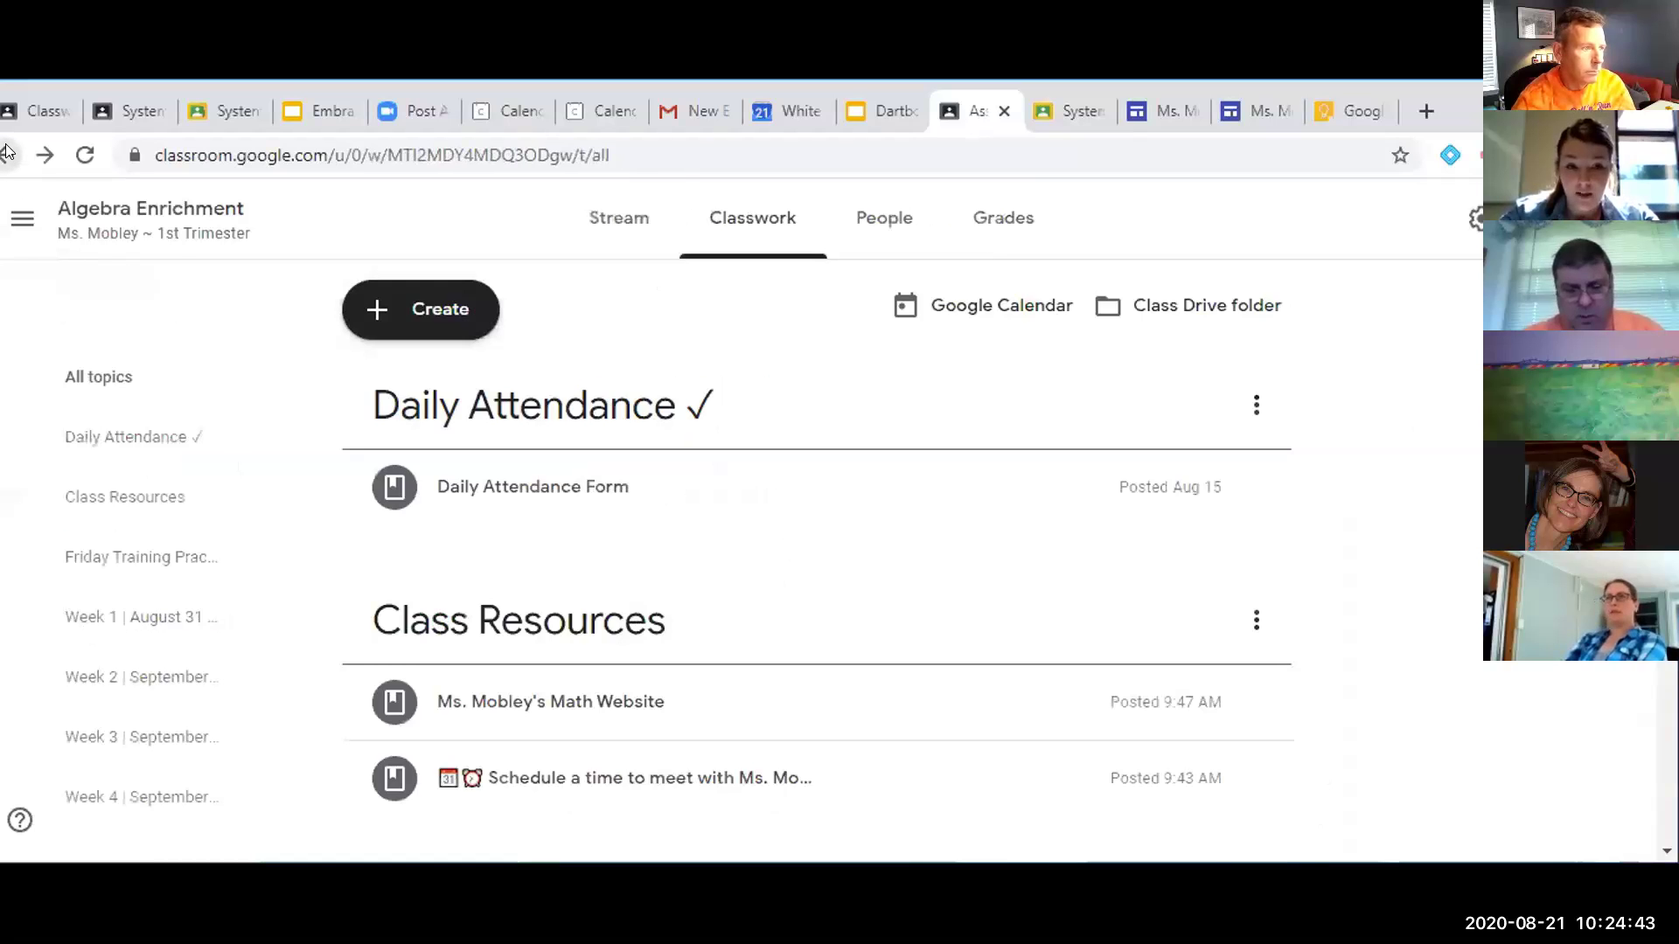
pyautogui.scroll(-2, 455, 448)
pyautogui.scroll(-5, 529, 562)
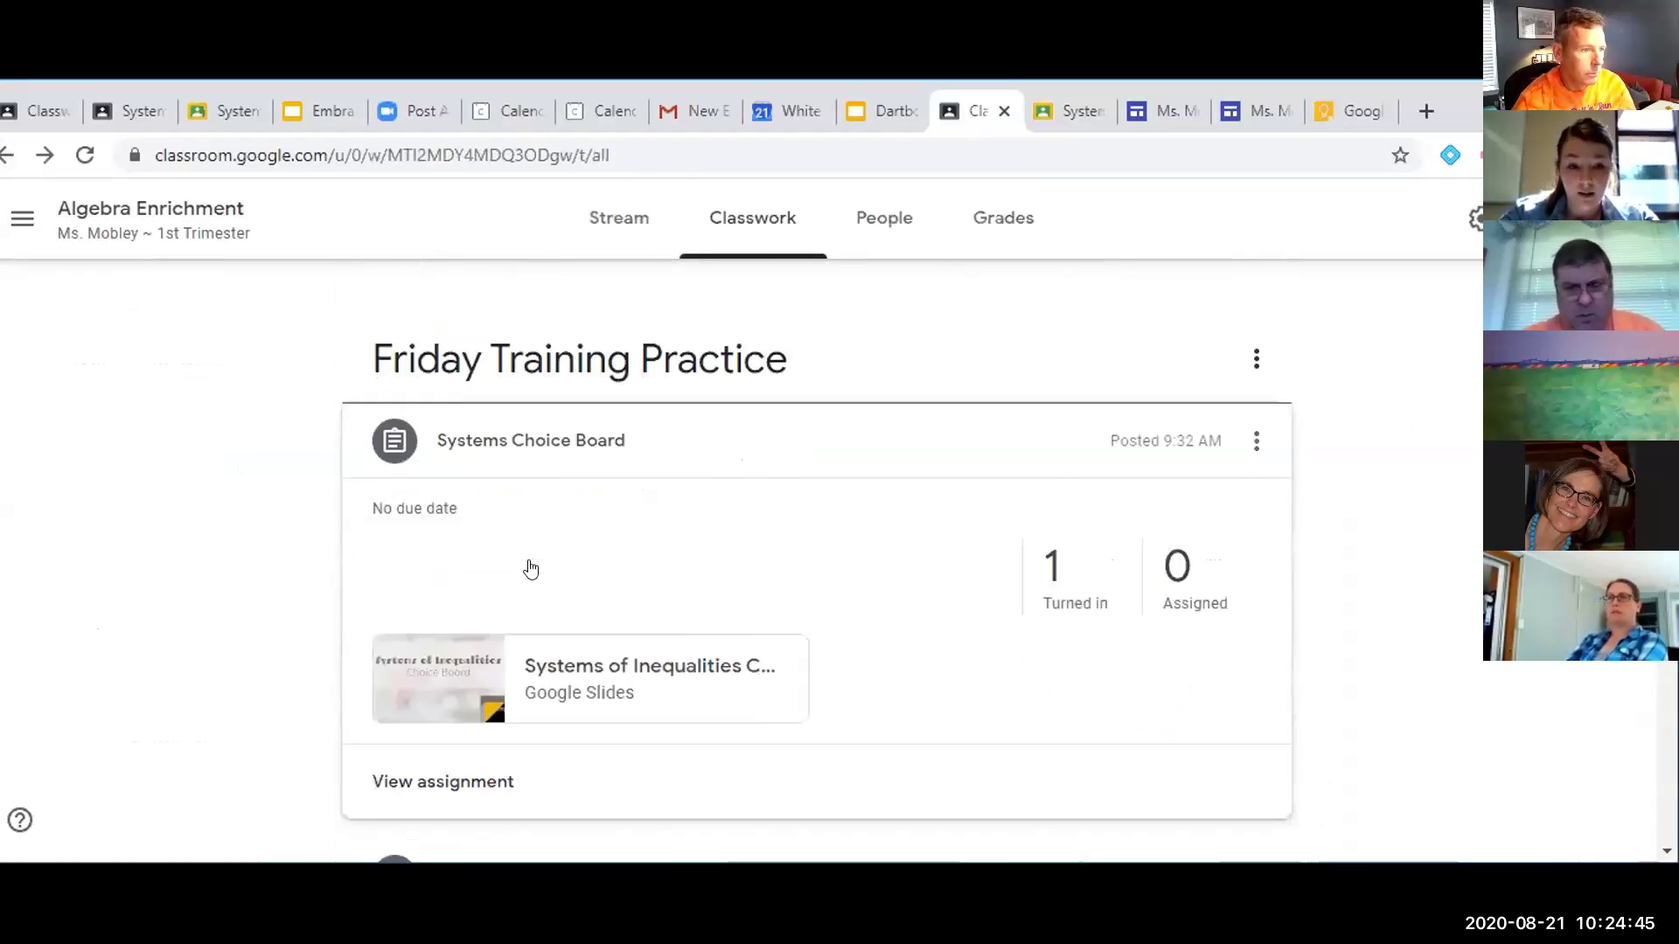
pyautogui.click(554, 741)
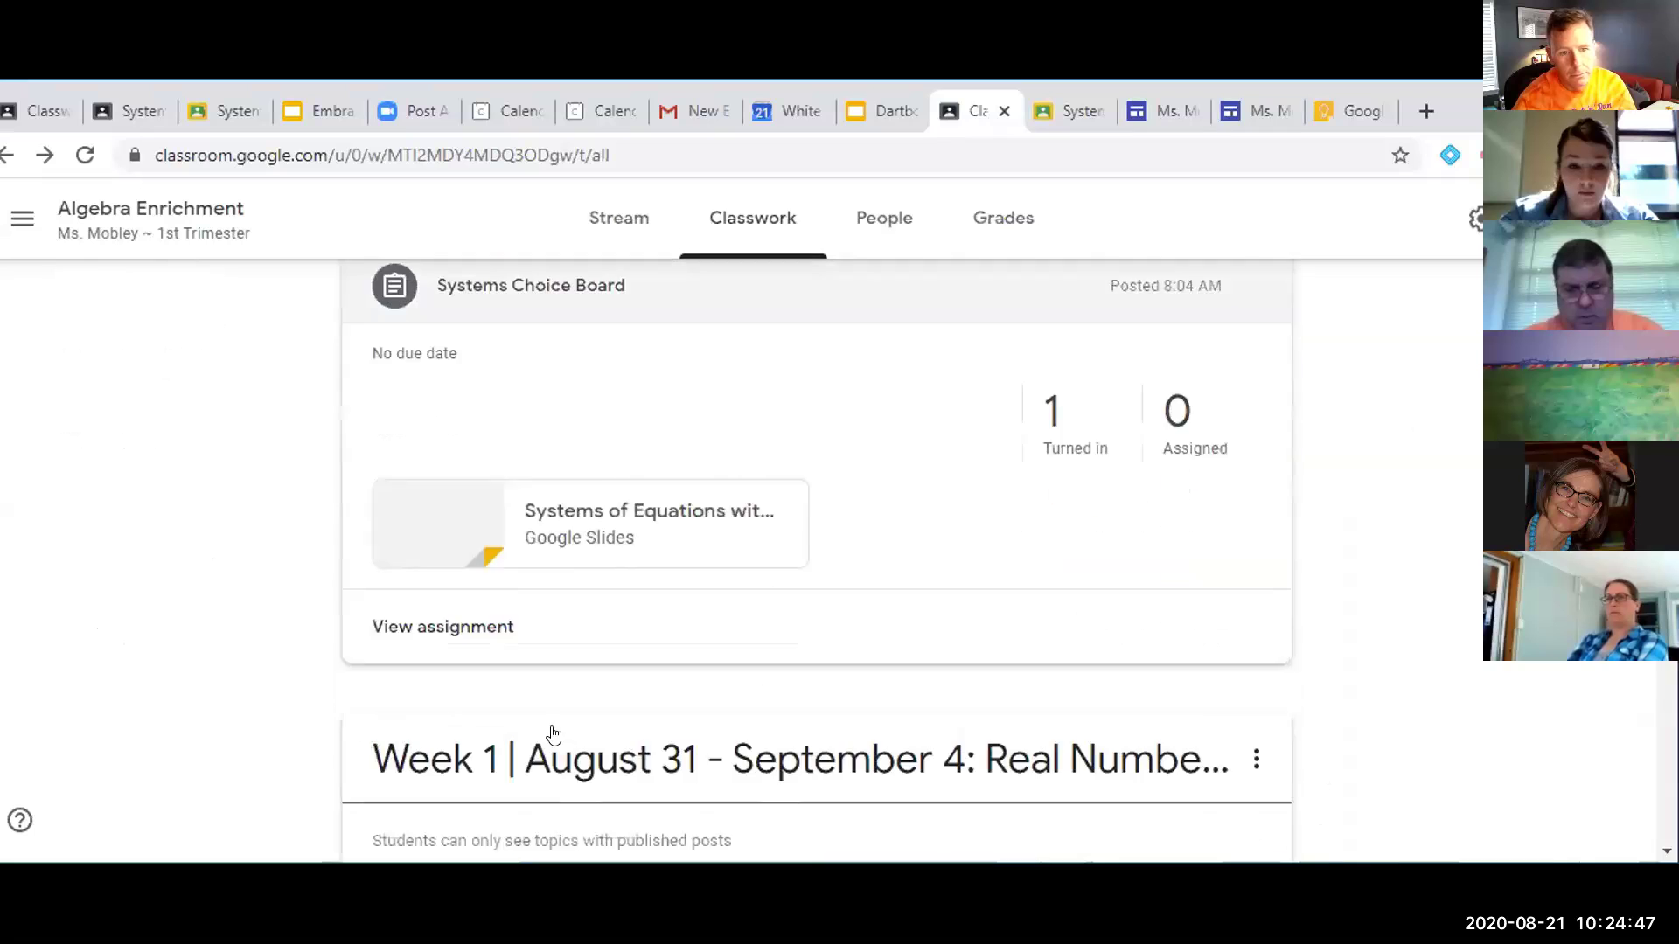
pyautogui.click(480, 599)
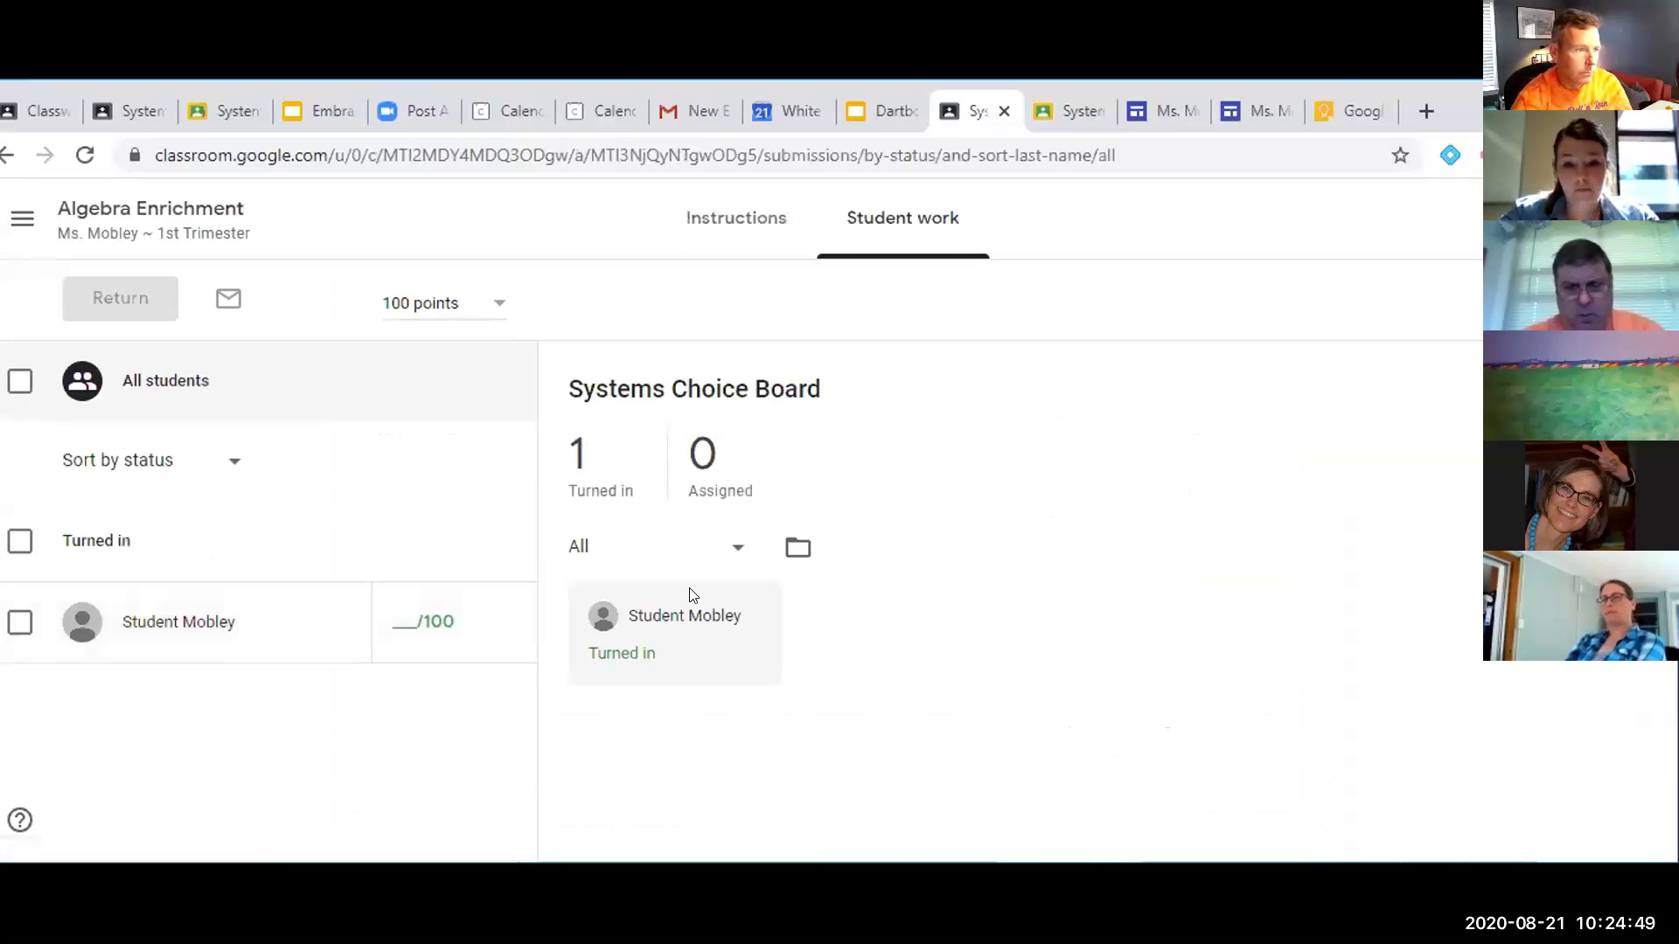
pyautogui.click(687, 691)
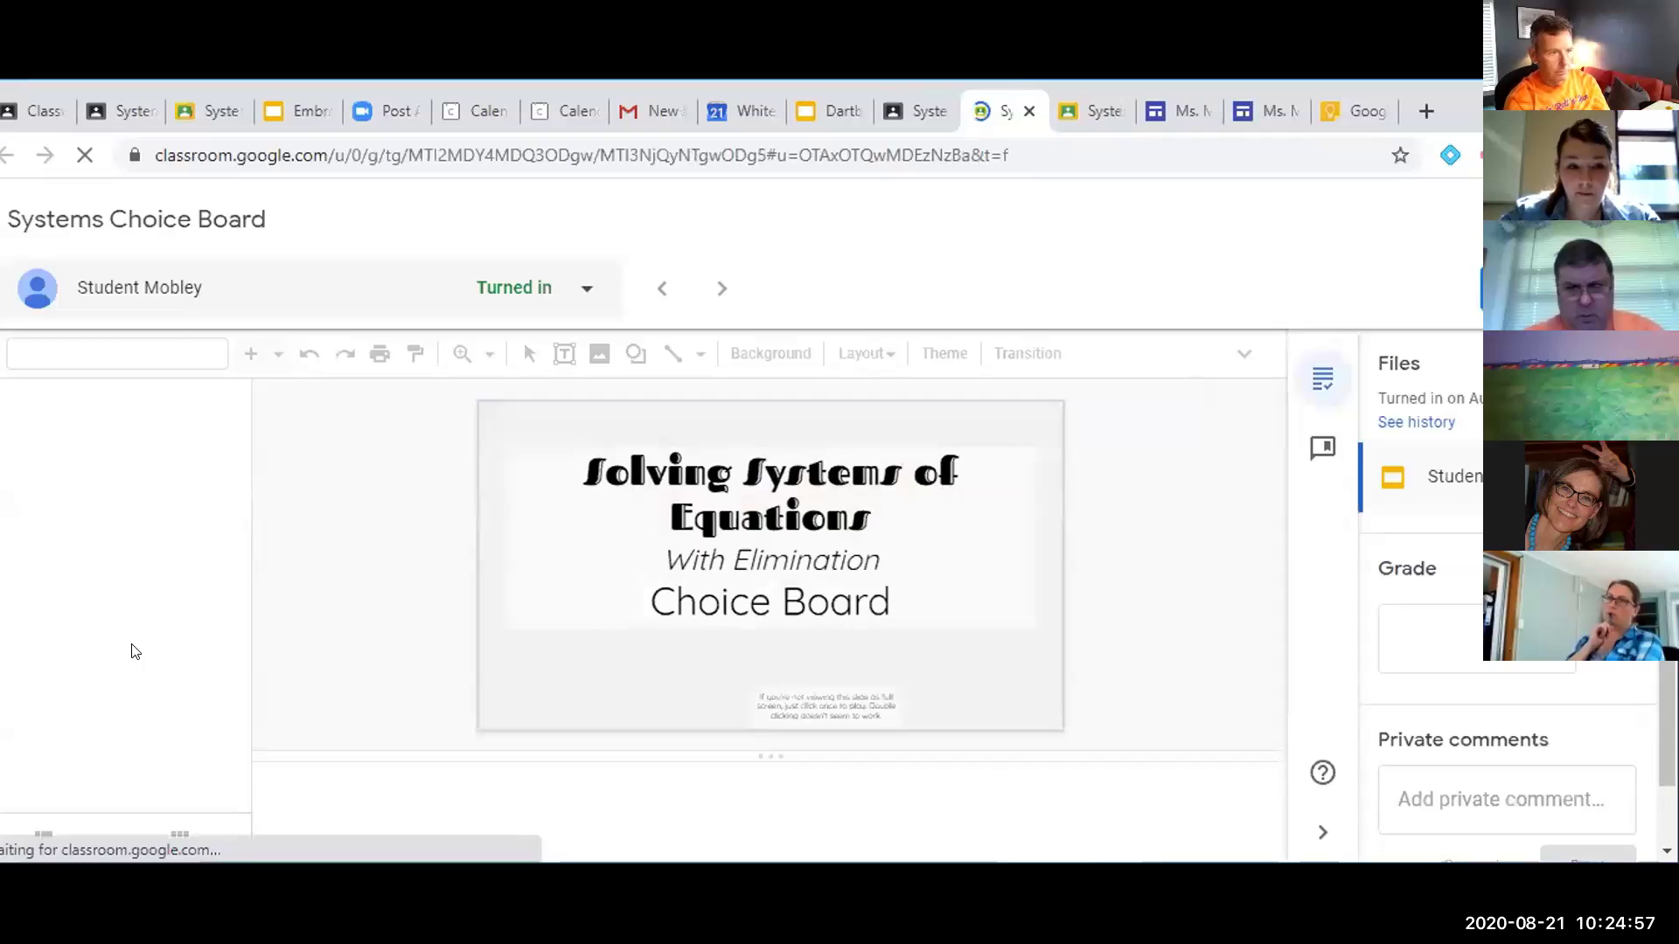
# Start a new comment on the placeholder box of slide 6, 'Your Work'
pyautogui.scroll(-3, 160, 616)
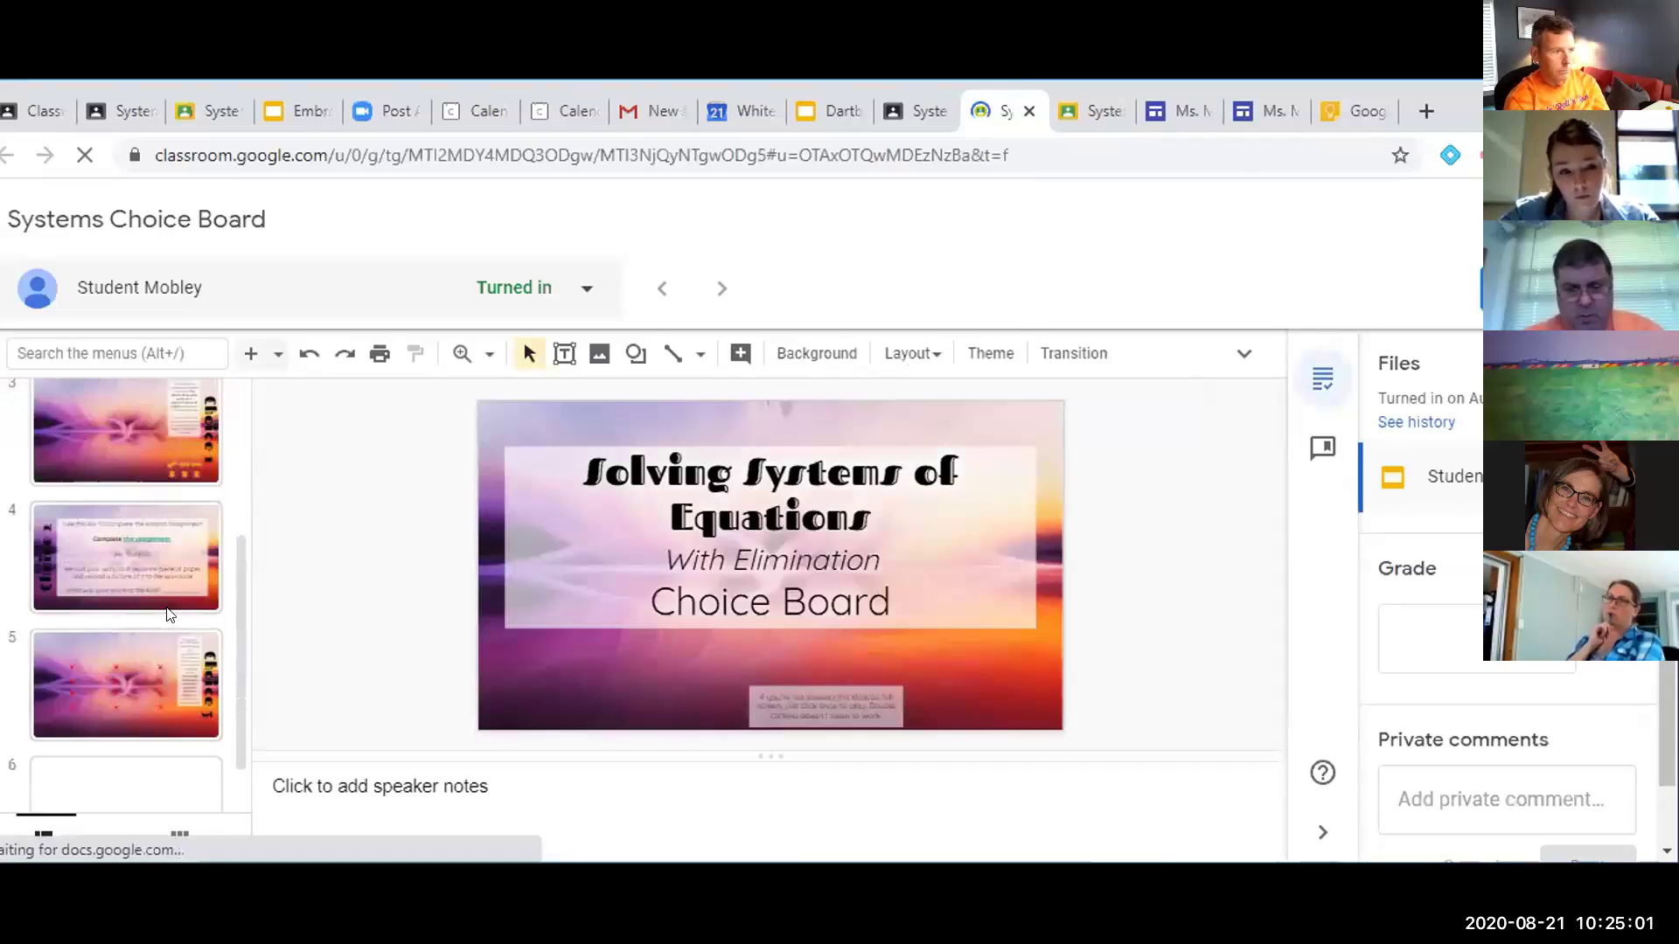
pyautogui.scroll(-1, 166, 614)
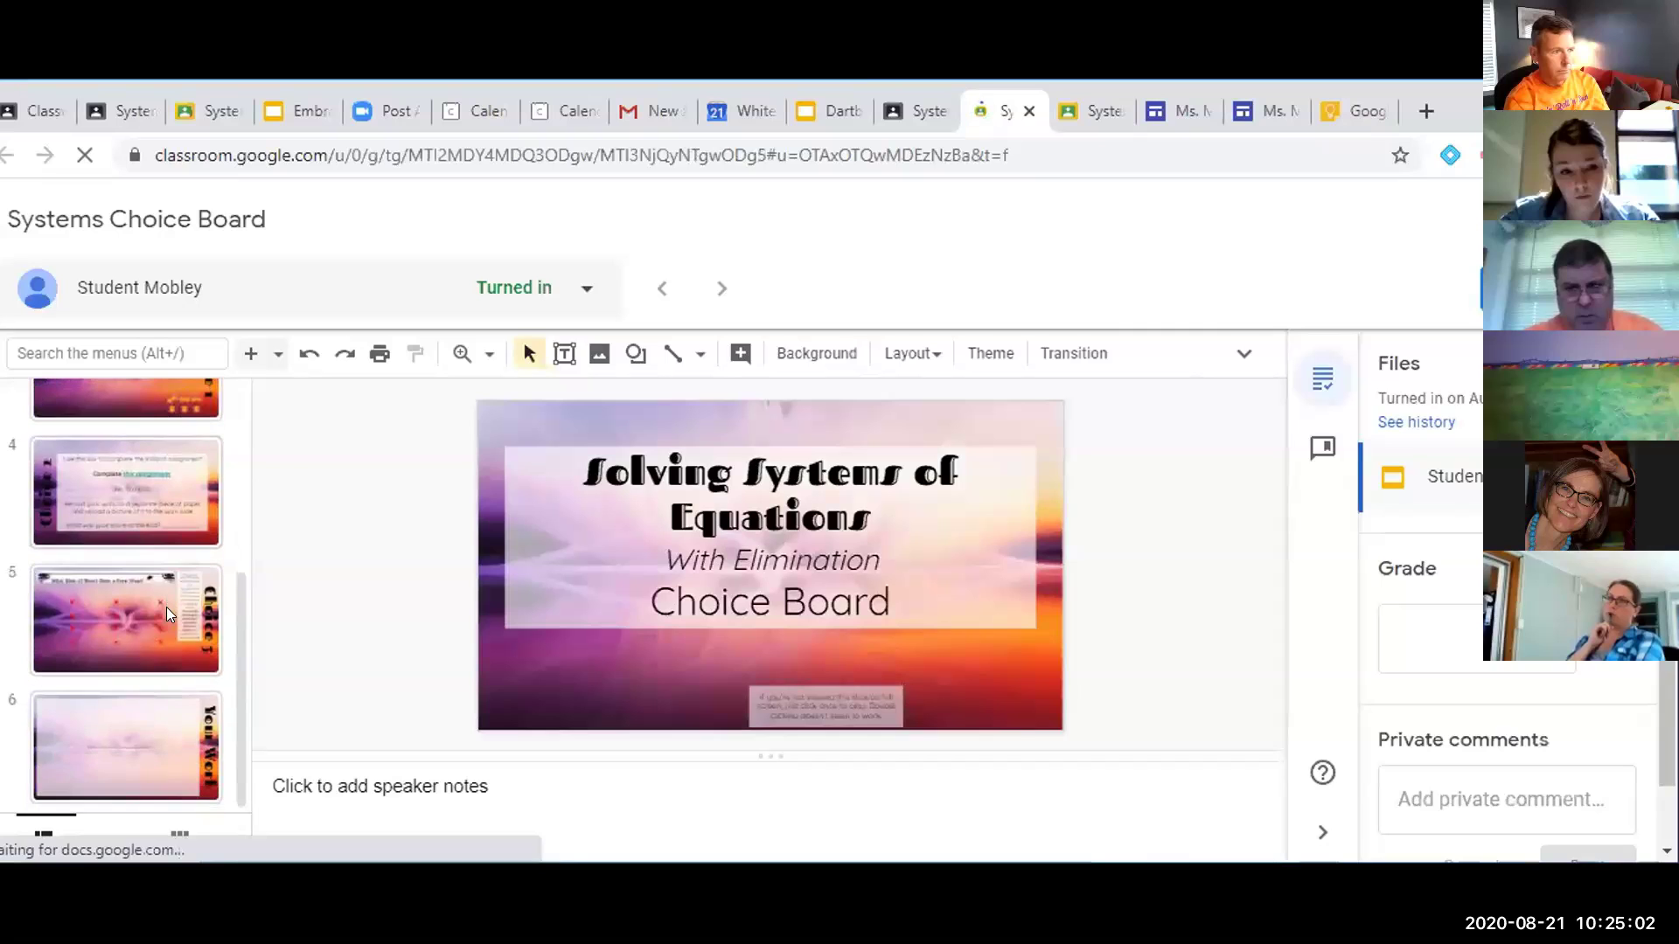
pyautogui.click(169, 708)
pyautogui.click(793, 567)
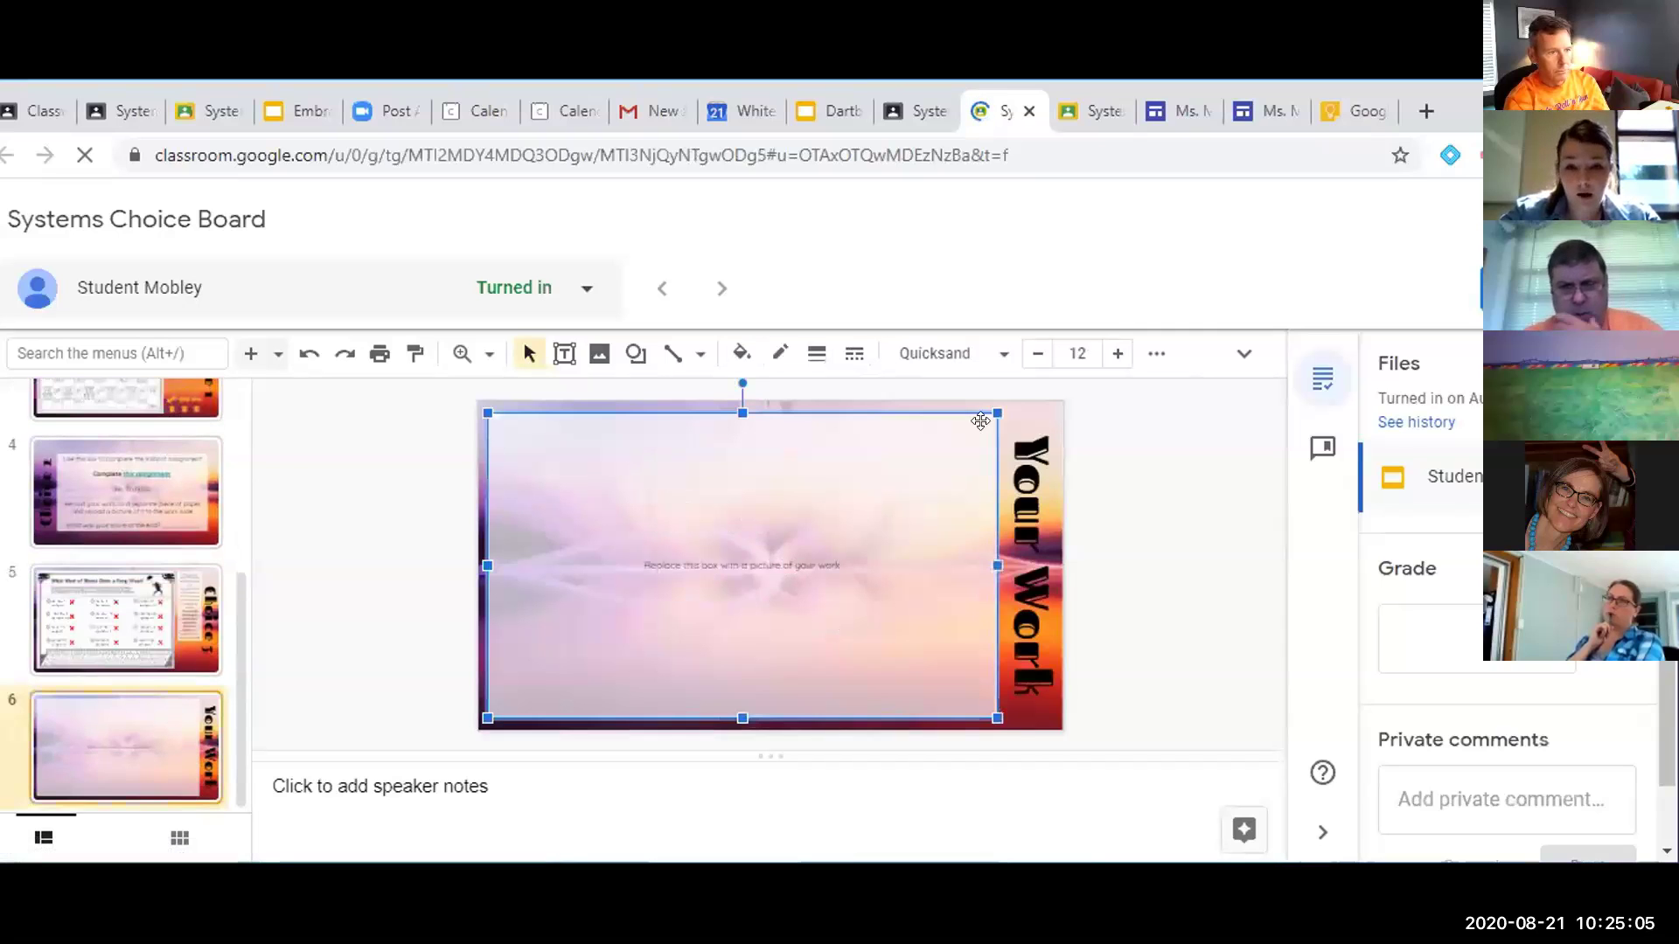
pyautogui.click(1156, 354)
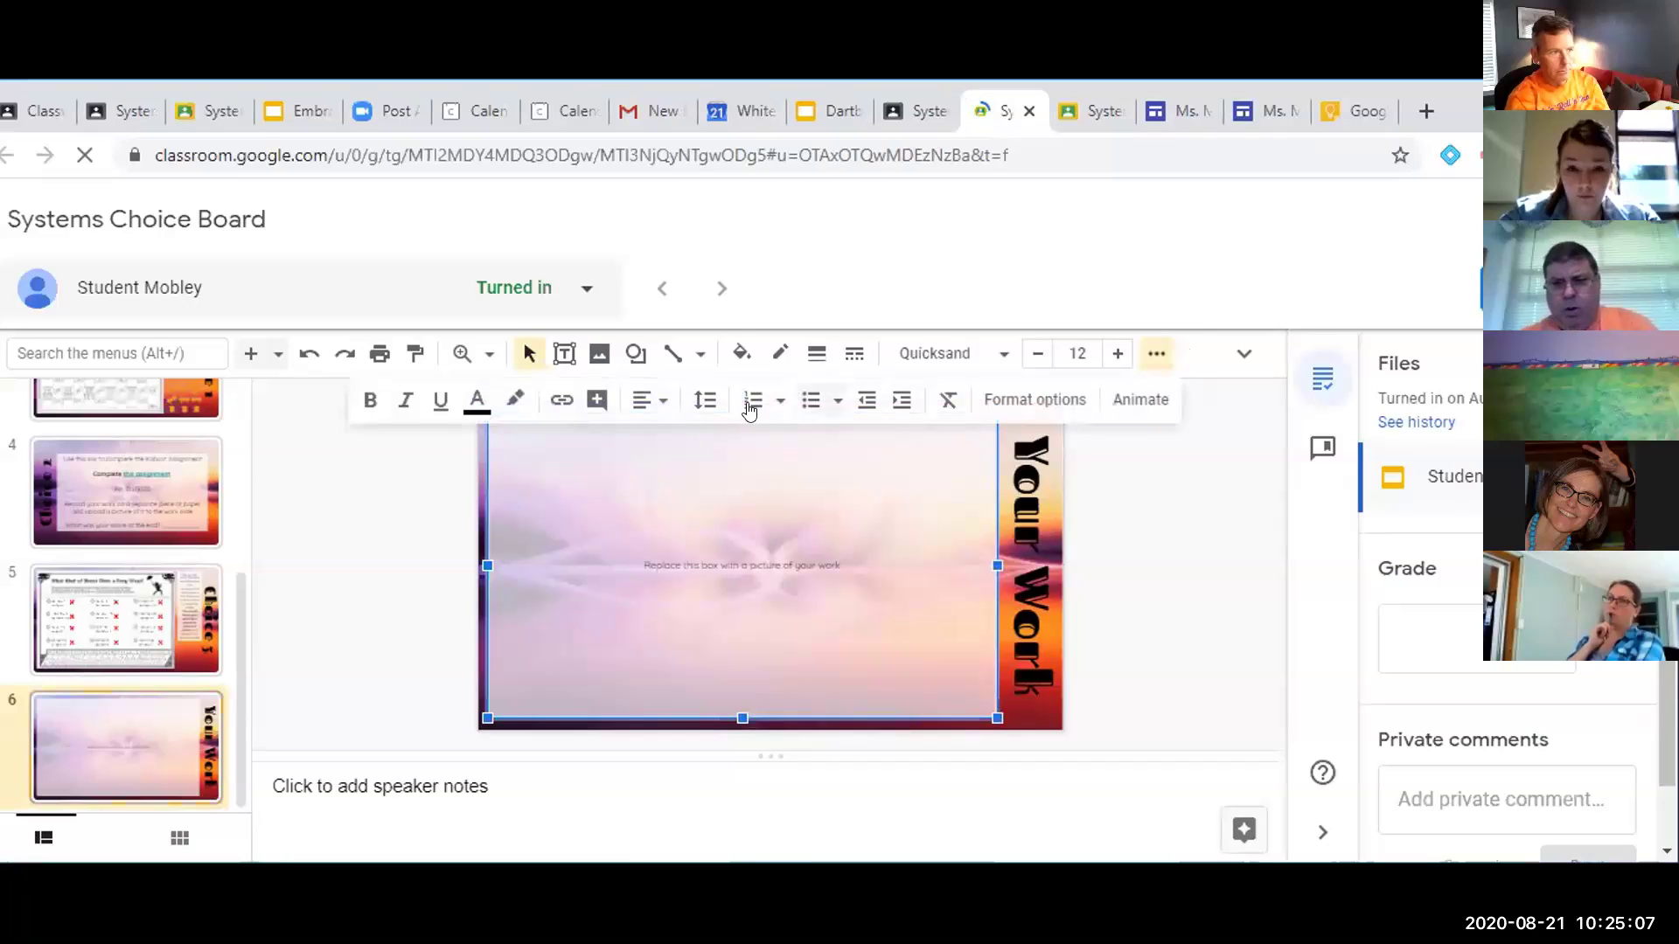
pyautogui.click(594, 399)
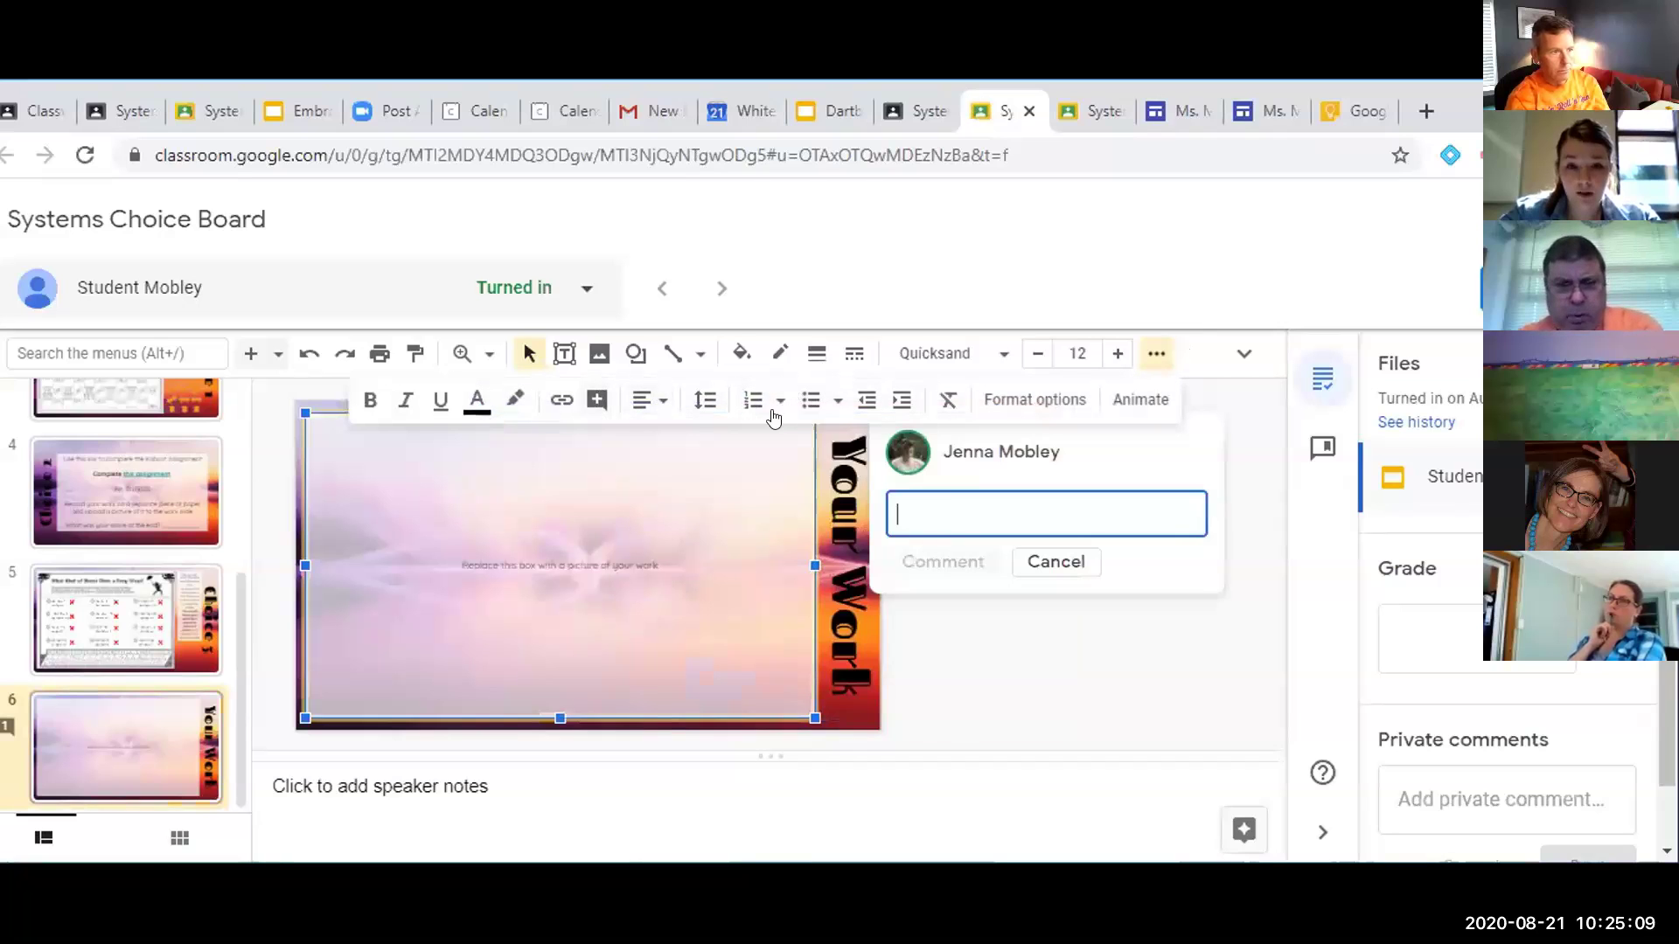
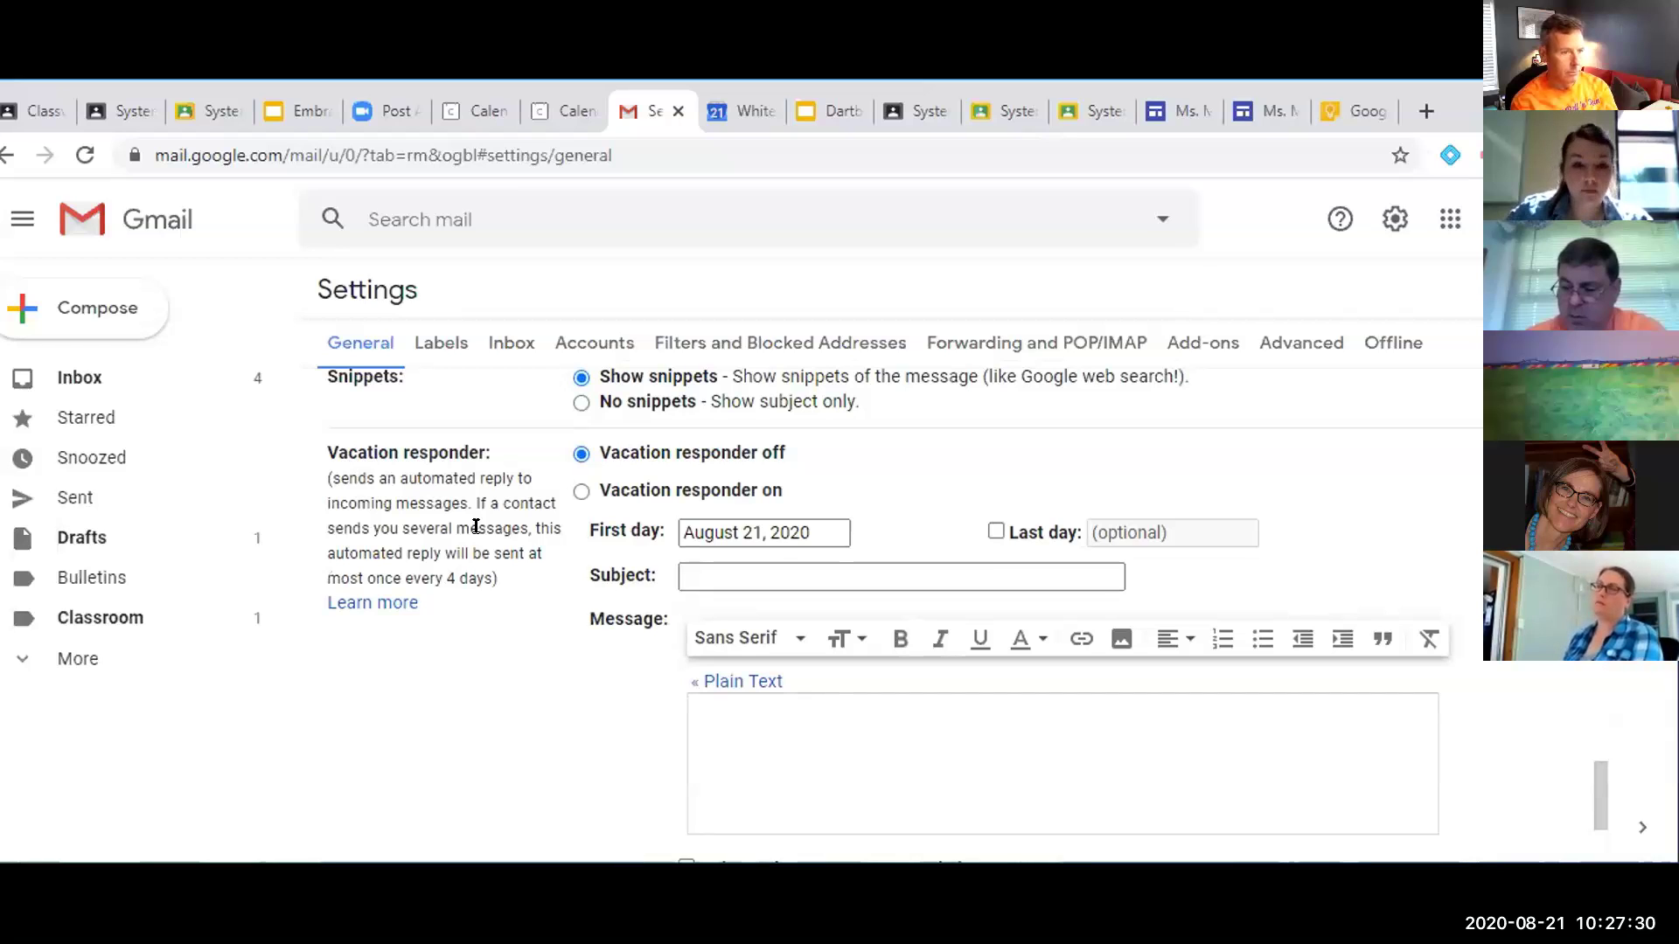
# Switch the vacation responder on with a last day of August 28, 2020
pyautogui.click(581, 492)
pyautogui.scroll(-2, 688, 607)
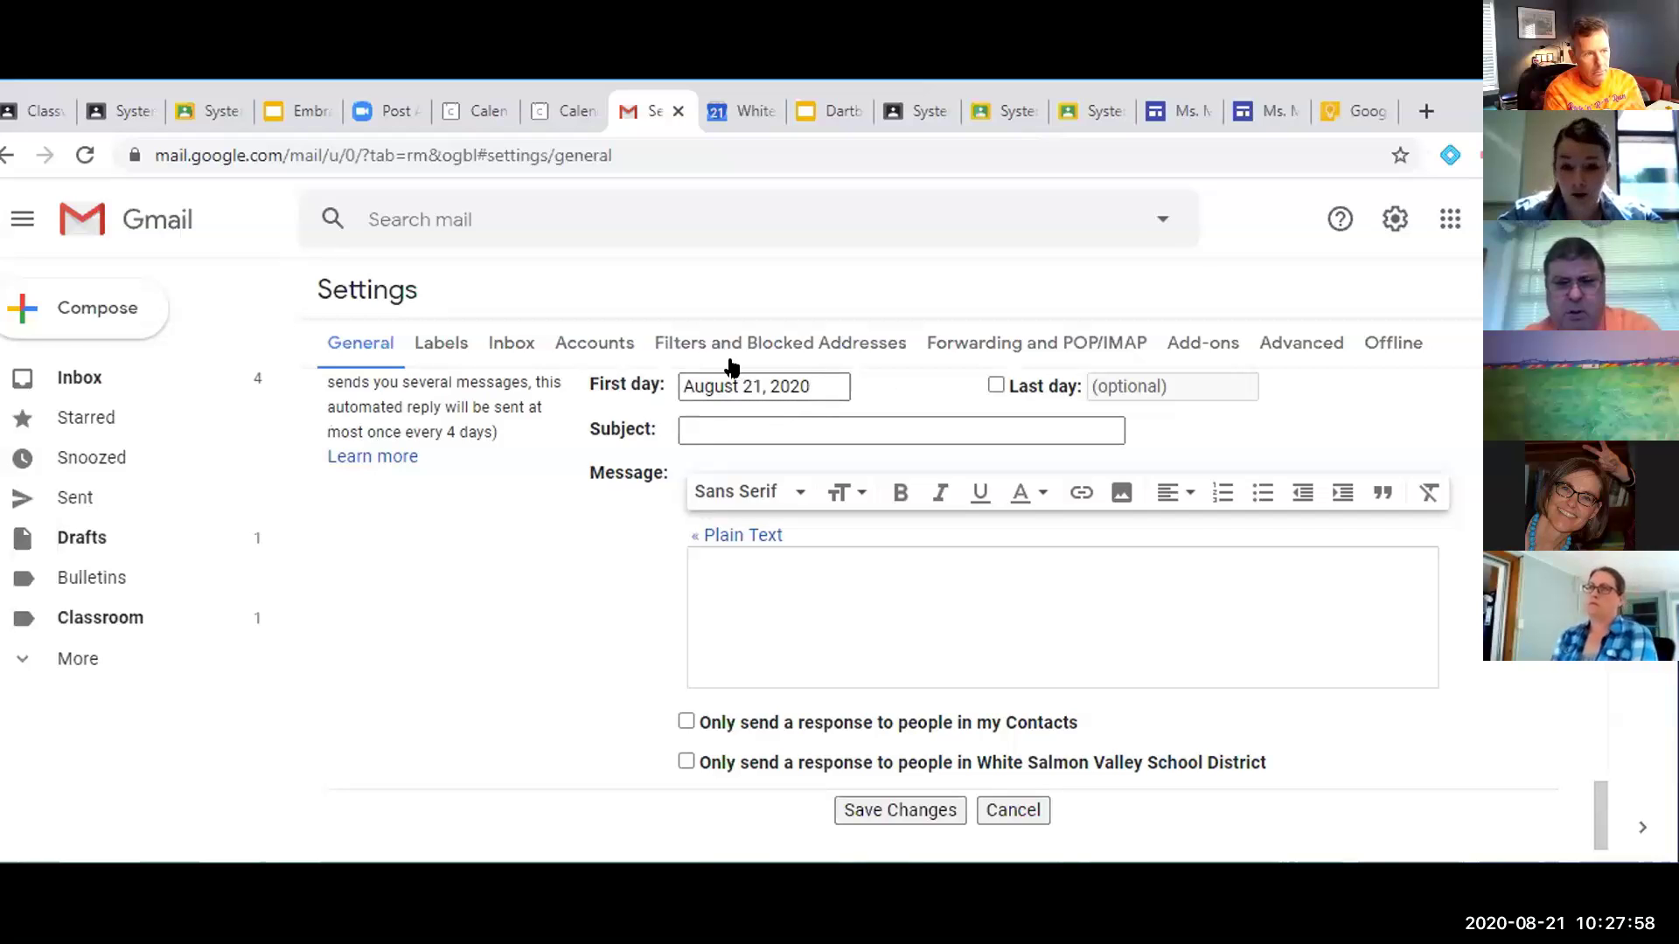
pyautogui.click(996, 386)
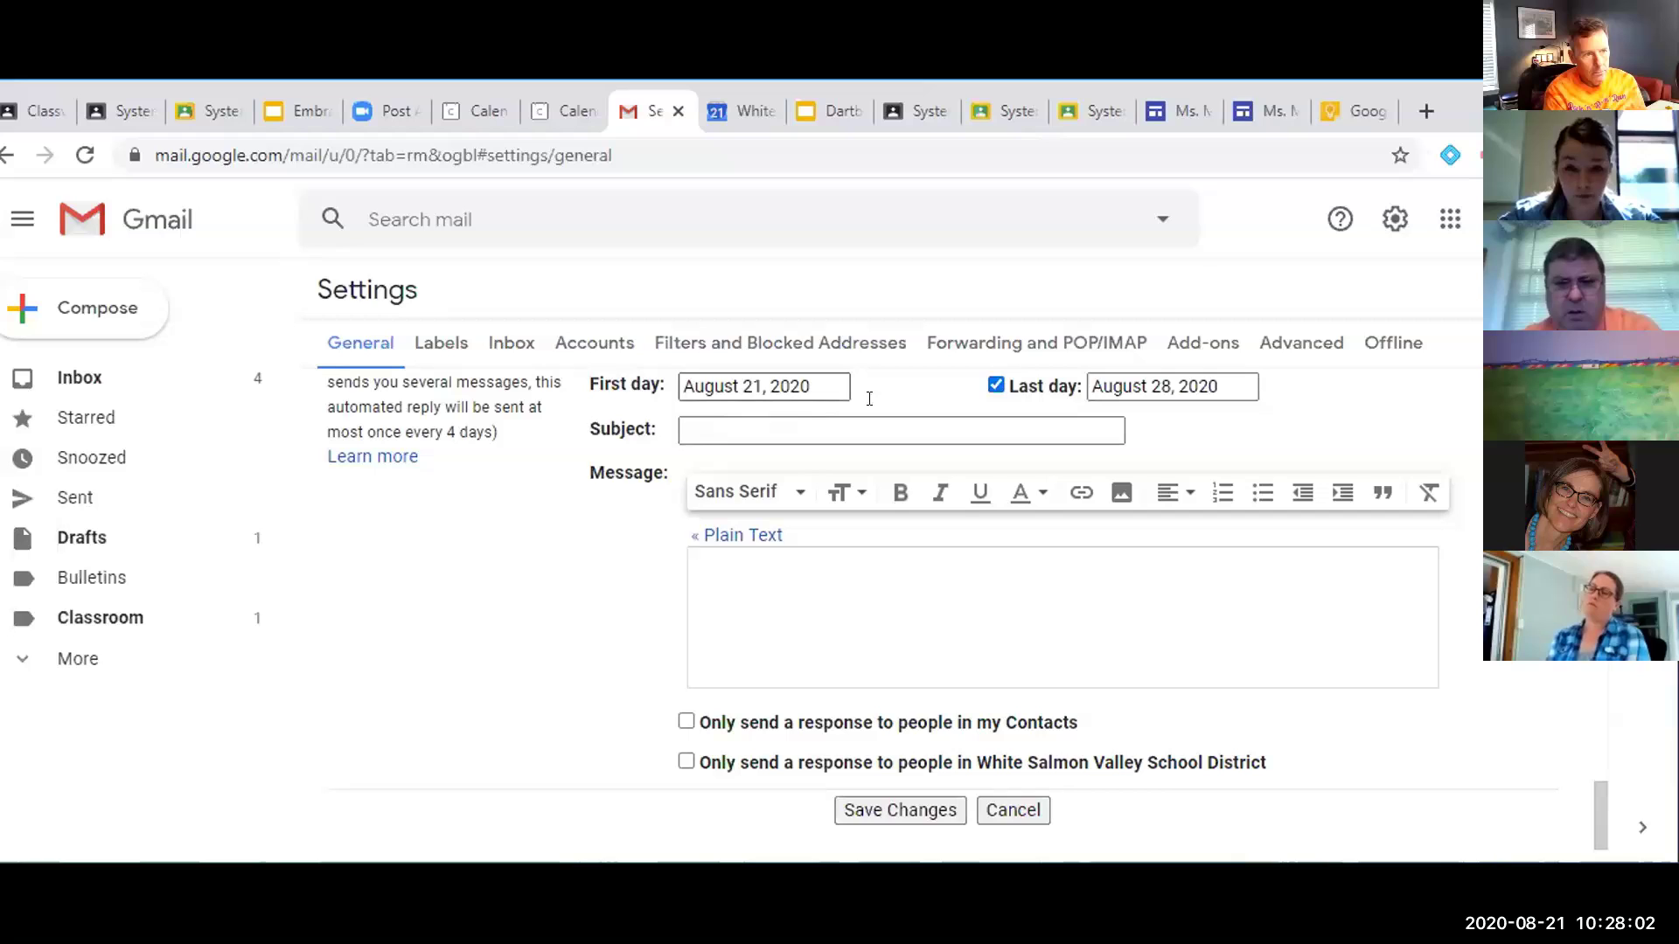
pyautogui.click(815, 419)
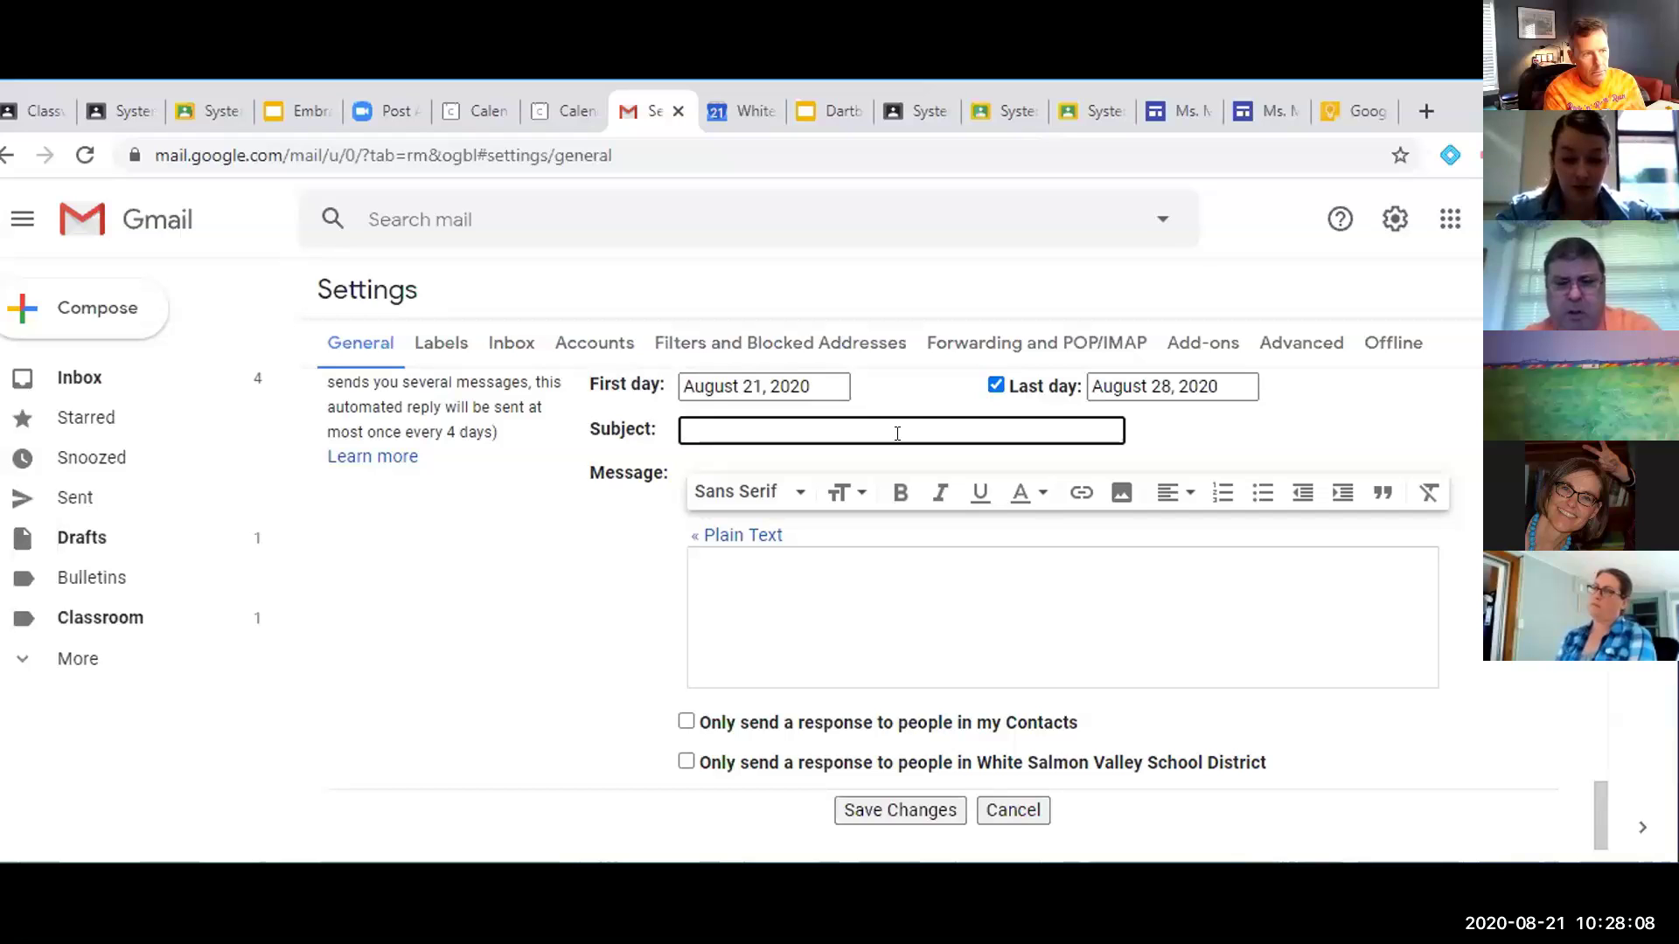
# Enter 'Out of the Office' as the vacation reply's subject
pyautogui.write('Out of the Office')
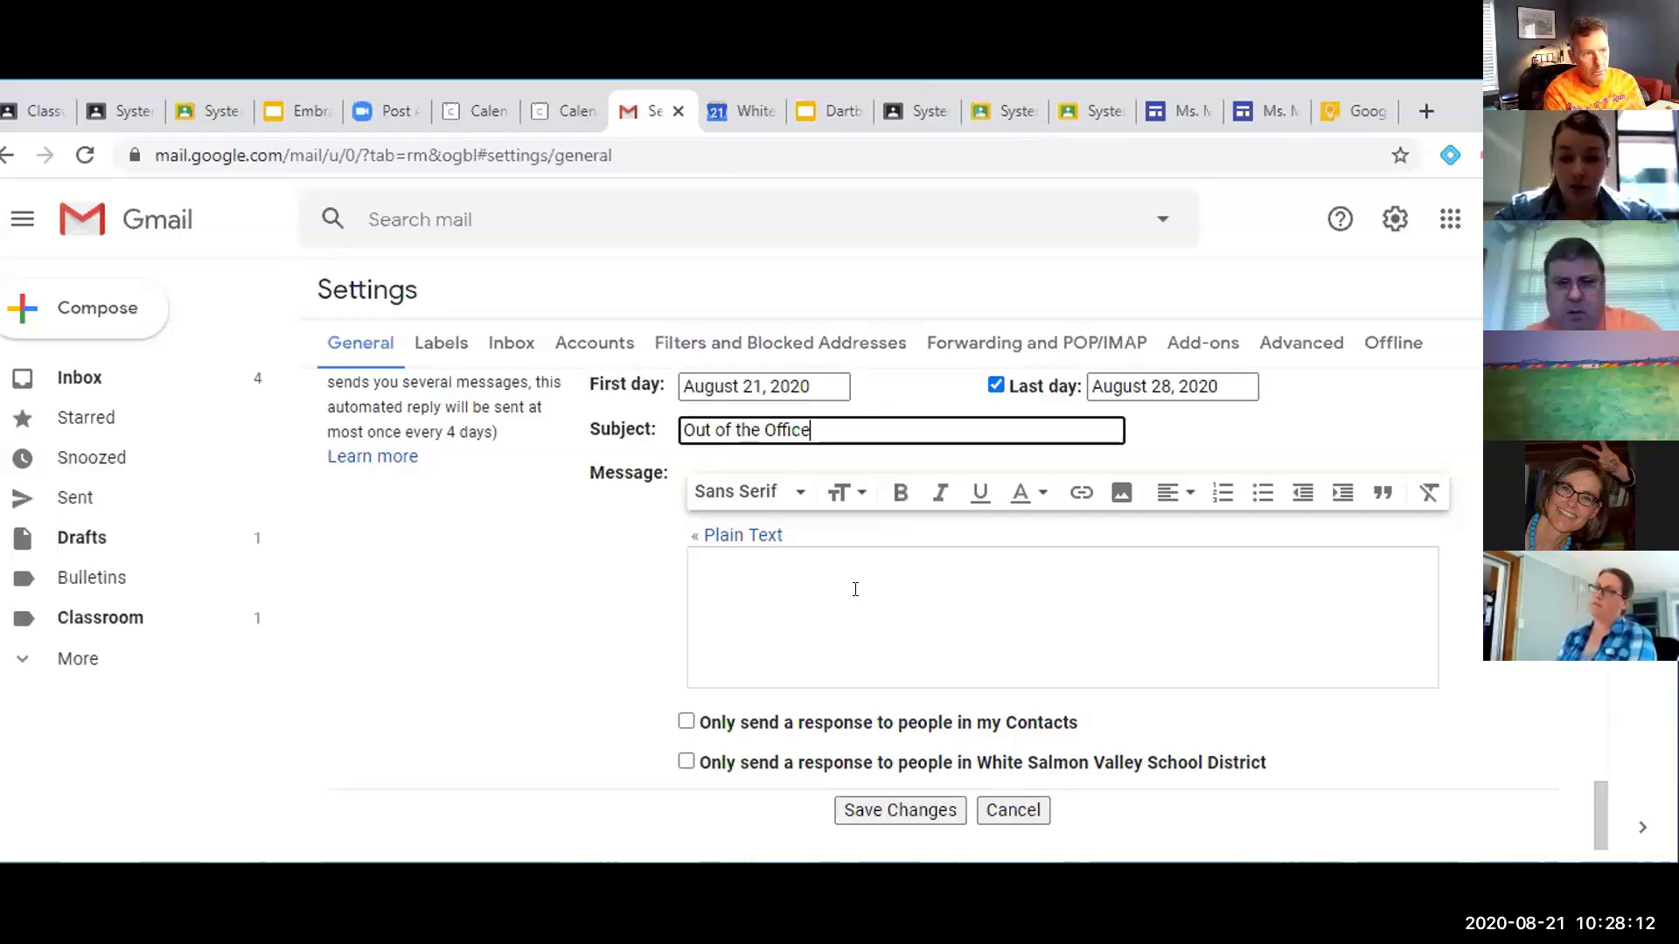
pyautogui.click(855, 586)
pyautogui.scroll(-1, 856, 587)
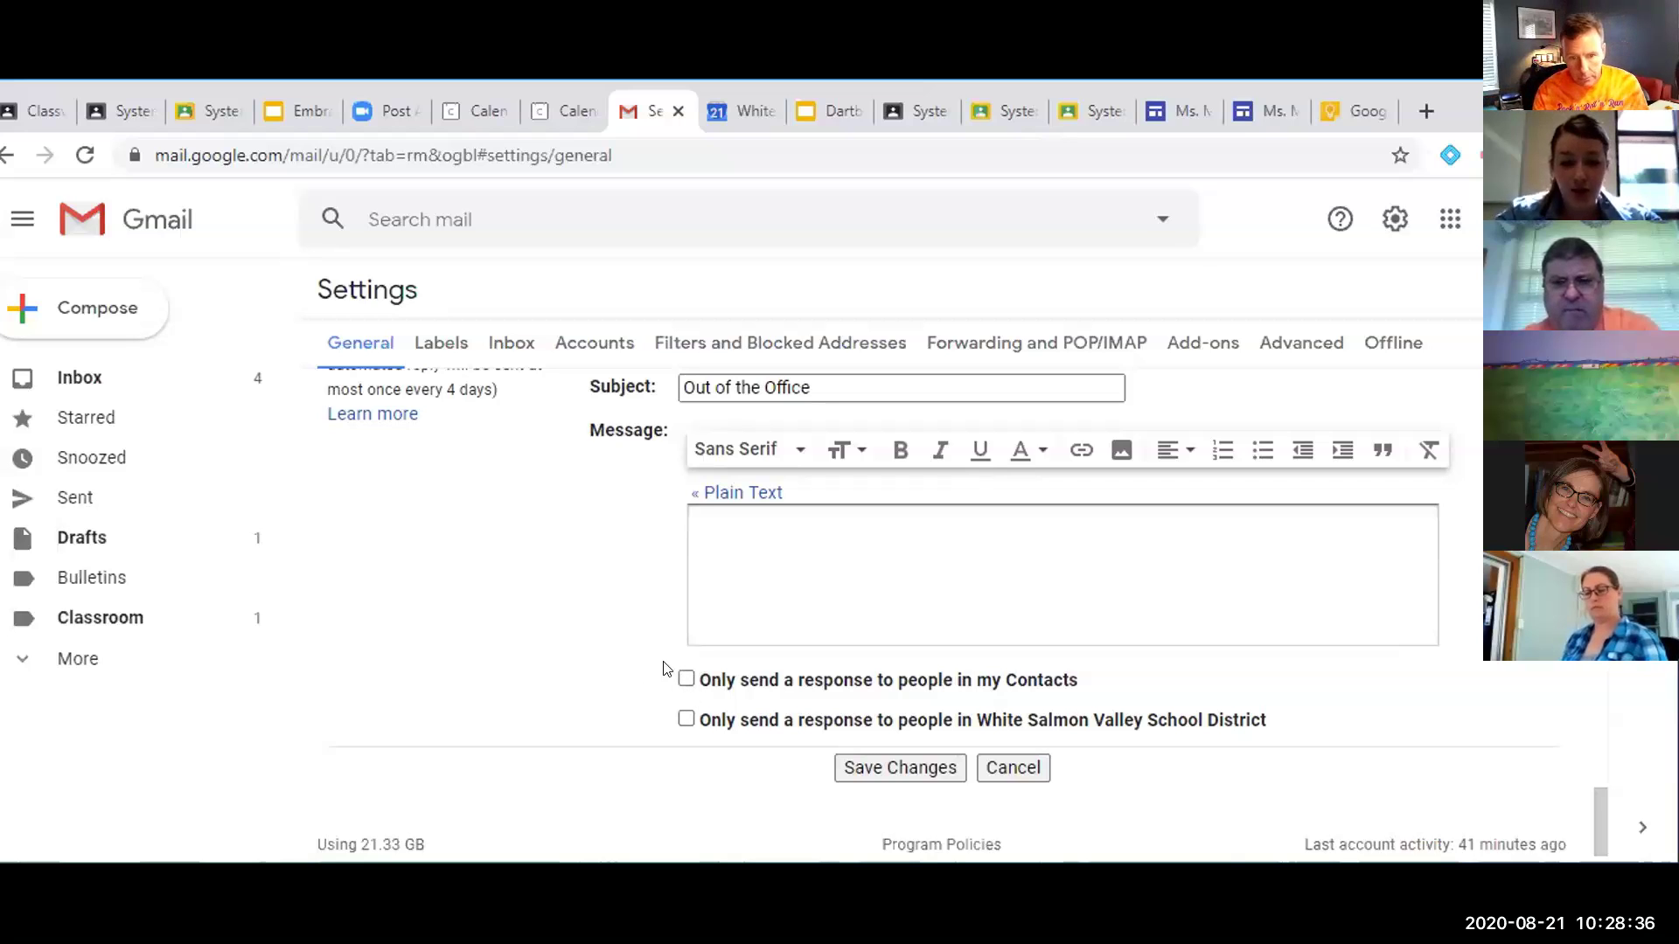
pyautogui.moveTo(702, 676); pyautogui.dragTo(707, 691)
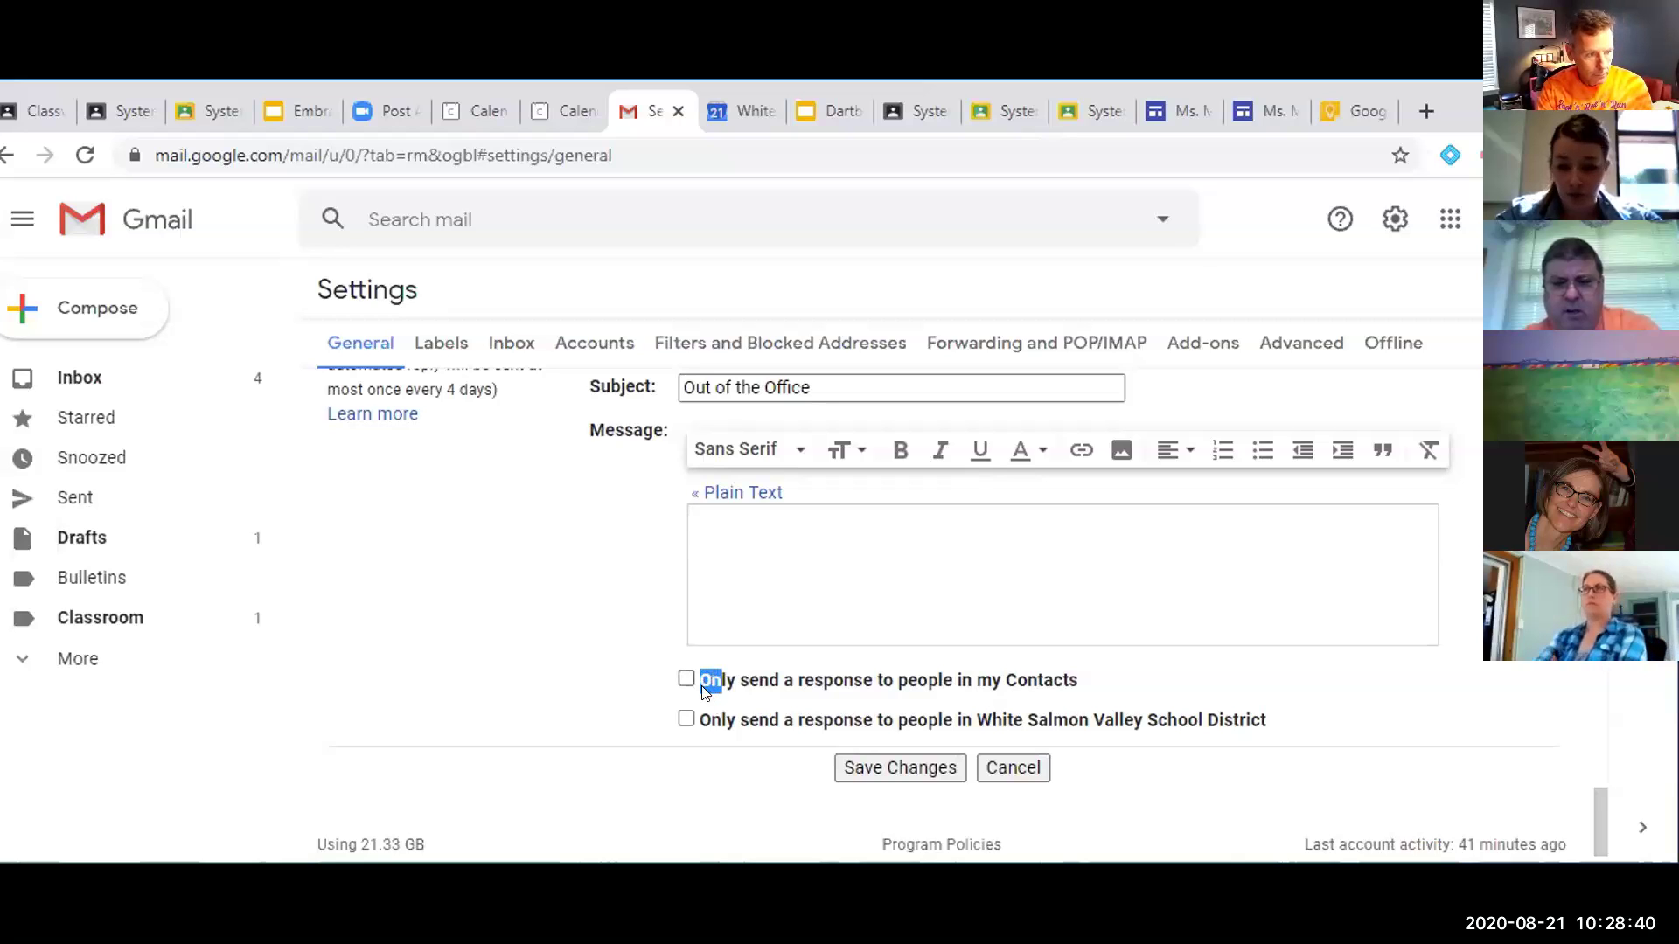
pyautogui.click(725, 727)
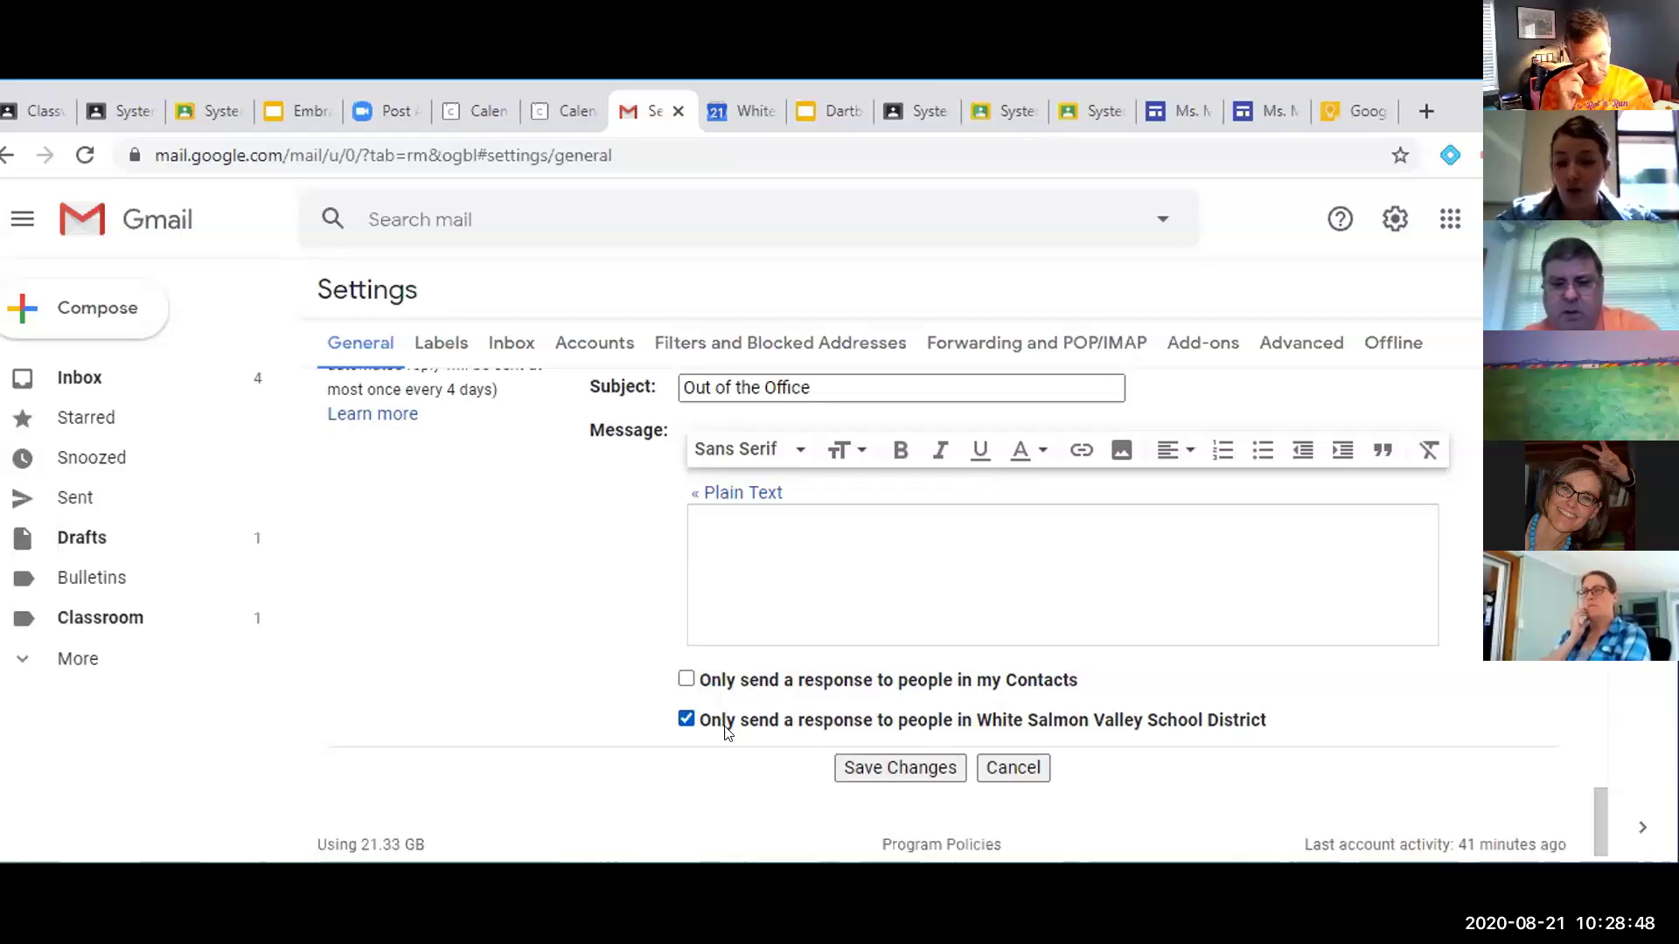
pyautogui.click(725, 729)
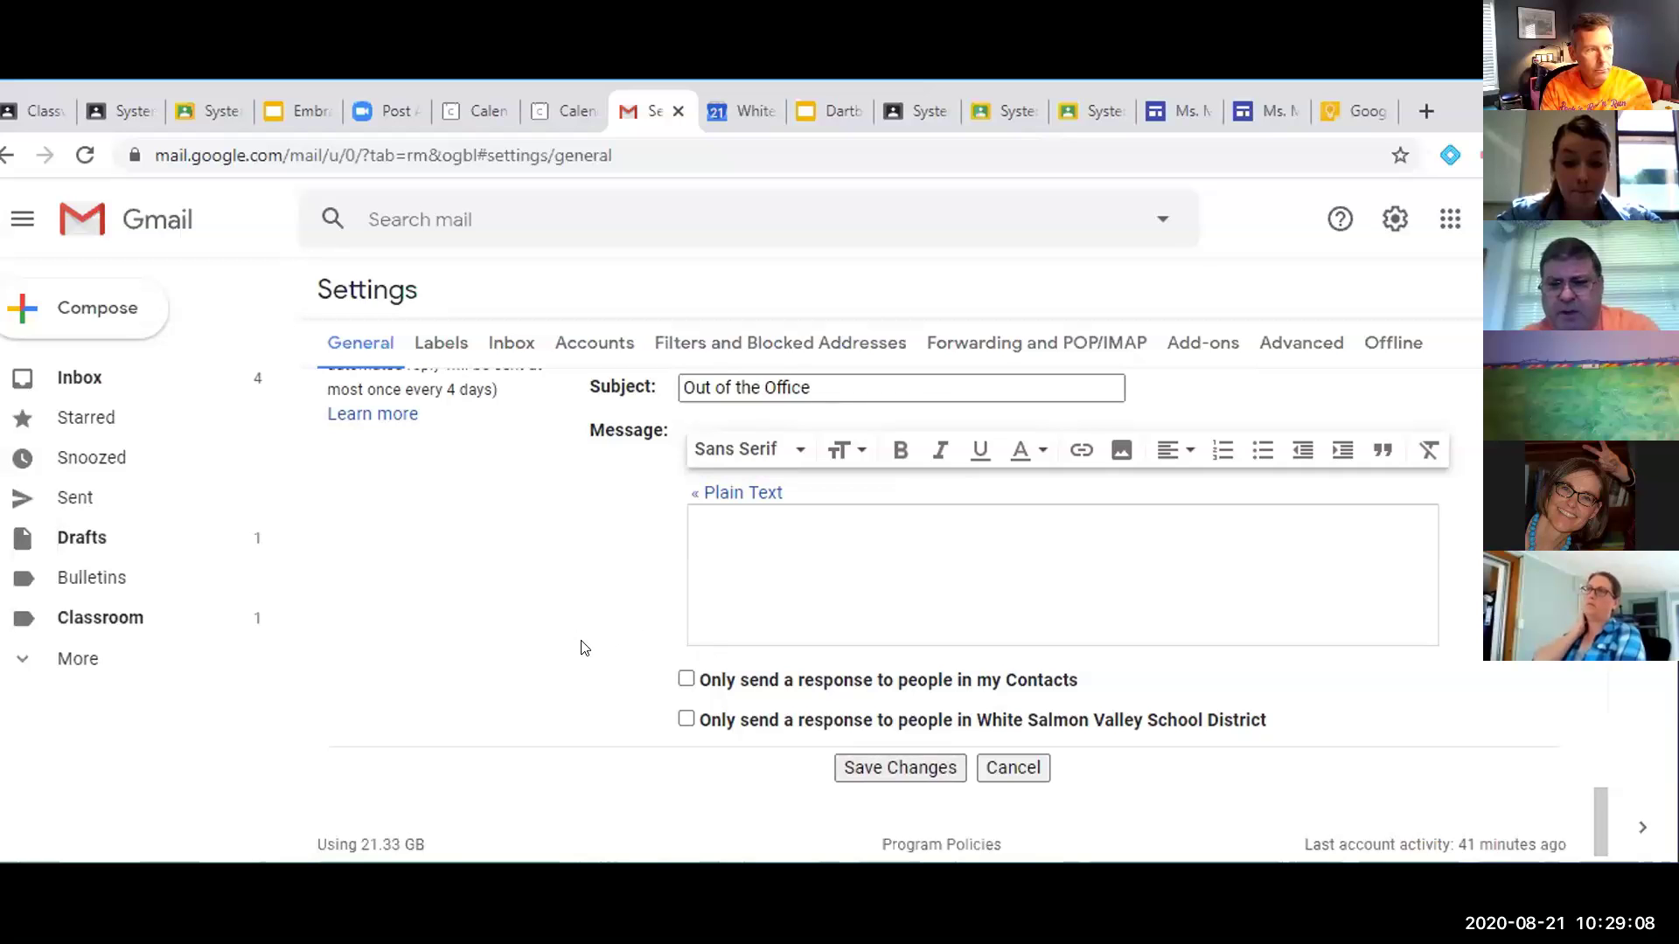
pyautogui.scroll(2, 584, 647)
pyautogui.scroll(-1, 584, 647)
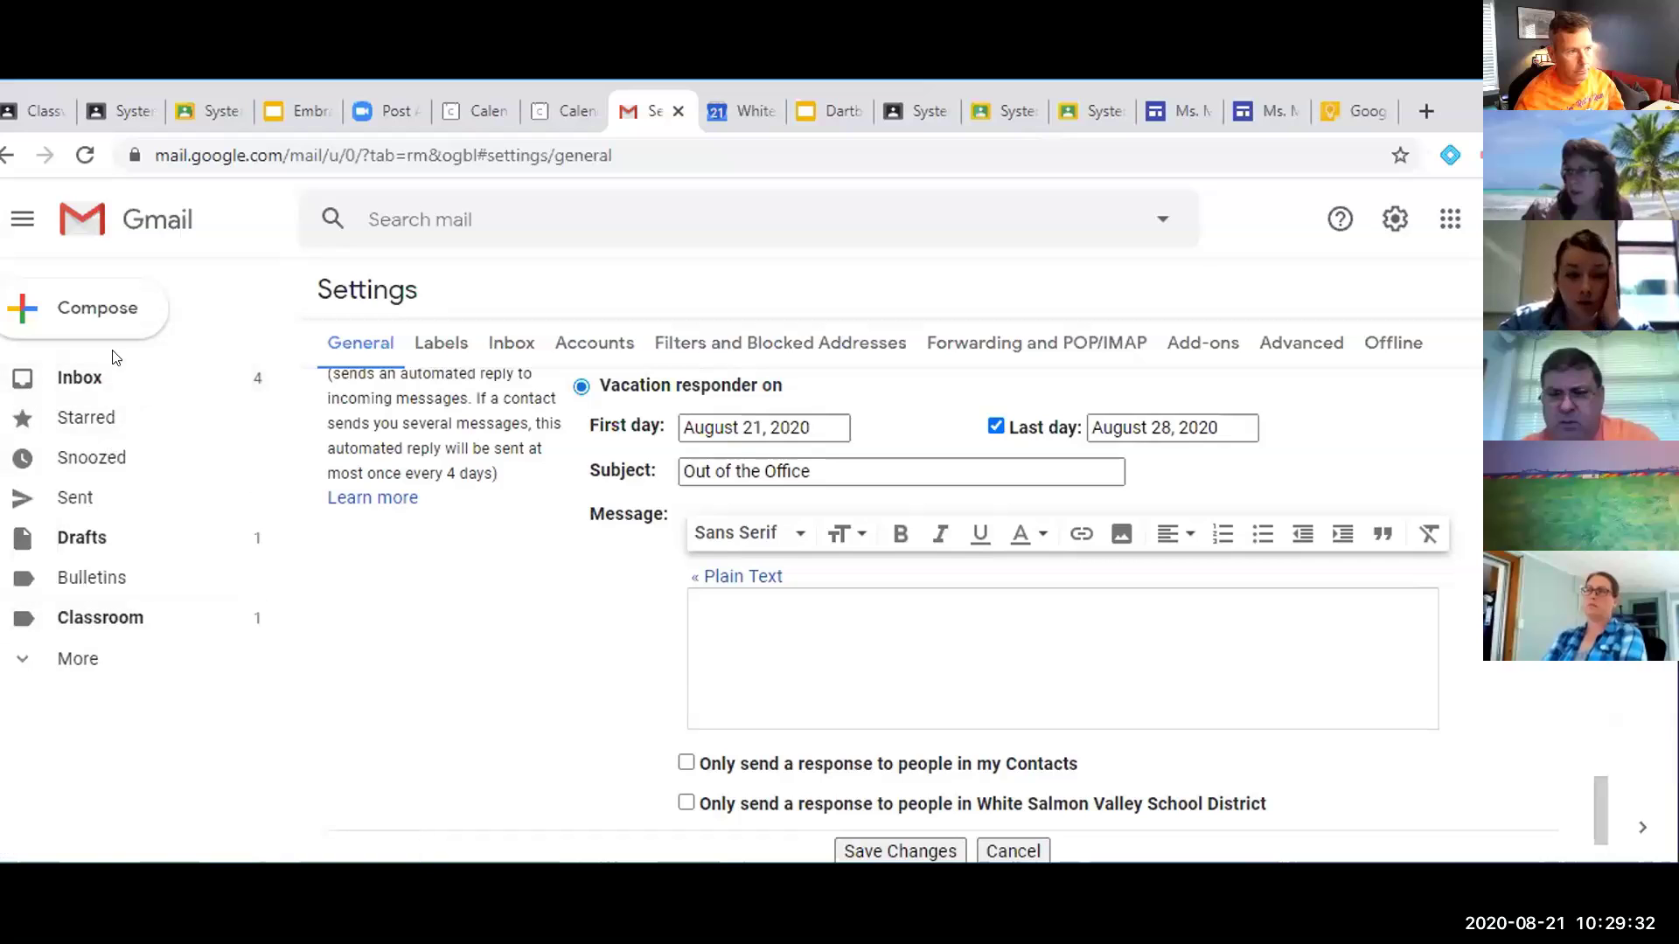
# Leave settings for the inbox, confirming the discard of unsaved vacation responder changes
pyautogui.click(131, 376)
pyautogui.click(963, 570)
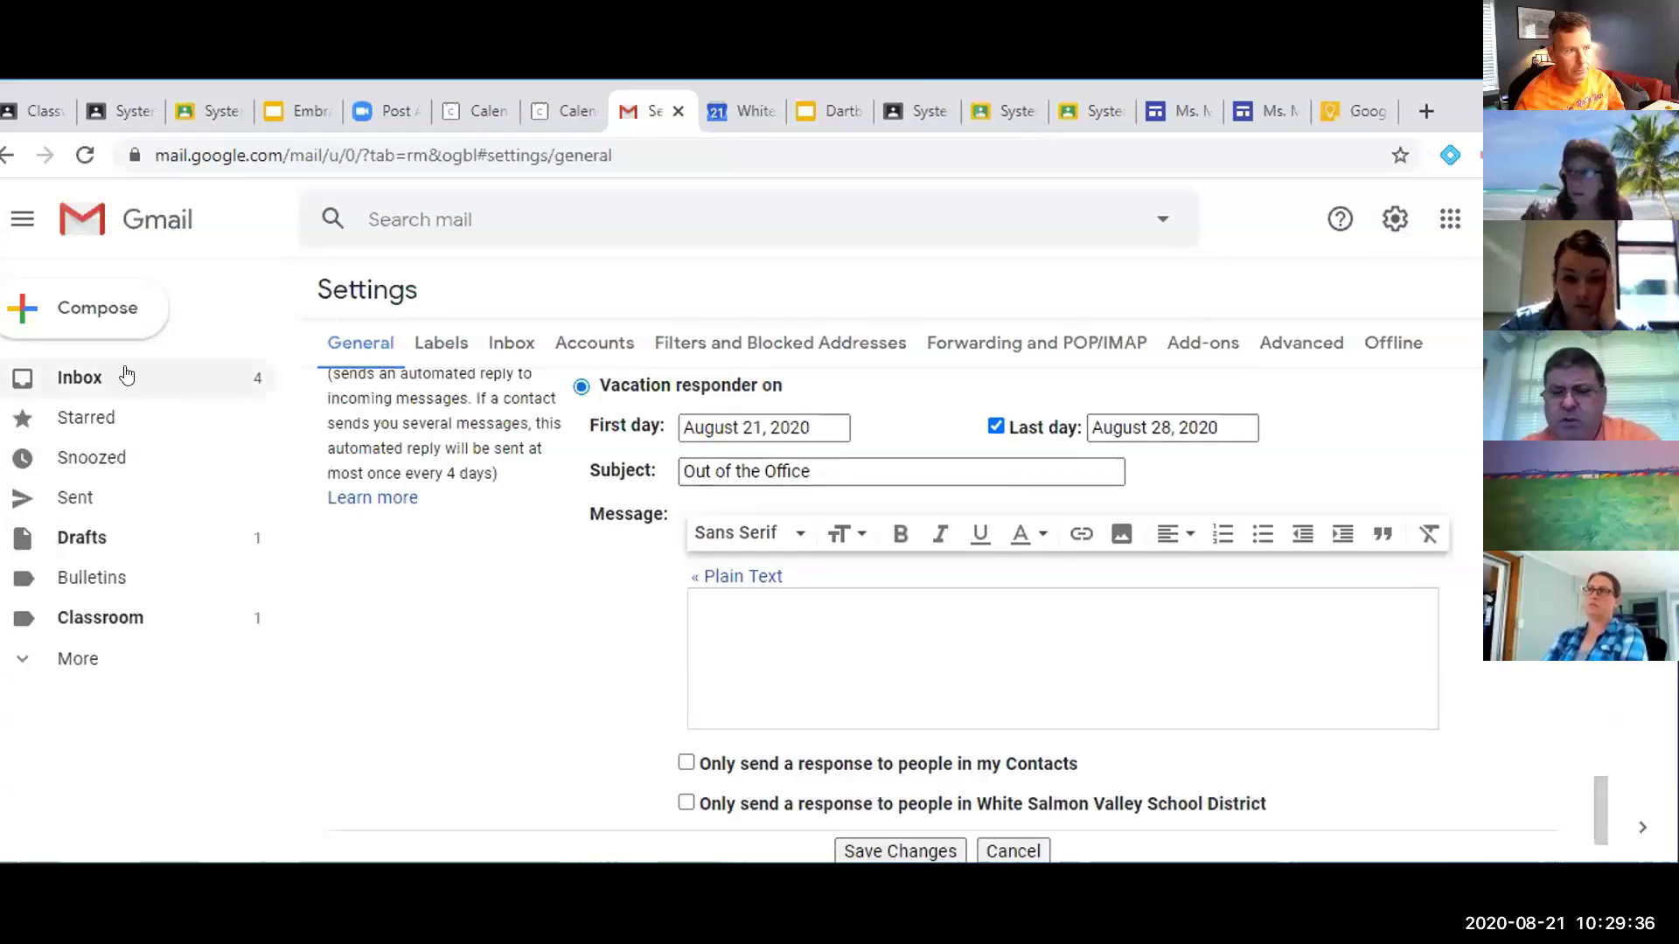
pyautogui.click(127, 377)
pyautogui.click(955, 572)
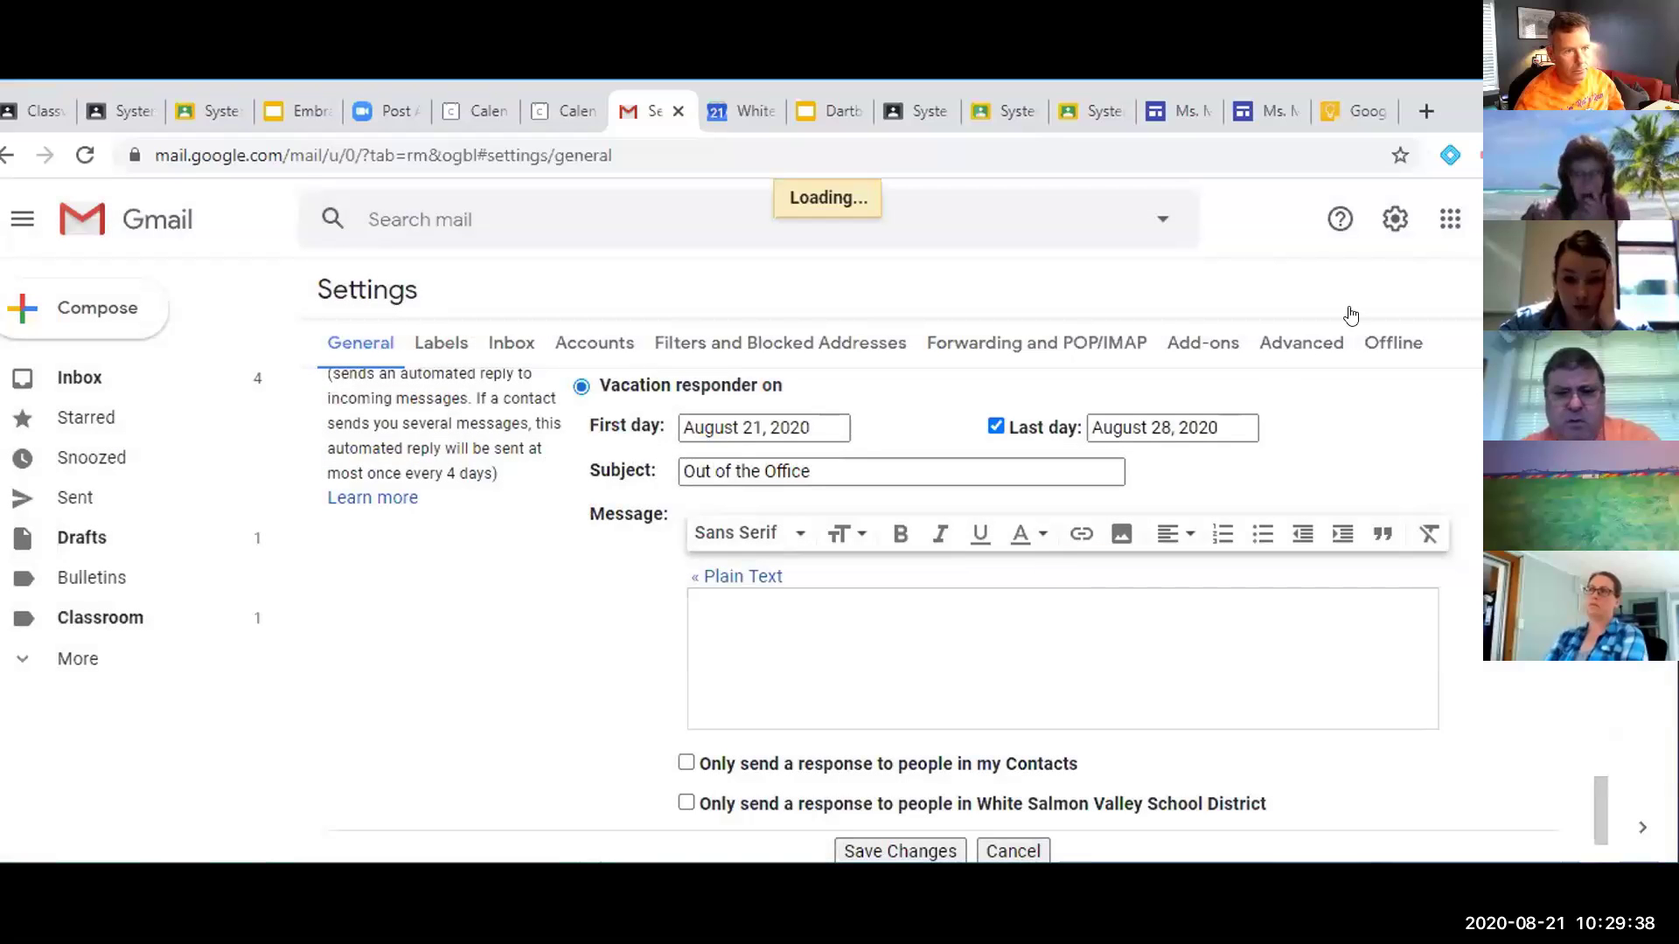
# Reopen the full settings page from the gear's See all settings and look through it
pyautogui.click(1395, 219)
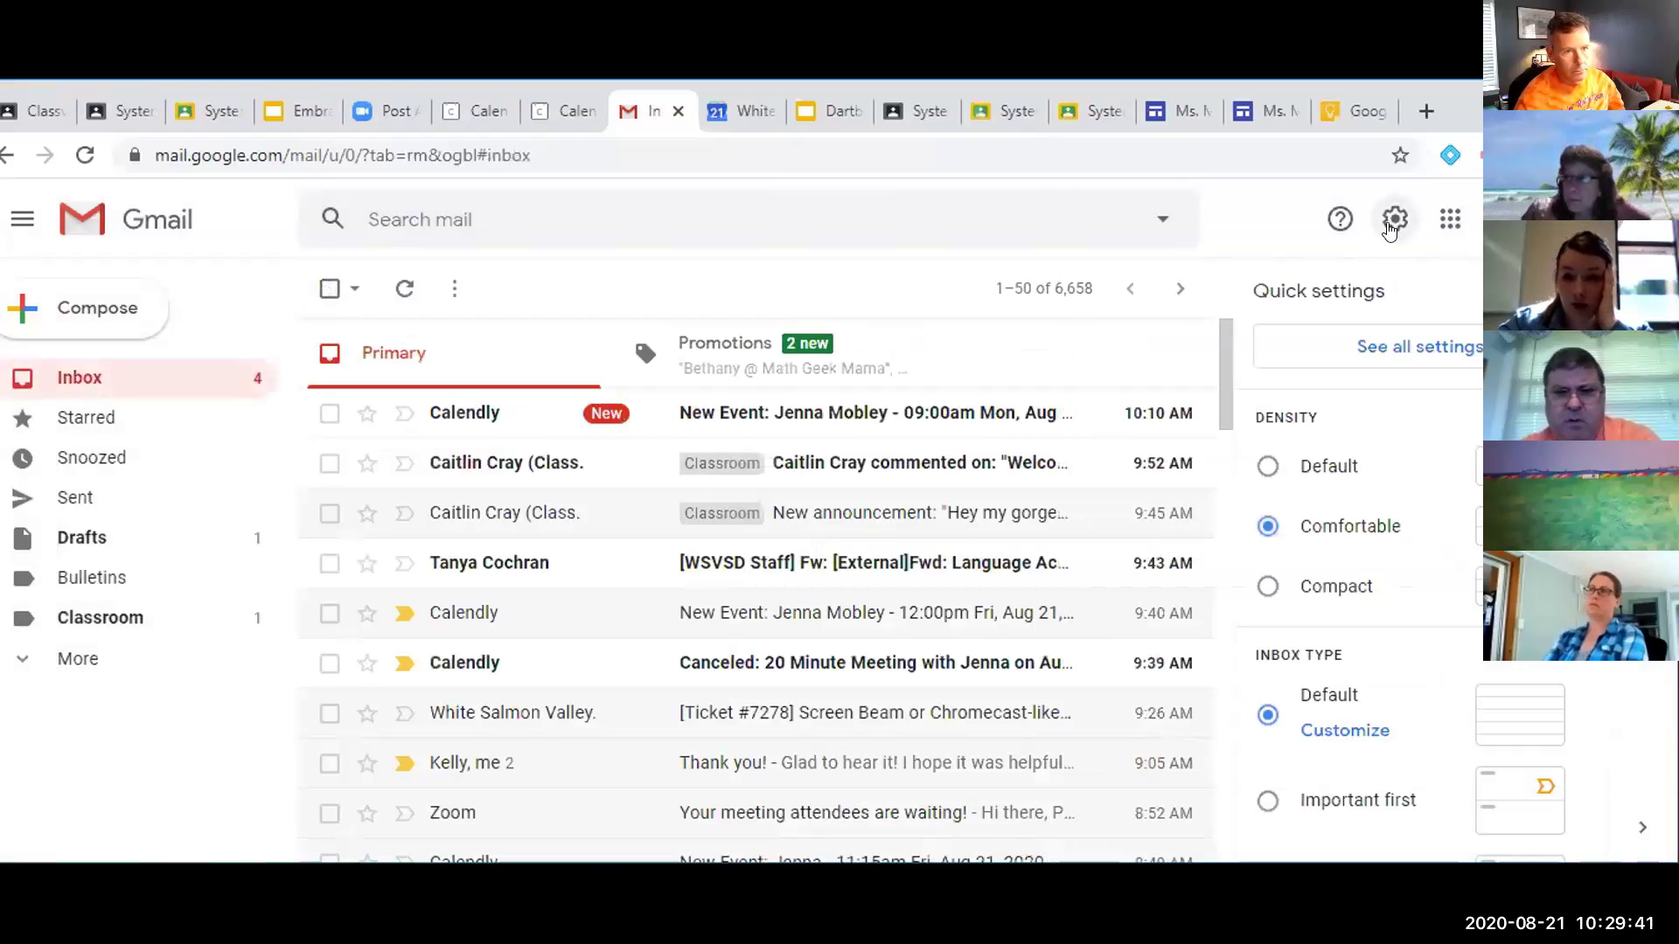
pyautogui.click(1387, 347)
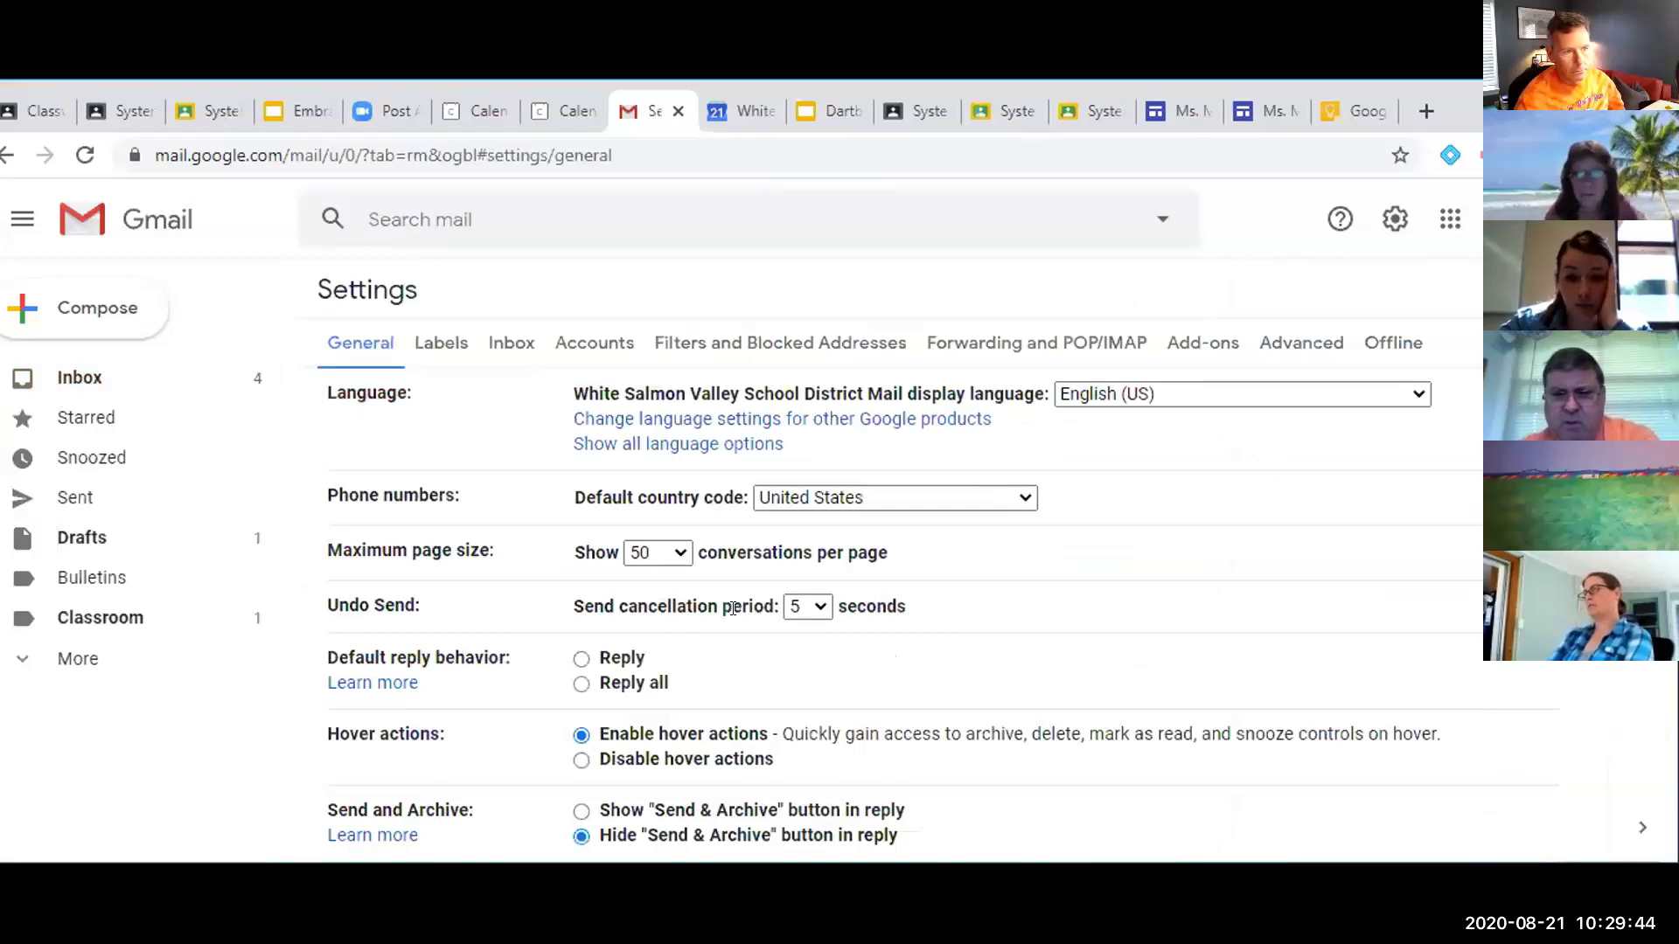
pyautogui.scroll(-10, 733, 607)
pyautogui.scroll(-20, 733, 607)
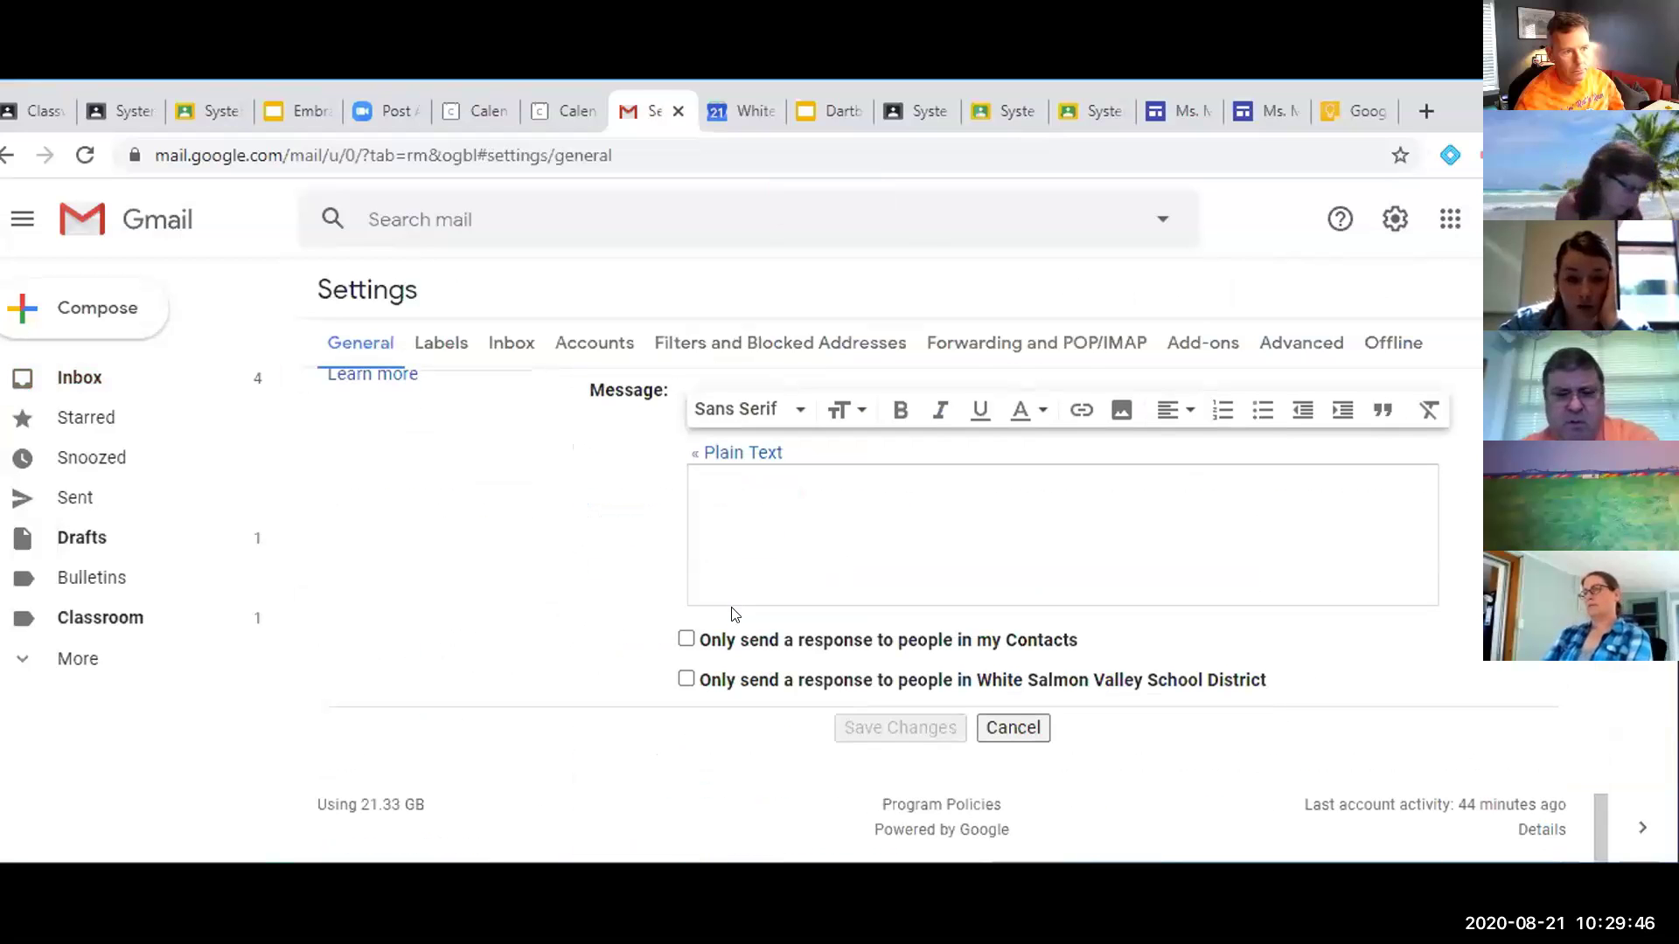
pyautogui.scroll(1, 627, 560)
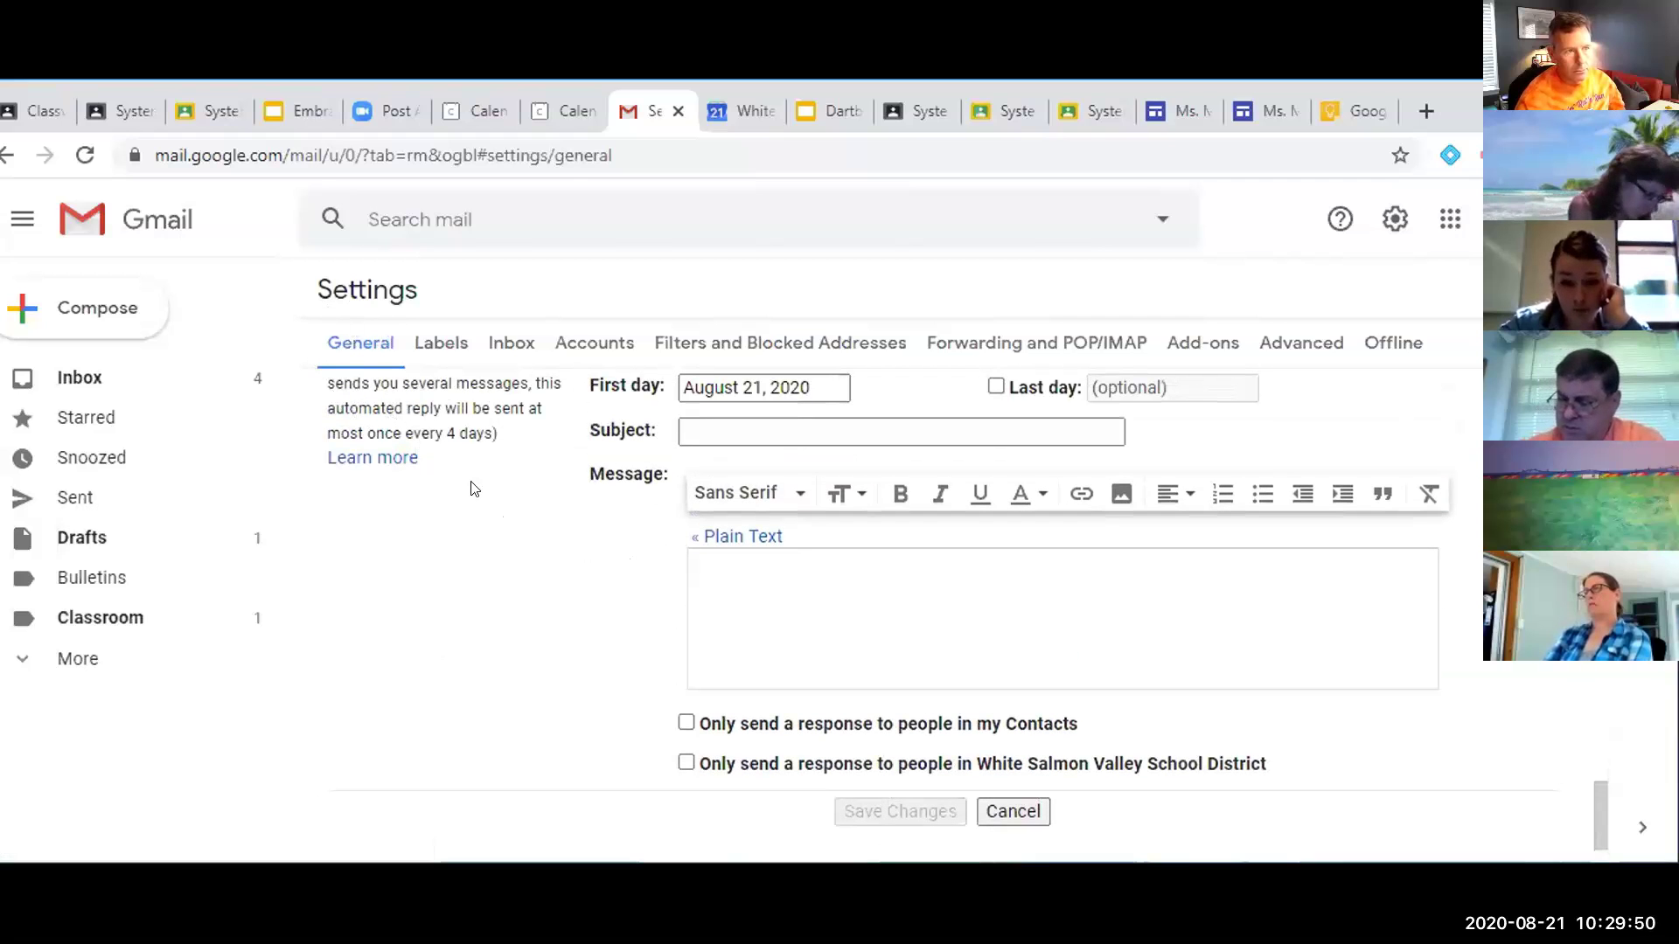
pyautogui.scroll(2, 472, 487)
pyautogui.scroll(-1, 480, 618)
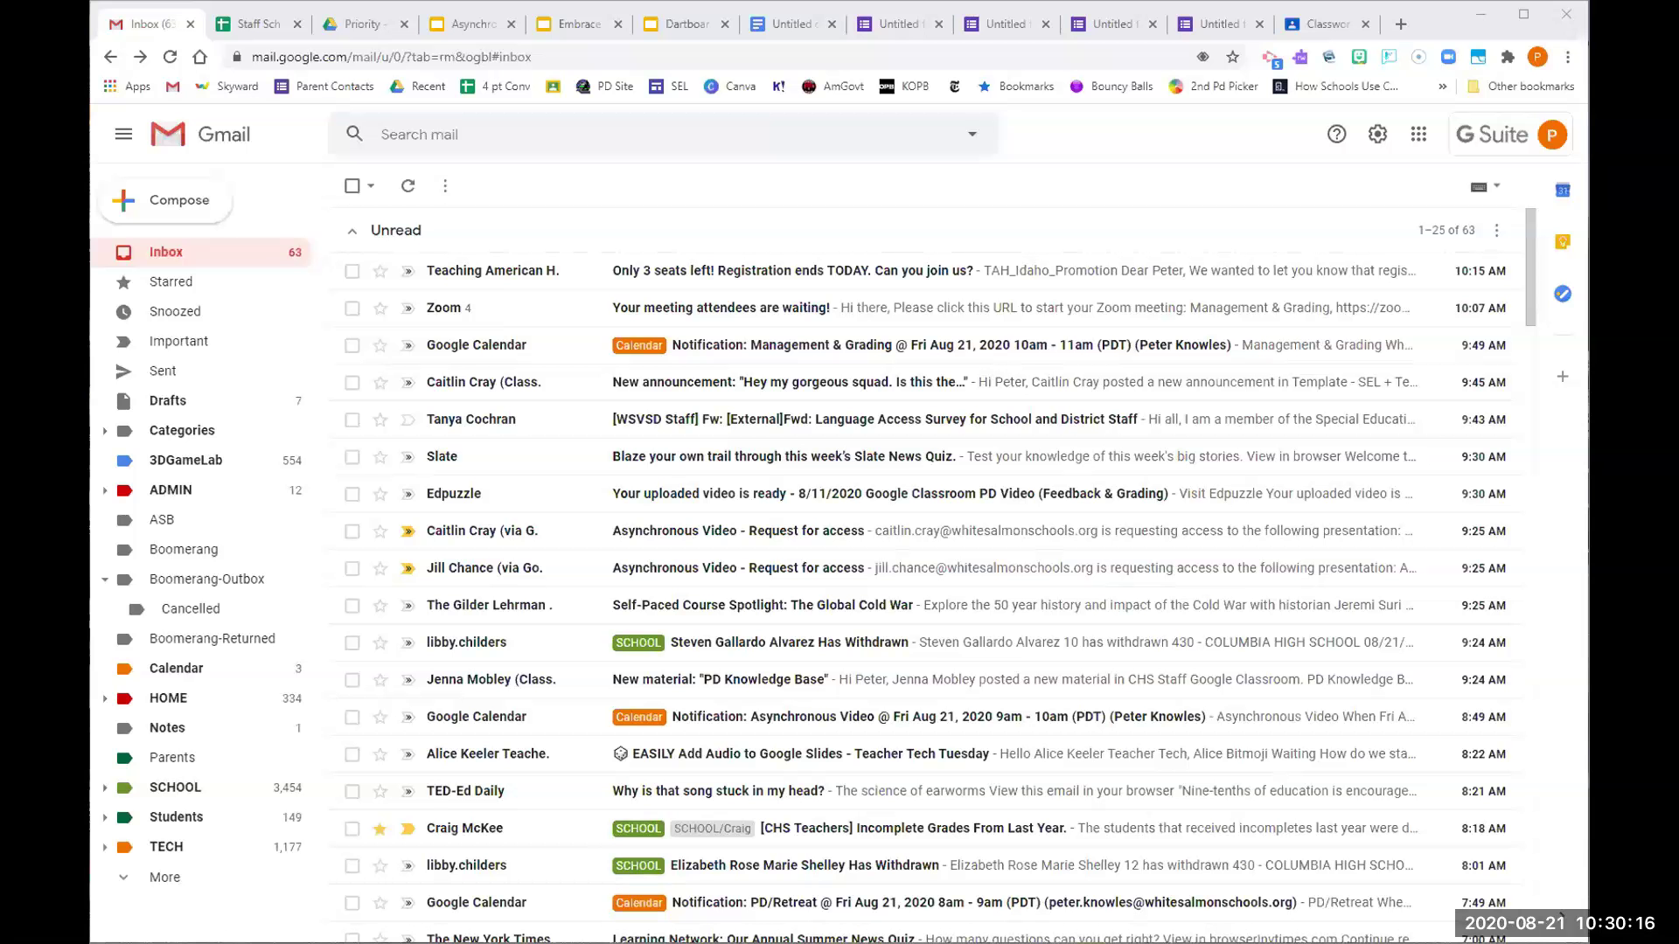
pyautogui.hotkey('ctrl', '6')
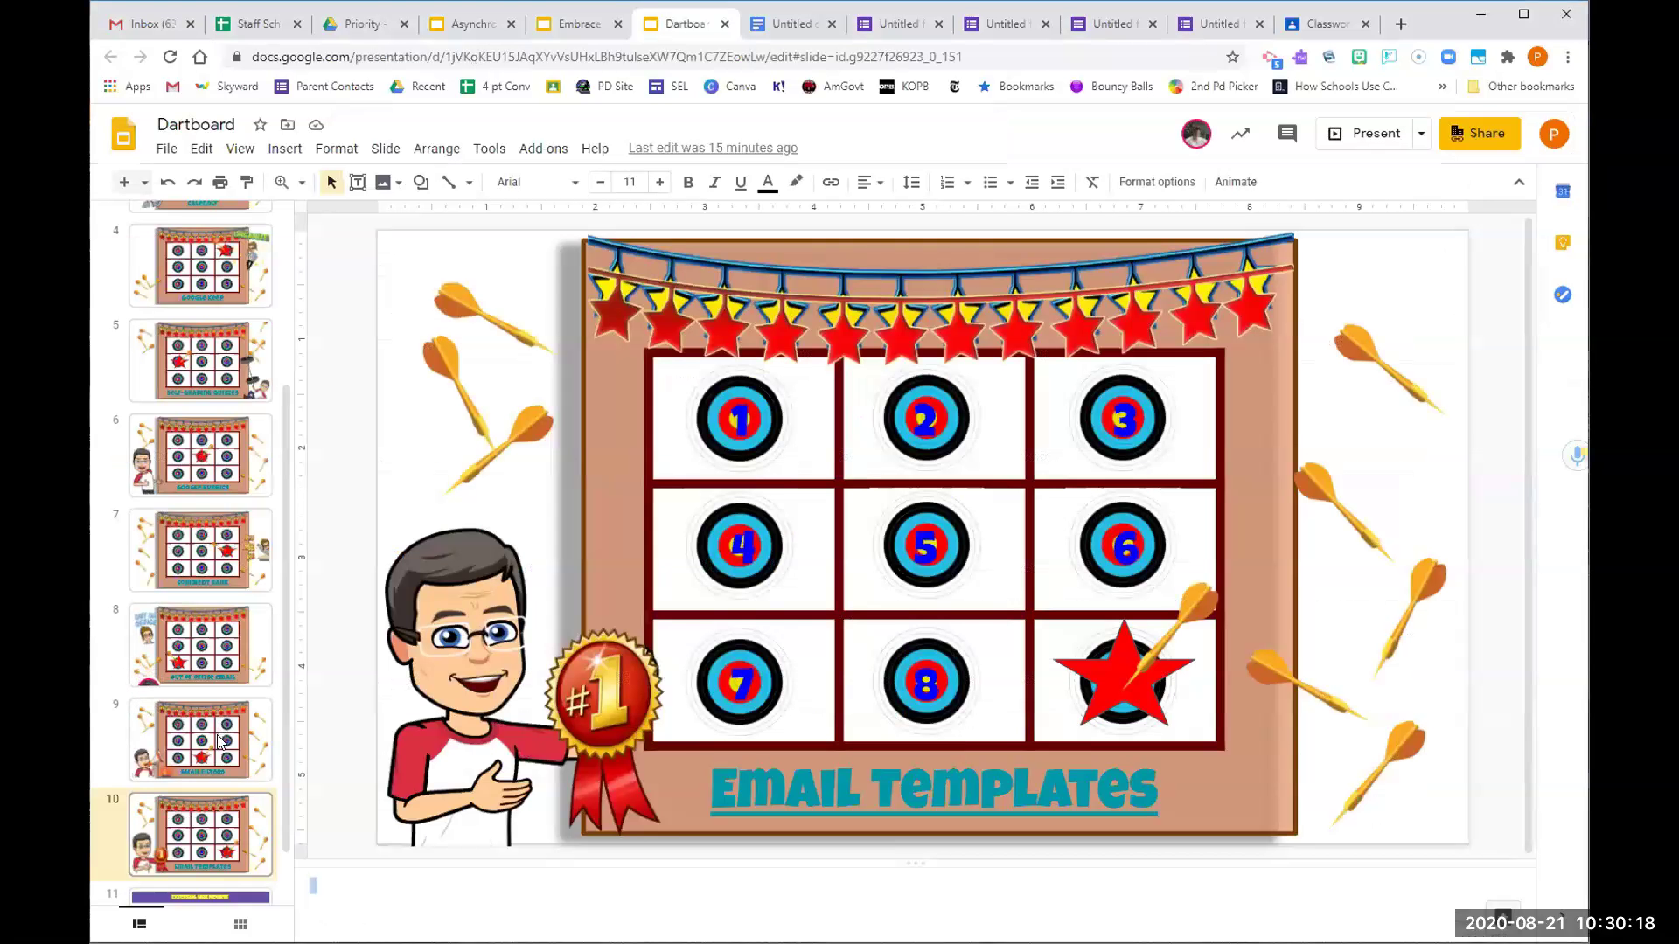
pyautogui.click(220, 741)
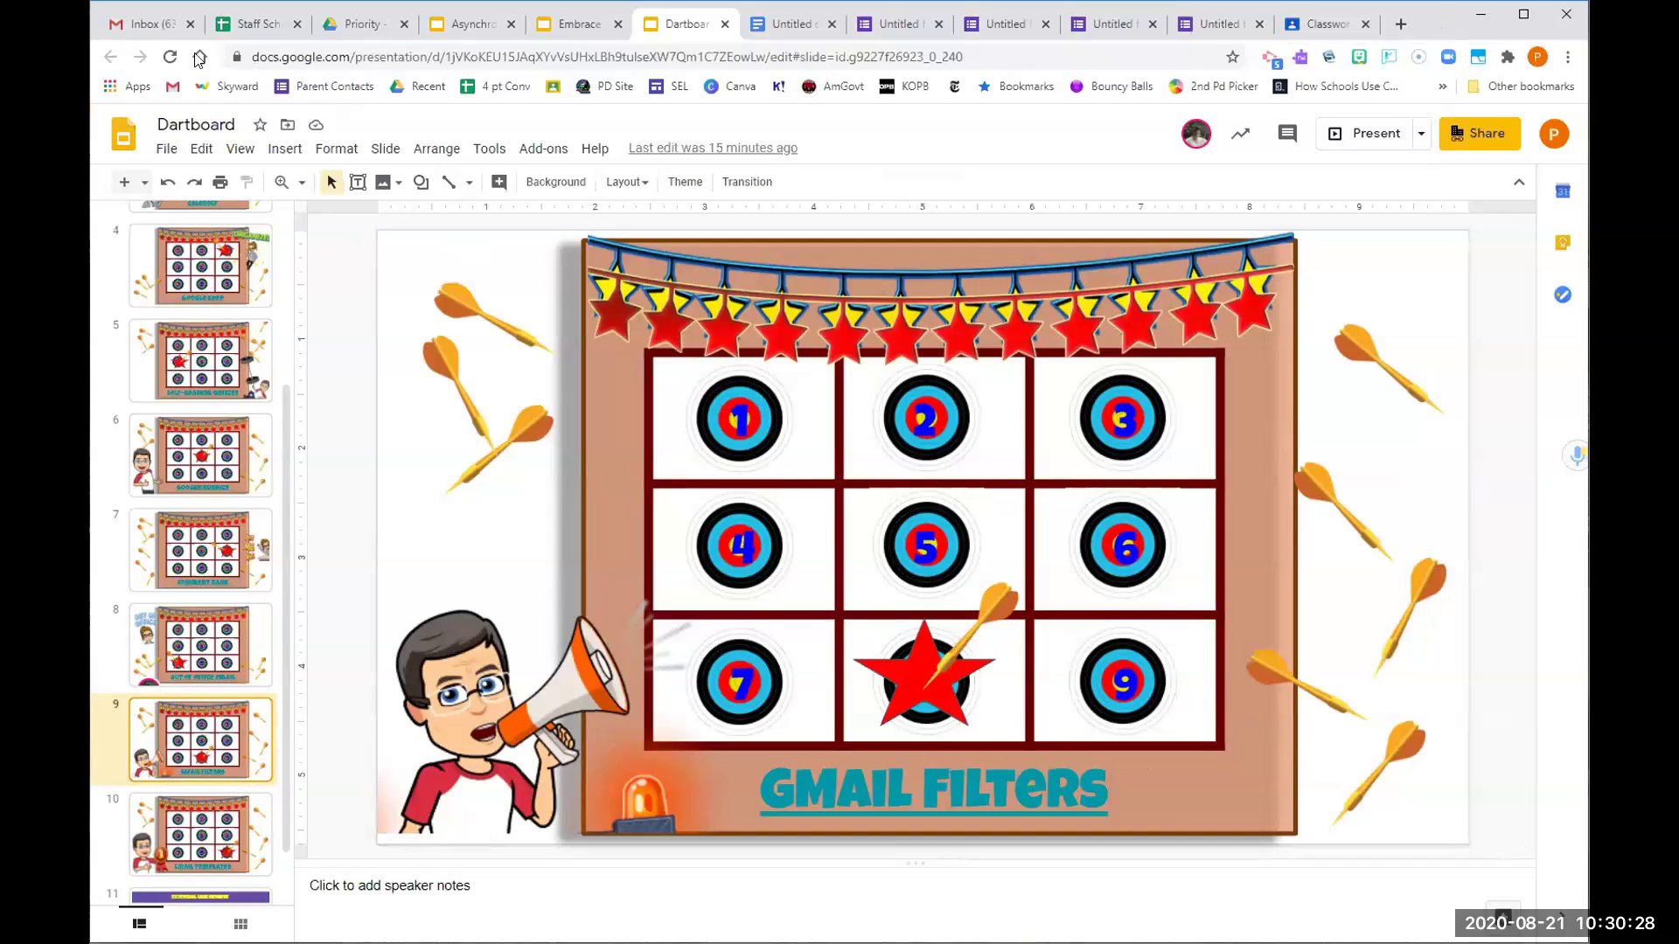
pyautogui.click(160, 26)
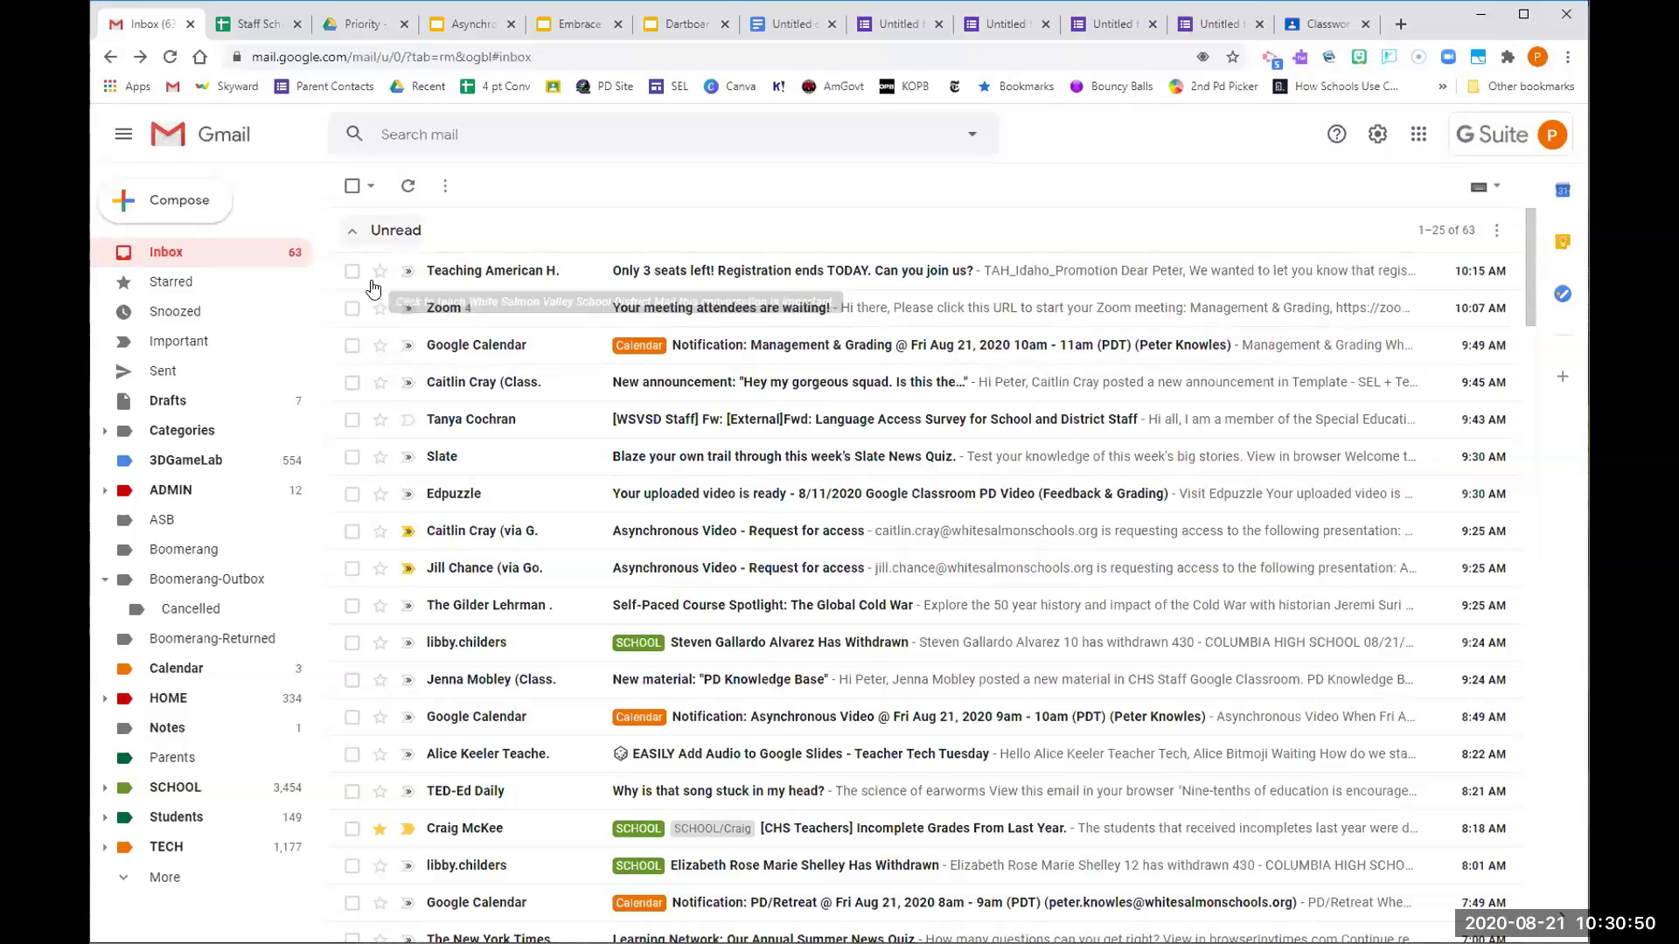
# Select and open the school district's COLUMBIA HIGH SCHOOL enrollment notice from the inbox
pyautogui.scroll(-2, 875, 411)
pyautogui.scroll(2, 962, 489)
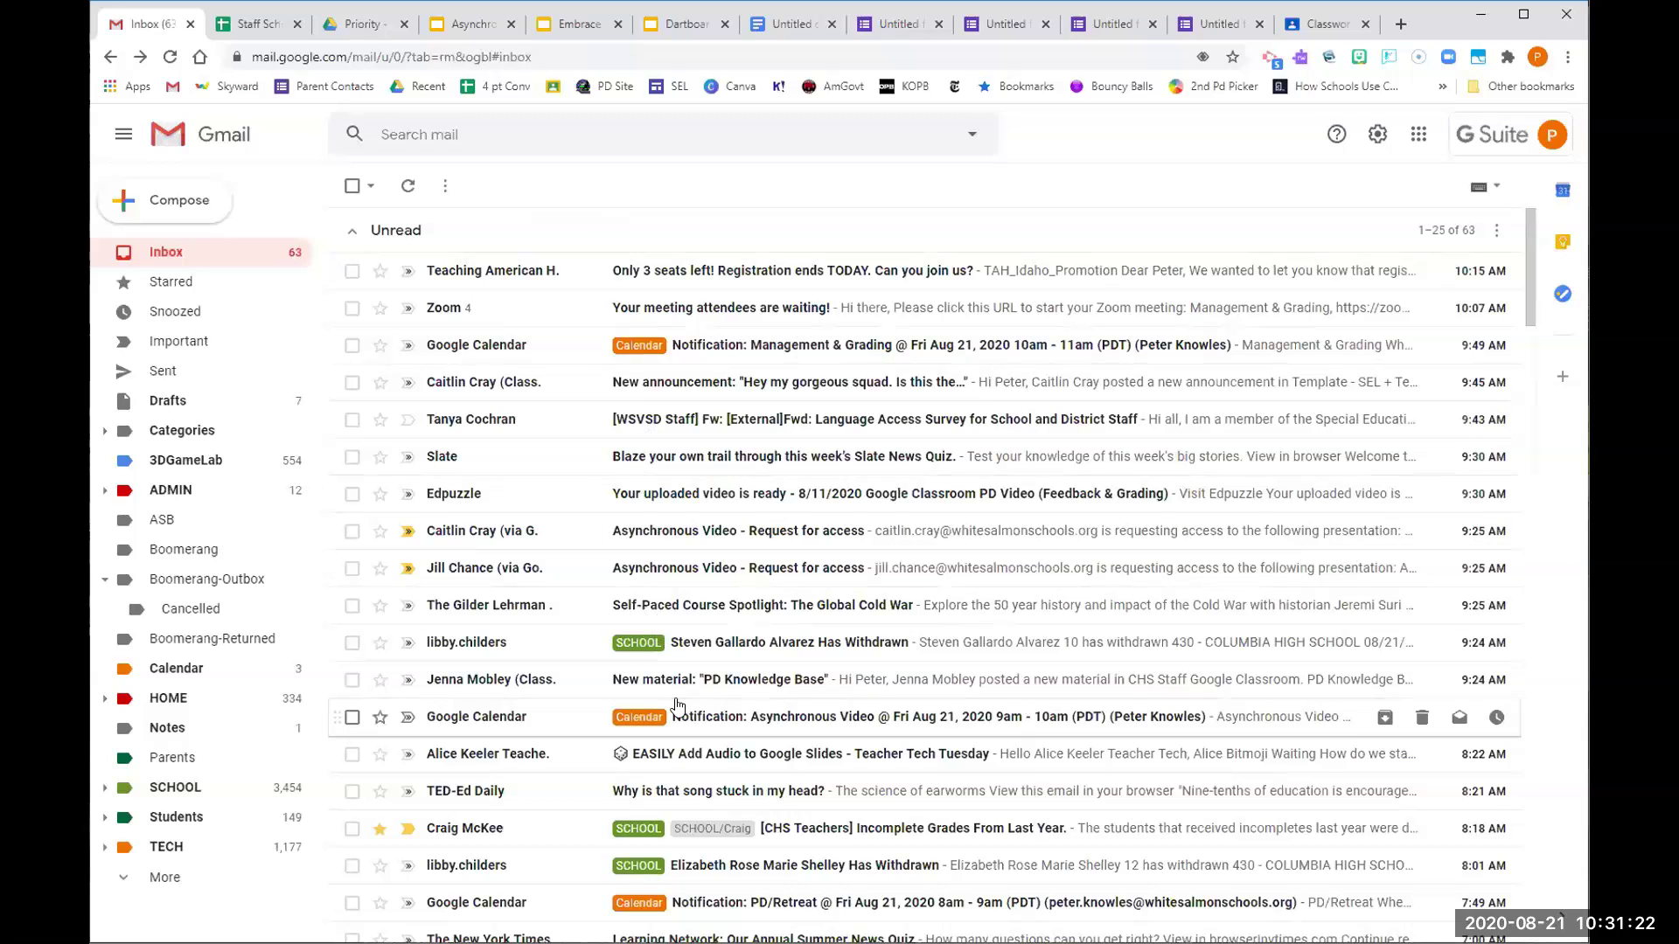
pyautogui.scroll(-4, 678, 705)
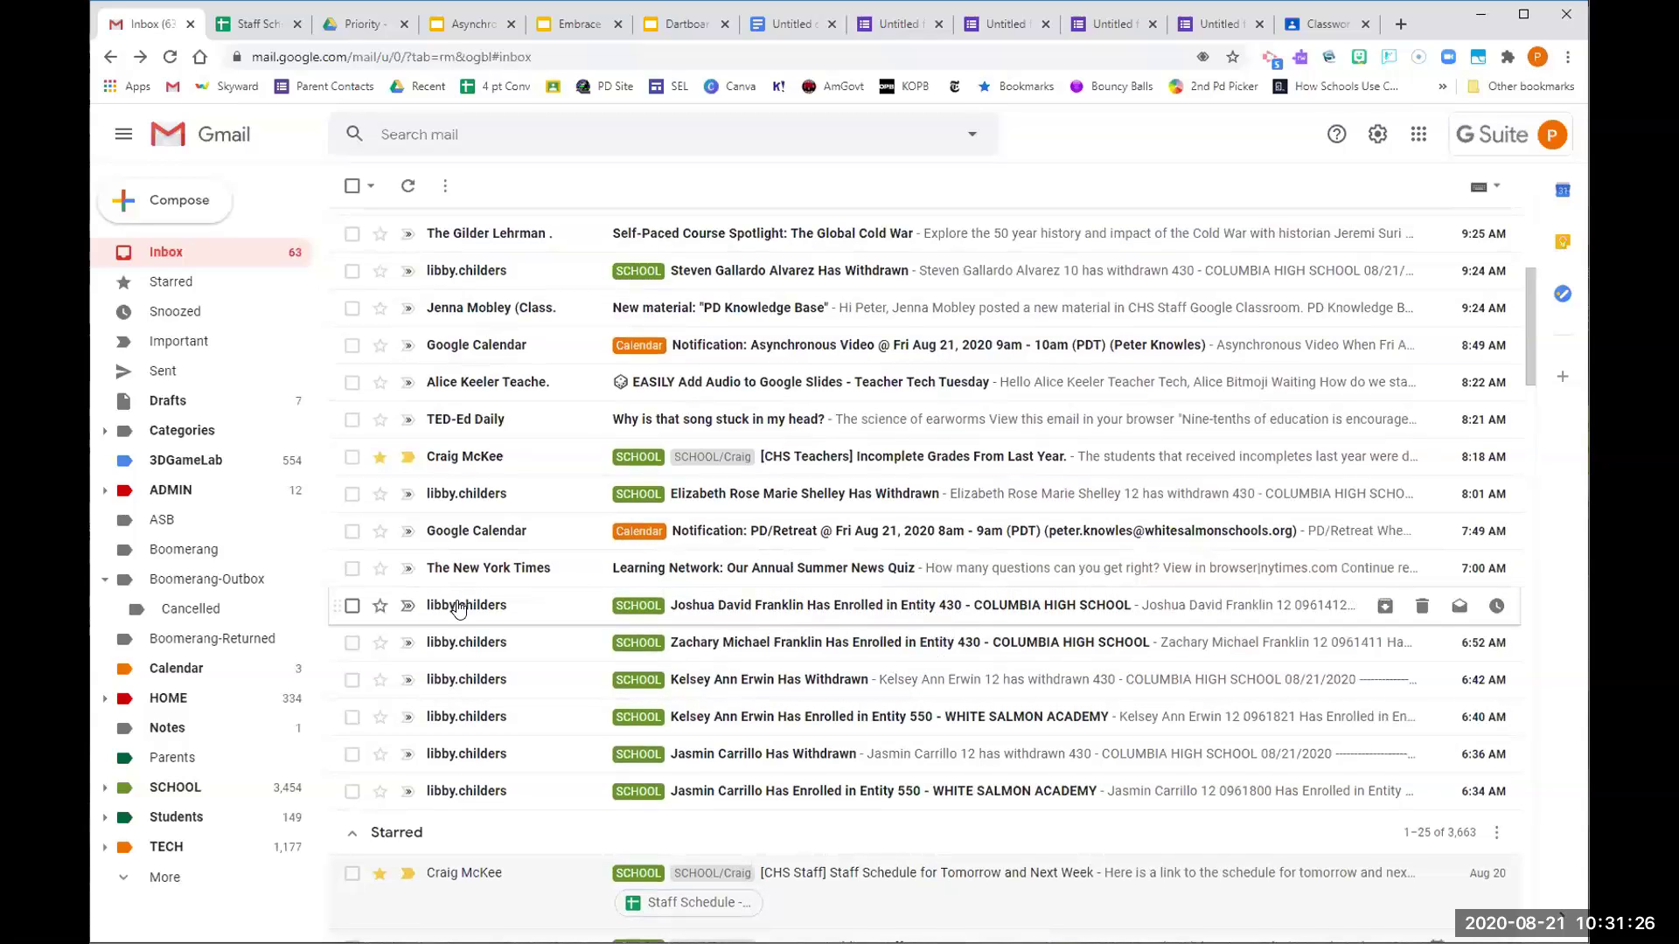
pyautogui.click(352, 606)
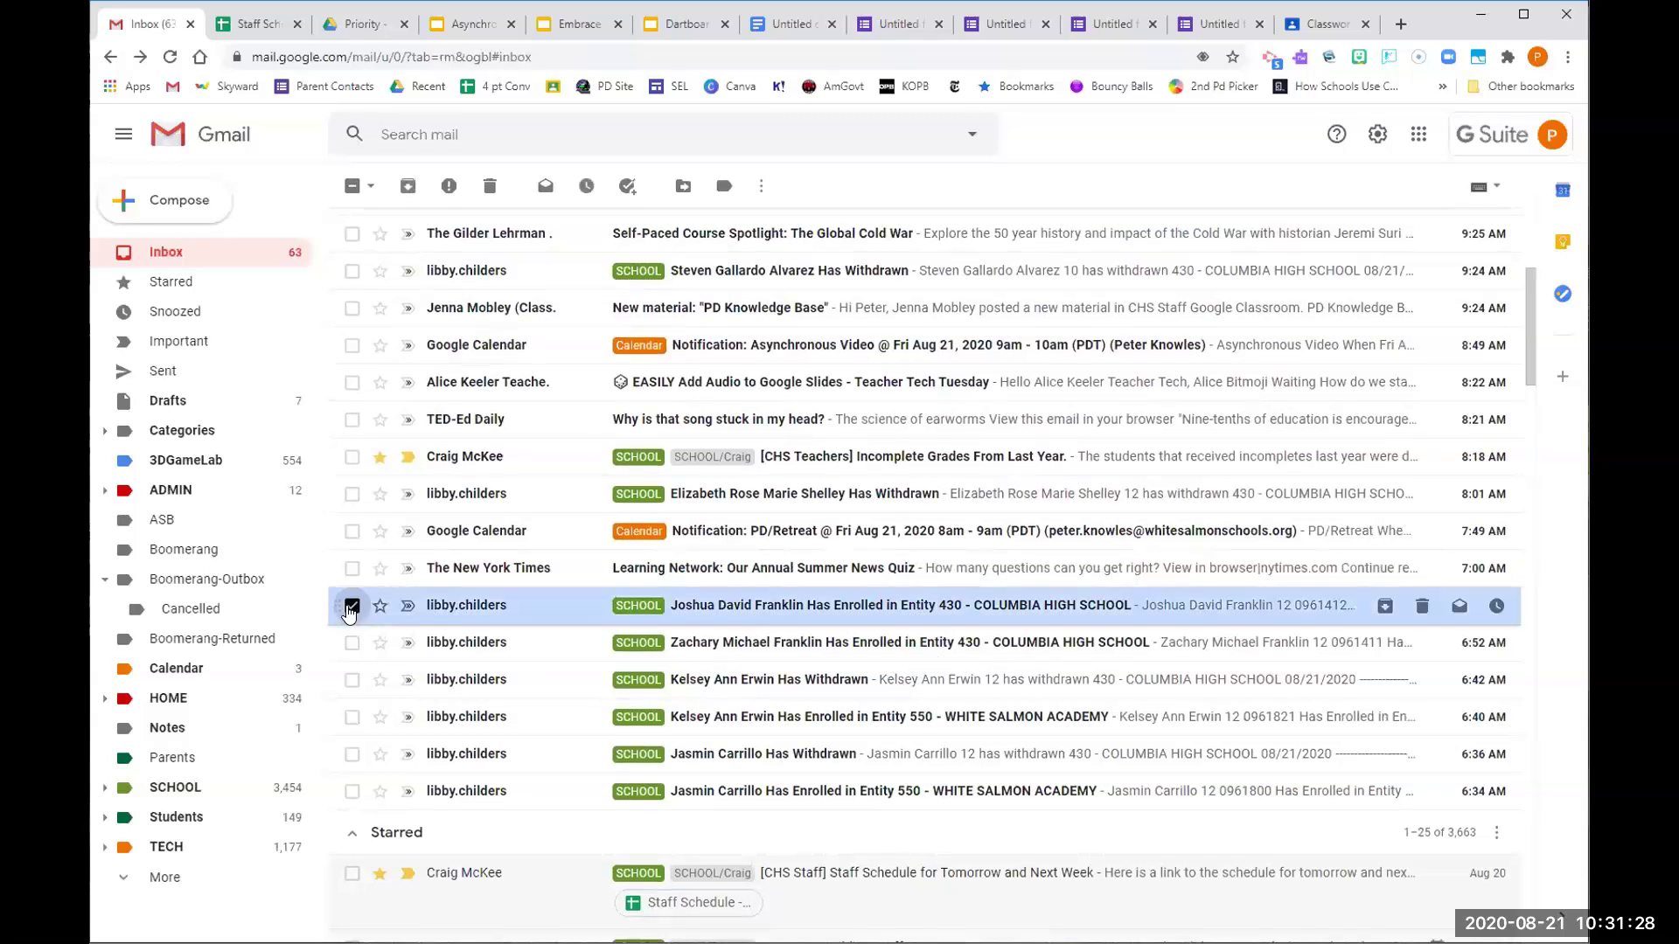
pyautogui.click(449, 610)
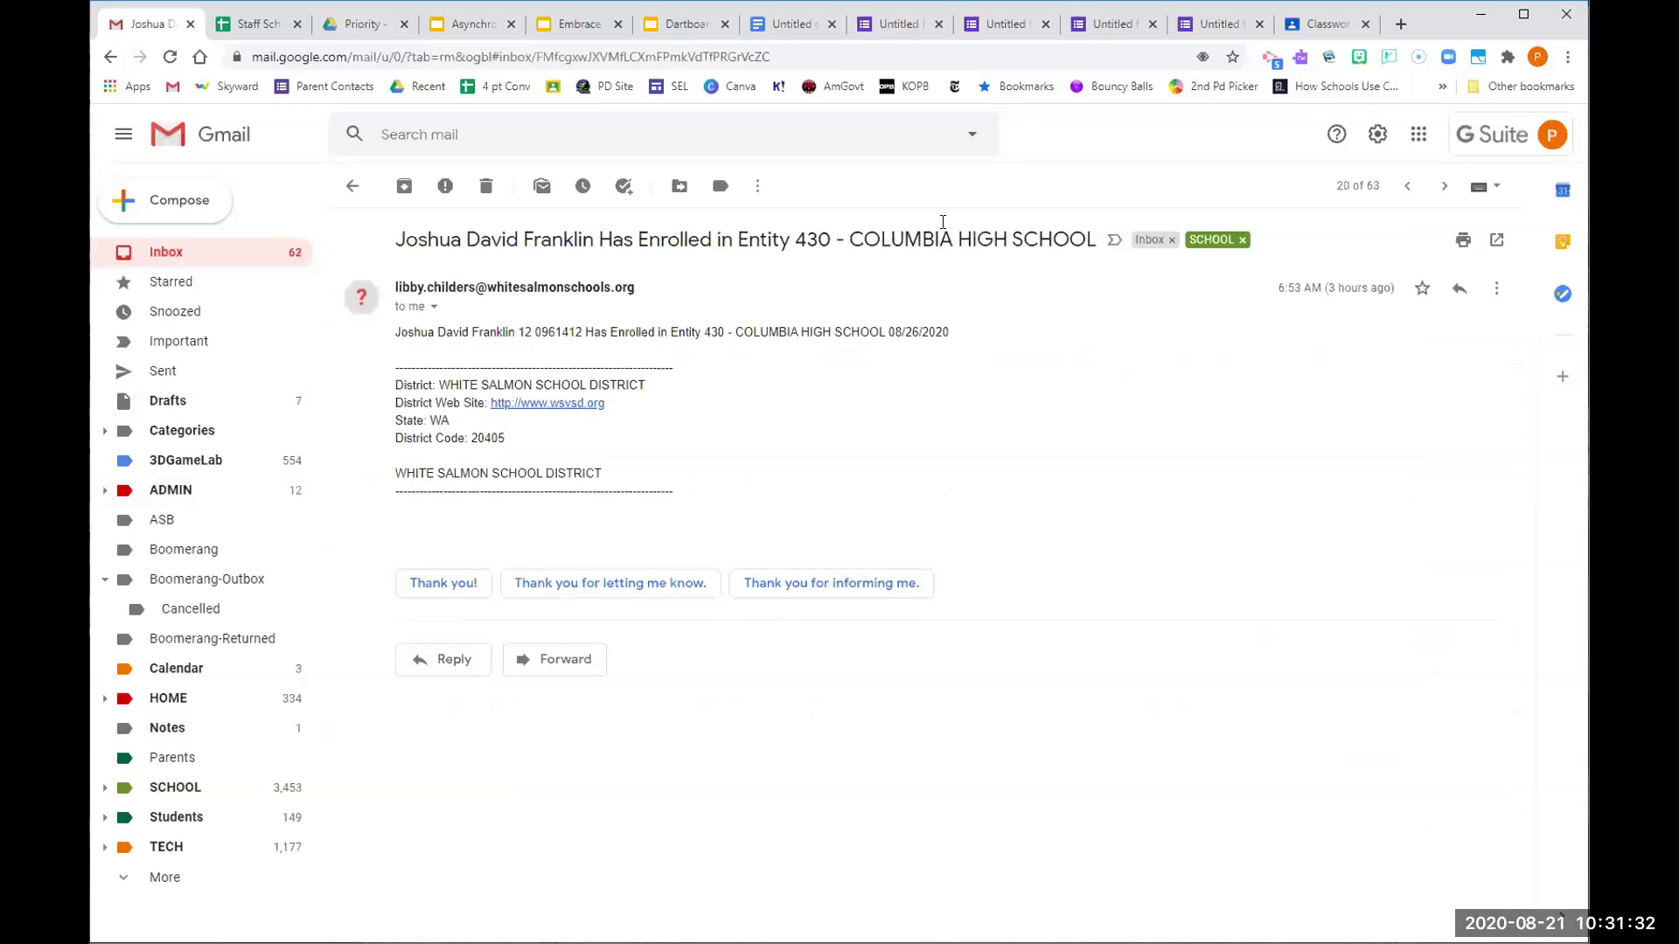
# Filter messages like the enrollment email, search the sender's mail, and reach the filter's action options
pyautogui.click(758, 187)
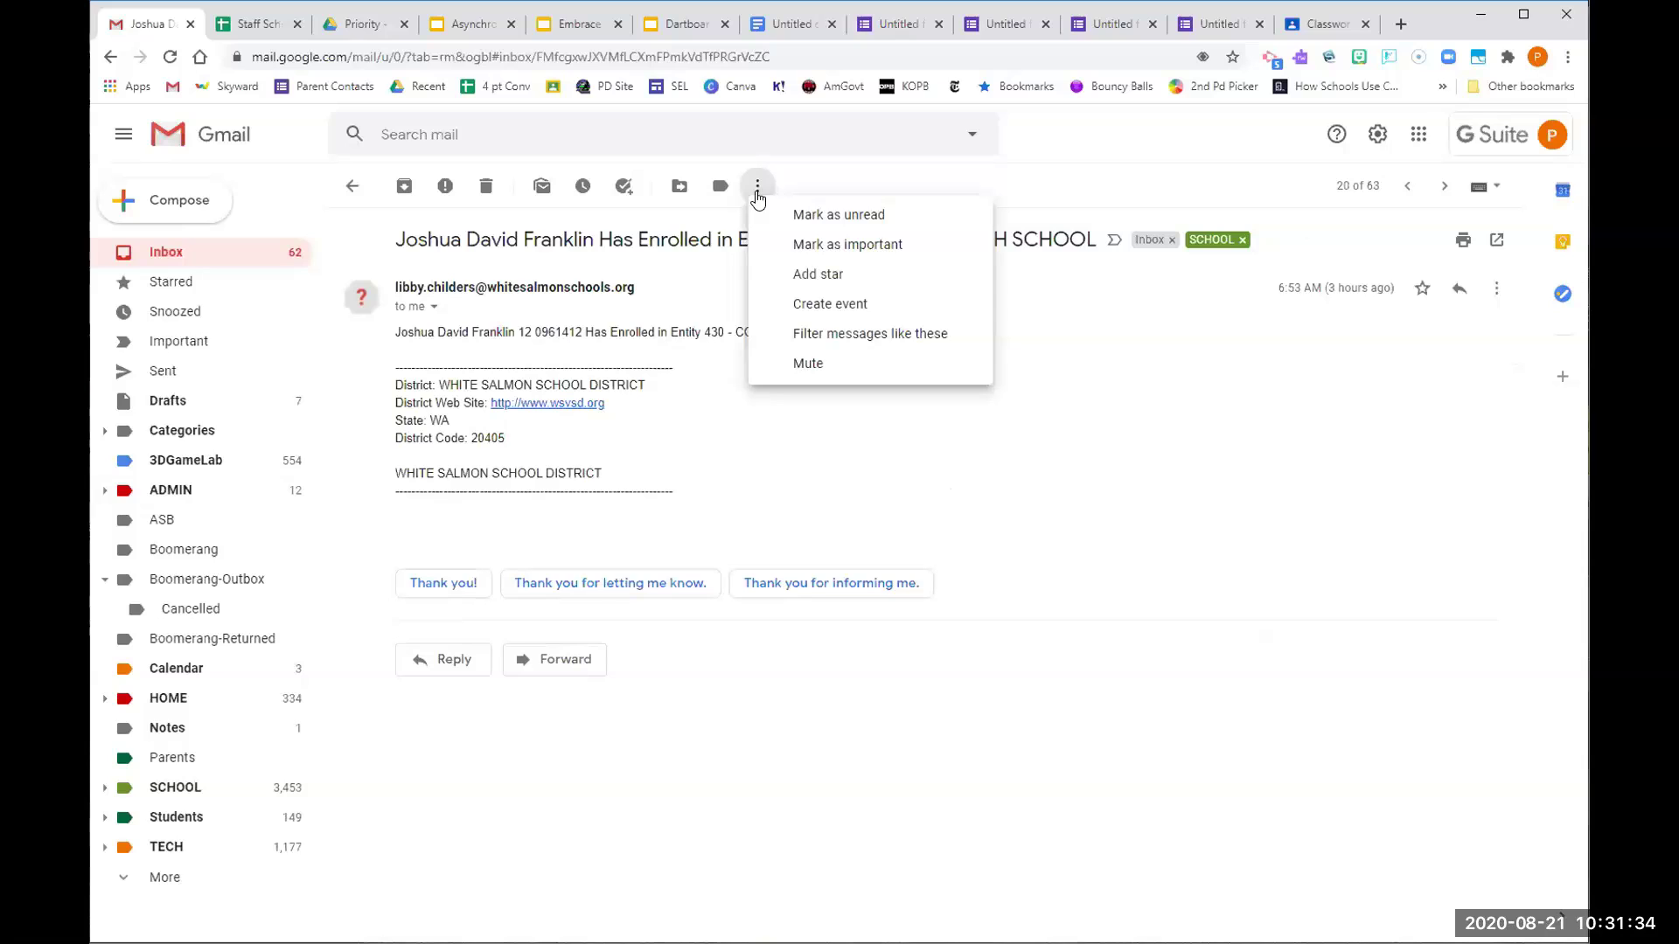
pyautogui.click(787, 335)
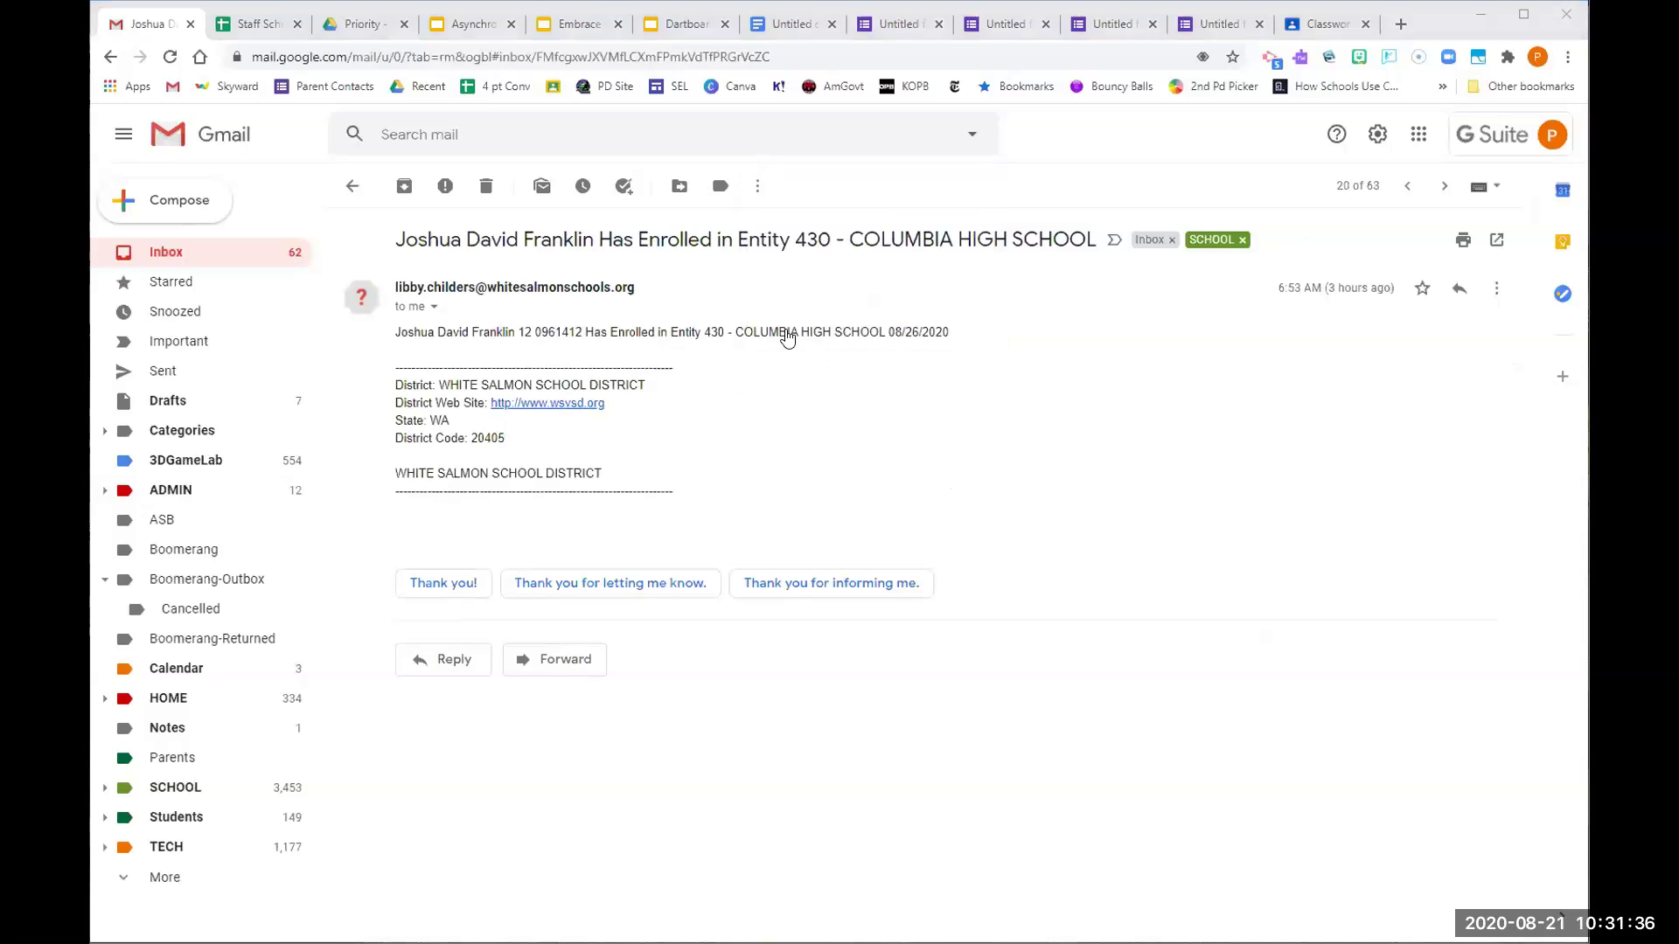
pyautogui.click(757, 186)
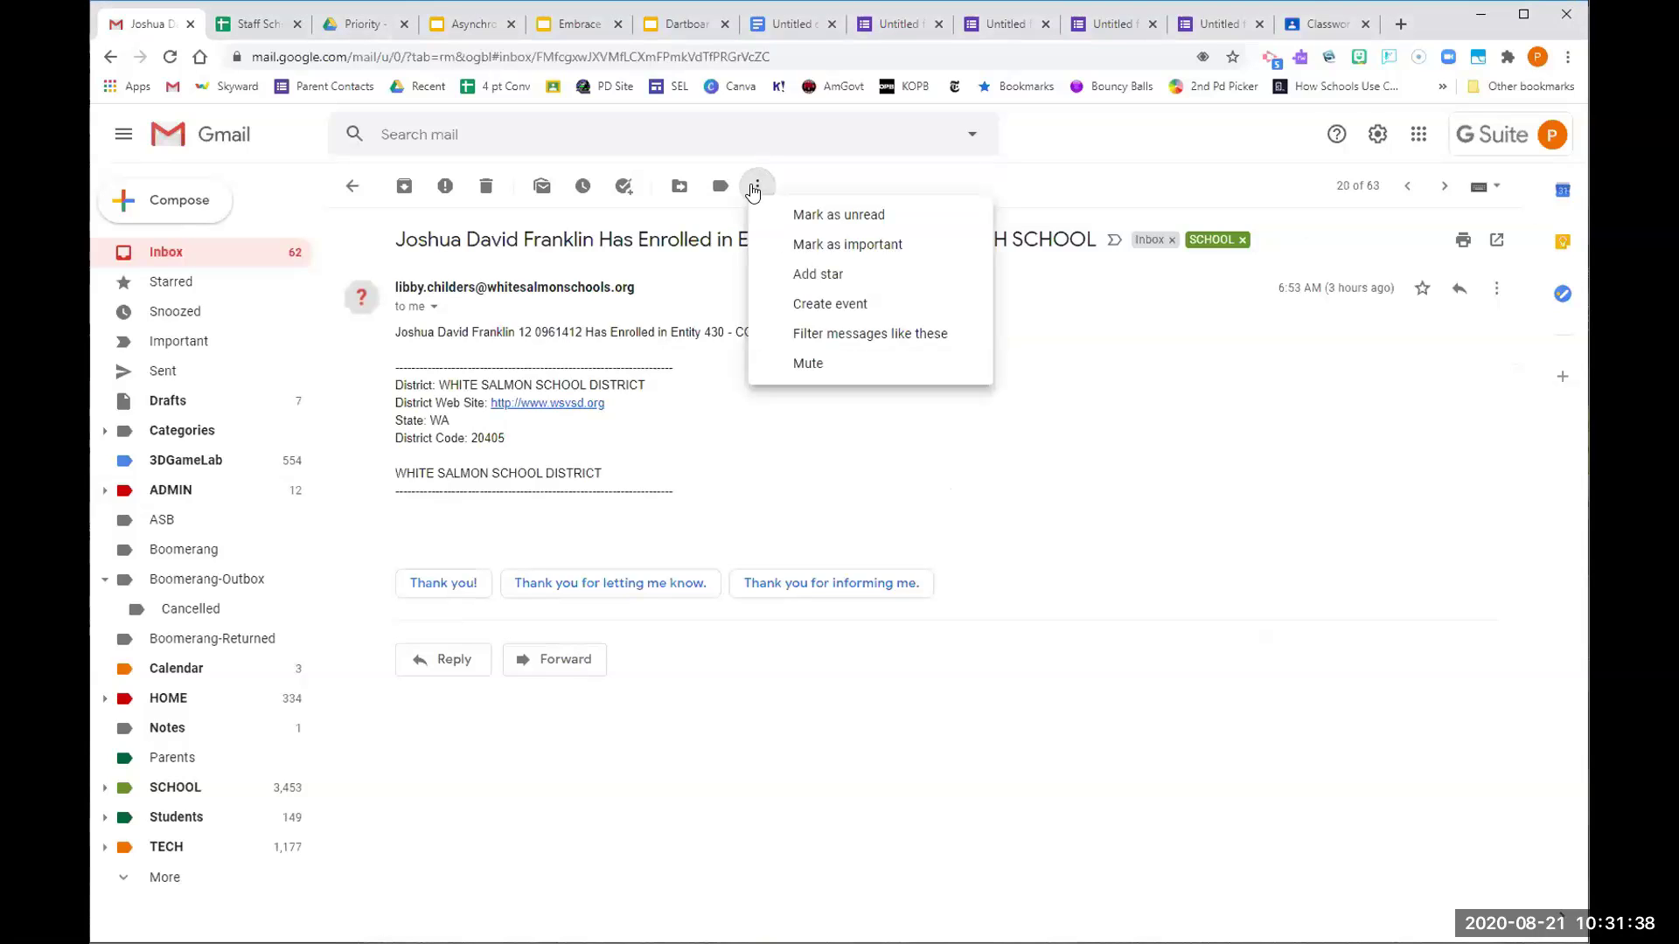
pyautogui.click(794, 329)
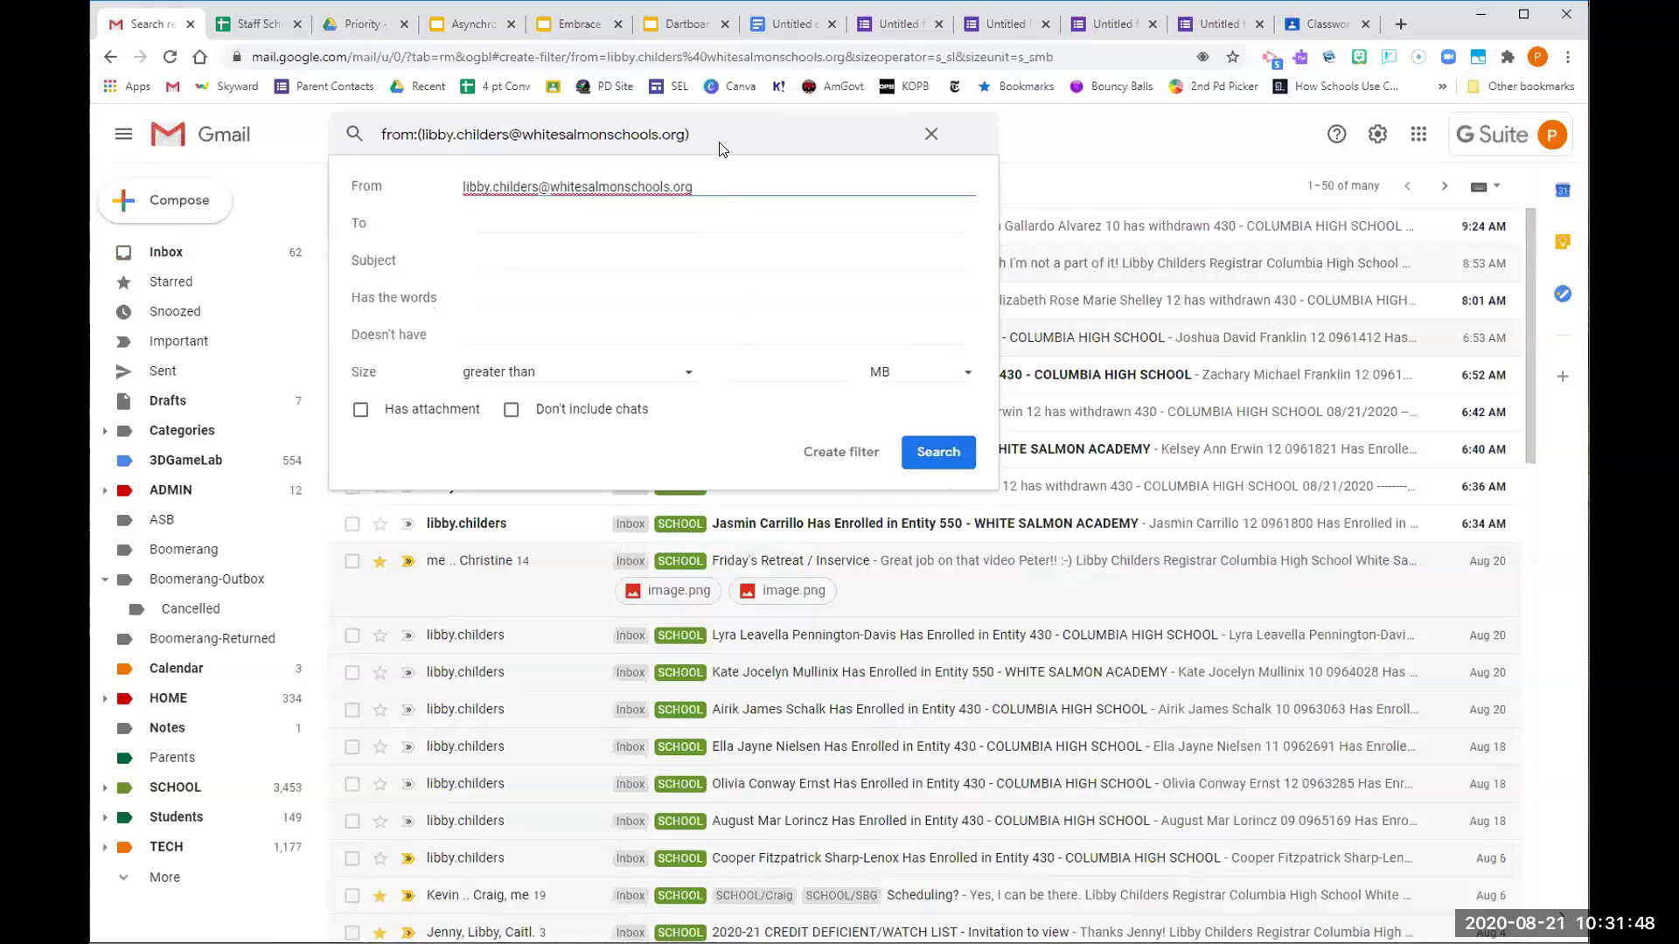
pyautogui.click(935, 453)
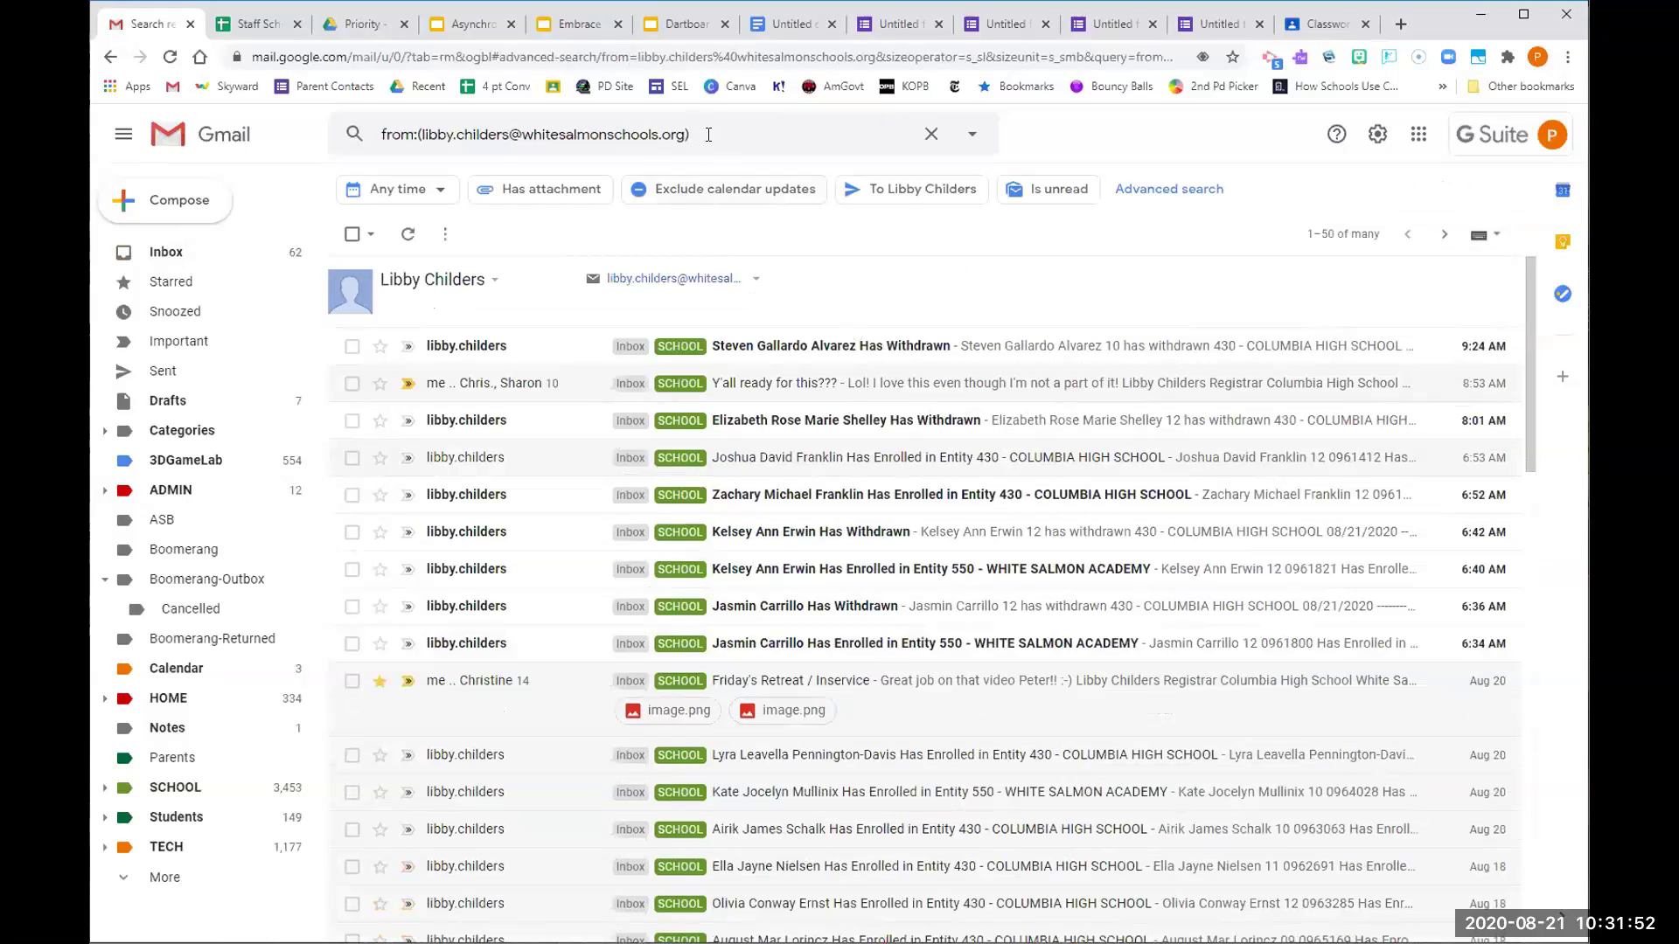
pyautogui.click(972, 137)
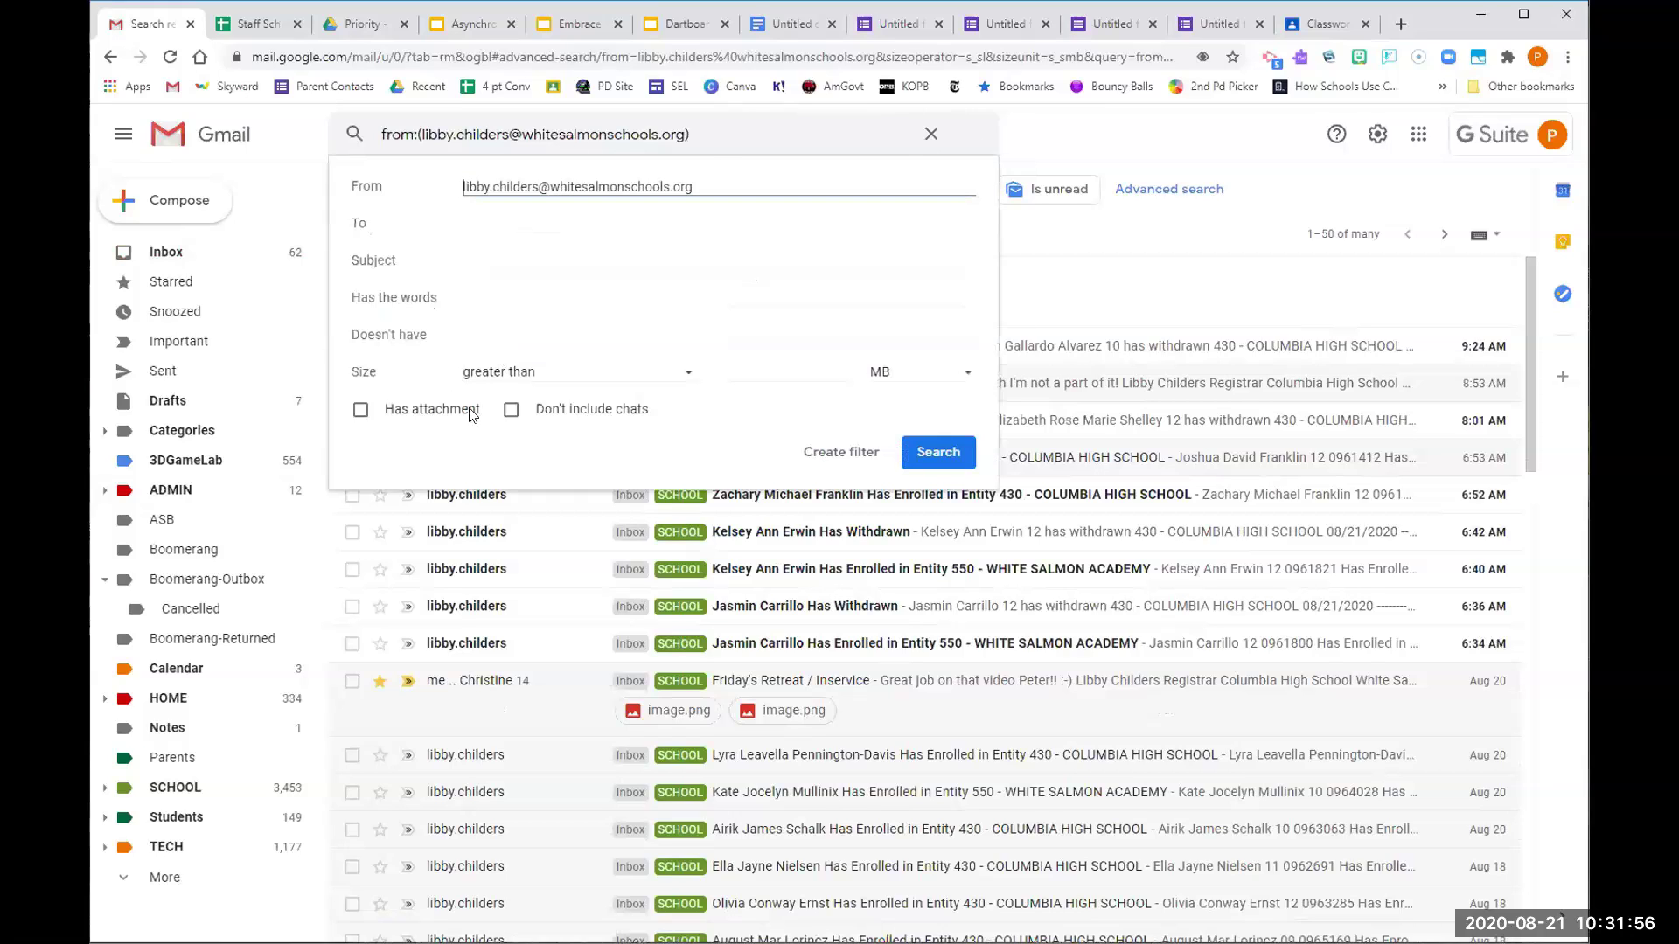
pyautogui.click(845, 452)
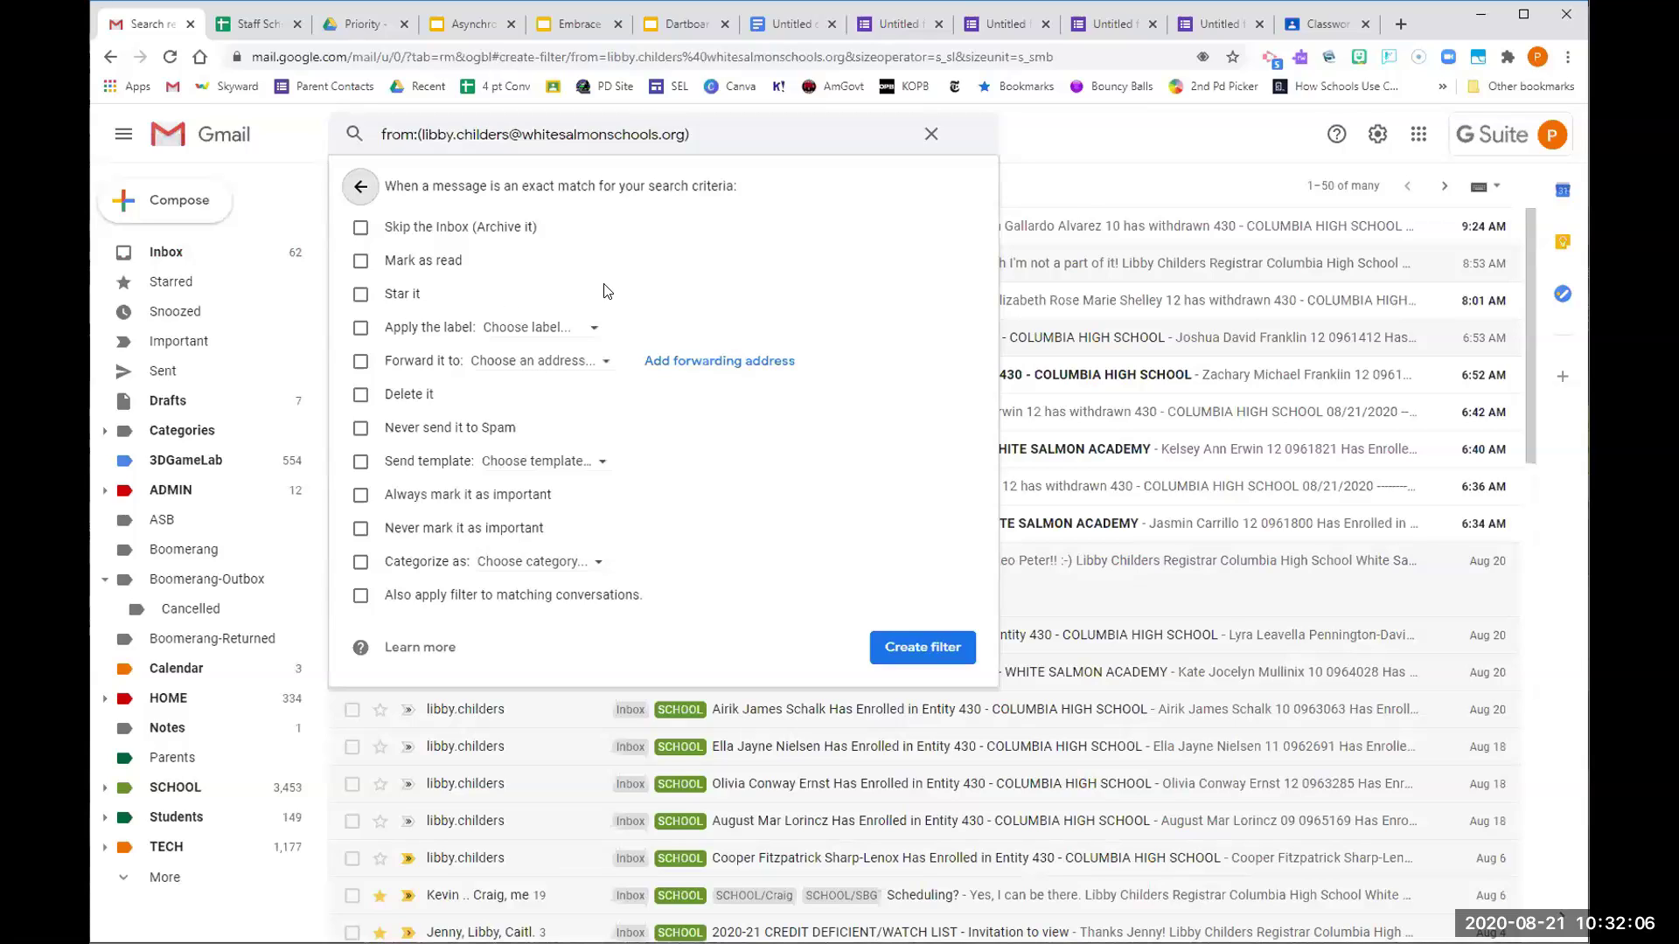
# Enable Apply the label for the filter and browse the label list, briefly picking SCHOOL
pyautogui.click(362, 294)
pyautogui.click(362, 293)
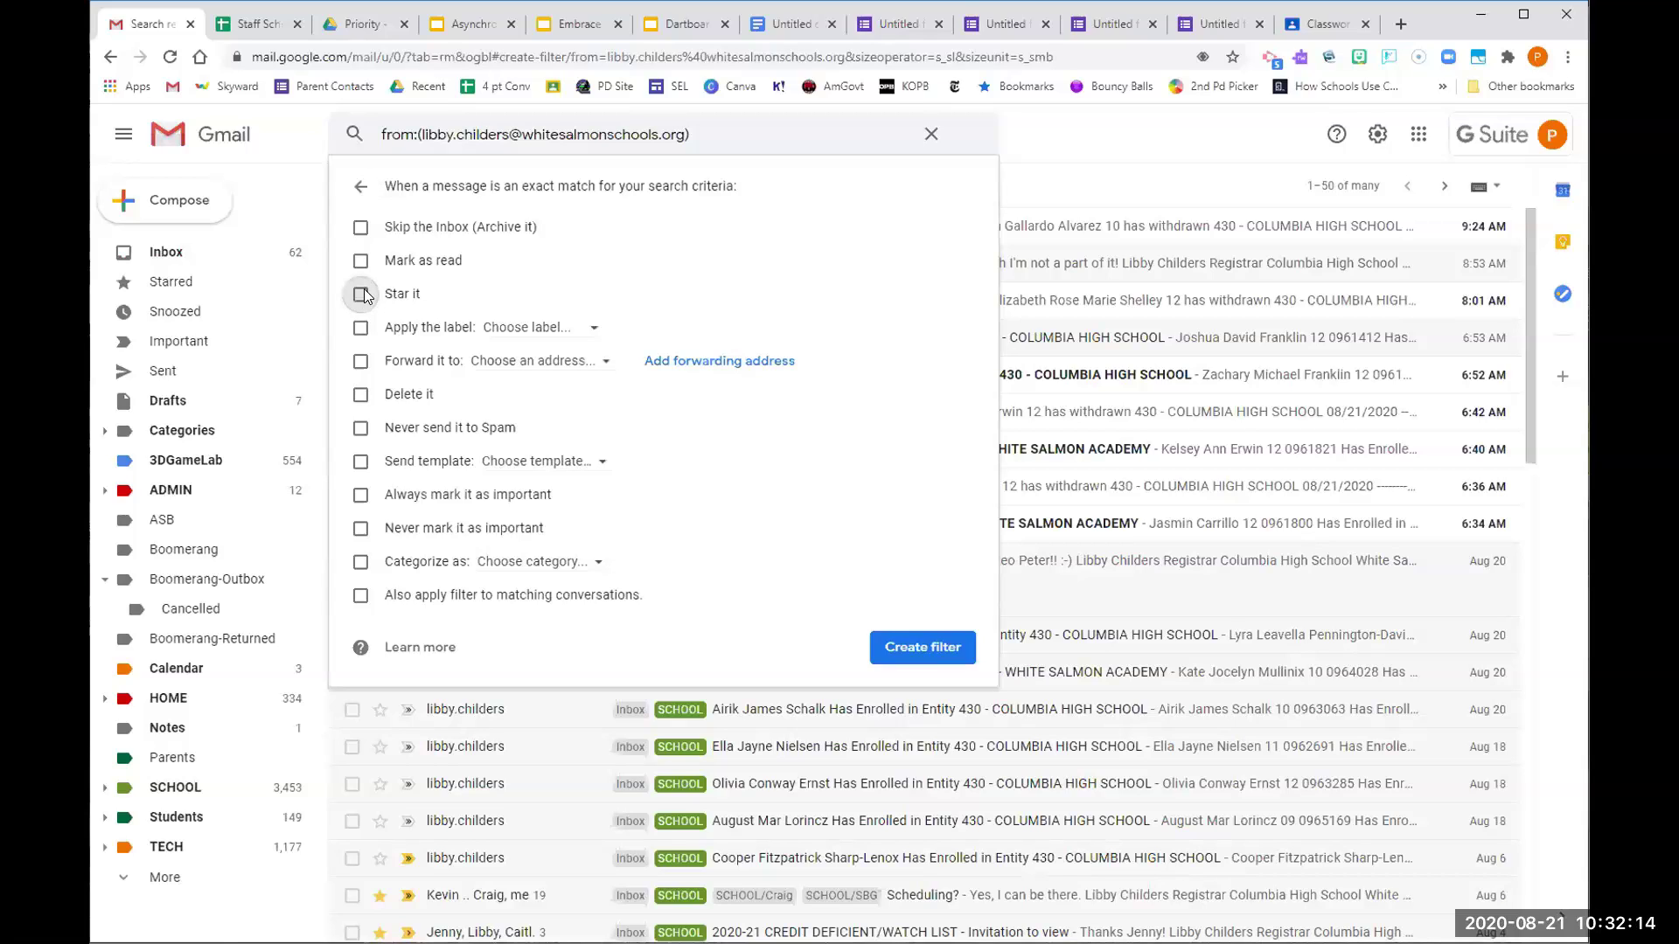
pyautogui.click(535, 329)
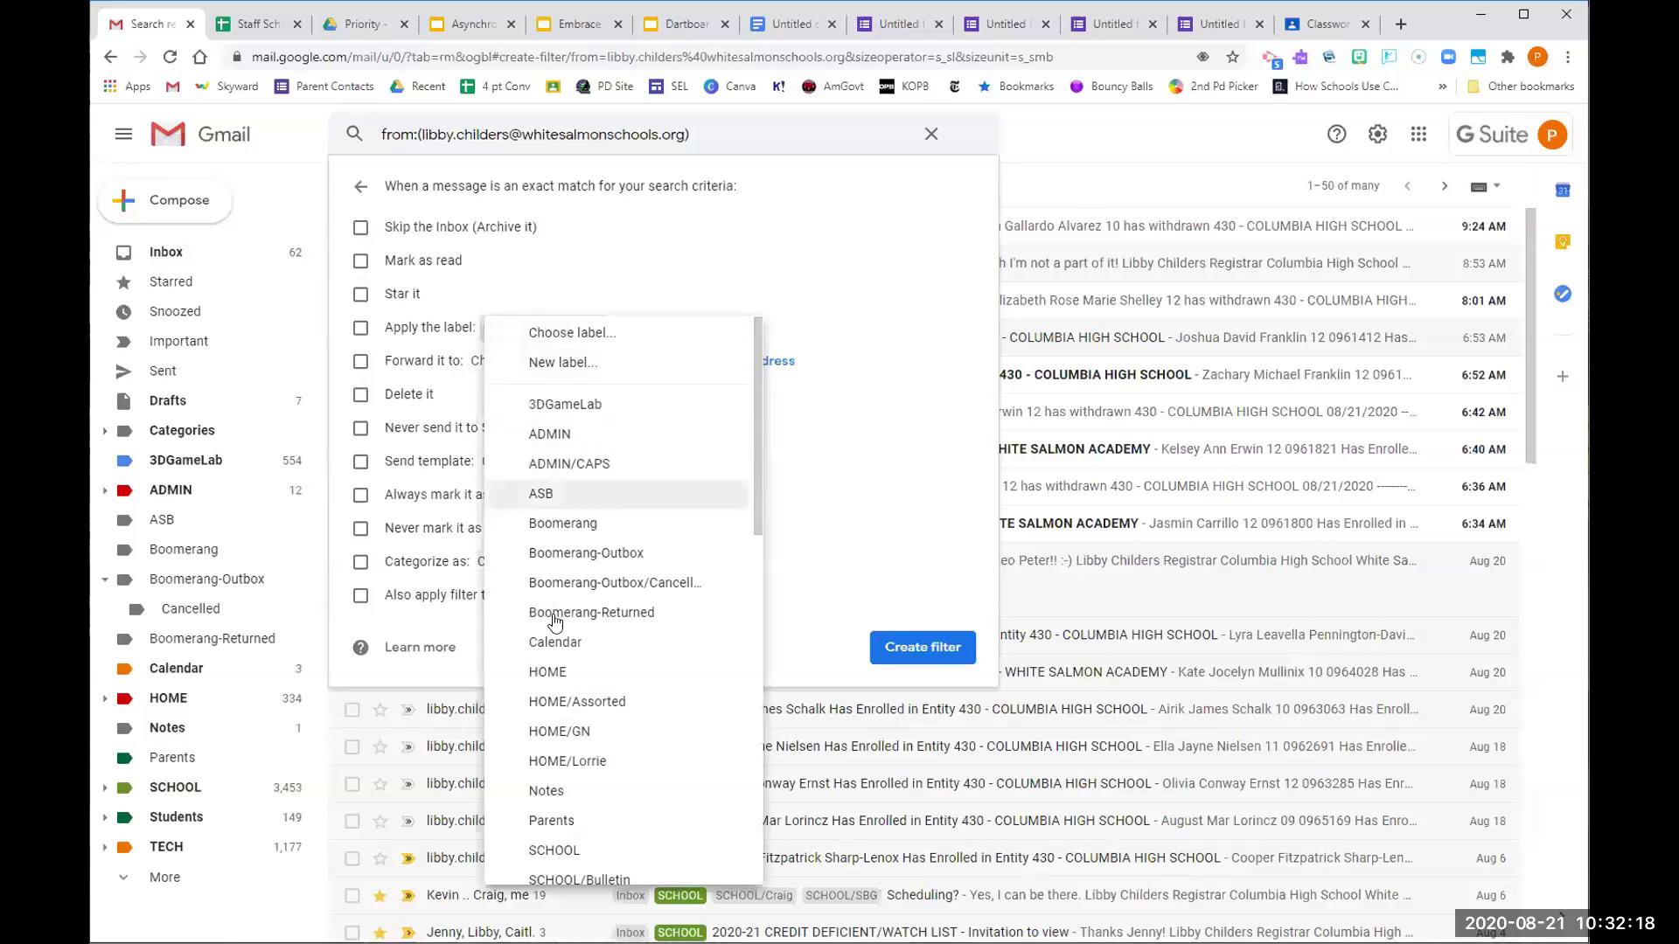
pyautogui.scroll(-1, 574, 769)
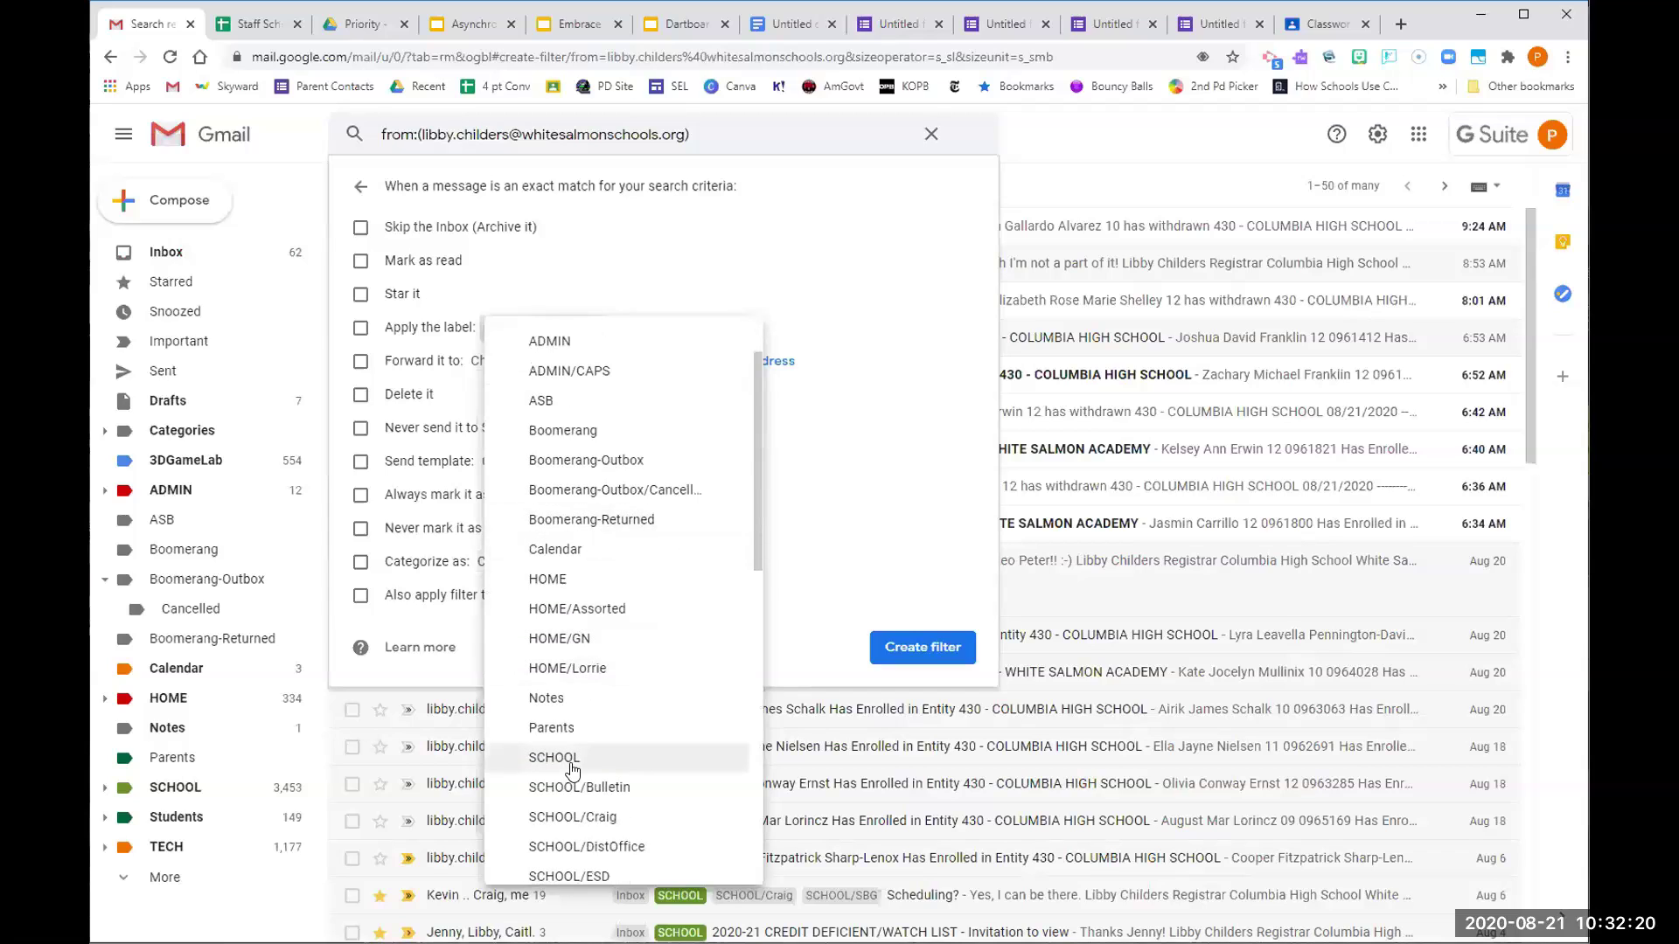
pyautogui.click(571, 760)
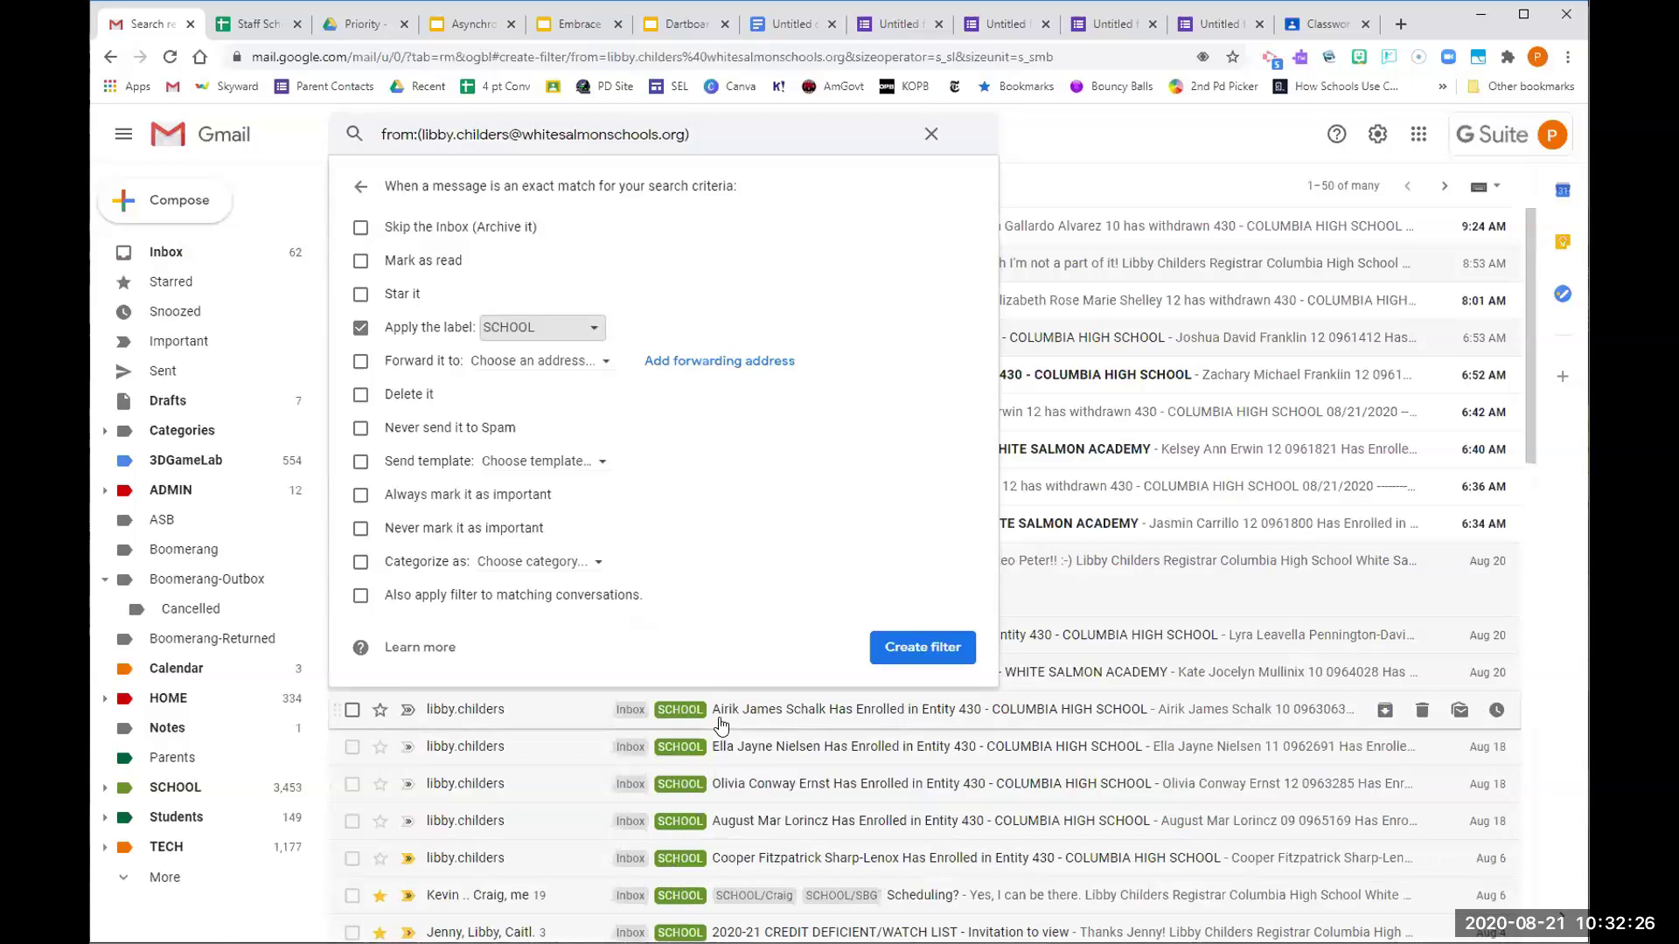
pyautogui.click(588, 336)
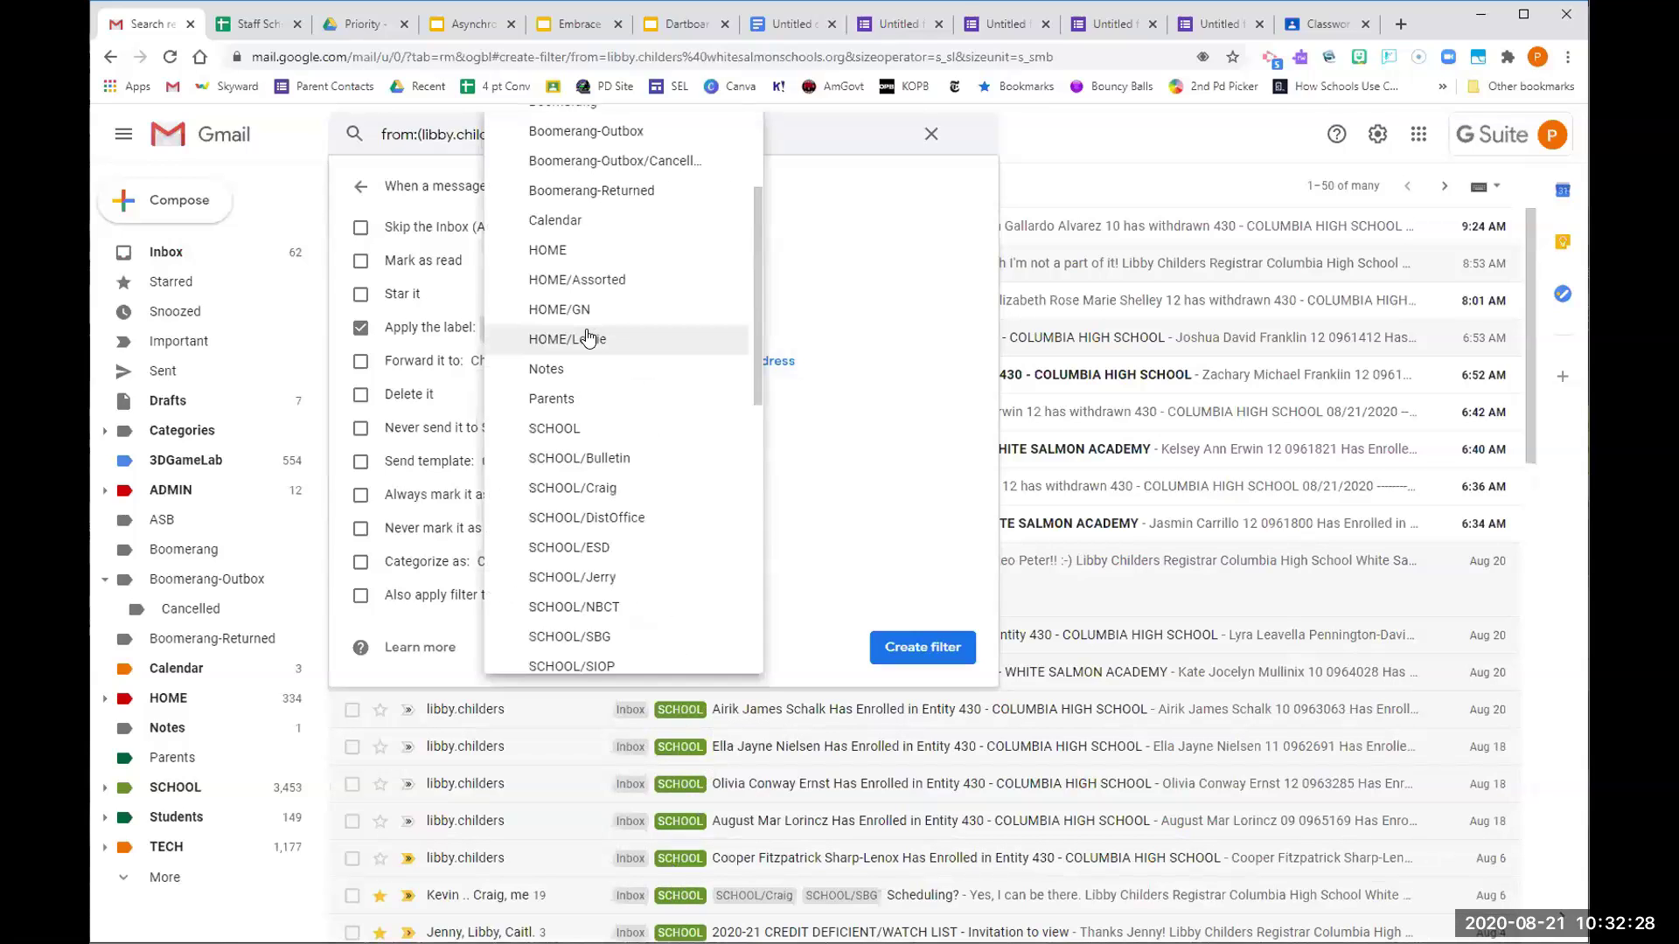
pyautogui.scroll(-2, 633, 498)
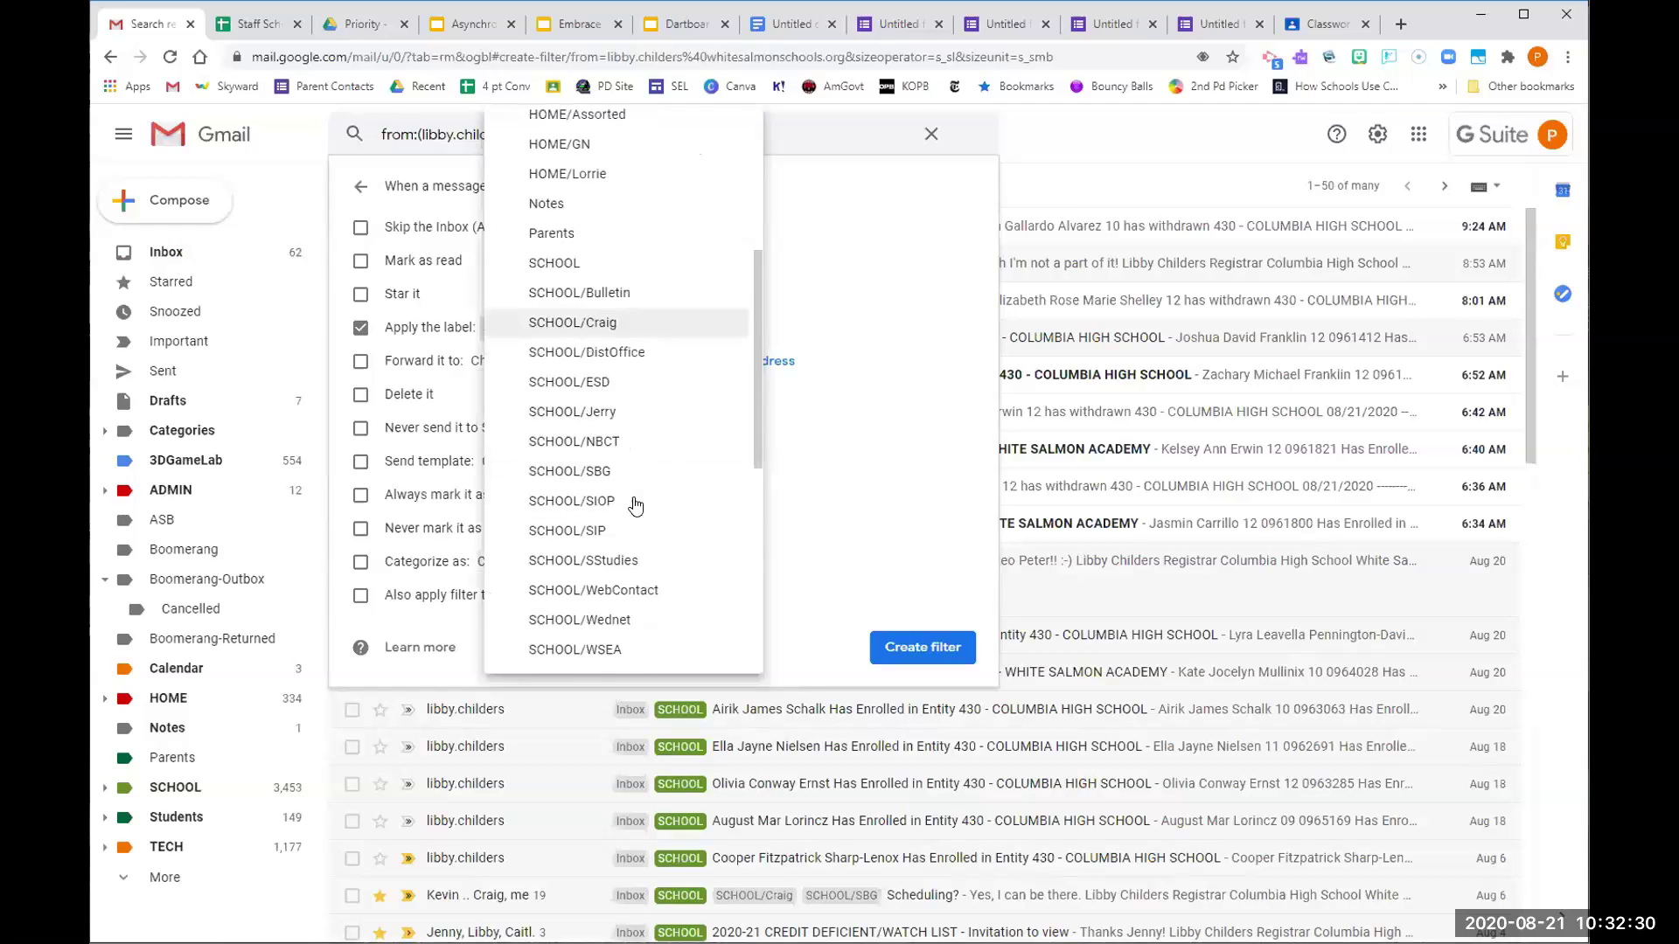
pyautogui.scroll(-6, 634, 508)
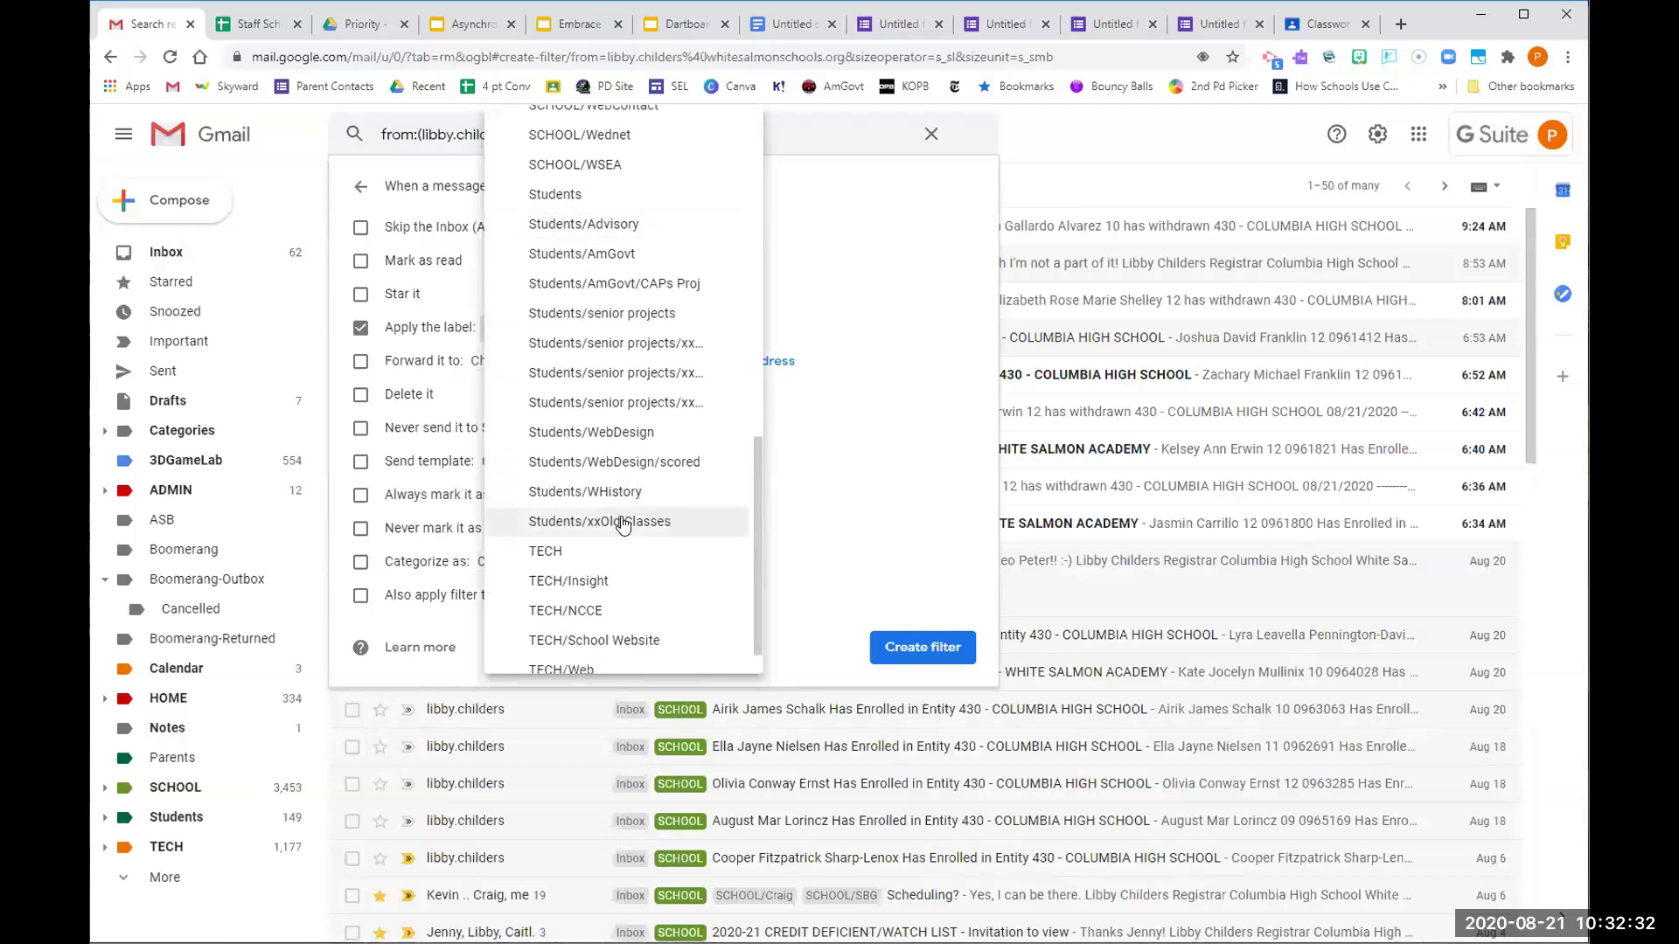
pyautogui.scroll(10, 621, 535)
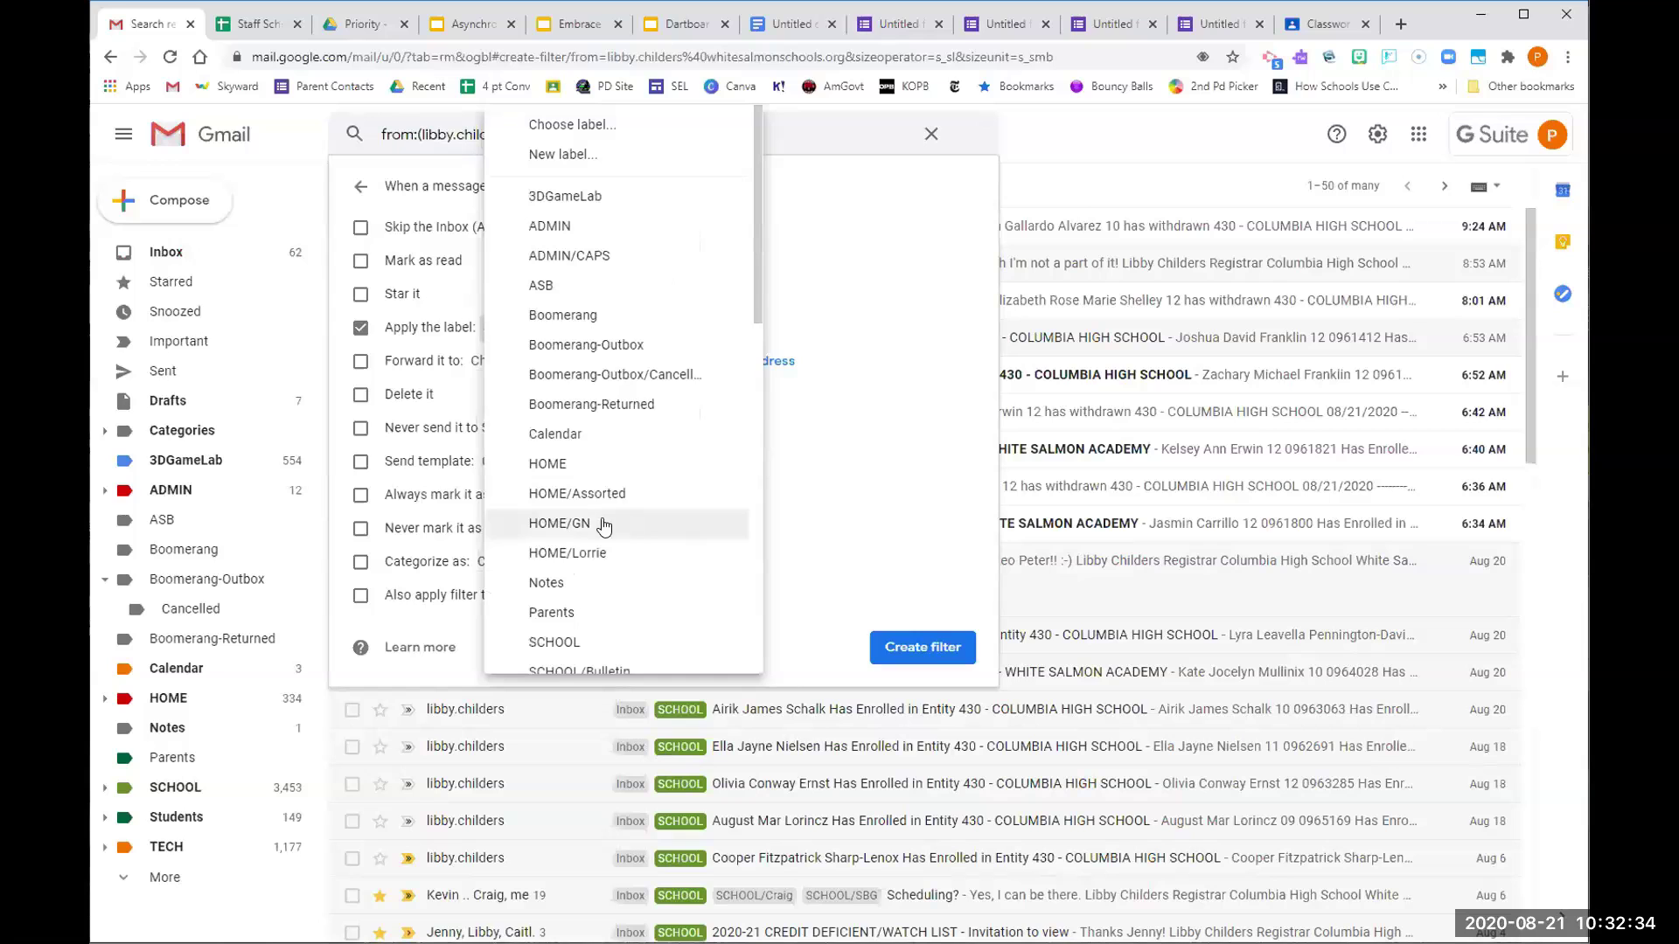
# Create a new label named after the registrar and save the filter with it
pyautogui.click(542, 154)
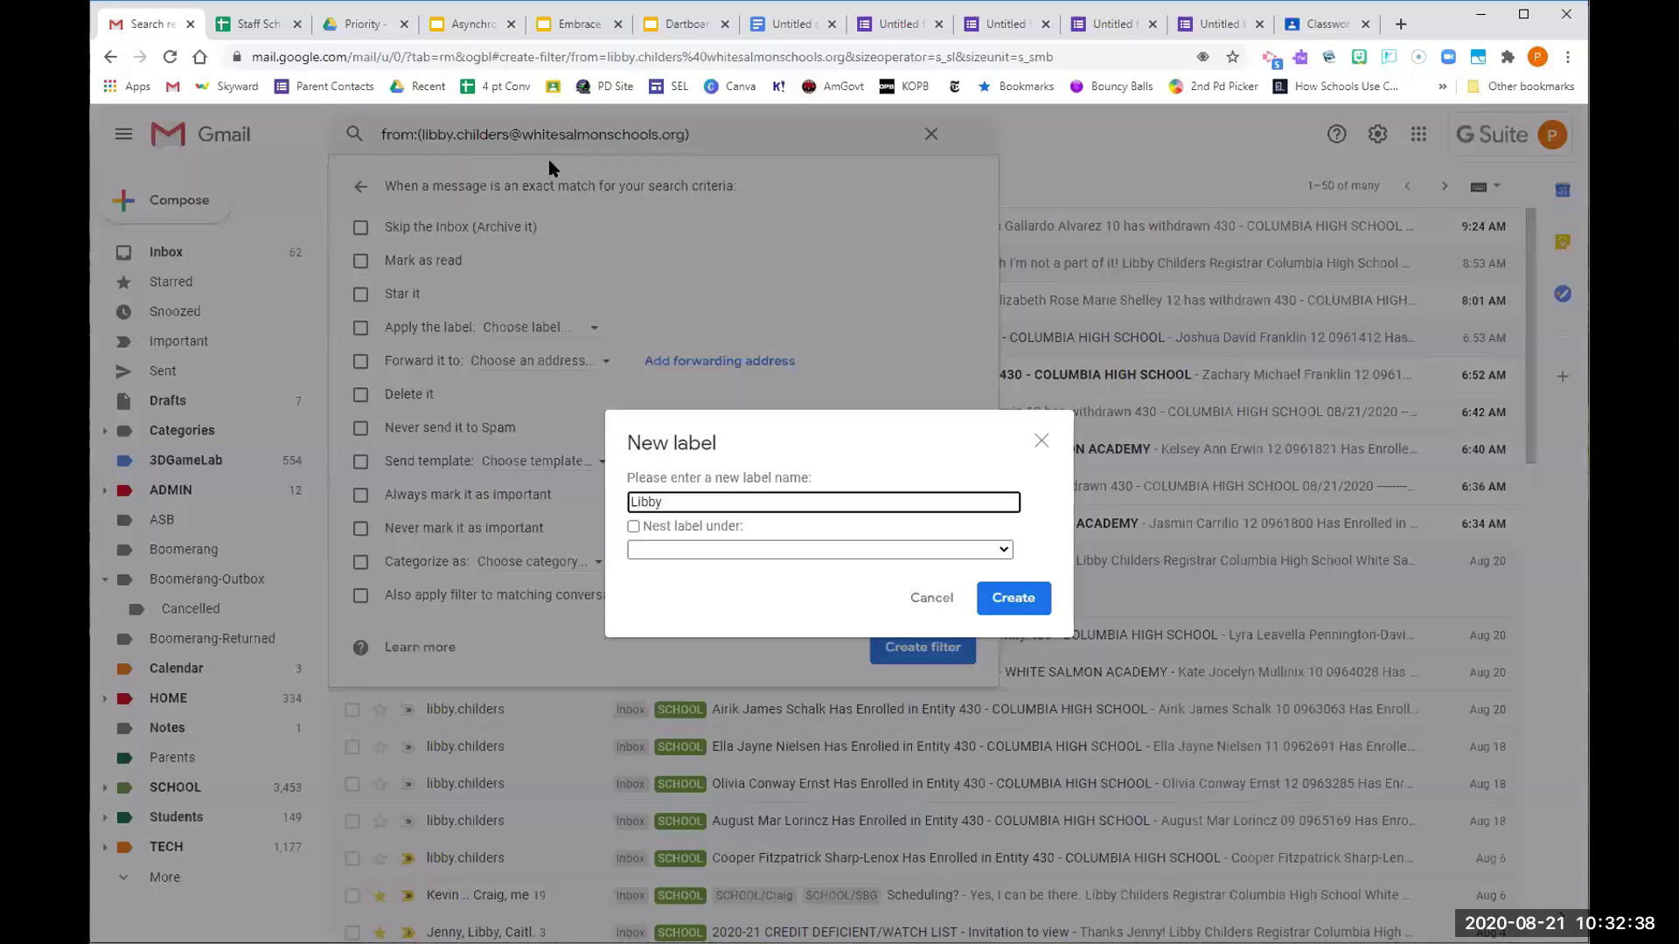
pyautogui.click(1004, 594)
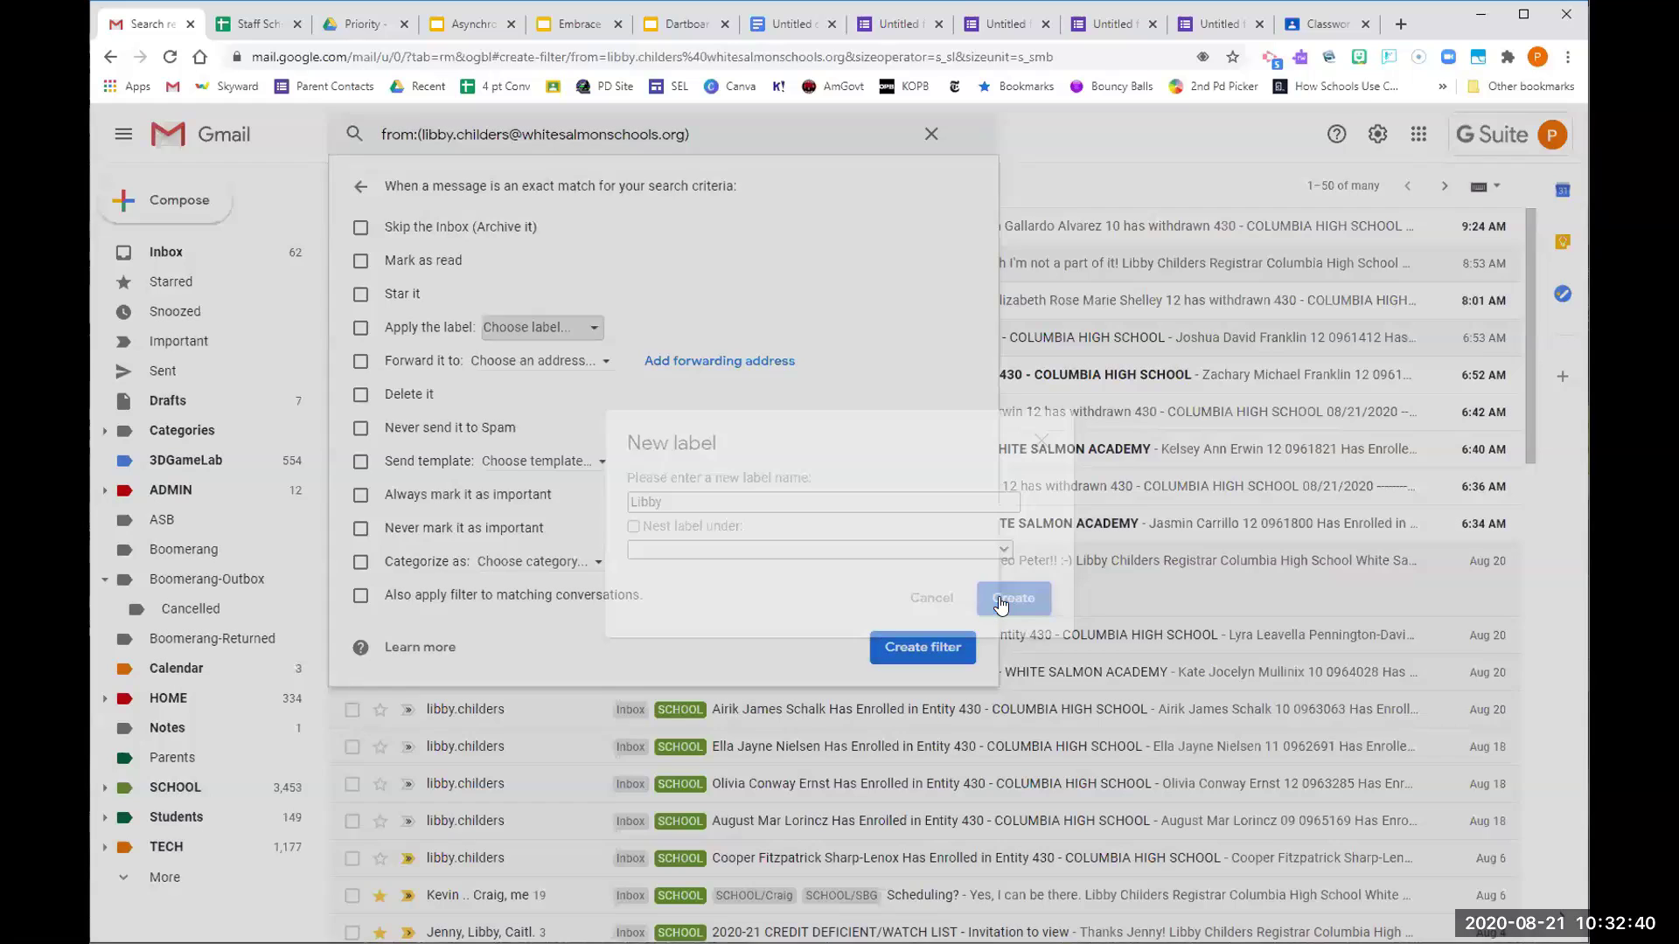
pyautogui.click(934, 648)
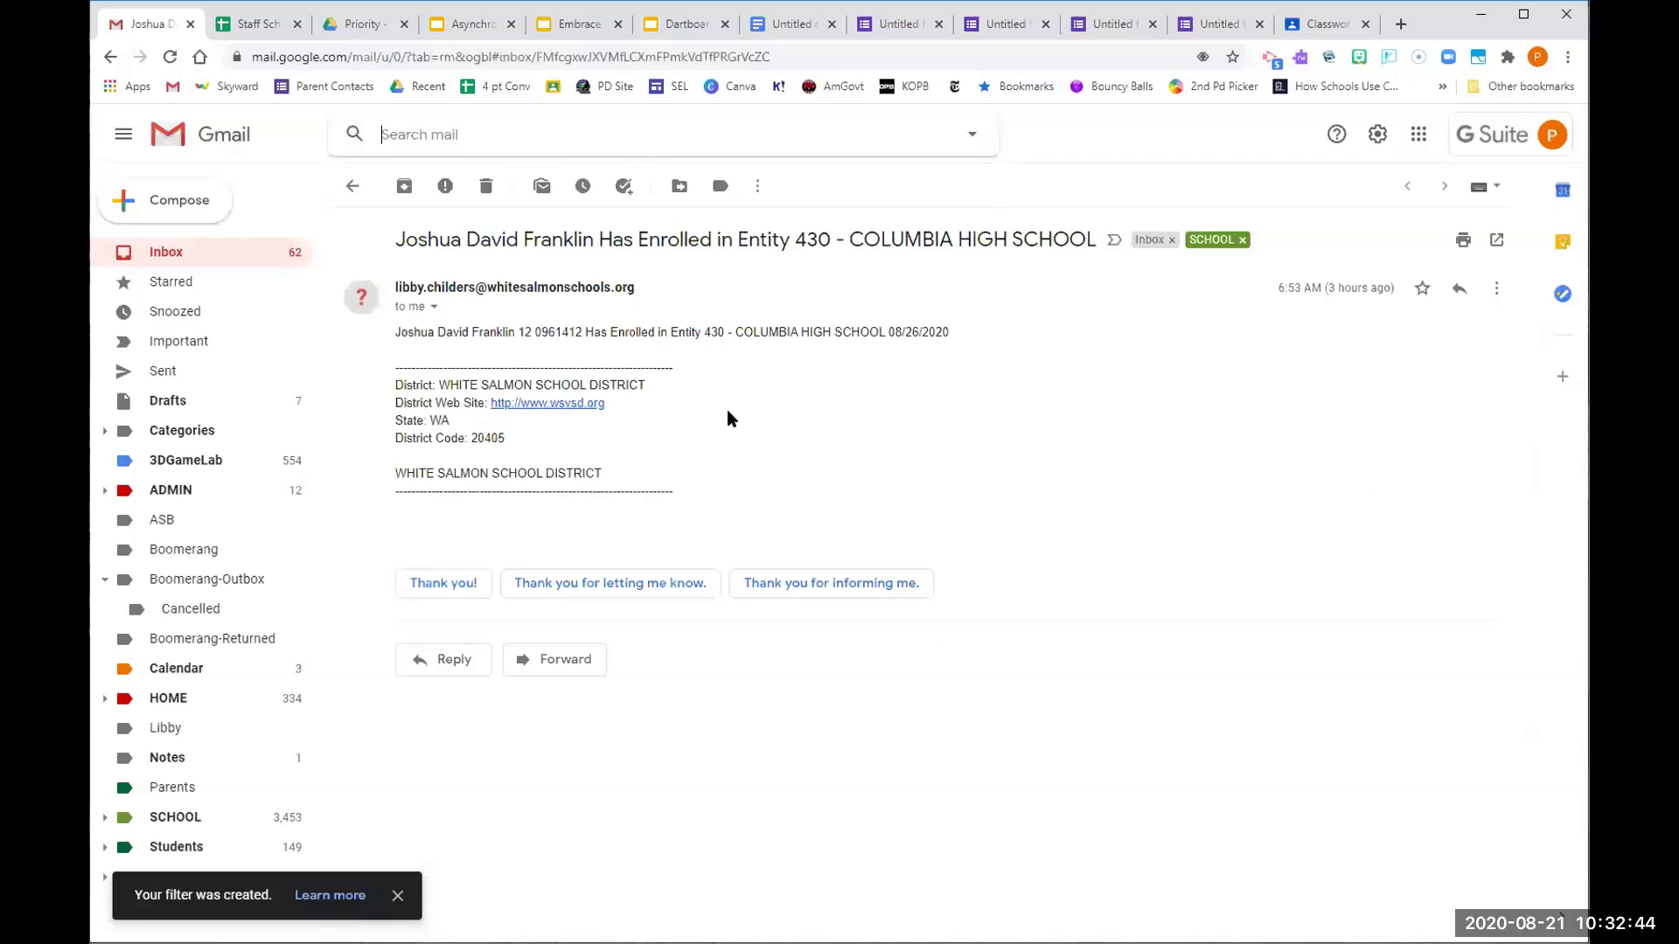
pyautogui.click(189, 263)
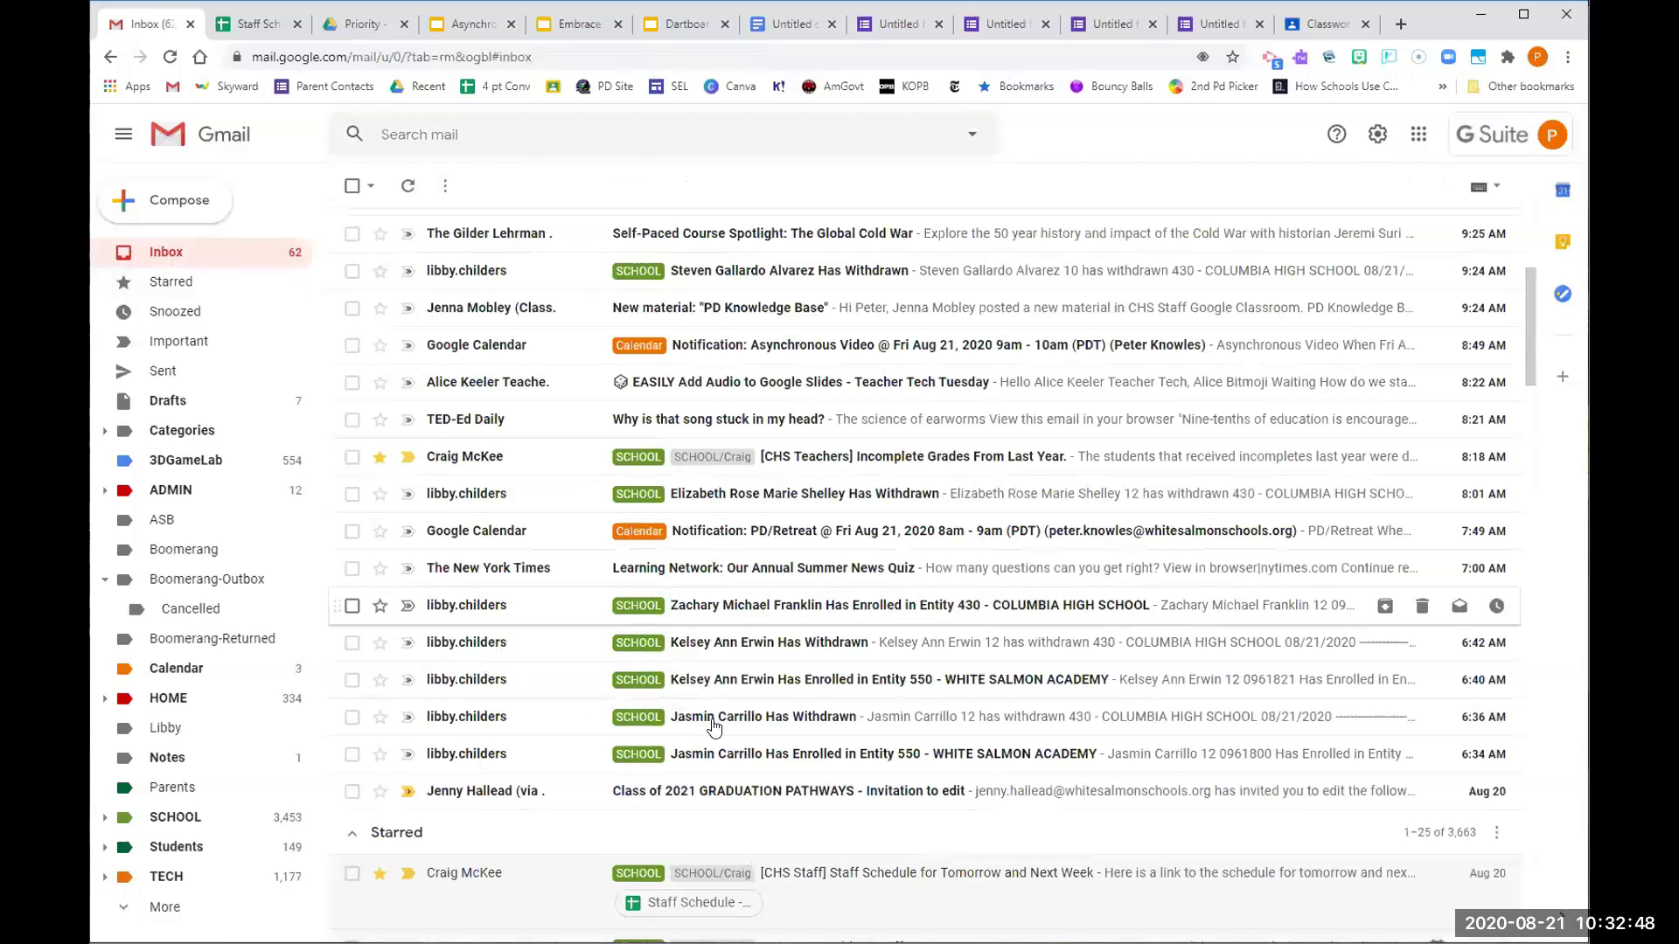
# Start a filter from the registrar's withdrawal email and reach its action options
pyautogui.click(438, 274)
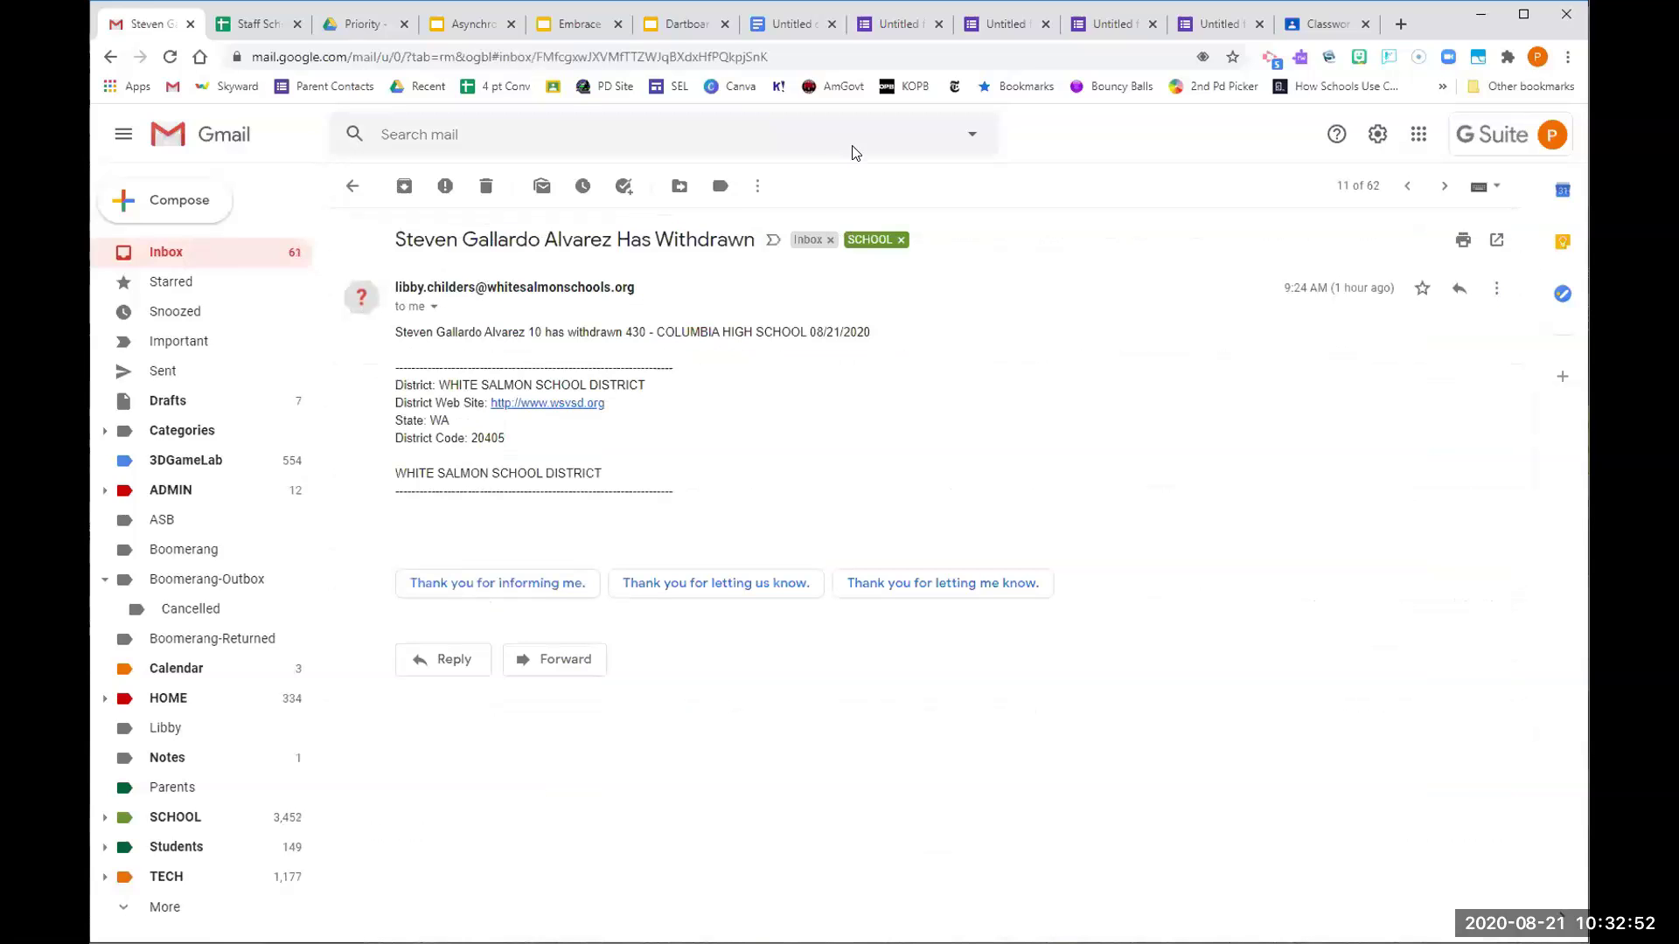
pyautogui.click(757, 186)
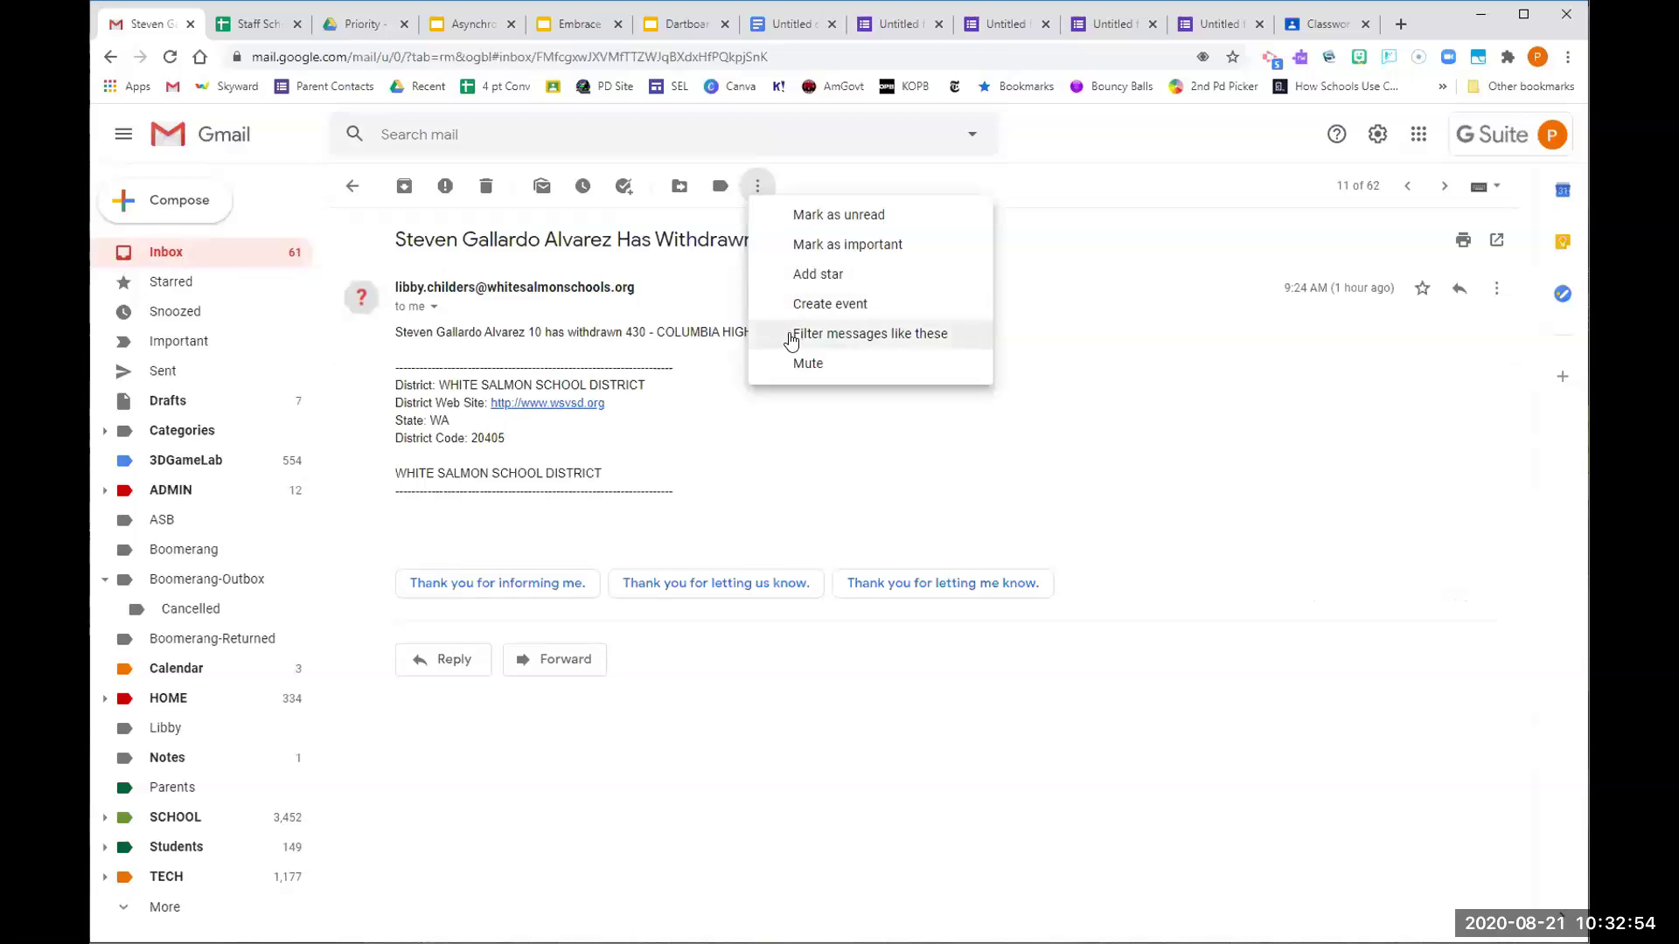
pyautogui.click(791, 337)
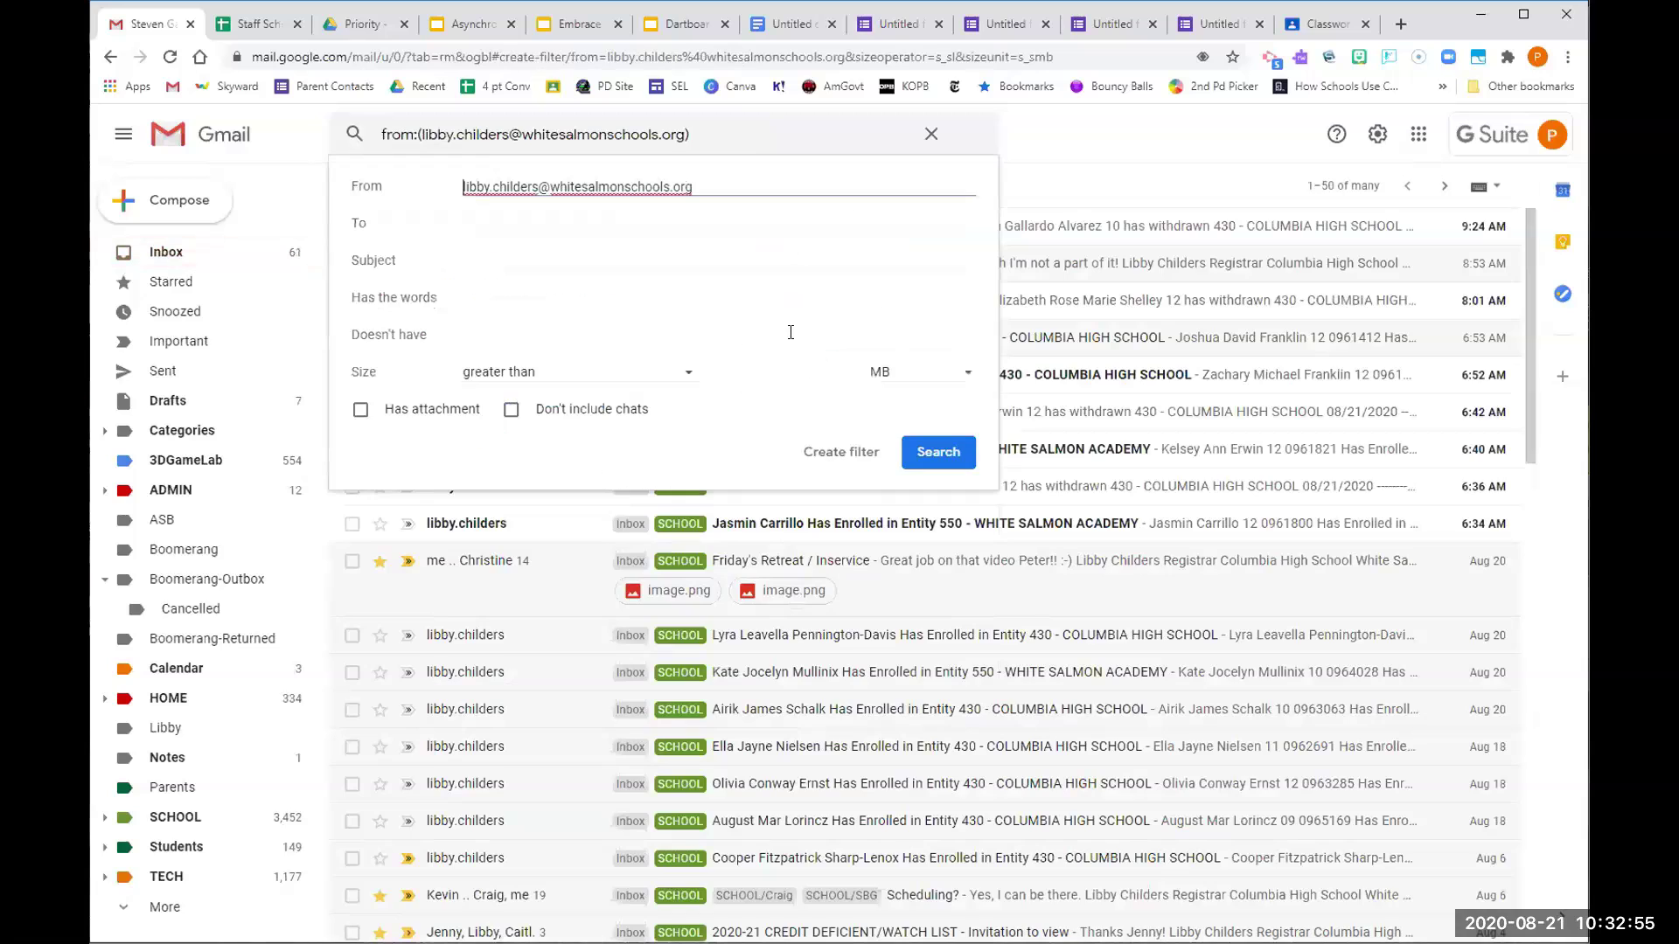
pyautogui.click(935, 454)
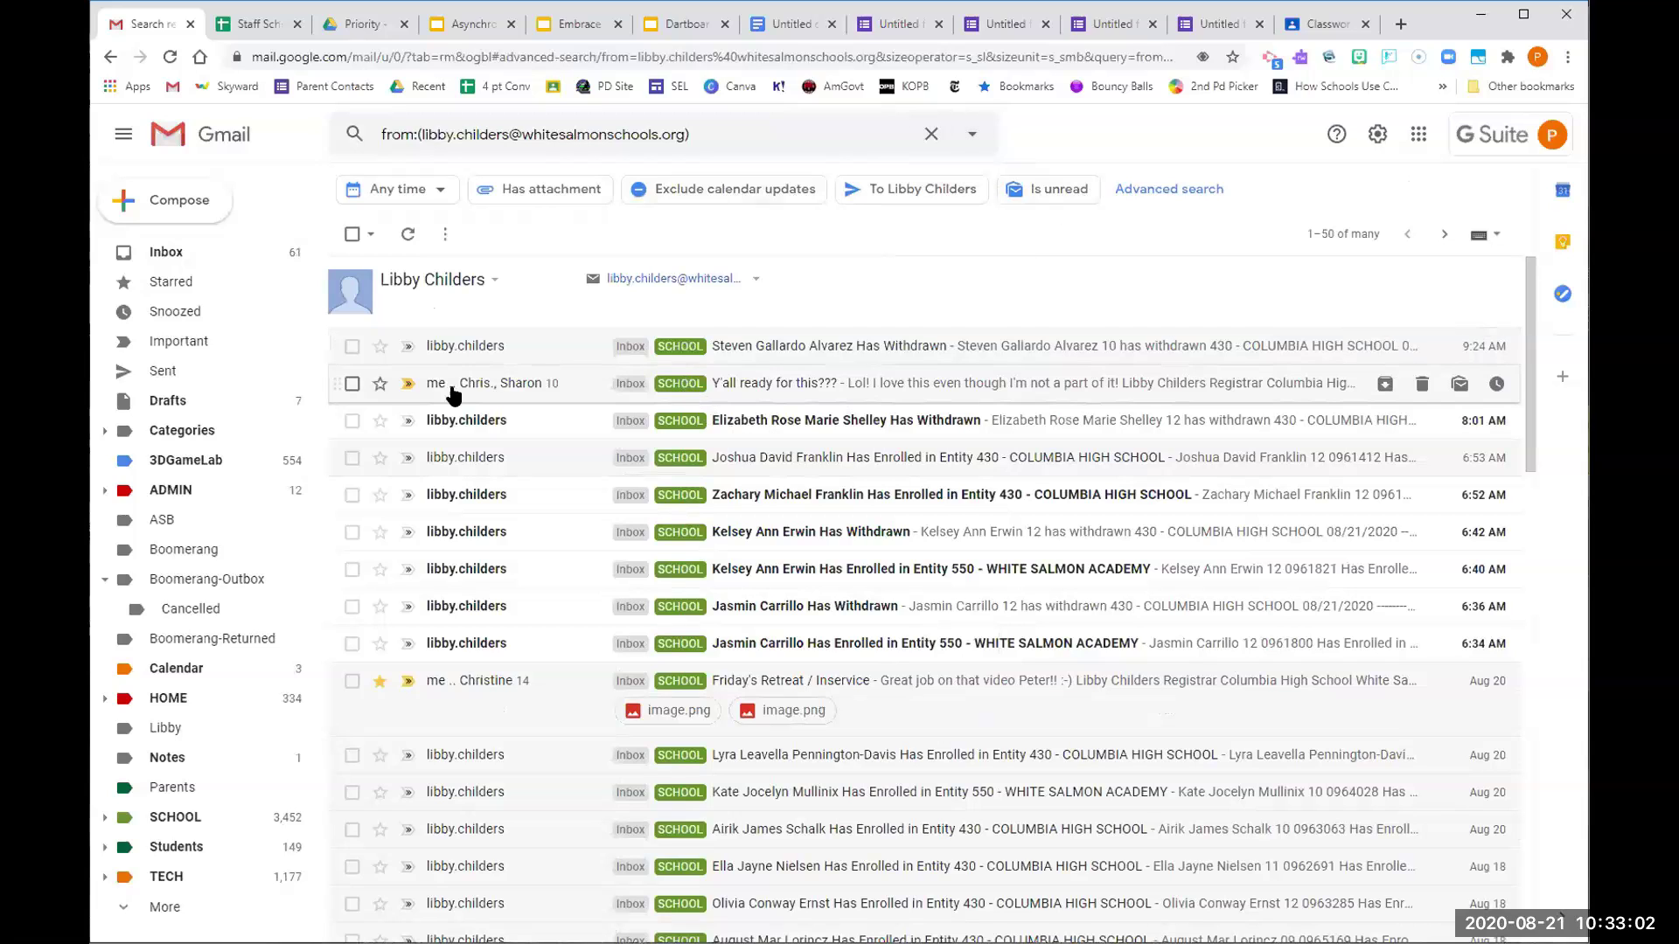
pyautogui.click(857, 345)
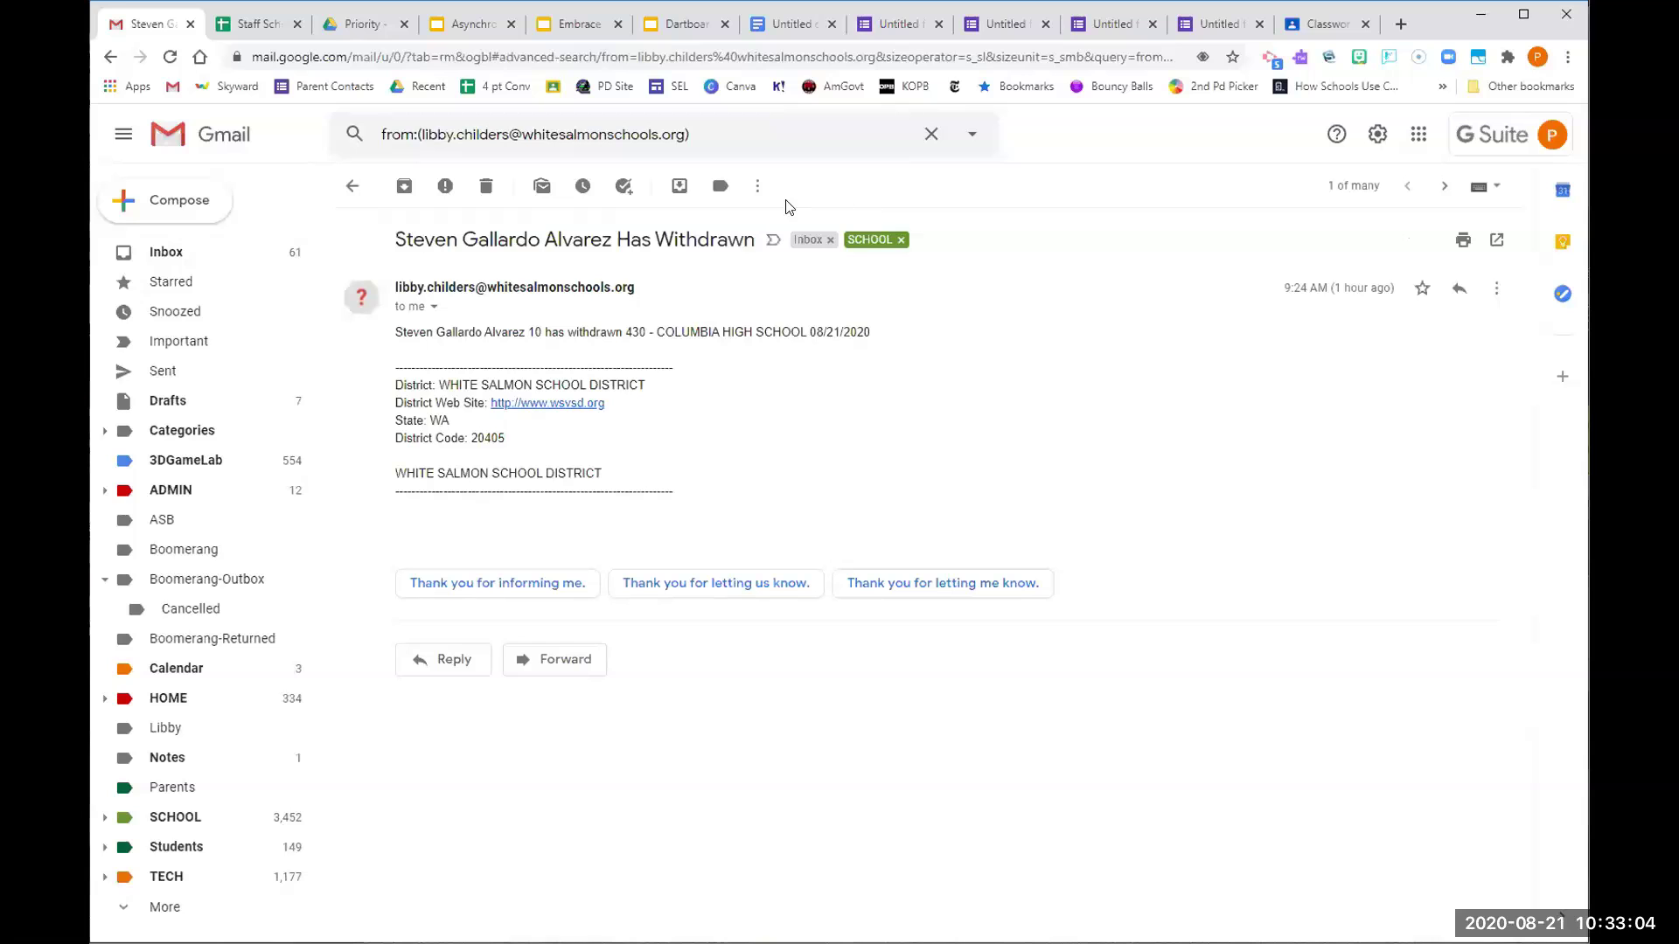
pyautogui.click(757, 185)
pyautogui.click(801, 335)
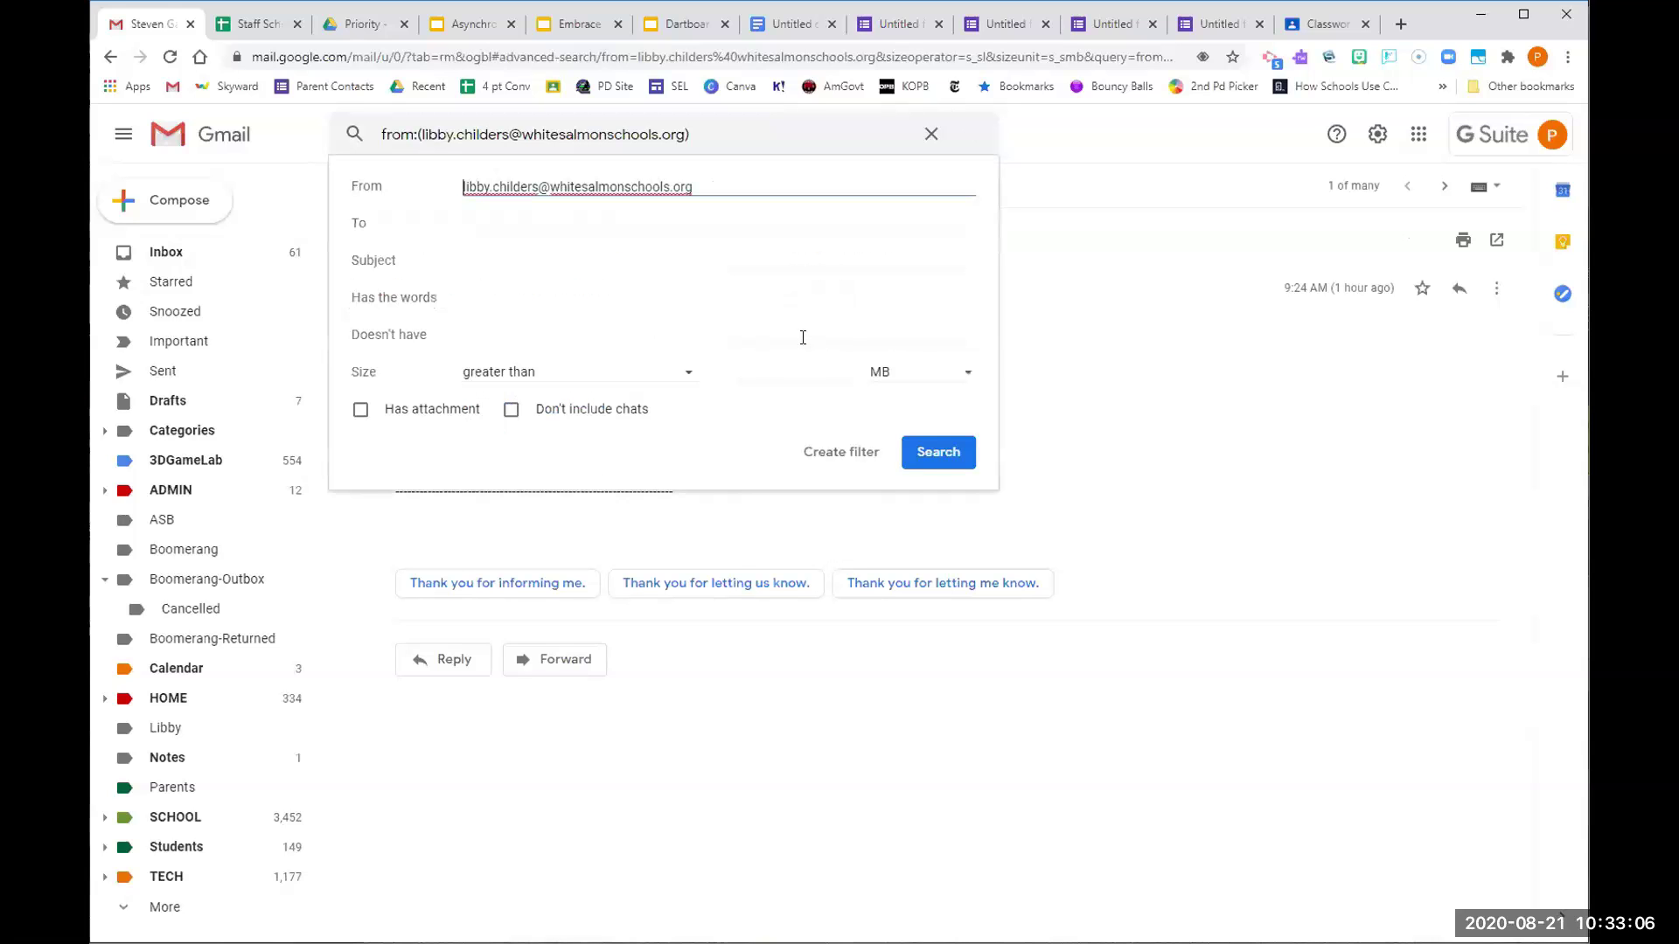
pyautogui.click(836, 452)
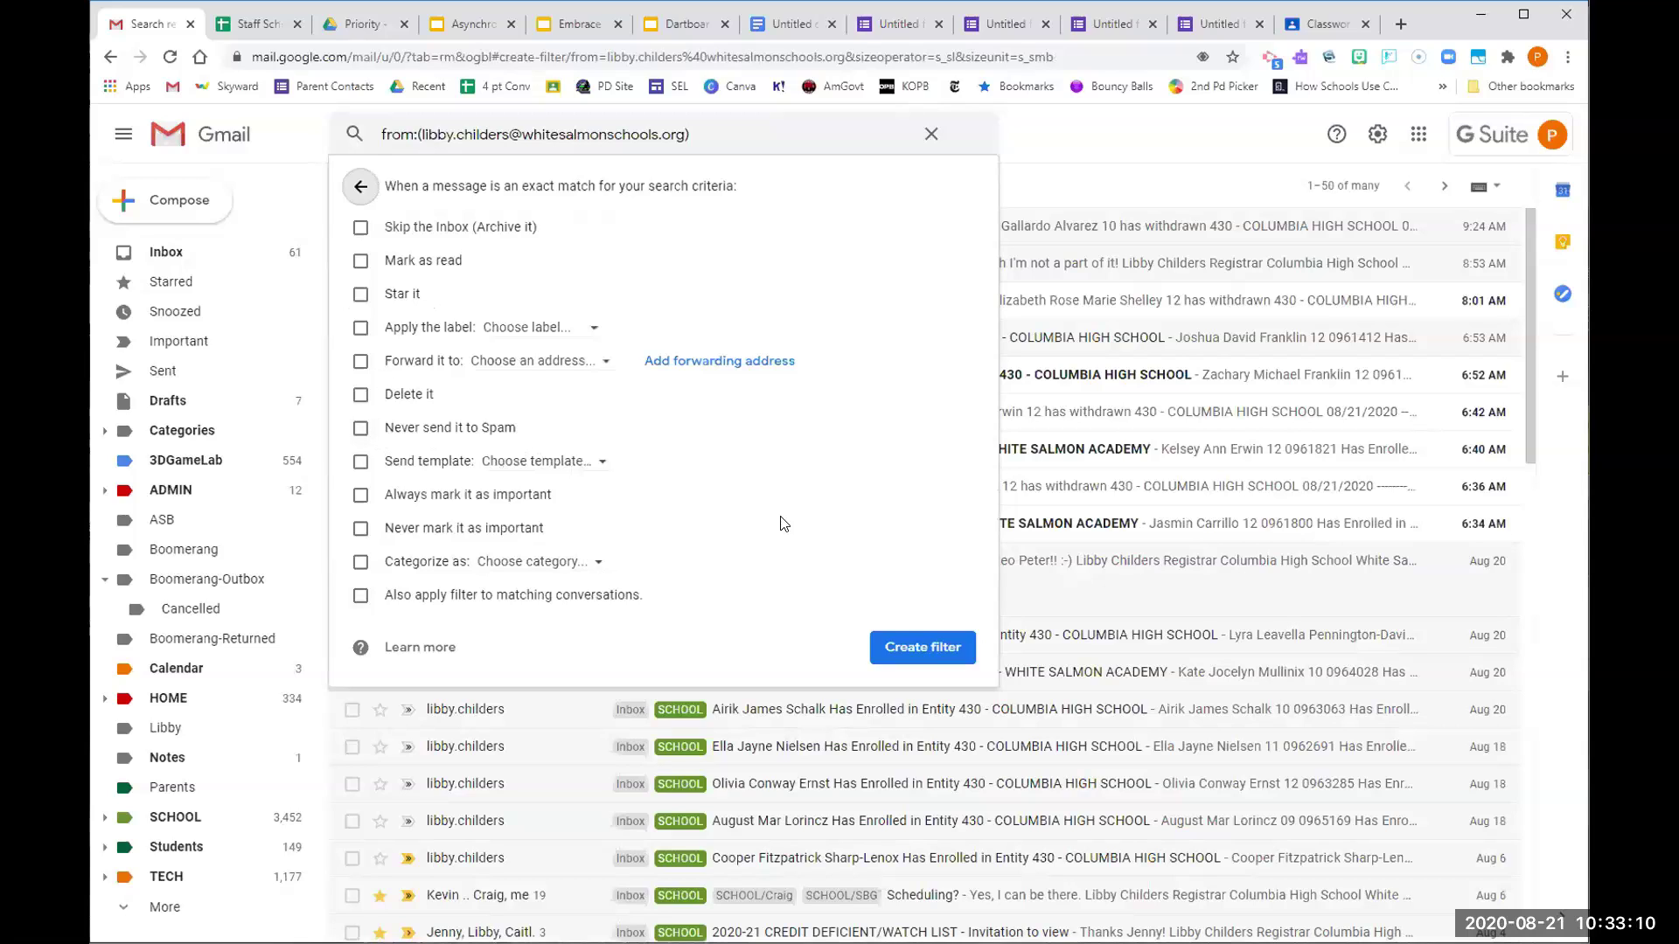
# Set the filter to apply the Boomerang label and create it
pyautogui.click(360, 328)
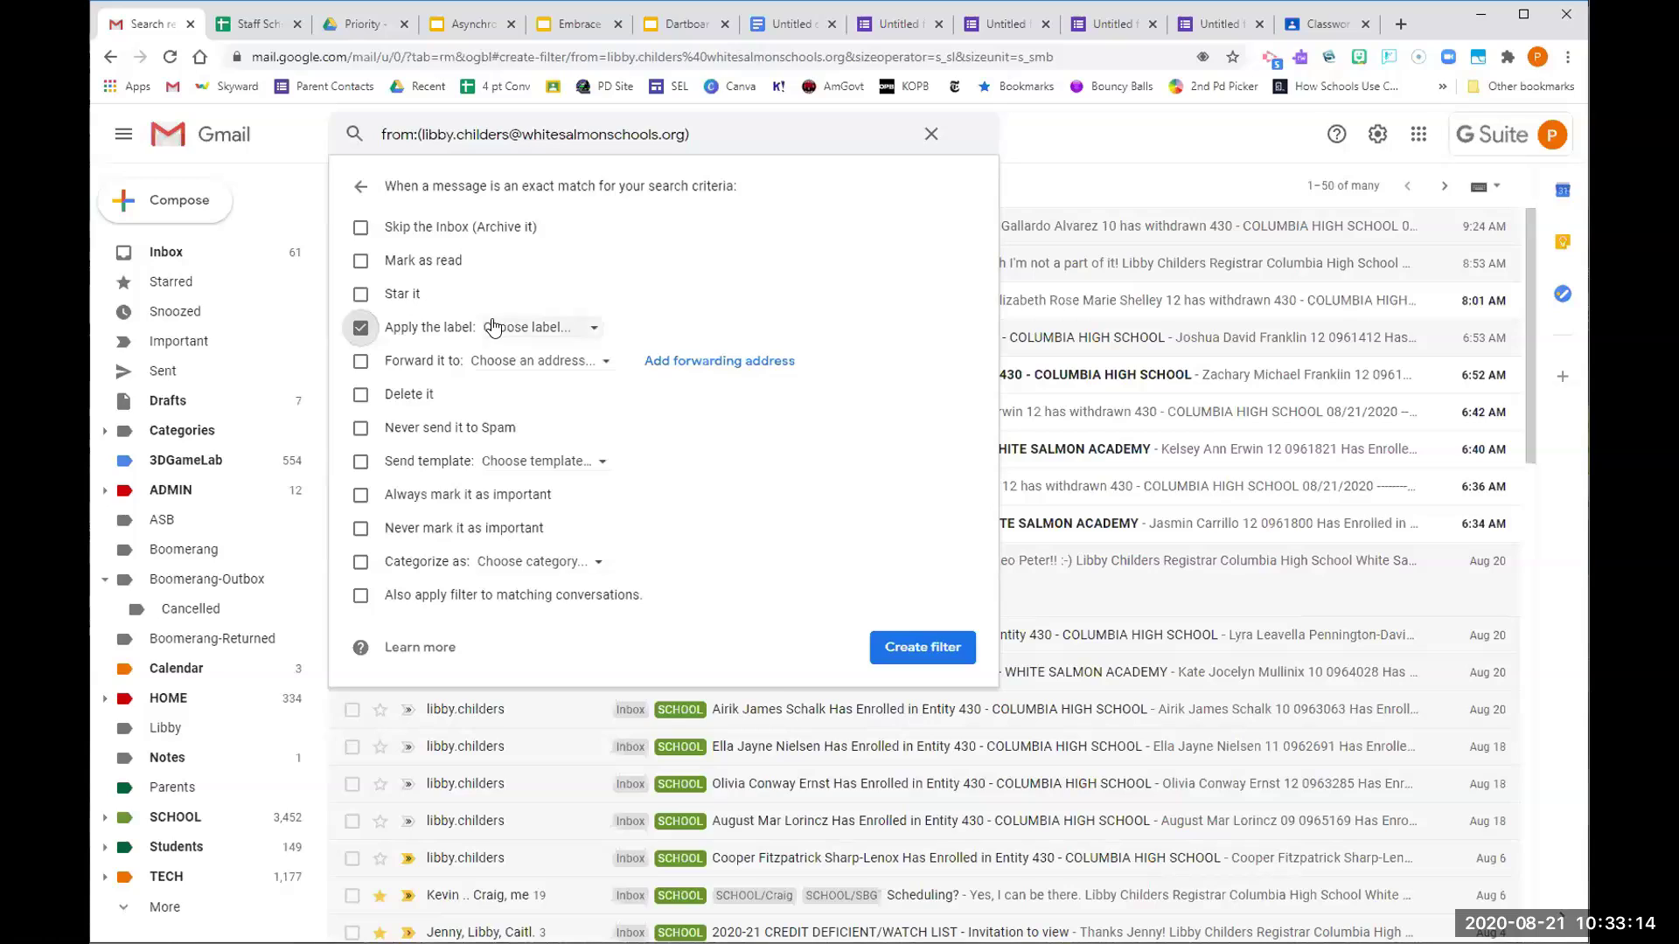
pyautogui.click(524, 328)
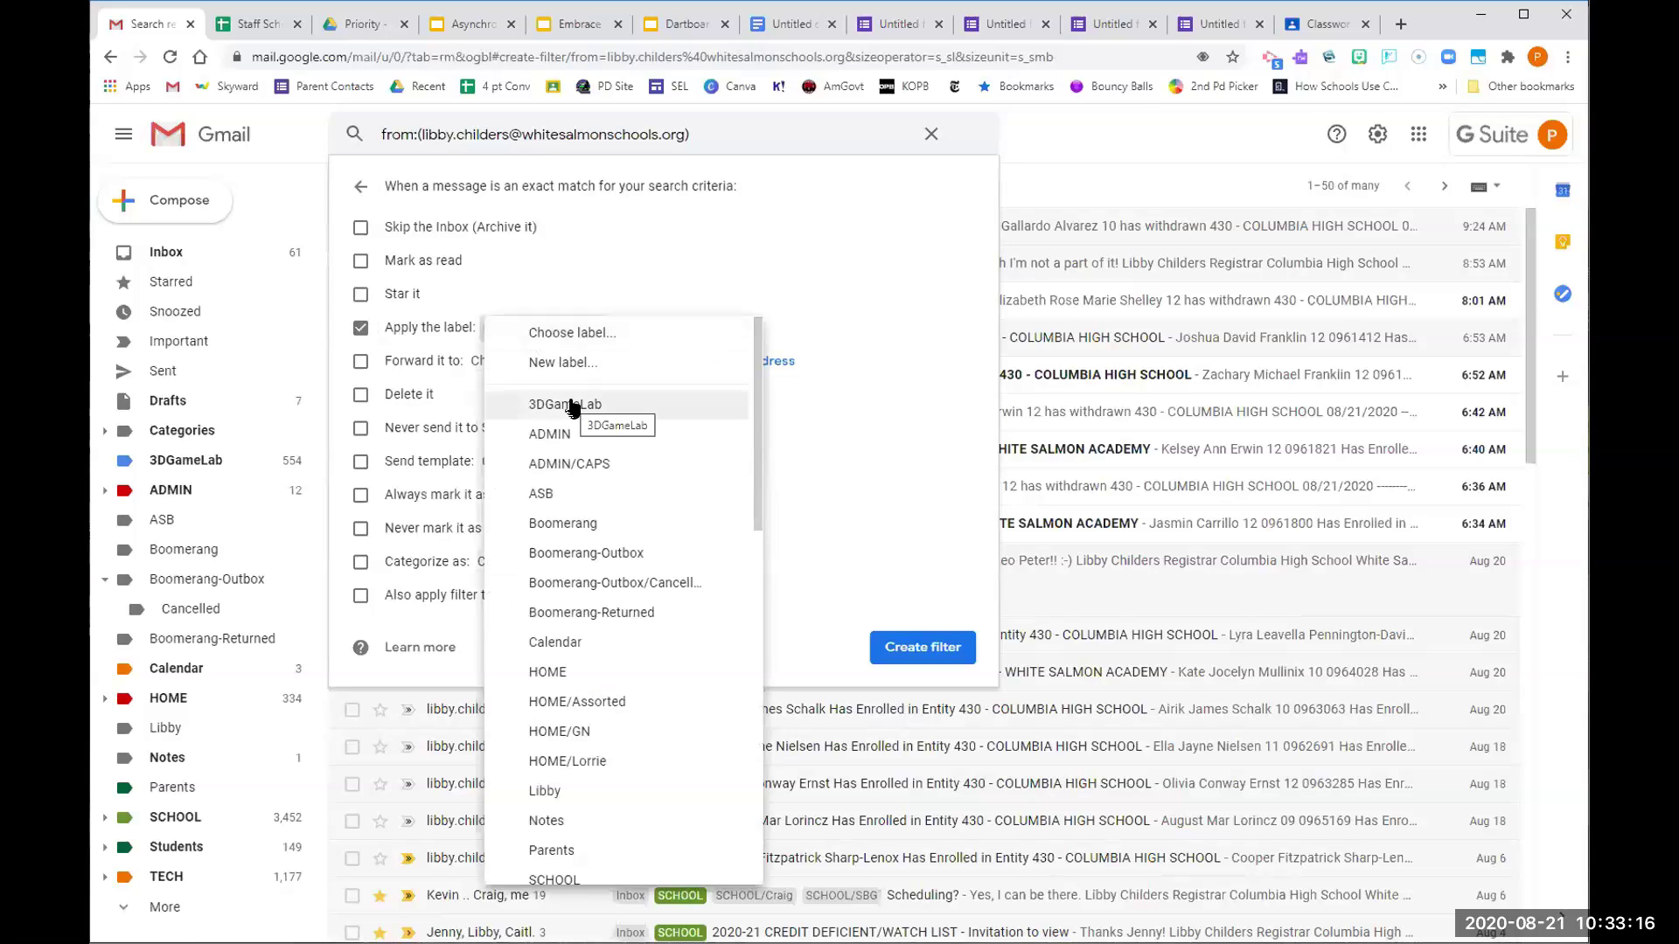
pyautogui.click(572, 524)
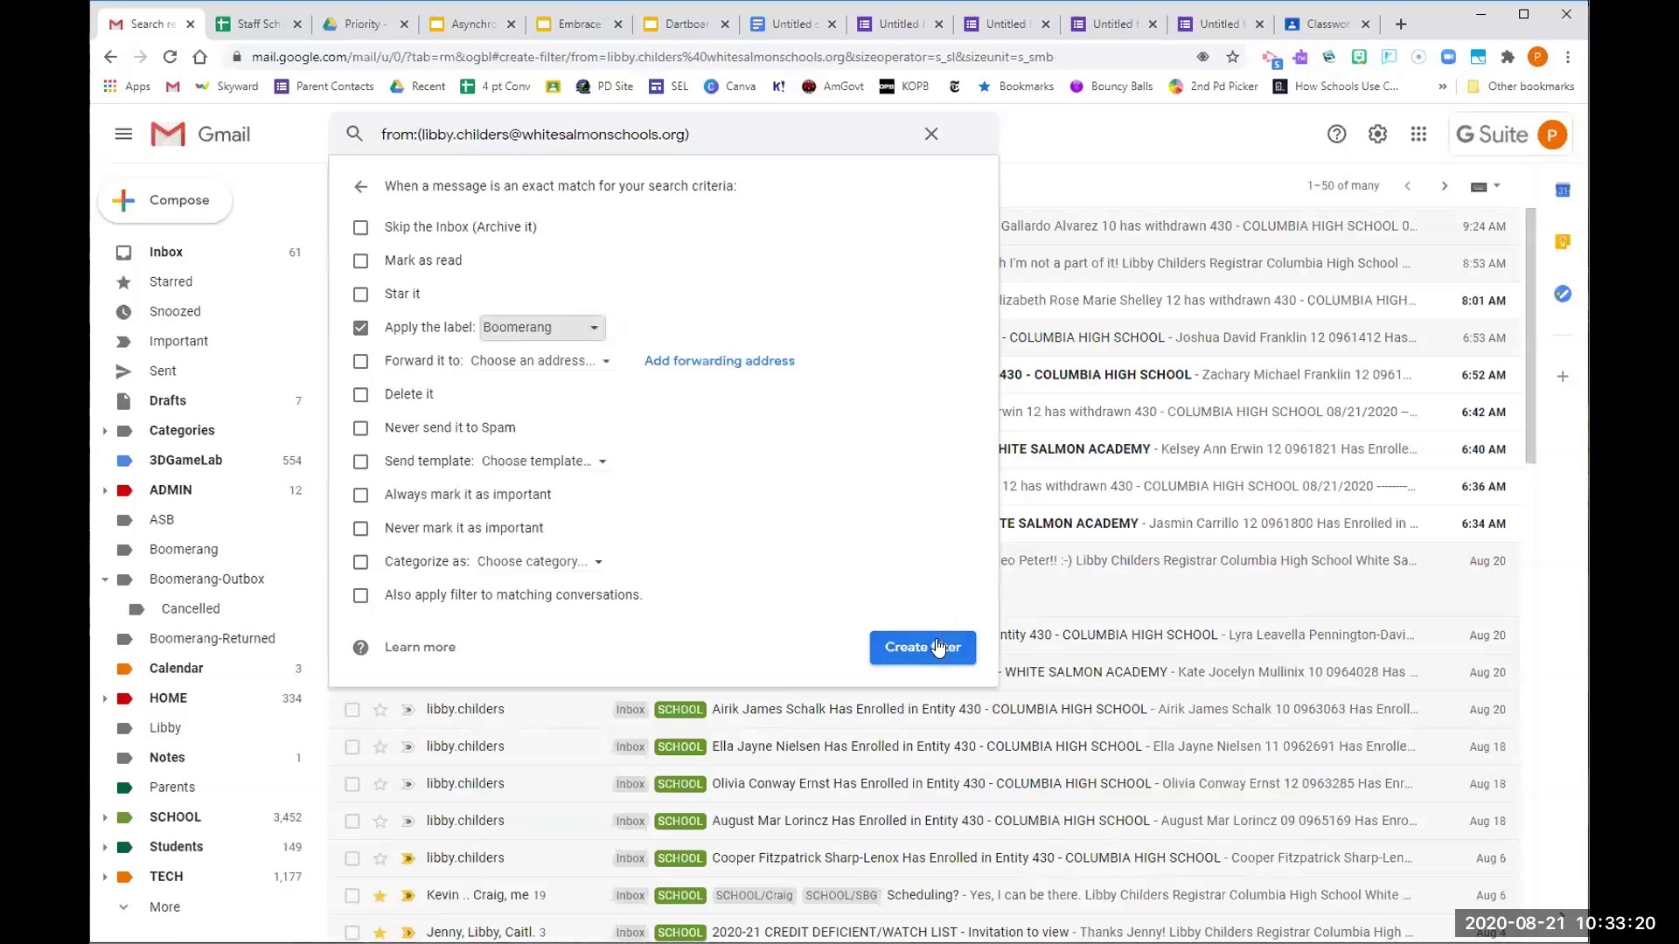
pyautogui.click(939, 647)
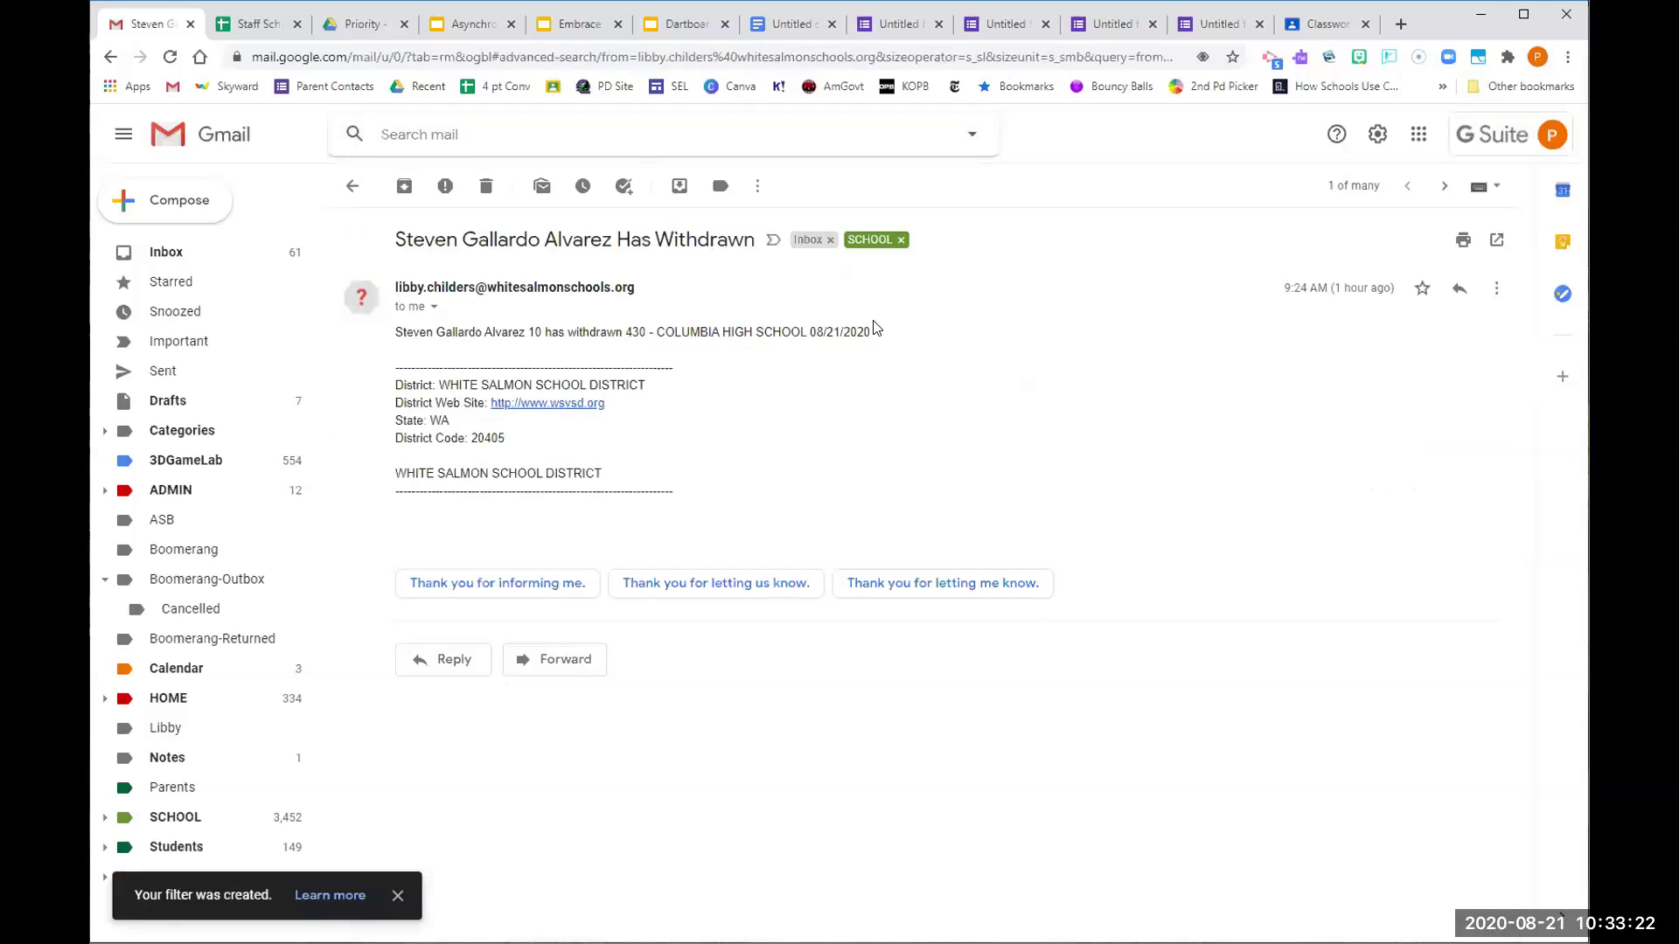
# Go back to the sender's results, view the Boomerang label, then return to the Inbox
pyautogui.click(354, 186)
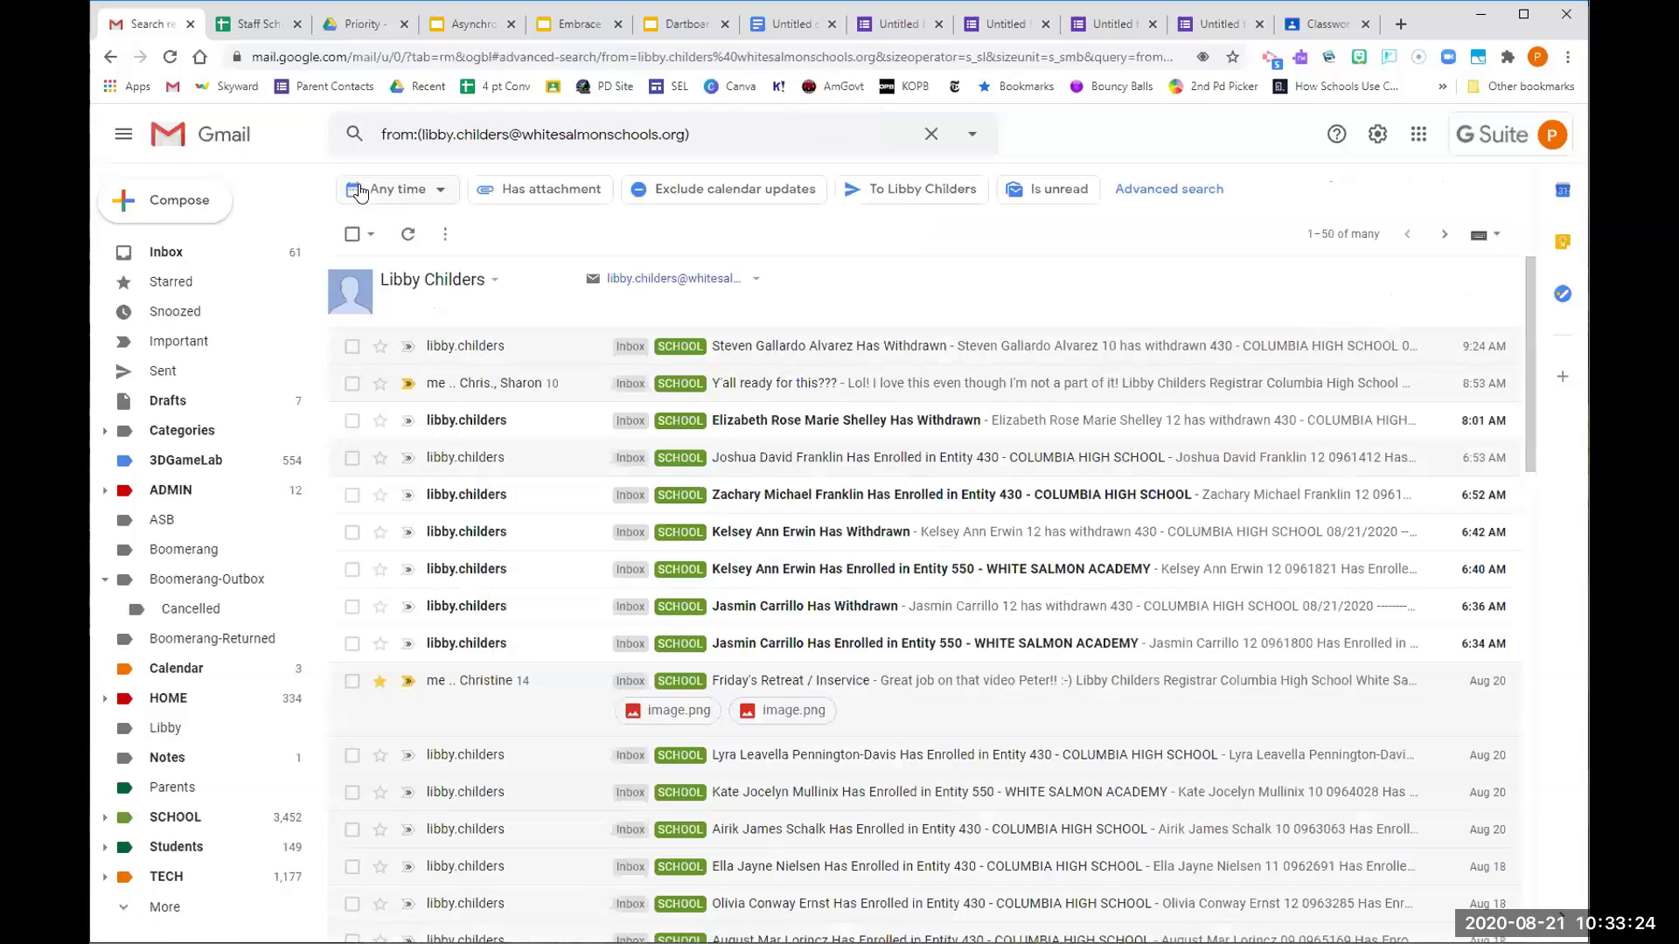
pyautogui.click(171, 560)
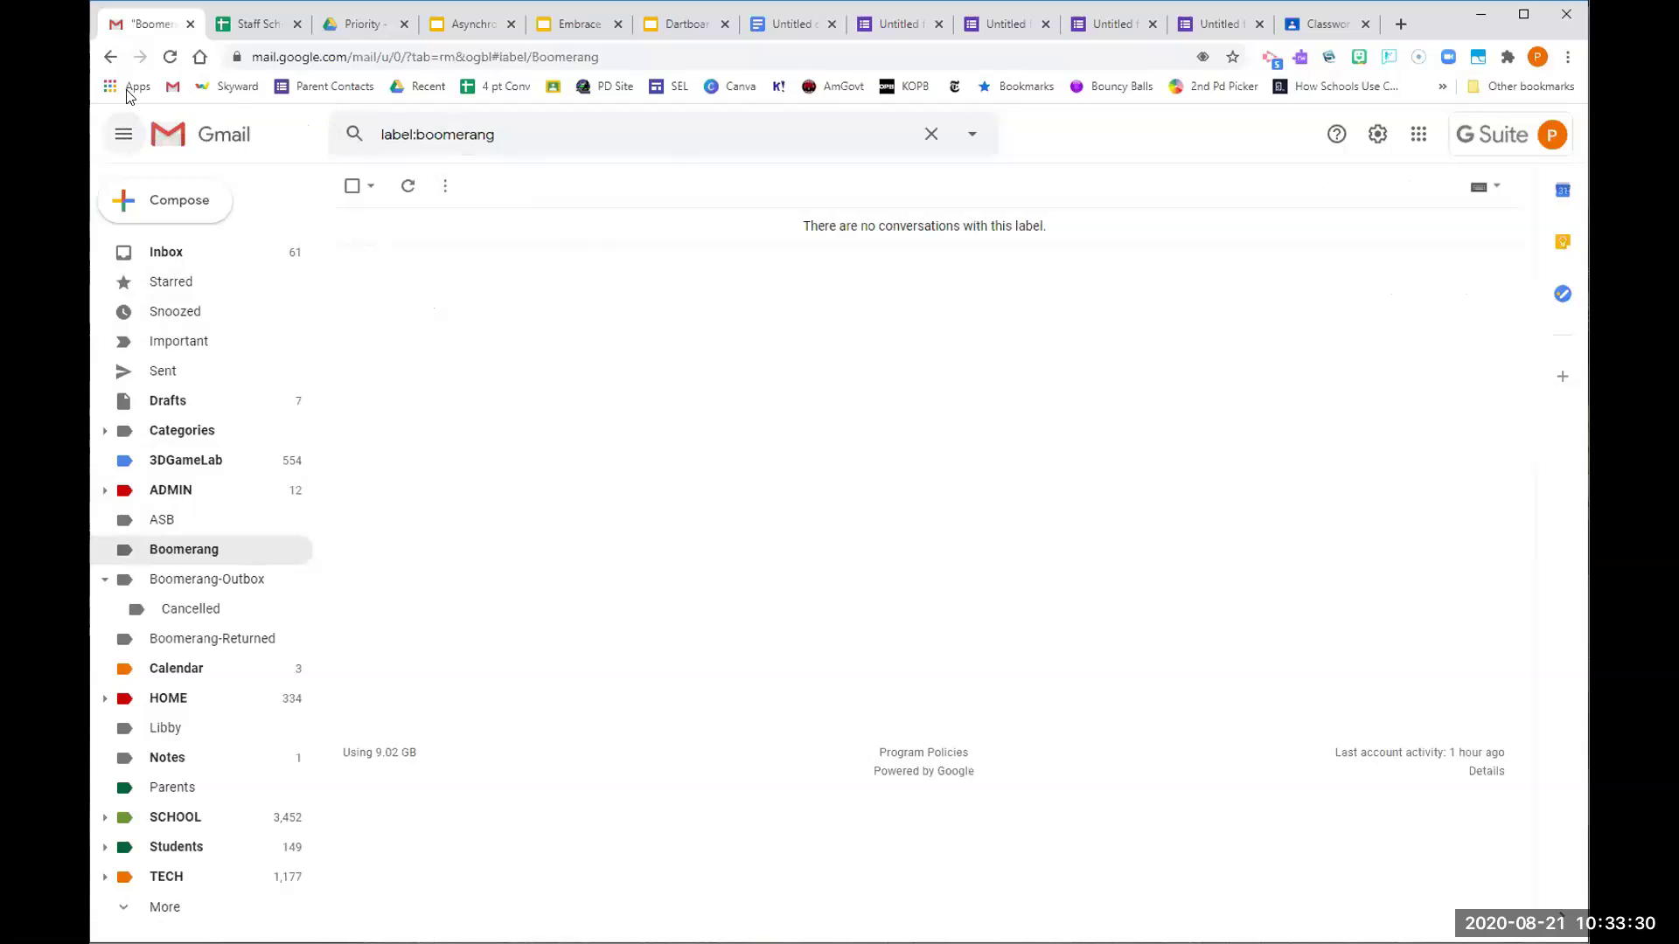
pyautogui.click(111, 58)
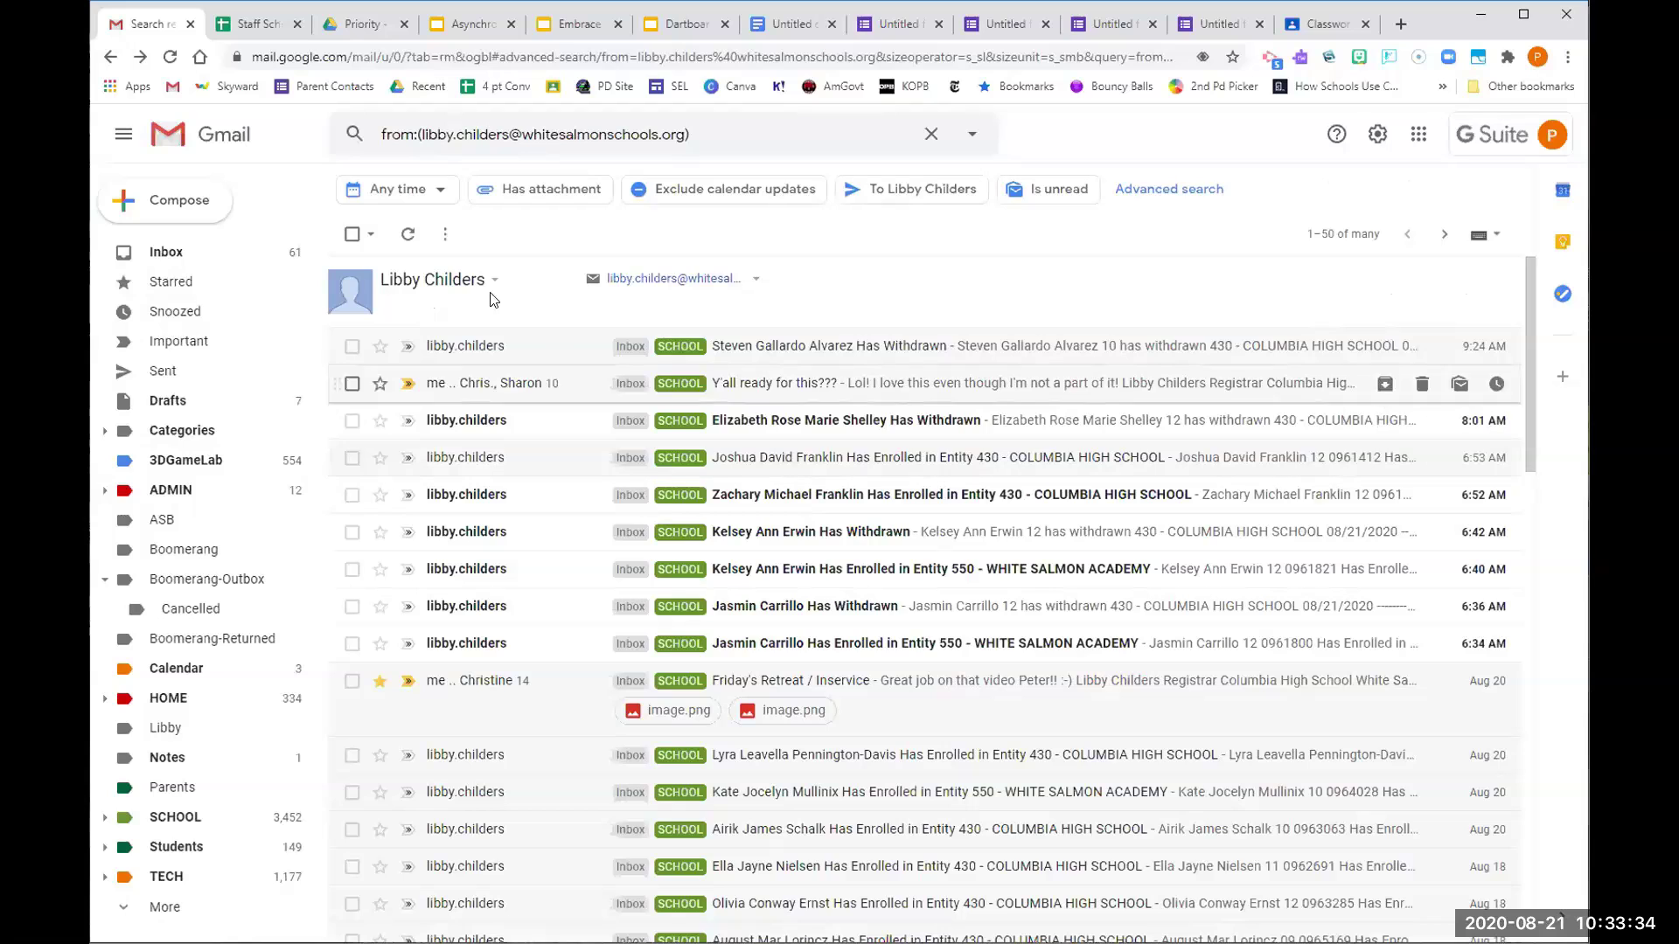
pyautogui.click(166, 252)
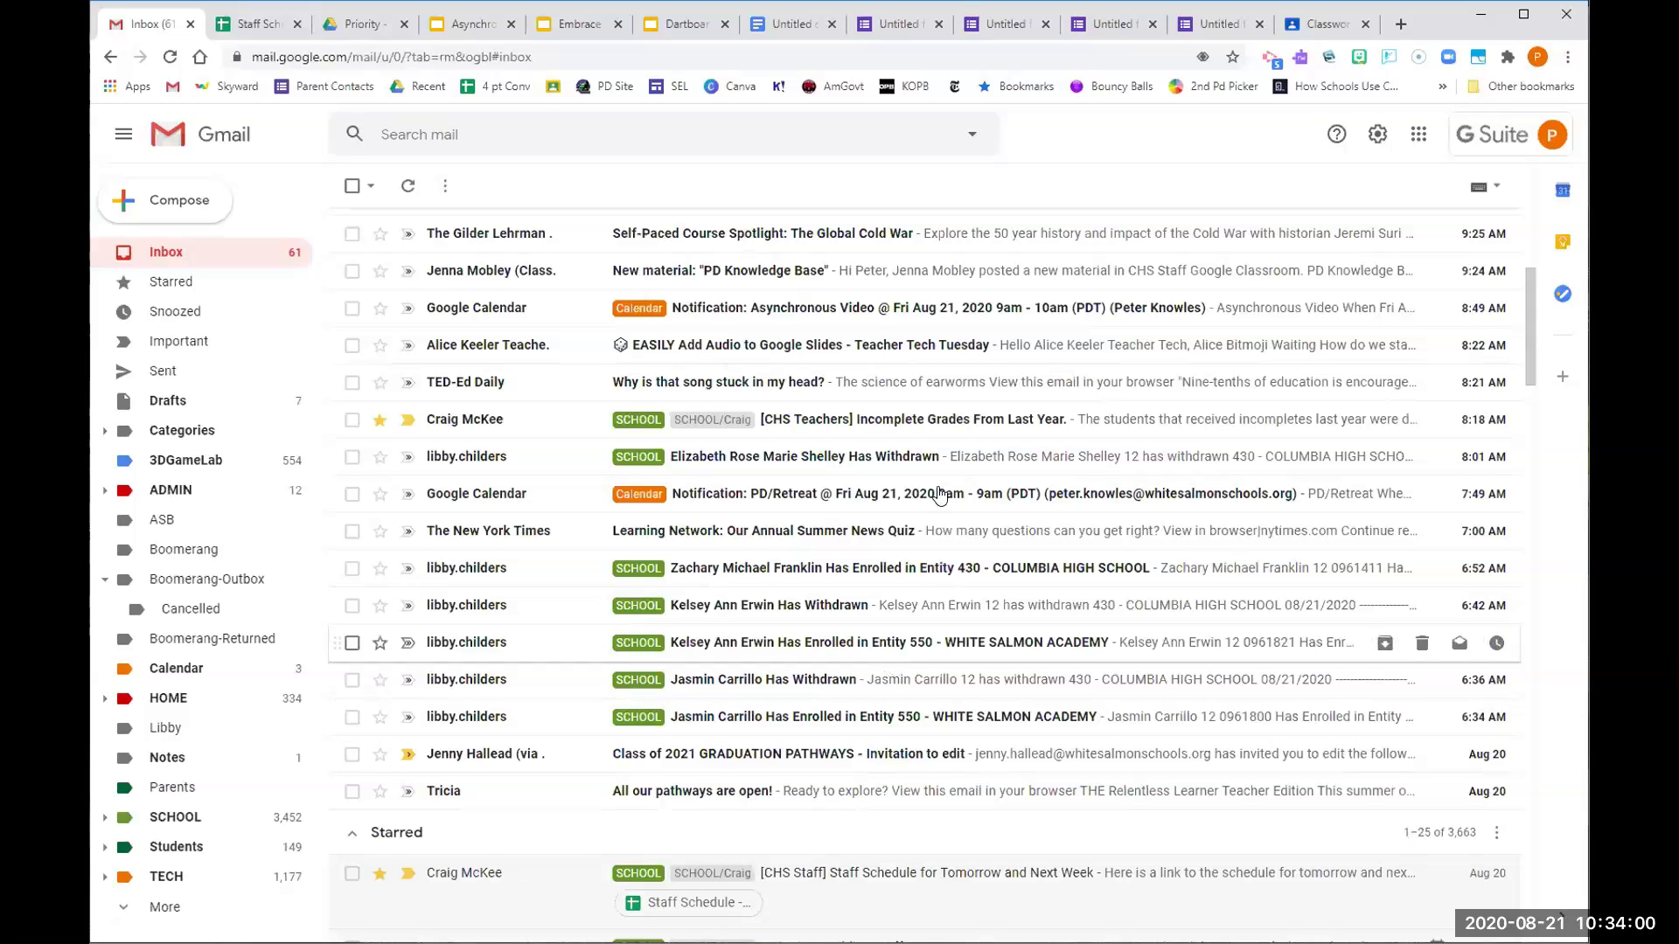
# Jump the Dartboard deck to slide 10, Email Templates, then switch back to Gmail
pyautogui.click(650, 26)
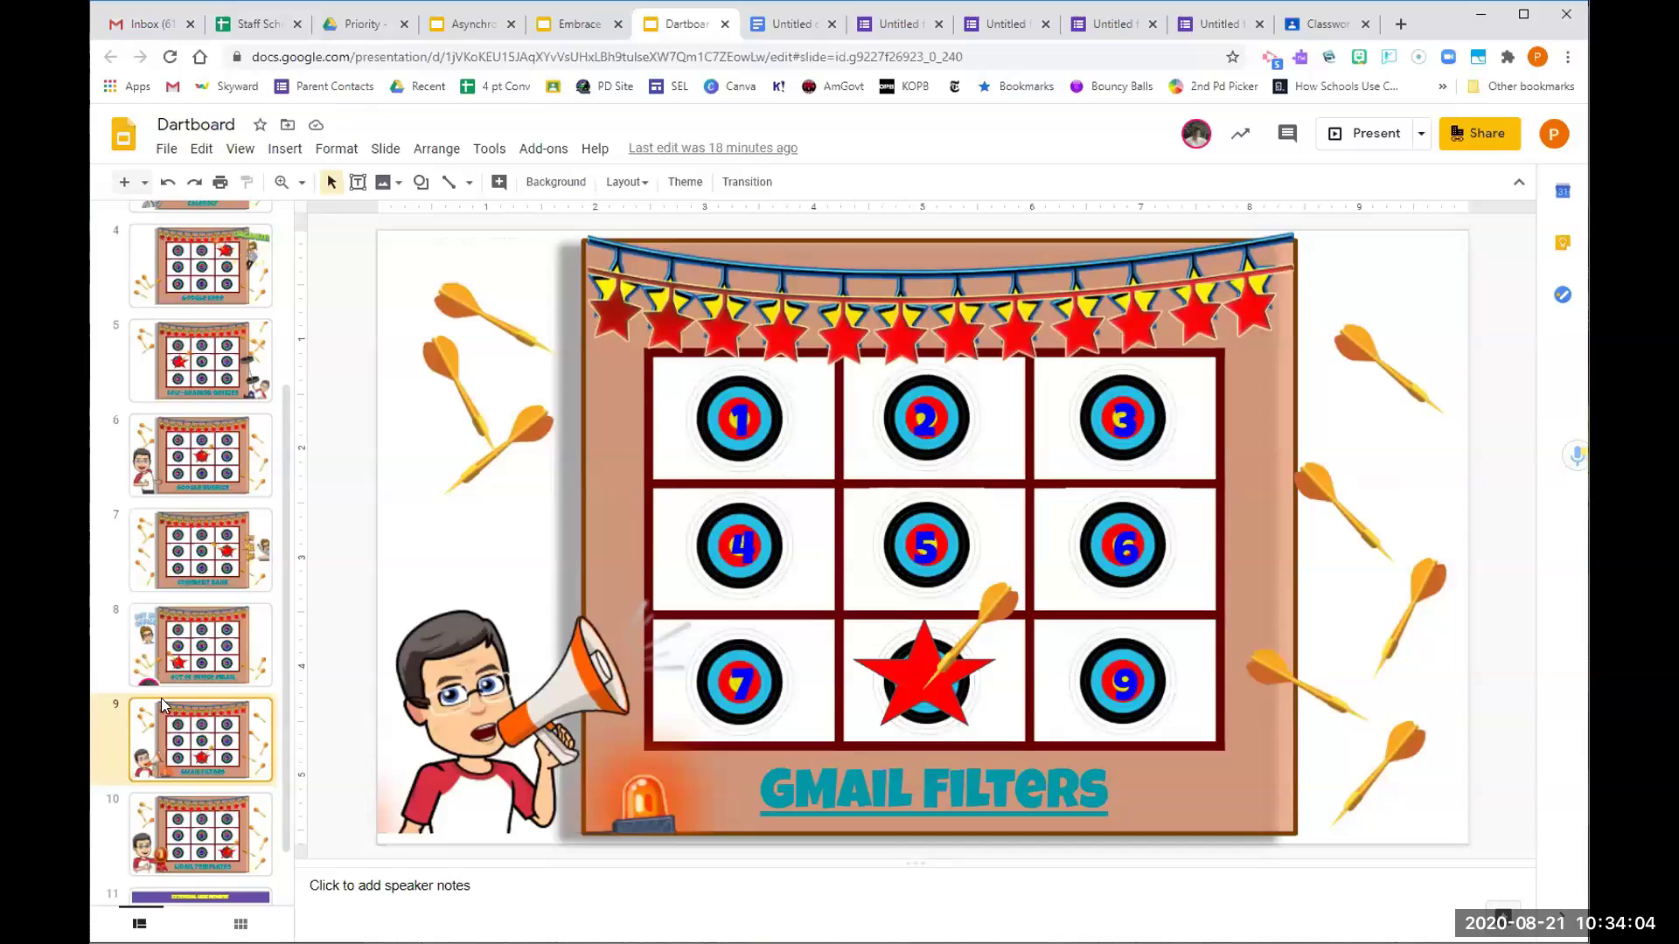
pyautogui.click(185, 839)
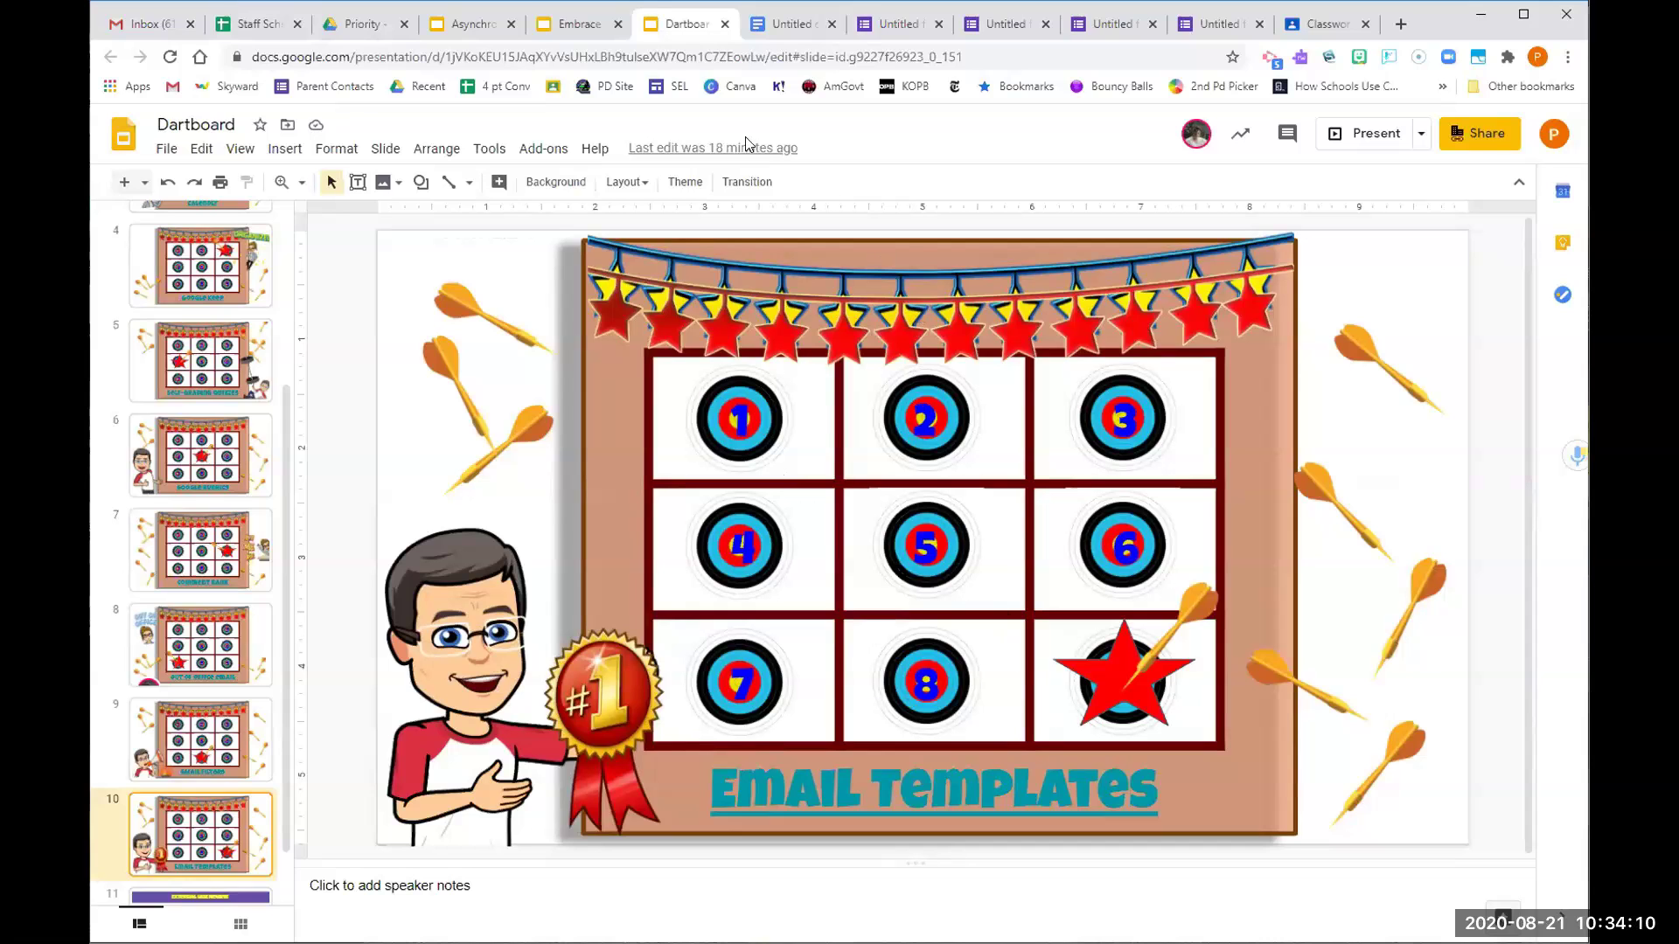
pyautogui.click(148, 29)
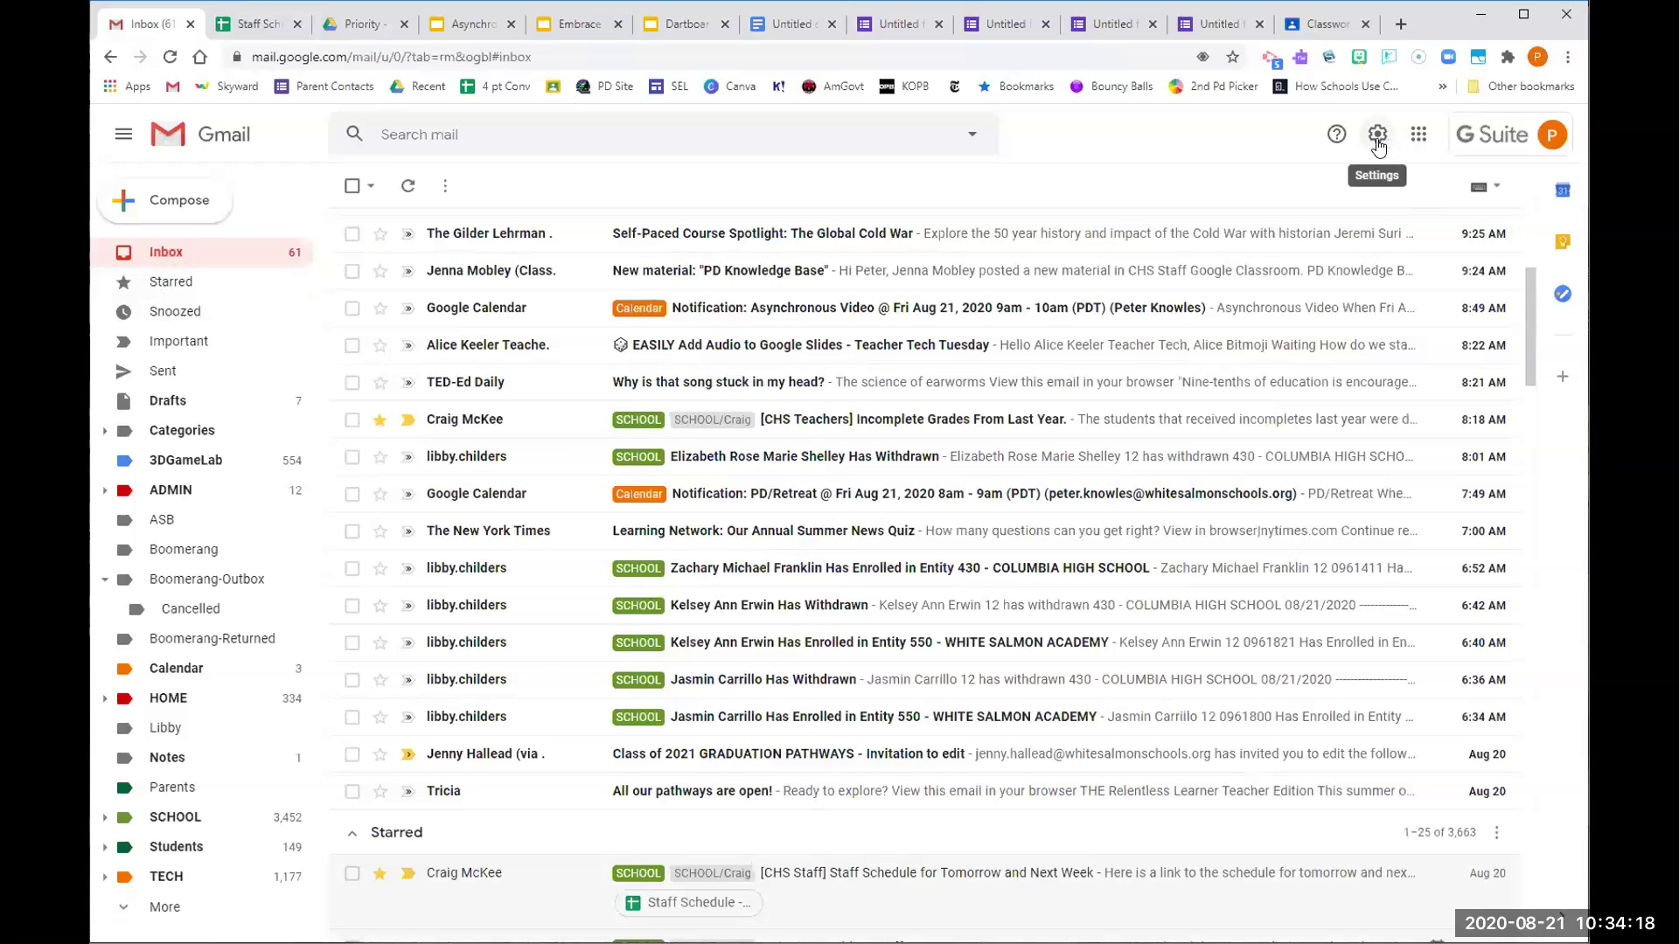
# Open the Advanced tab of Gmail's full settings, showing Templates enabled
pyautogui.click(1378, 140)
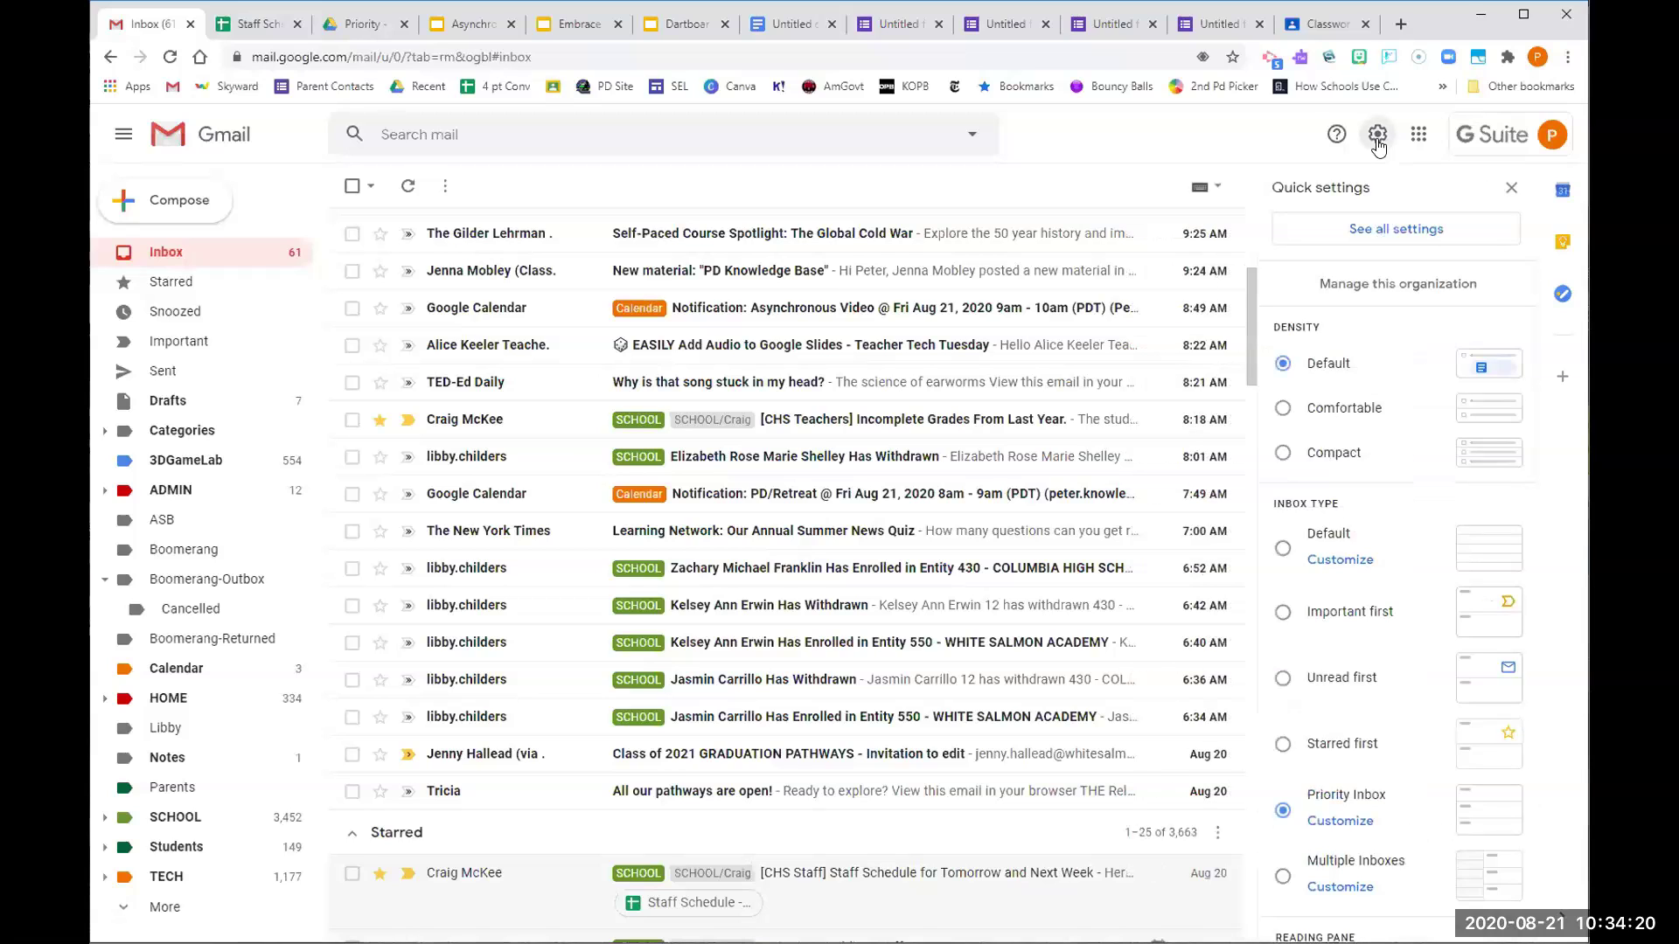
pyautogui.click(1385, 231)
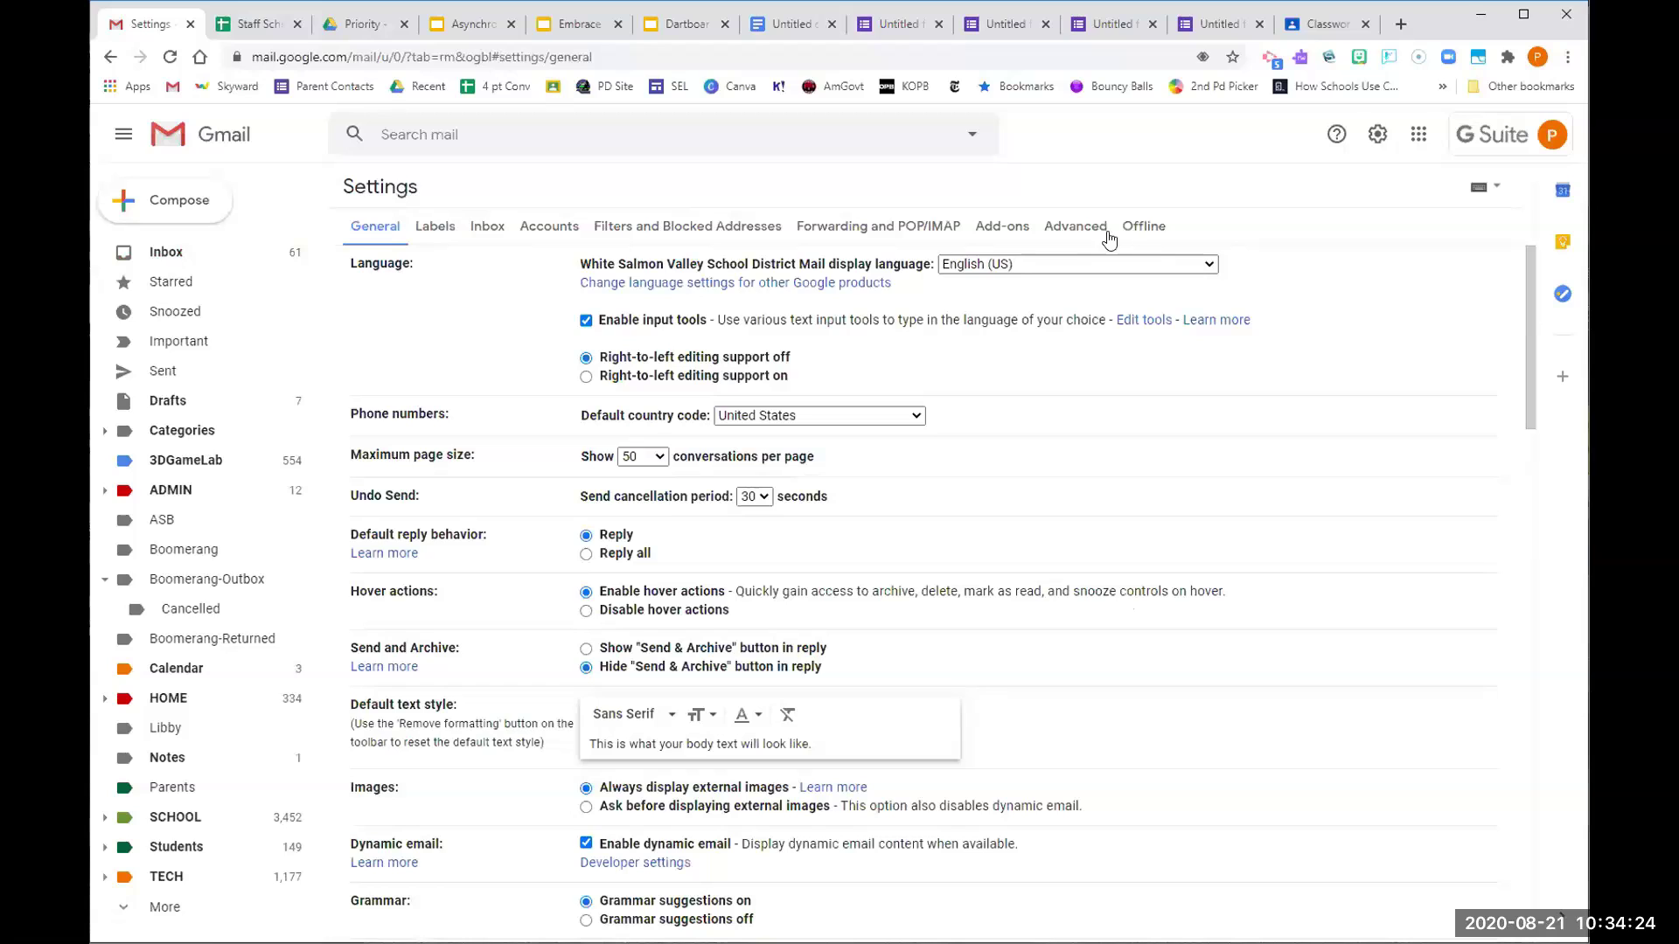
pyautogui.click(1089, 227)
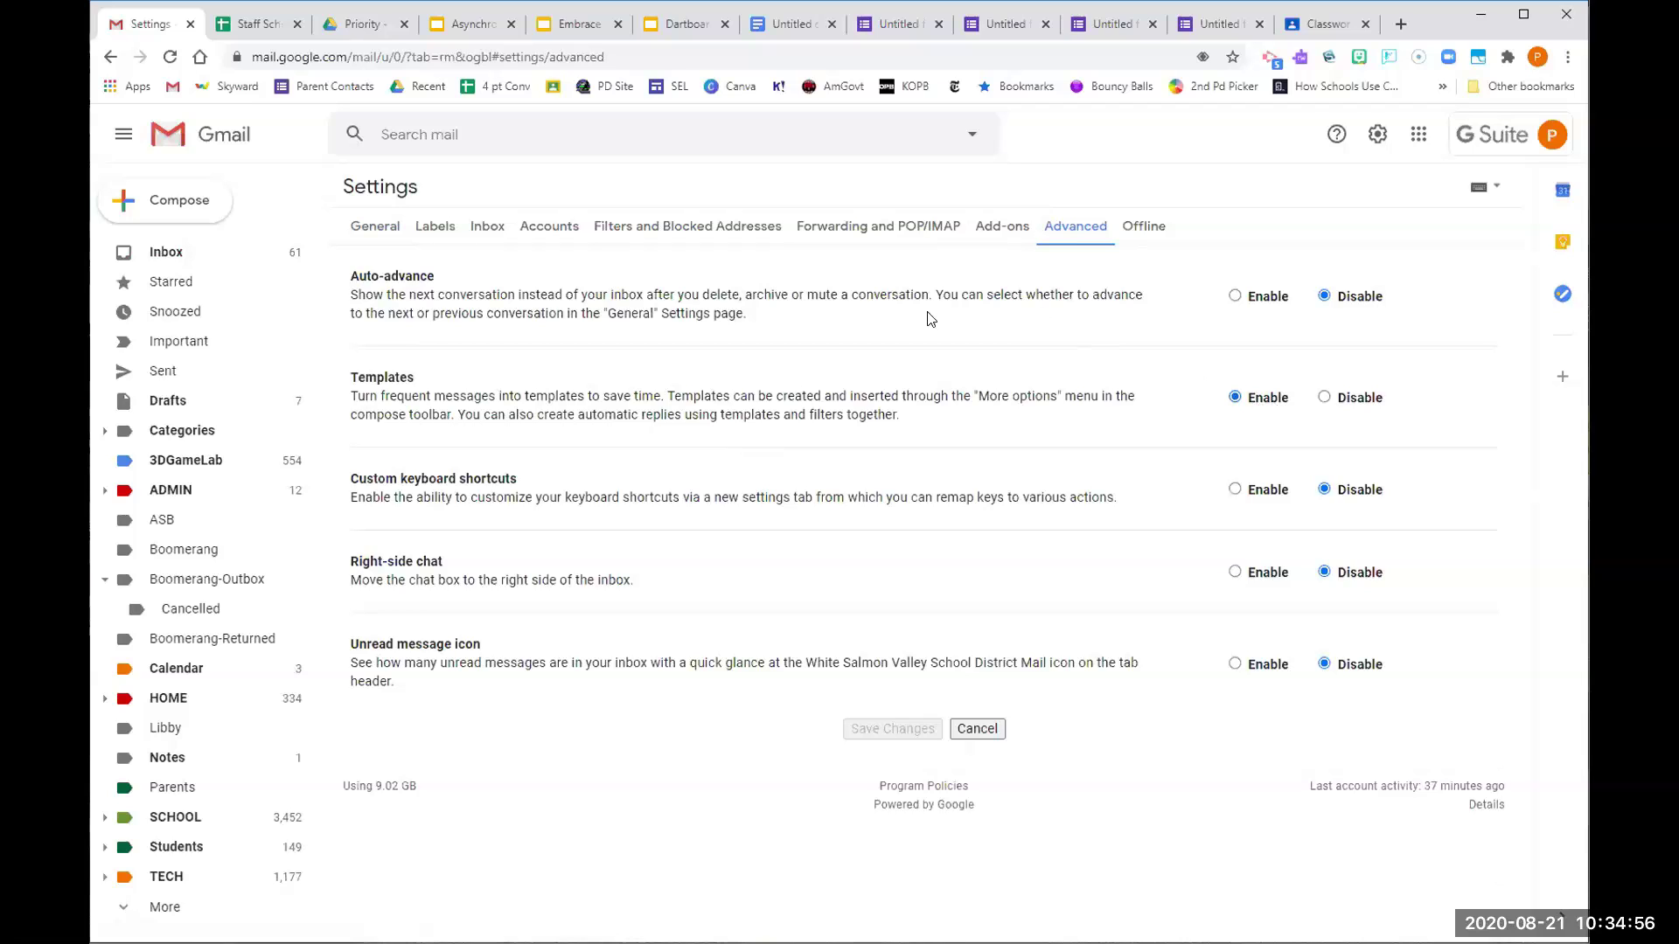
pyautogui.click(131, 201)
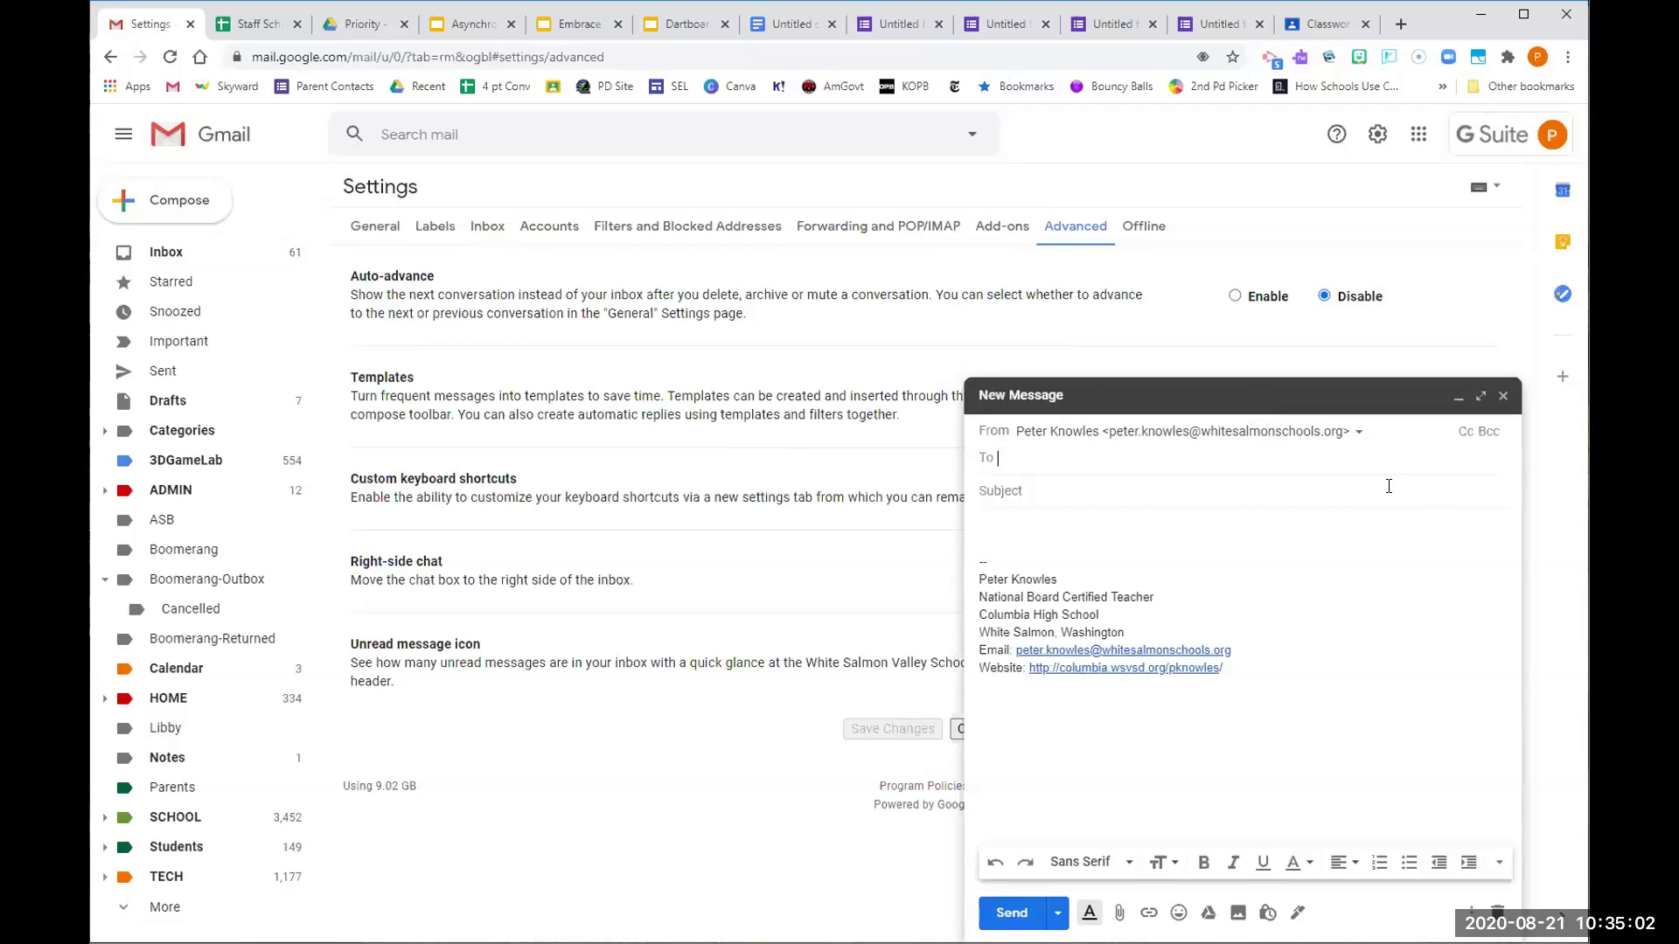
# Send the suggested colleague a message from the Please complete assignment template, then return to the Dartboard deck
pyautogui.write('jenn')
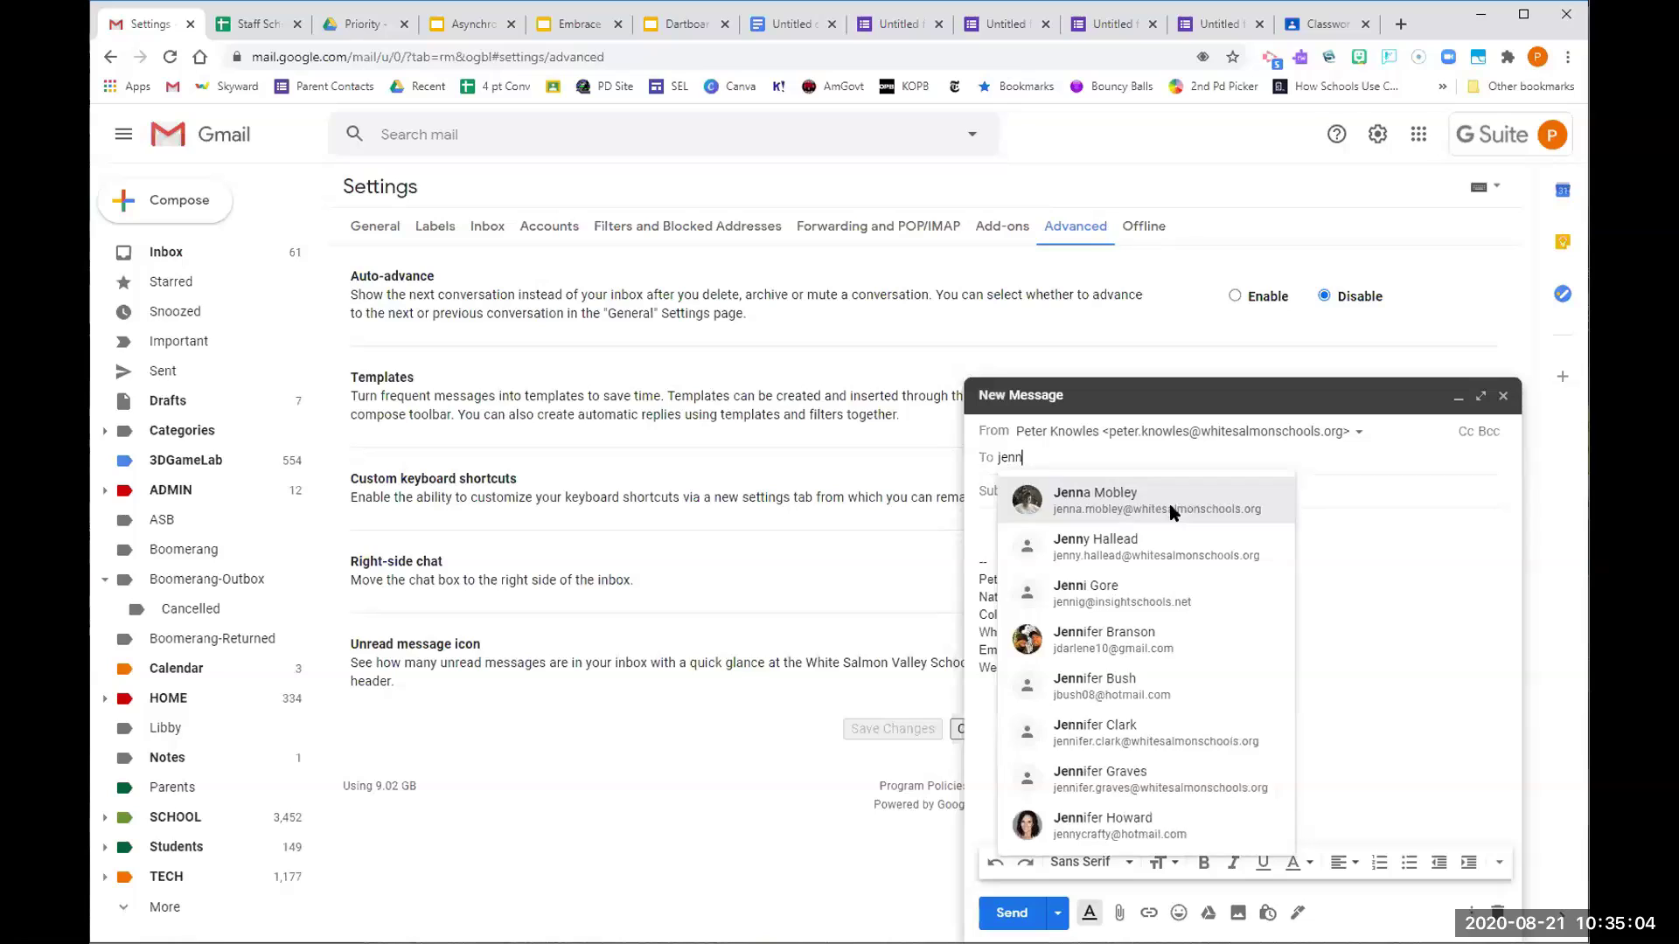
pyautogui.click(1172, 511)
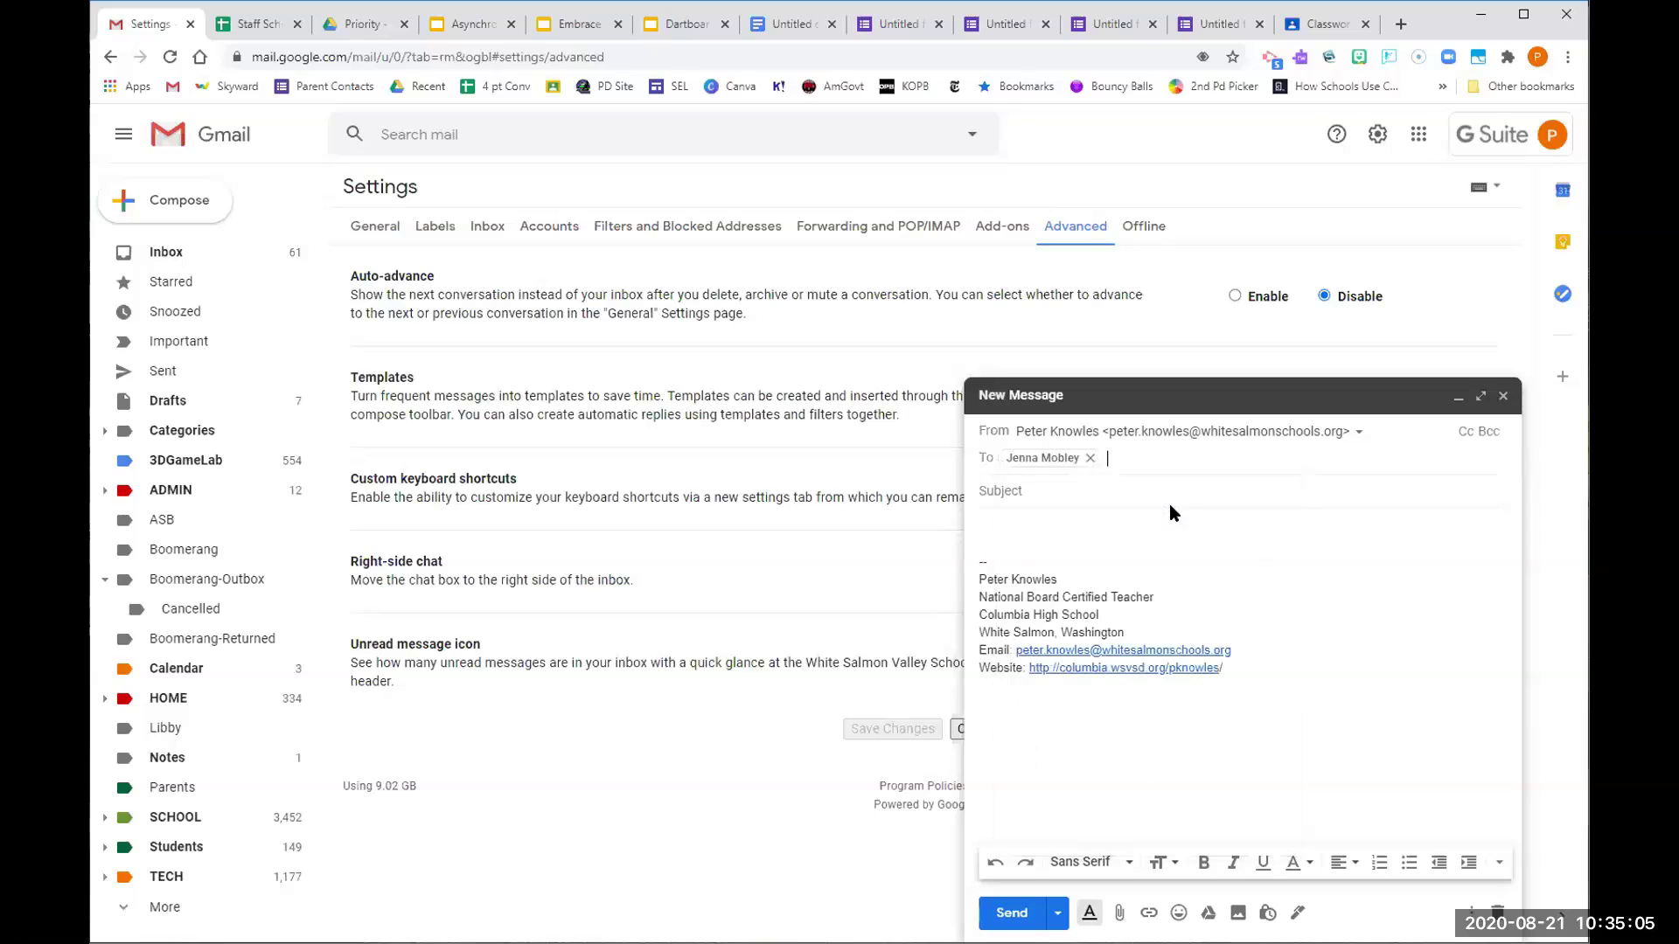
pyautogui.click(1472, 912)
pyautogui.moveTo(1423, 713)
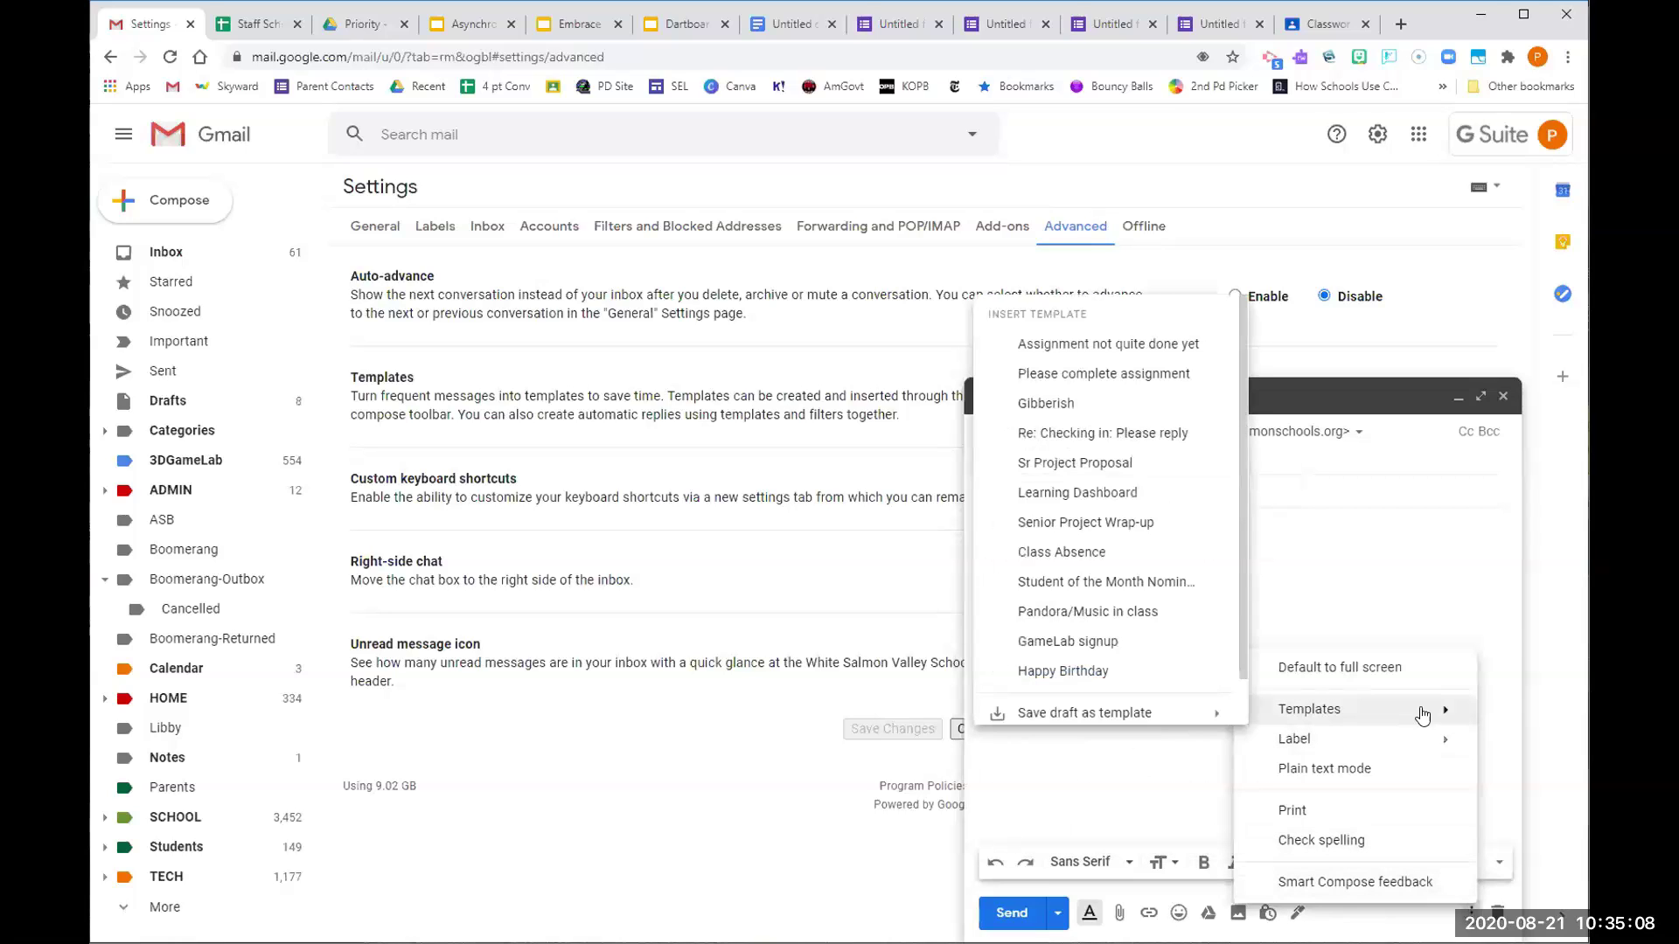
pyautogui.click(1104, 374)
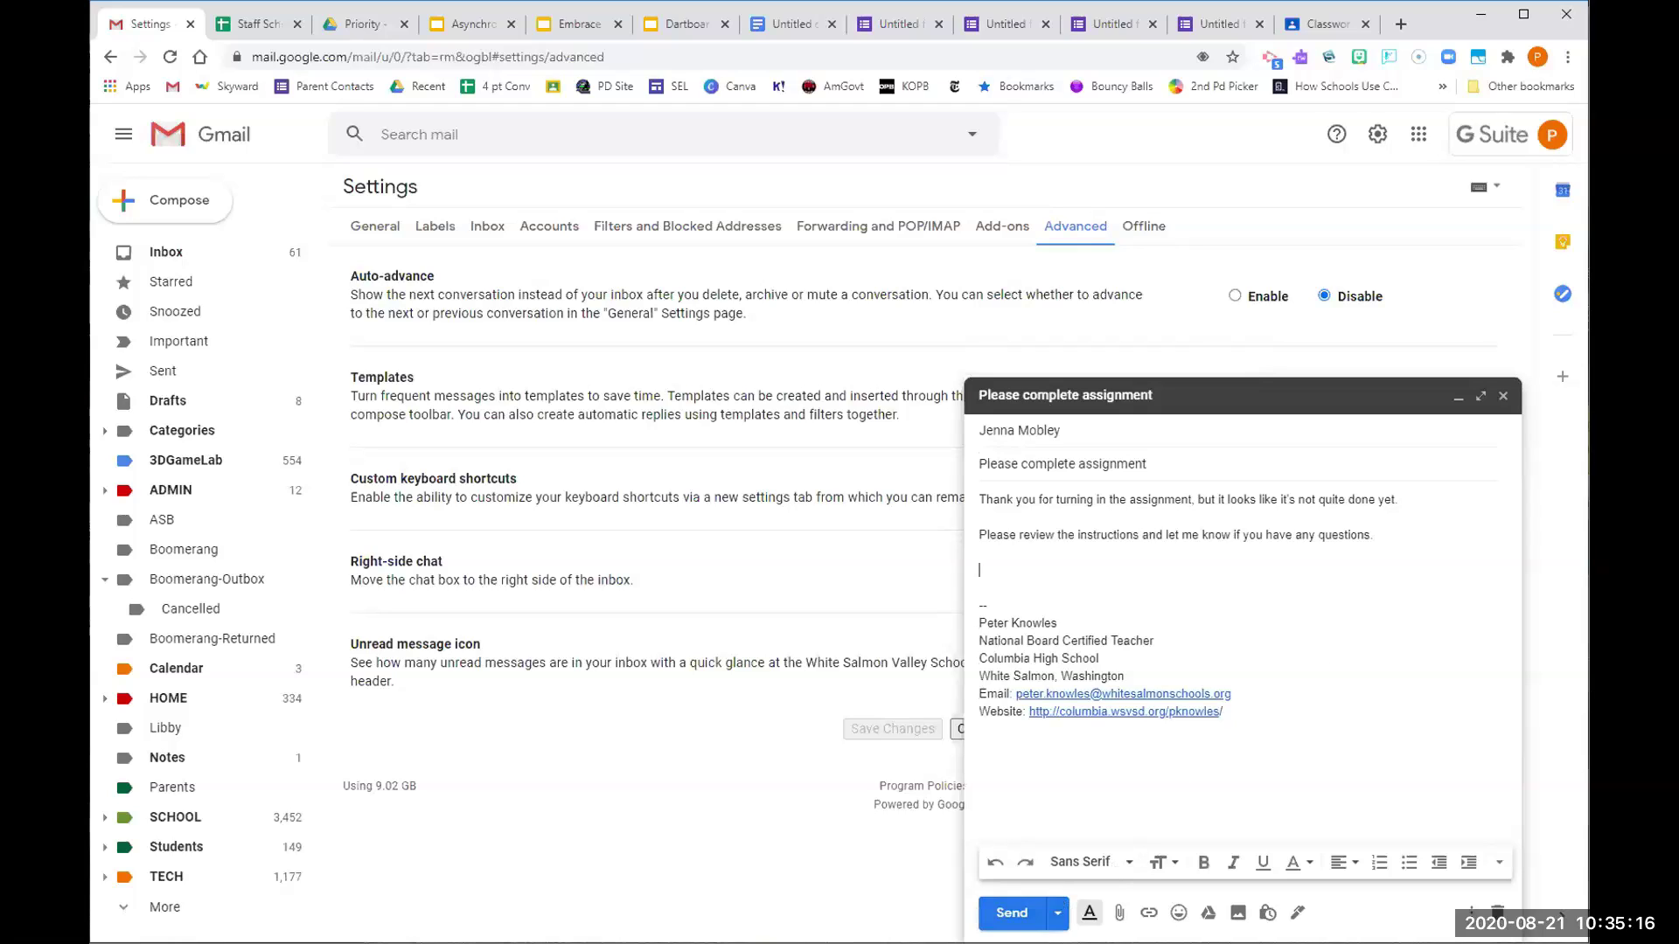
pyautogui.click(1022, 912)
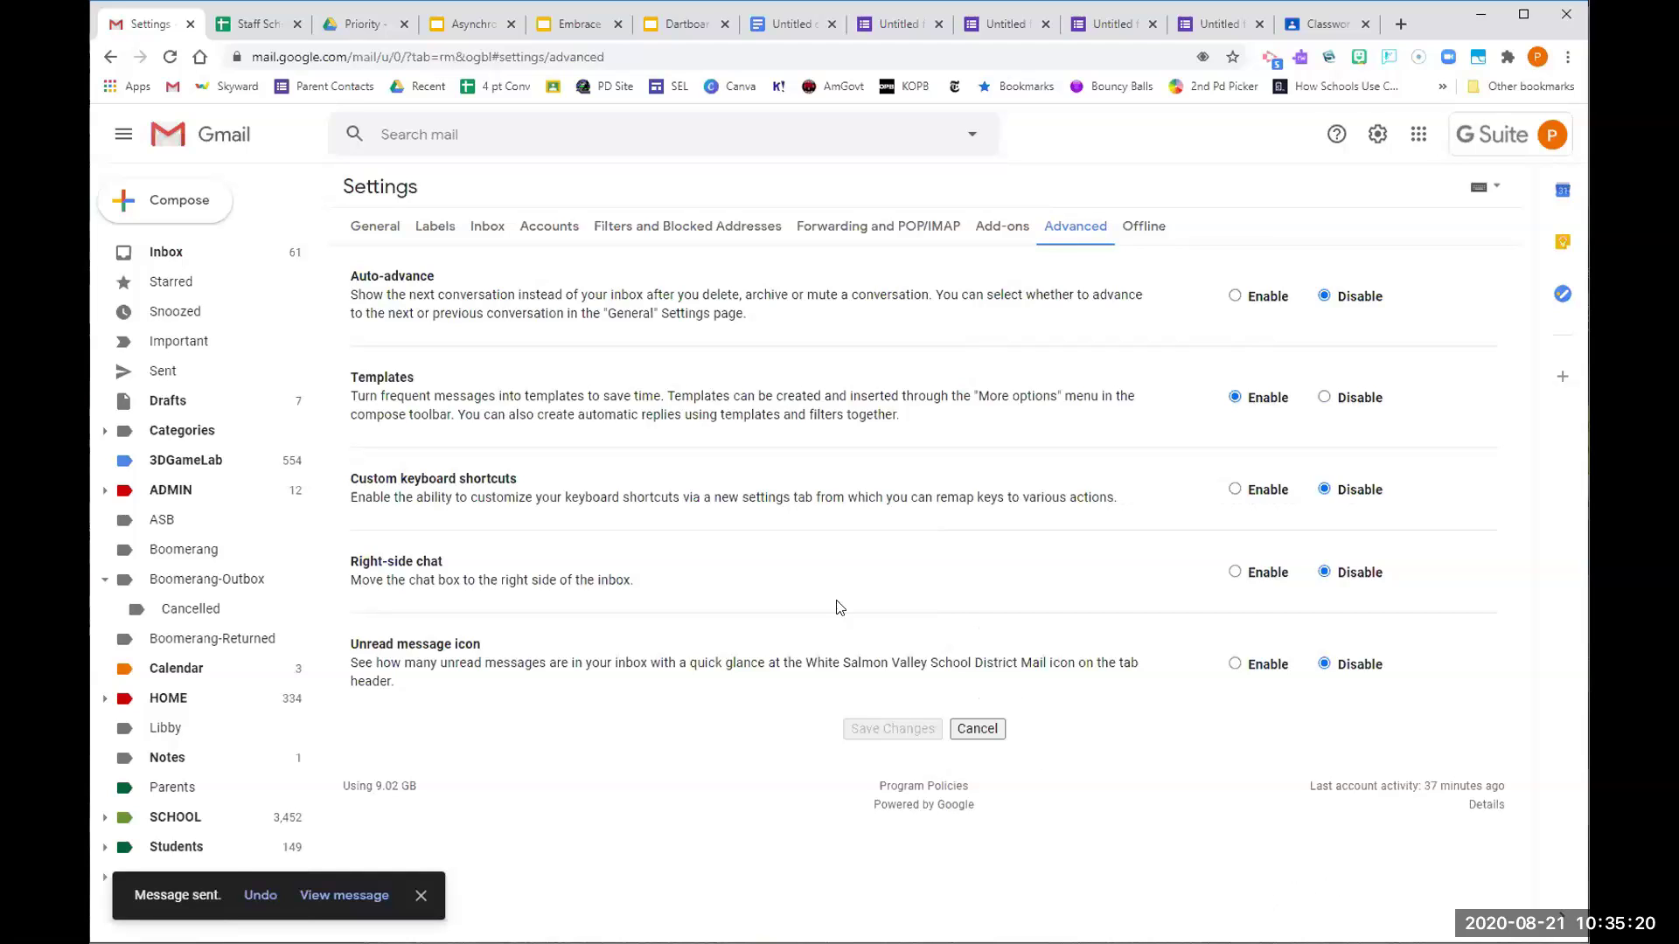
pyautogui.click(107, 59)
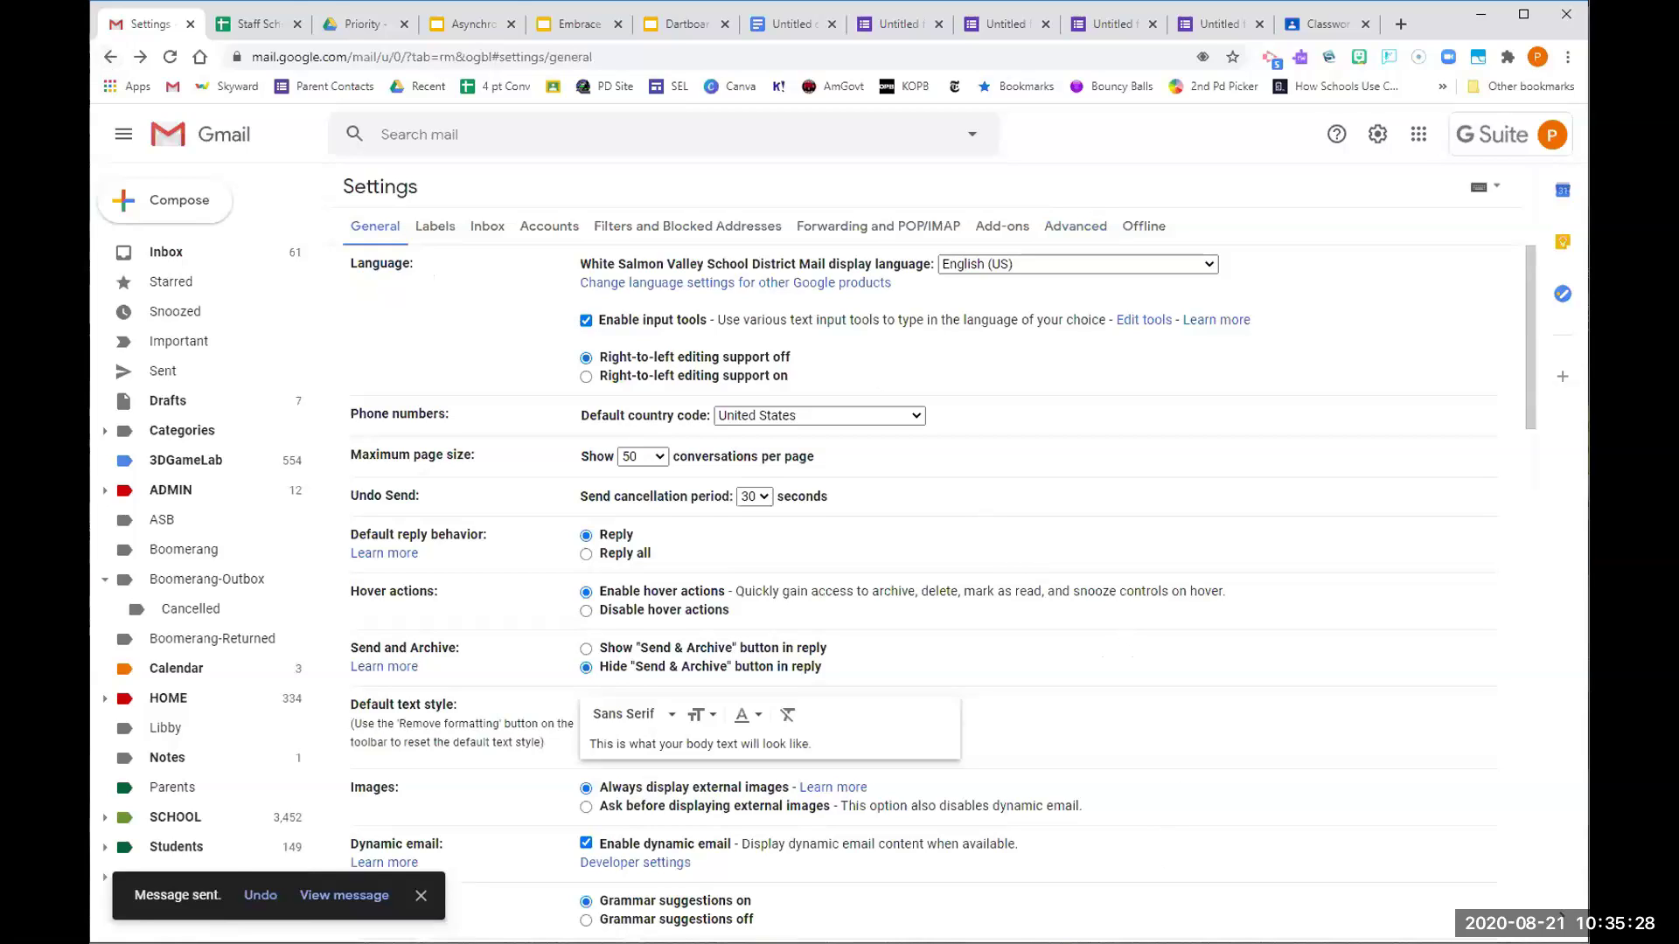
pyautogui.click(682, 26)
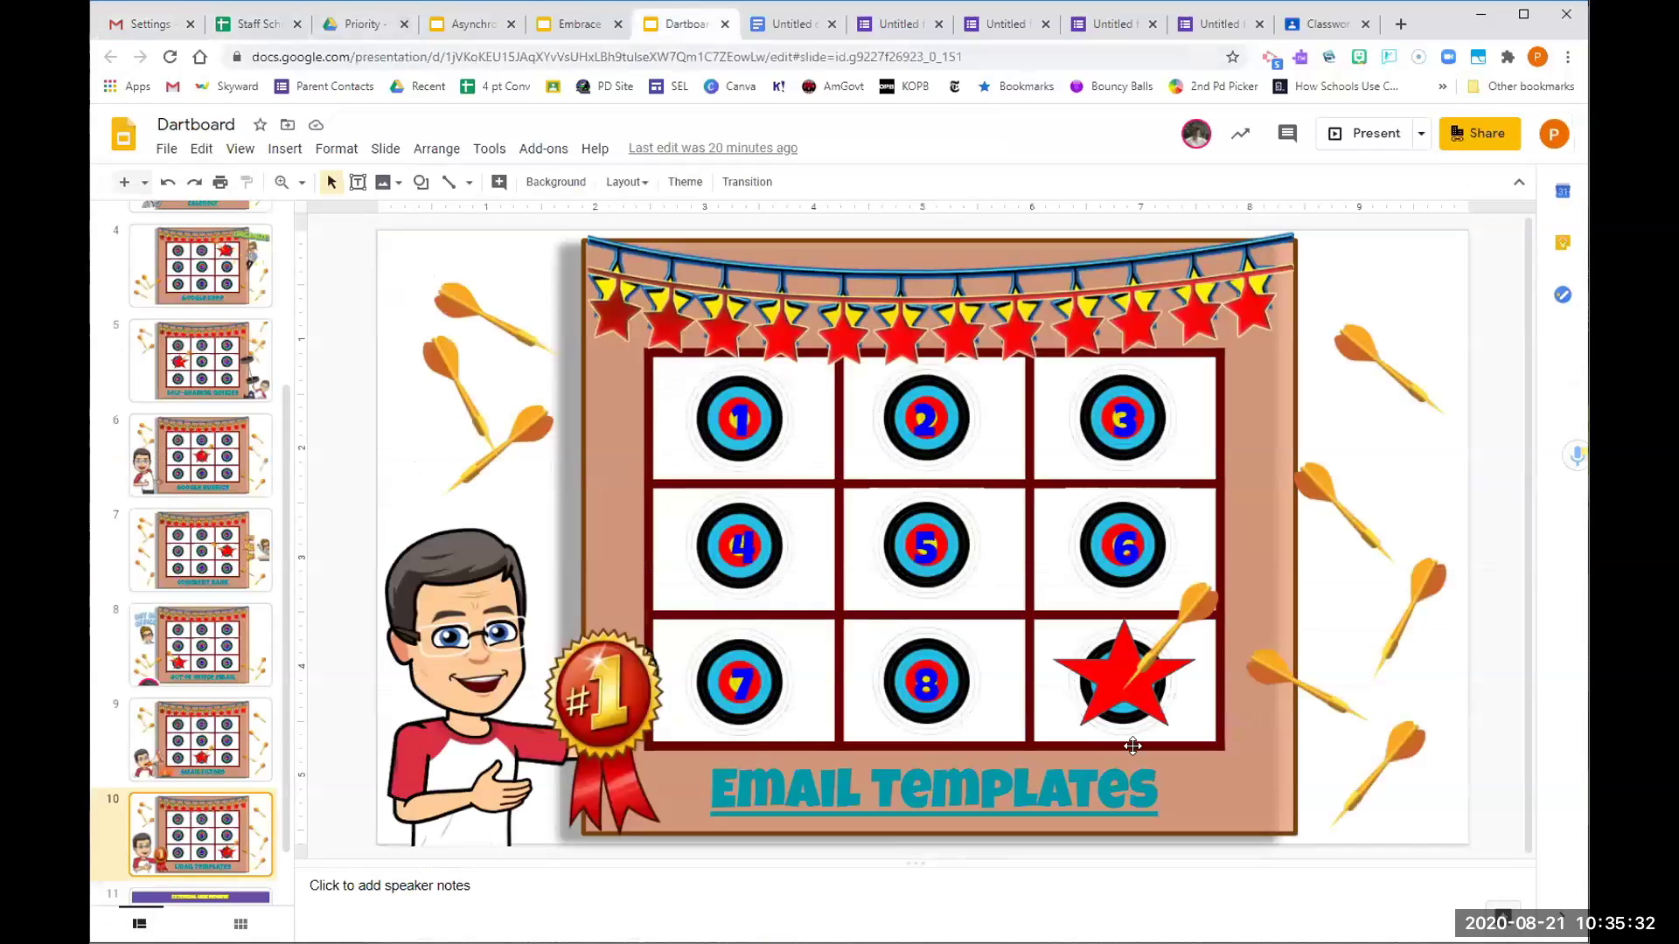
# Show slide 11, External Link Review, then bring up the untitled document of presentation links
pyautogui.scroll(-1, 280, 815)
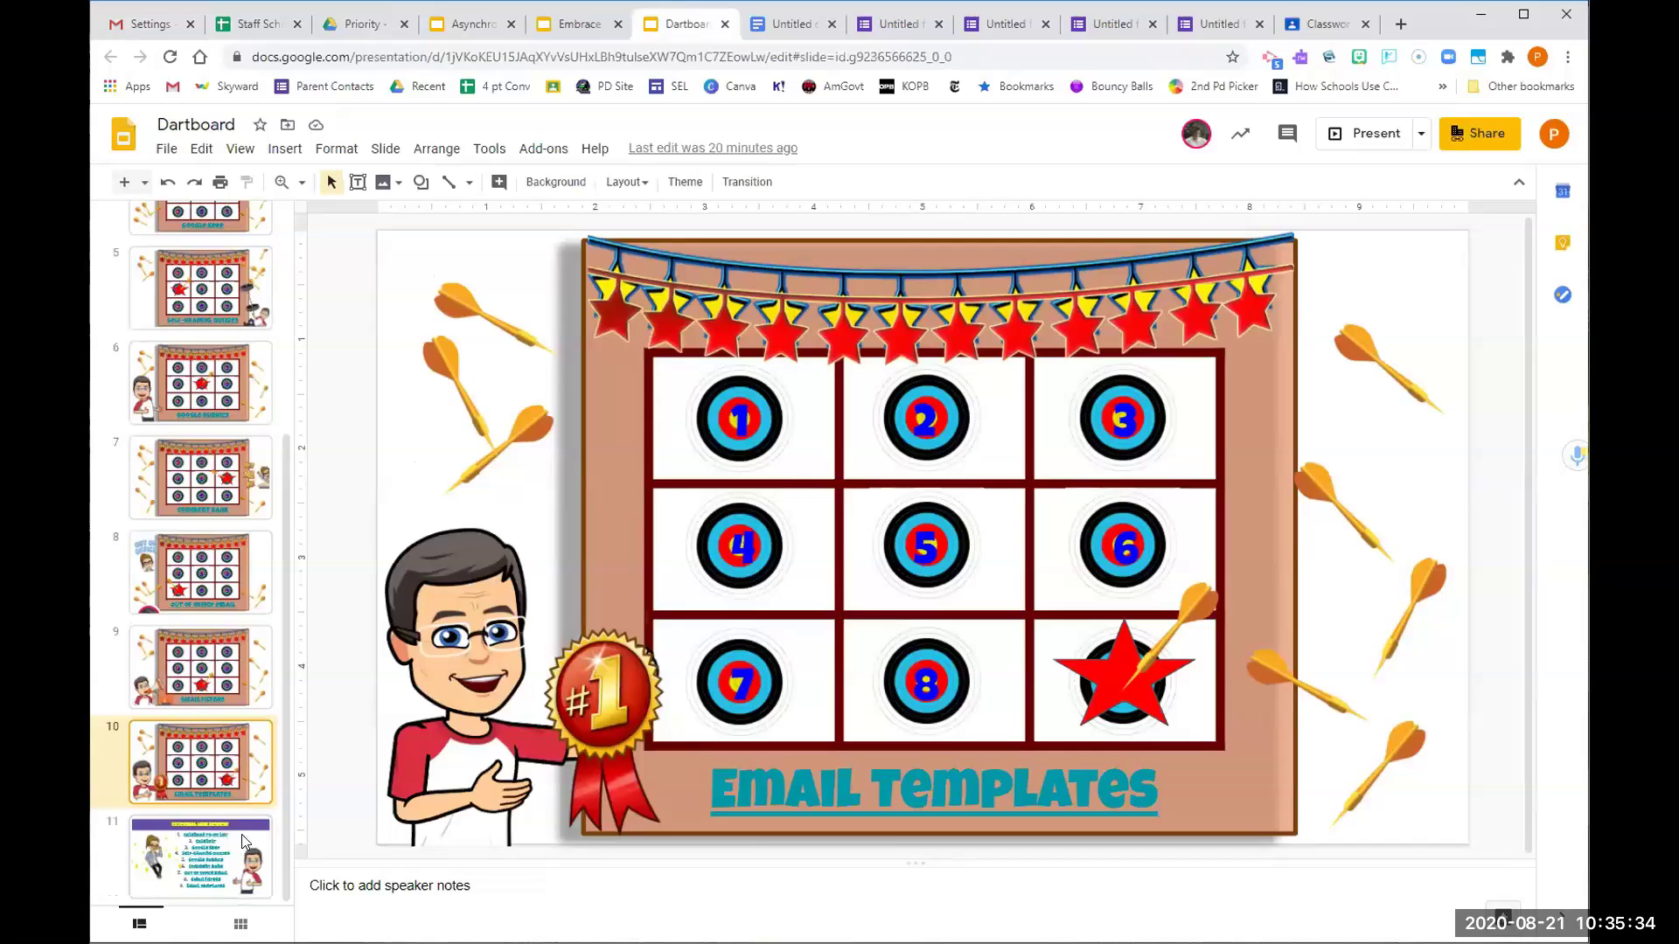
pyautogui.click(245, 841)
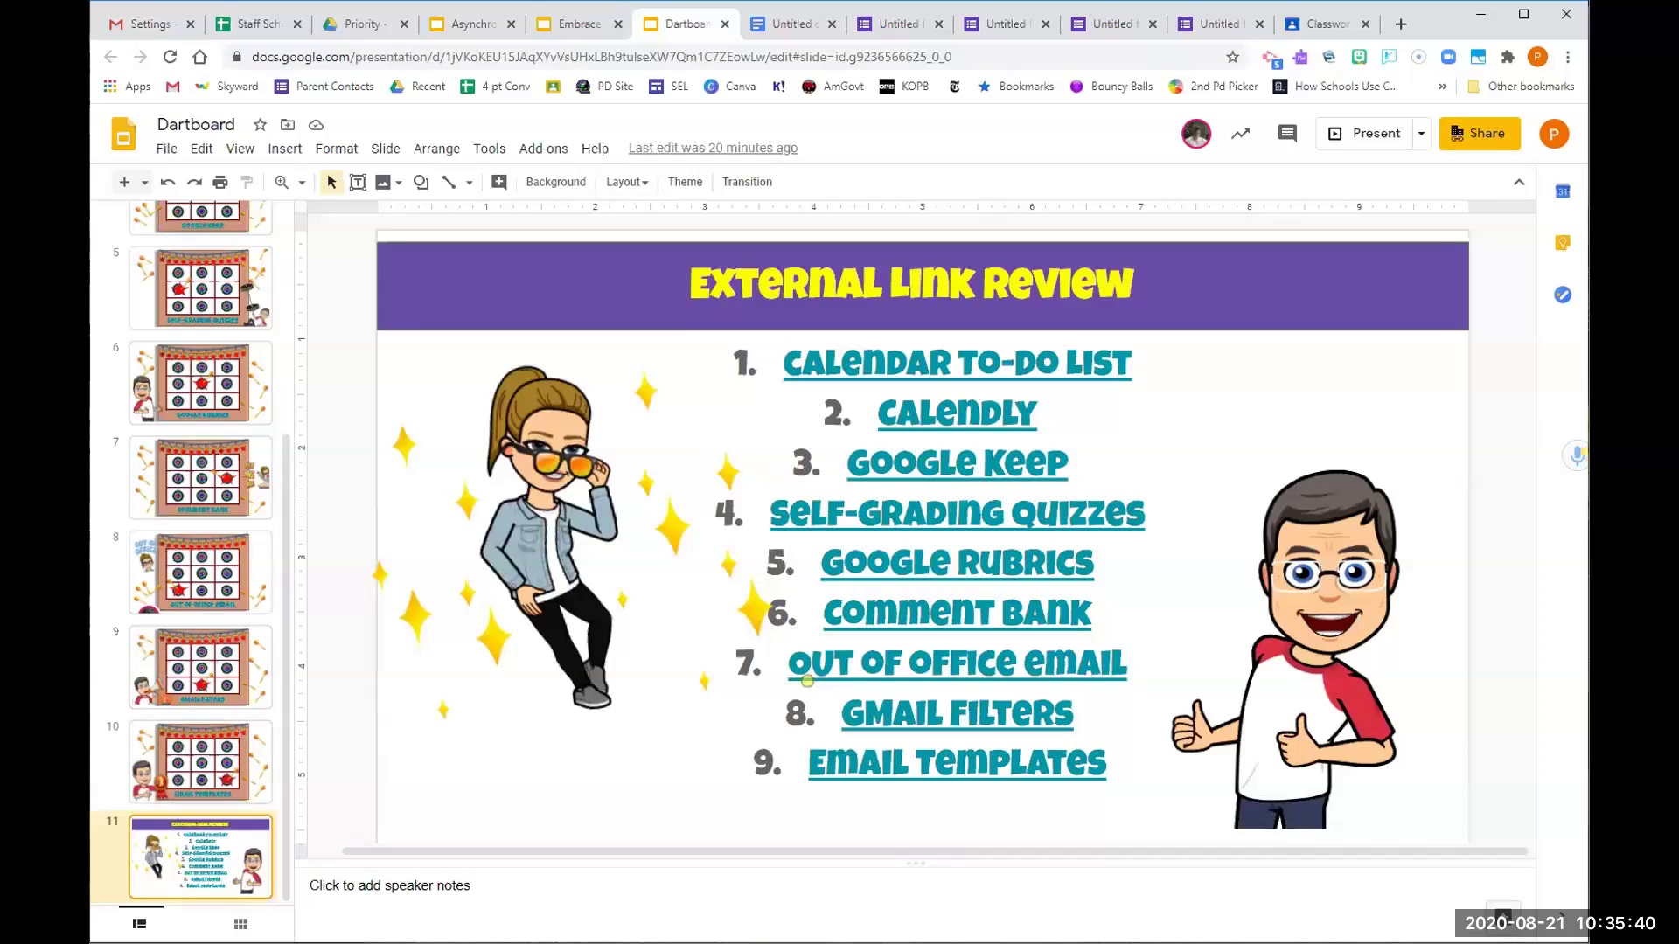
pyautogui.click(787, 24)
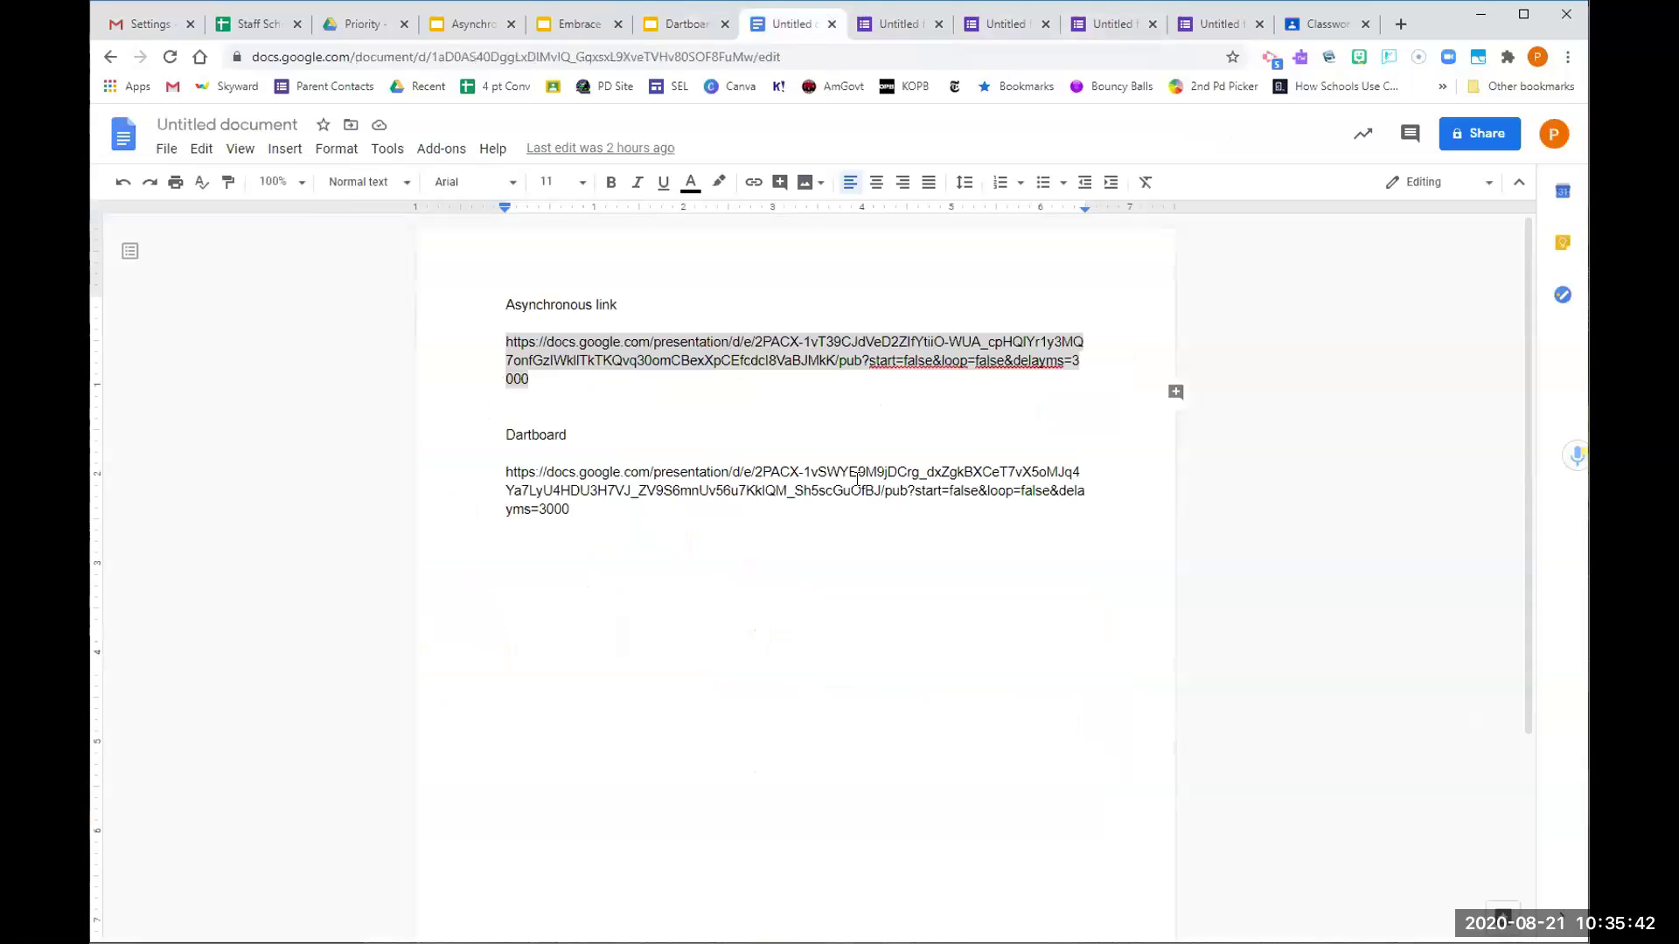
# Select the published URL under the Dartboard heading, then switch away from the browser with Alt+Tab
pyautogui.moveTo(584, 516); pyautogui.dragTo(506, 470)
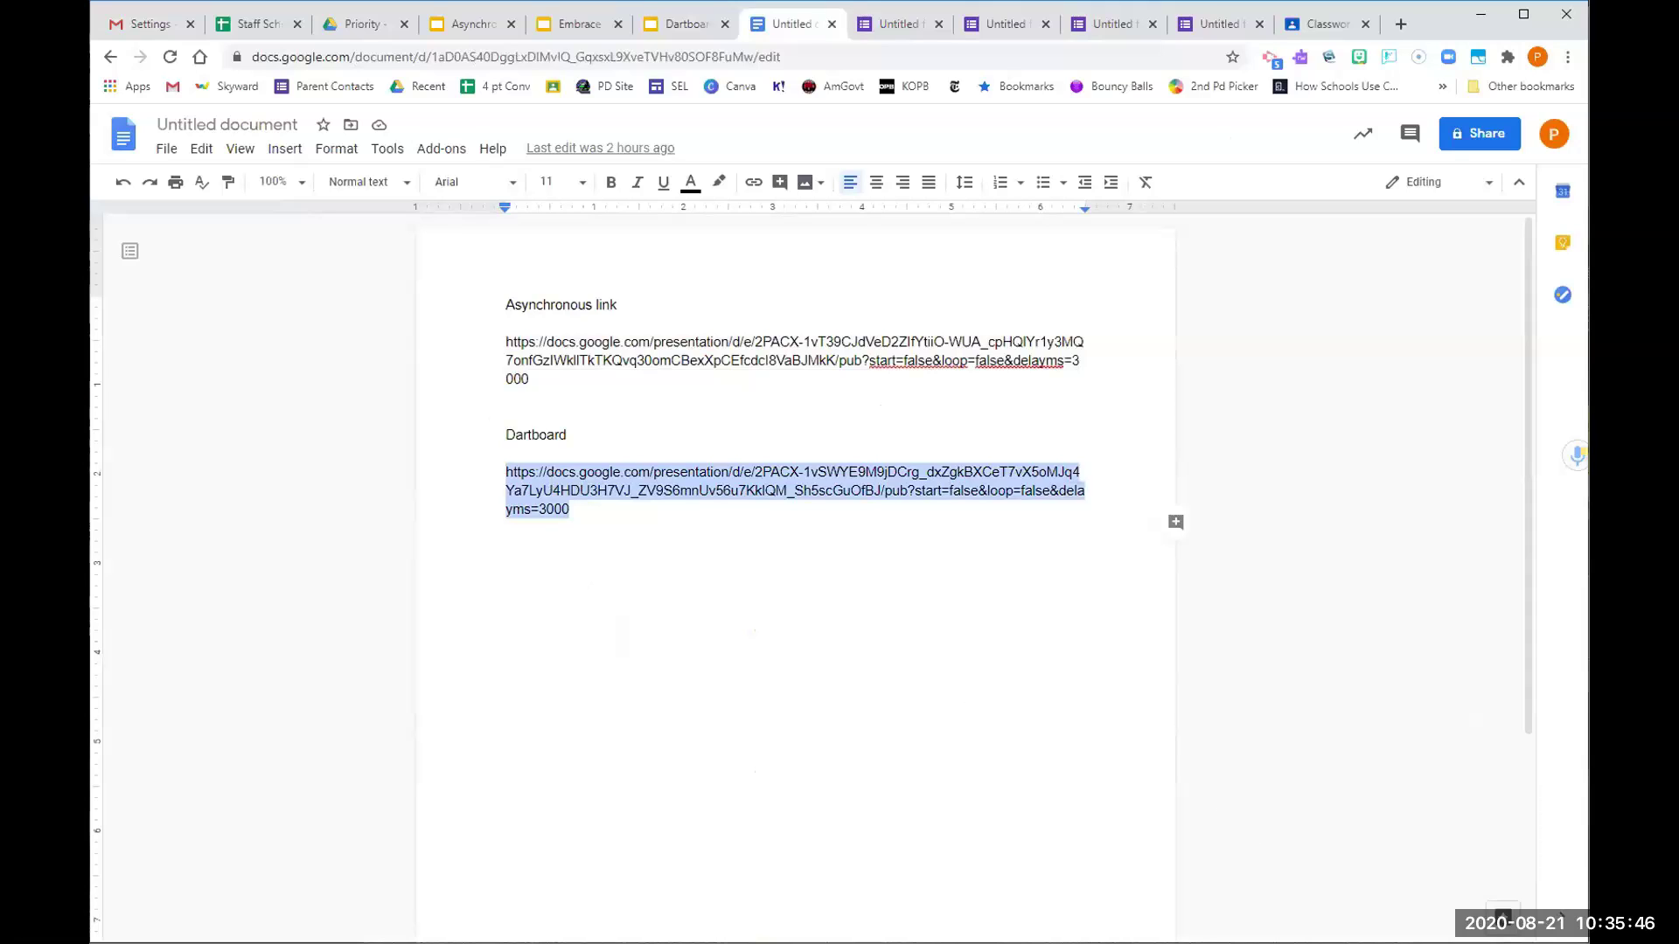
pyautogui.hotkey('alt', 'Tab')
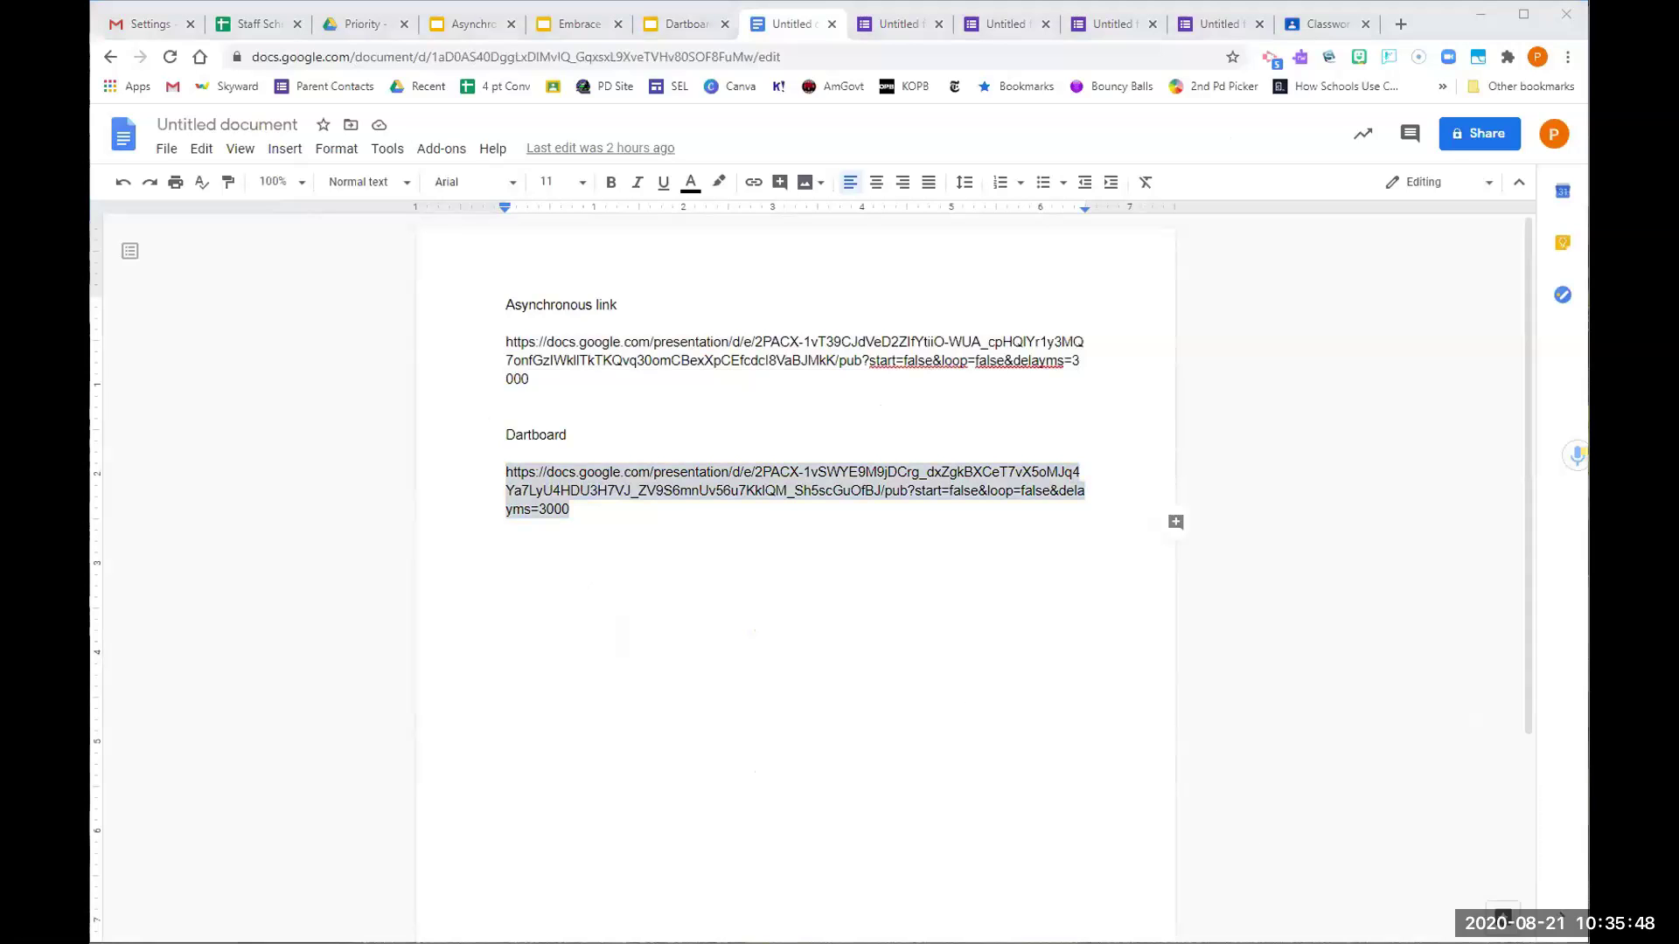
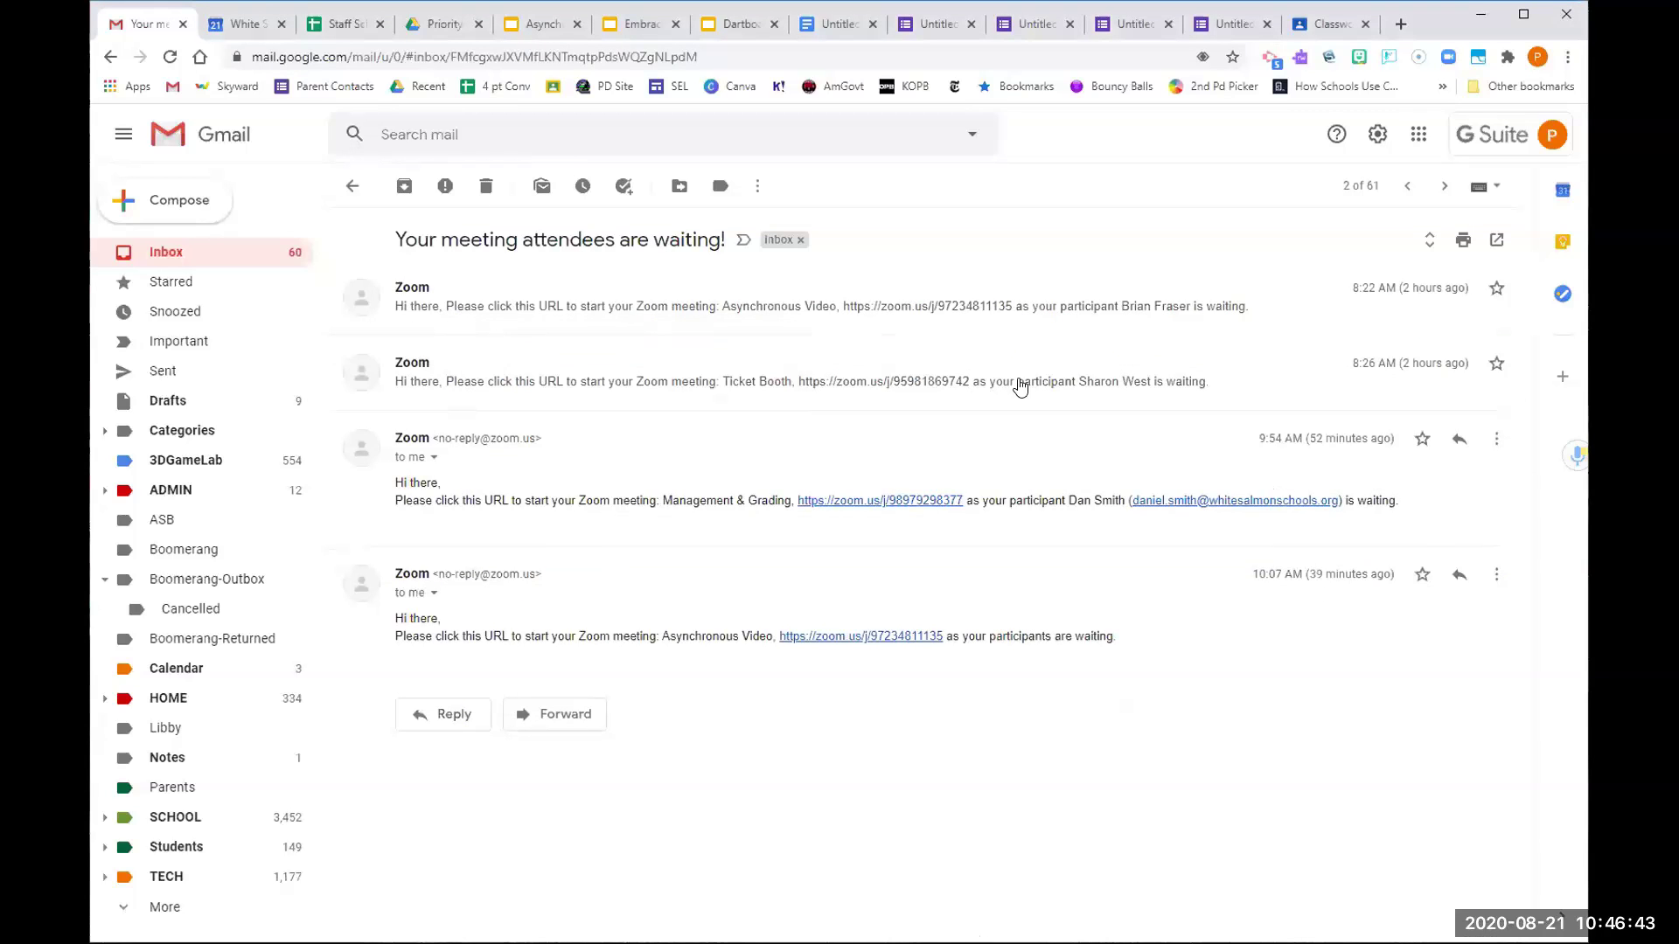
# Start a filter from the Zoom no-reply conversation and enter 'attendees' as the words to match
pyautogui.click(763, 189)
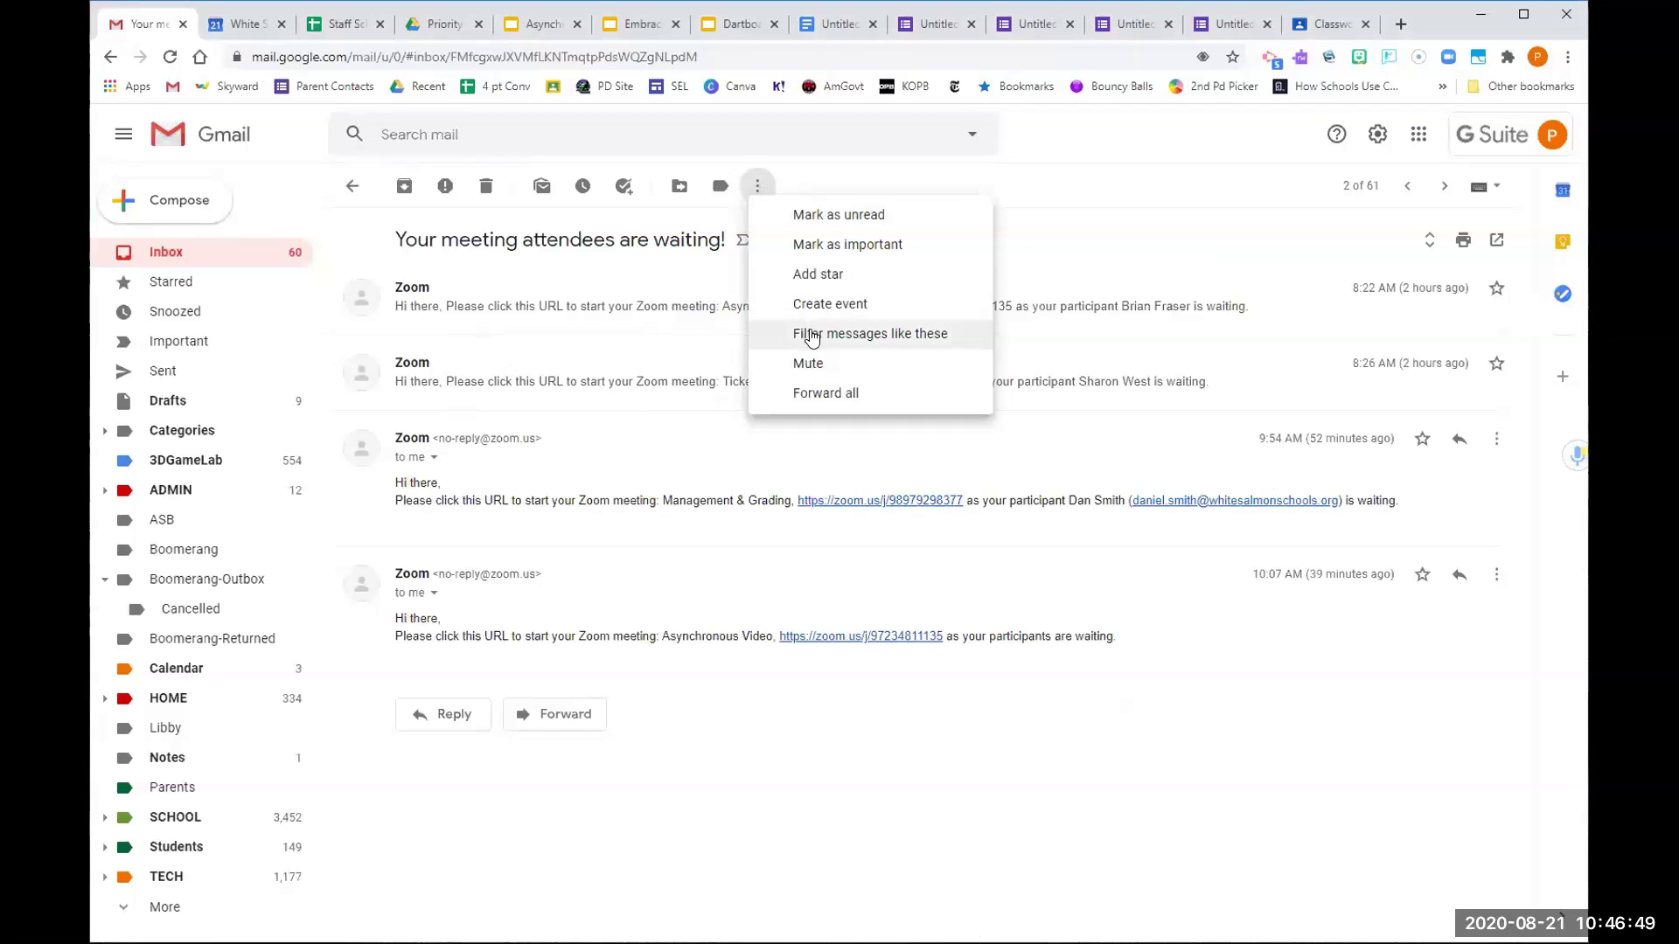
pyautogui.click(811, 336)
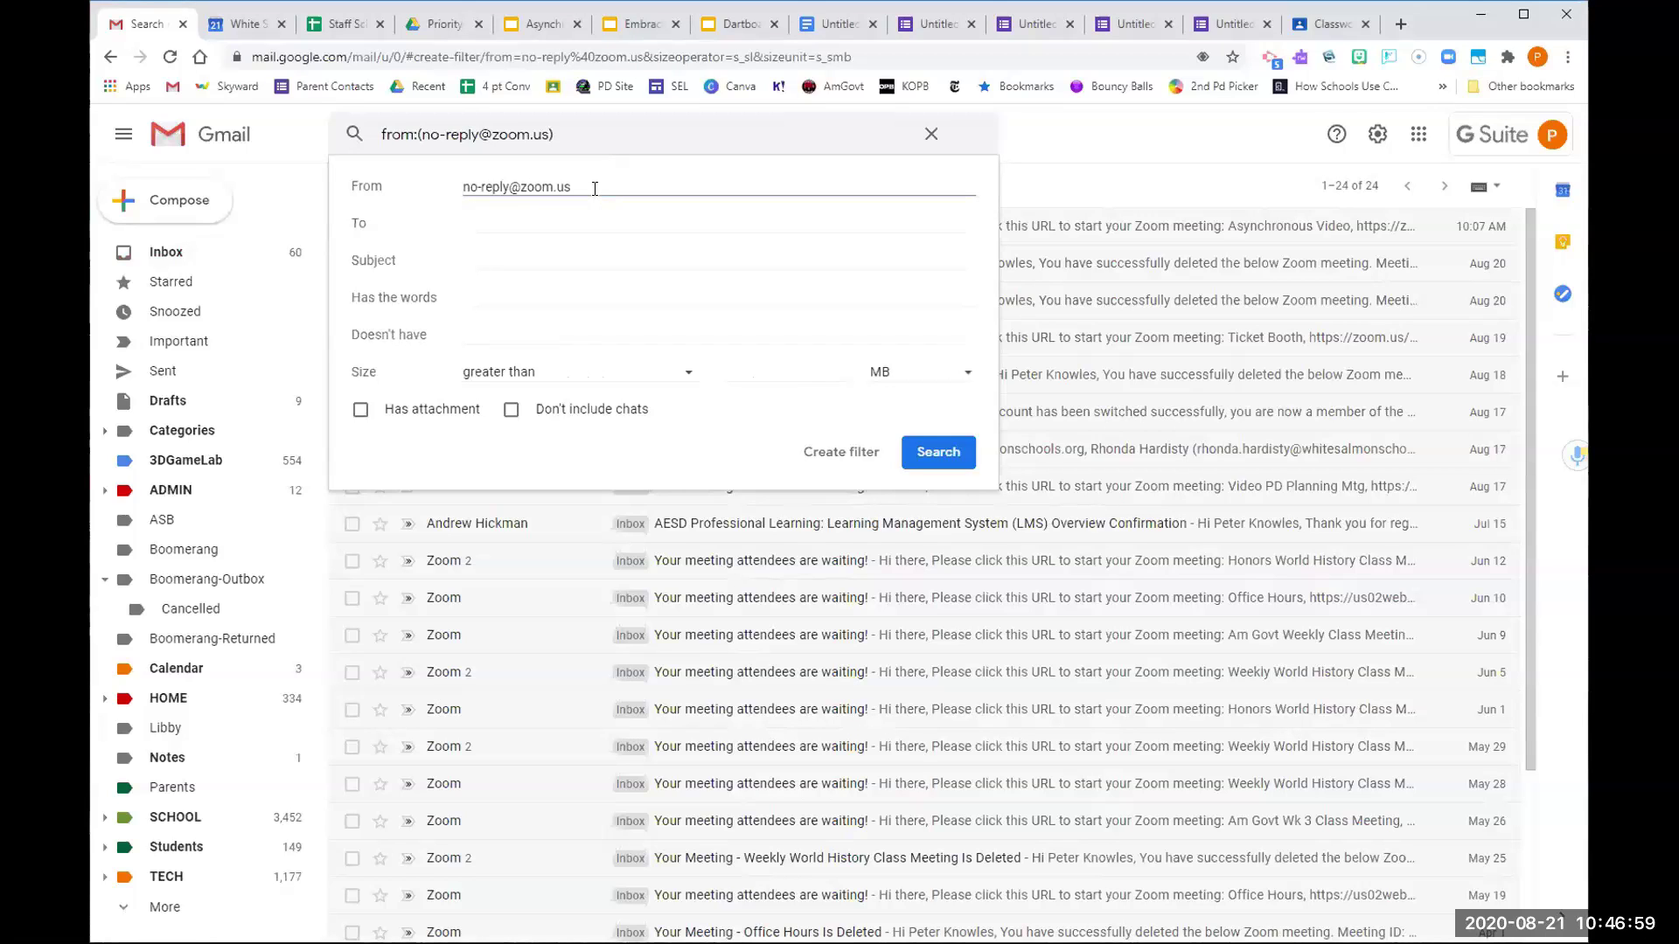
pyautogui.click(565, 298)
pyautogui.write('attendees')
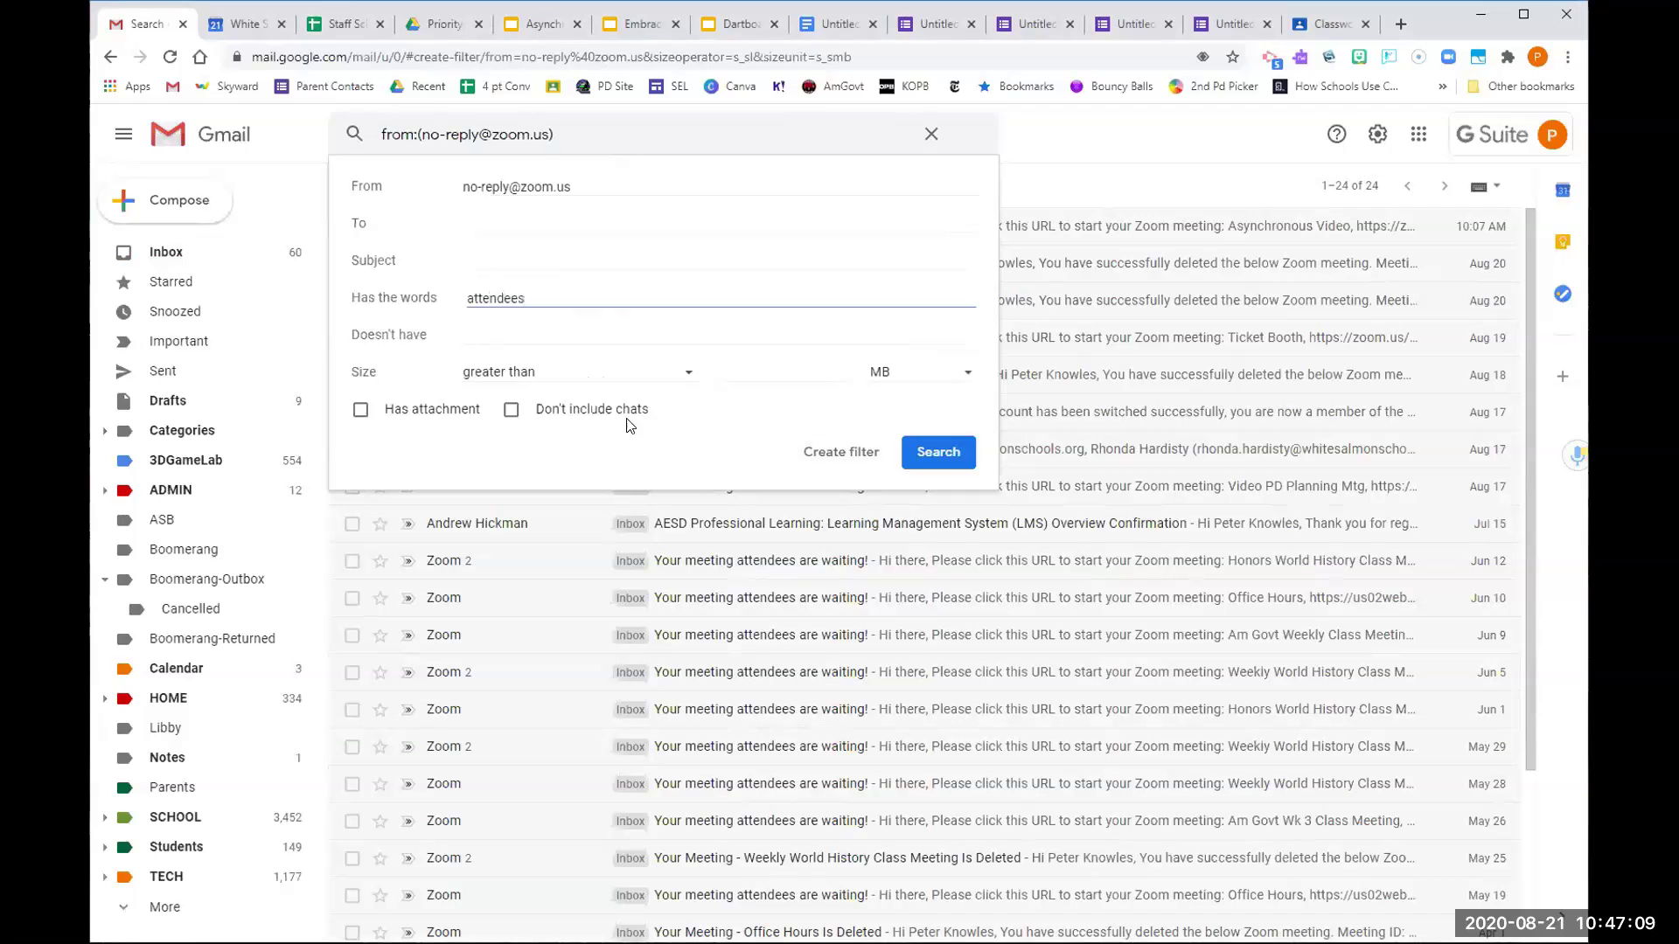
# Replace the filter's words criterion 'attendees' with 'unsubscribe'
pyautogui.click(580, 189)
pyautogui.moveTo(581, 189); pyautogui.dragTo(438, 199)
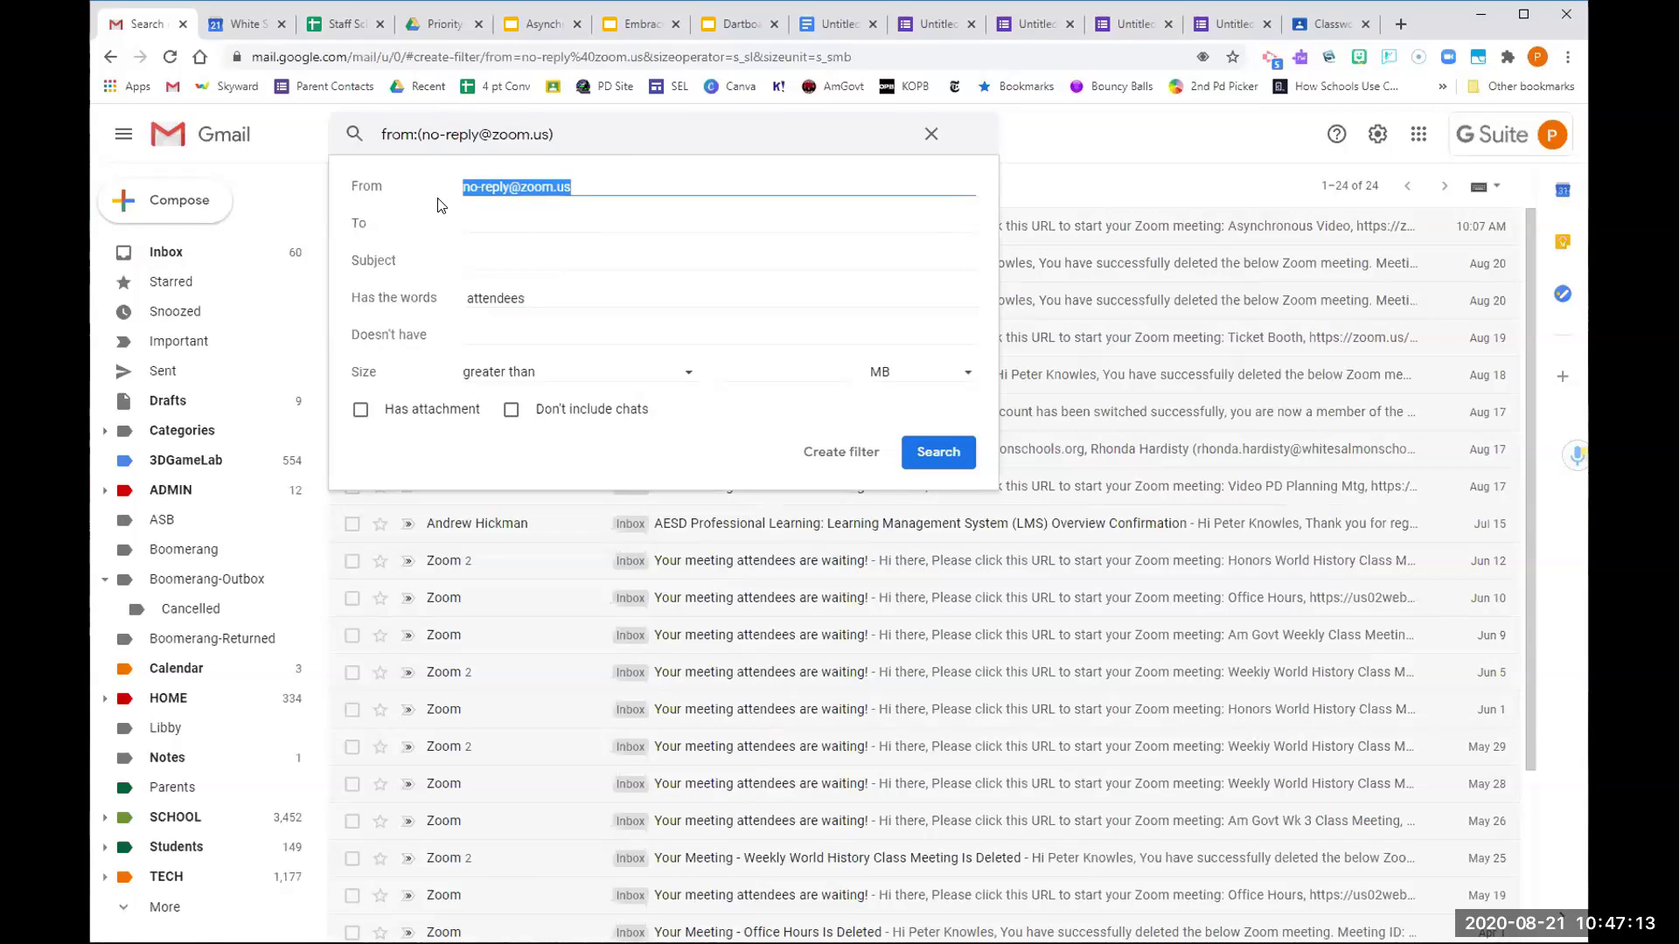
pyautogui.moveTo(539, 292); pyautogui.dragTo(452, 307)
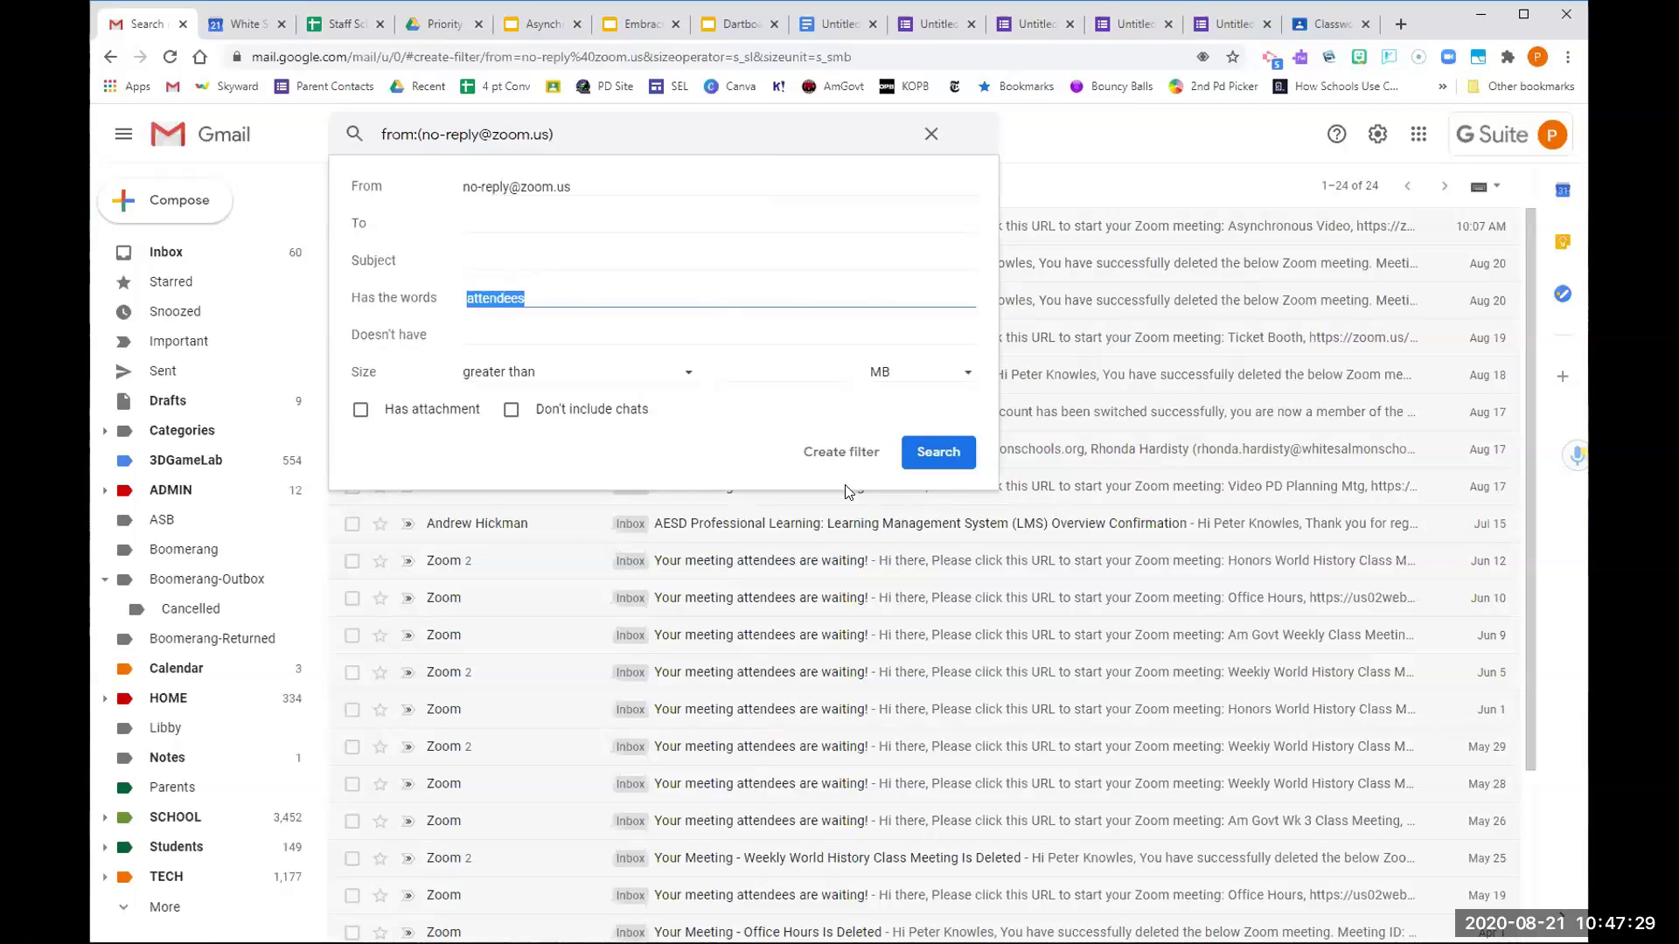
pyautogui.write('unsu')
pyautogui.press('BackSpace')
pyautogui.write('cribe')
# Clear the sender address, run the test search for 'unsubscribe', and return to the inbox
pyautogui.moveTo(586, 189); pyautogui.dragTo(414, 209)
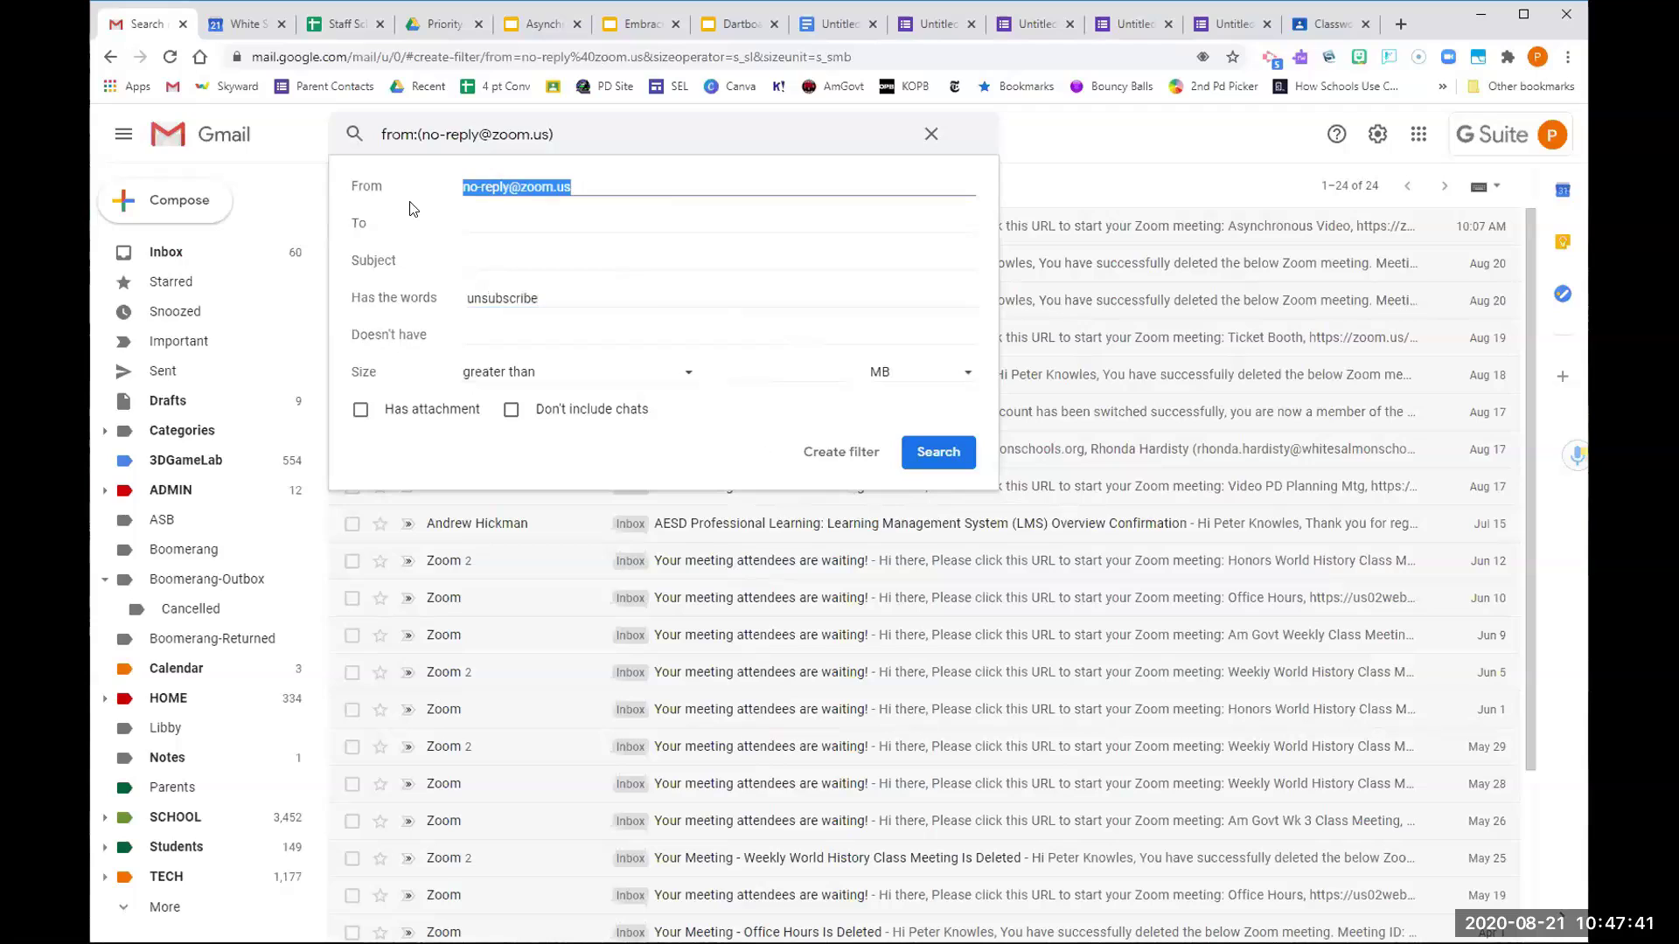
pyautogui.press('BackSpace')
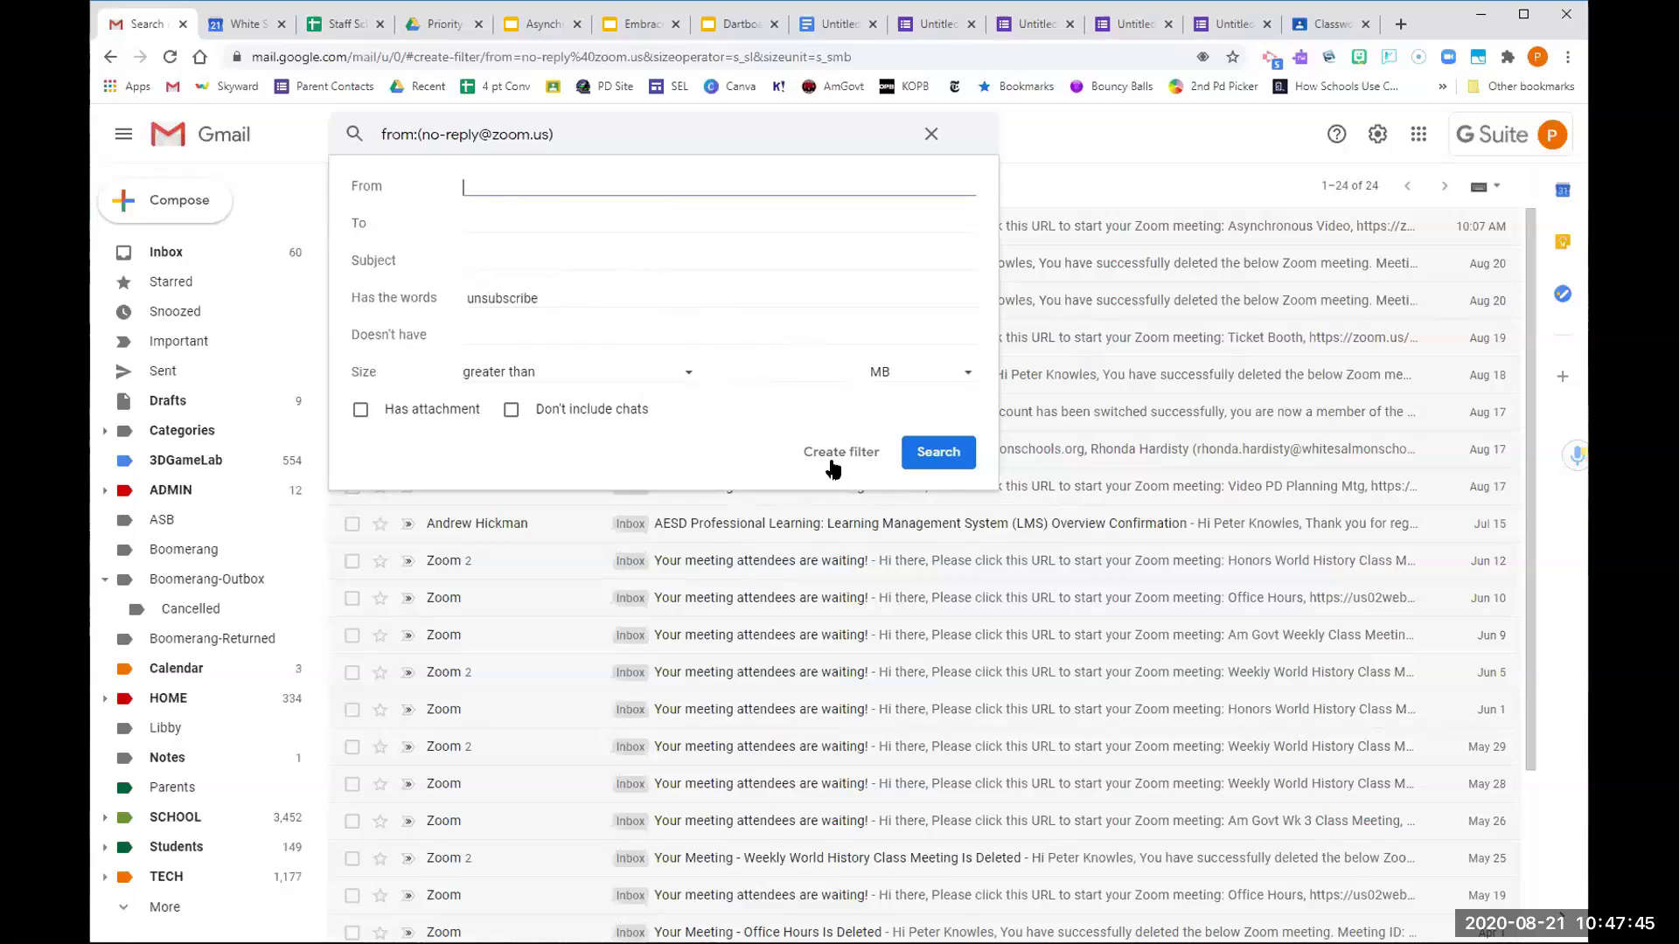
pyautogui.click(922, 463)
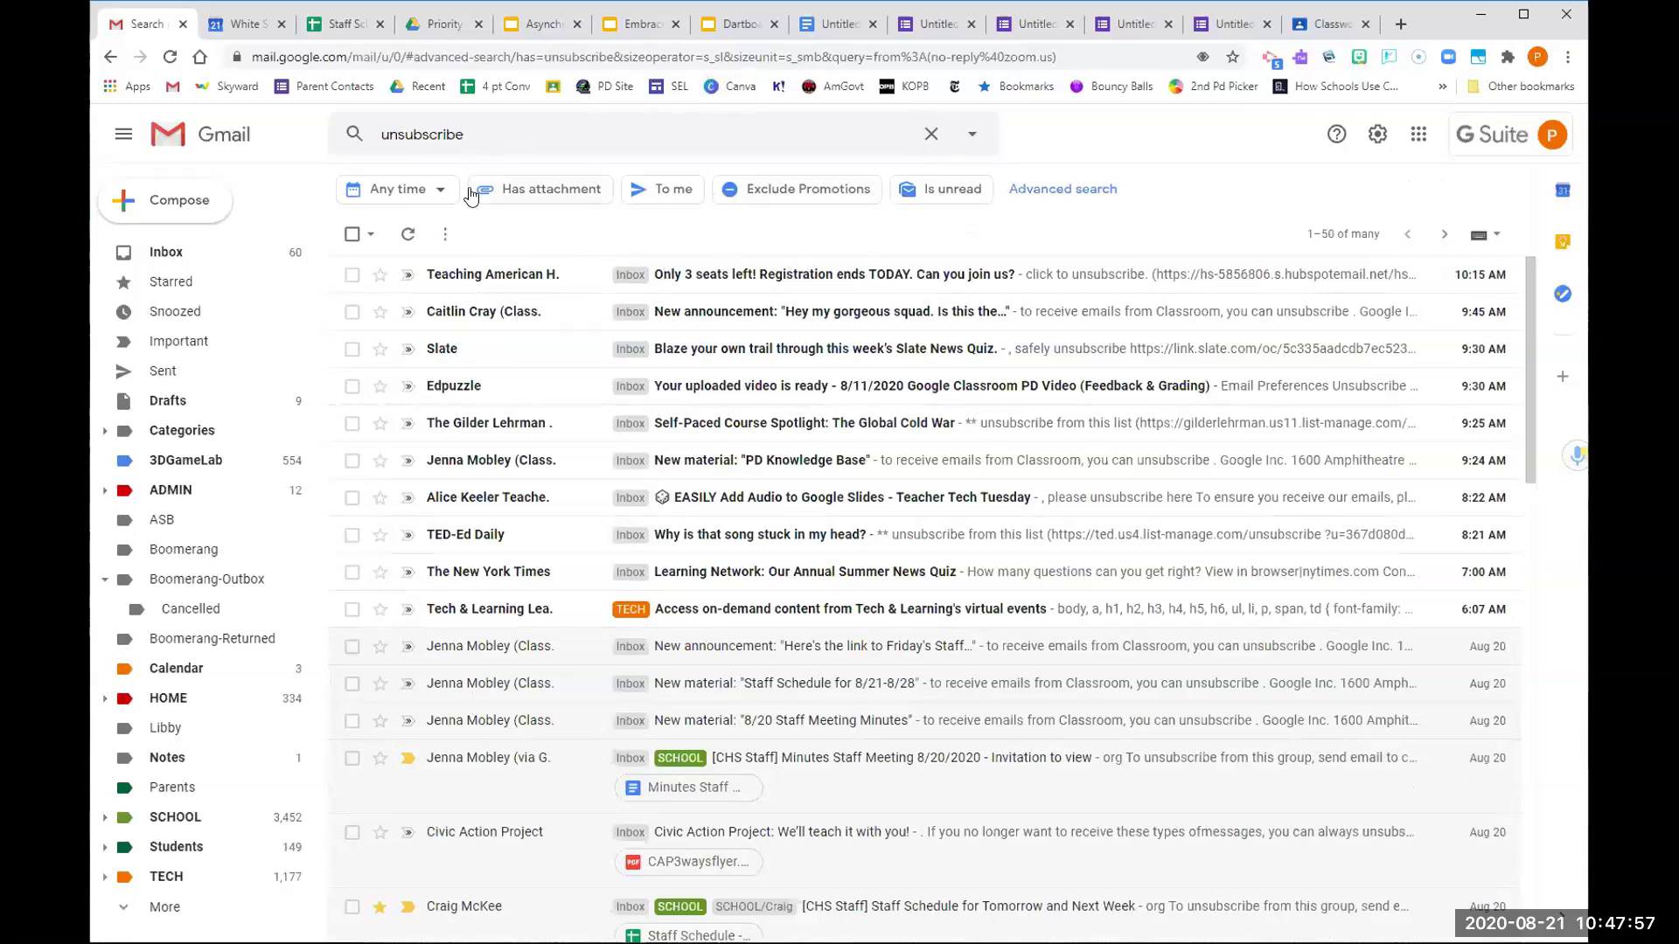
pyautogui.click(166, 252)
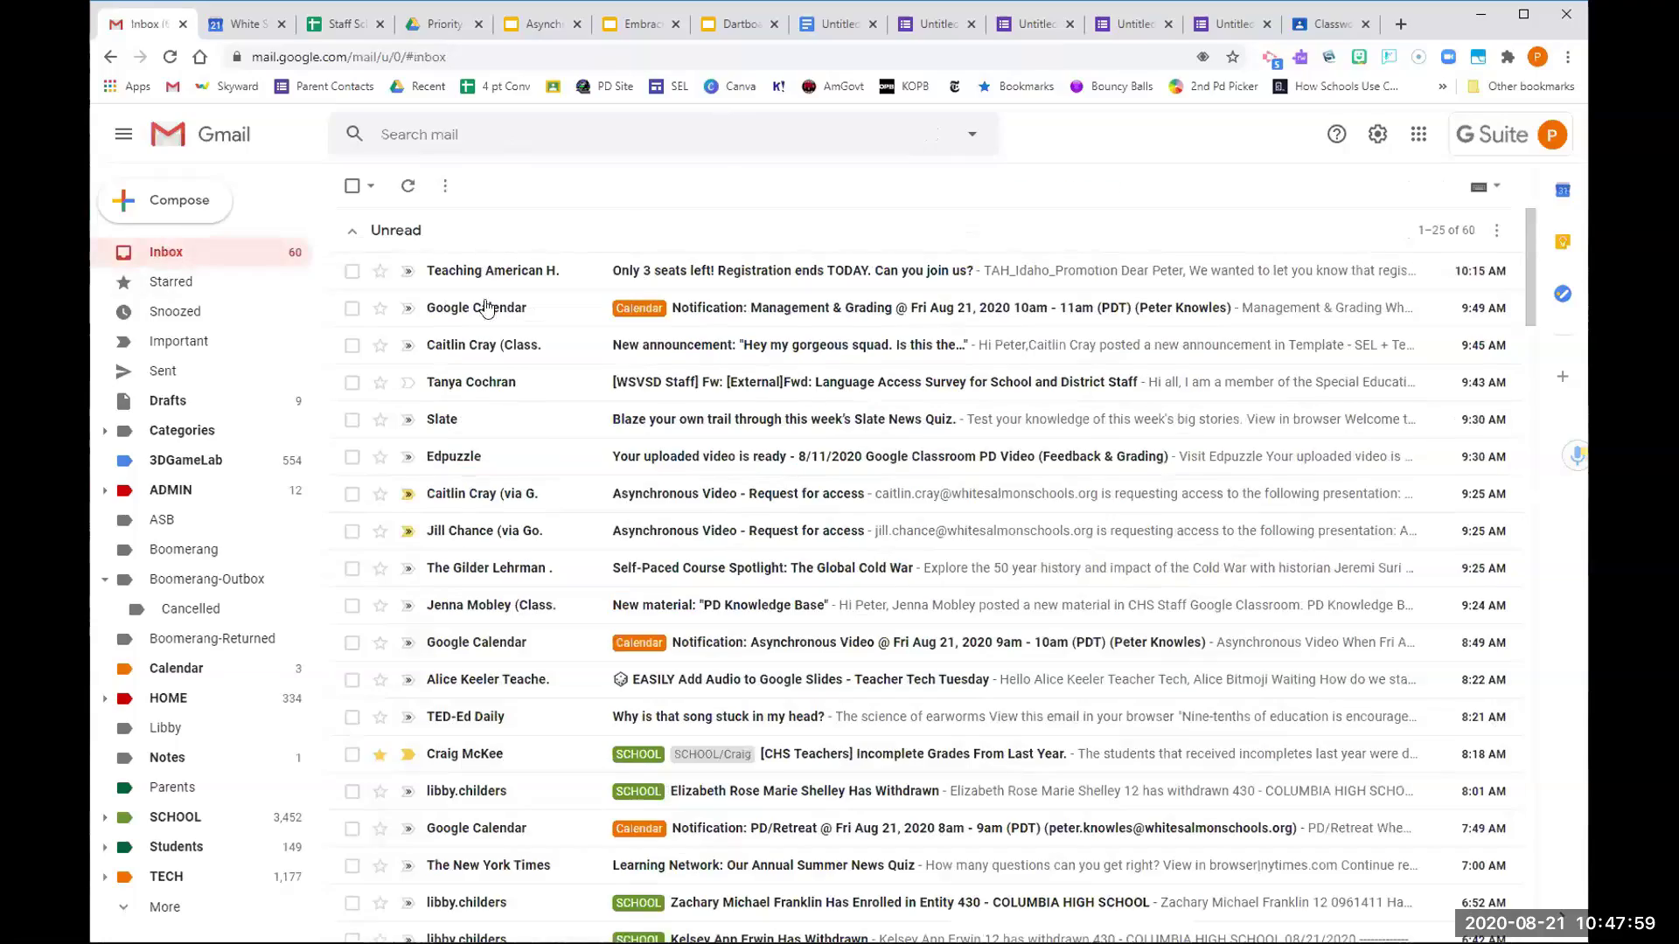
# Search mail for 'zoom' and open the 'Your meeting attendees are waiting!' conversation
pyautogui.scroll(-3, 546, 442)
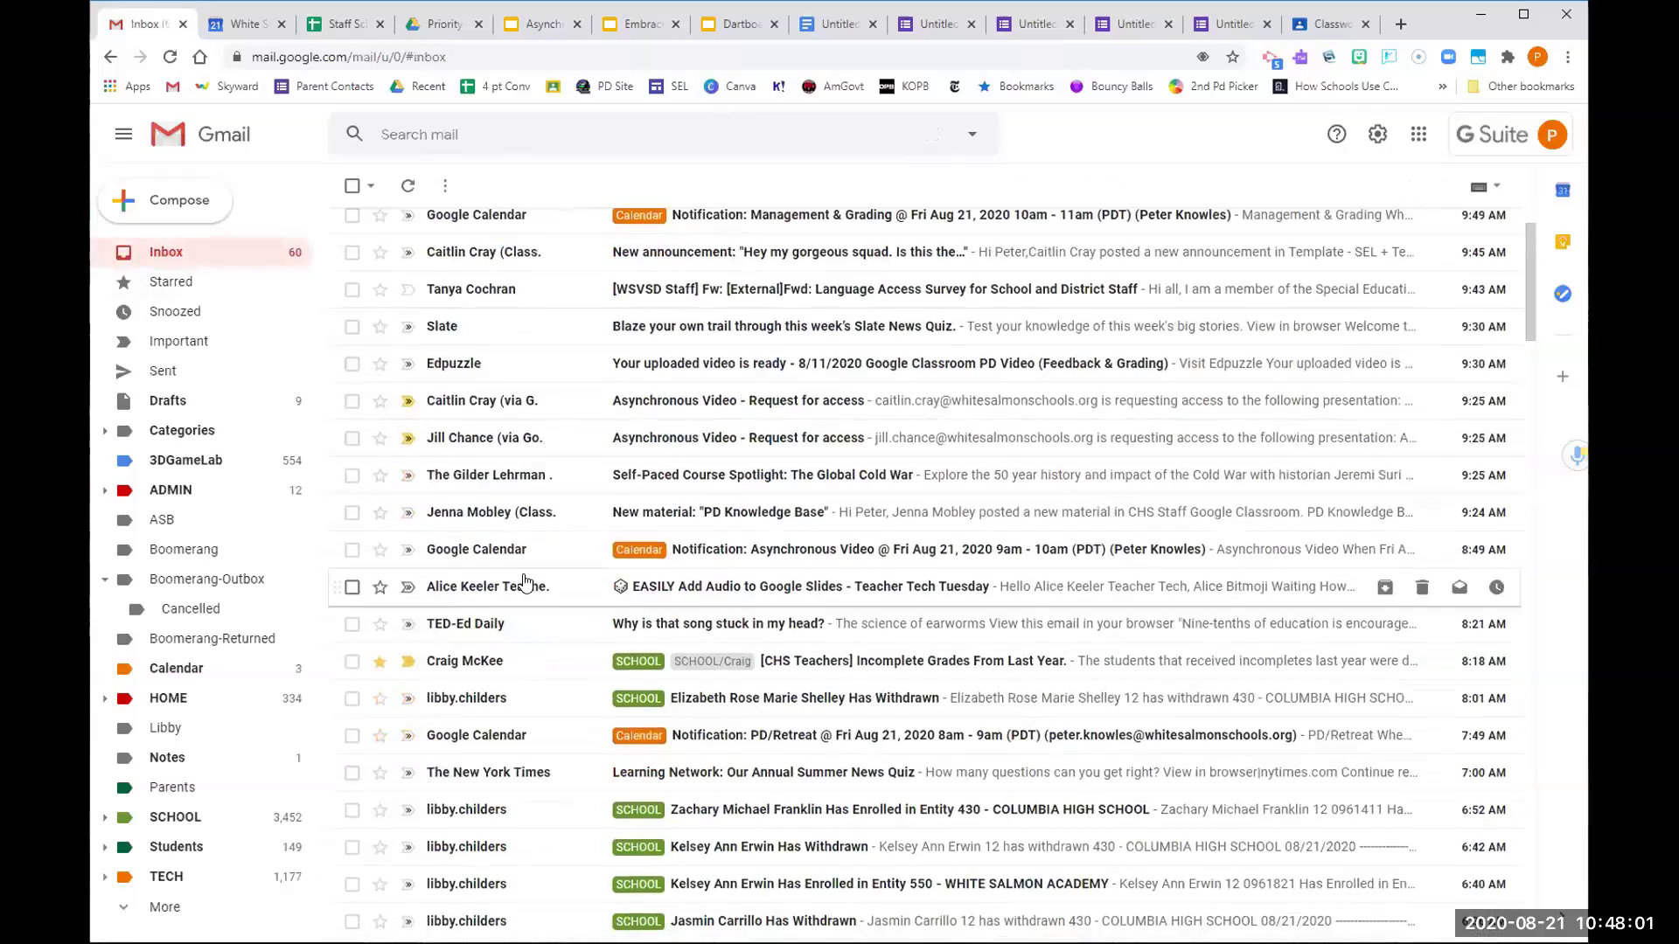
pyautogui.scroll(-3, 525, 581)
pyautogui.scroll(6, 530, 570)
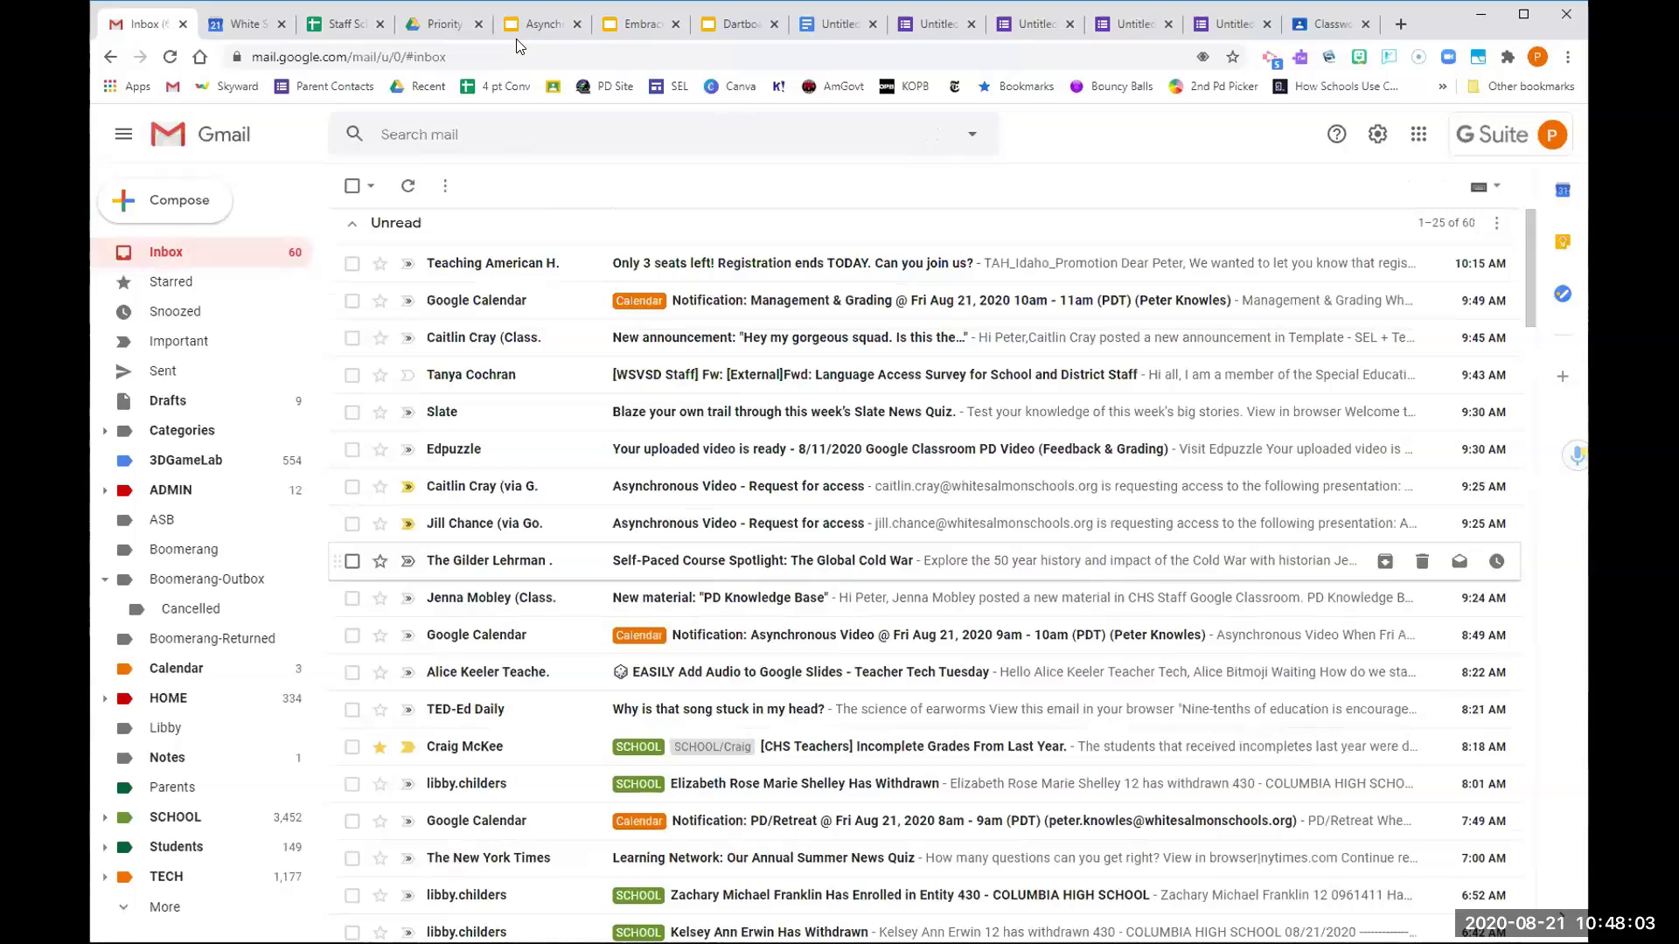
pyautogui.click(486, 134)
pyautogui.write('aoom')
pyautogui.press('Return')
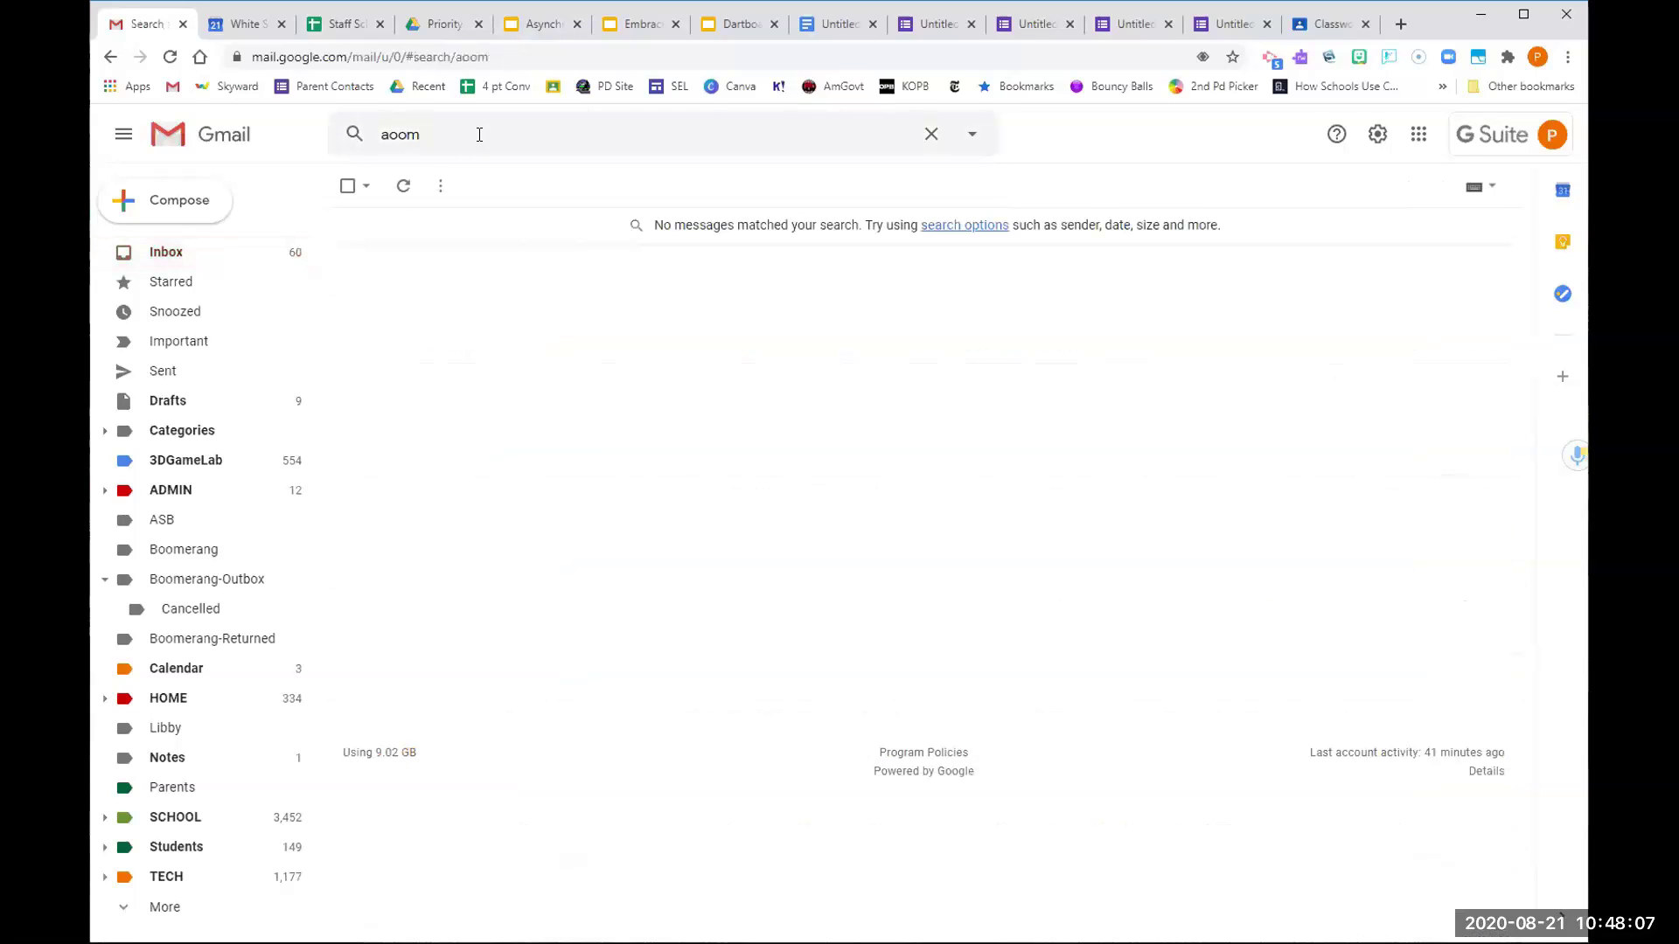
pyautogui.click(480, 134)
pyautogui.moveTo(479, 134); pyautogui.dragTo(332, 138)
pyautogui.write('zo')
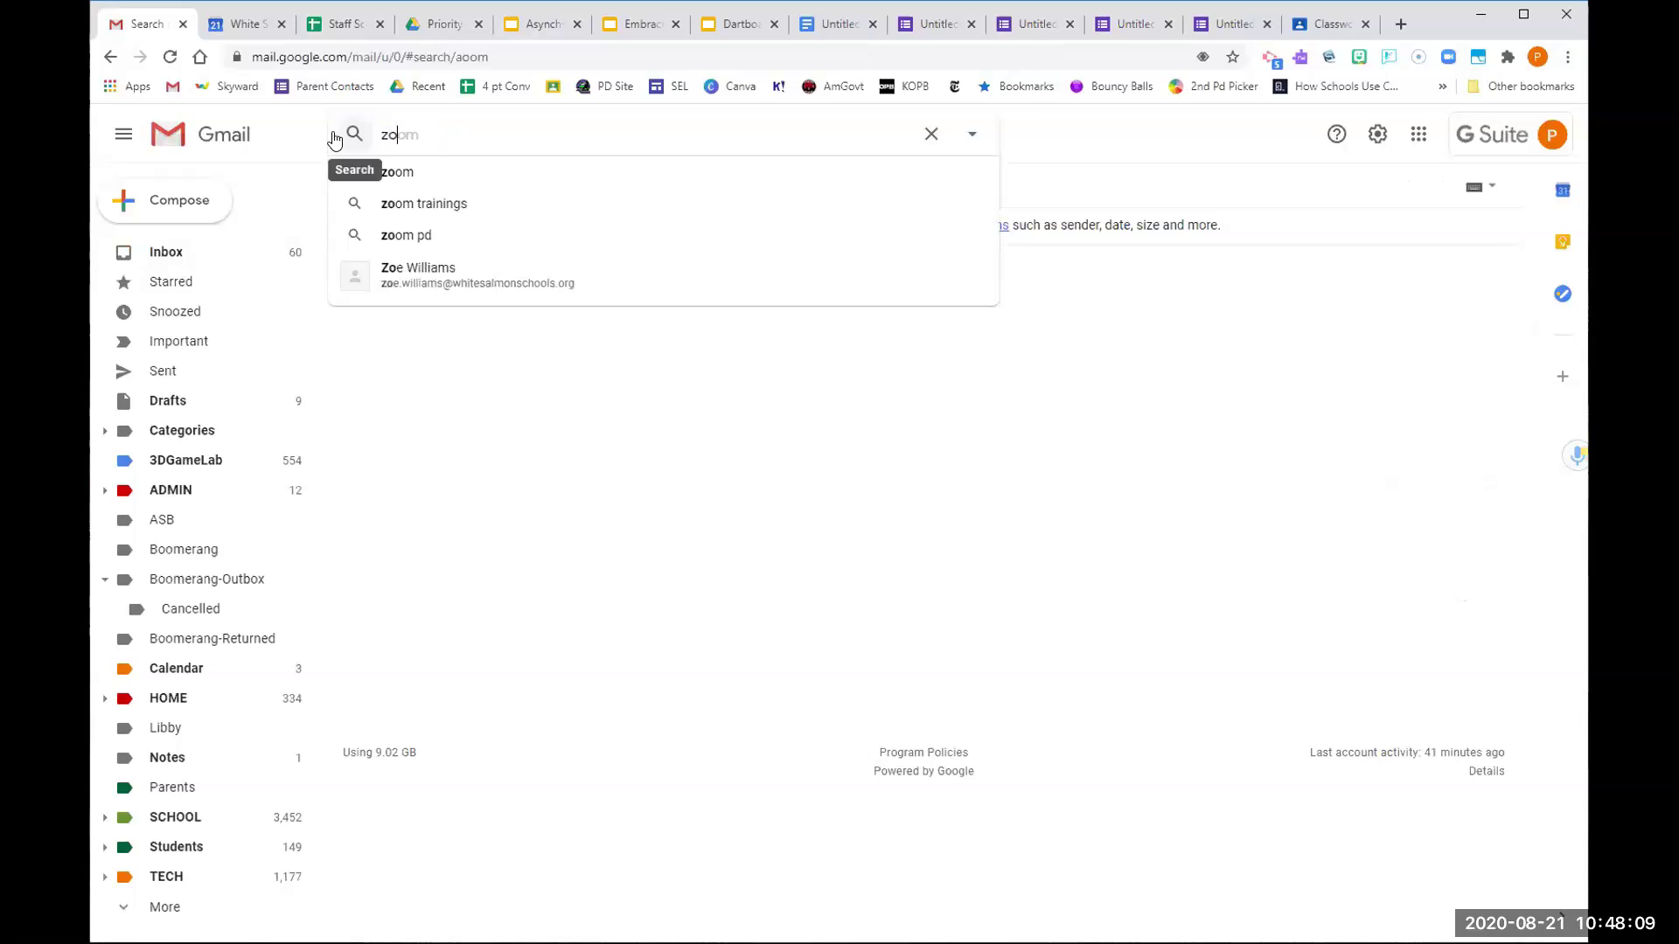
pyautogui.write('om')
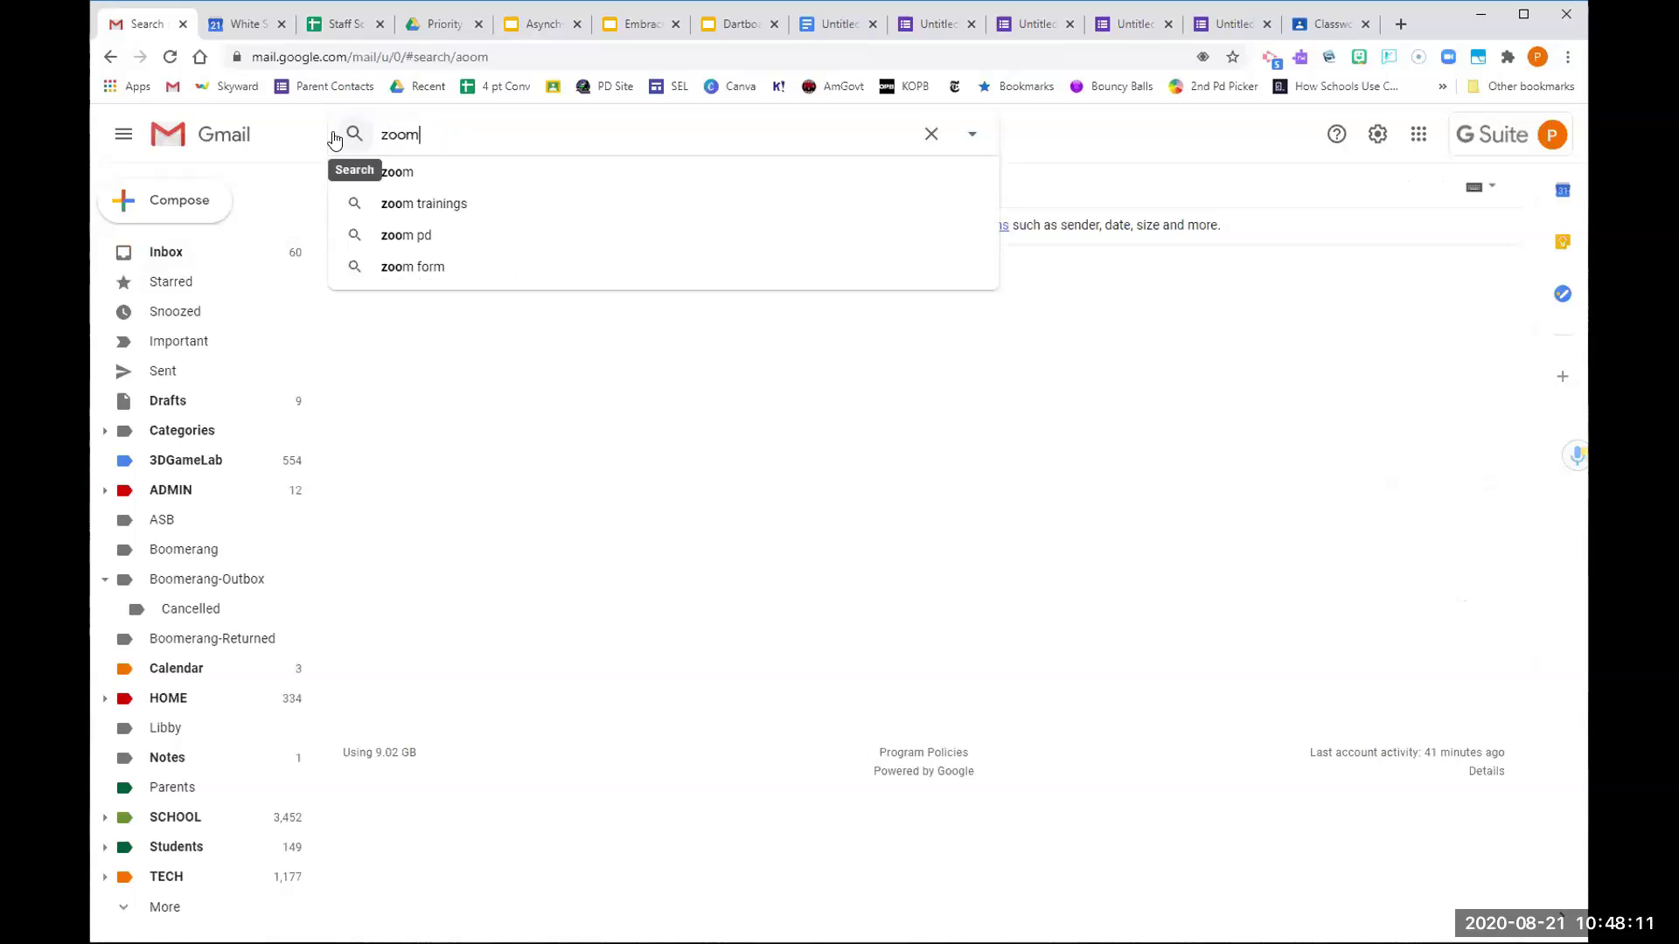
pyautogui.click(334, 138)
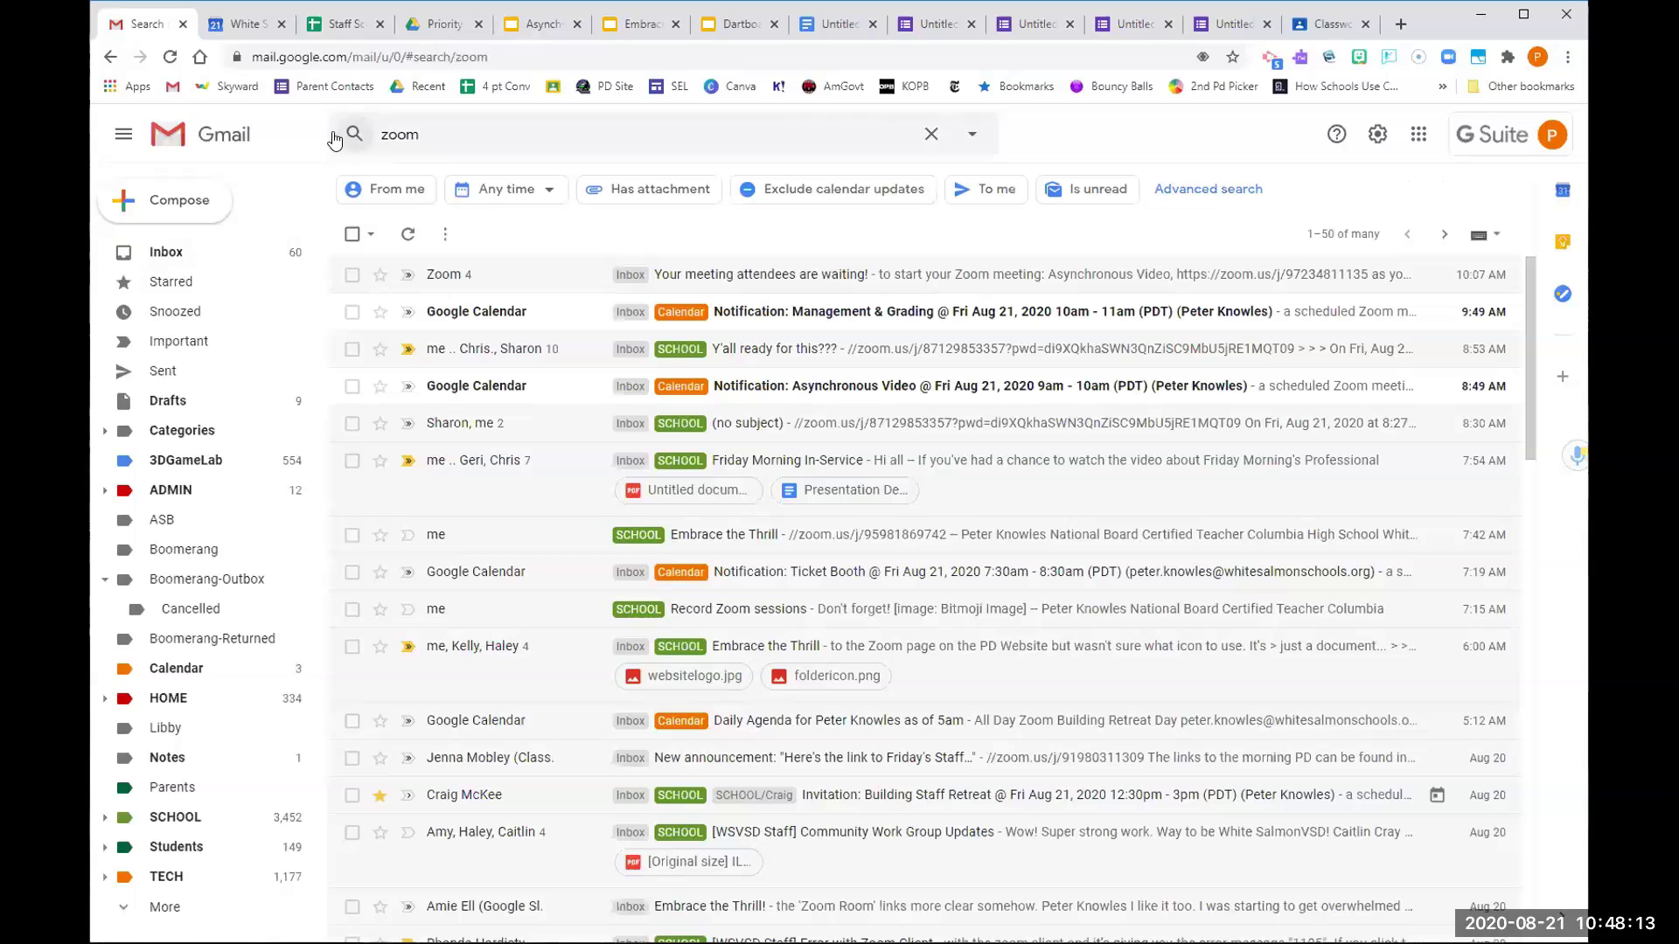
pyautogui.click(451, 273)
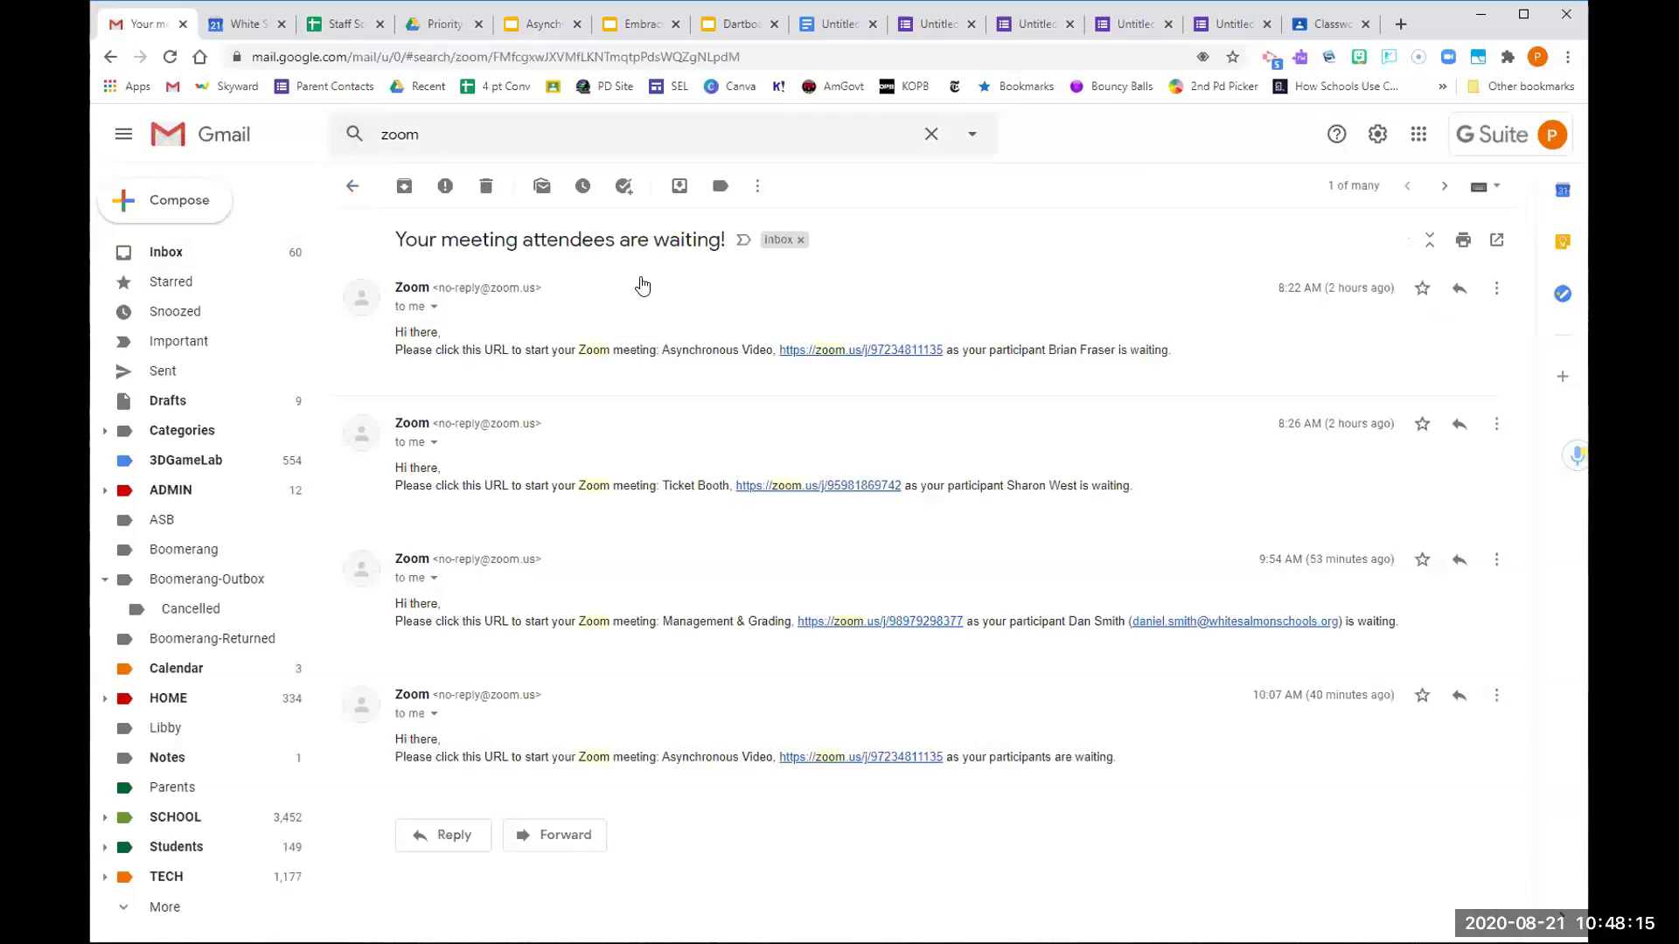
# Filter messages like this Zoom no-reply email and advance to the actions for its 24 matches
pyautogui.click(422, 296)
pyautogui.click(757, 186)
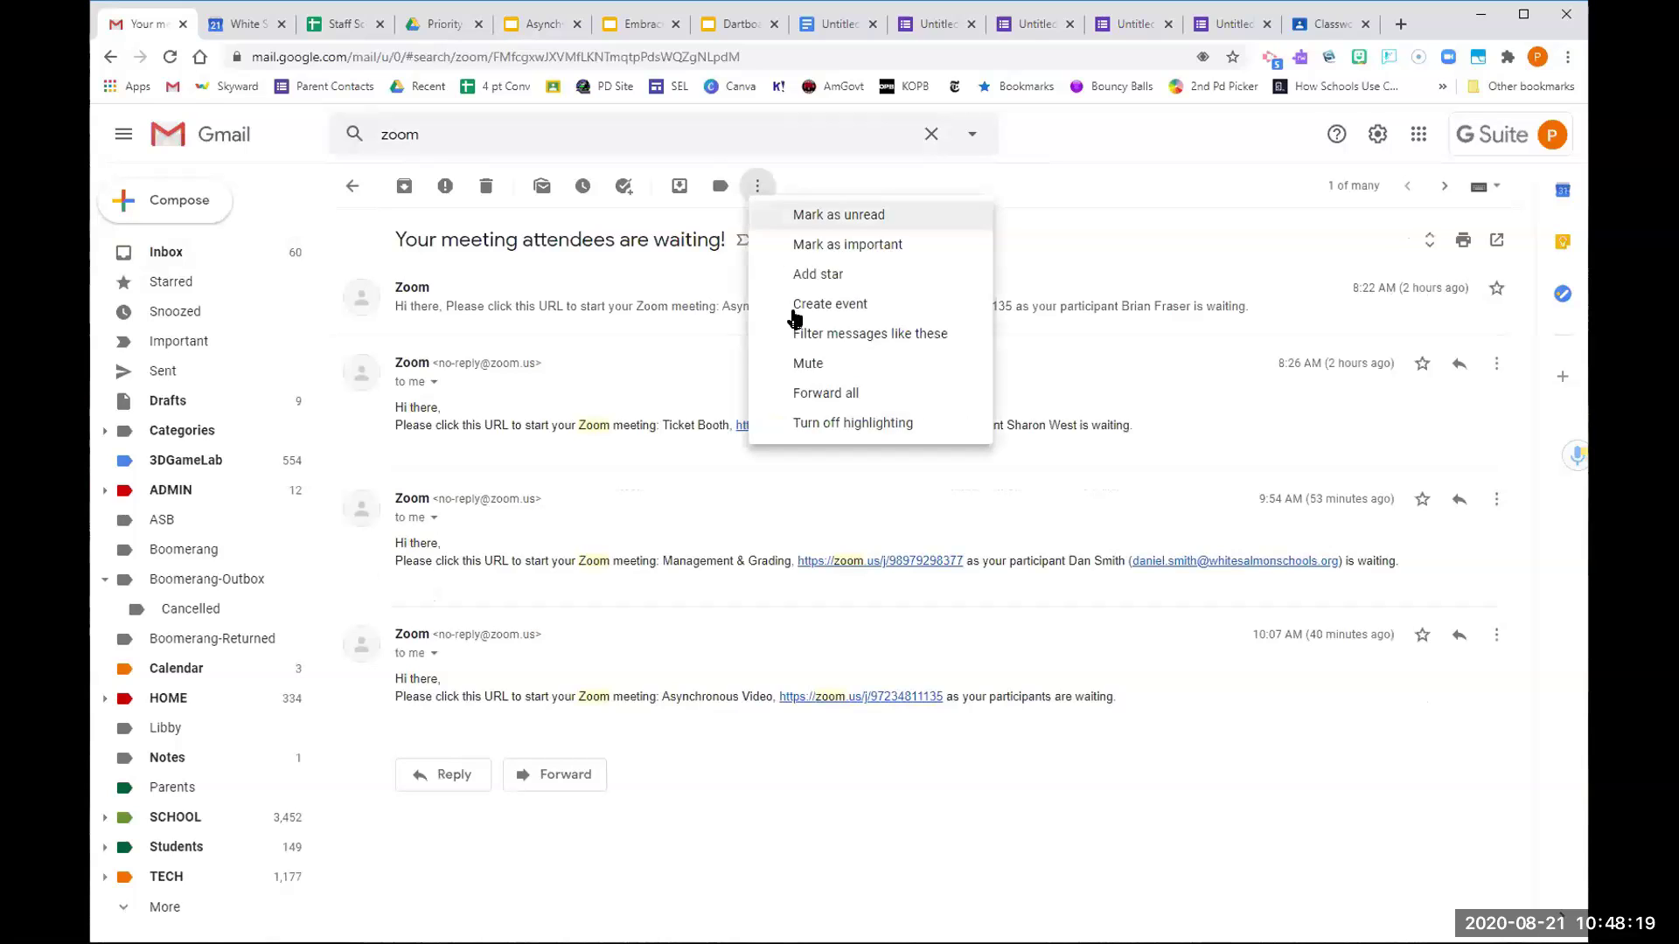
pyautogui.click(760, 332)
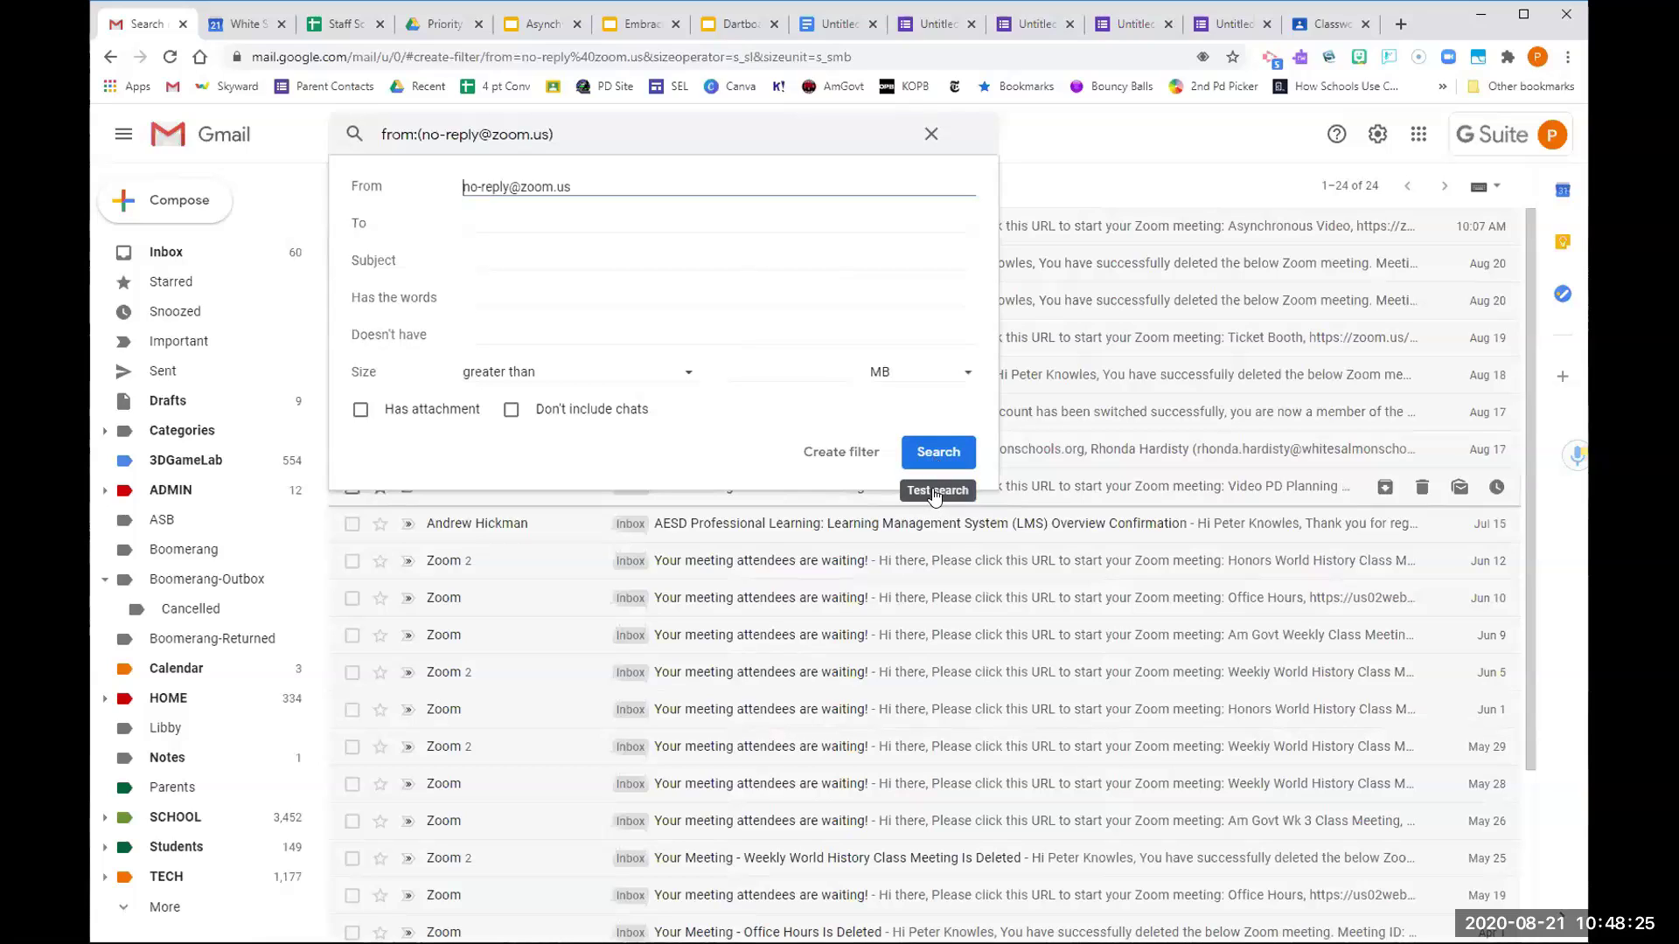
pyautogui.click(853, 467)
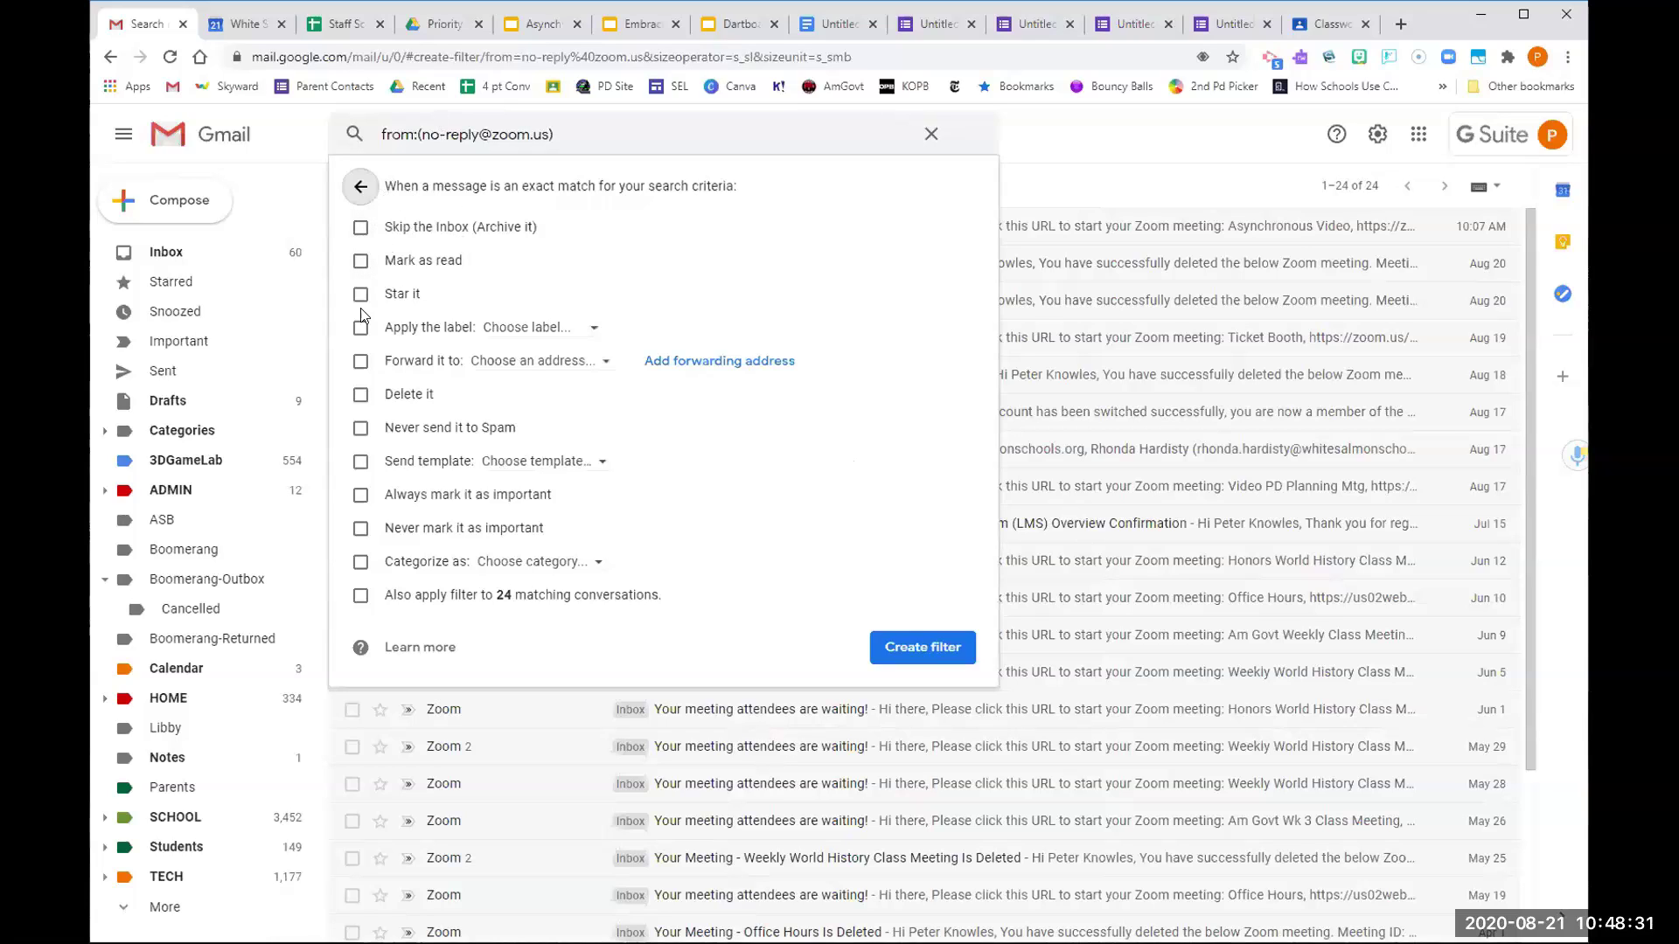
# Create a new 'Zoom' label nested under SCHOOL as the filter's label and apply it to 24 conversations
pyautogui.click(529, 329)
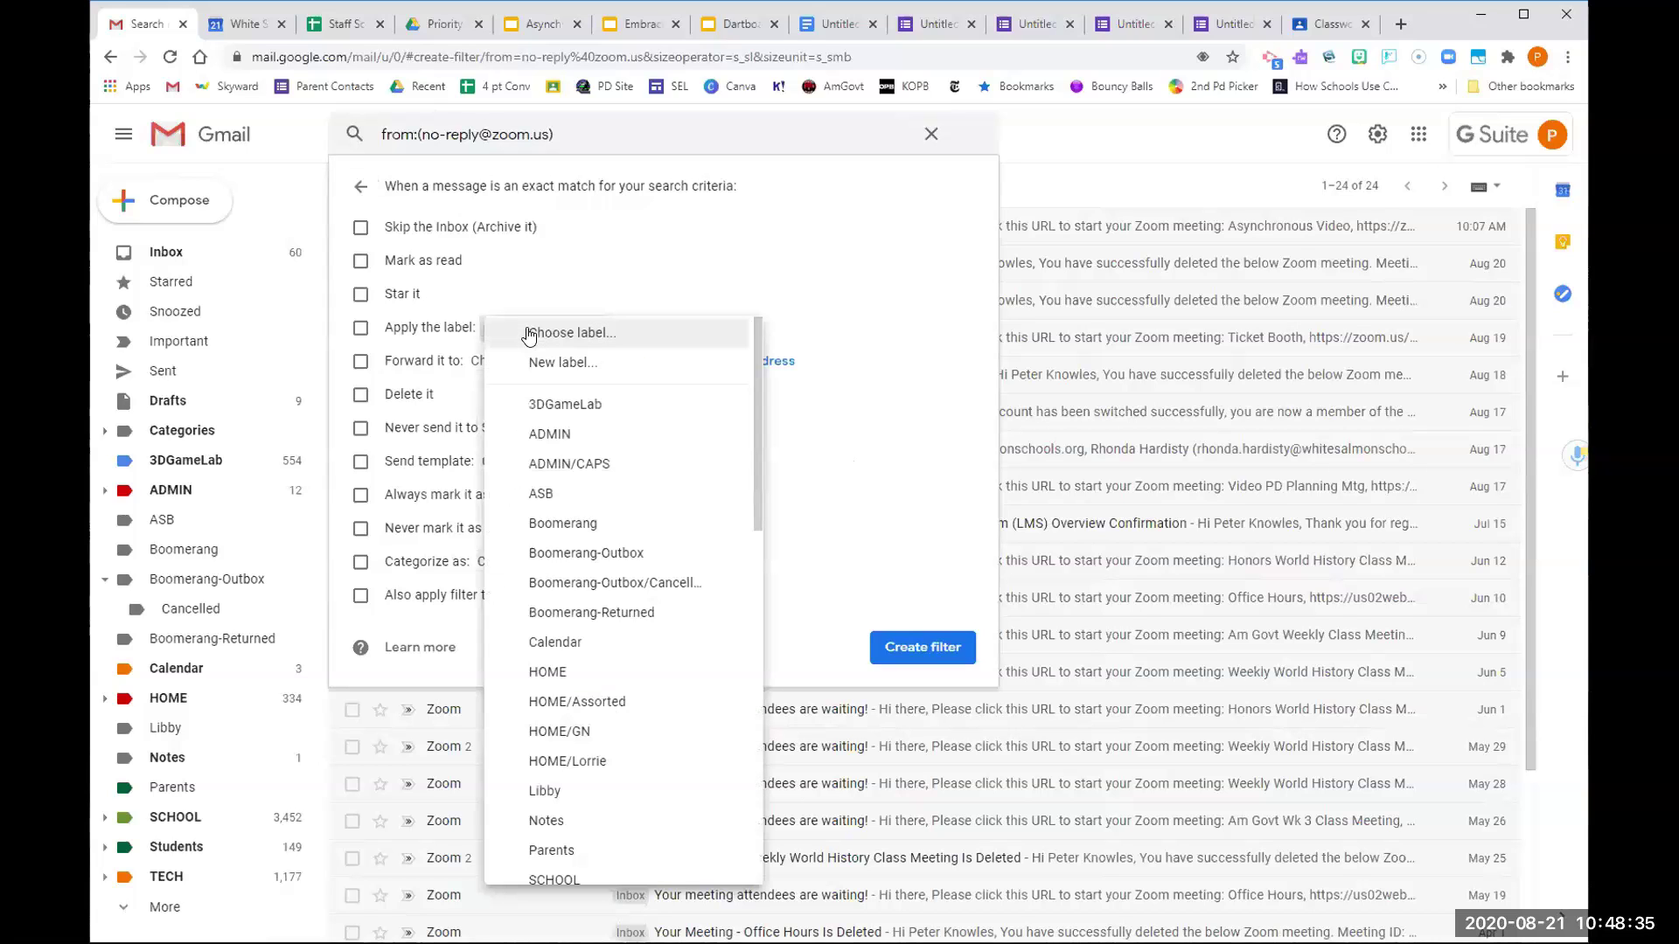
pyautogui.click(530, 362)
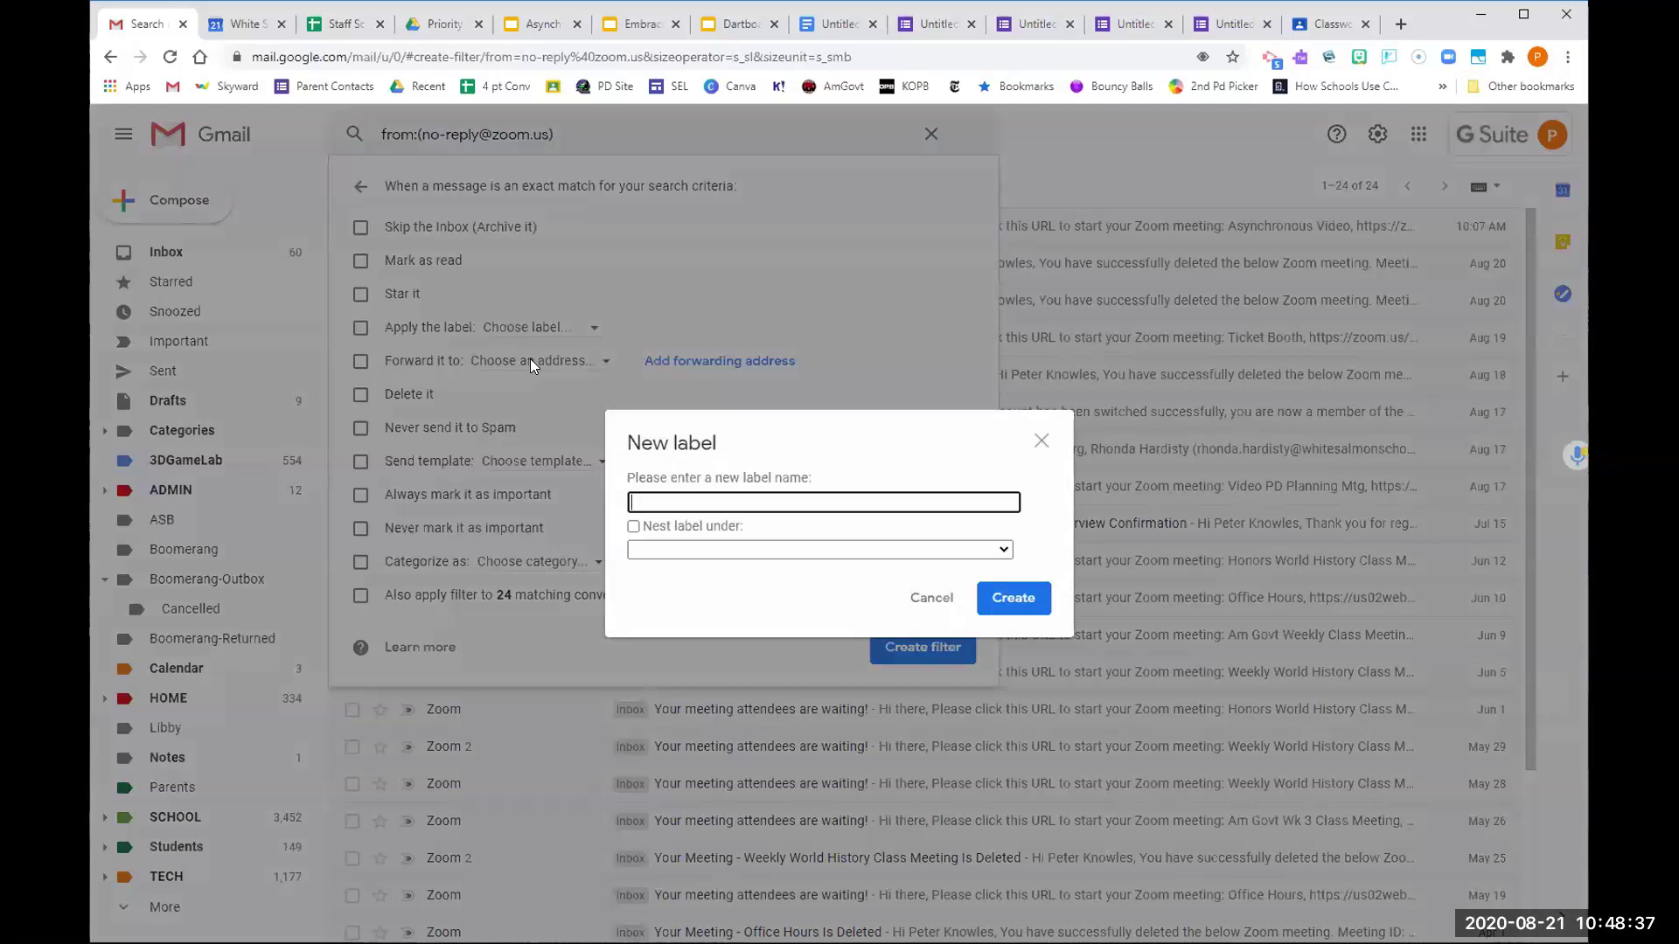
pyautogui.write('Zoom')
pyautogui.click(856, 554)
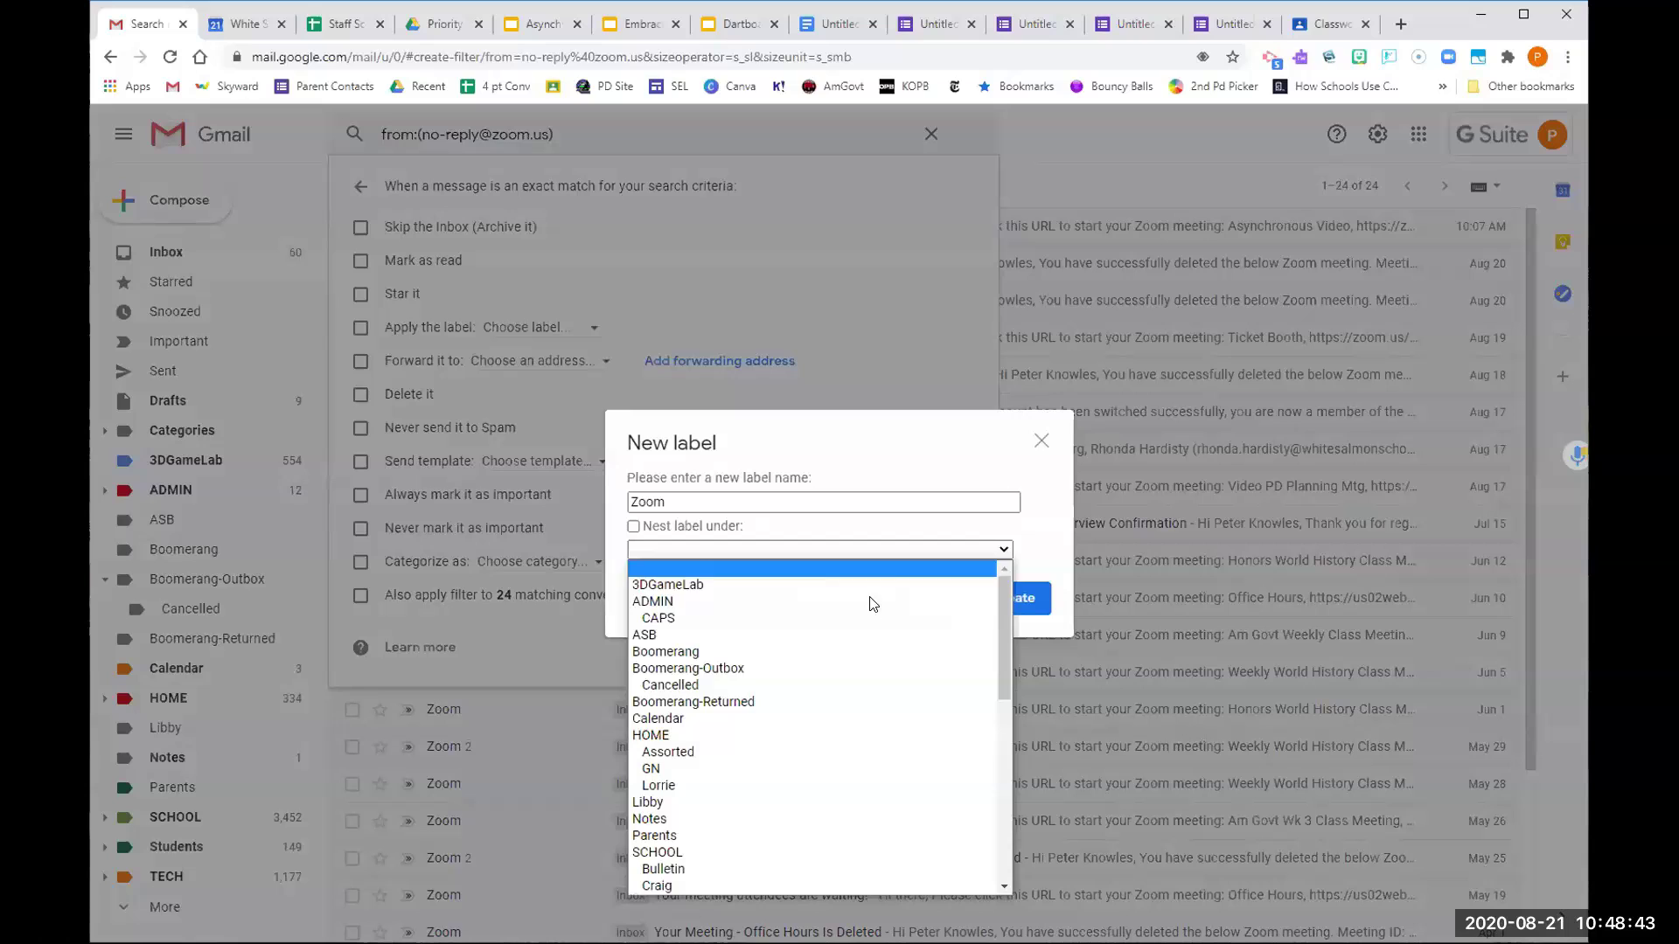
pyautogui.scroll(-2, 781, 745)
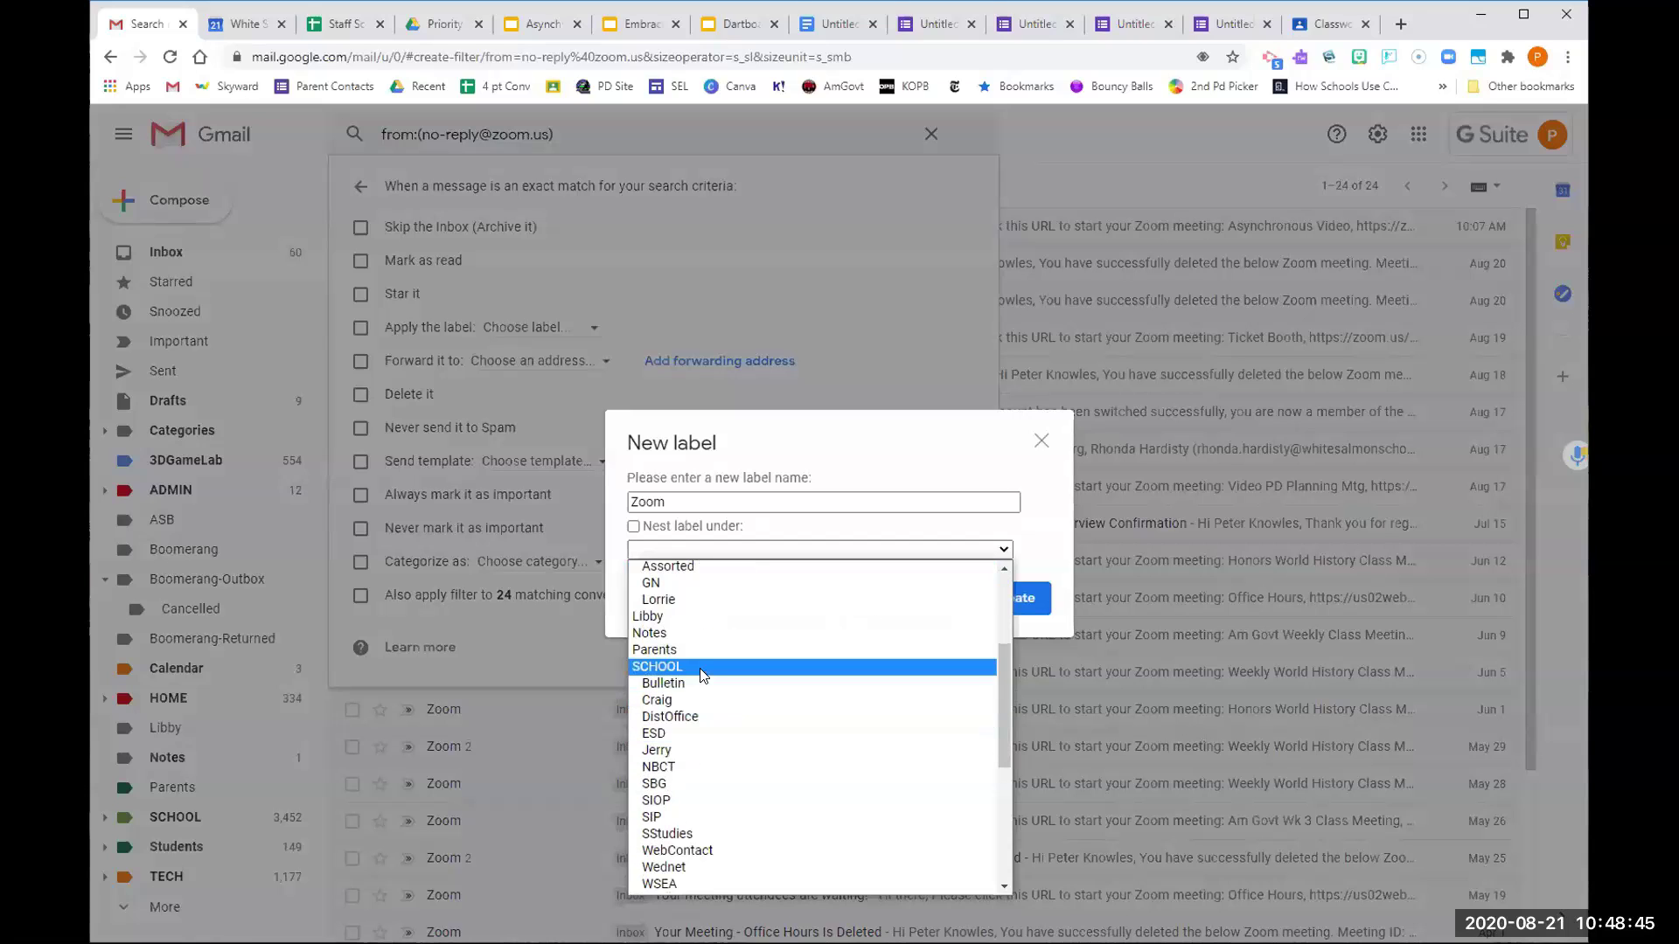
pyautogui.click(699, 569)
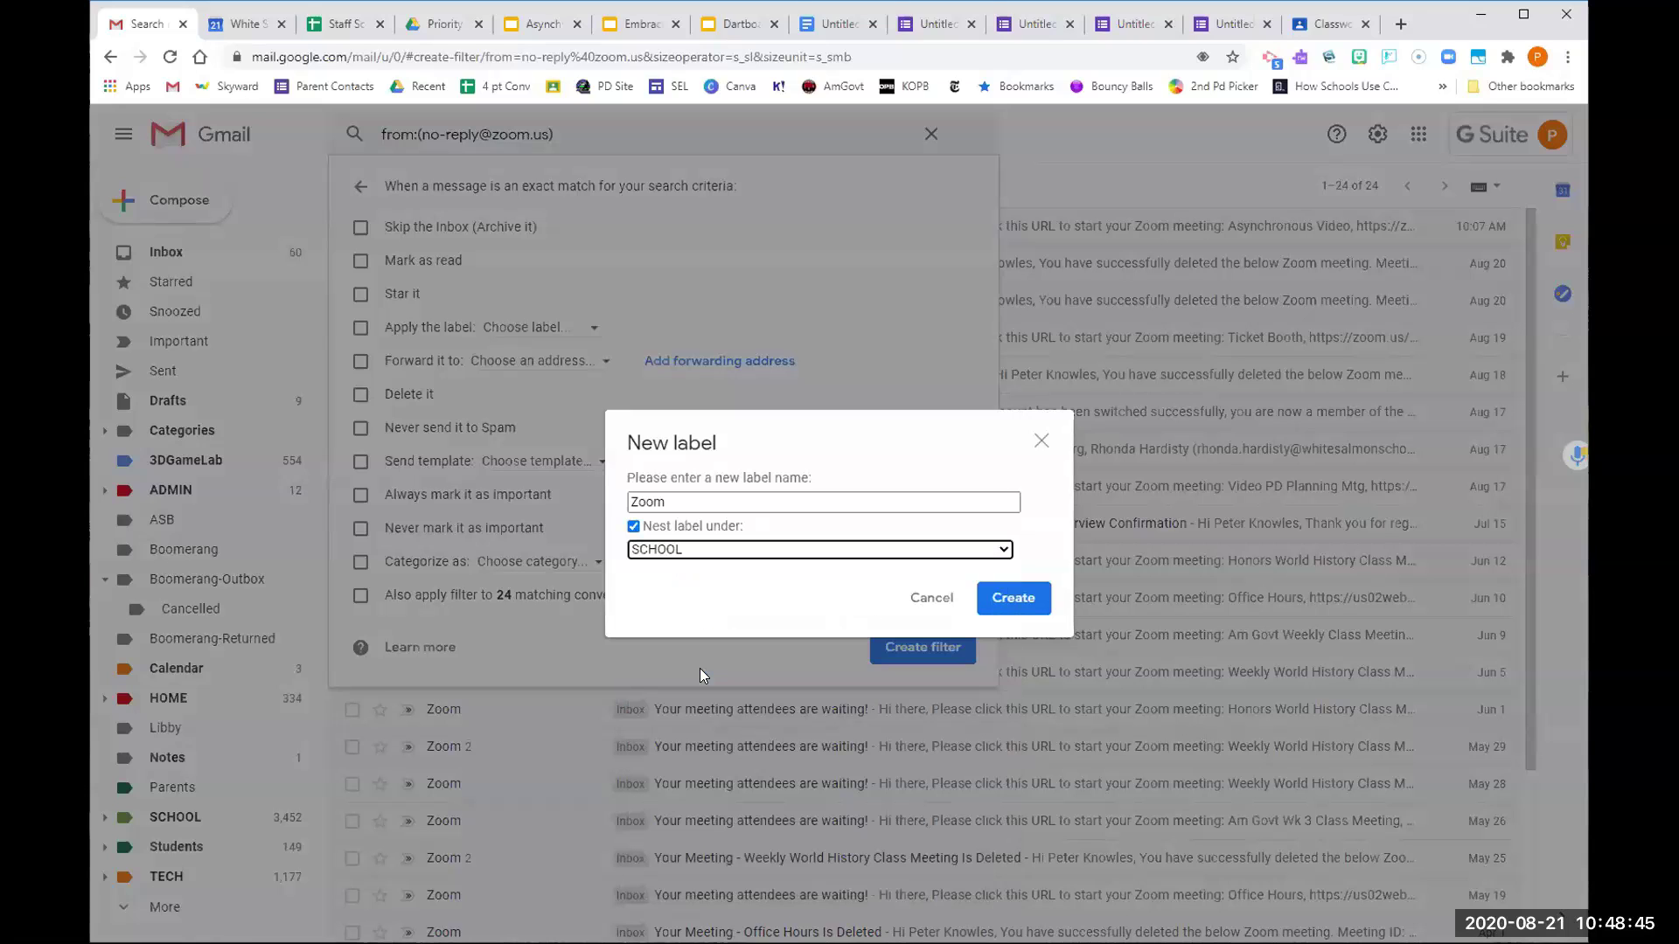
pyautogui.click(1012, 602)
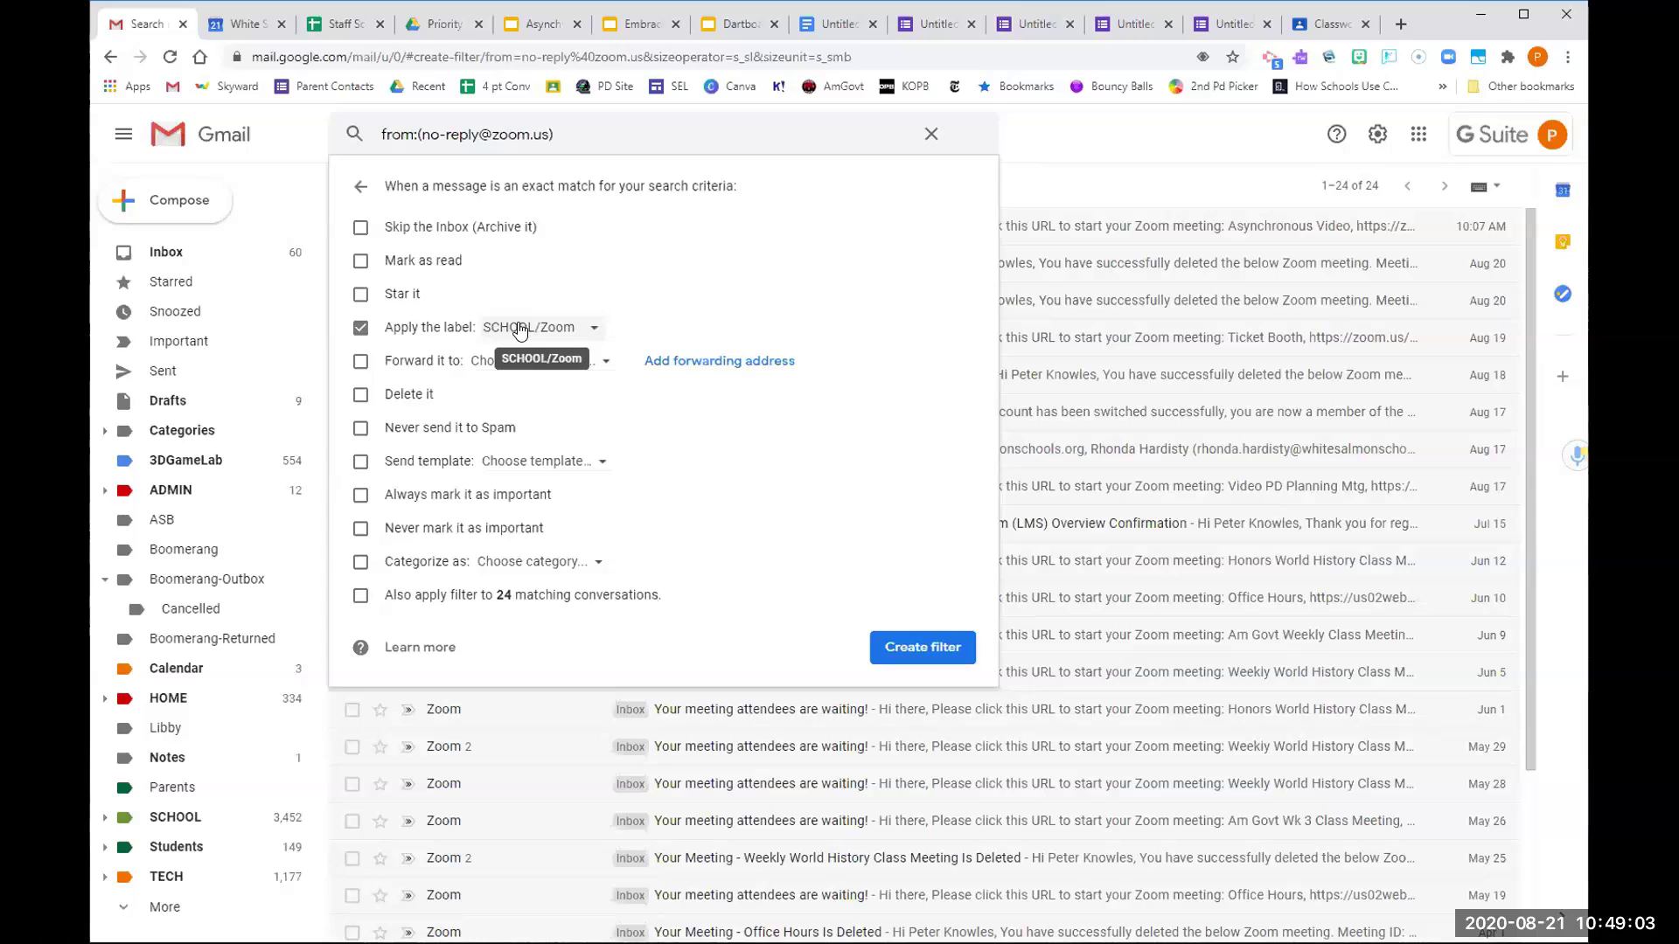
pyautogui.click(360, 596)
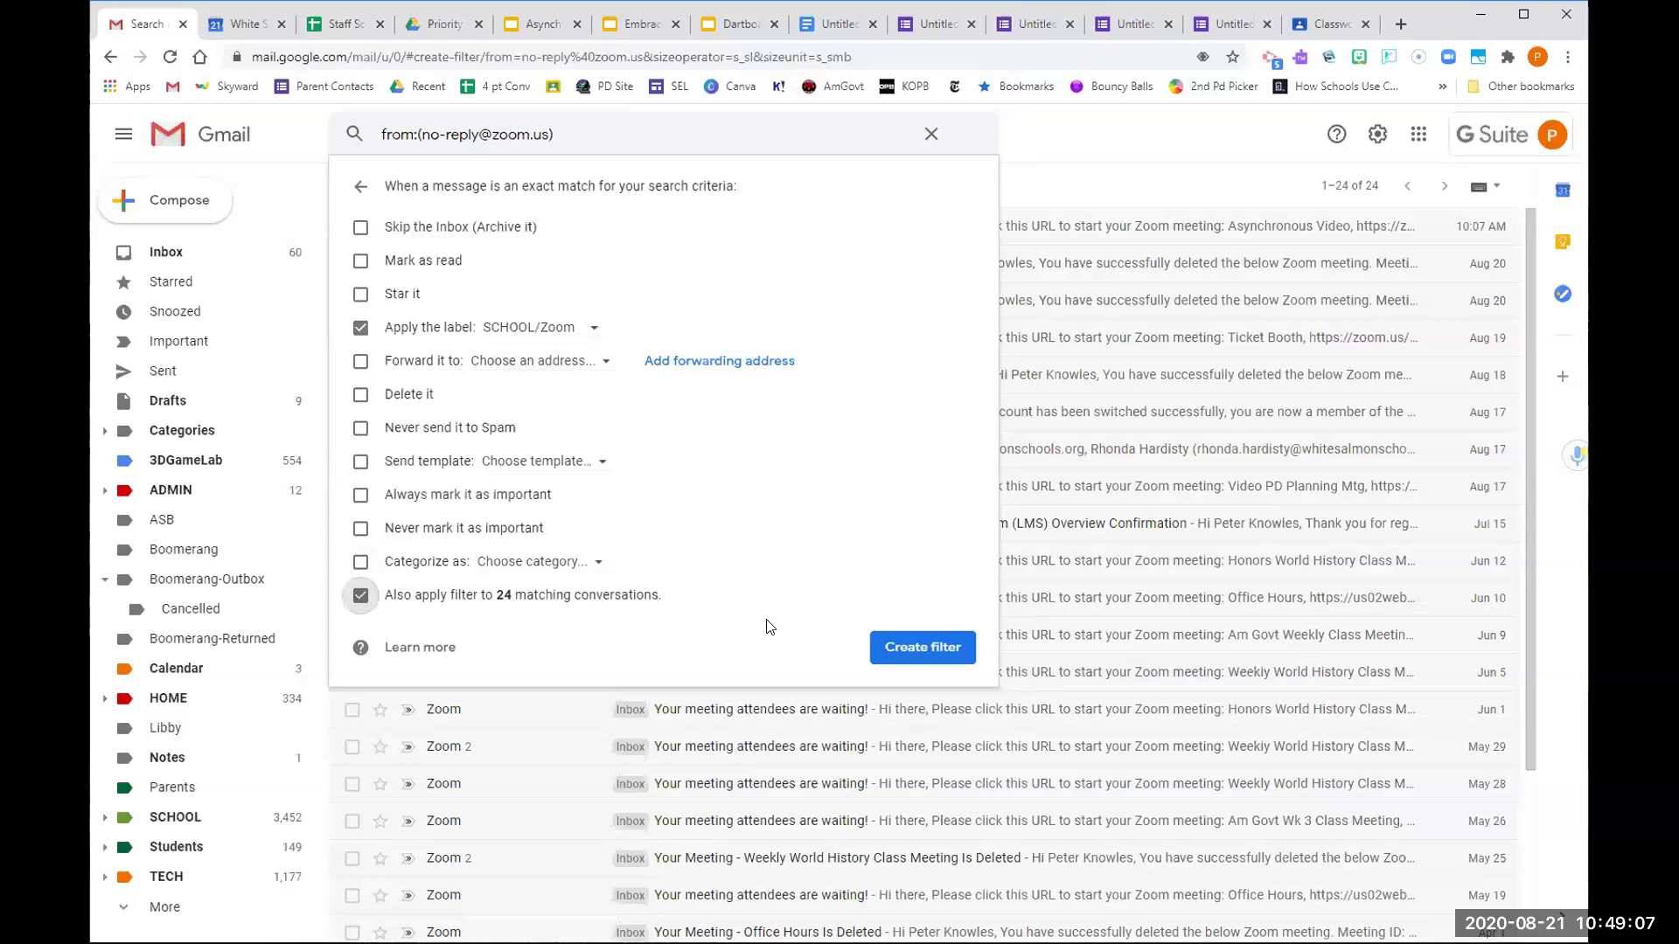
# Save the Zoom filter, then reopen the Zoom meeting-attendees thread from the inbox
pyautogui.click(882, 651)
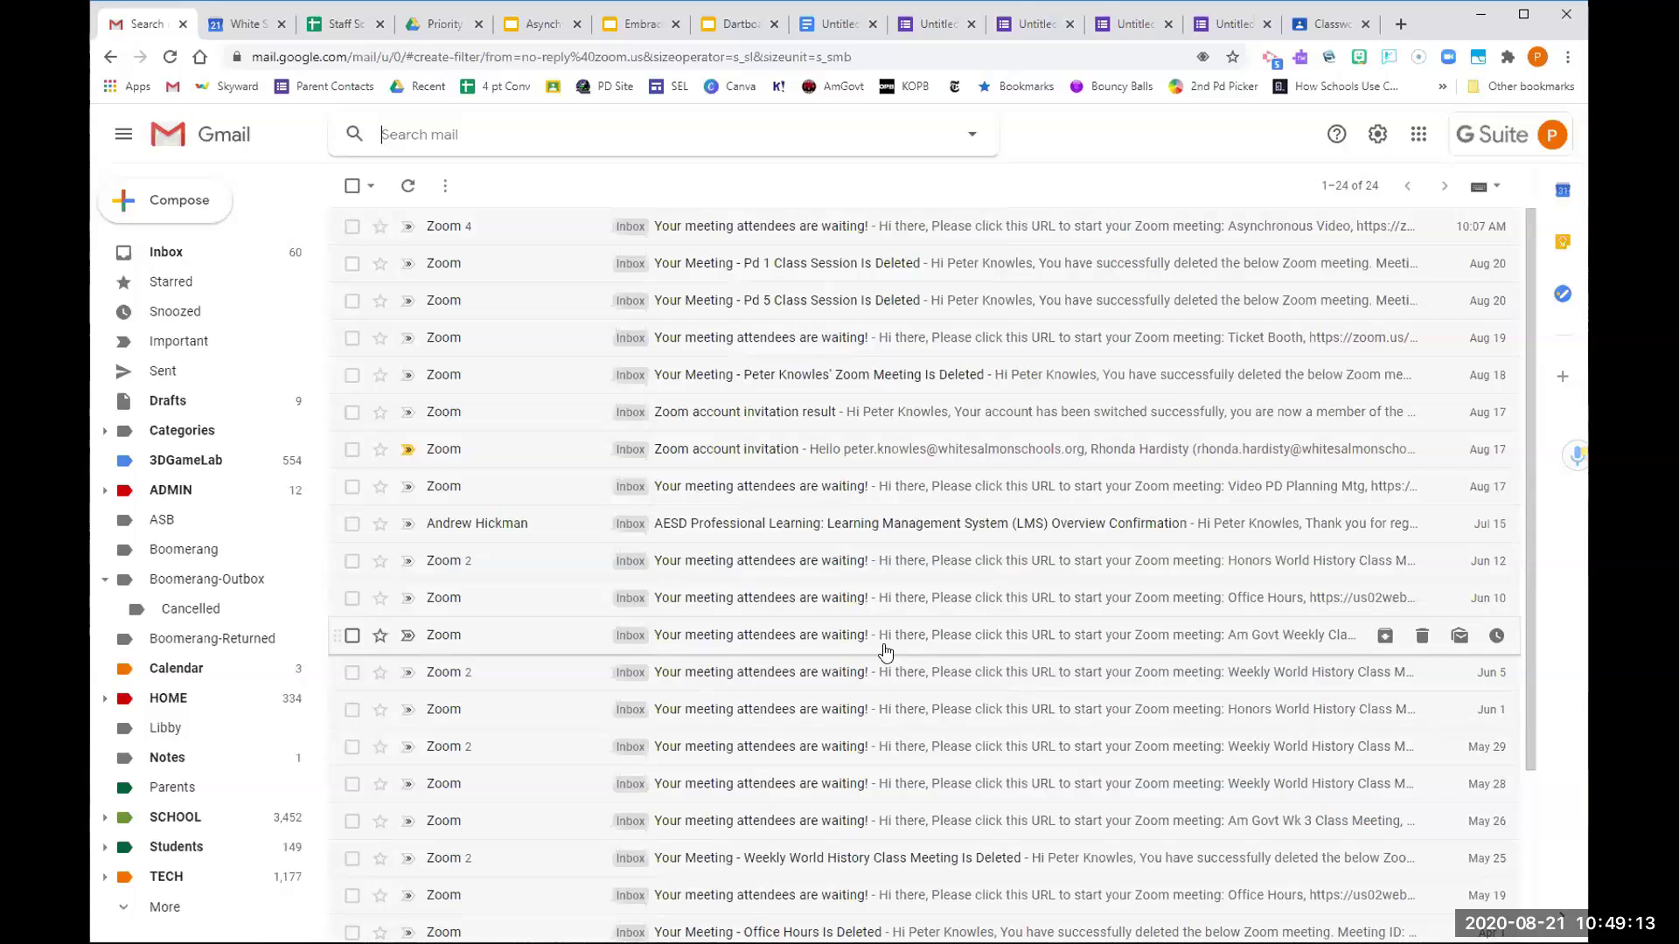
pyautogui.click(172, 253)
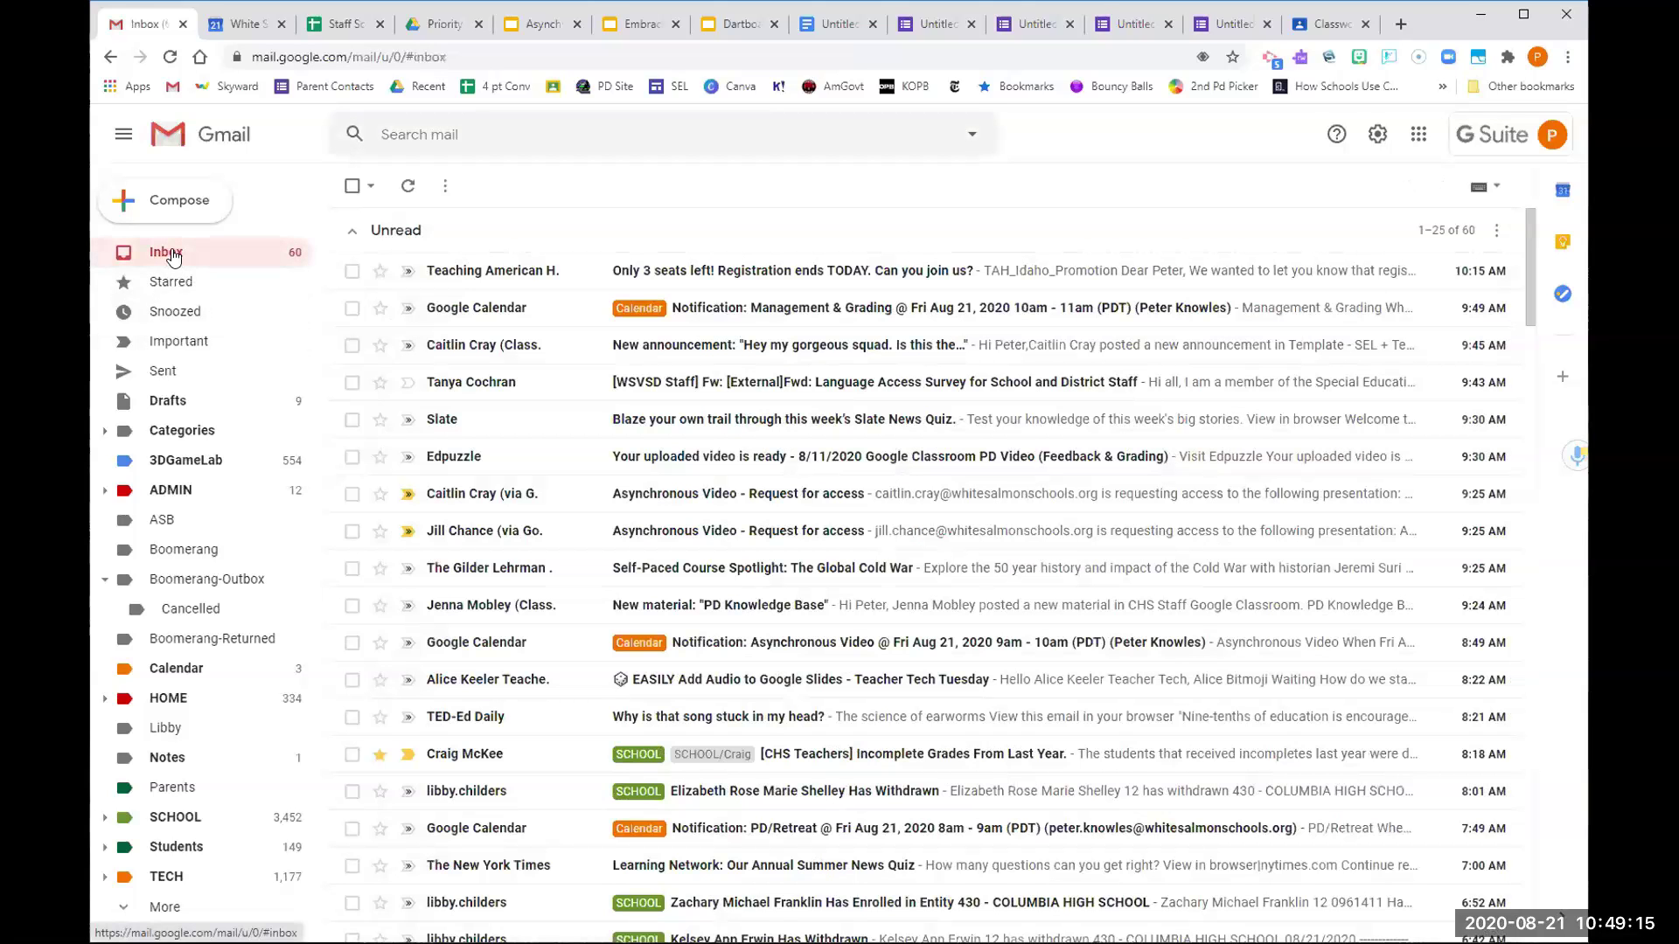
pyautogui.click(450, 271)
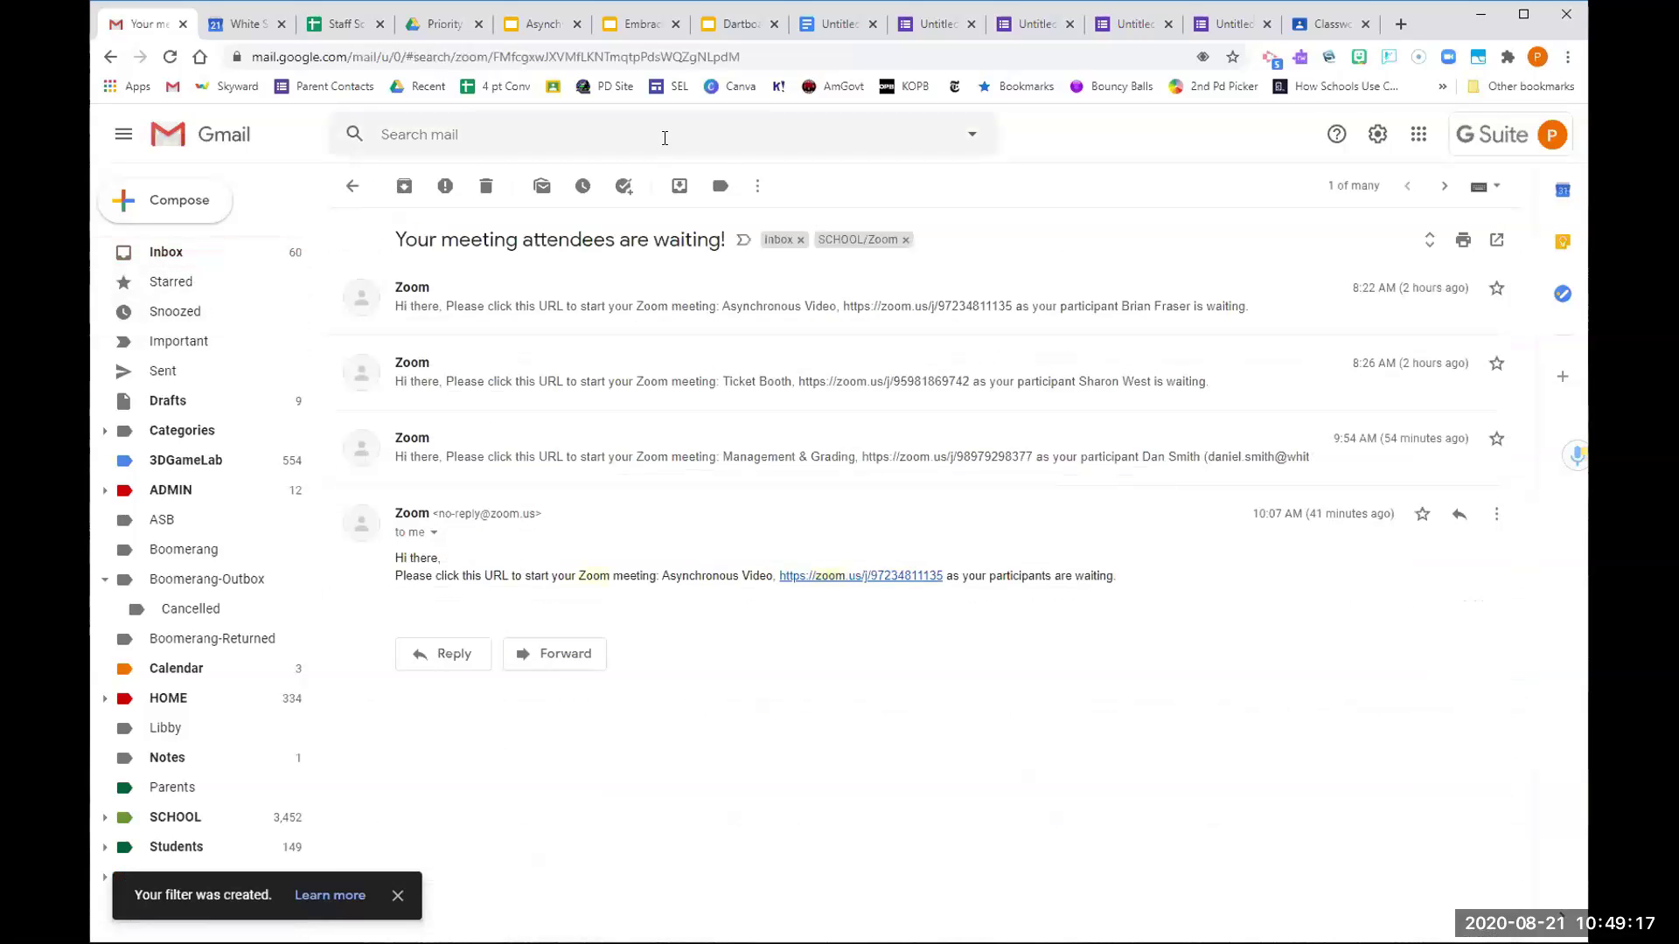
# Search mail for 'zoom' and scroll through the results showing the SCHOOL/Zoom label
pyautogui.click(511, 138)
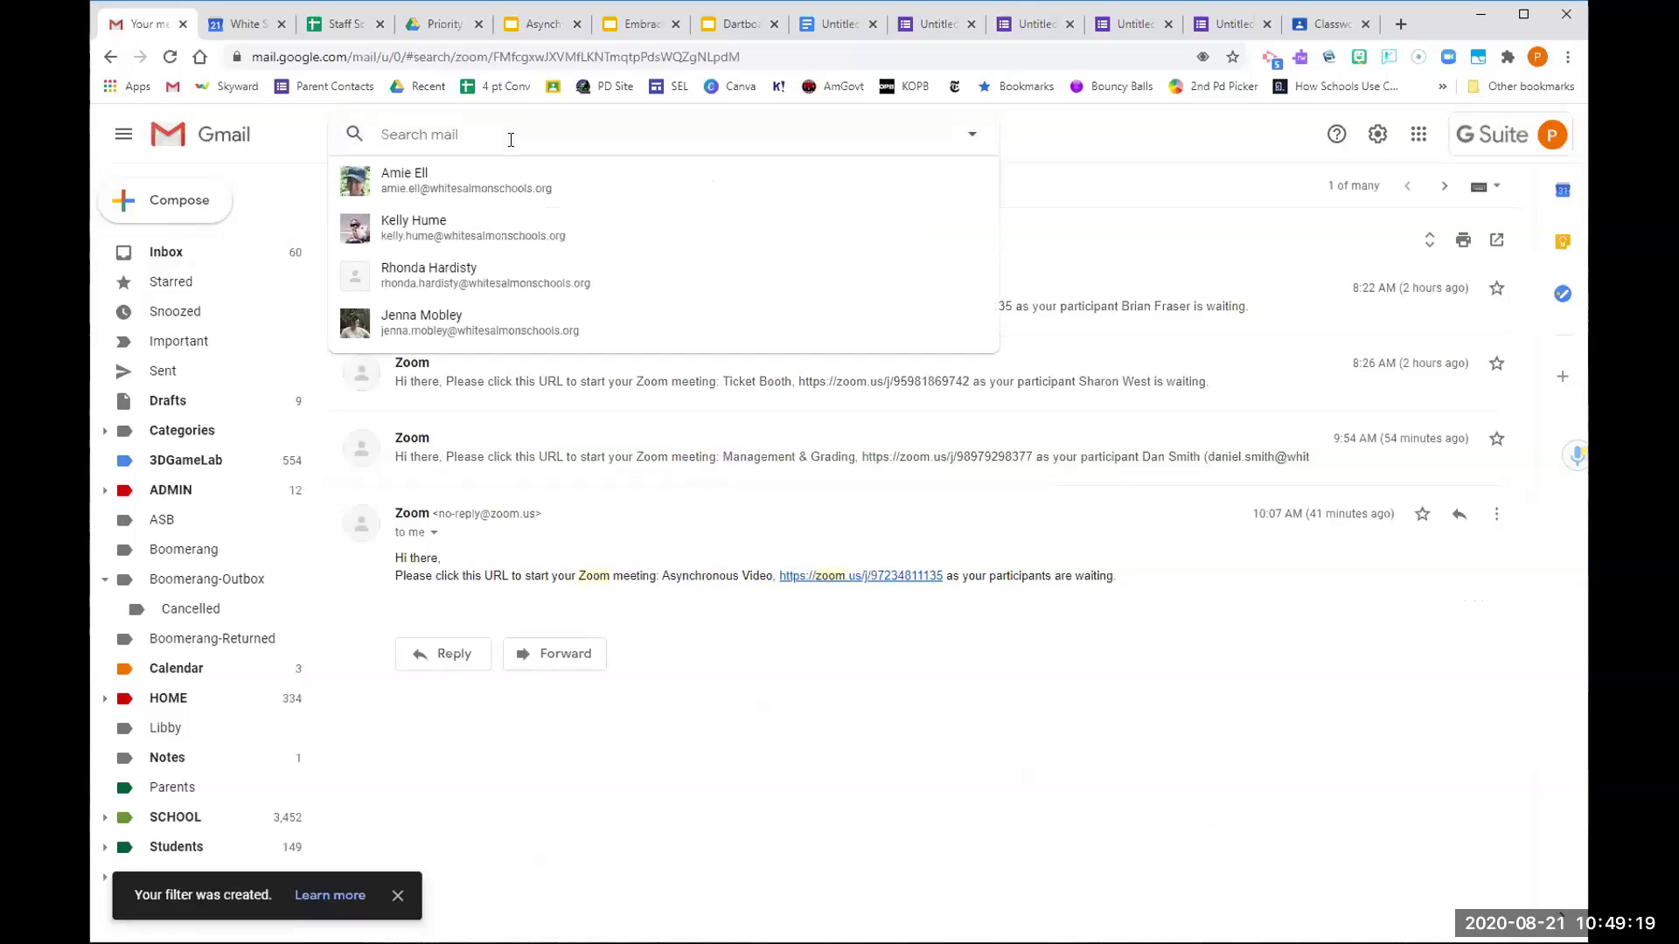
pyautogui.write('zoom')
pyautogui.press('Escape')
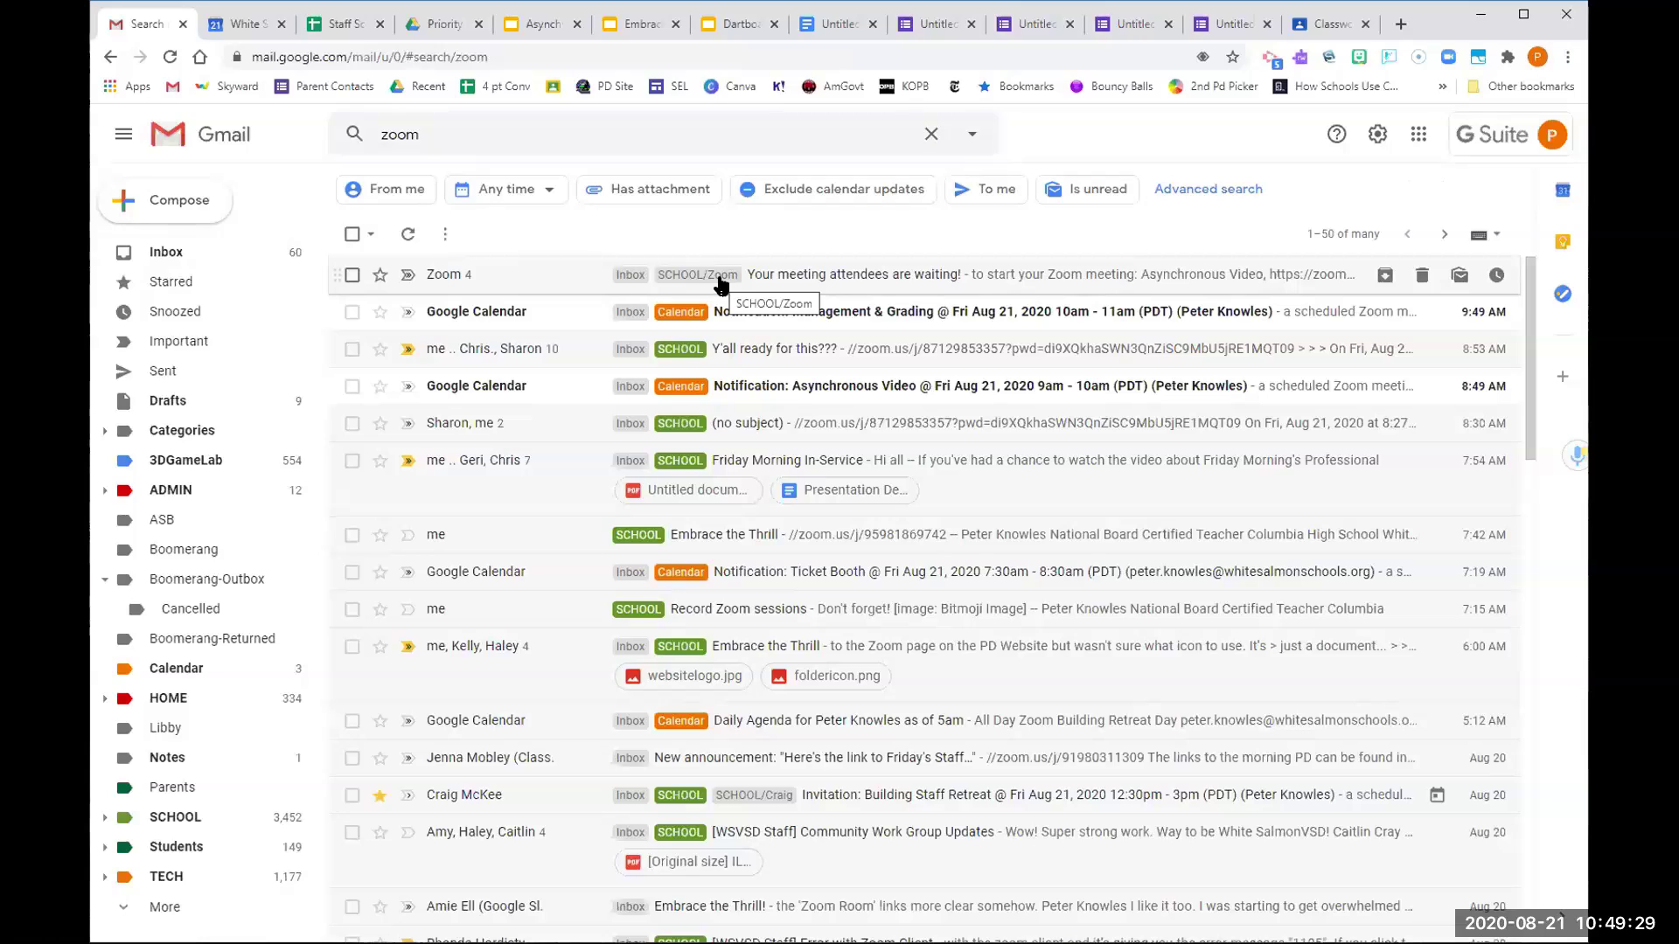
pyautogui.scroll(-2, 712, 279)
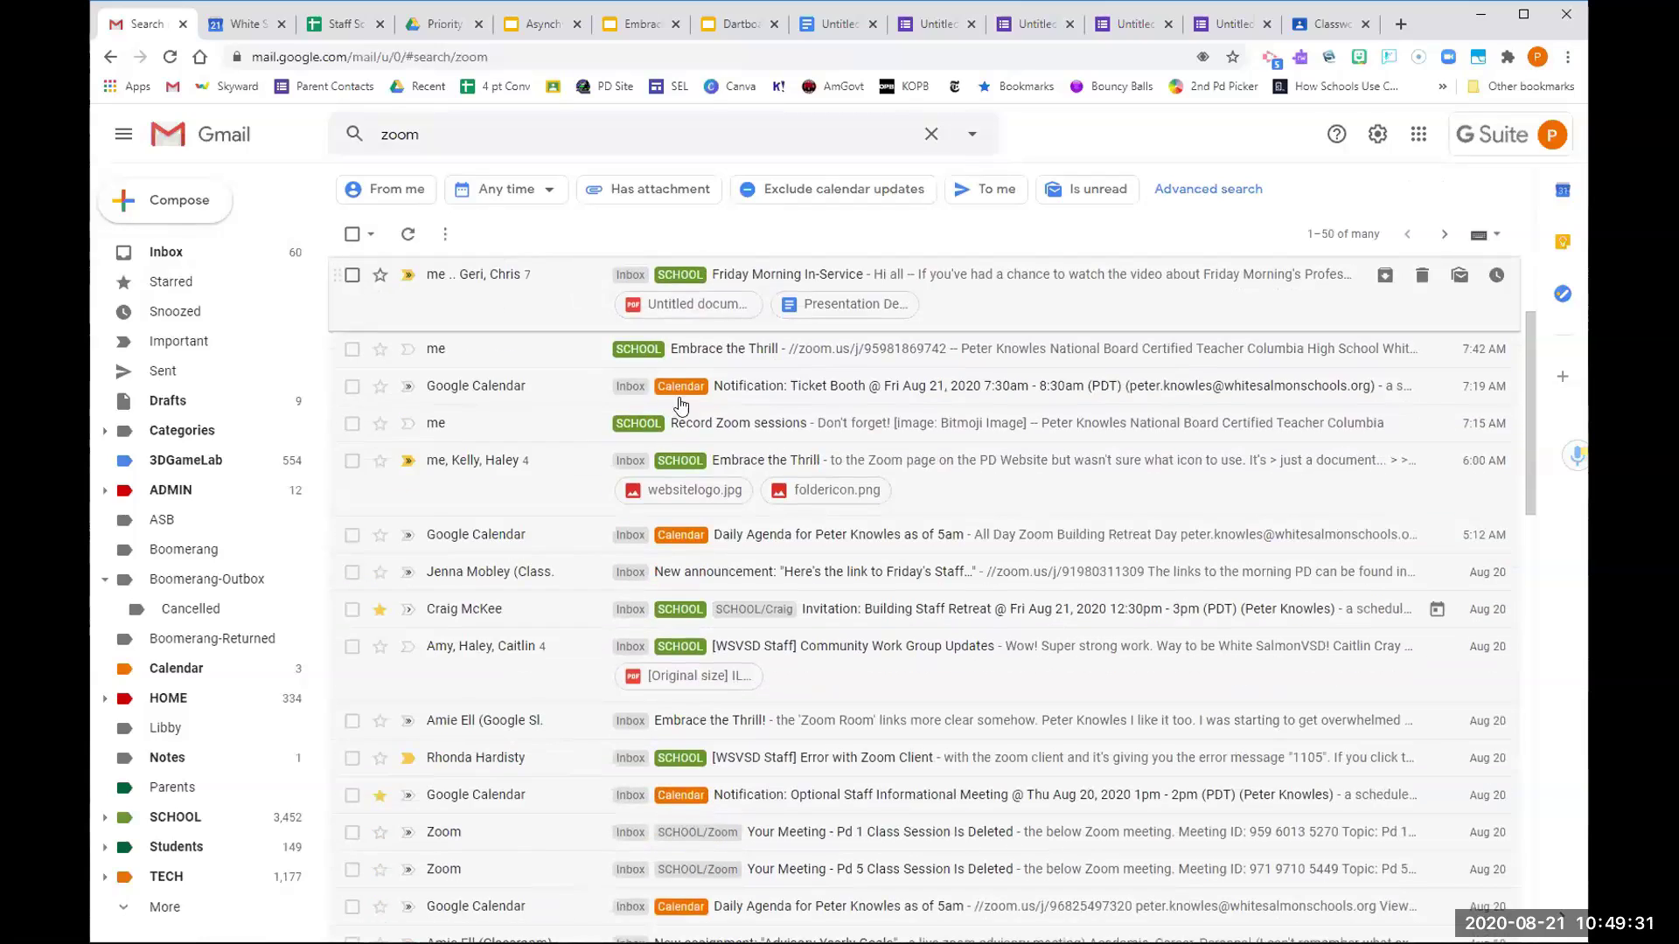
pyautogui.scroll(-5, 682, 405)
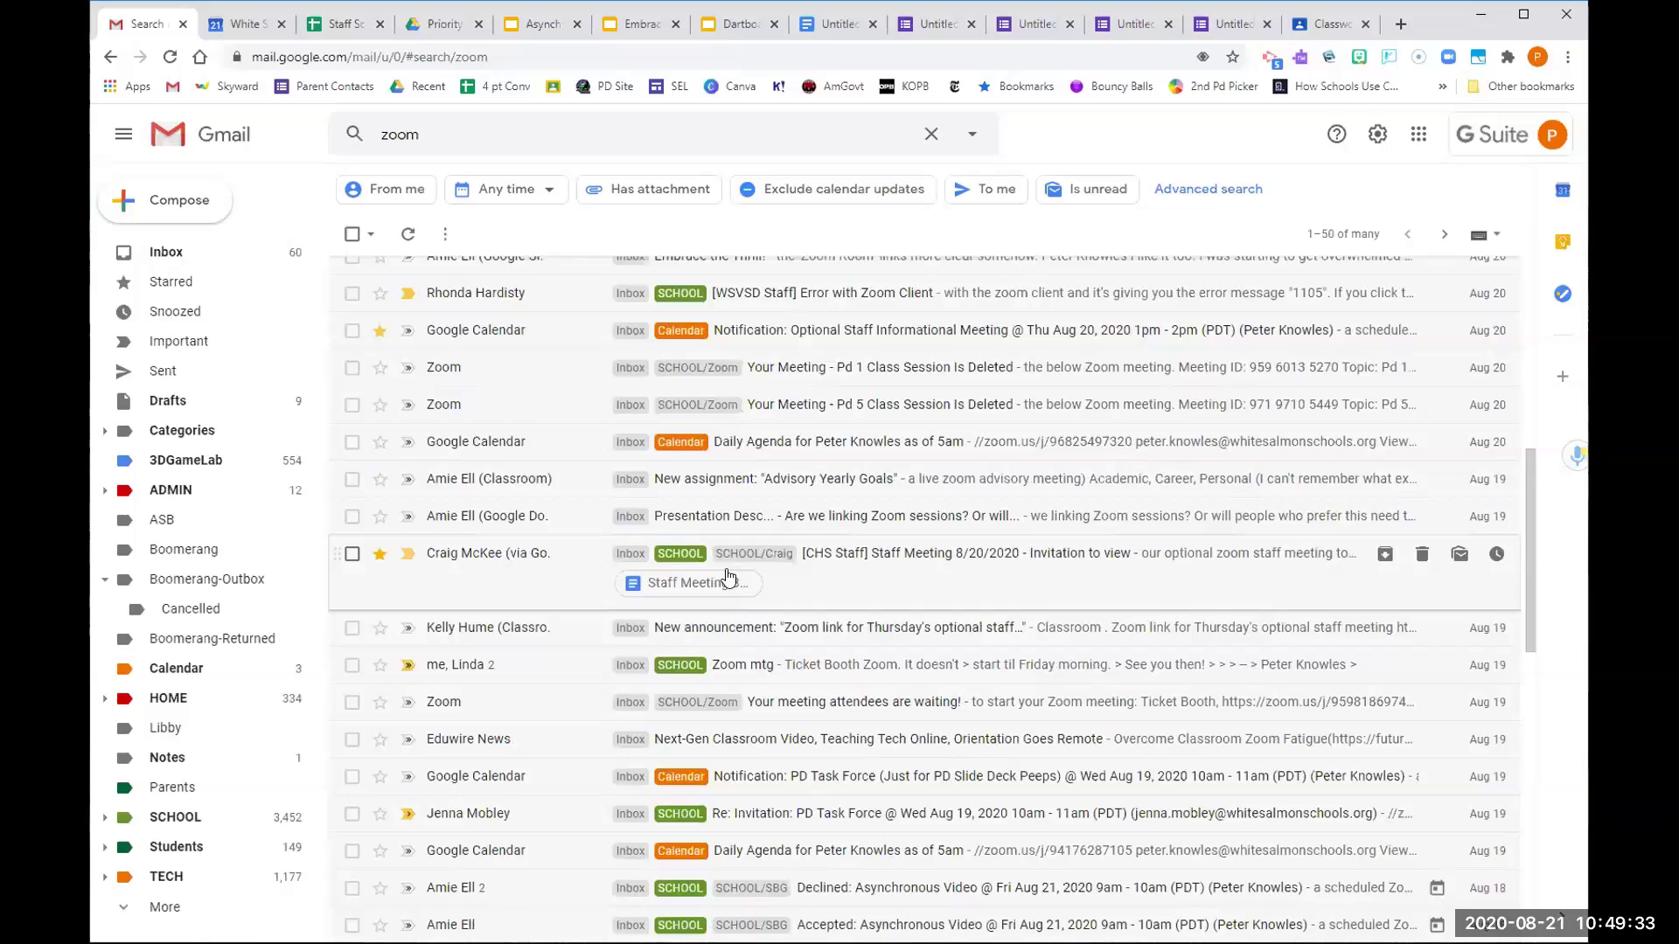
pyautogui.scroll(-5, 726, 577)
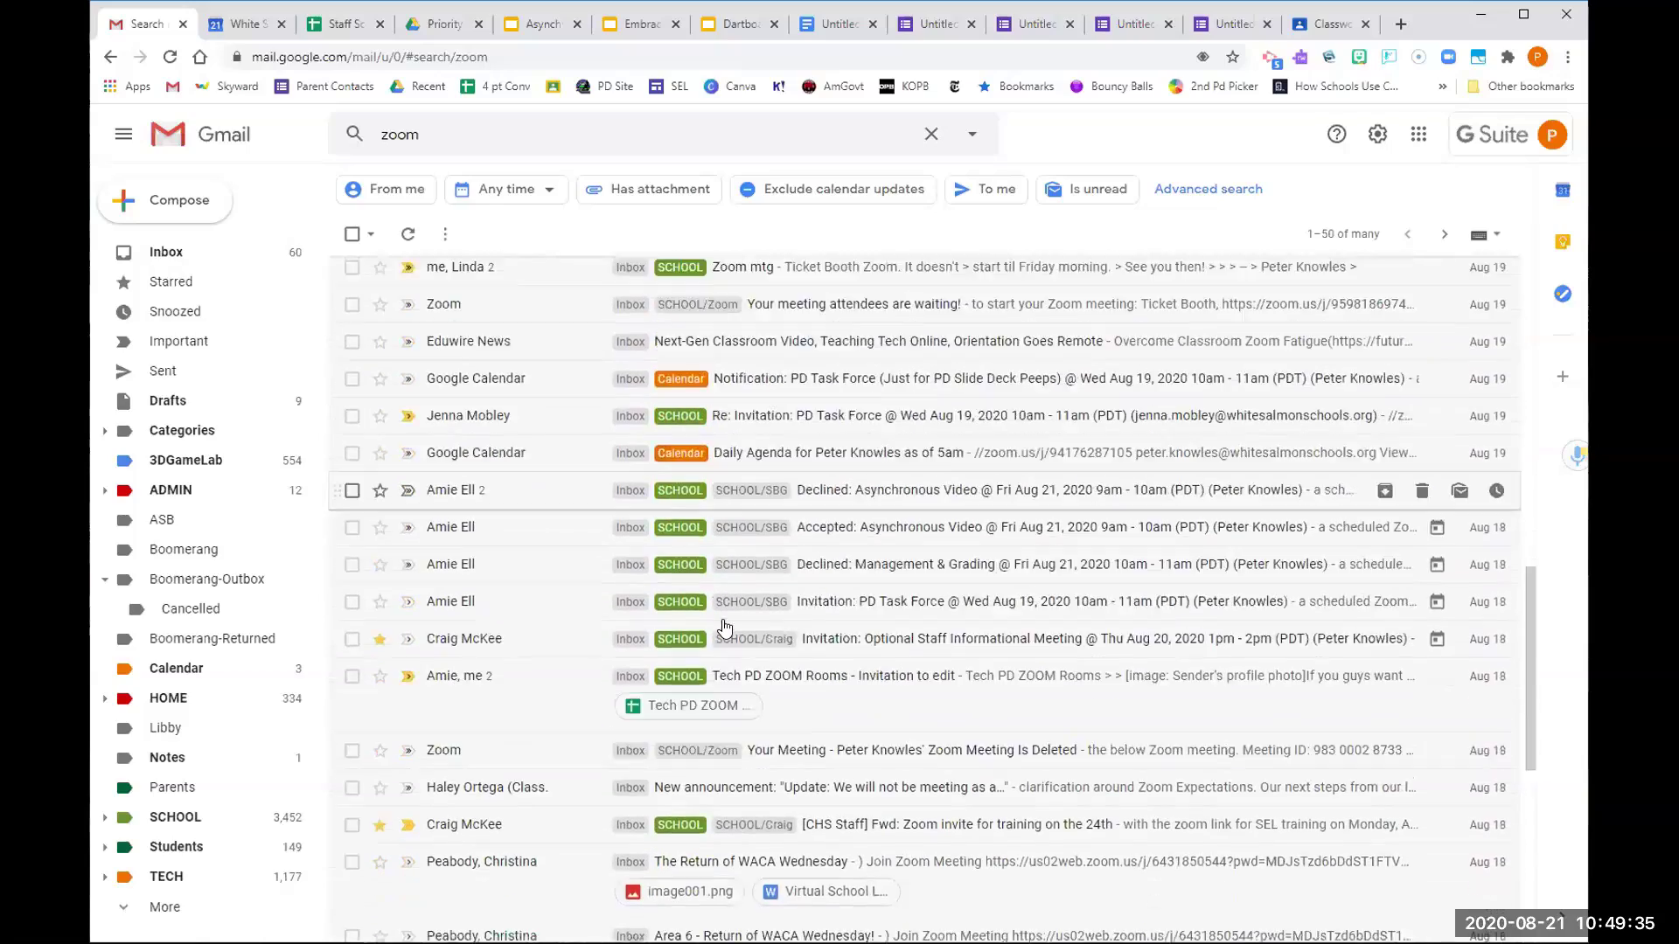
pyautogui.scroll(-4, 724, 627)
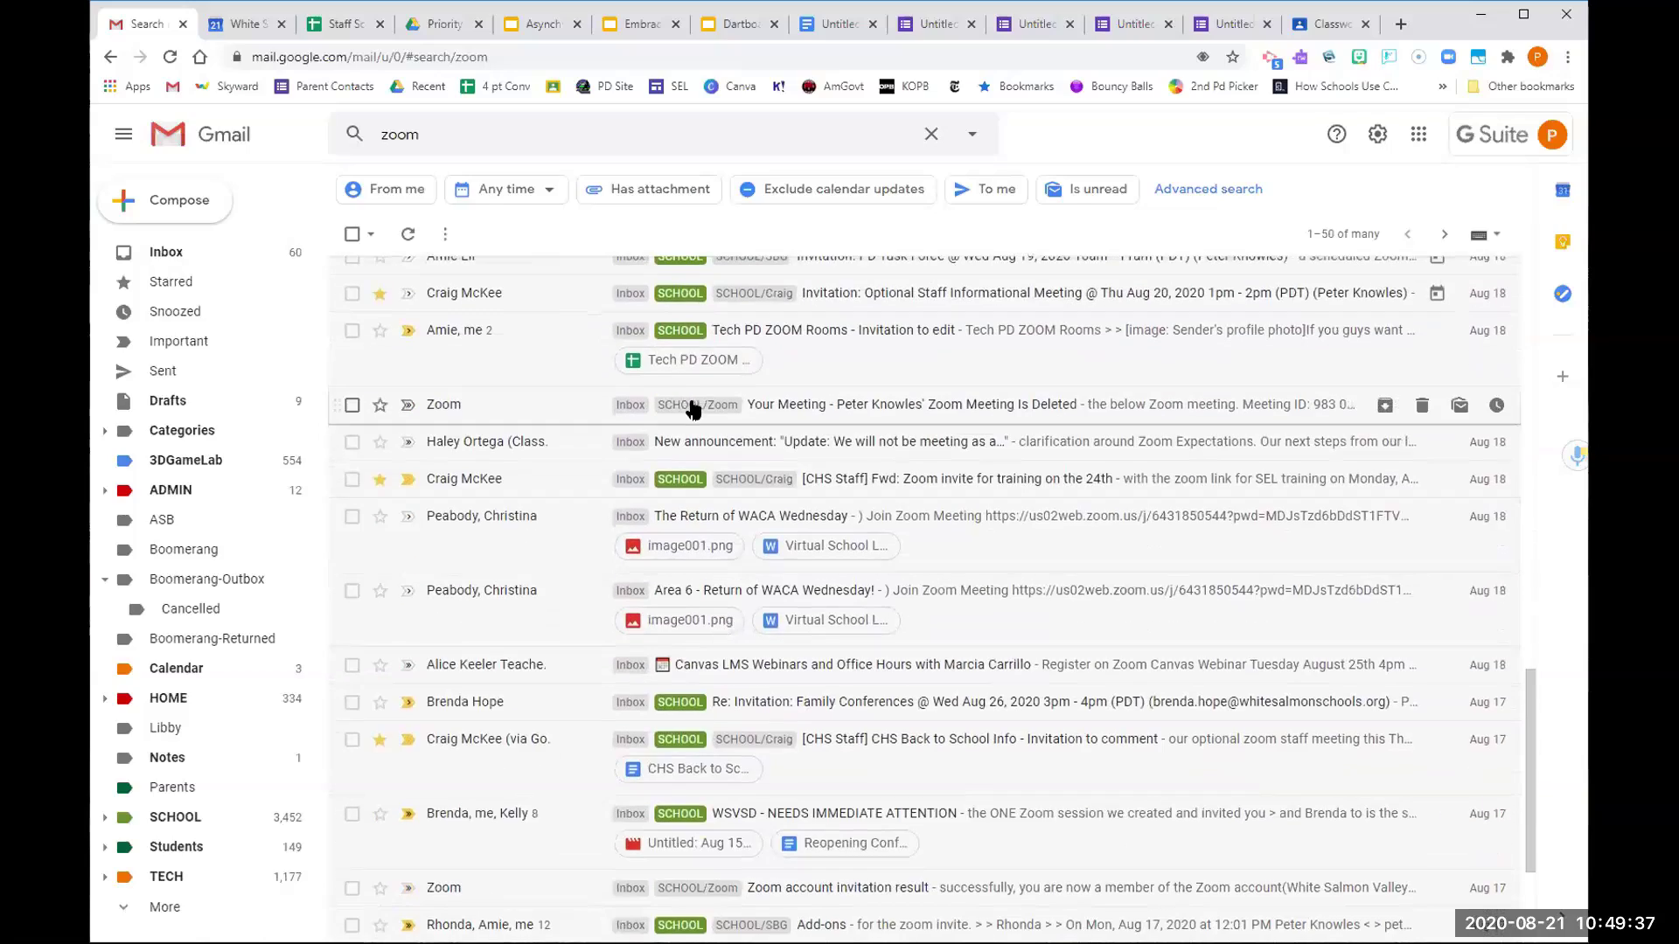
# Open a Zoom meeting-deleted email and set the SCHOOL/Zoom label's colour to red
pyautogui.click(691, 409)
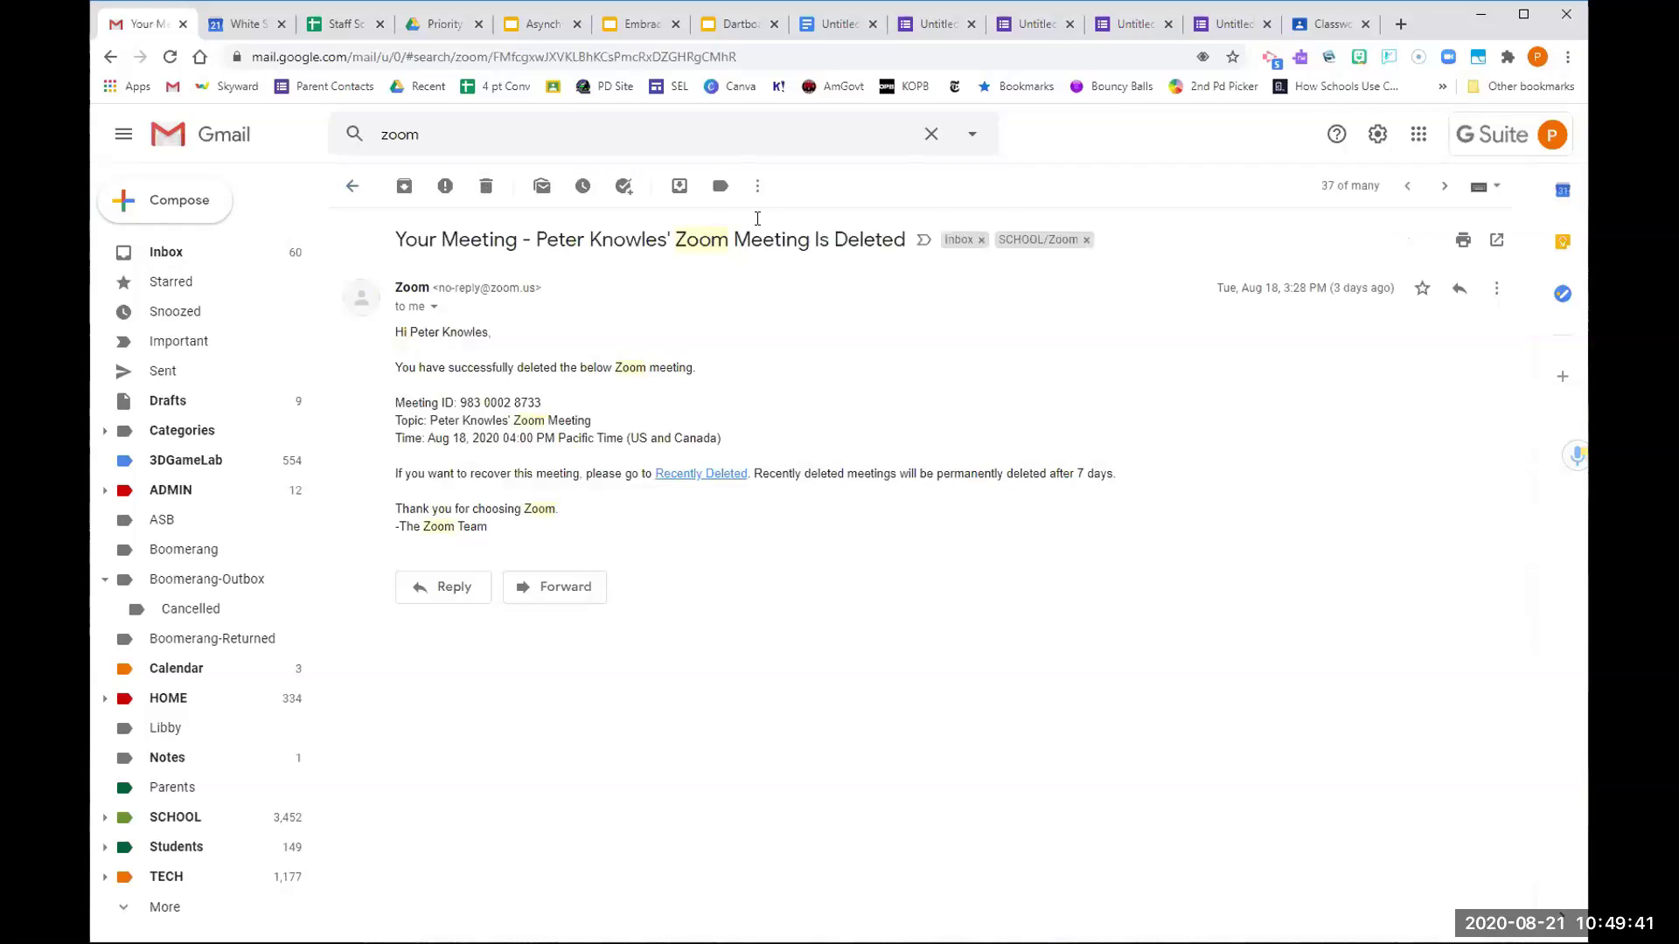
pyautogui.click(757, 188)
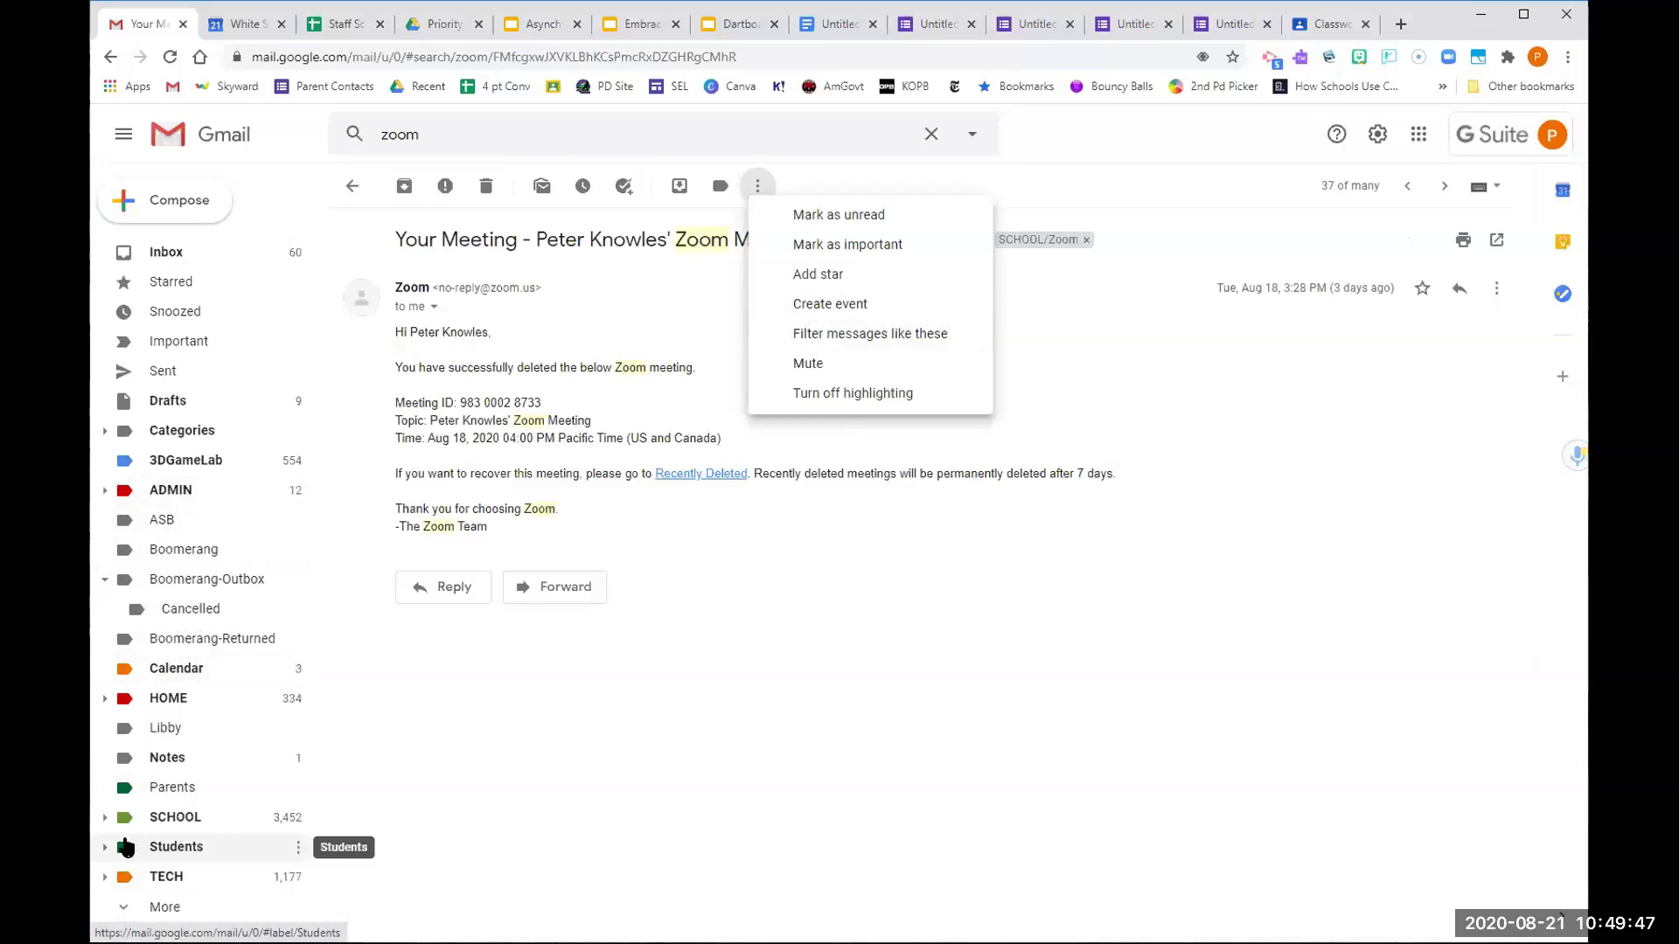
pyautogui.click(105, 818)
pyautogui.scroll(-5, 205, 789)
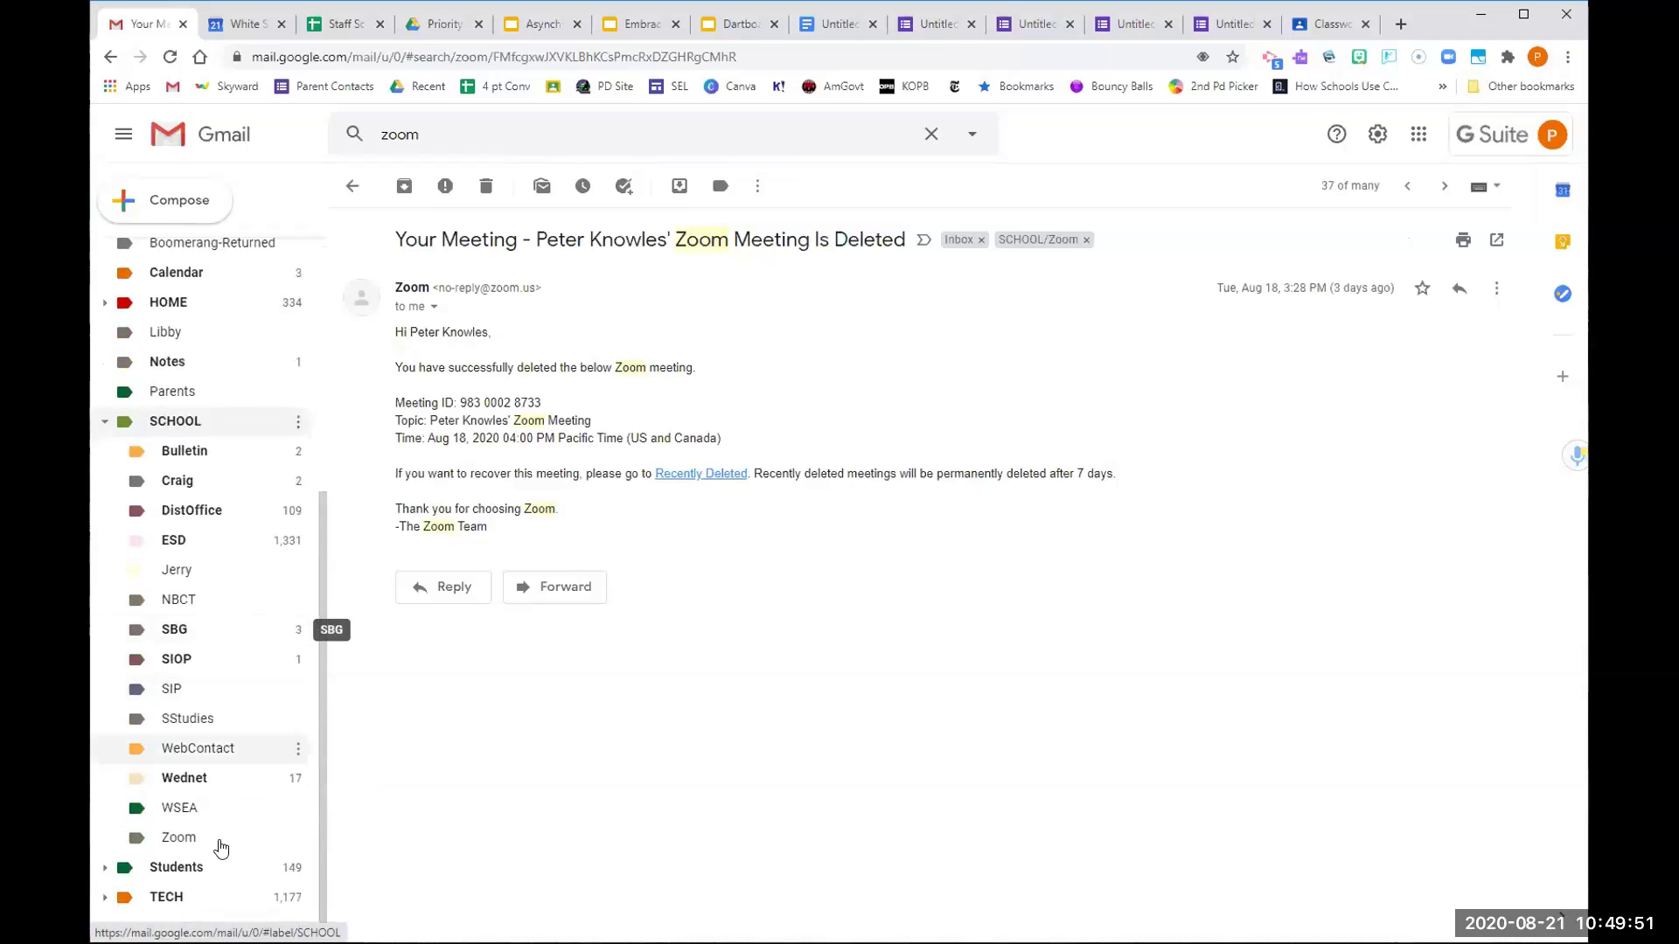
pyautogui.click(298, 837)
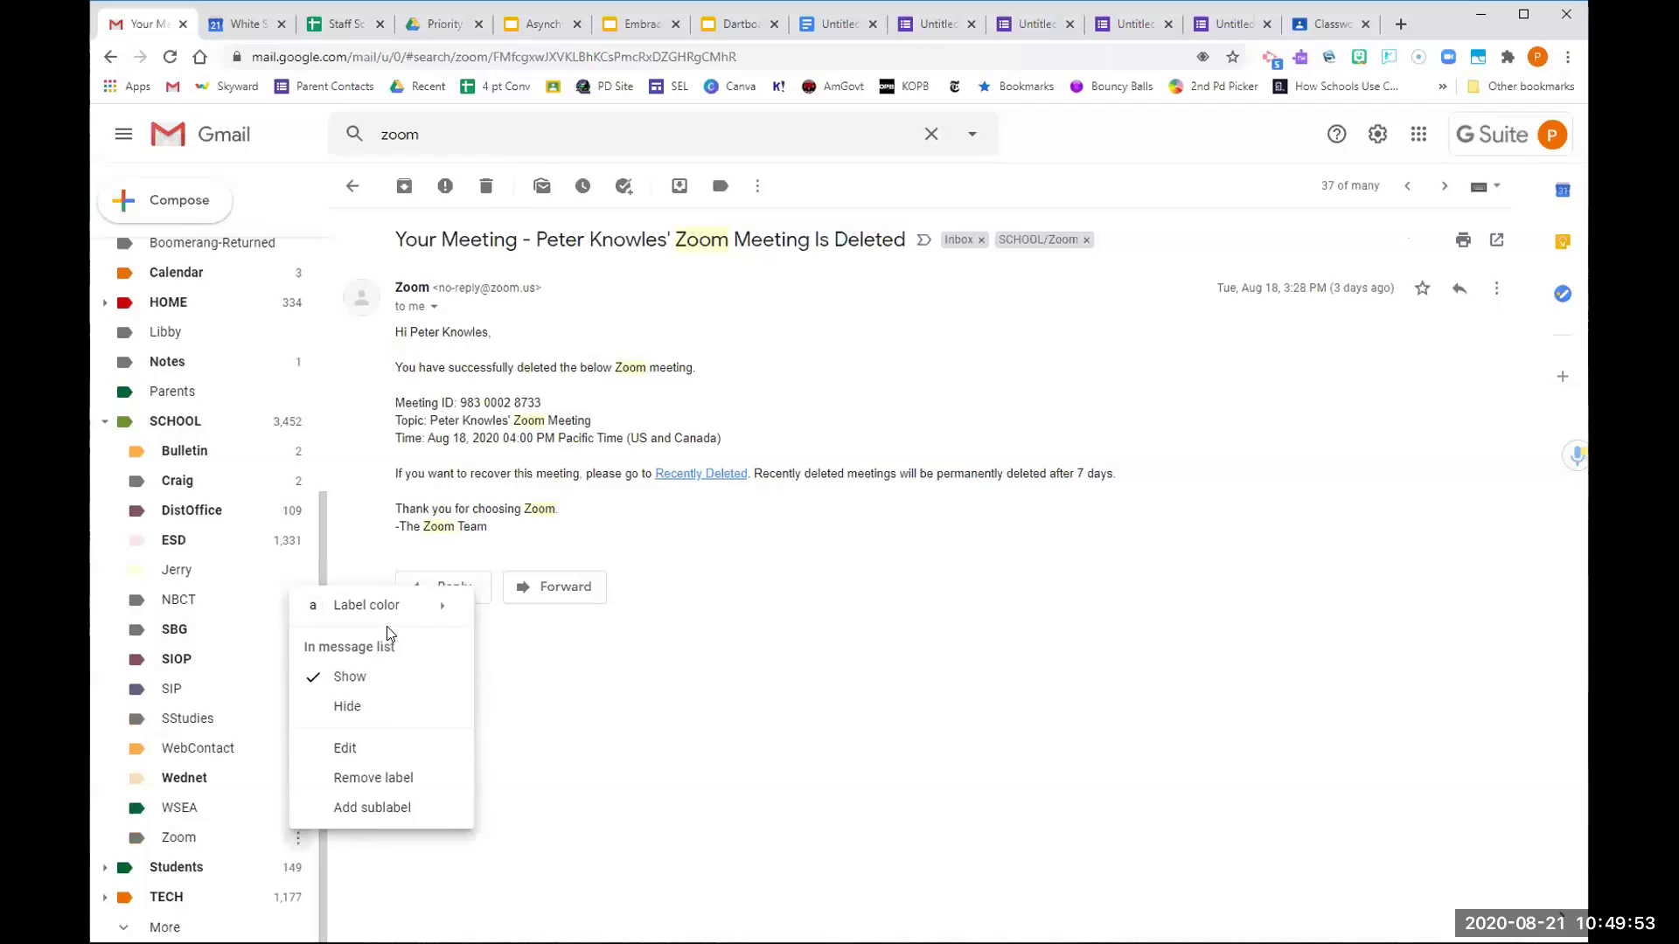
pyautogui.moveTo(393, 606)
pyautogui.click(638, 658)
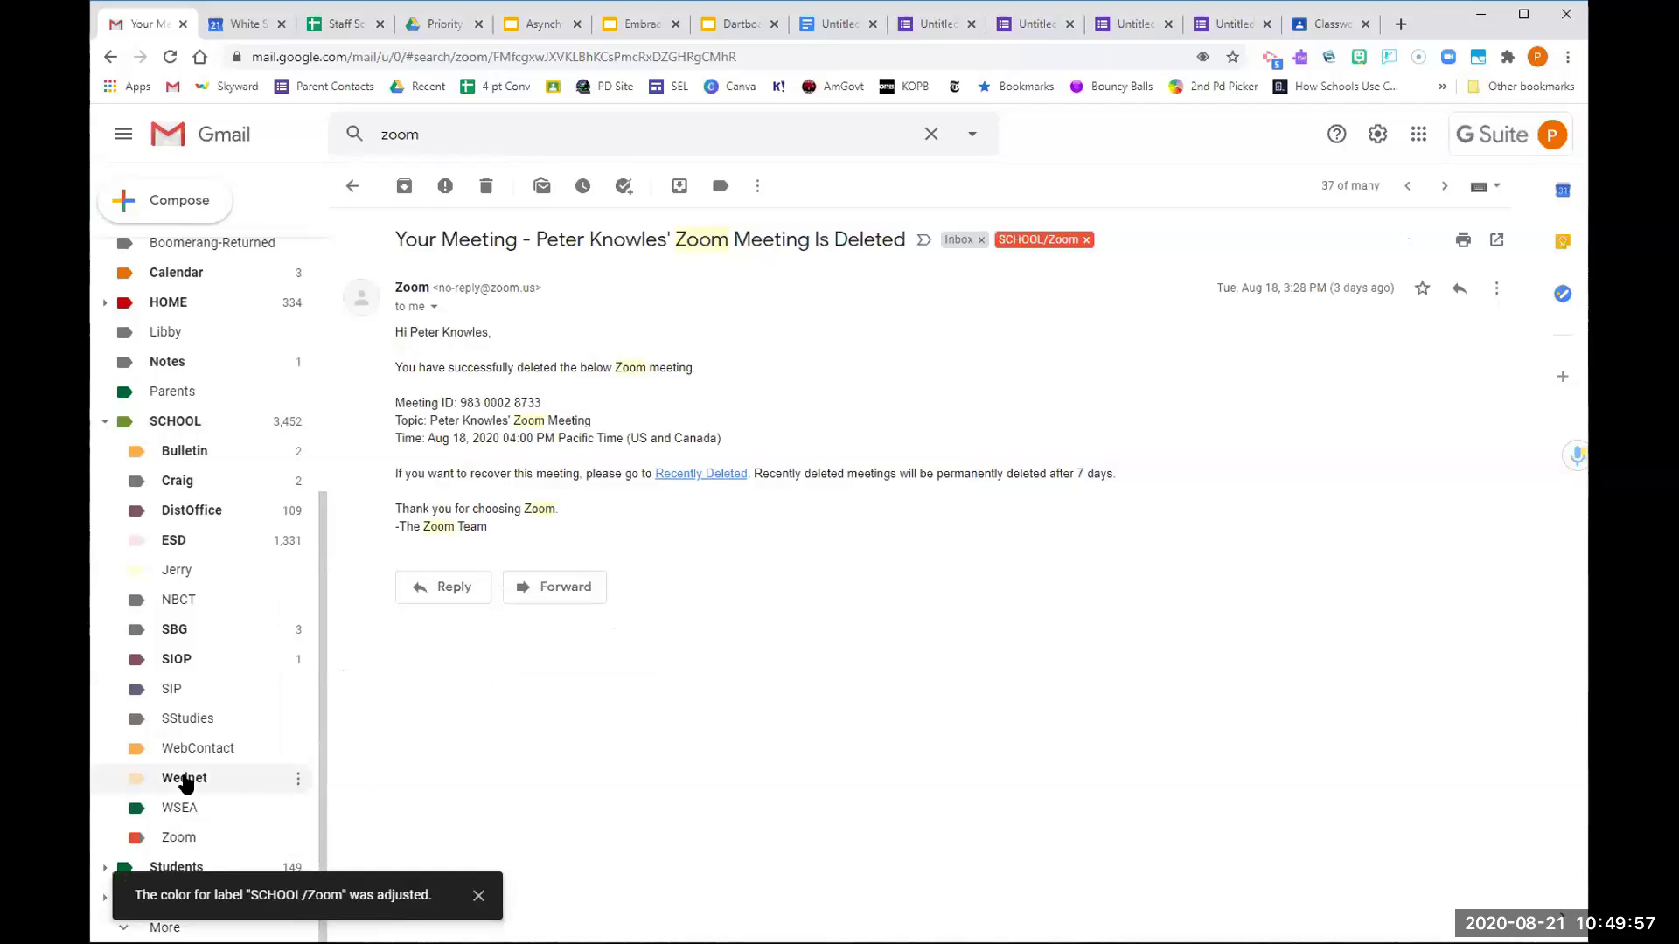
# Reopen the Zoom label's options and close them without further changes
pyautogui.click(297, 839)
pyautogui.moveTo(367, 625)
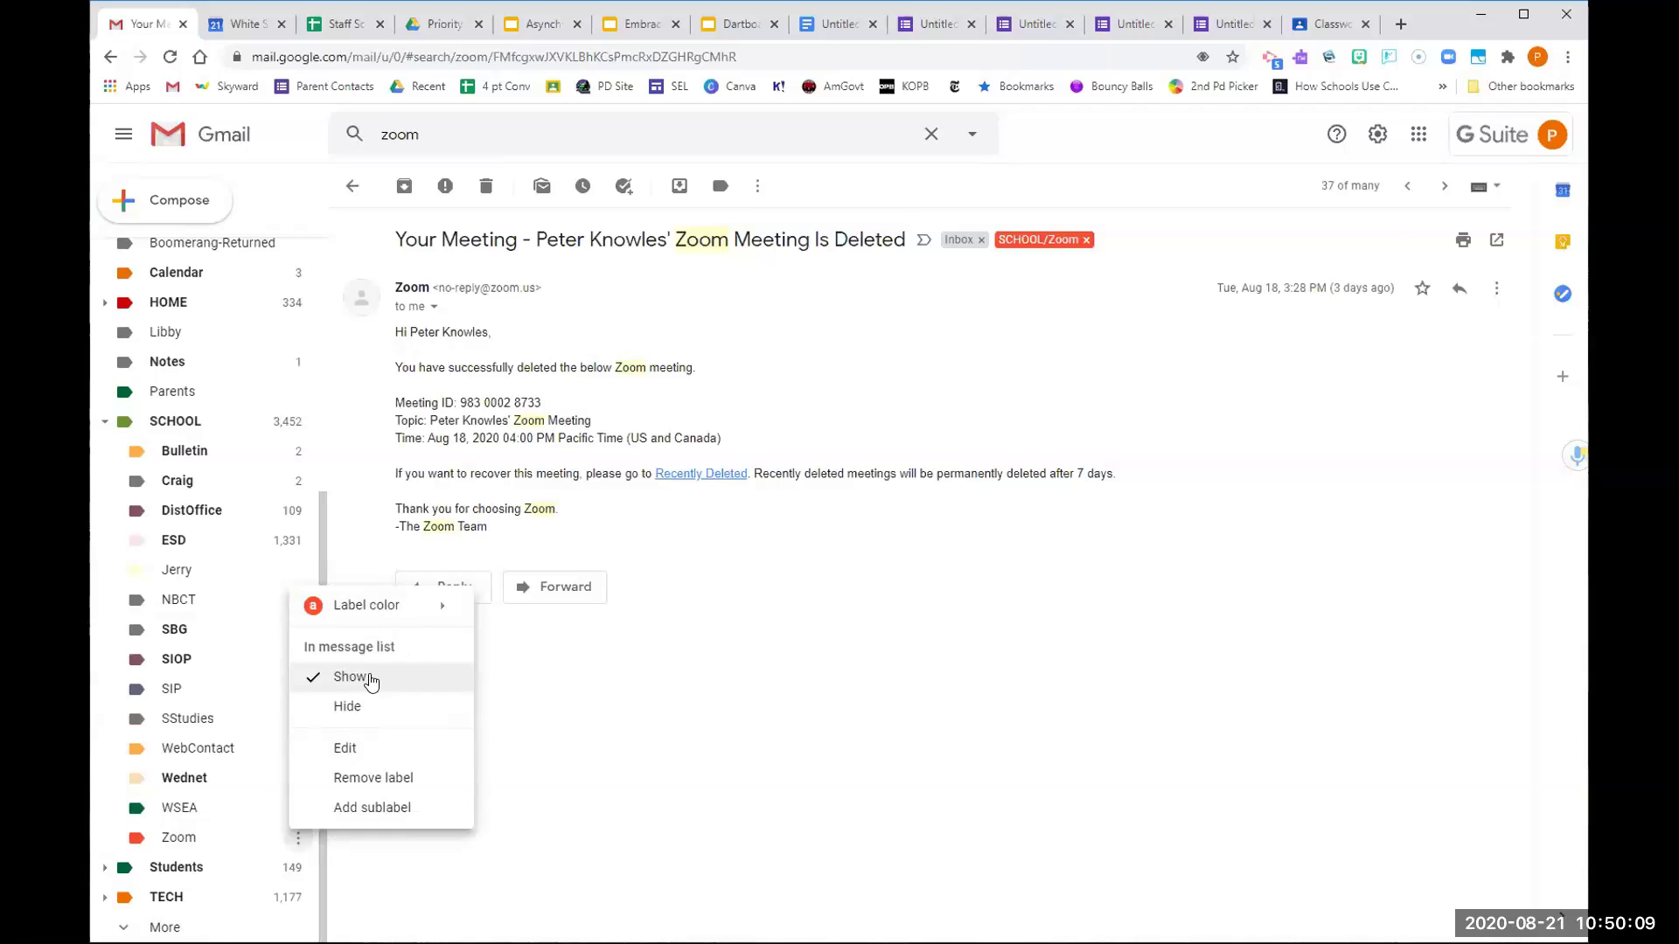
pyautogui.moveTo(438, 608)
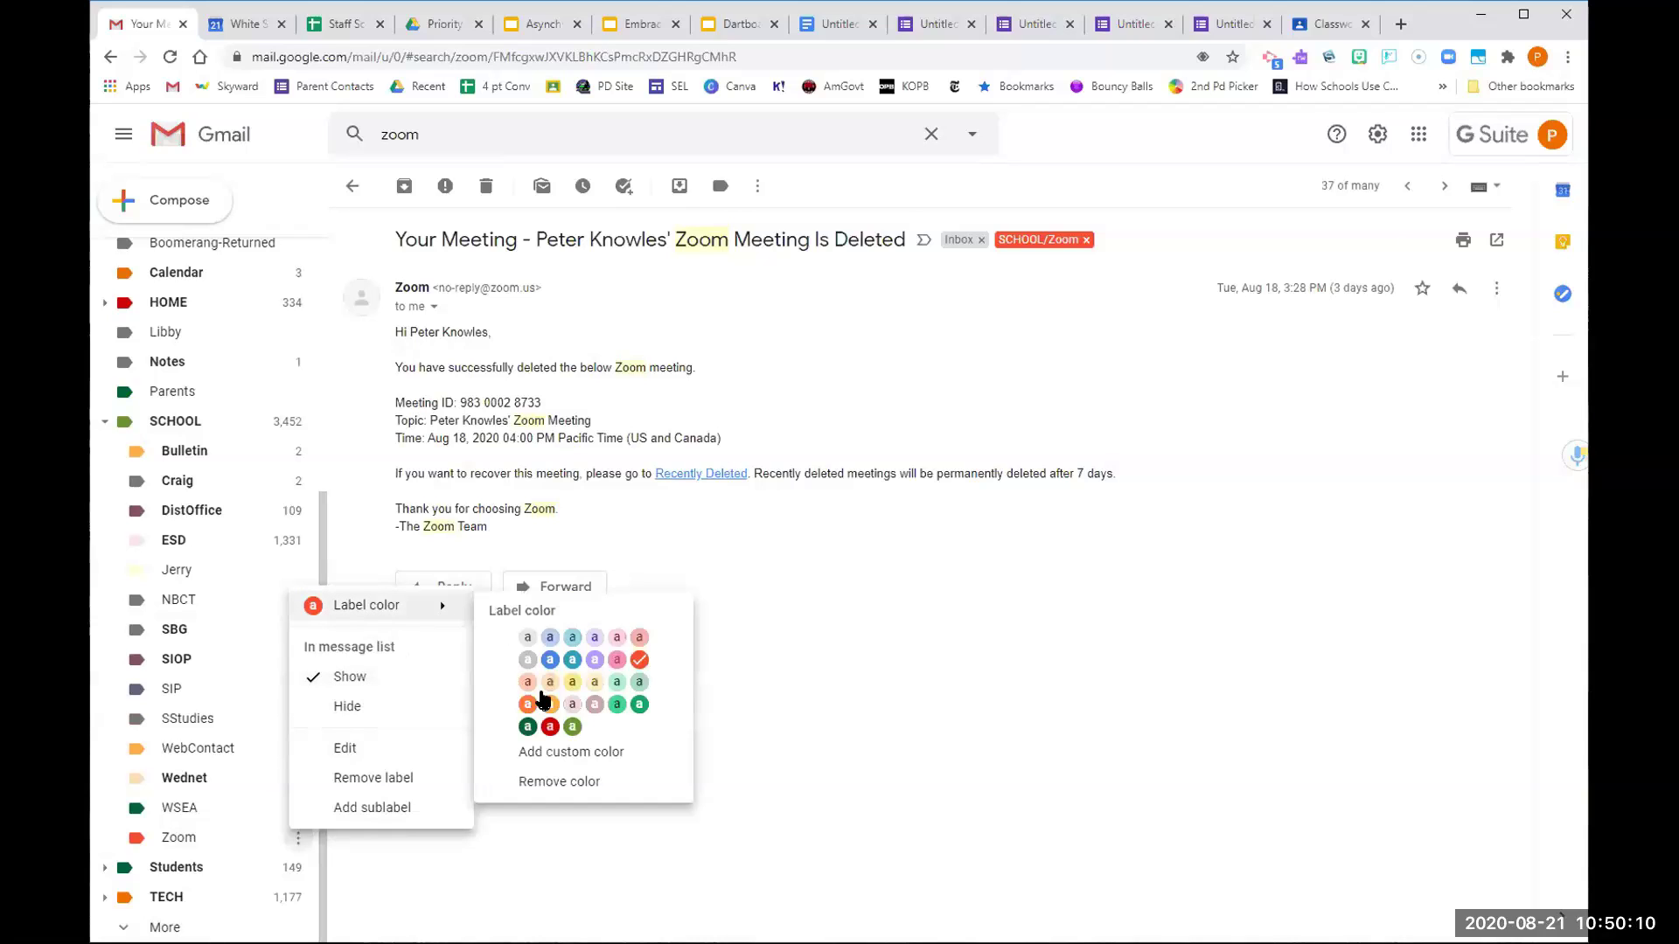
pyautogui.click(826, 866)
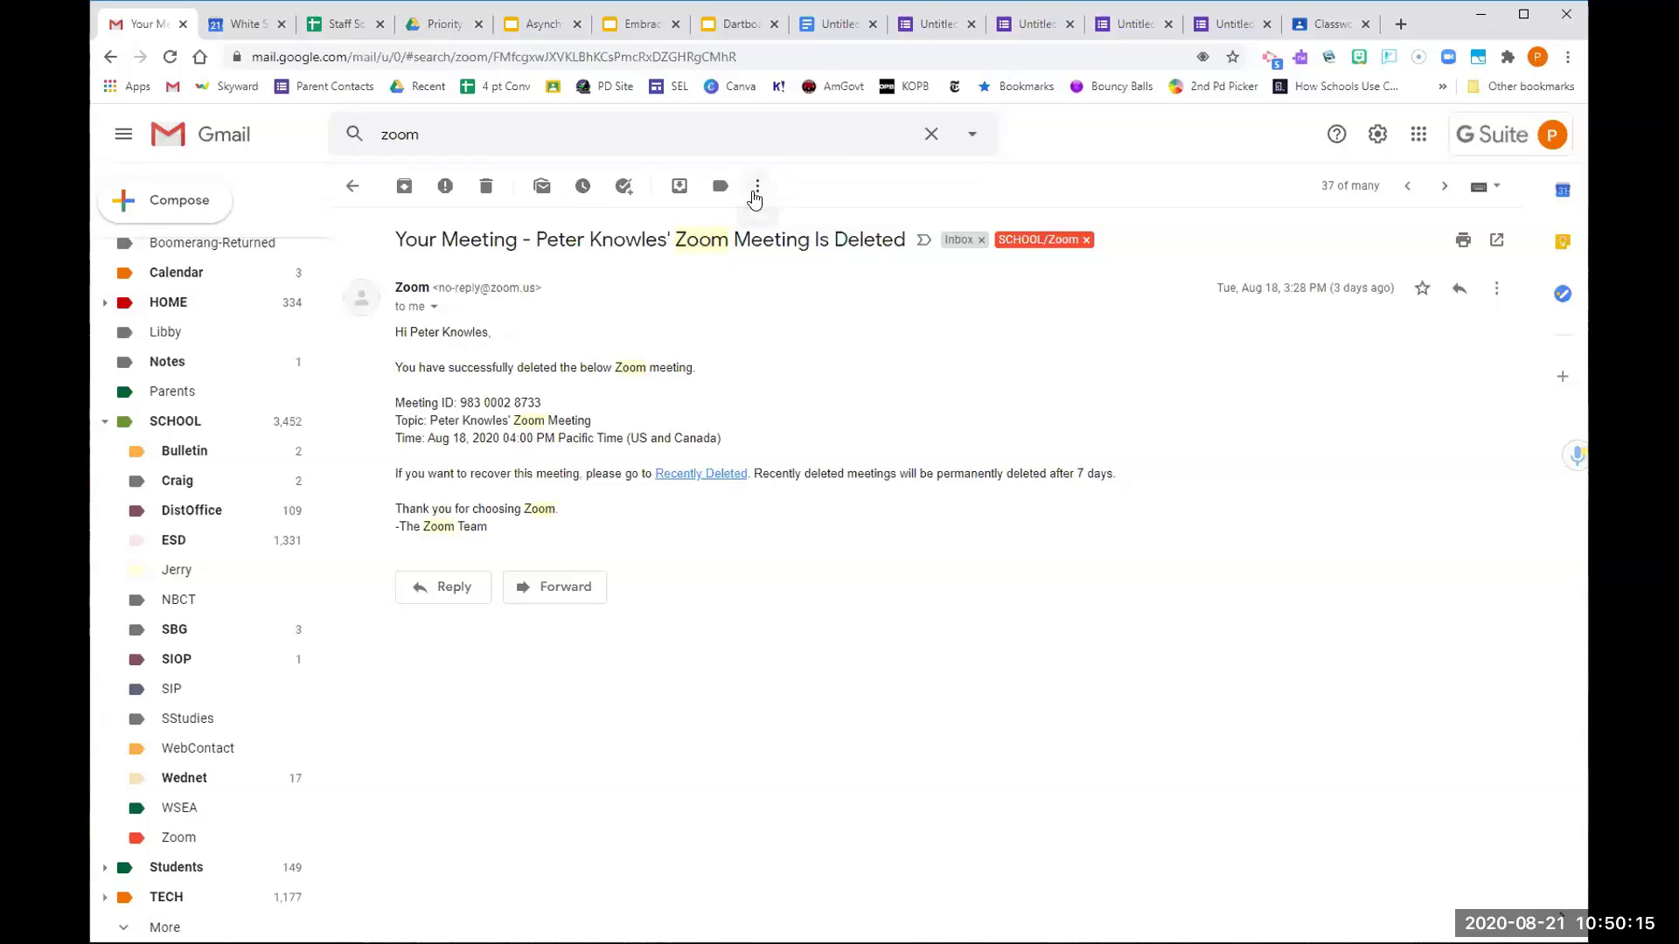
# Open the SCHOOL/Zoom label page listing its 24 labelled Zoom conversations
pyautogui.click(1038, 241)
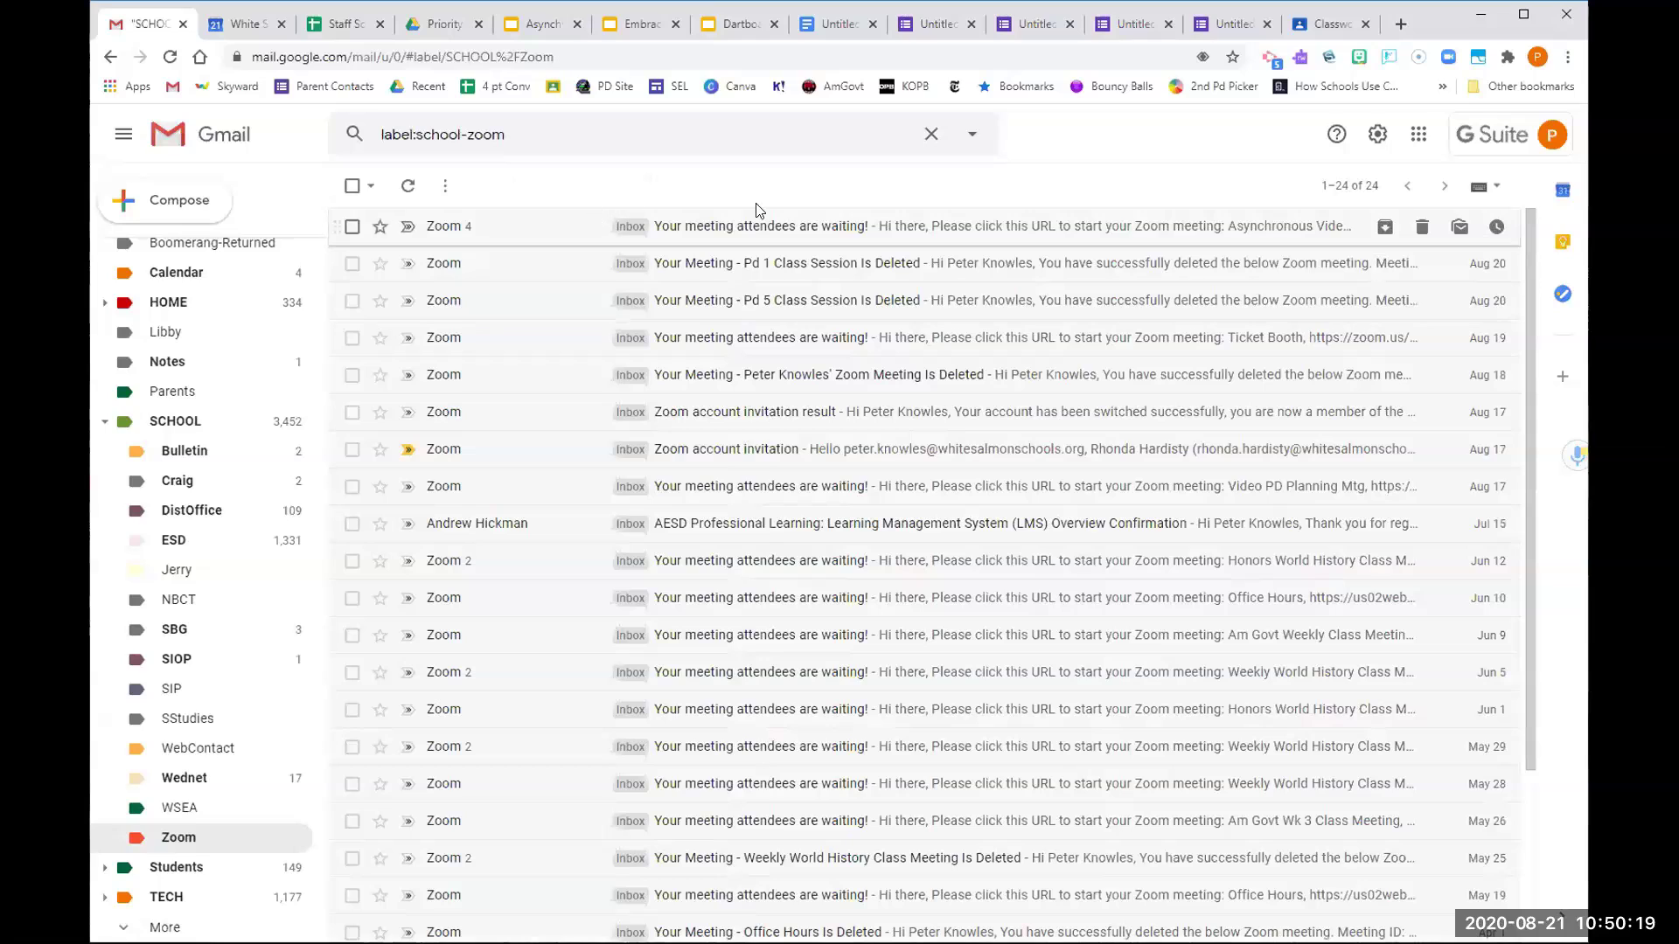
pyautogui.click(445, 187)
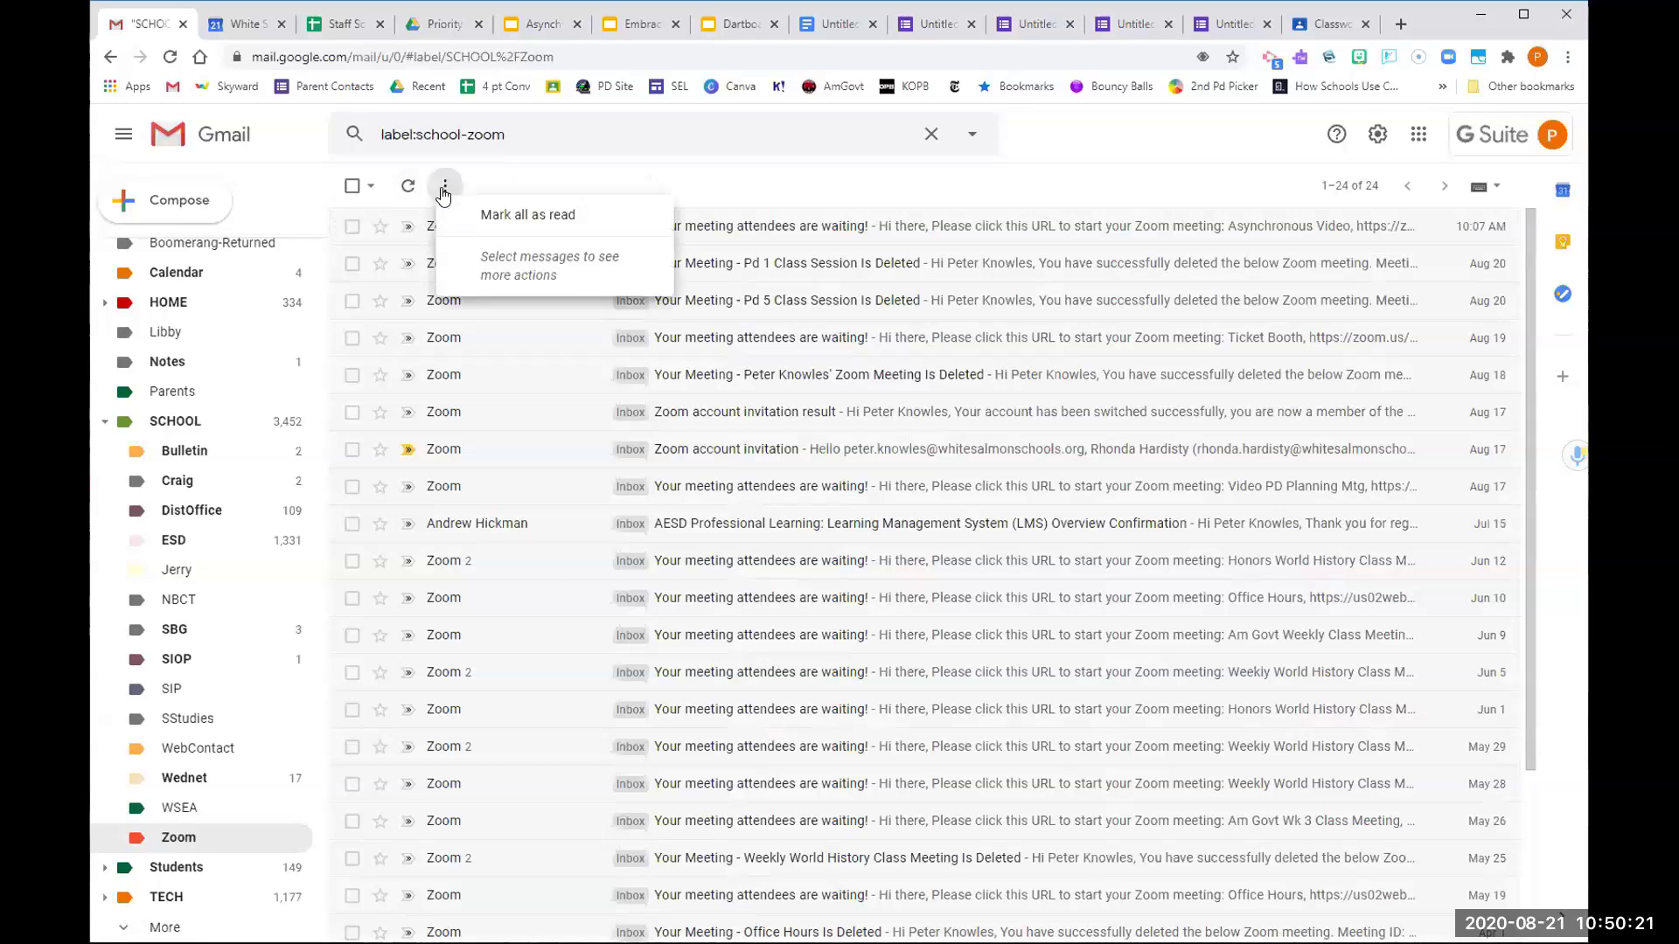
pyautogui.click(443, 194)
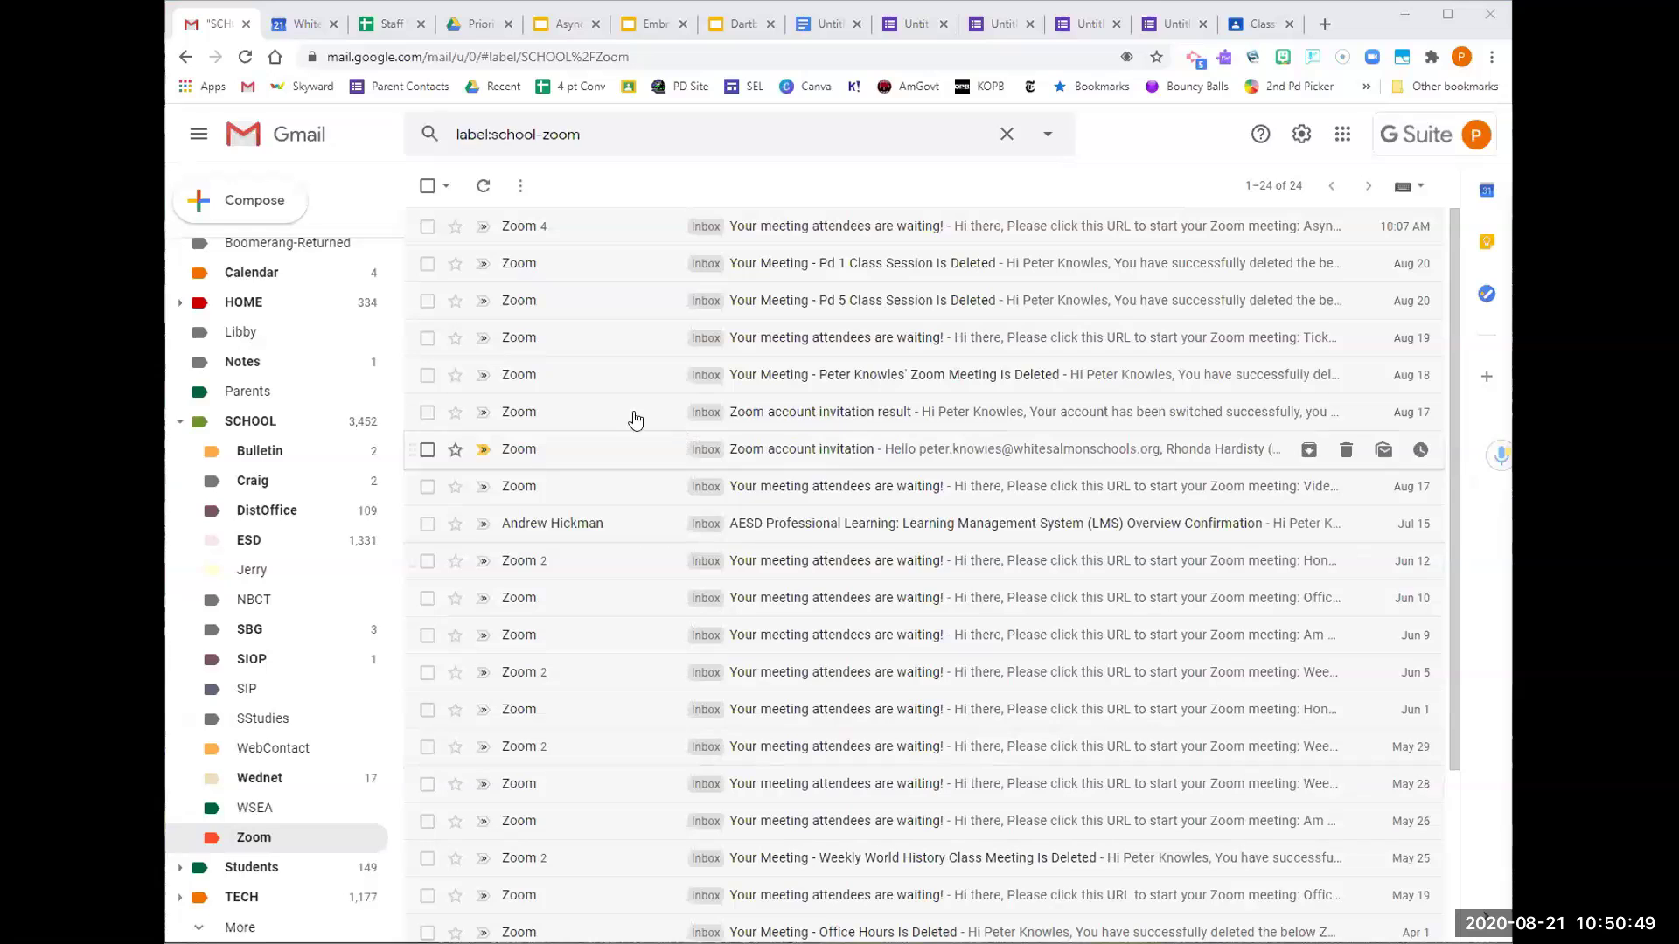
pyautogui.scroll(4, 353, 464)
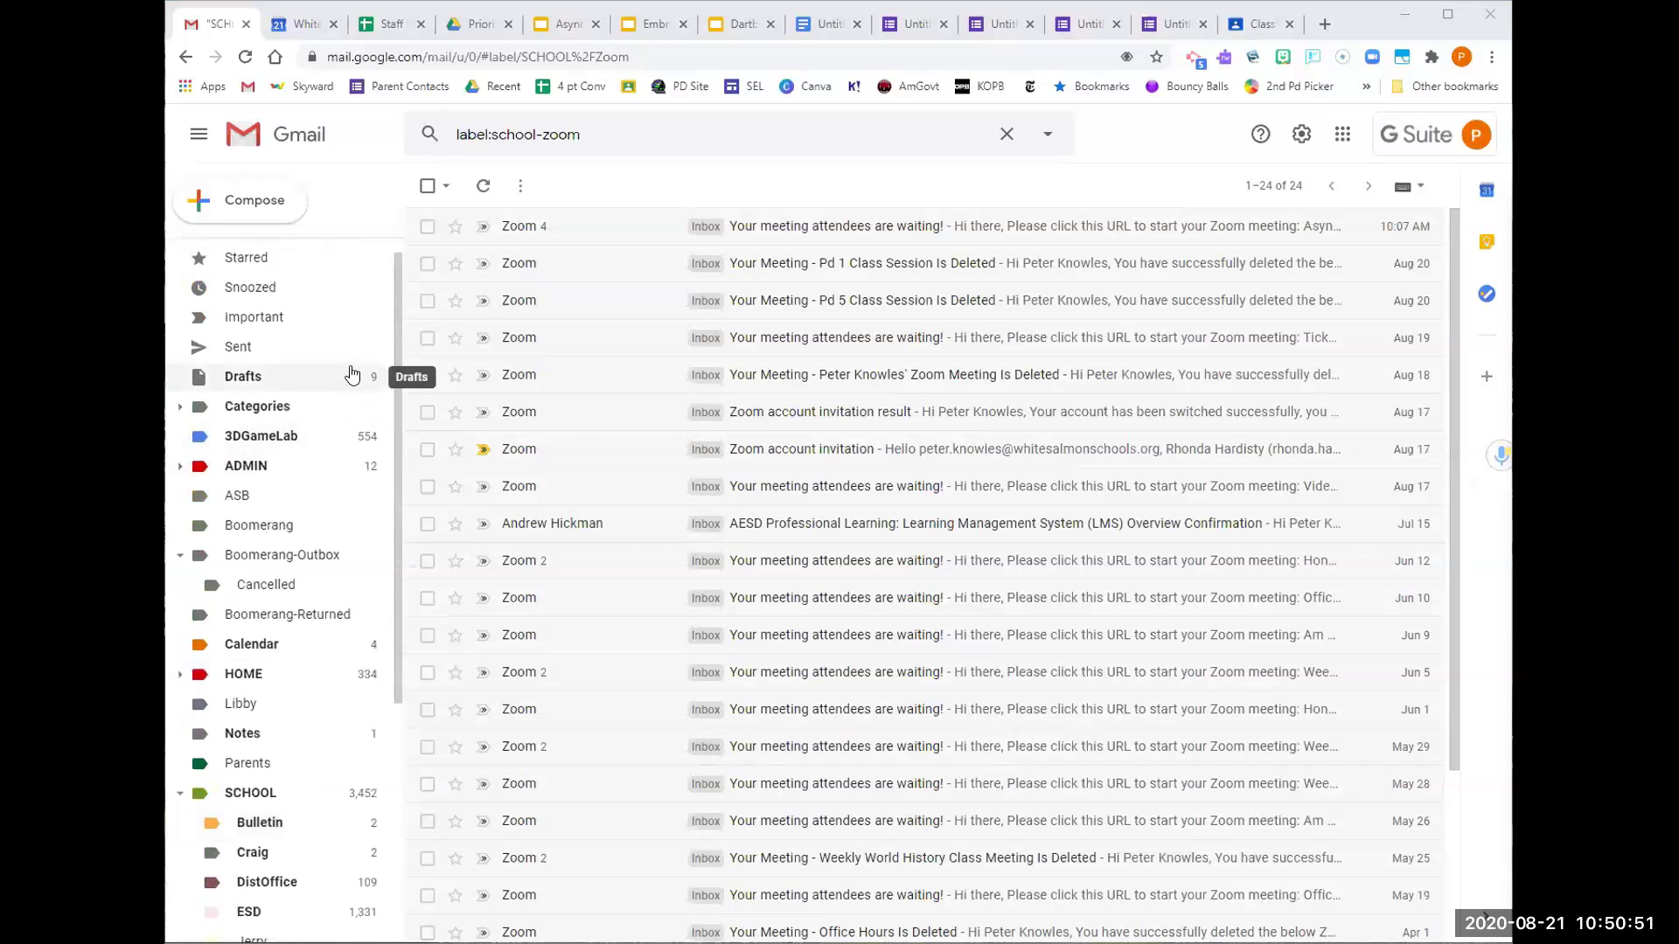
pyautogui.scroll(1, 352, 371)
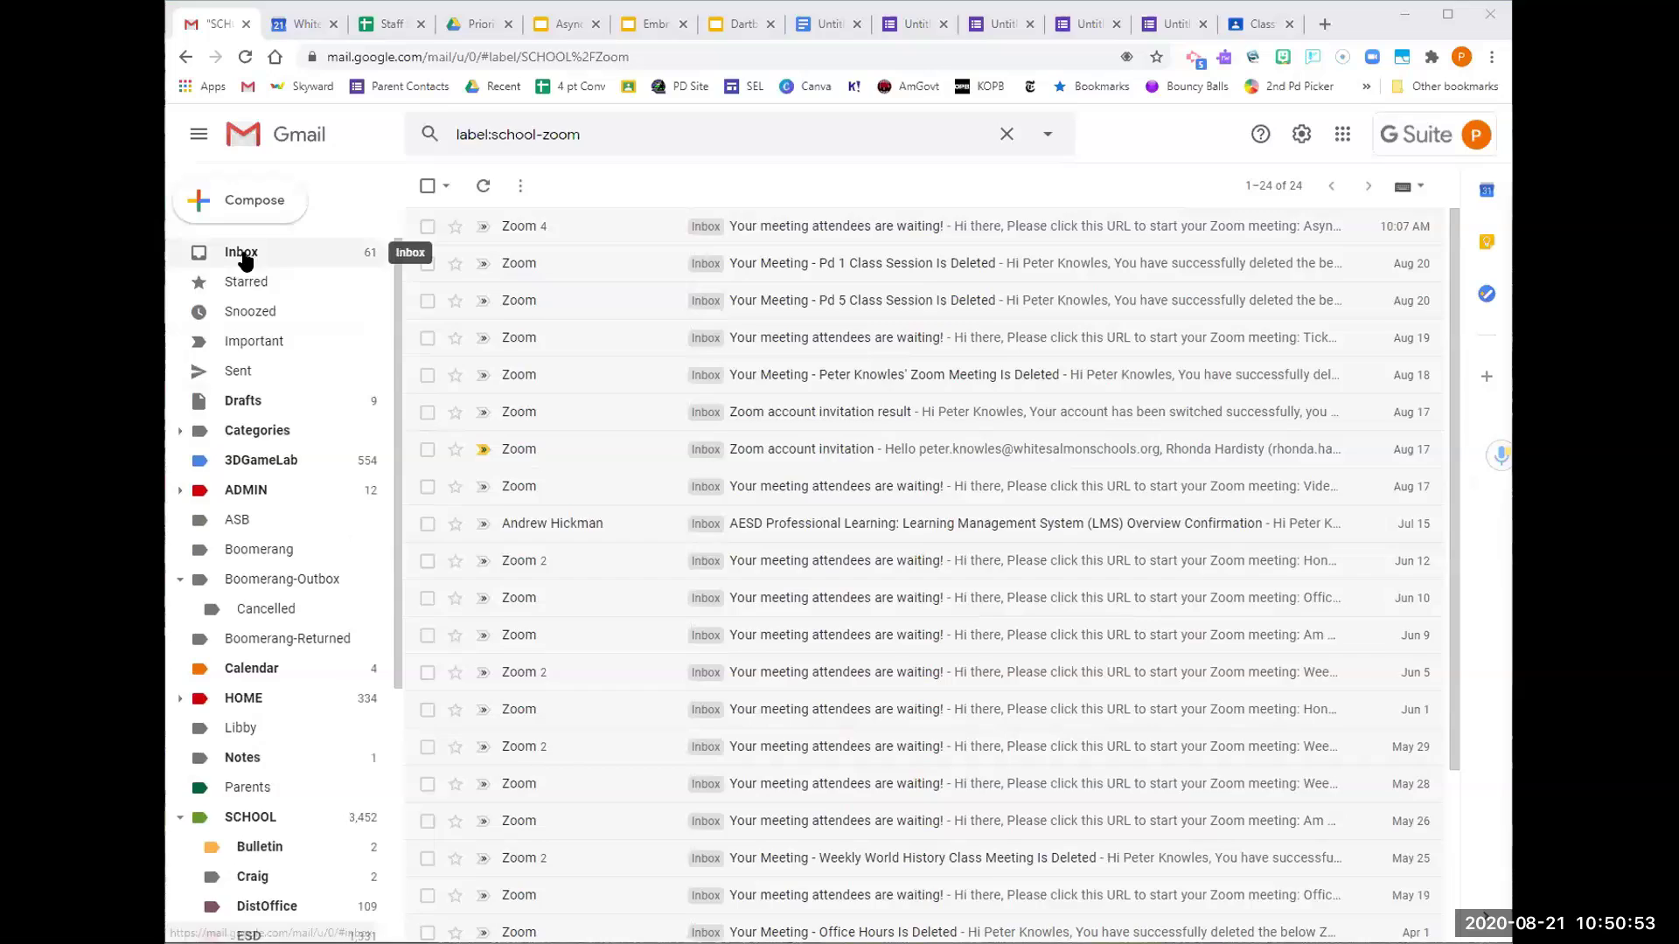
# Start a filter for the Teaching American History sender and continue to its actions
pyautogui.click(242, 254)
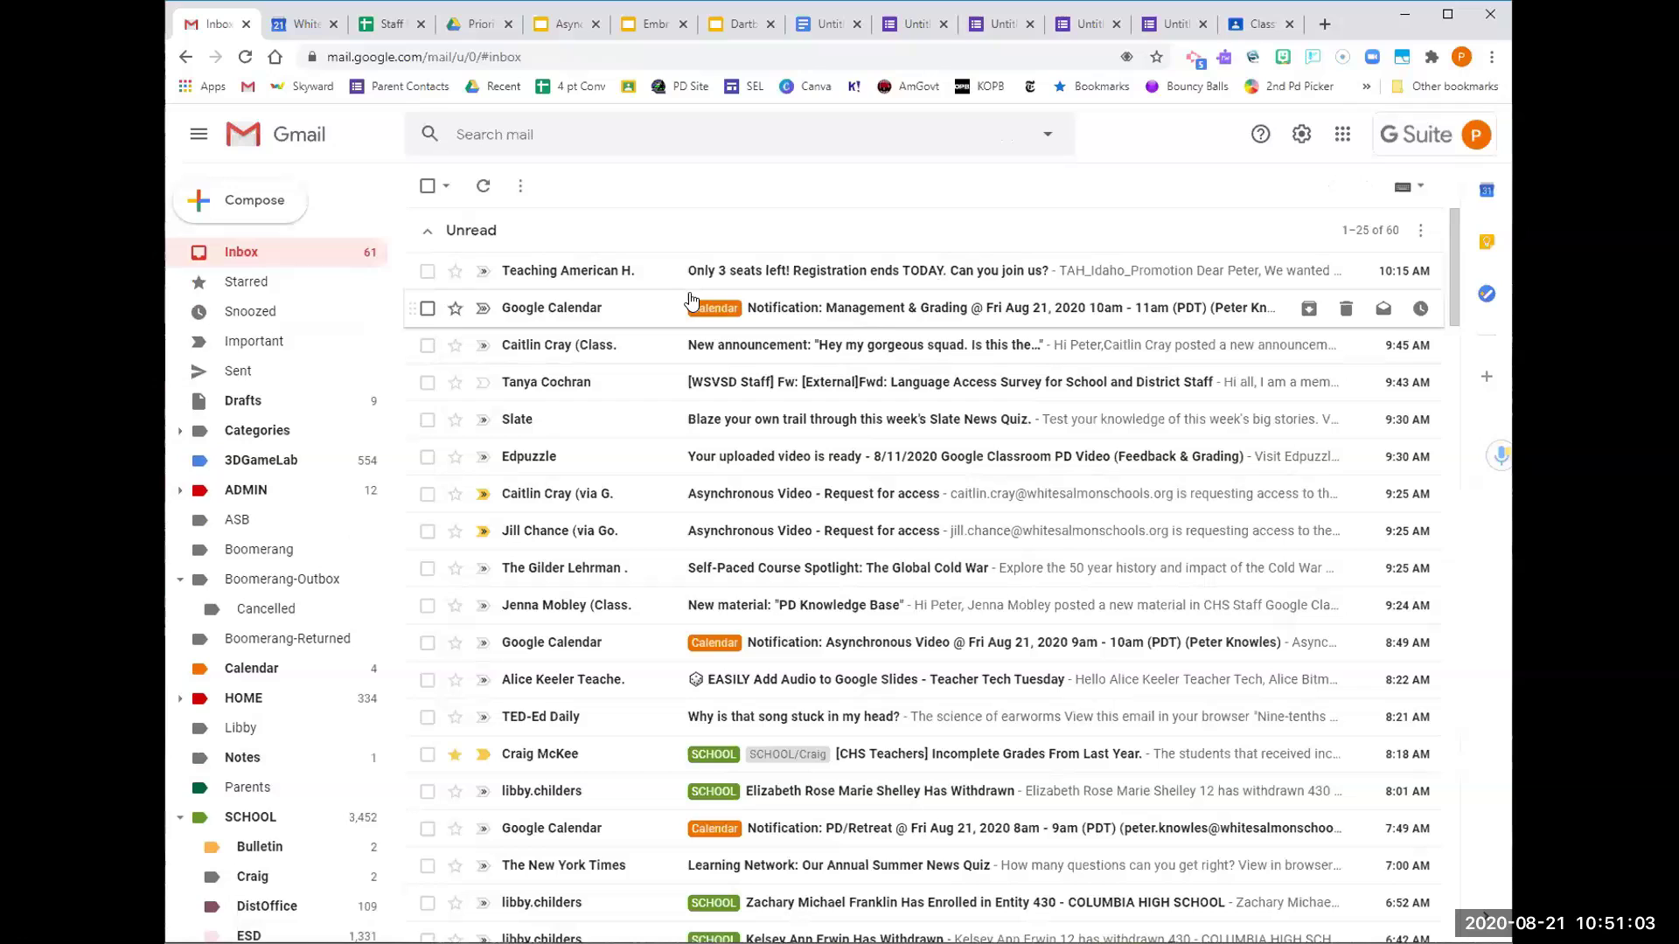
pyautogui.click(637, 272)
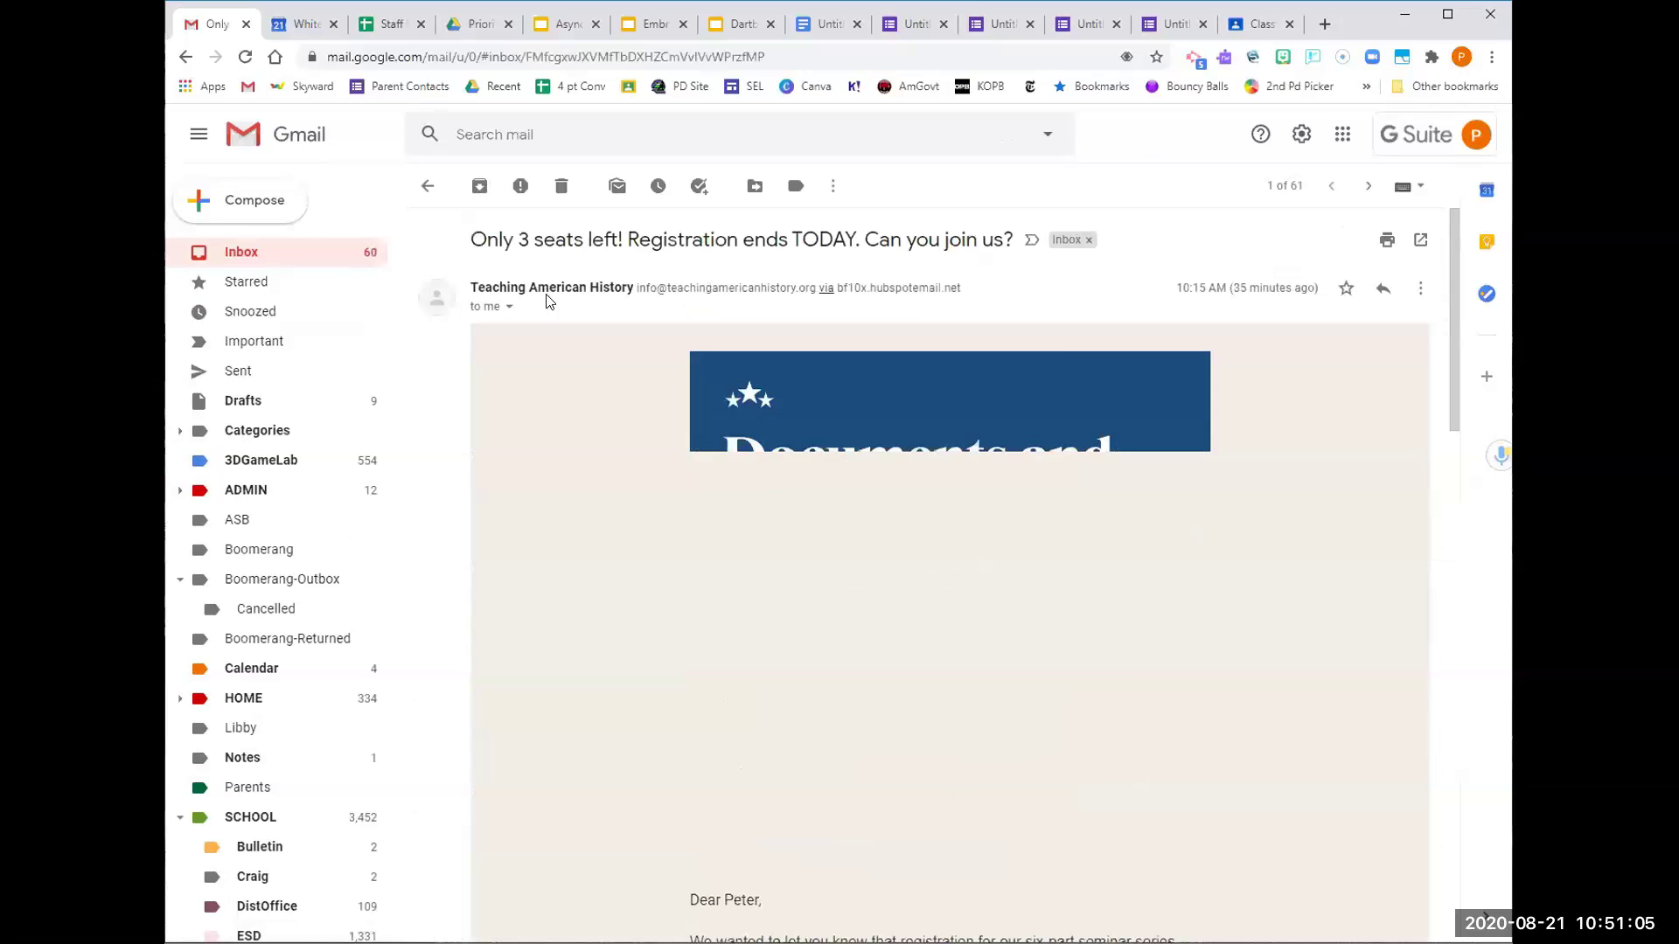
pyautogui.click(832, 186)
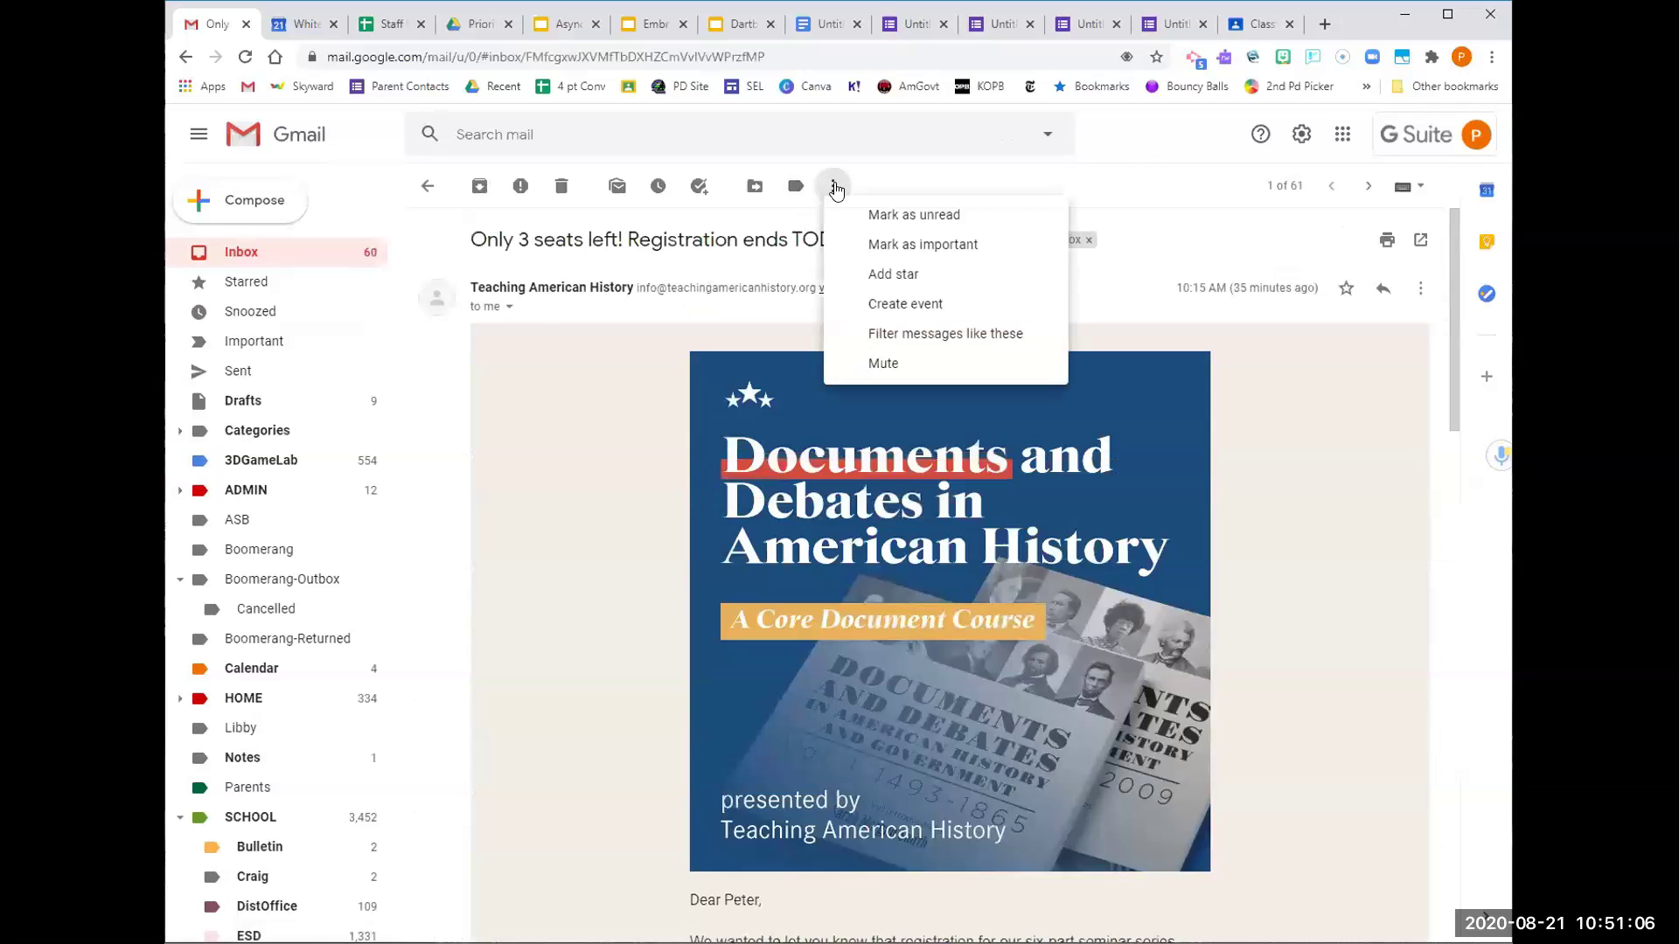
pyautogui.click(874, 334)
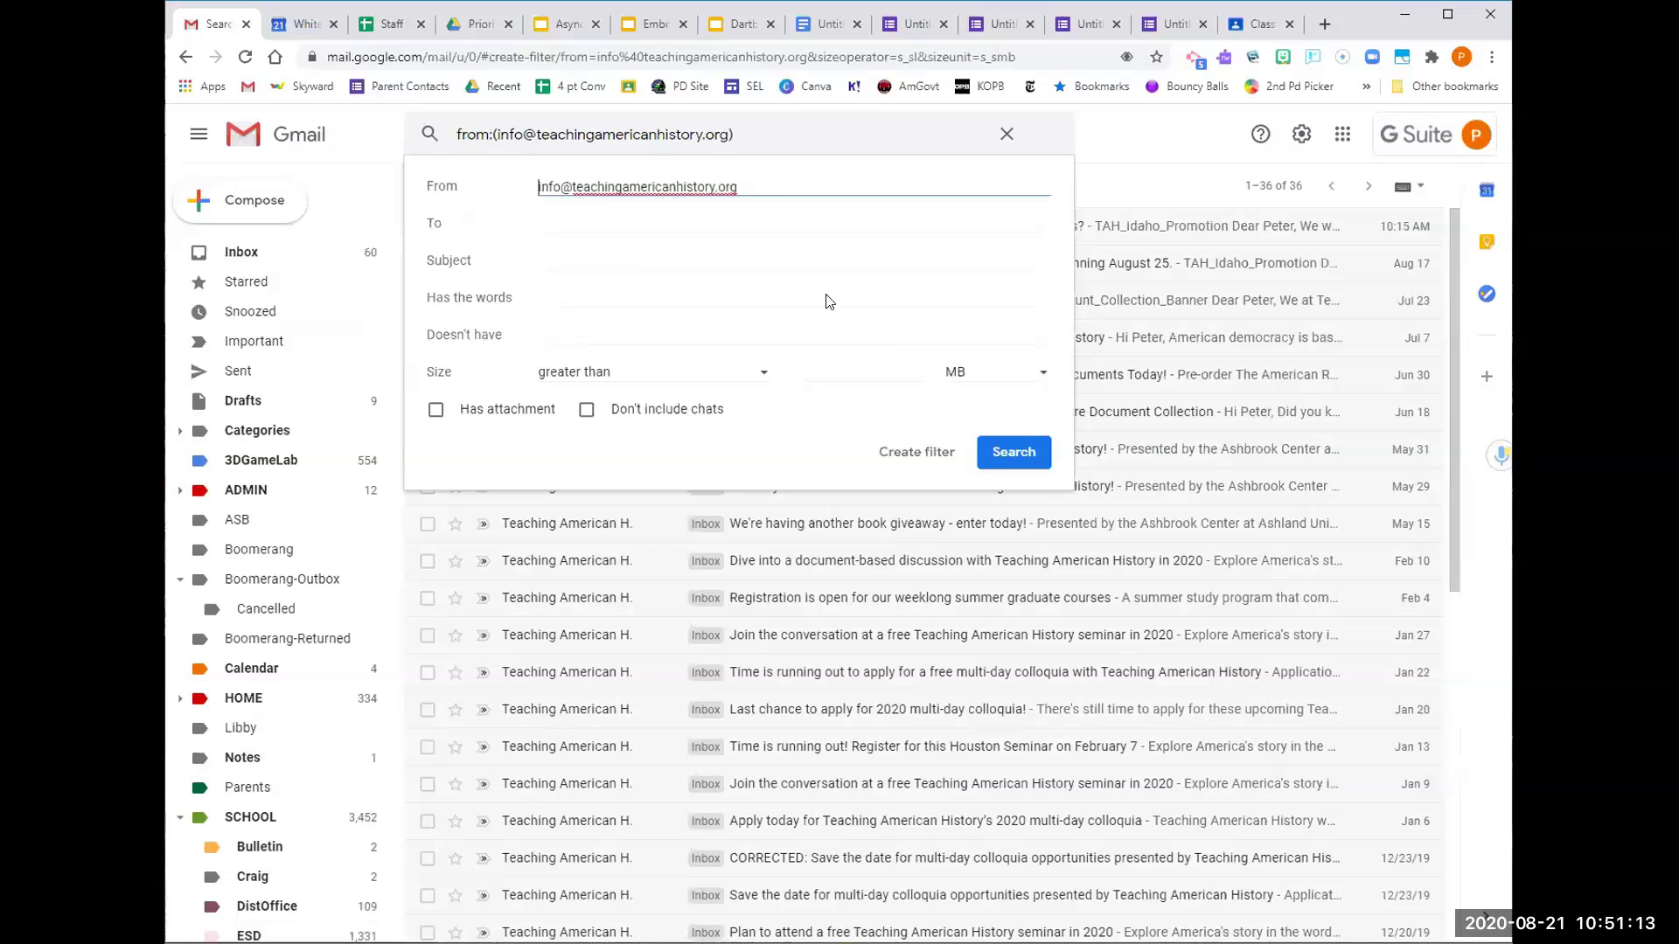
pyautogui.click(934, 451)
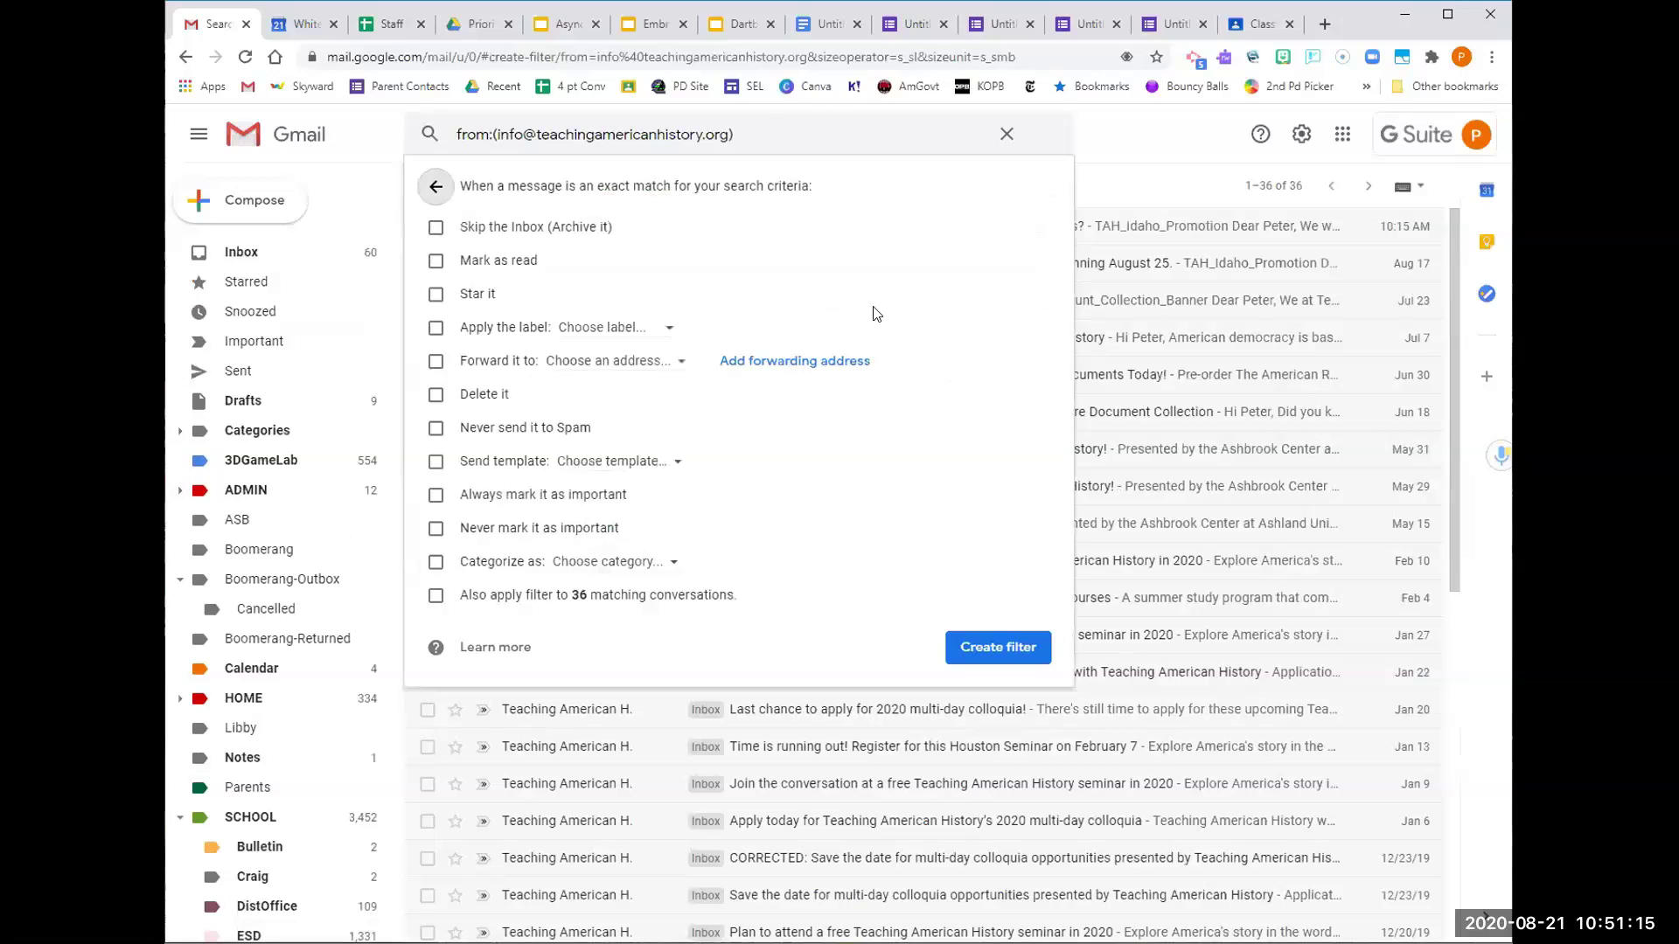
# Make the filter skip the inbox and apply a newly created 'newsletters' label
pyautogui.click(438, 232)
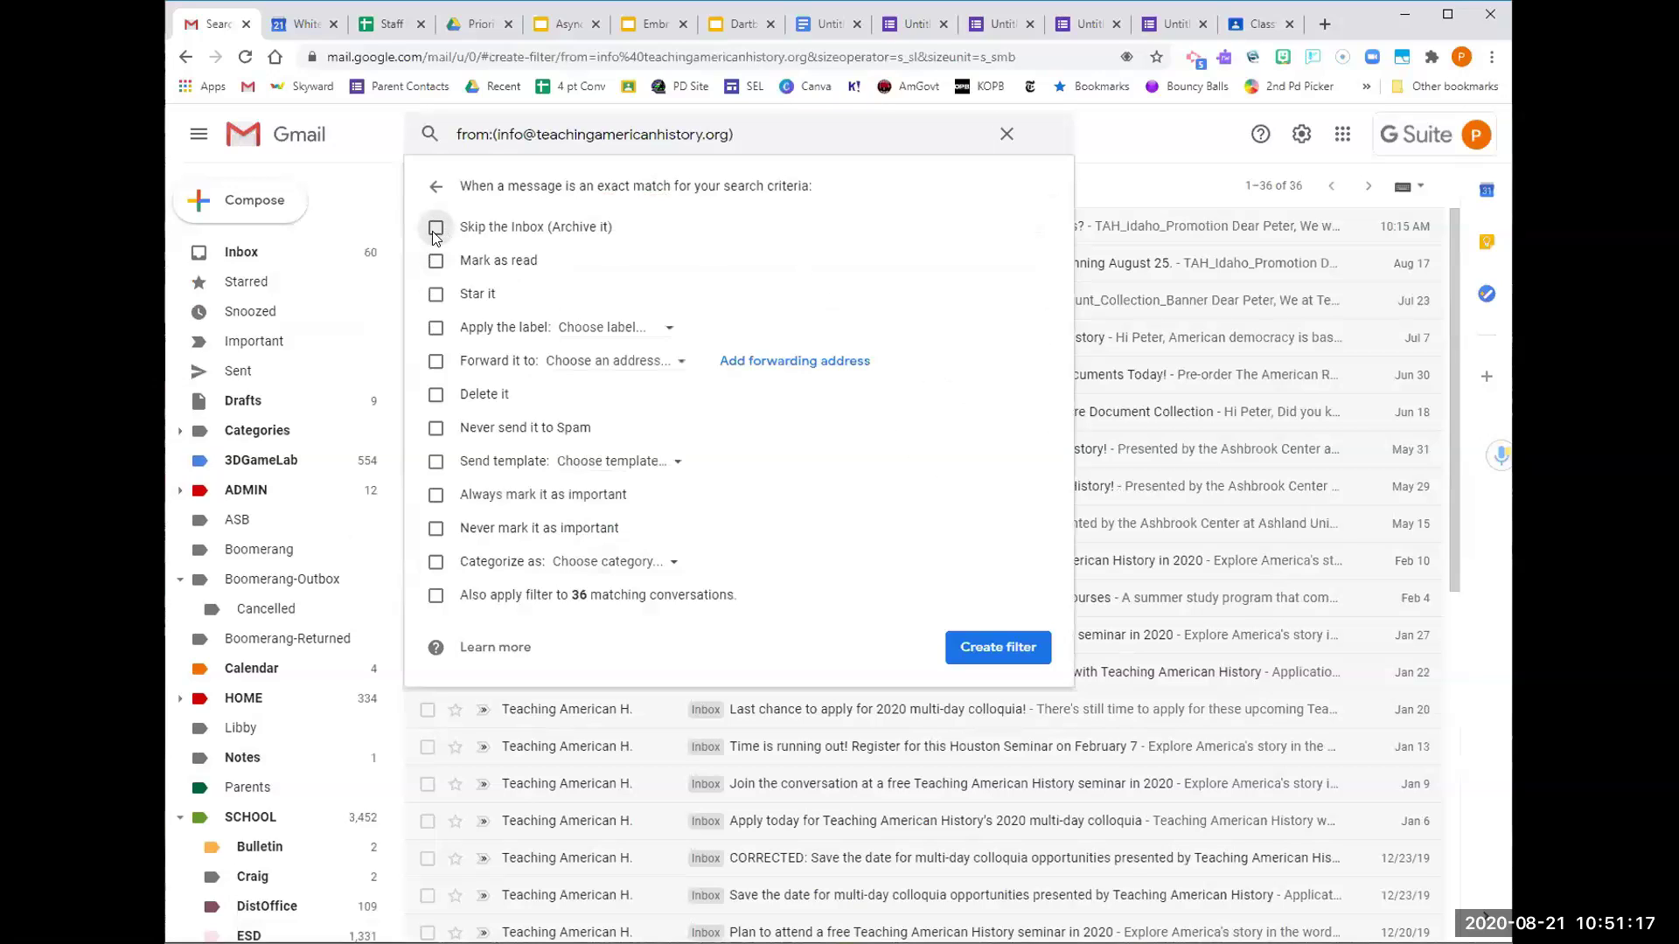
pyautogui.click(436, 329)
pyautogui.click(617, 330)
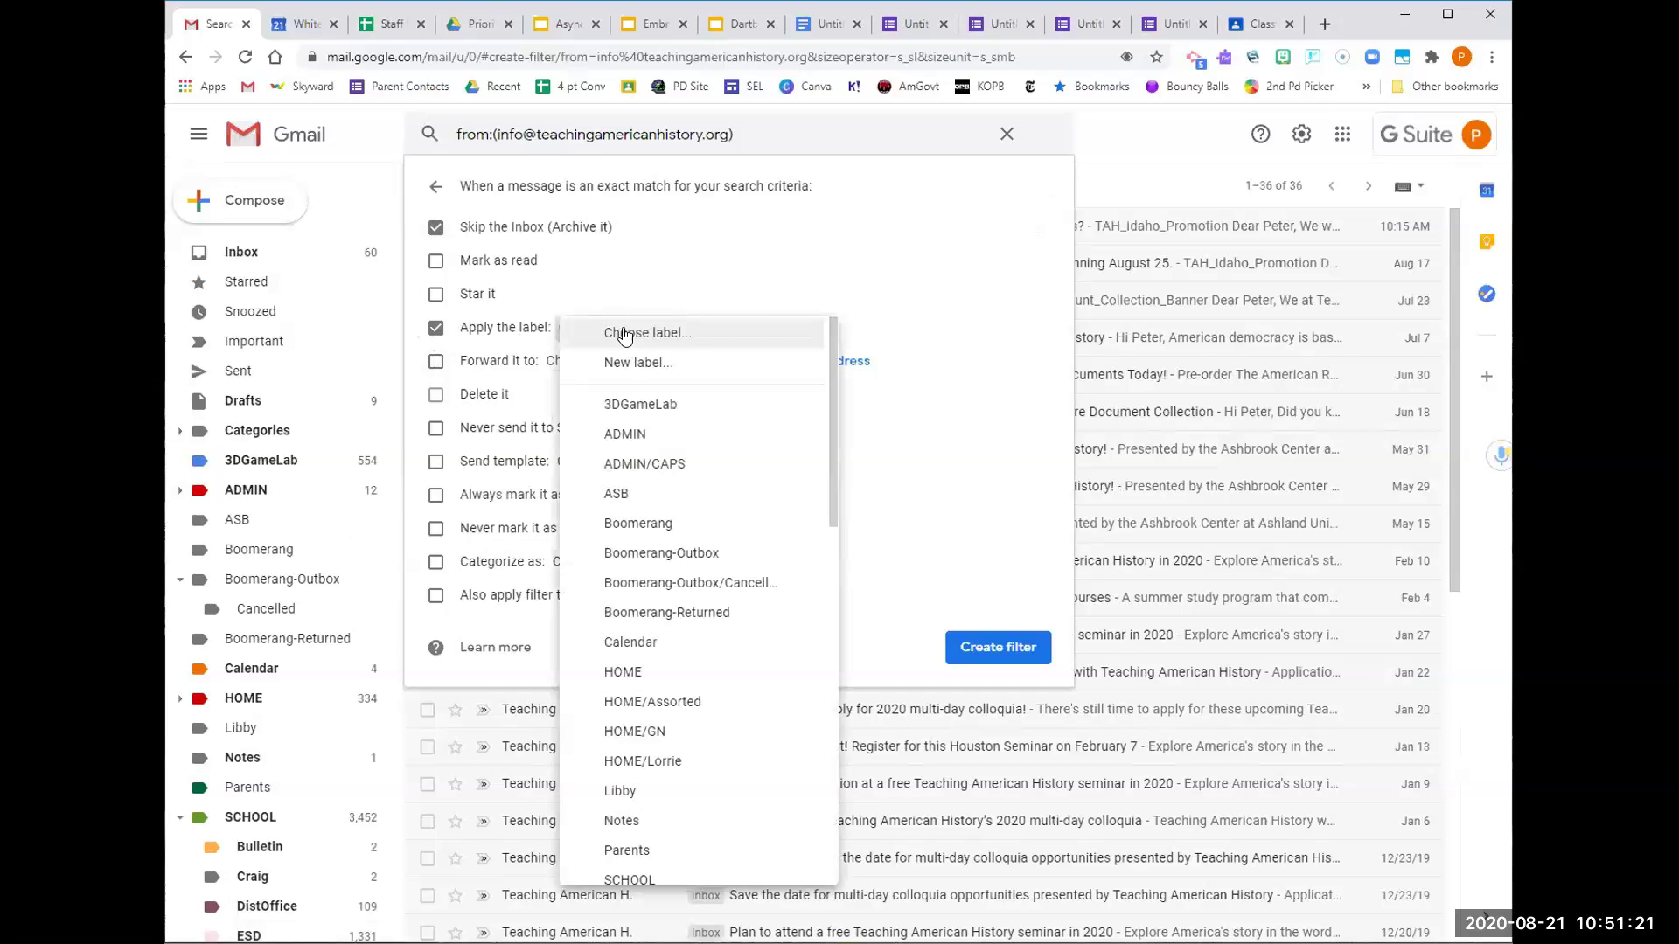
pyautogui.scroll(-2, 662, 675)
pyautogui.scroll(-3, 664, 675)
pyautogui.scroll(-9, 665, 673)
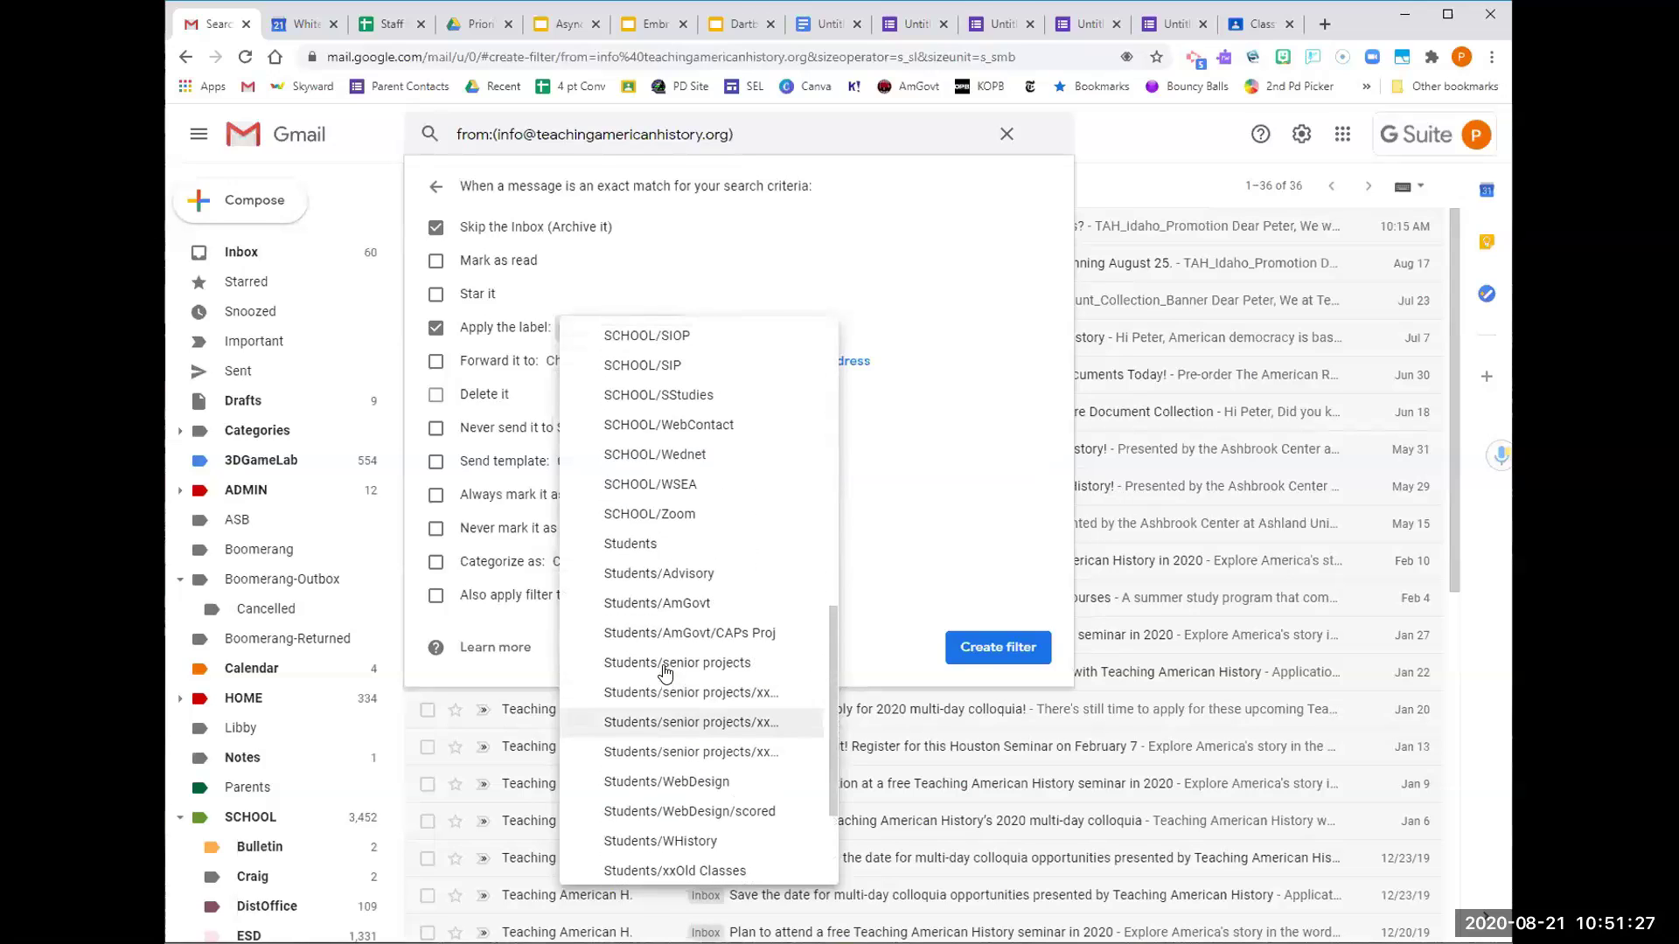
pyautogui.scroll(-3, 664, 672)
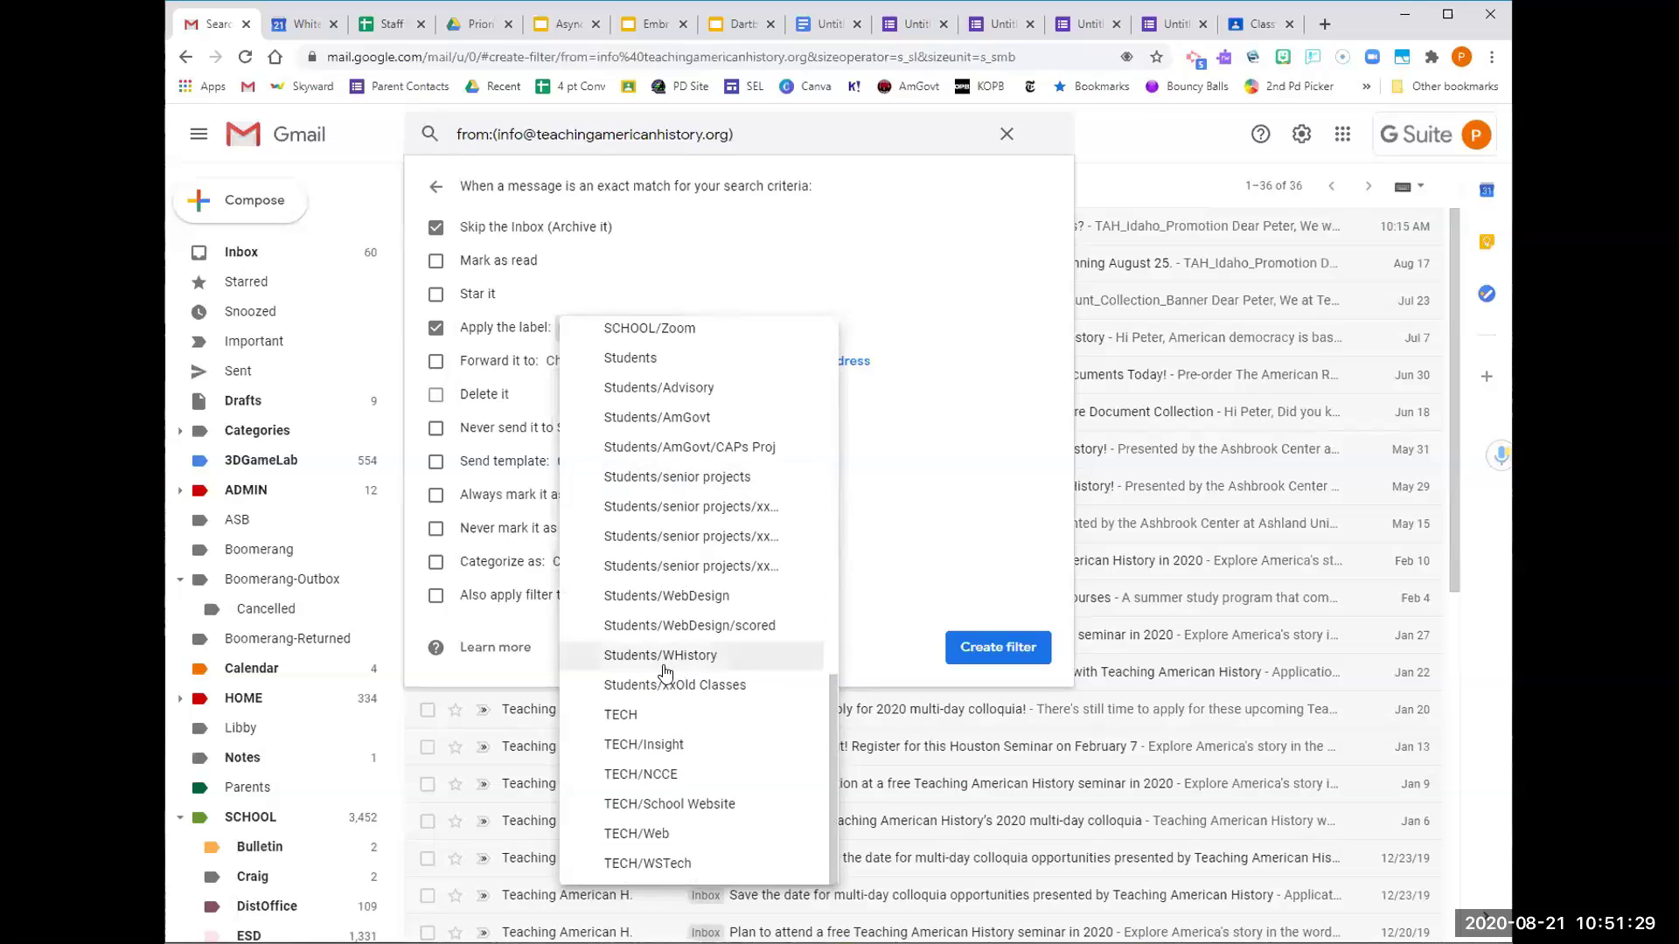
pyautogui.scroll(20, 662, 665)
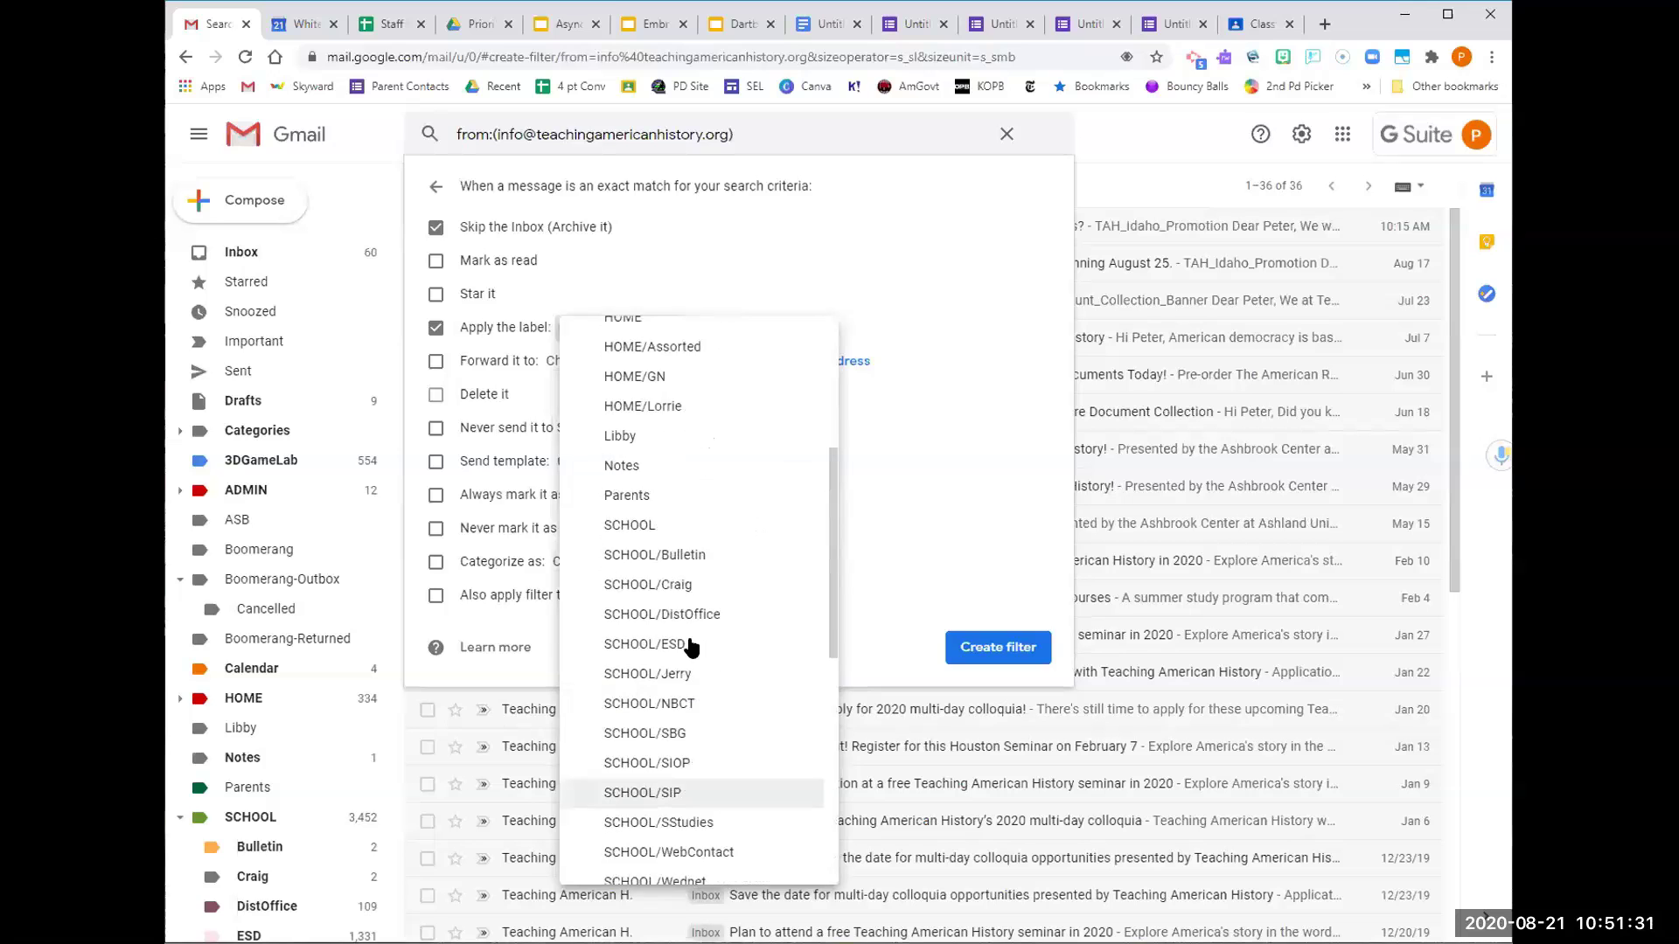
pyautogui.click(659, 363)
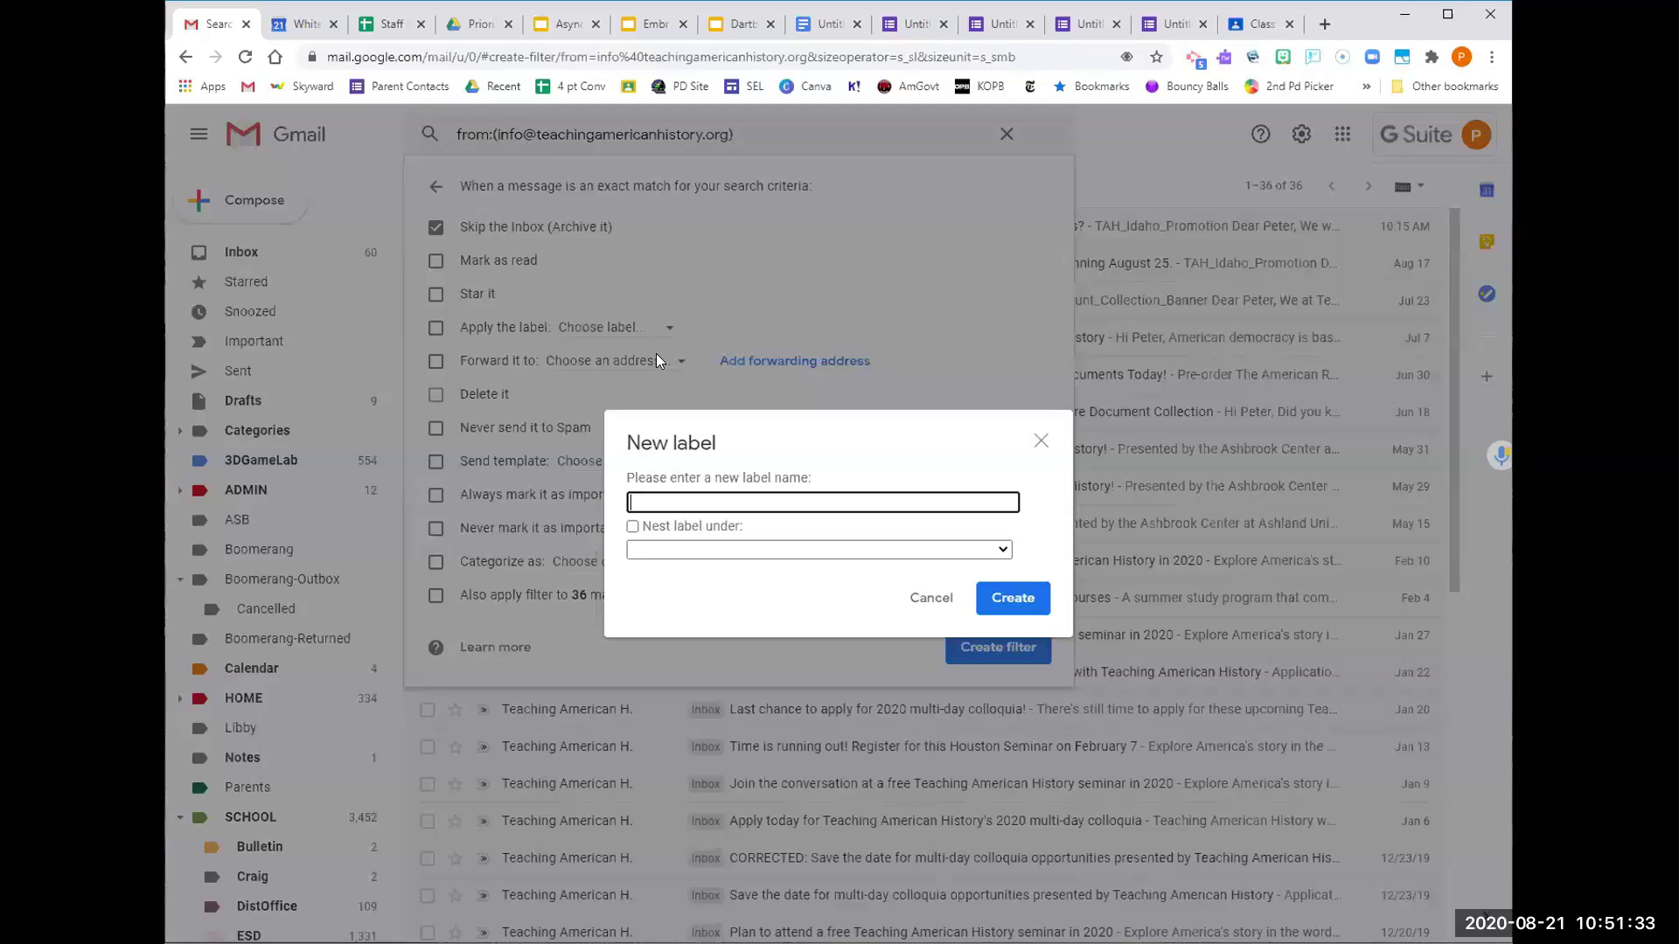
pyautogui.write('newsletters')
pyautogui.click(995, 596)
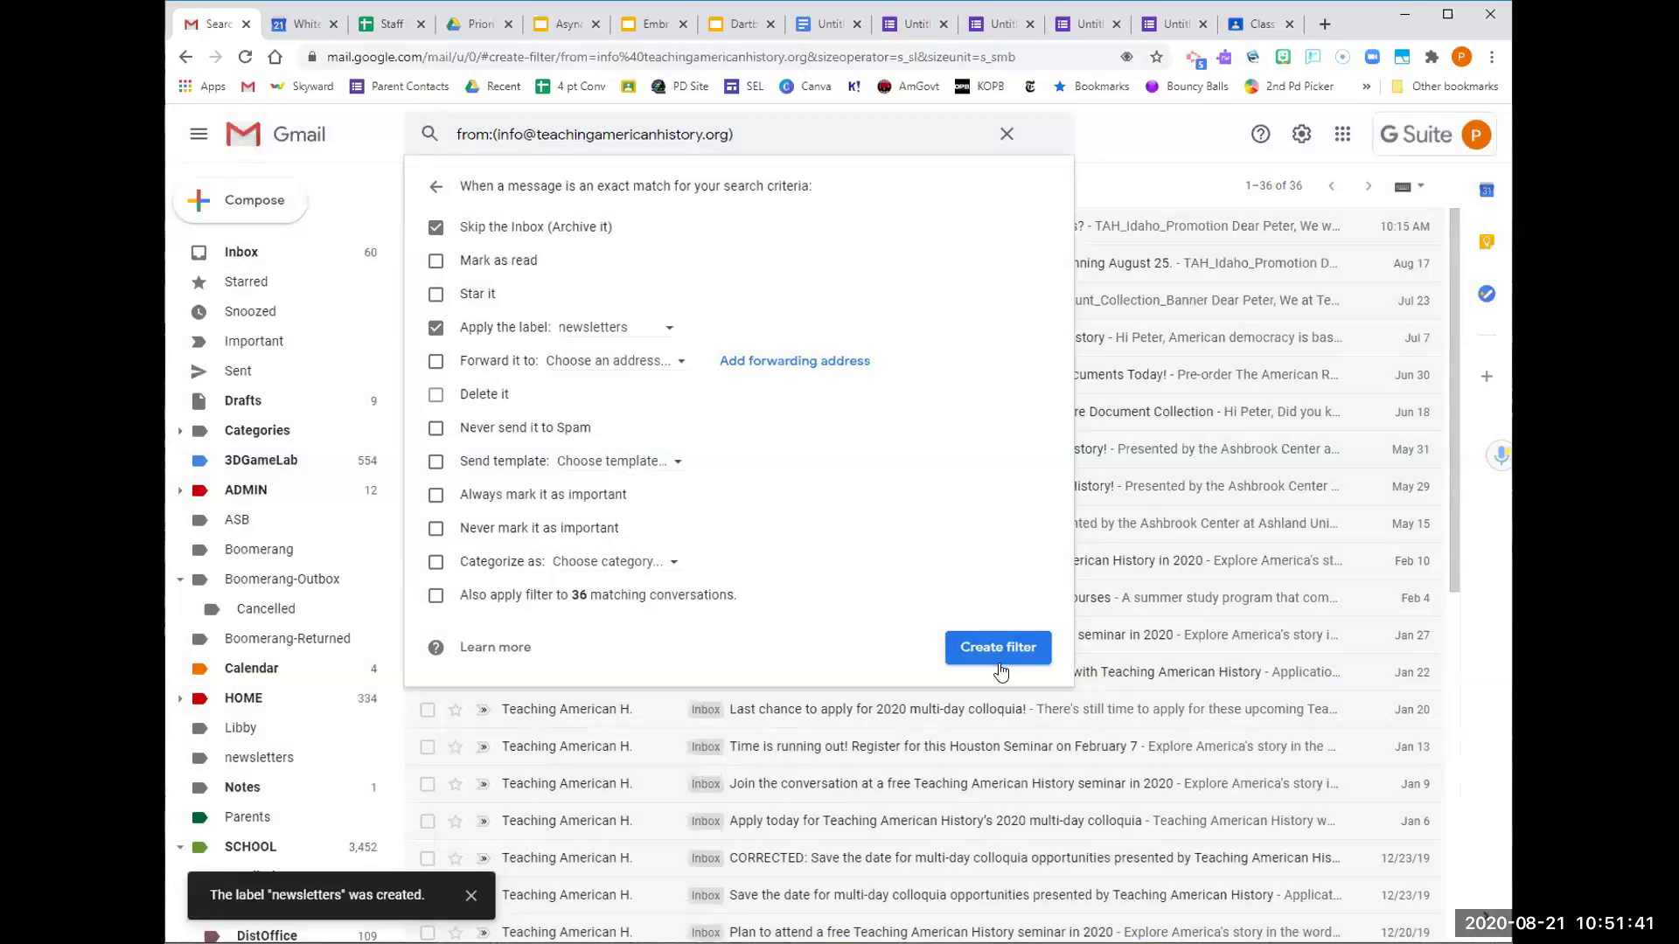
# Apply the filter to the 36 existing conversations, save it, and return to the Inbox
pyautogui.click(436, 595)
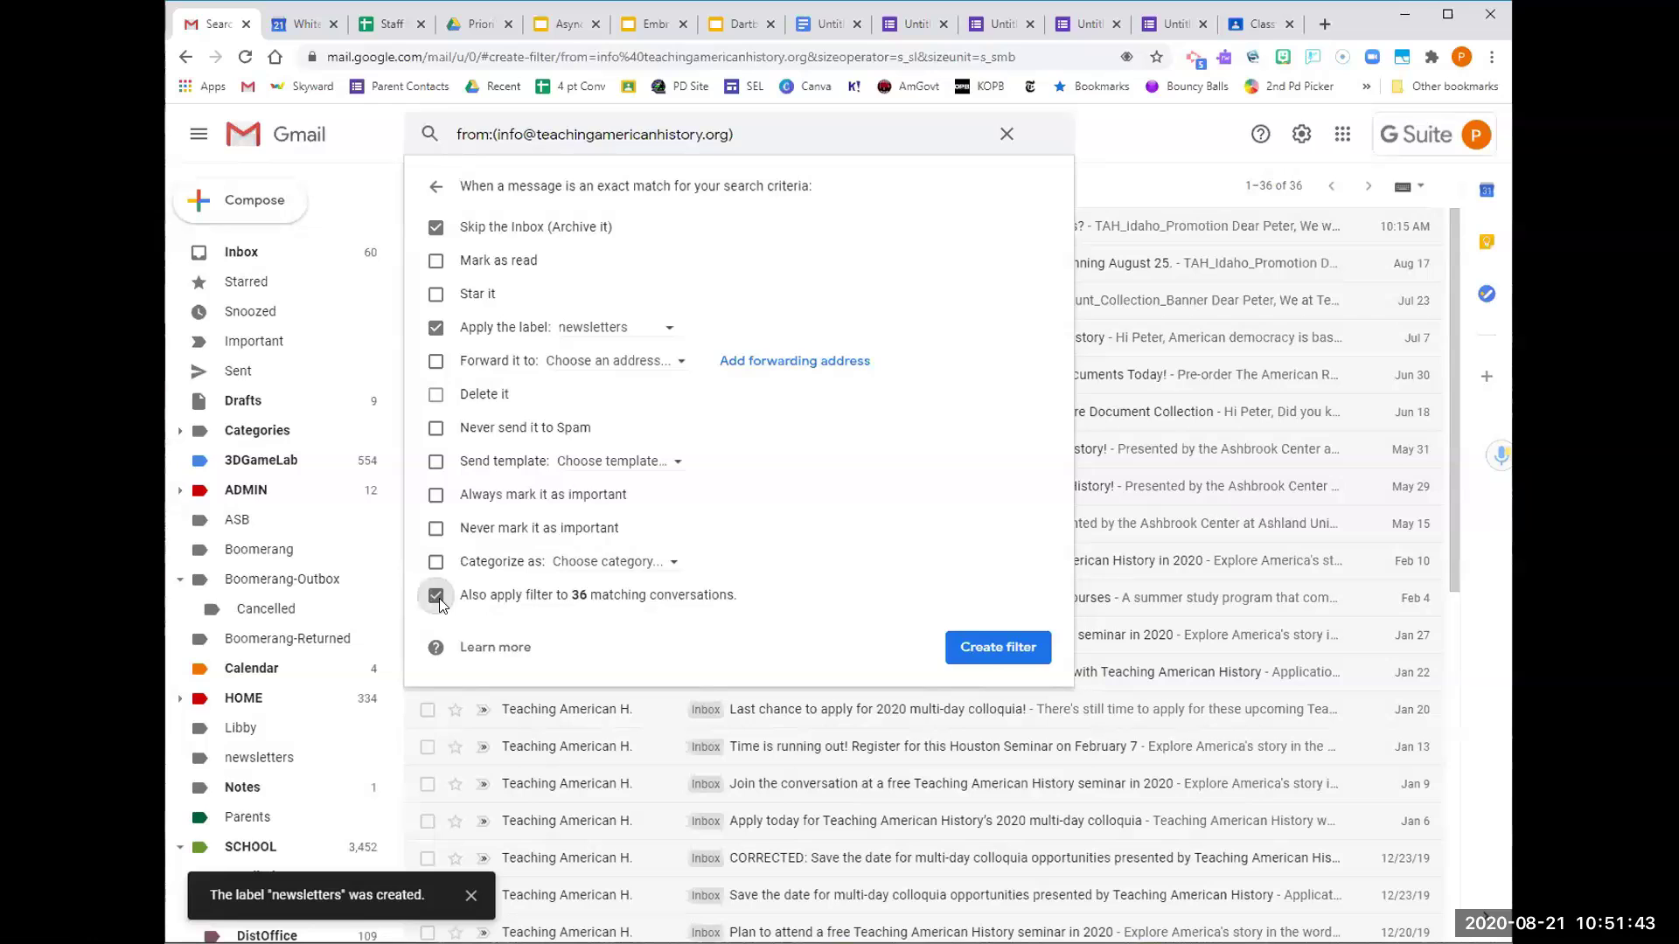
pyautogui.click(998, 647)
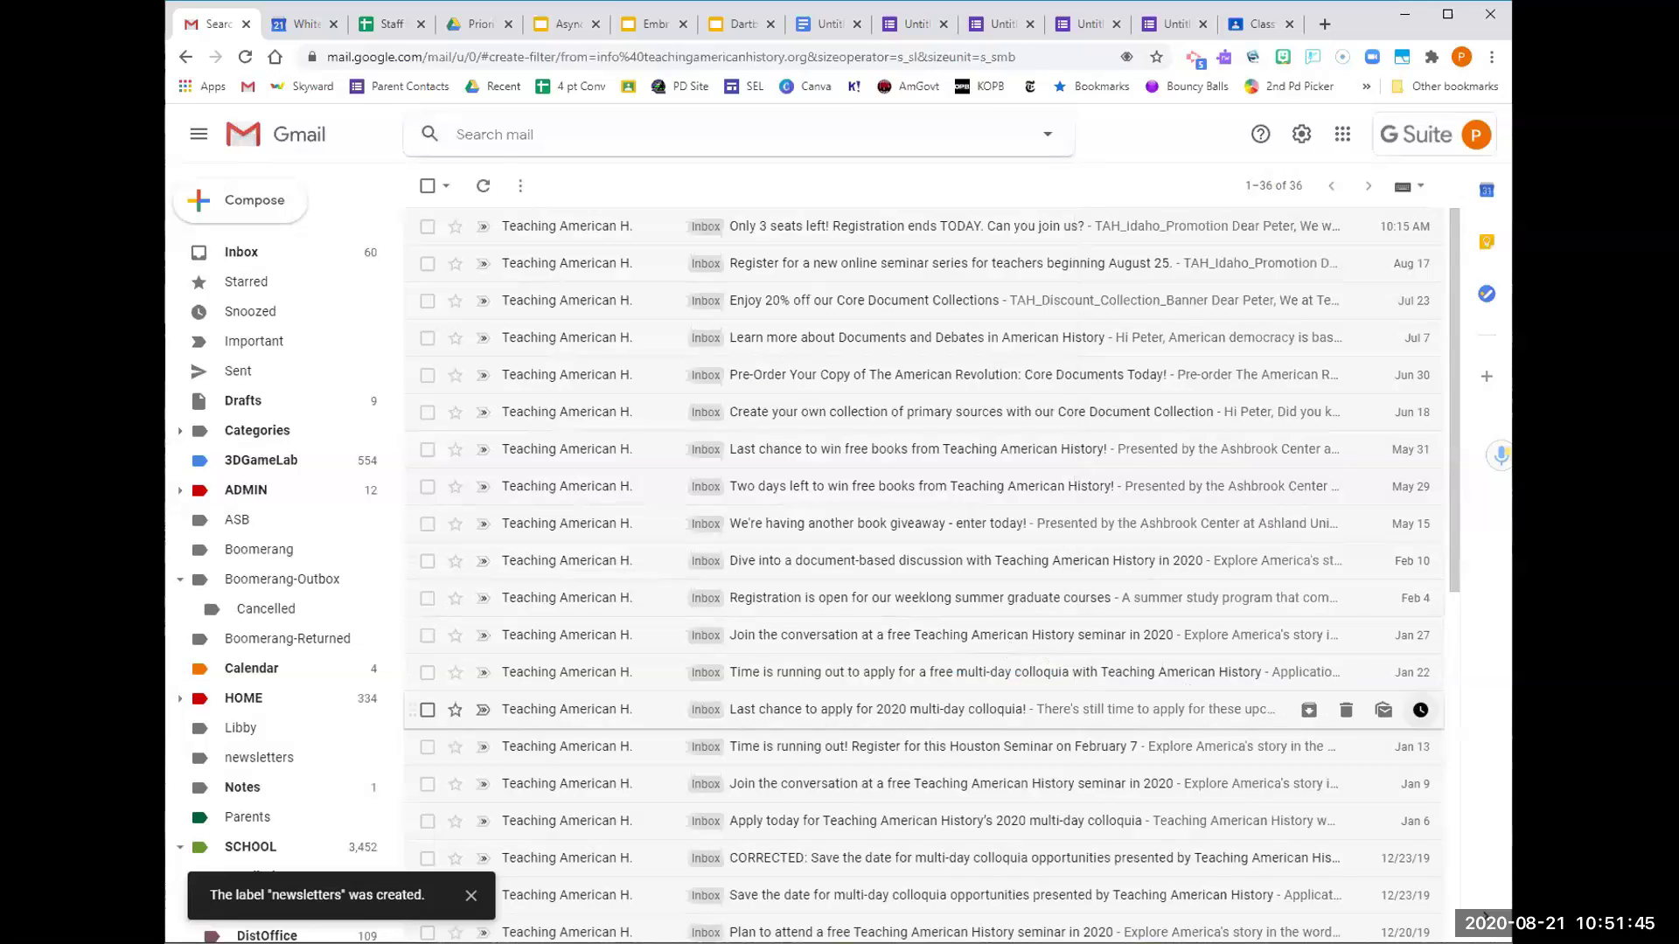
pyautogui.click(275, 255)
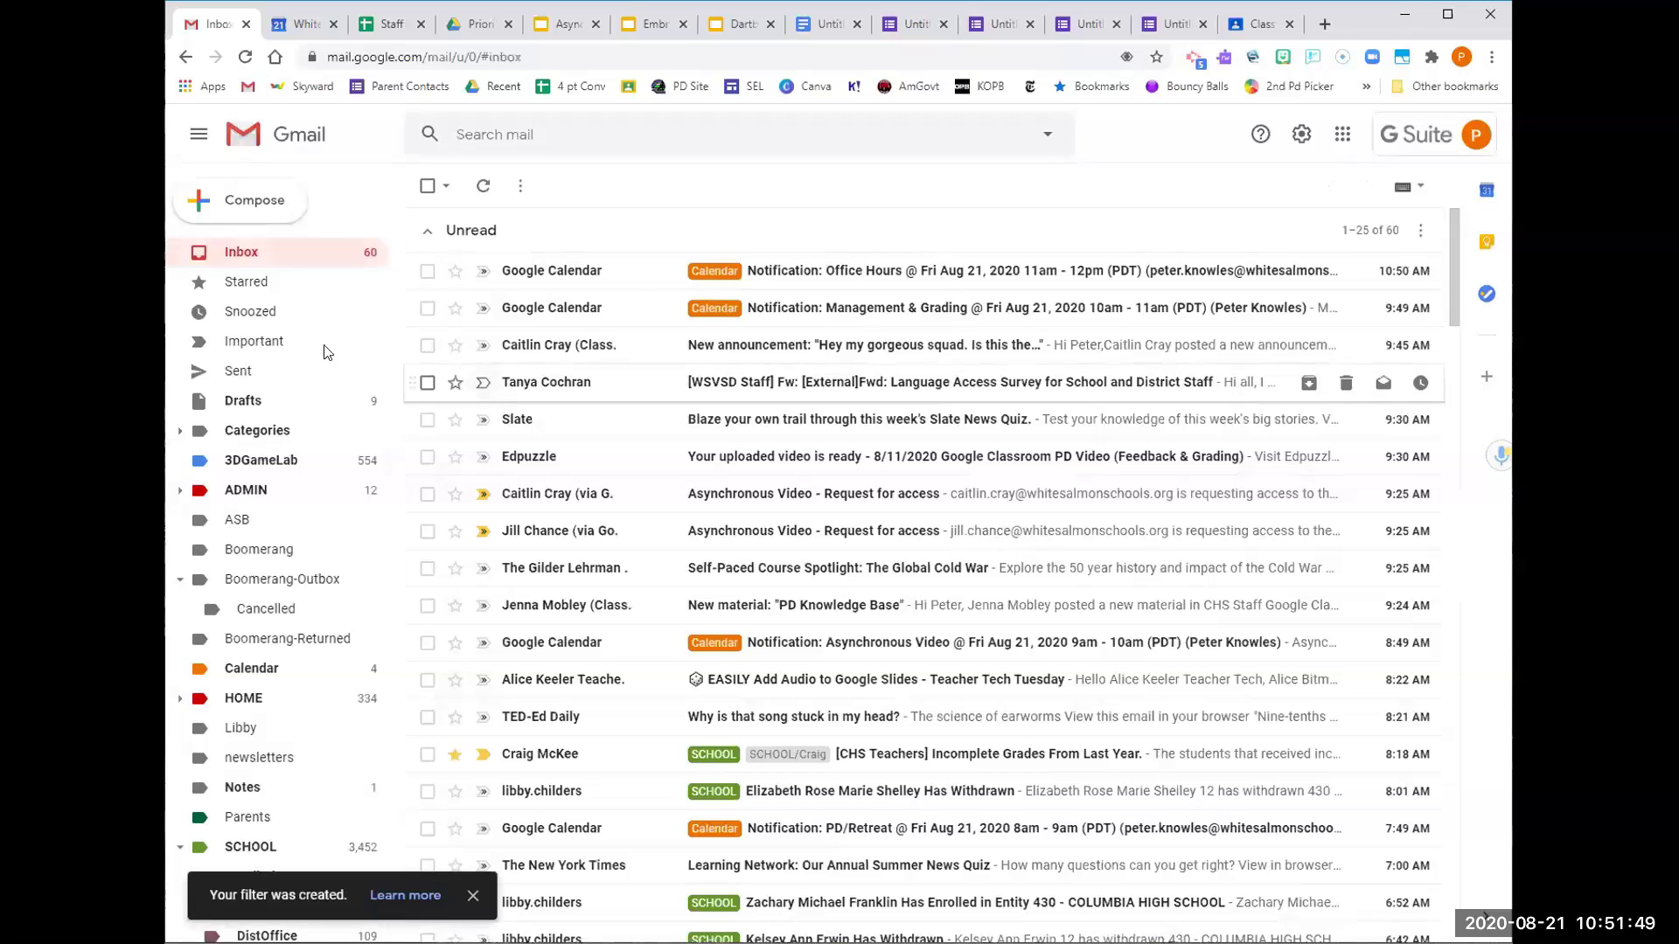
# Check the newsletters label lists the 36 Teaching American History conversations, then go back to the Inbox
pyautogui.scroll(-1, 388, 458)
pyautogui.scroll(-1, 388, 458)
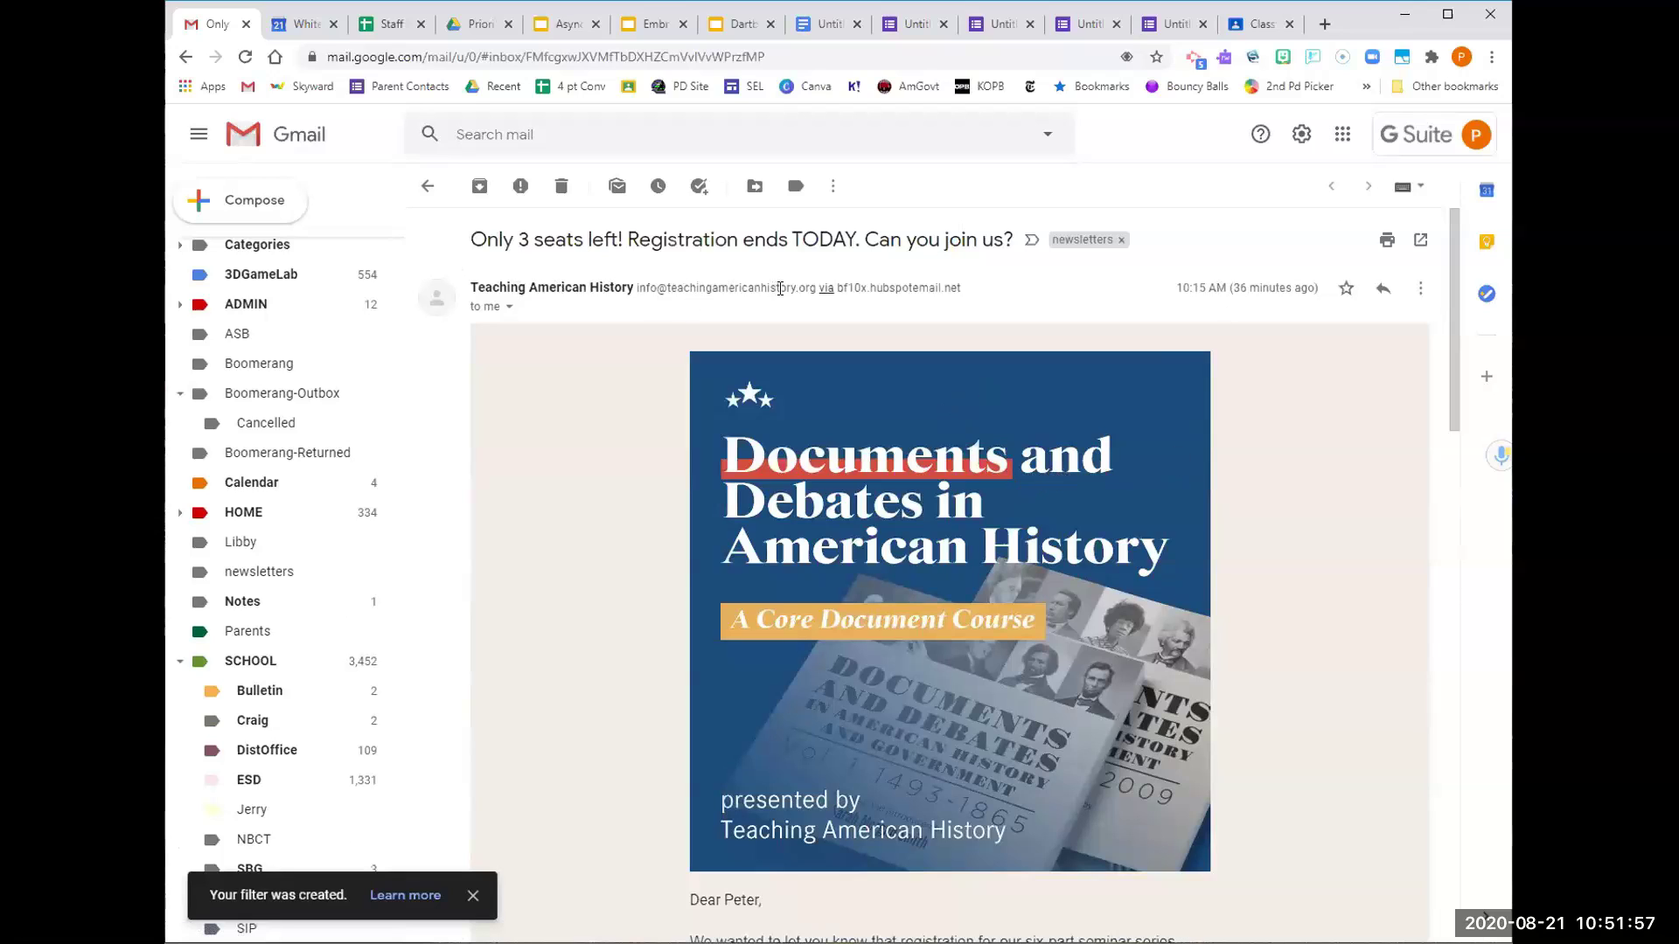
pyautogui.scroll(2, 333, 362)
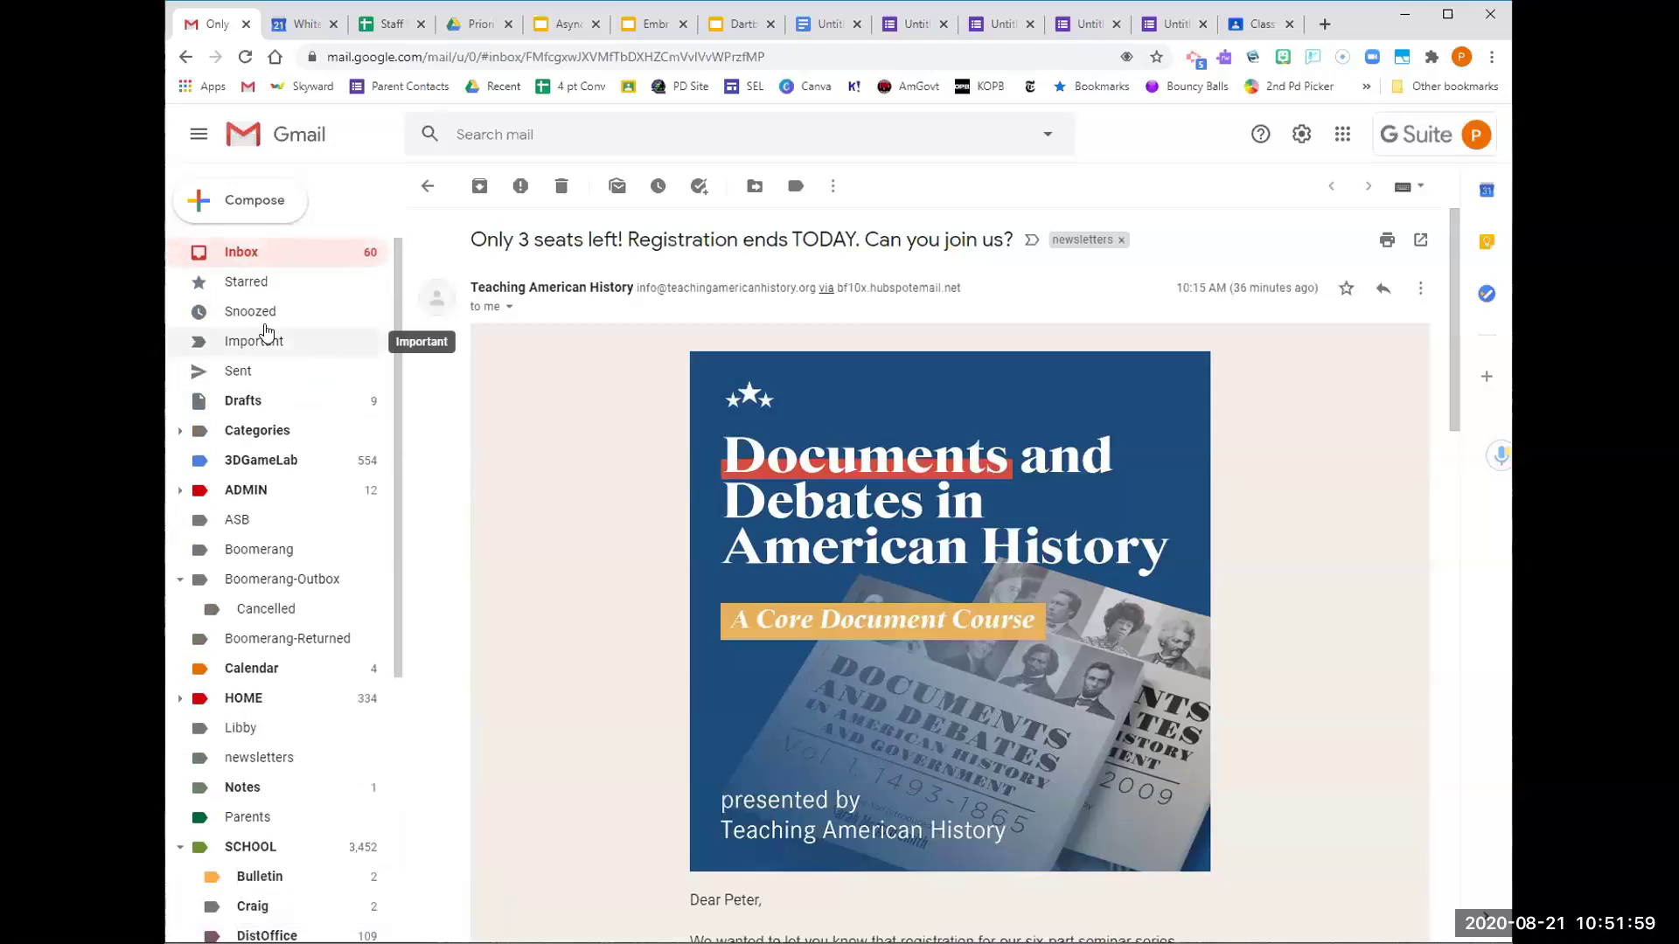
pyautogui.click(242, 255)
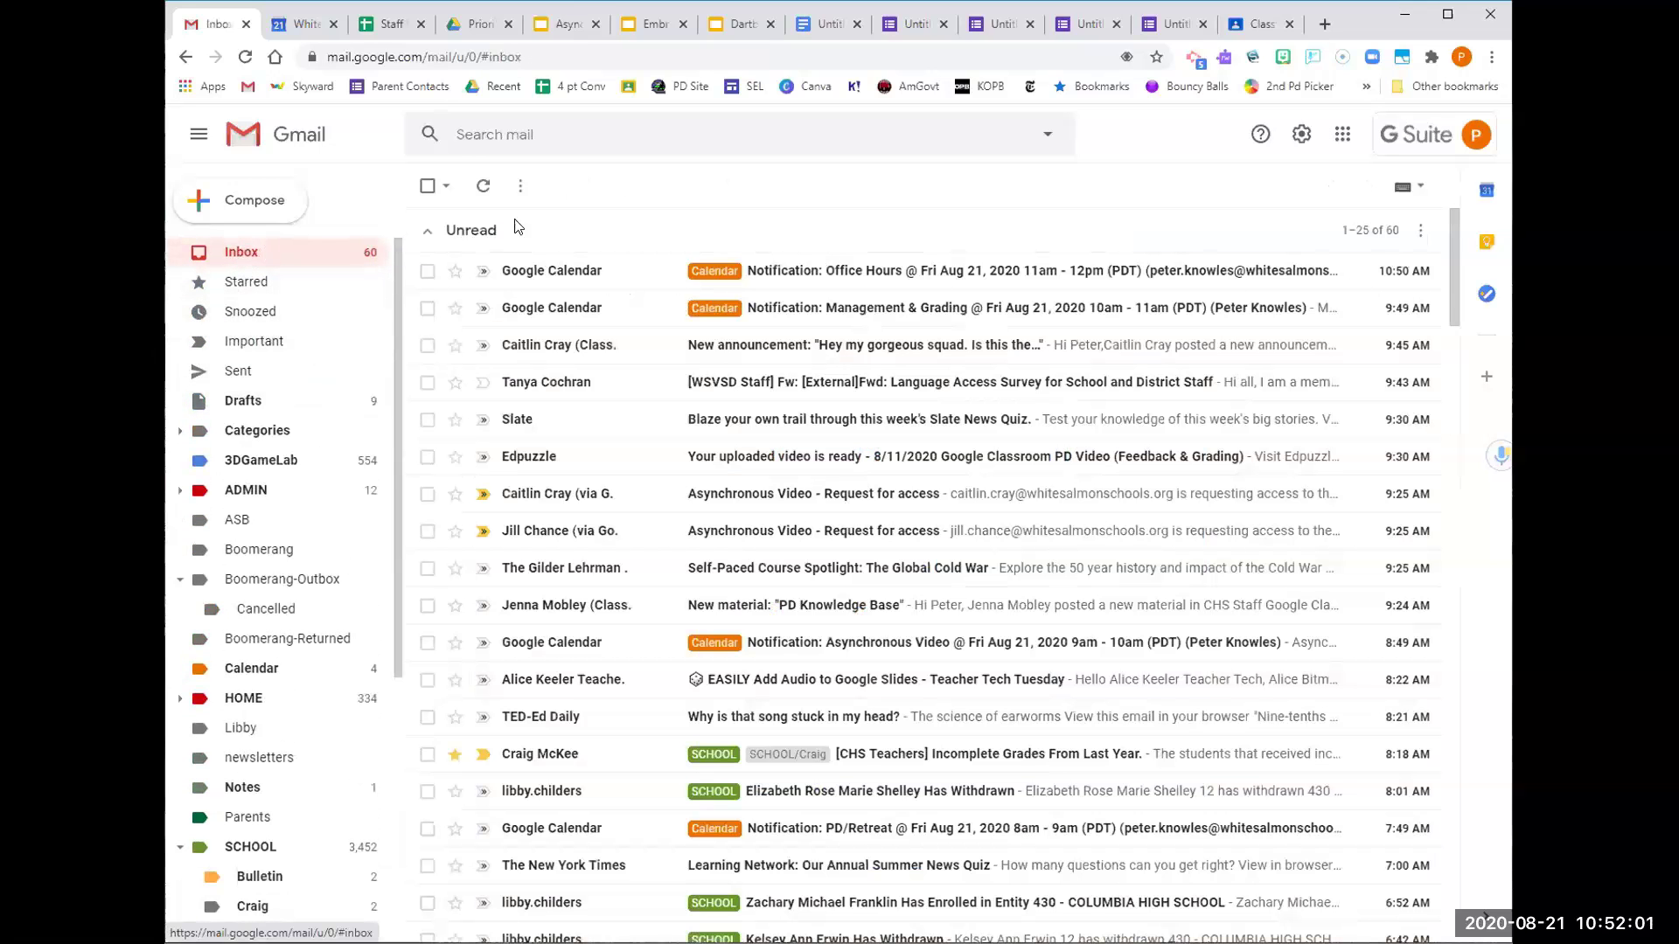
pyautogui.click(278, 757)
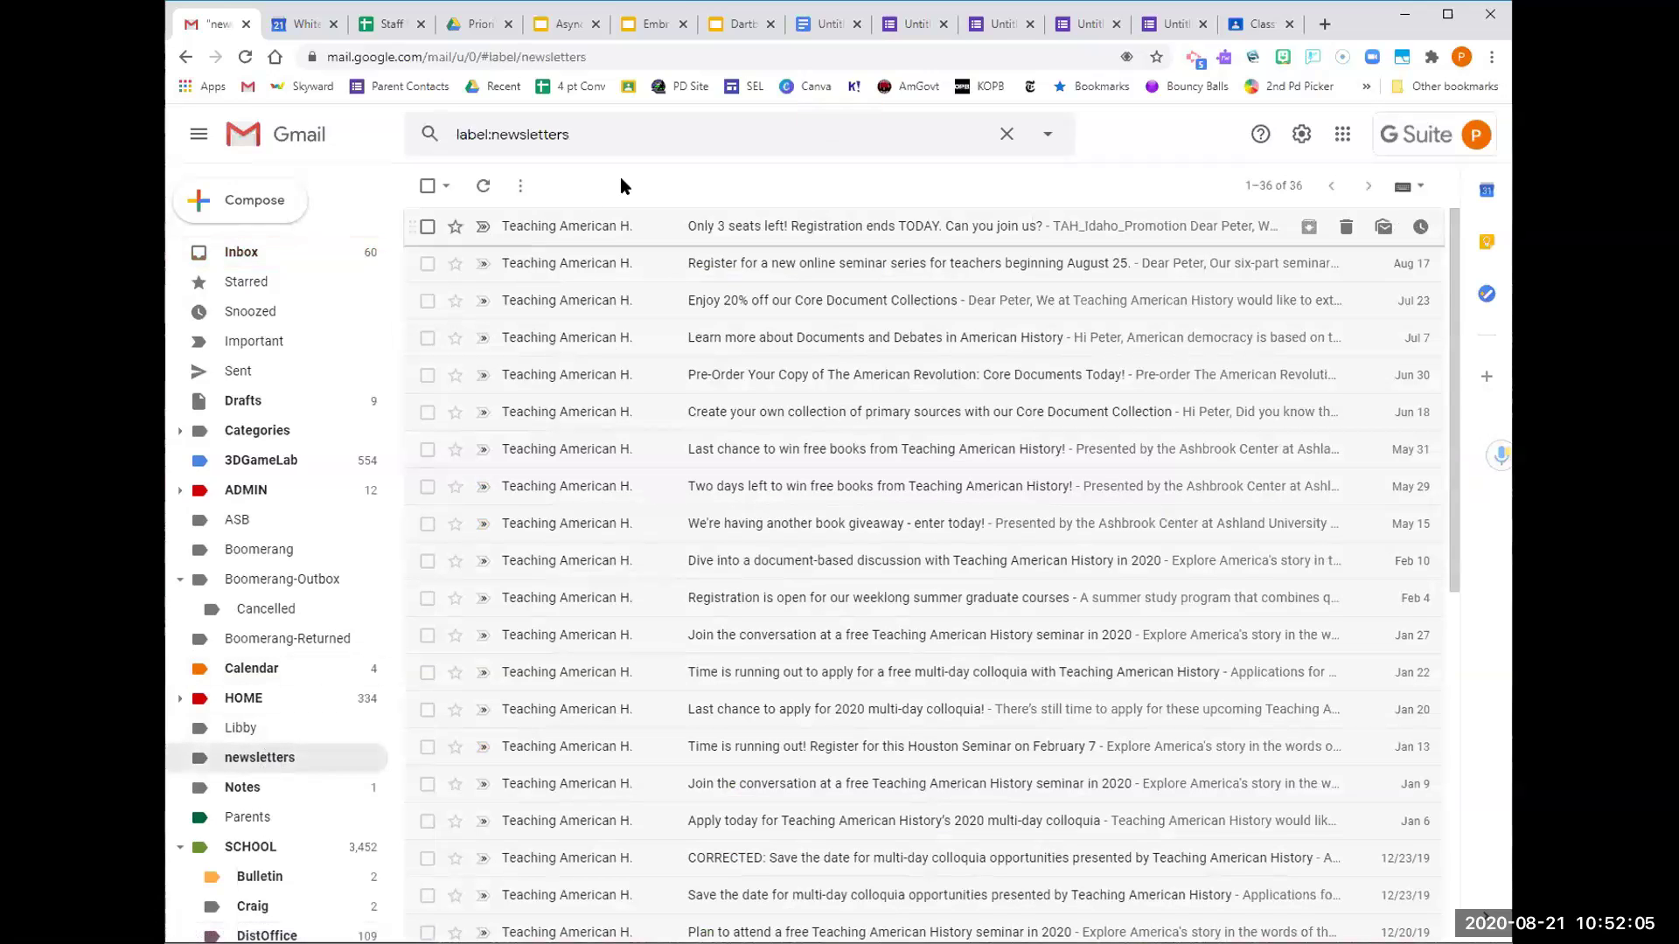
pyautogui.moveTo(629, 238)
pyautogui.click(229, 253)
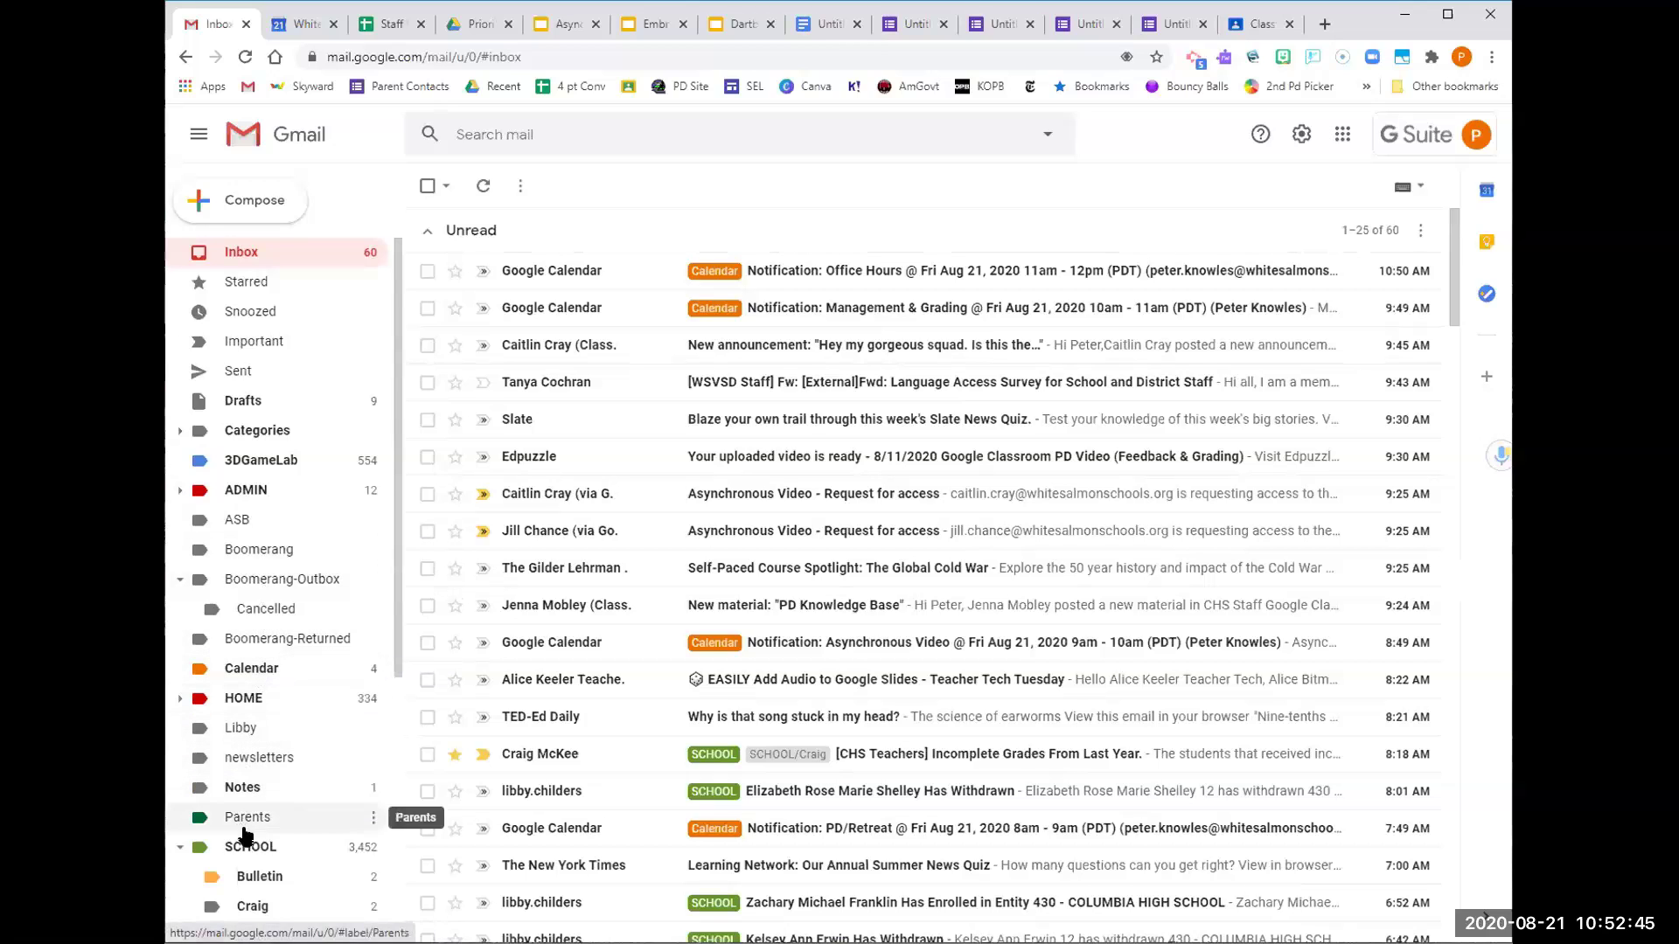
# Collapse the SCHOOL sublabels and scroll through the starred messages
pyautogui.scroll(-4, 249, 860)
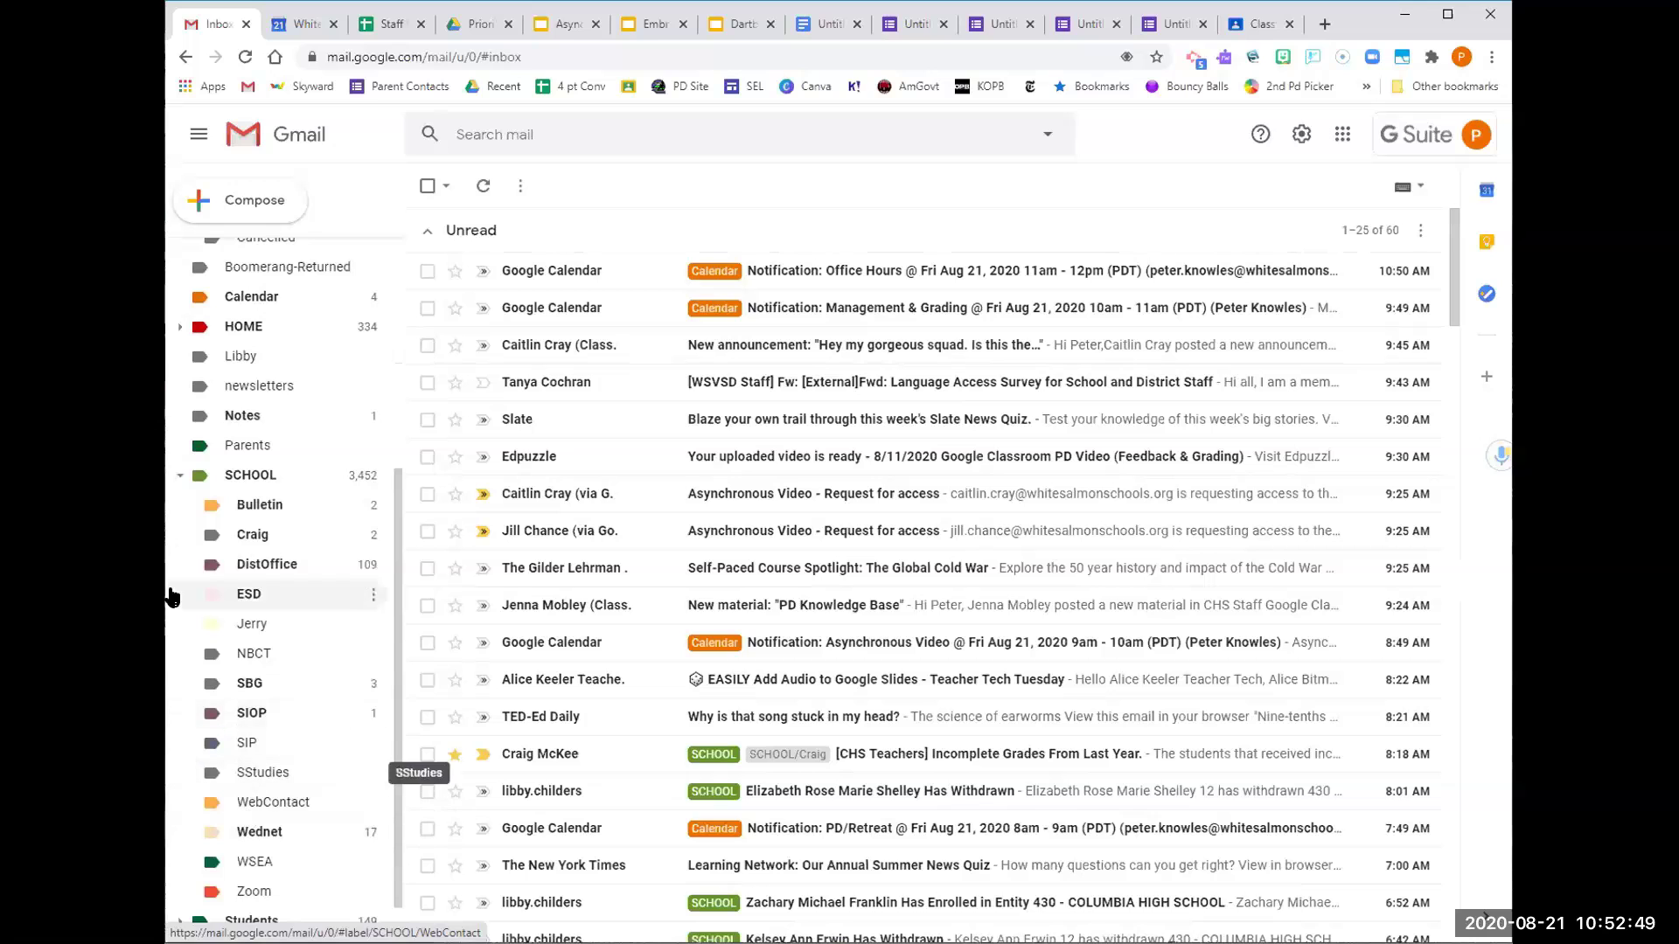
pyautogui.click(180, 474)
pyautogui.scroll(-8, 532, 437)
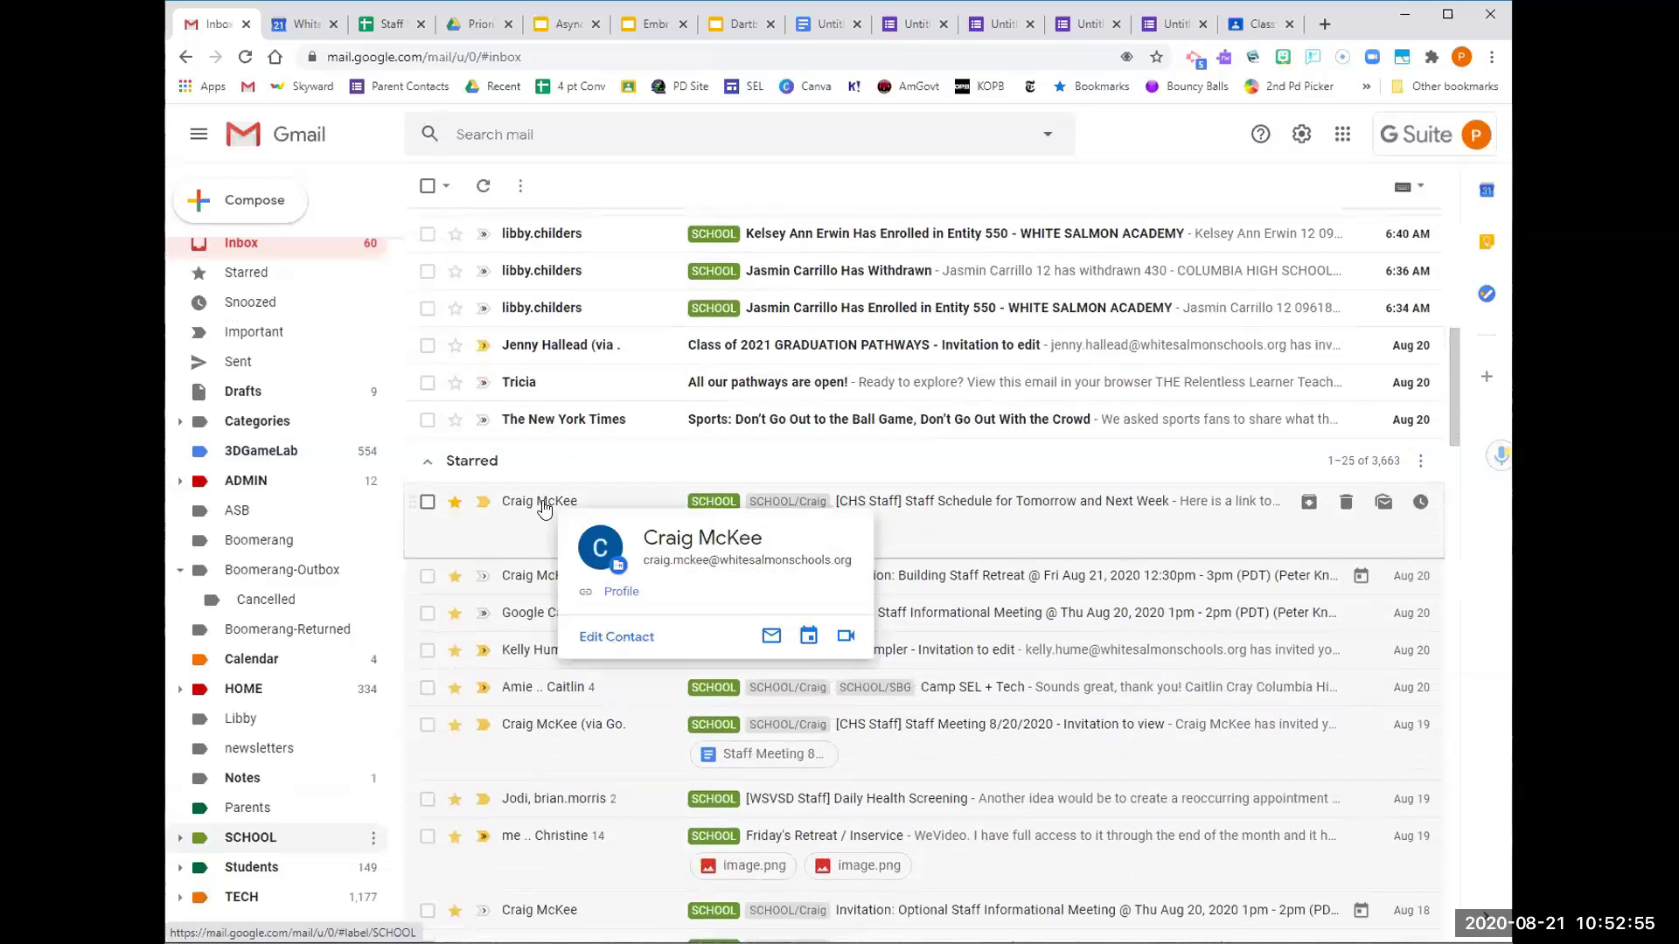
pyautogui.scroll(-1, 554, 724)
pyautogui.scroll(-1, 554, 724)
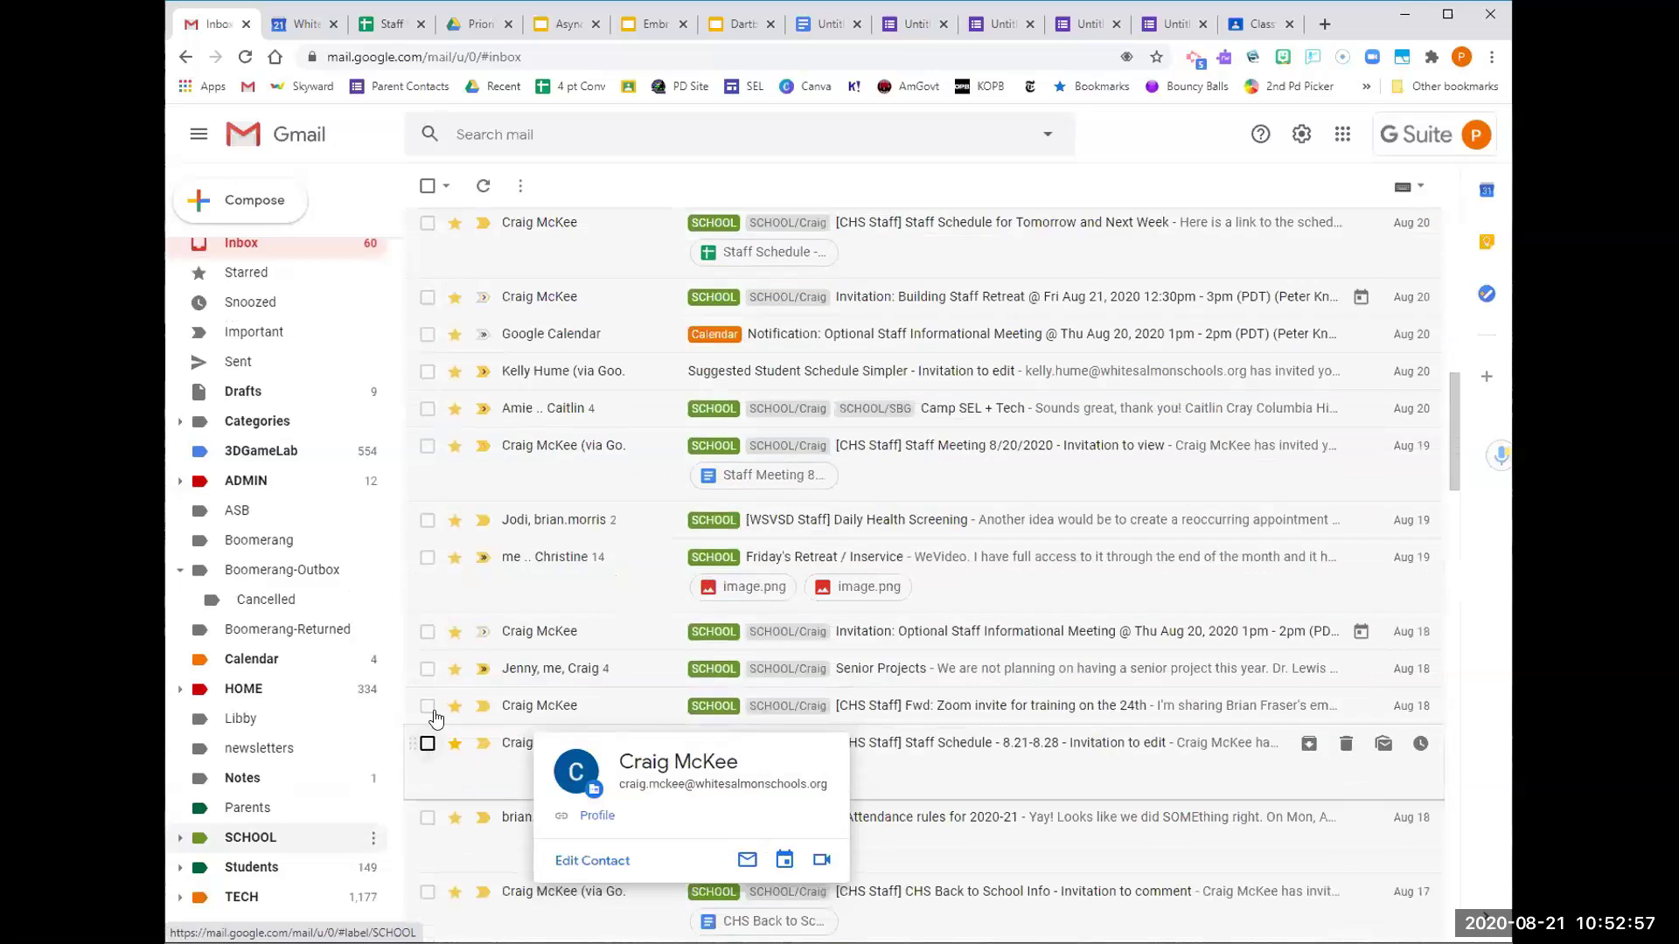
pyautogui.scroll(-3, 551, 695)
pyautogui.scroll(-3, 550, 689)
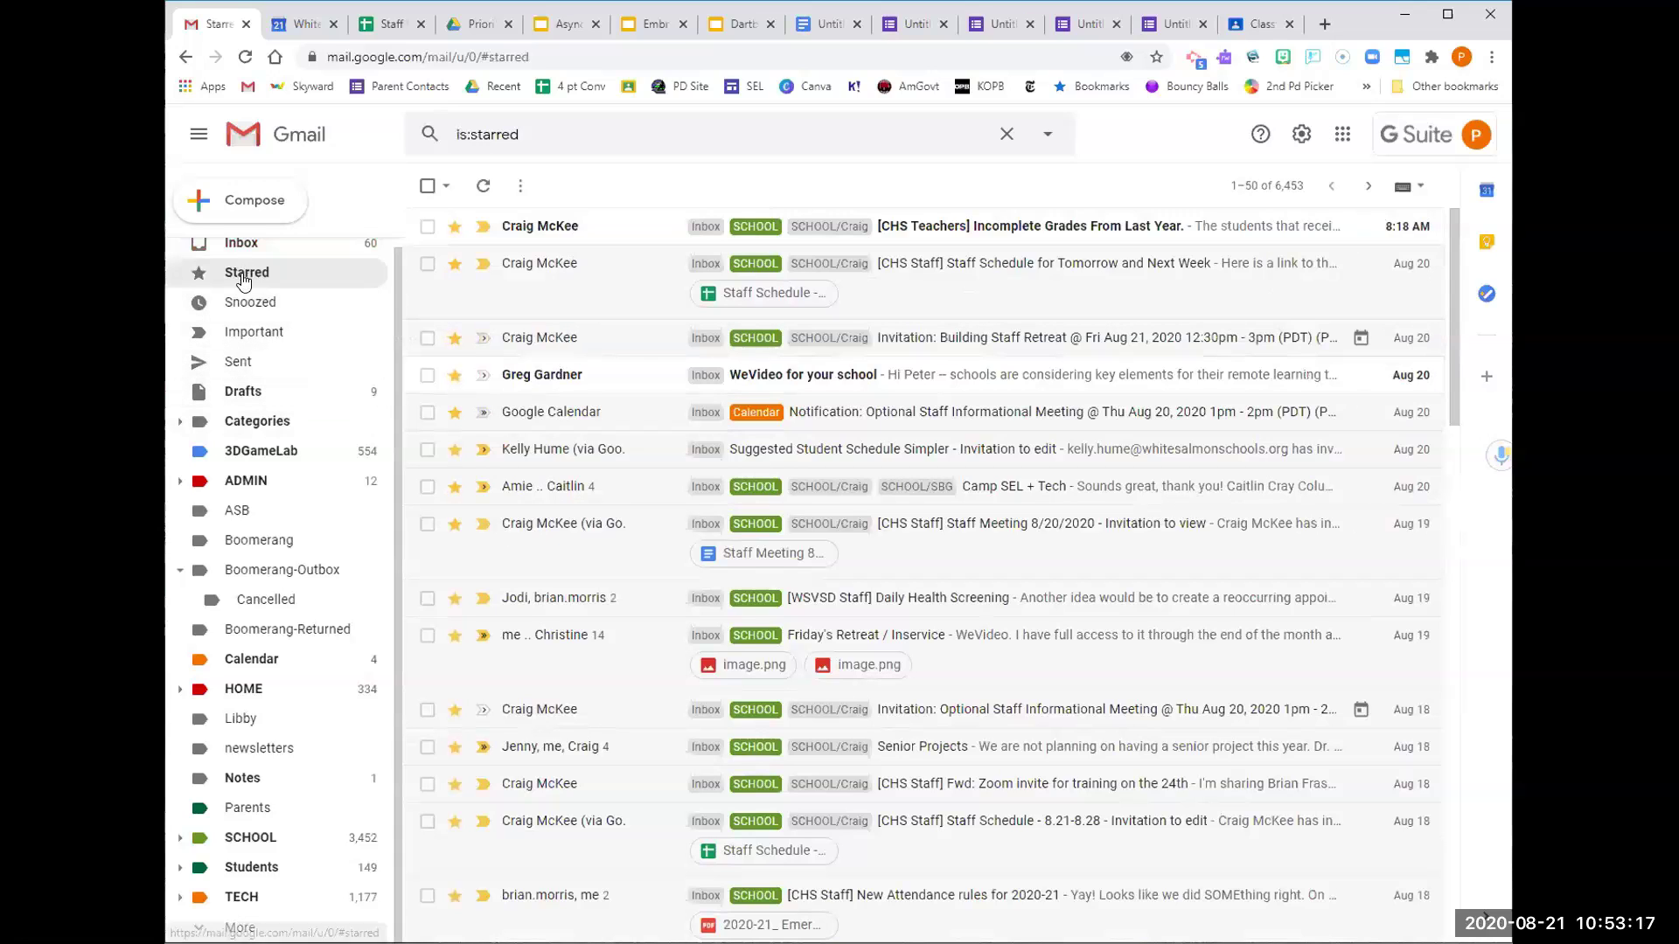
pyautogui.scroll(1, 244, 282)
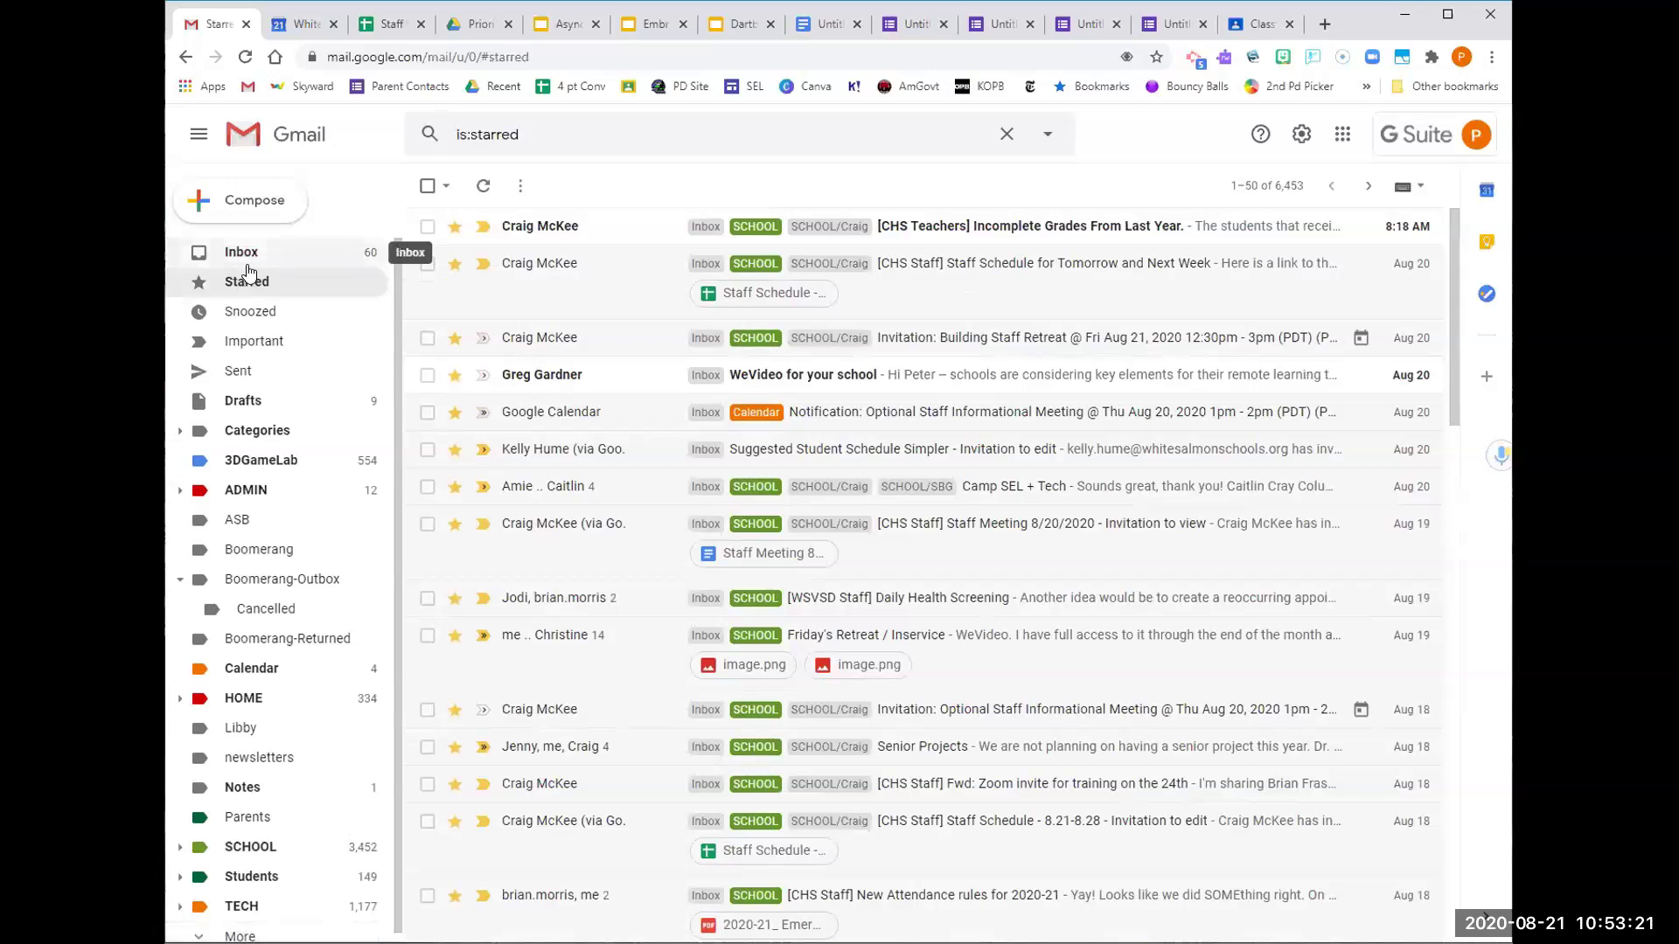
# Star the incomplete grades email in the Inbox, then switch to the Zoom meeting
pyautogui.click(273, 259)
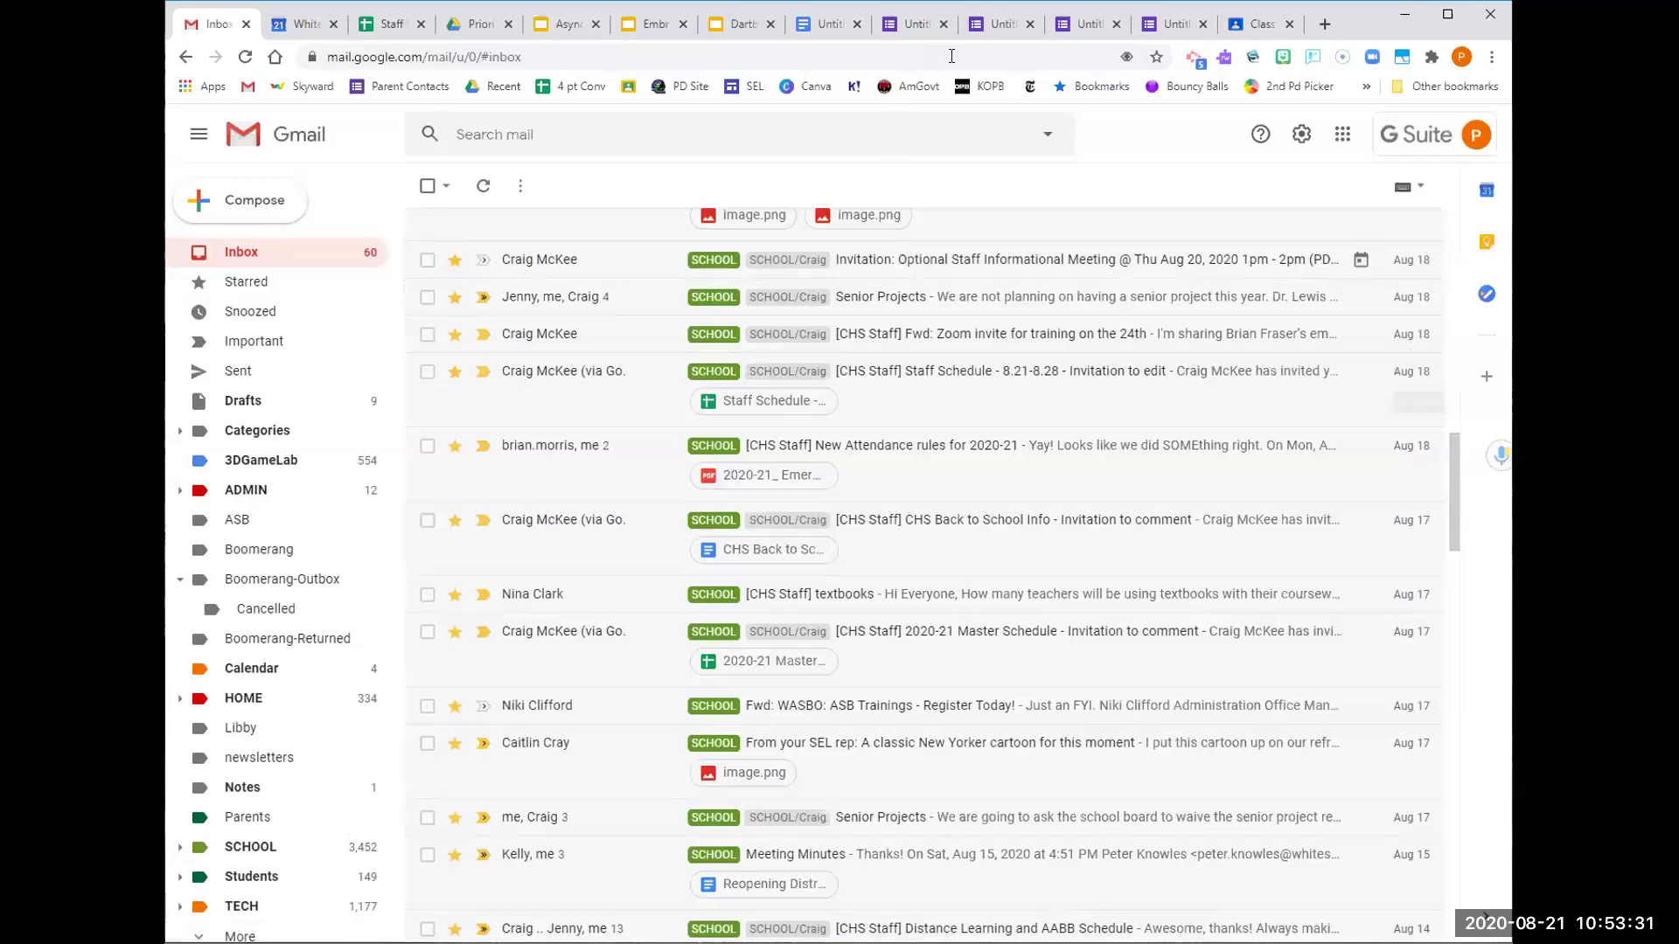
pyautogui.scroll(6, 623, 280)
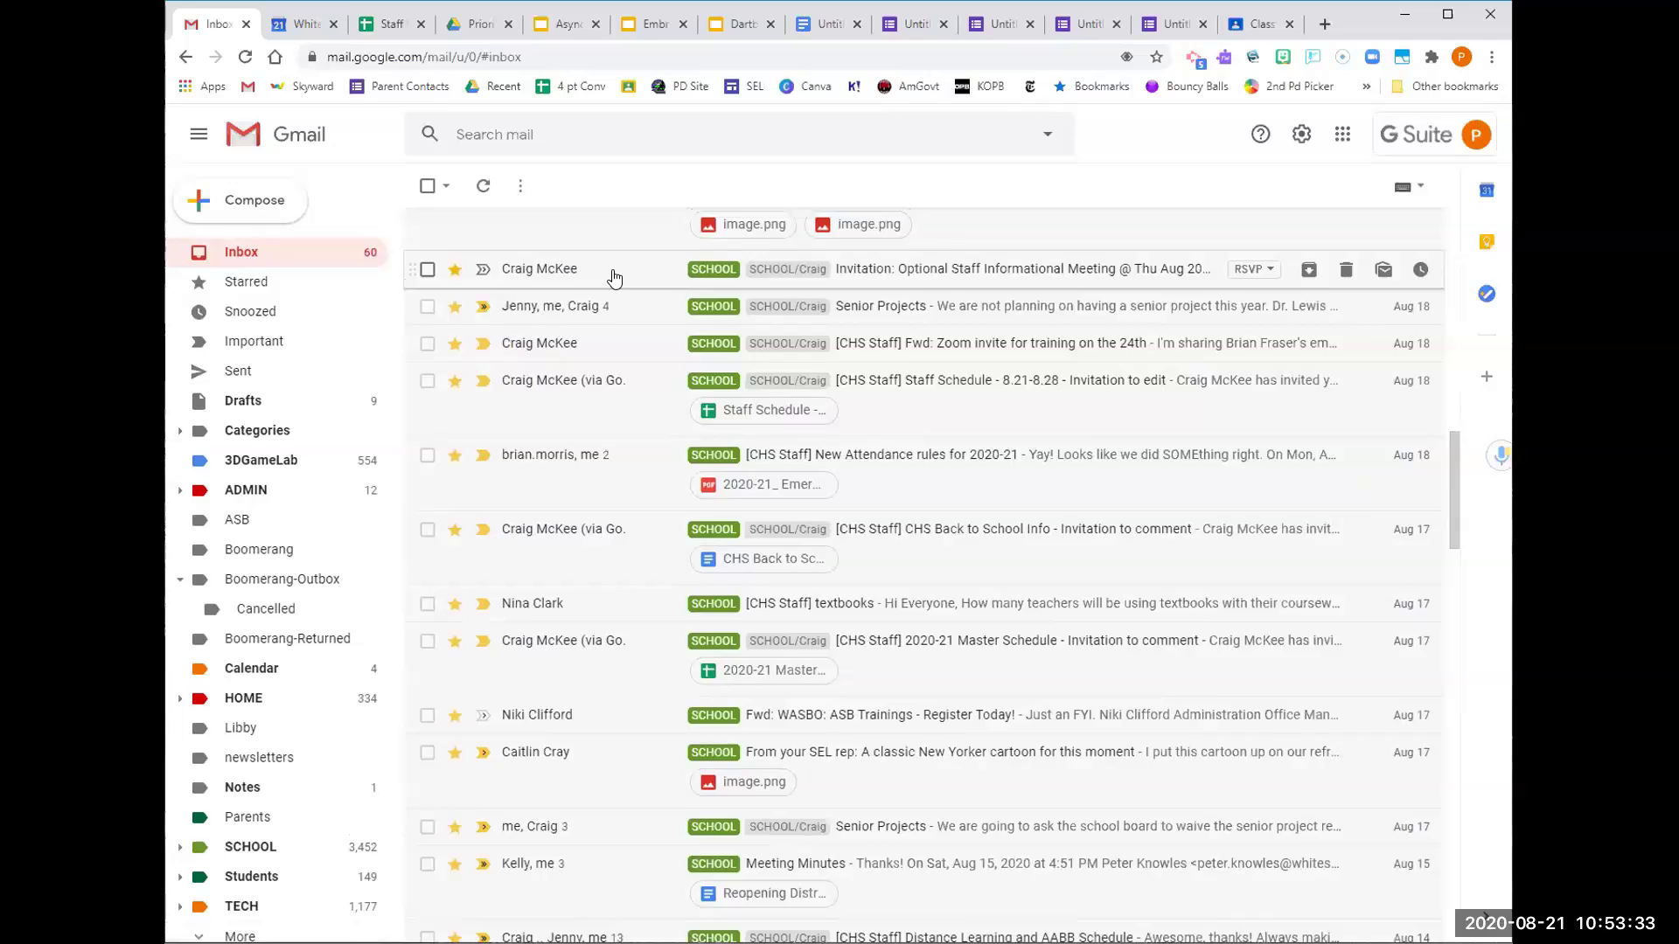
pyautogui.scroll(5, 623, 279)
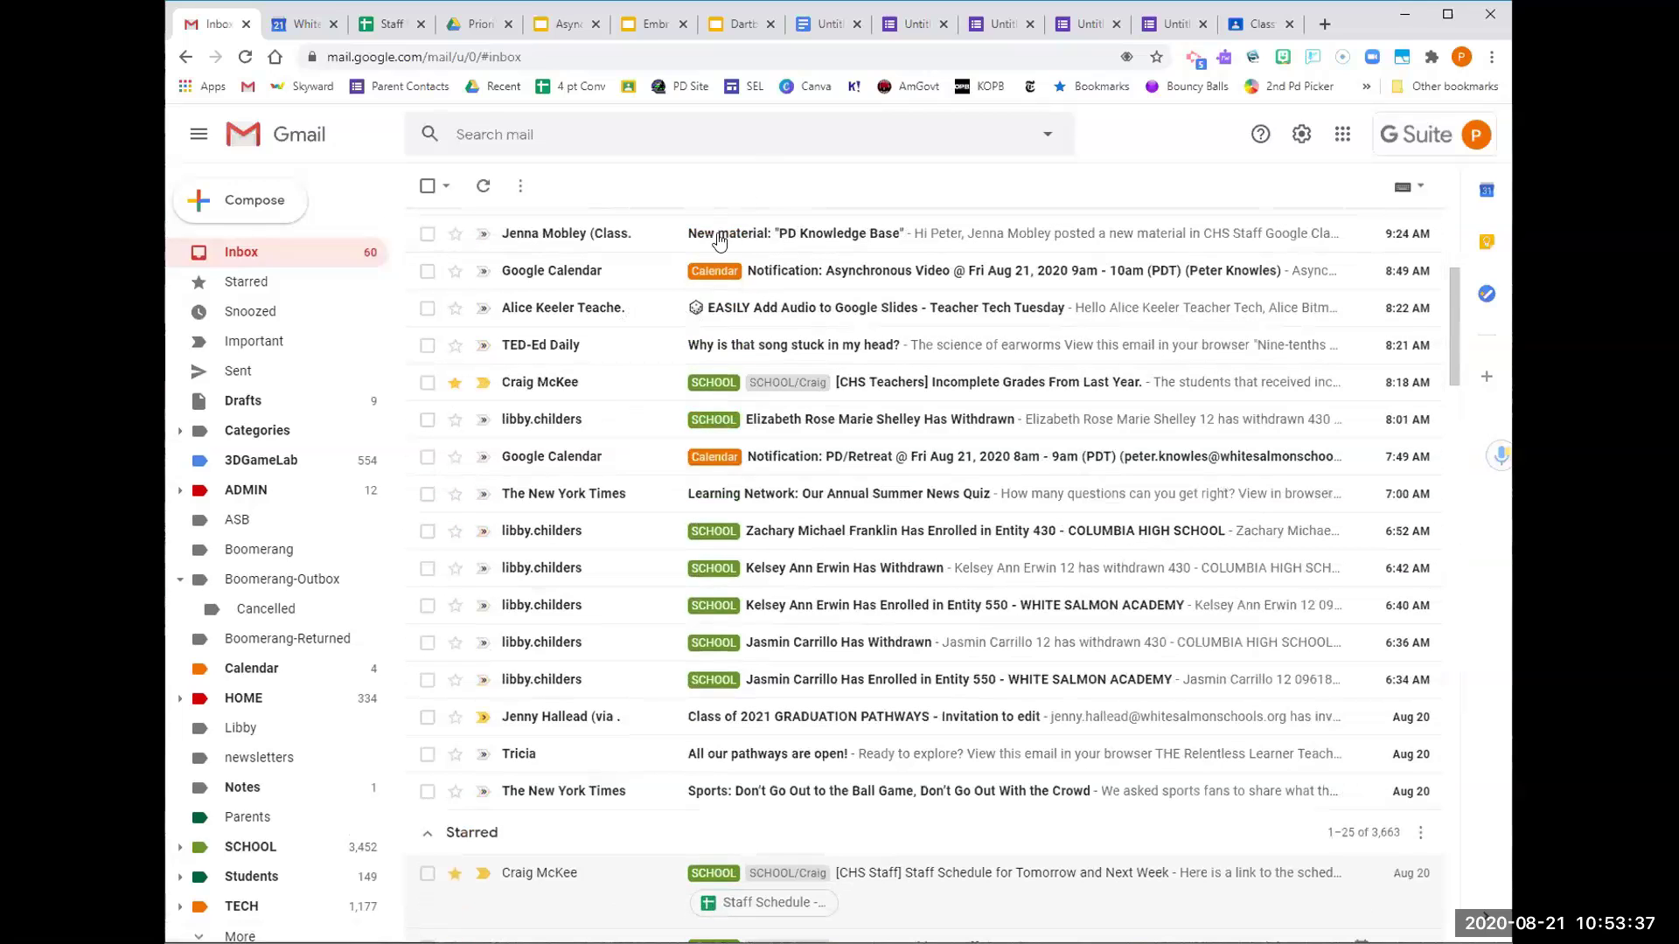
pyautogui.click(455, 384)
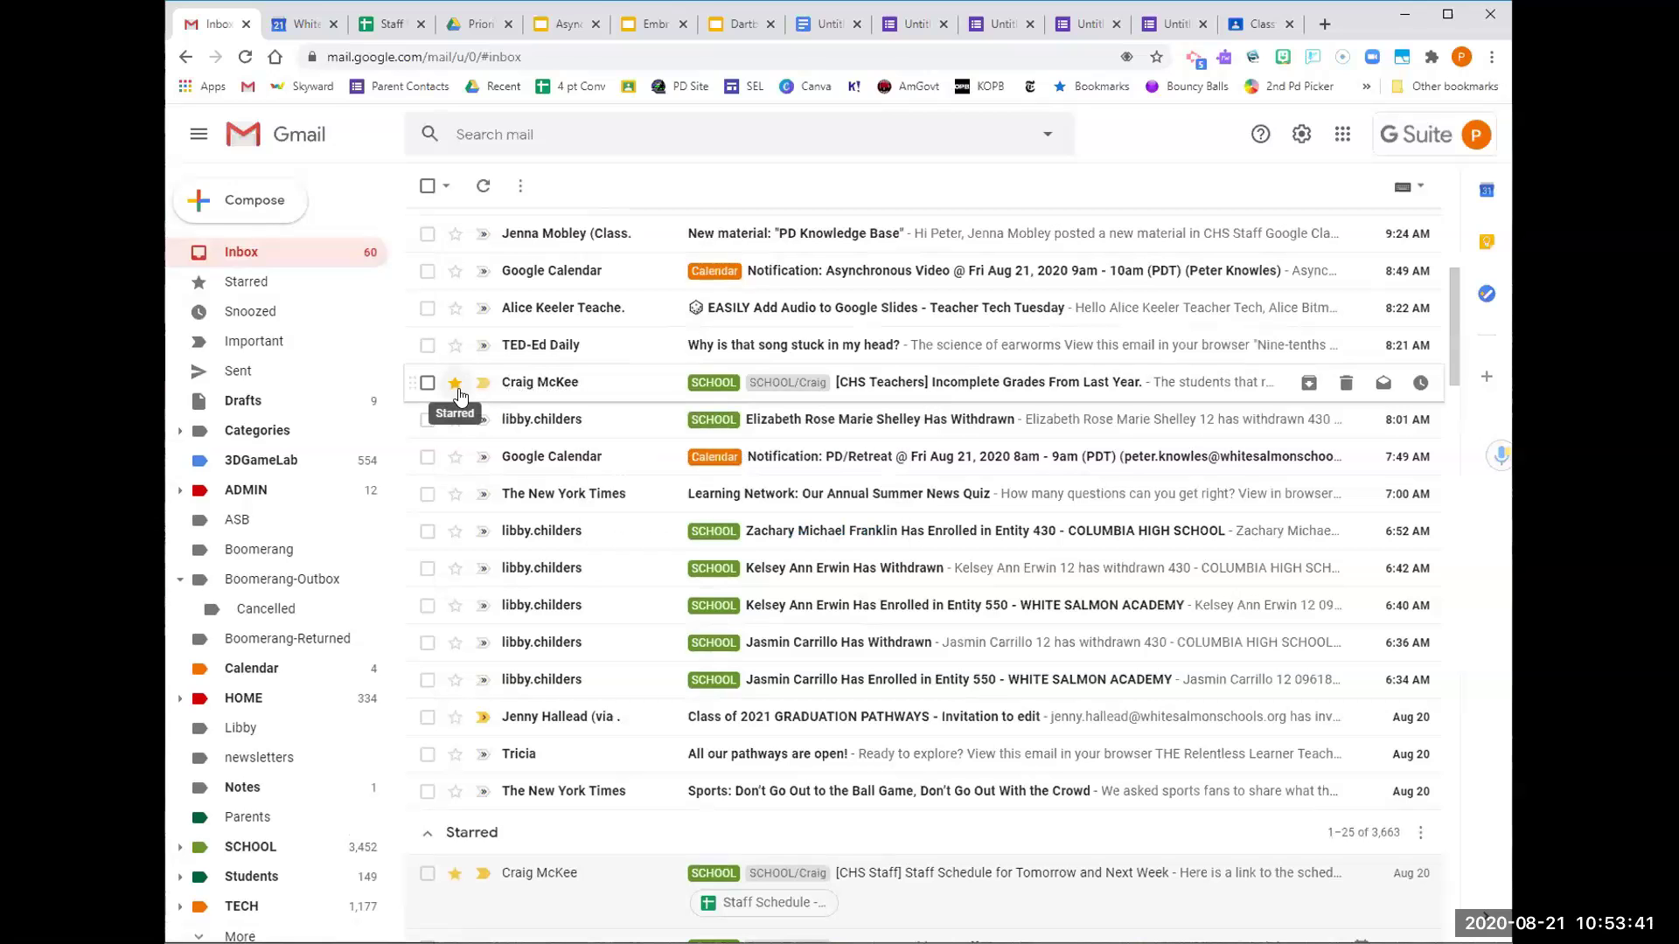
pyautogui.scroll(-4, 541, 485)
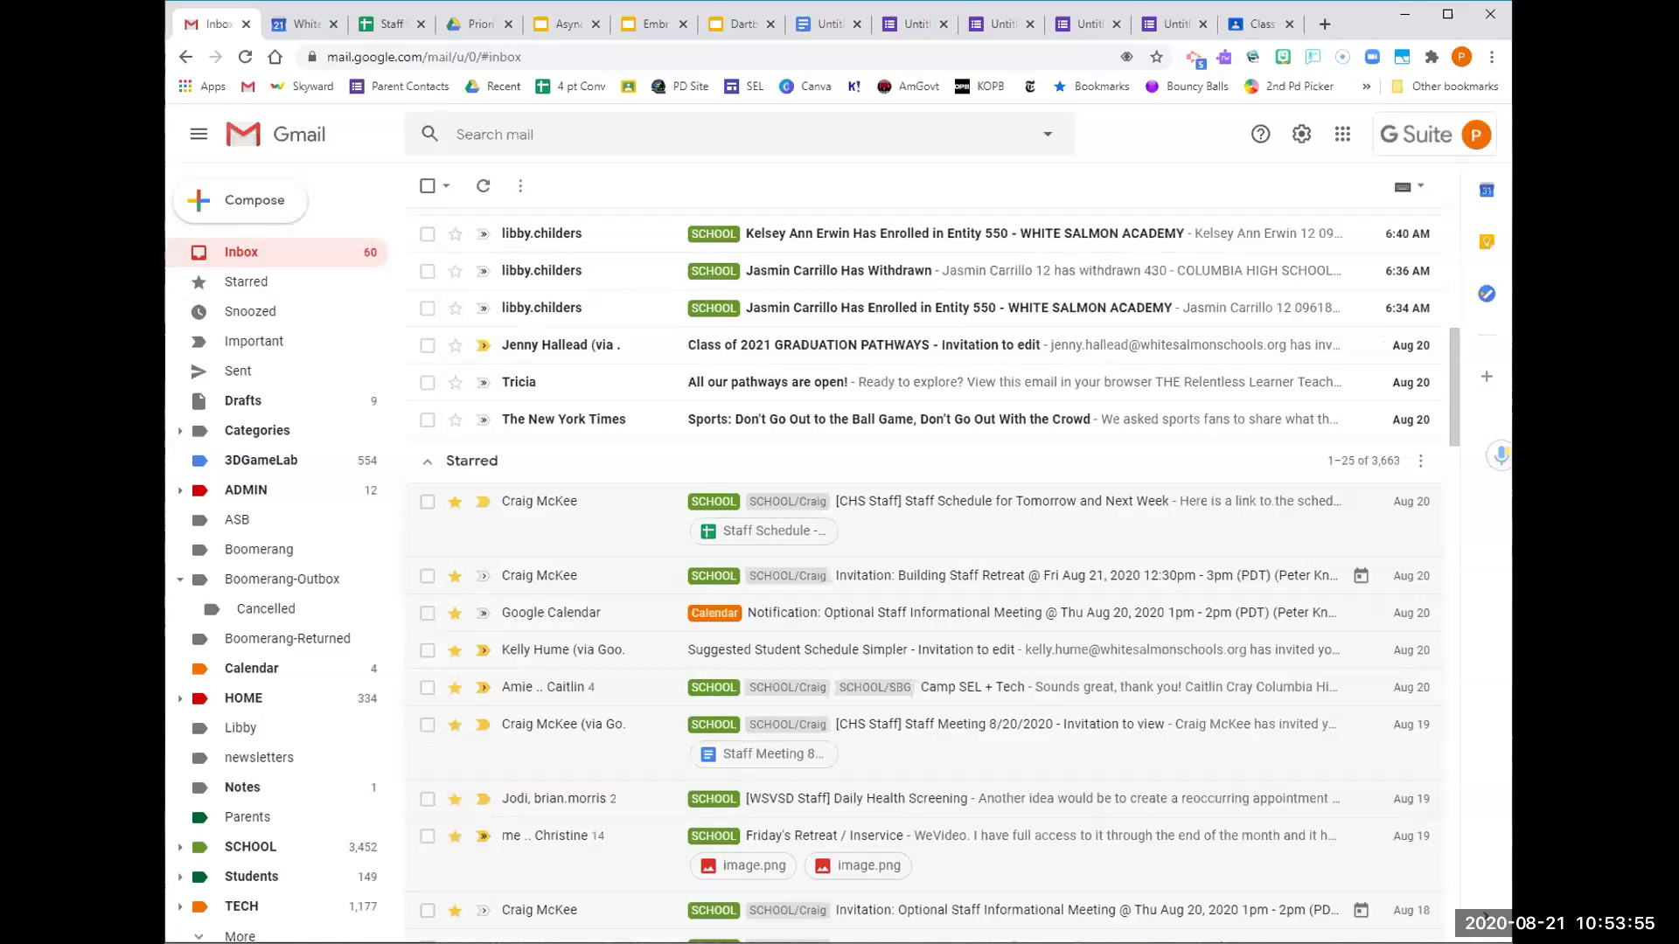
pyautogui.hotkey('alt', 'Tab')
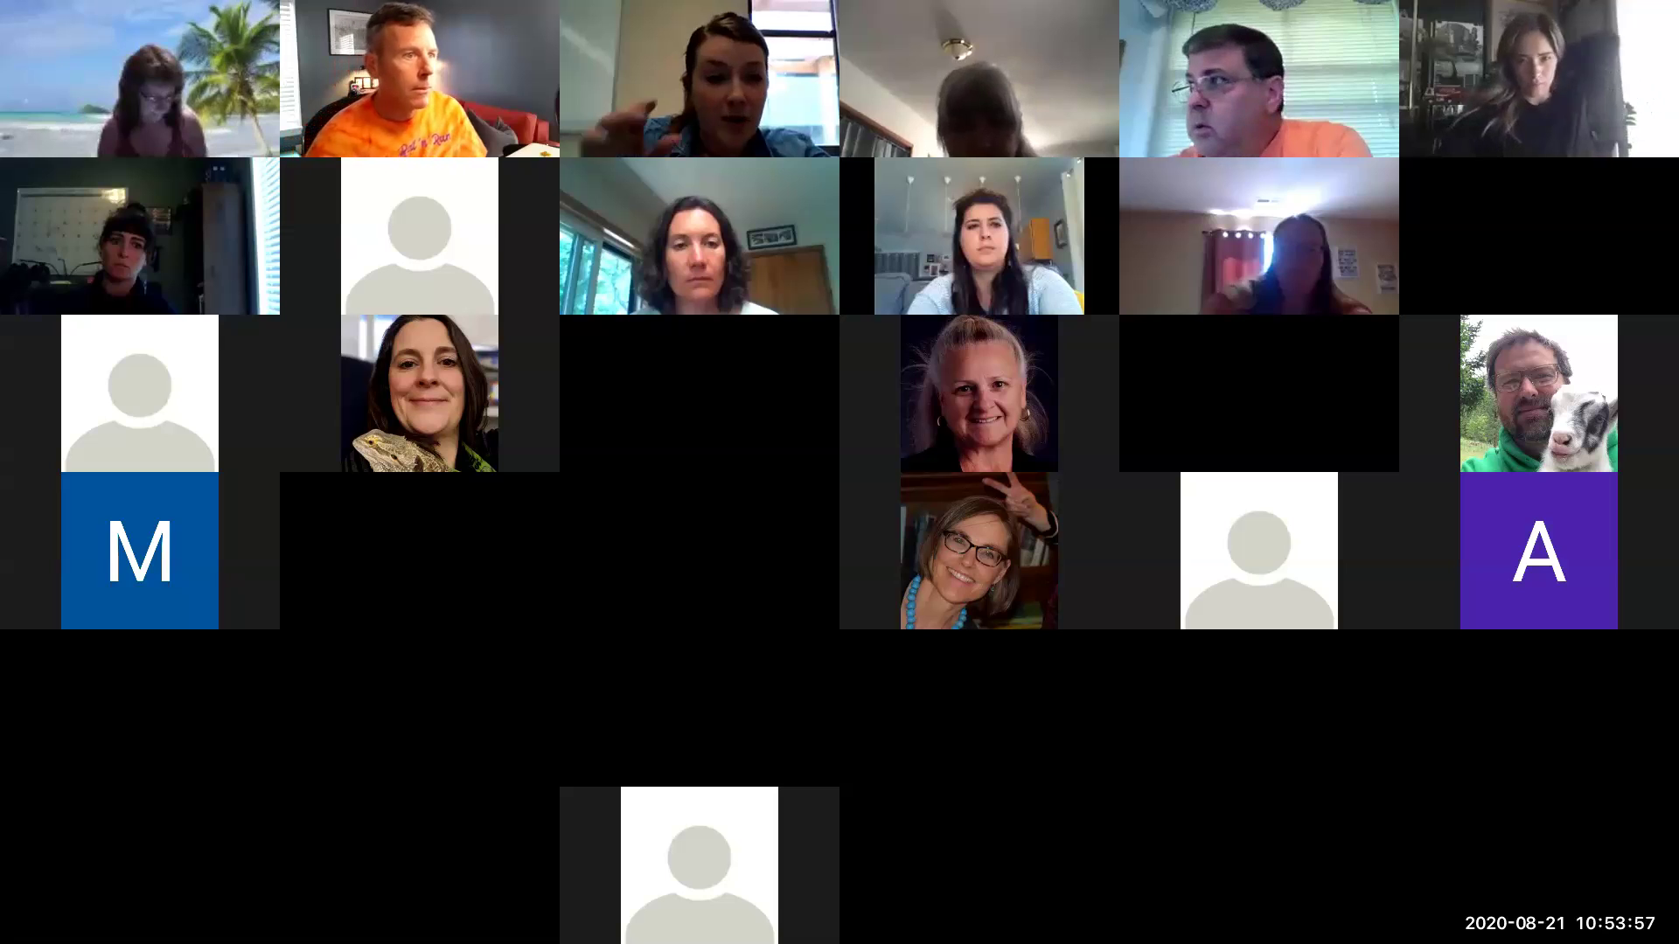